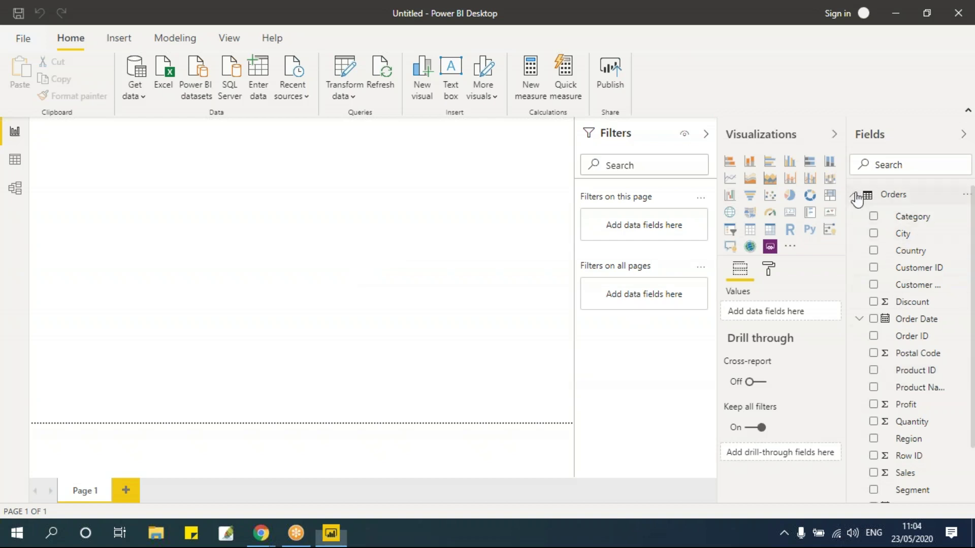
left_click(893, 194)
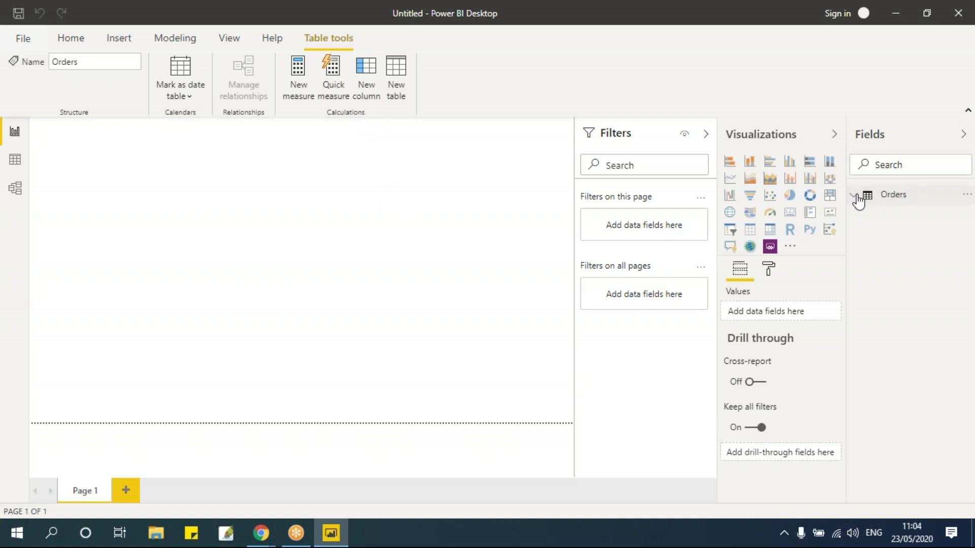
left_click(886, 194)
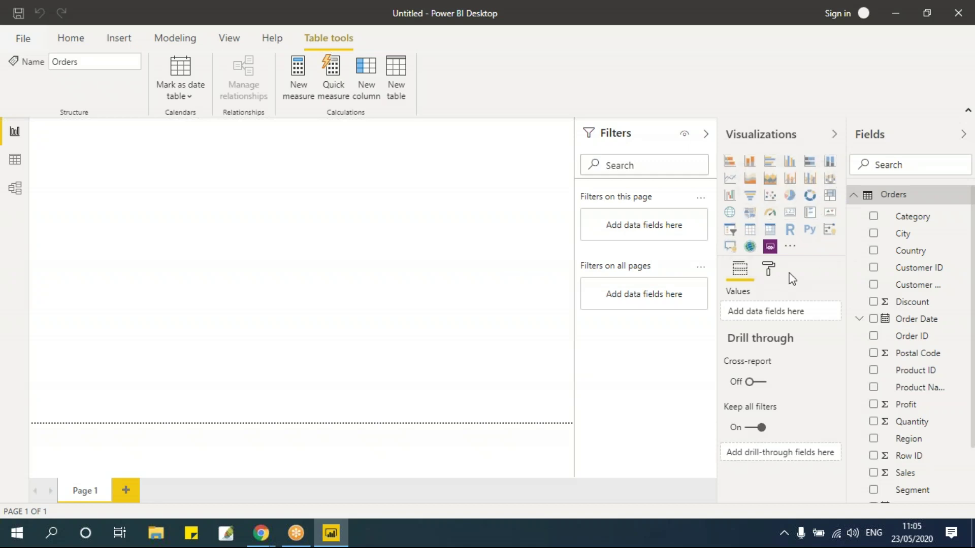
left_click(791, 249)
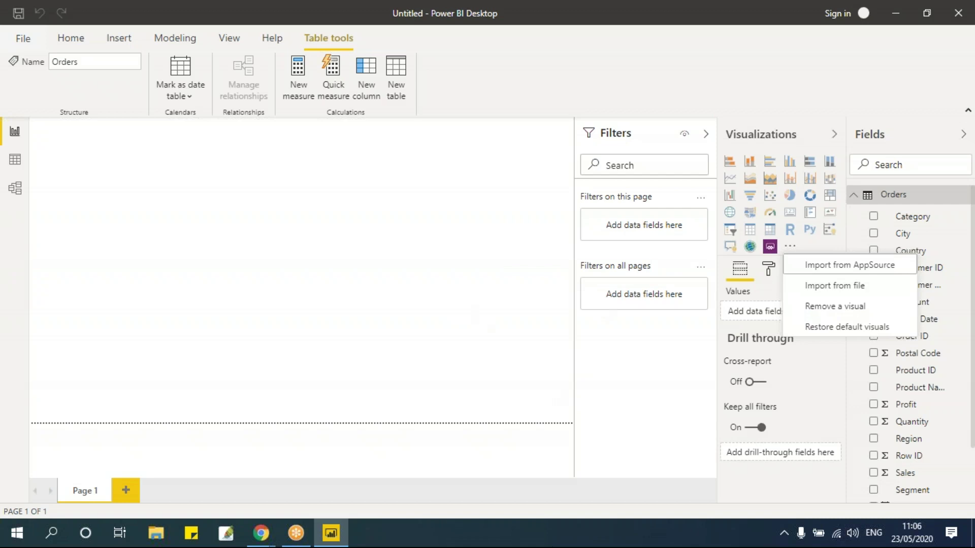
left_click(326, 211)
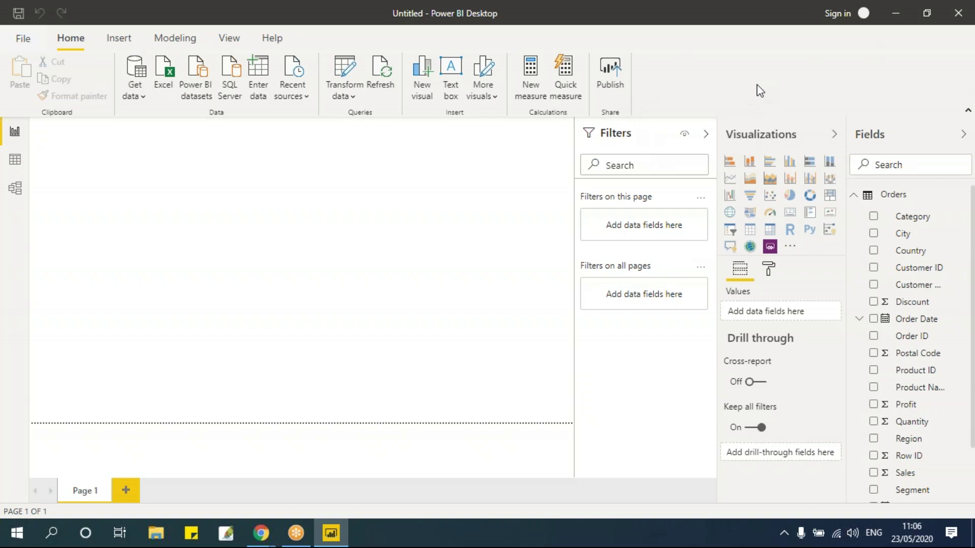
Step: Insert a clustered column chart on the blank report page and move it slightly inward from the page's upper-left corner
left_click(789, 162)
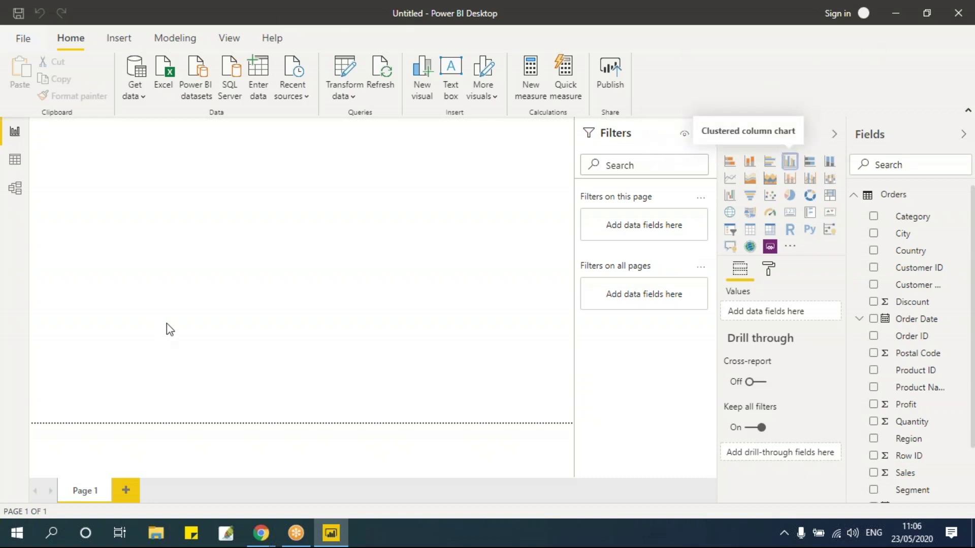
left_click_drag(150, 234, 384, 370)
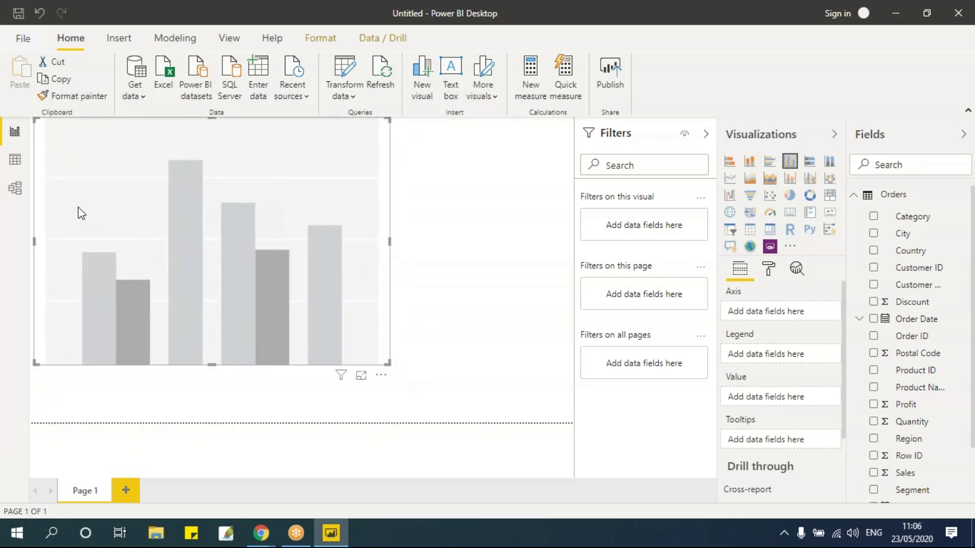
left_click_drag(386, 151, 431, 160)
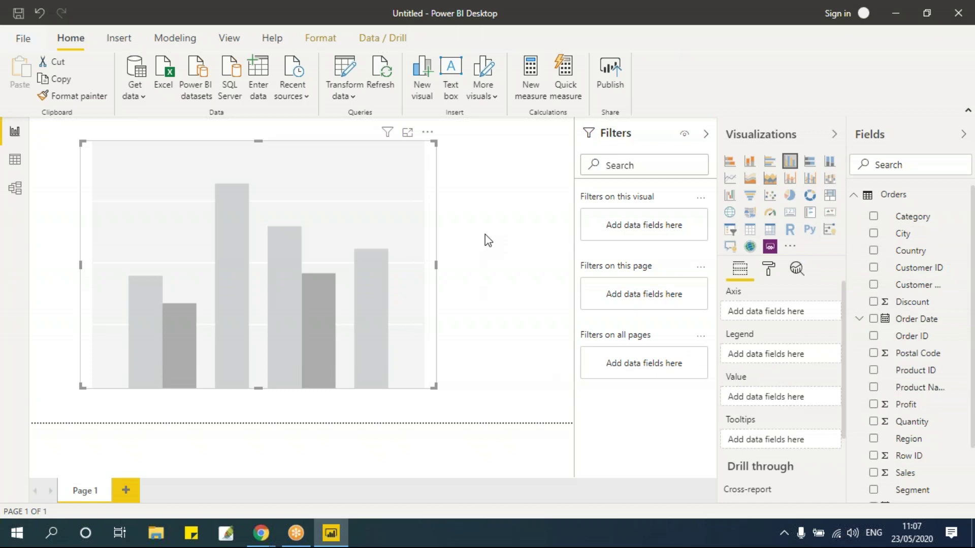
left_click(476, 224)
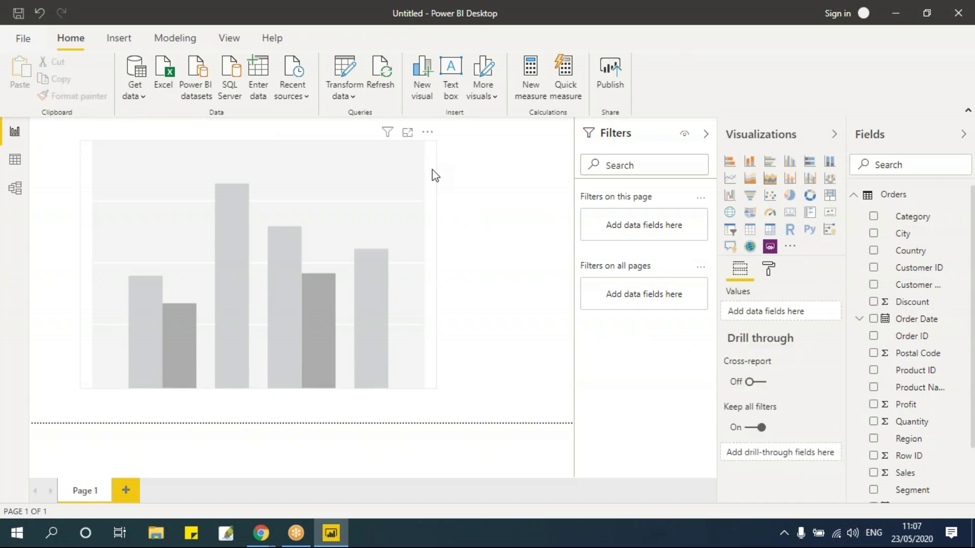
left_click(432, 175)
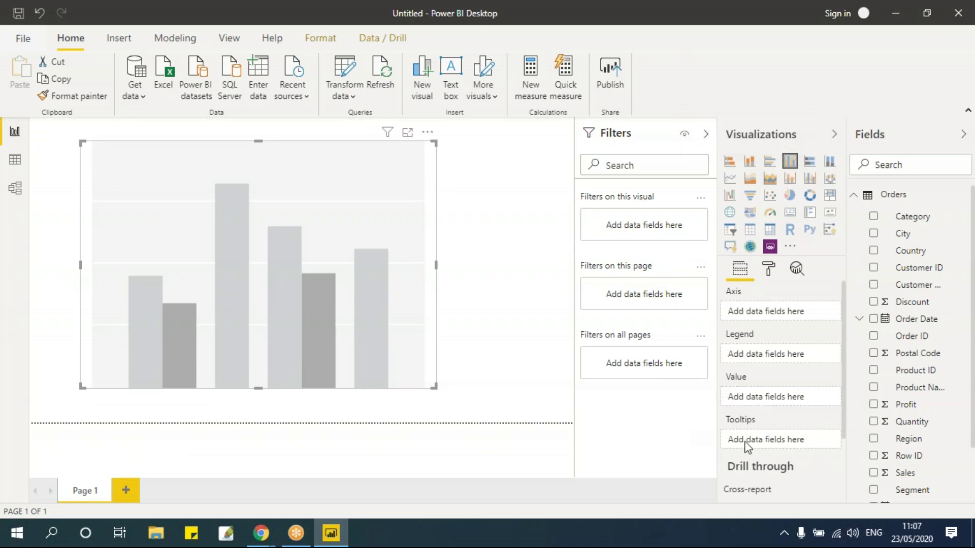
Step: Plot Sales by Region in the column chart, with Region as axis and Sales as value, and enlarge the chart slightly
left_click(874, 440)
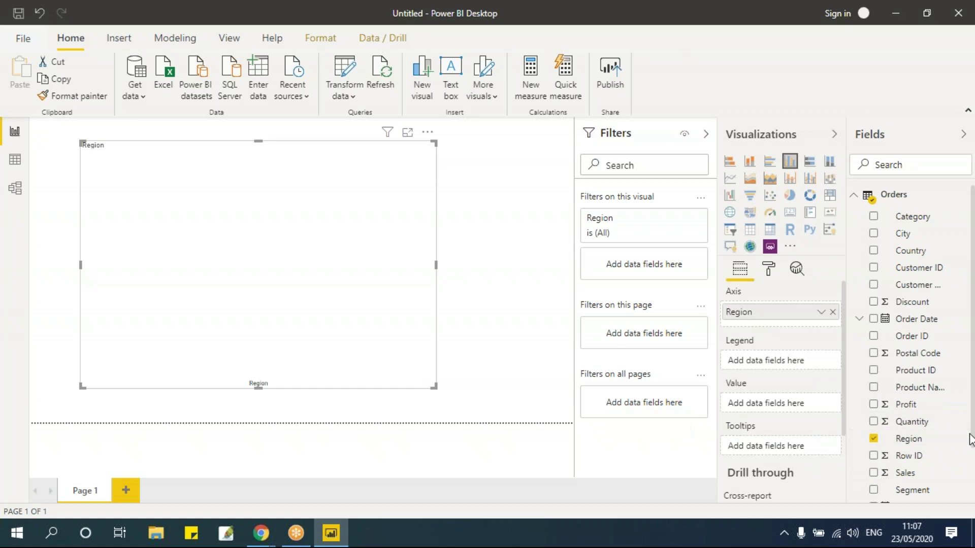
scroll(886, 436, "down", 3)
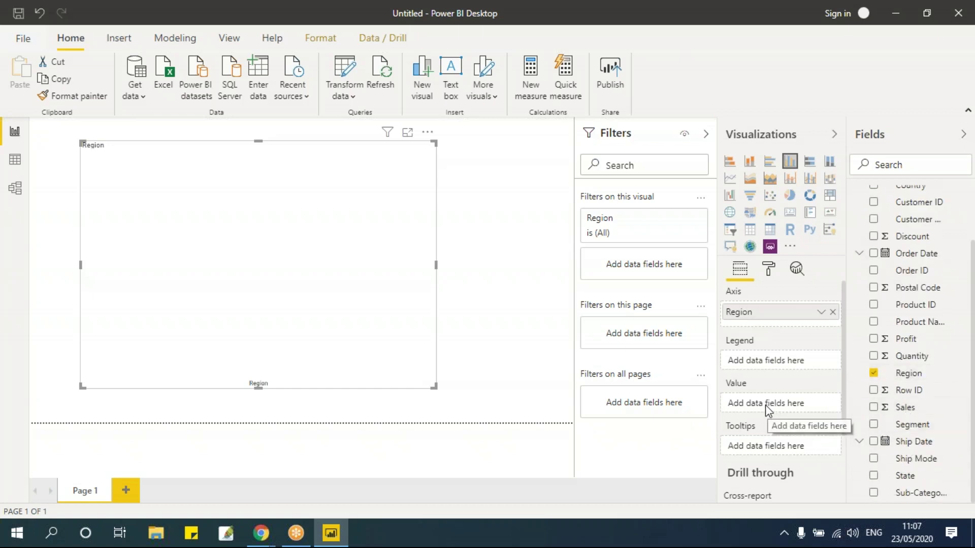
left_click(873, 407)
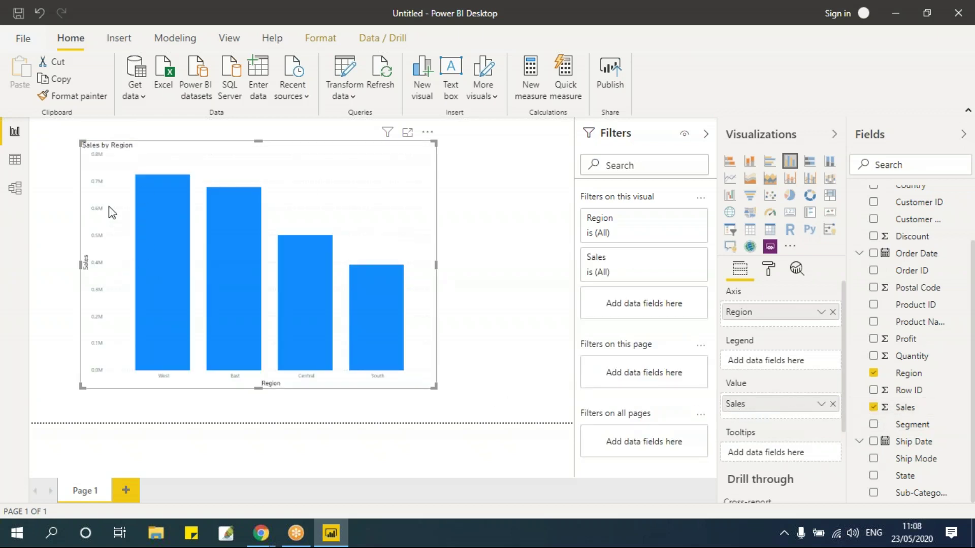
left_click_drag(435, 389, 459, 392)
left_click(45, 175)
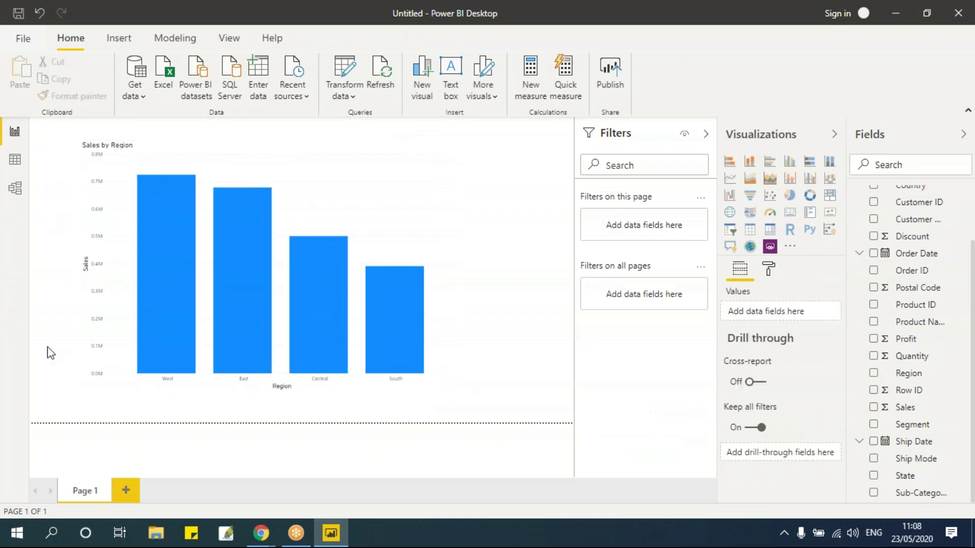
left_click(126, 142)
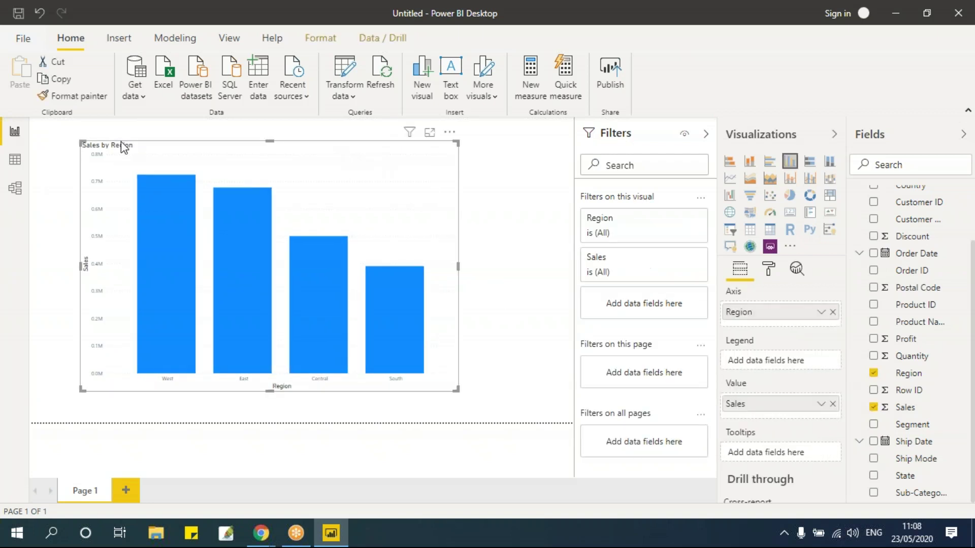
Step: Rename the report page as "Column"
double_click(86, 490)
type("Column")
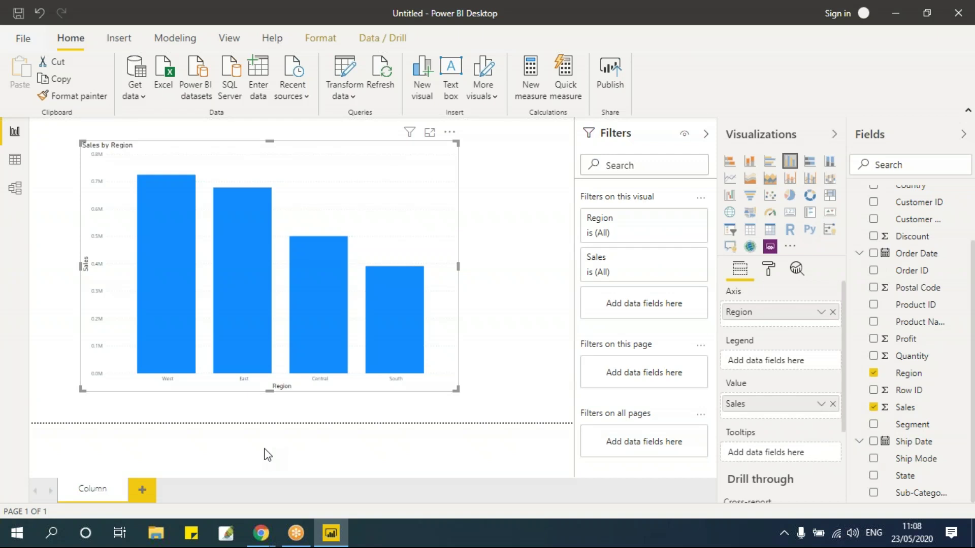
left_click(268, 454)
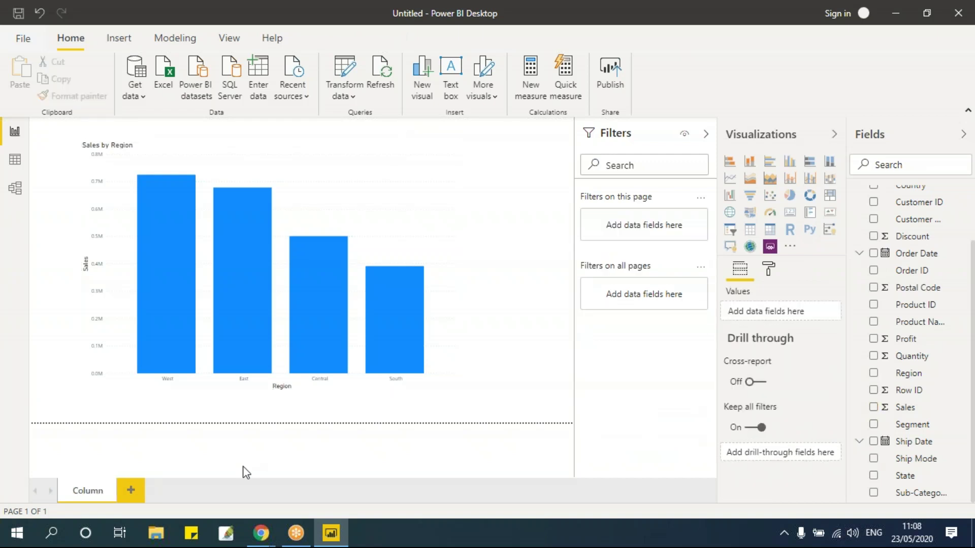
Step: Add a new report page and insert a clustered bar chart on it
left_click(133, 491)
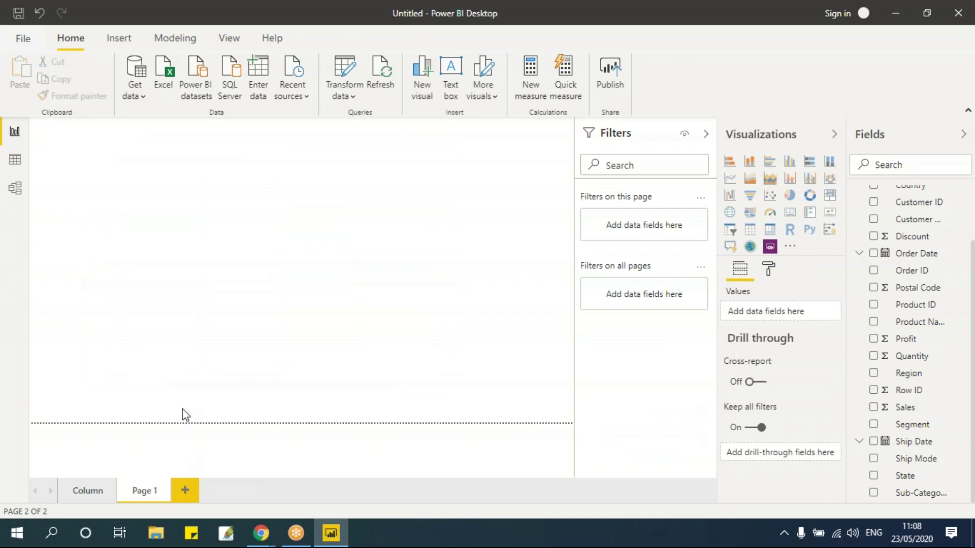
left_click(771, 163)
left_click_drag(150, 233, 419, 358)
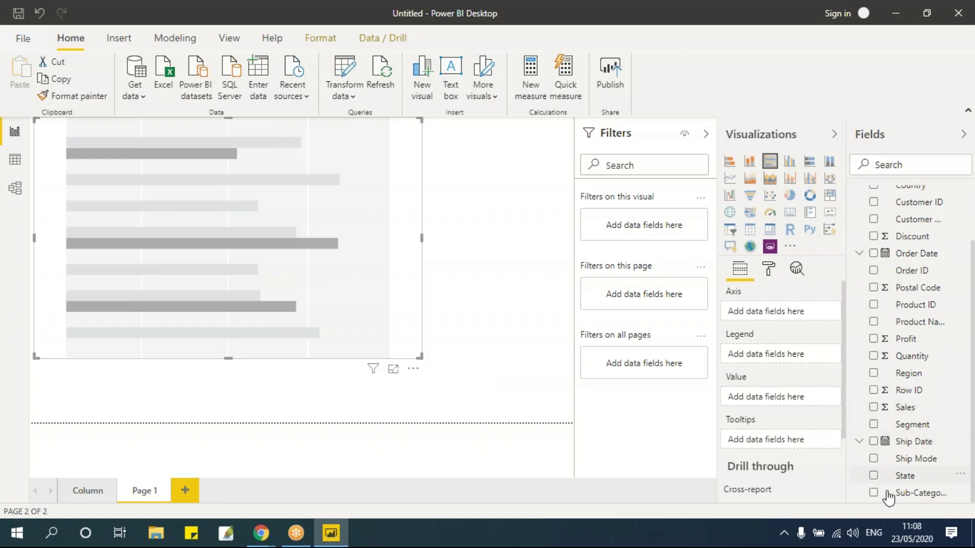
Step: Plot Sales by Region in the bar chart and move the chart inward from the page's upper-left corner
left_click(874, 375)
left_click(874, 409)
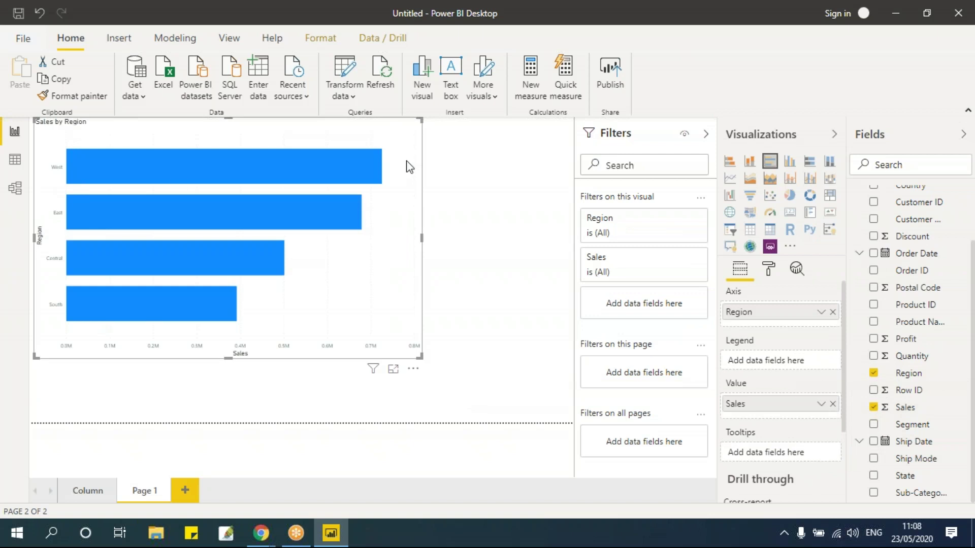
left_click_drag(431, 174, 455, 172)
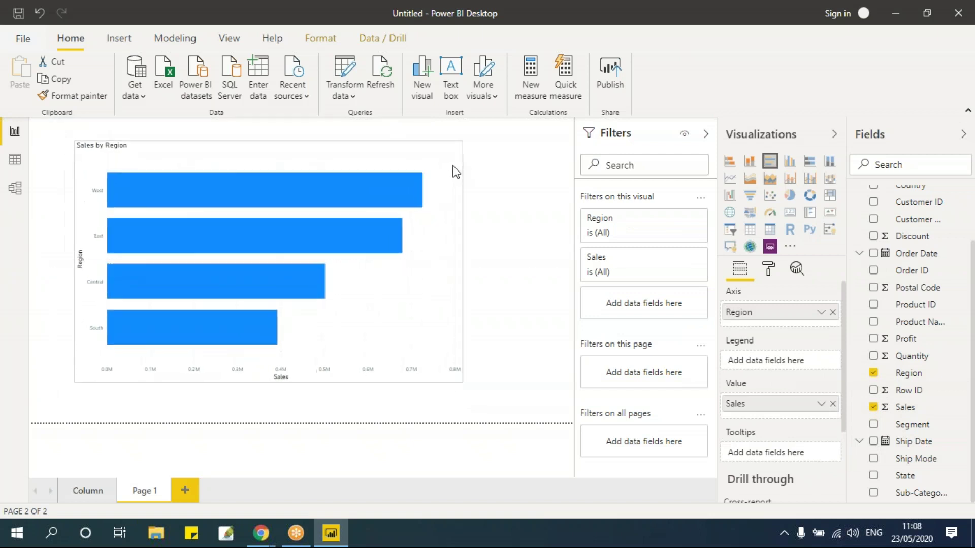
left_click(369, 229)
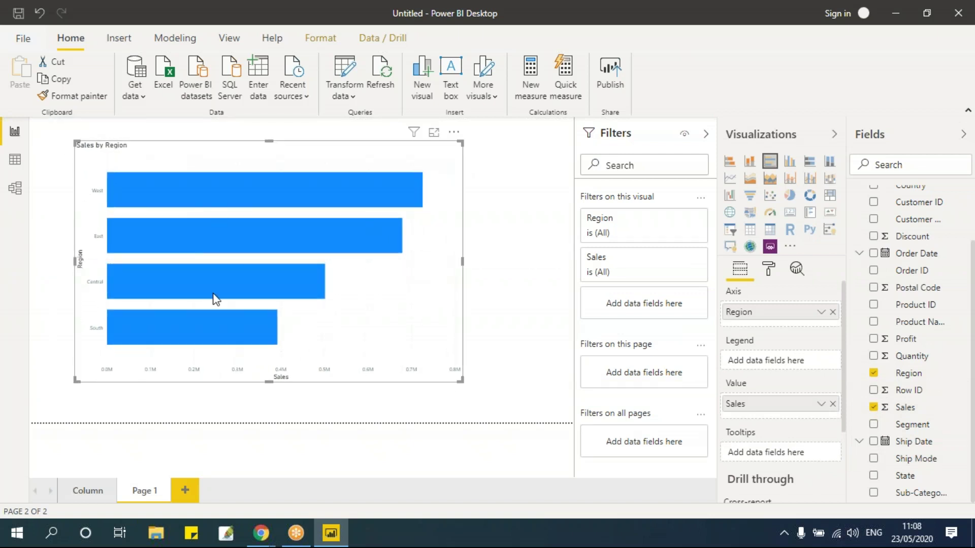
Step: Compare the bar chart with the one on the Column page, and rename the bar chart's page as "Bar Clustered"
left_click(89, 492)
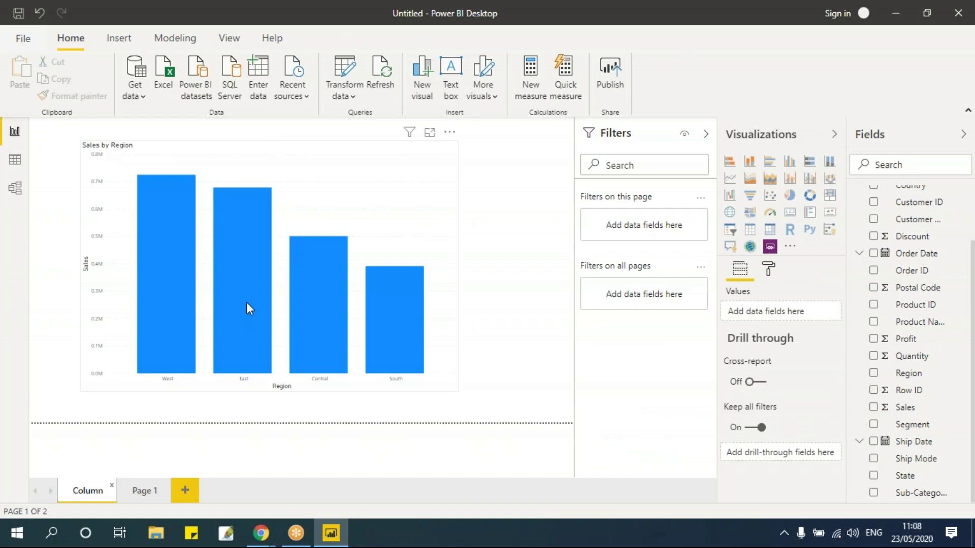
left_click(136, 491)
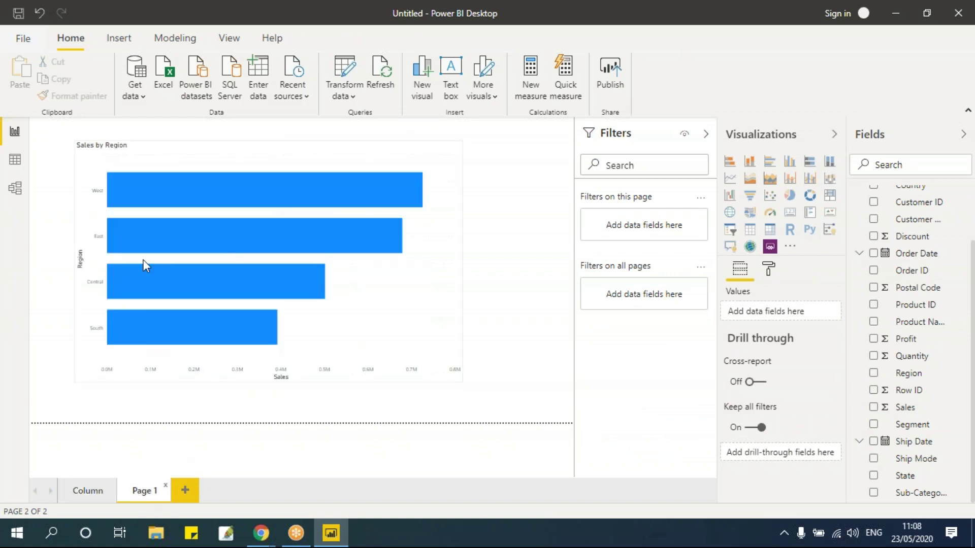
double_click(134, 492)
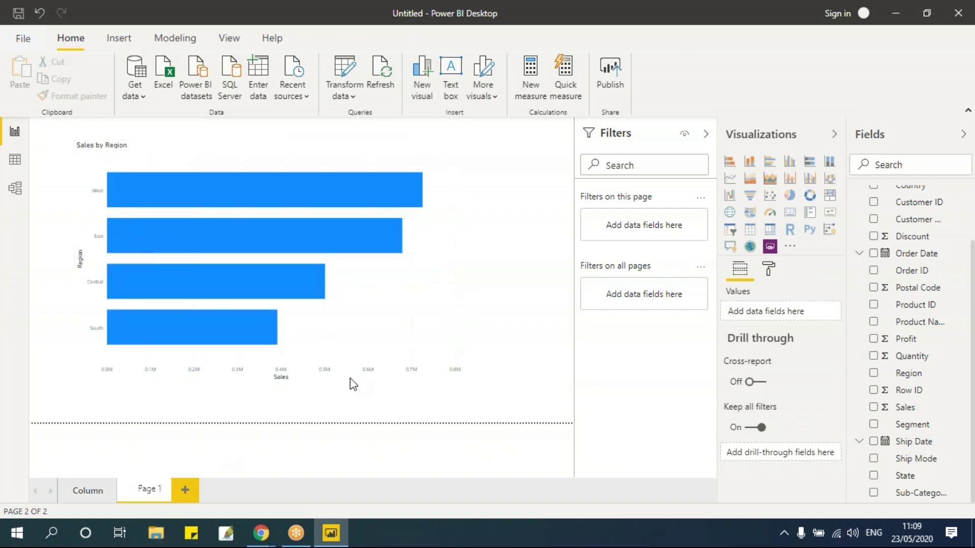
type("Ba")
type("r Clust")
type("ered")
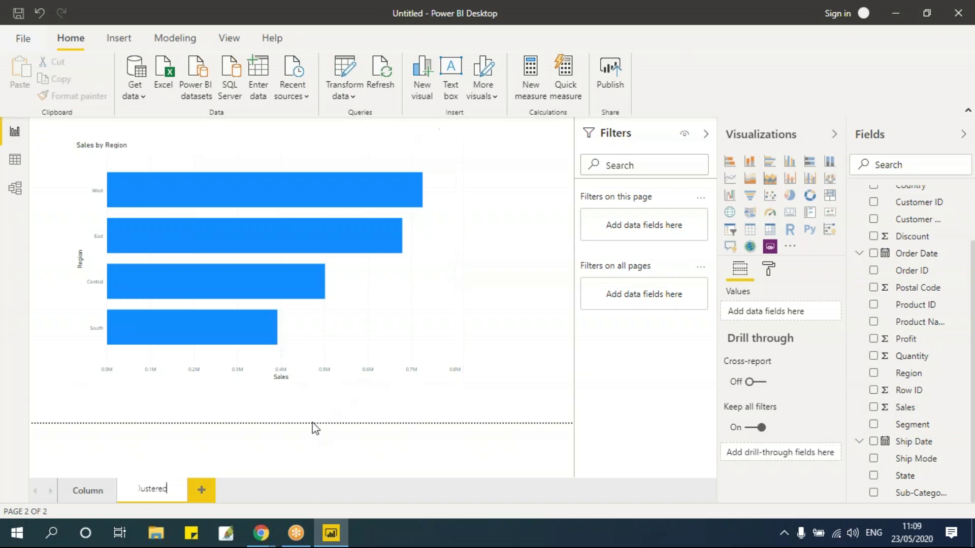
key("Return")
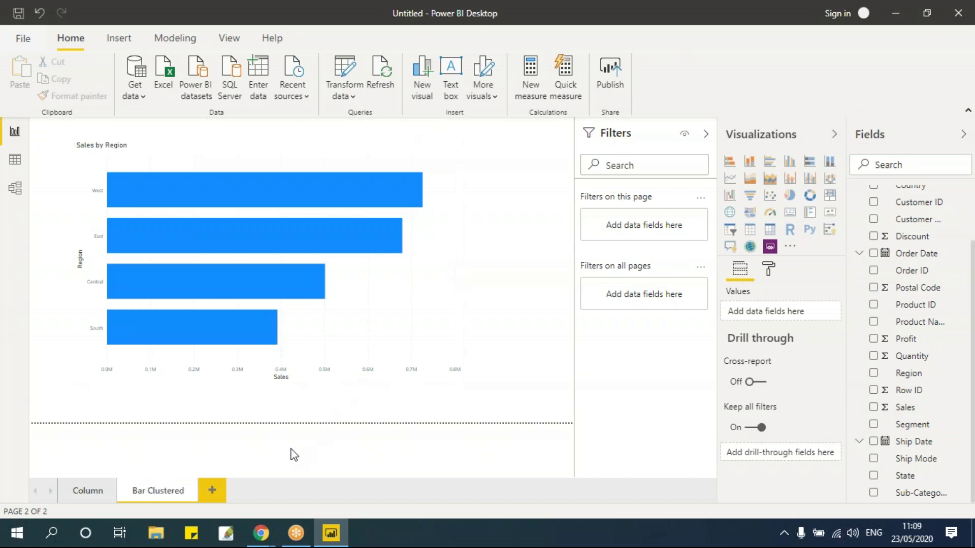
Step: Duplicate the Column report page
left_click(94, 499)
right_click(95, 500)
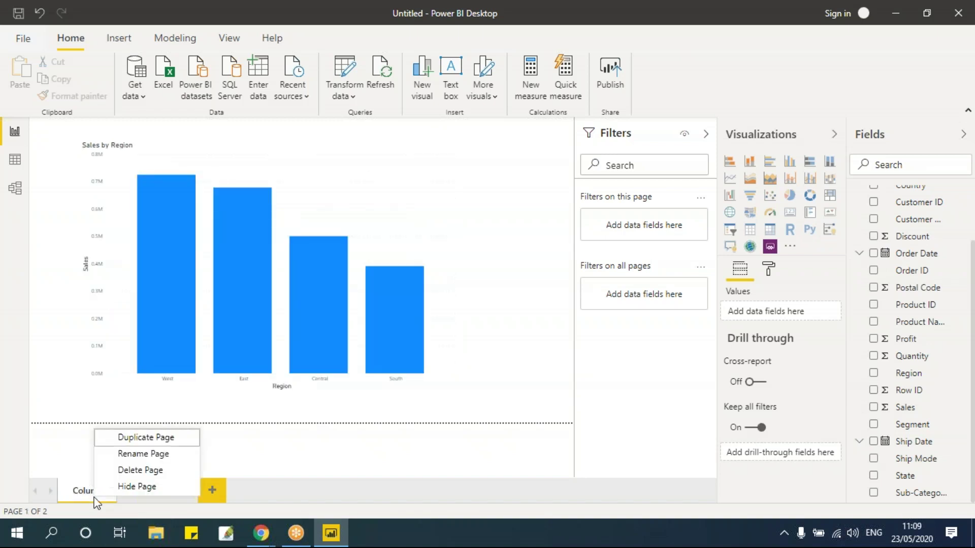
left_click(149, 438)
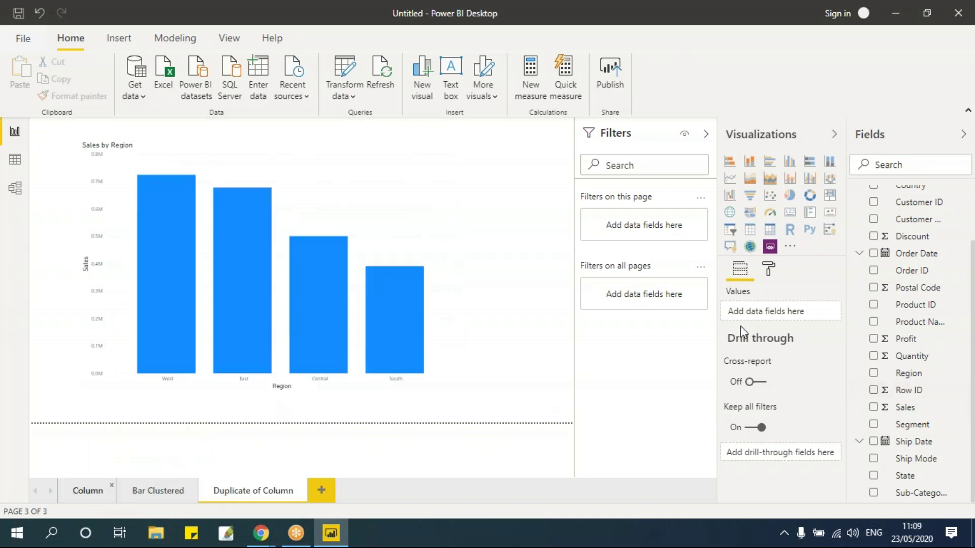
Step: Split the duplicated chart's Sales columns by Segment using the legend
left_click(388, 218)
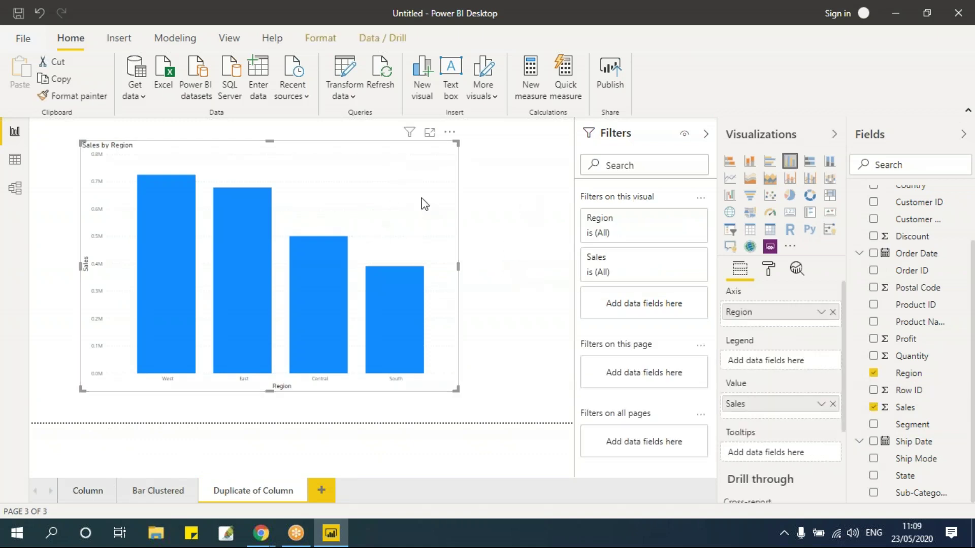
left_click(472, 188)
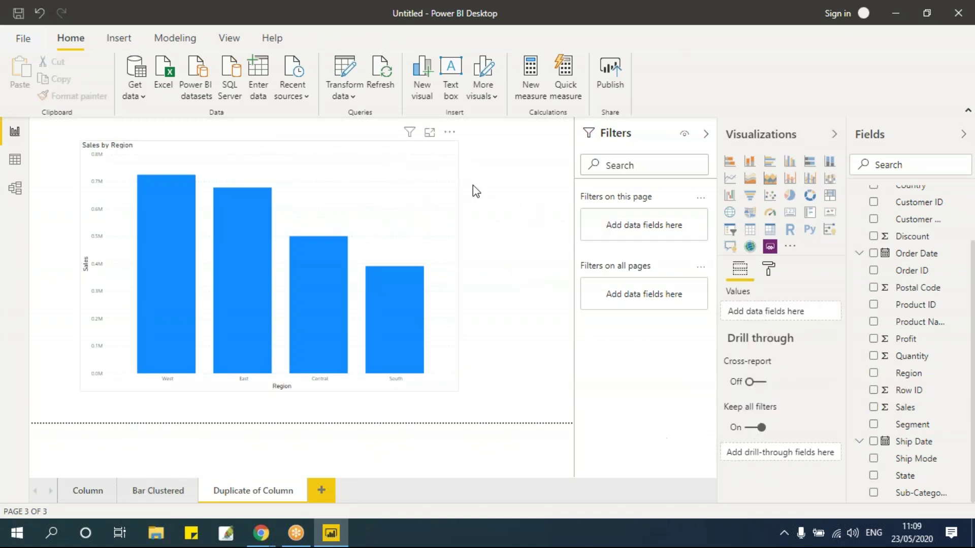
left_click(415, 167)
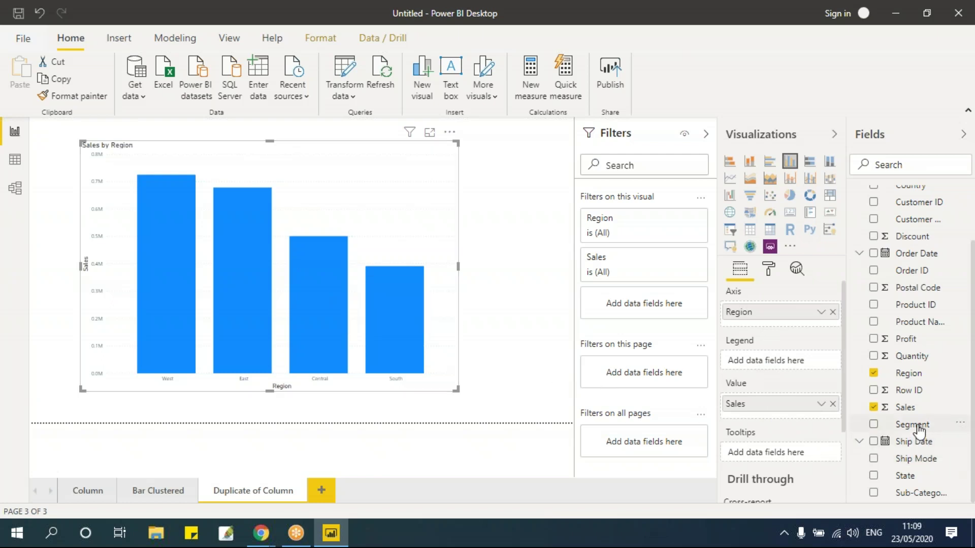
left_click_drag(919, 431, 785, 361)
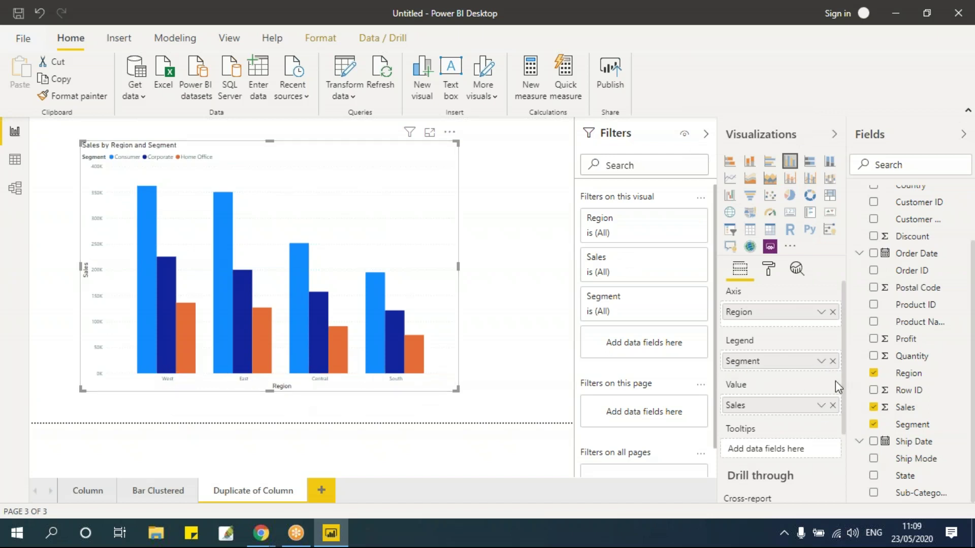
Step: Remove Segment from the duplicated chart's legend and add Profit as a second value beside Sales
left_click(832, 361)
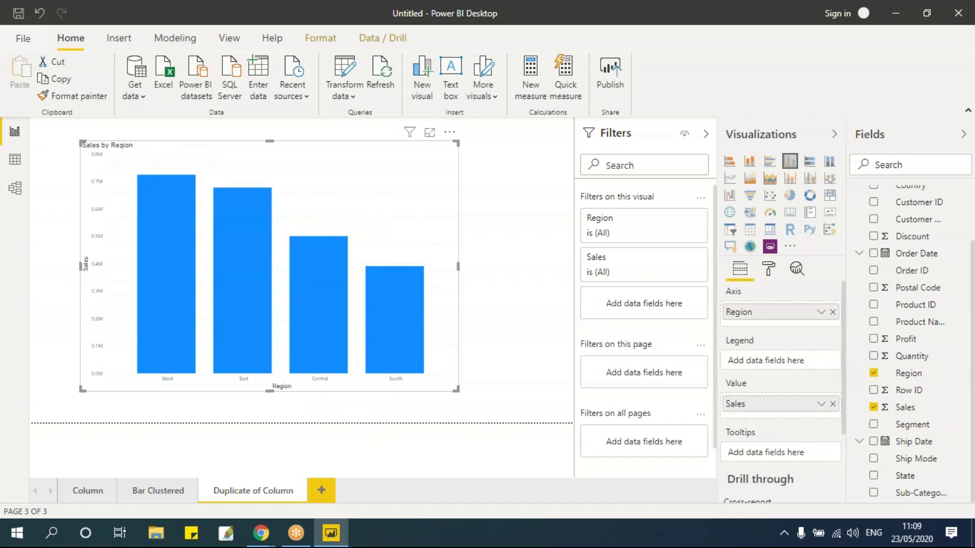
left_click_drag(906, 339, 792, 421)
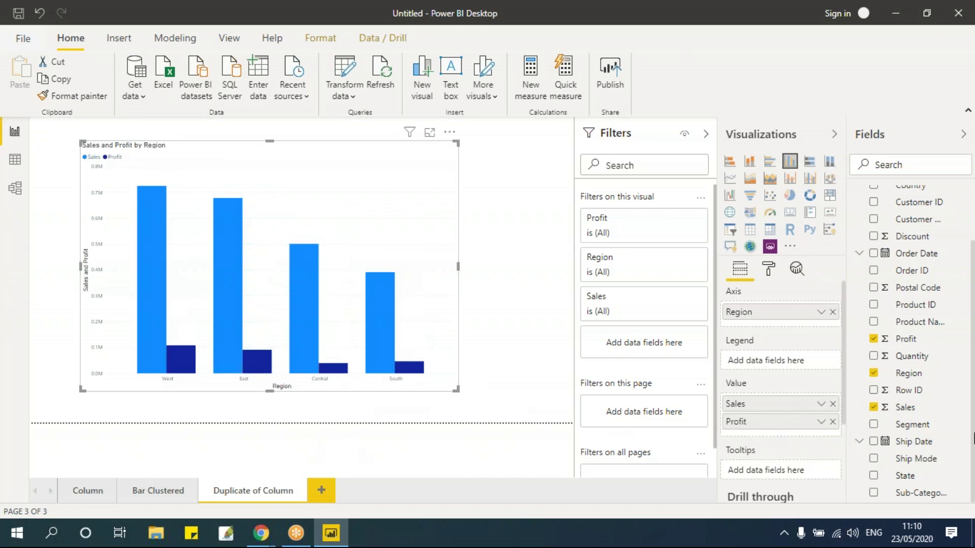
Step: Remove Profit from the duplicated chart's values and set Segment as the legend, keeping Sales by Region
left_click_drag(922, 426, 822, 369)
scroll(774, 365, "down", 1)
scroll(774, 364, "down", 3)
scroll(777, 366, "up", 3)
left_click_drag(917, 427, 782, 365)
left_click_drag(913, 426, 782, 367)
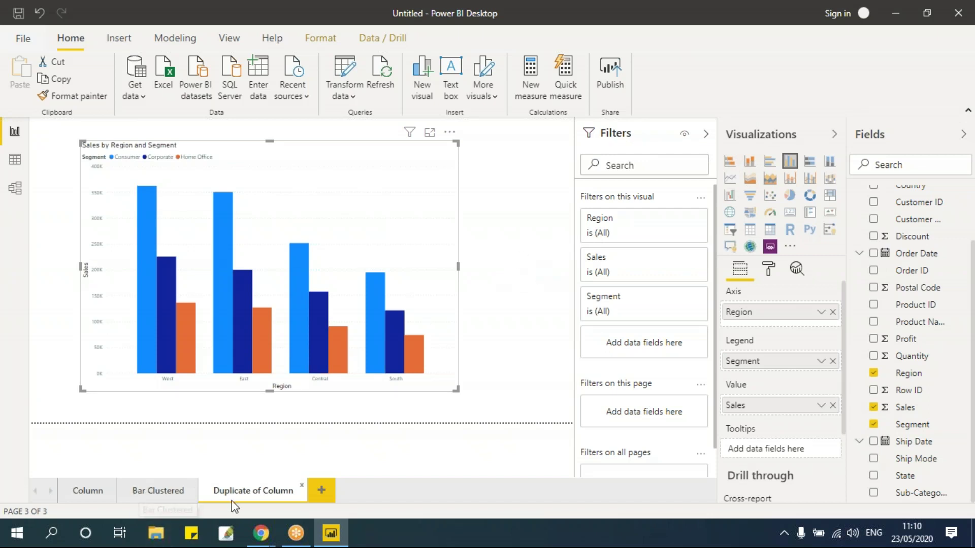
Step: Rename the duplicated Column page as Side By Side Column
double_click(246, 497)
key("Return")
double_click(269, 498)
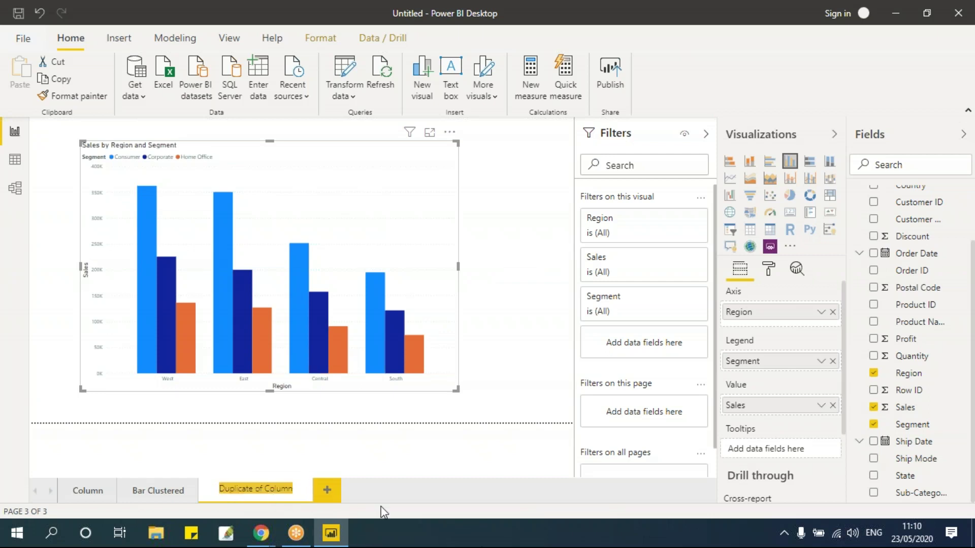
type("Sid")
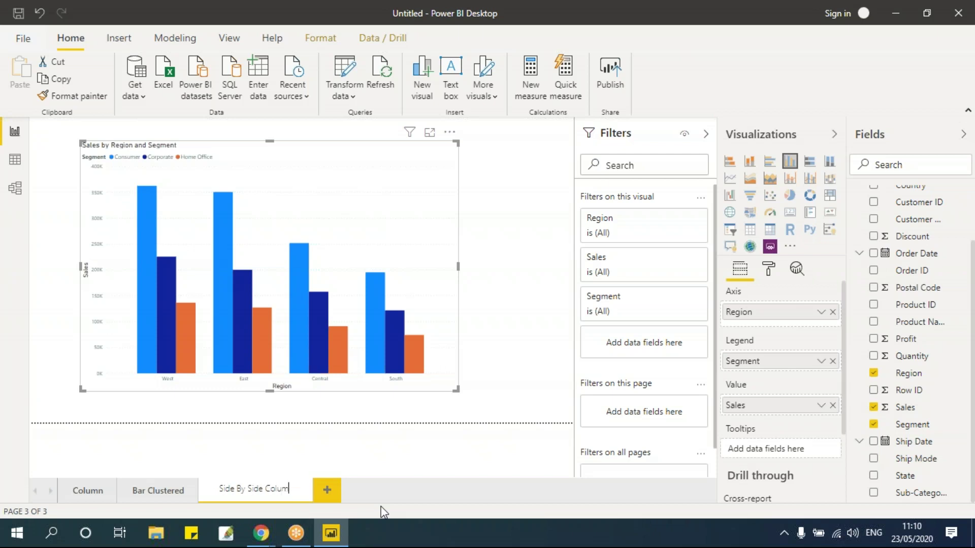
left_click(315, 460)
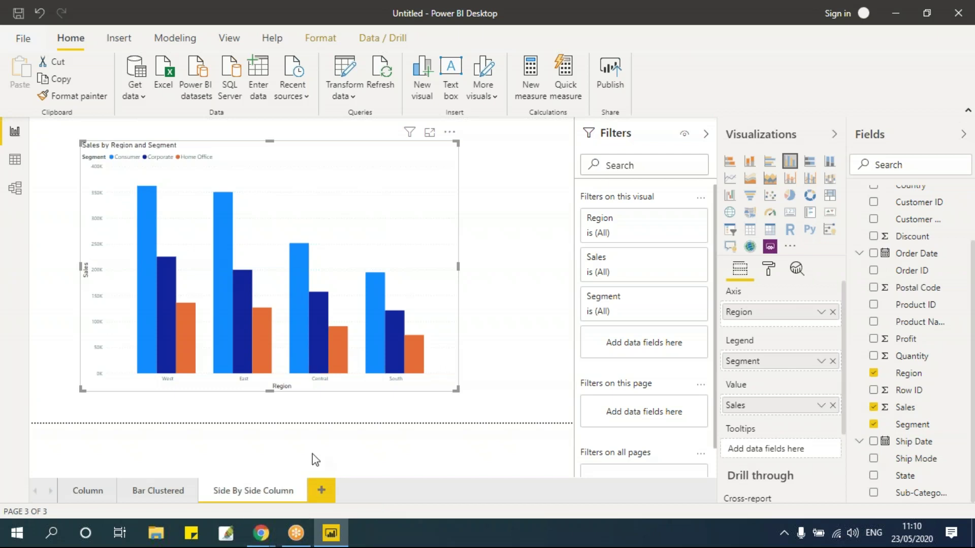
Step: Duplicate the Bar Clustered page and rename the copy as Side By Side Bar
left_click(167, 493)
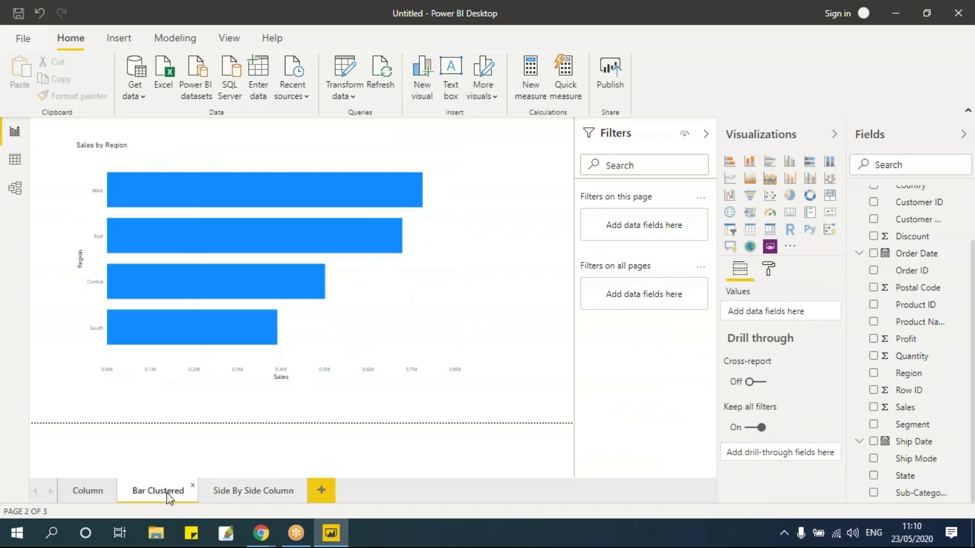
right_click(166, 493)
left_click(218, 433)
double_click(358, 492)
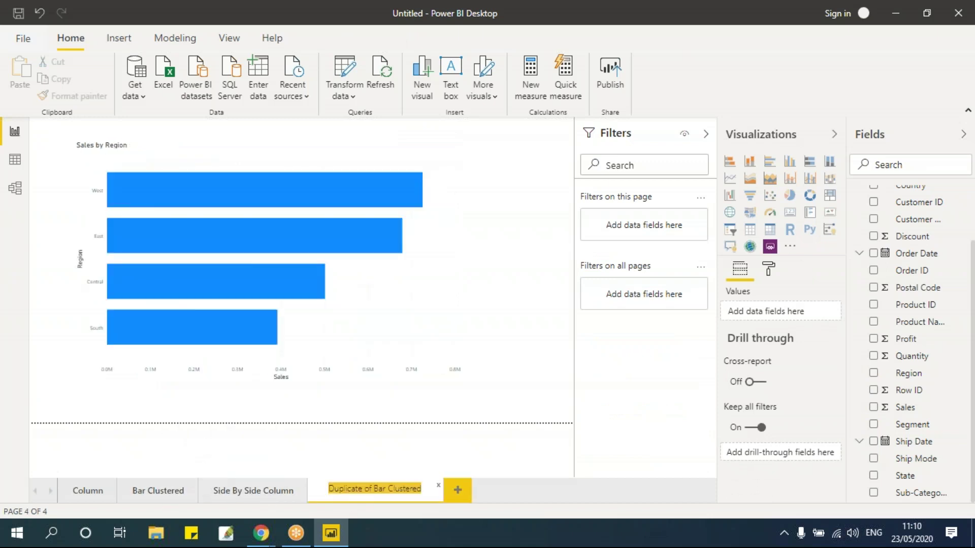
type("Bar")
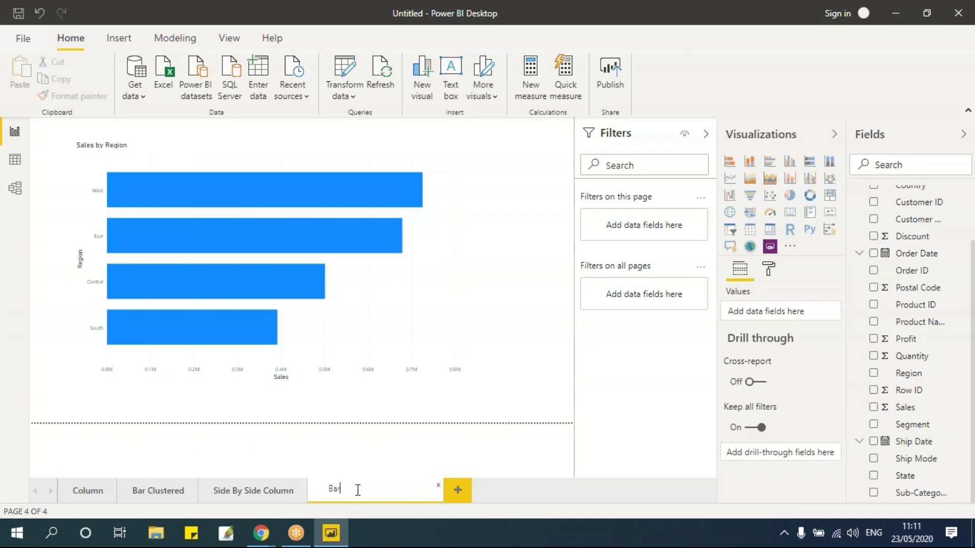
type("e By Side B")
key("Return")
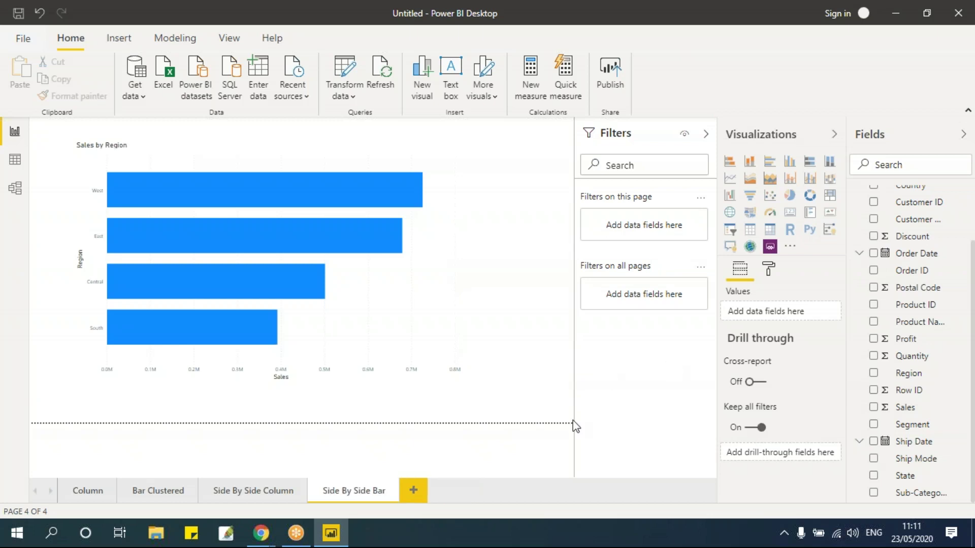
Step: Split the Side By Side Bar chart by Segment in the legend, and replace that split with Profit as a second value beside Sales
left_click(446, 275)
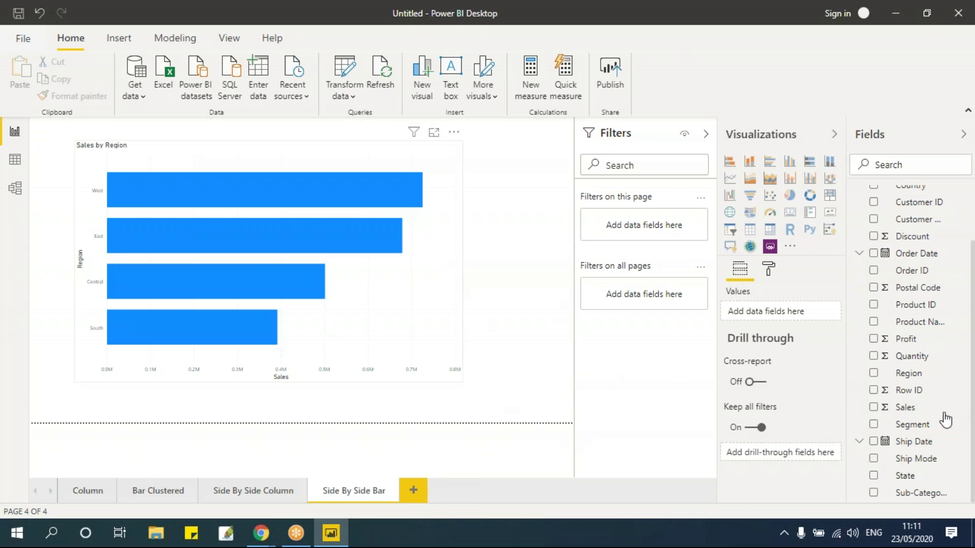
left_click_drag(925, 428, 781, 361)
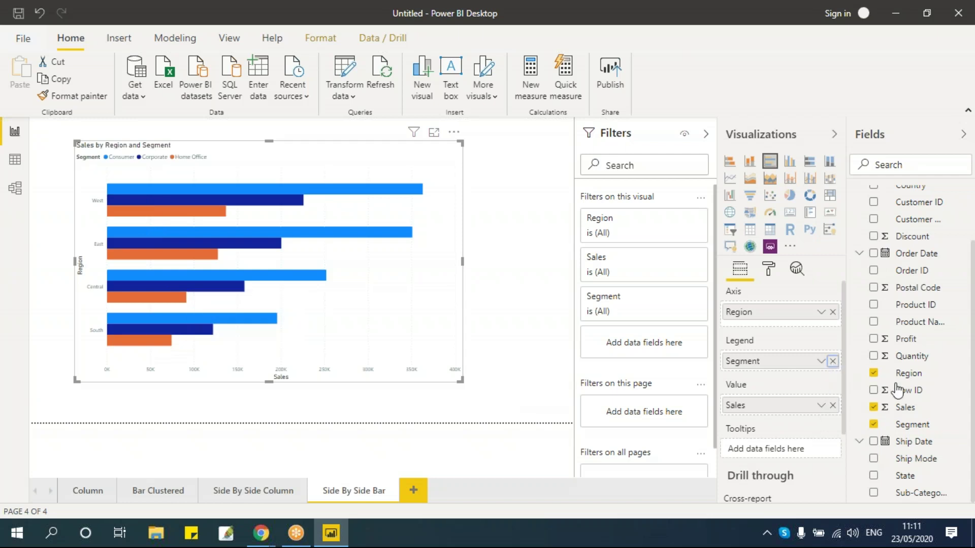
left_click_drag(909, 339, 764, 430)
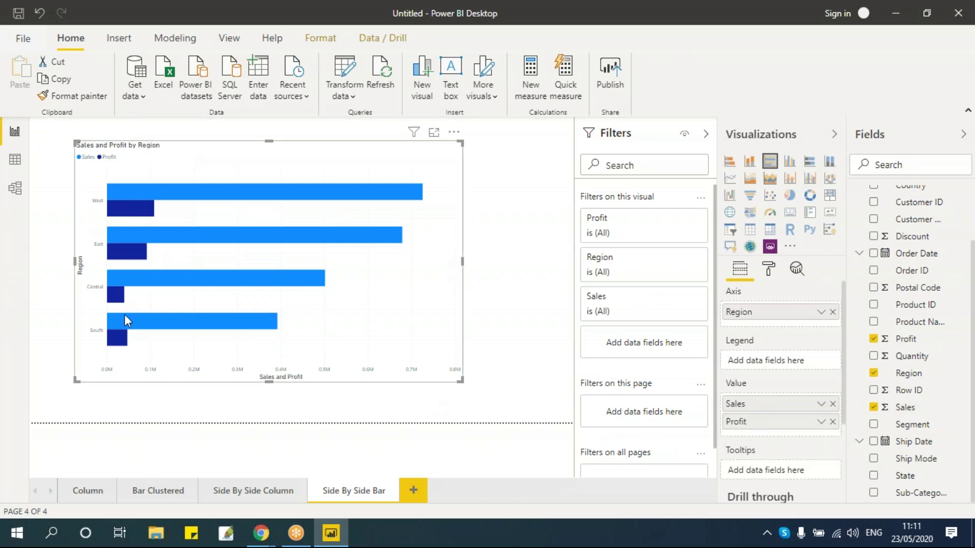
mouse_move(132, 316)
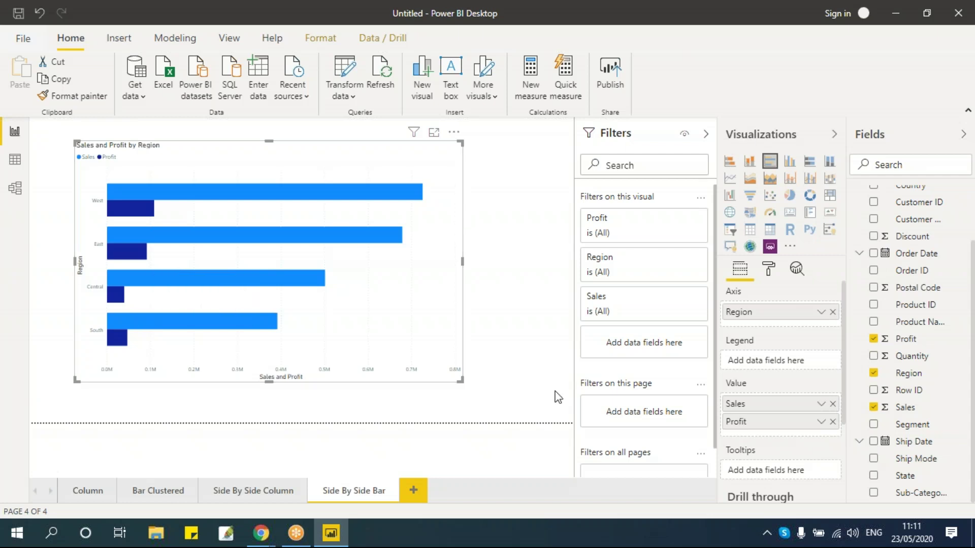
Step: Add a new report page with an empty stacked column chart, enlarged and positioned to fill most of the canvas
left_click(413, 491)
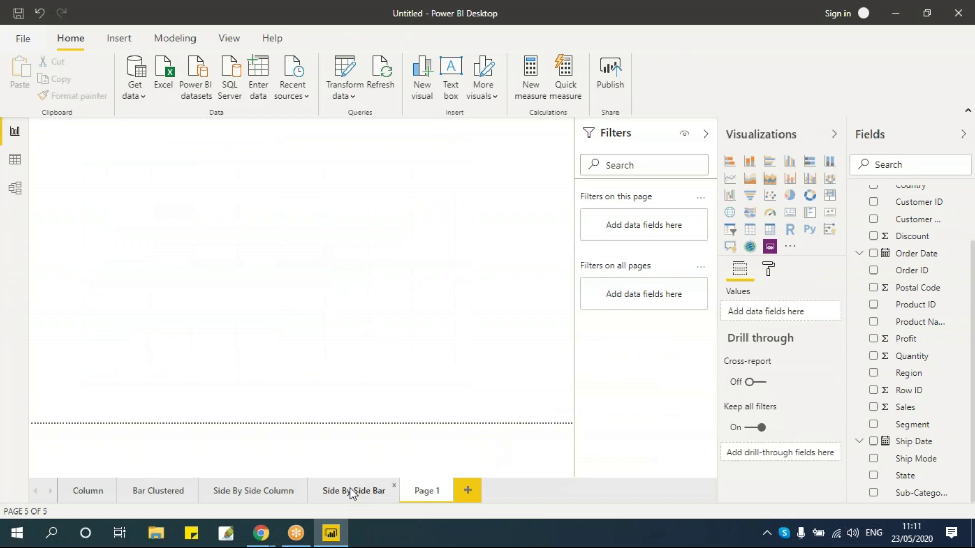
left_click(749, 163)
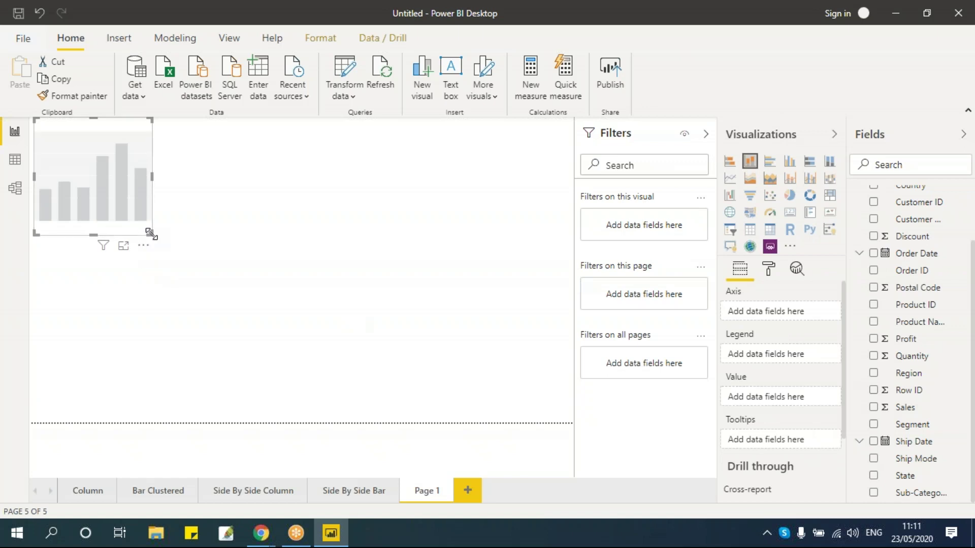
left_click_drag(150, 234, 386, 388)
left_click_drag(161, 144, 247, 174)
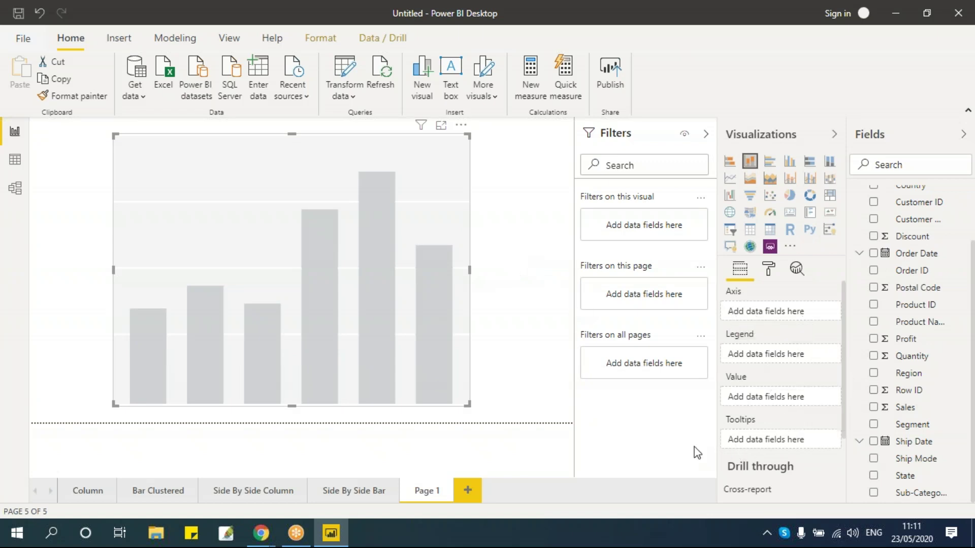
Step: Check which fields the Column page's chart uses and return to Page 1
left_click(97, 495)
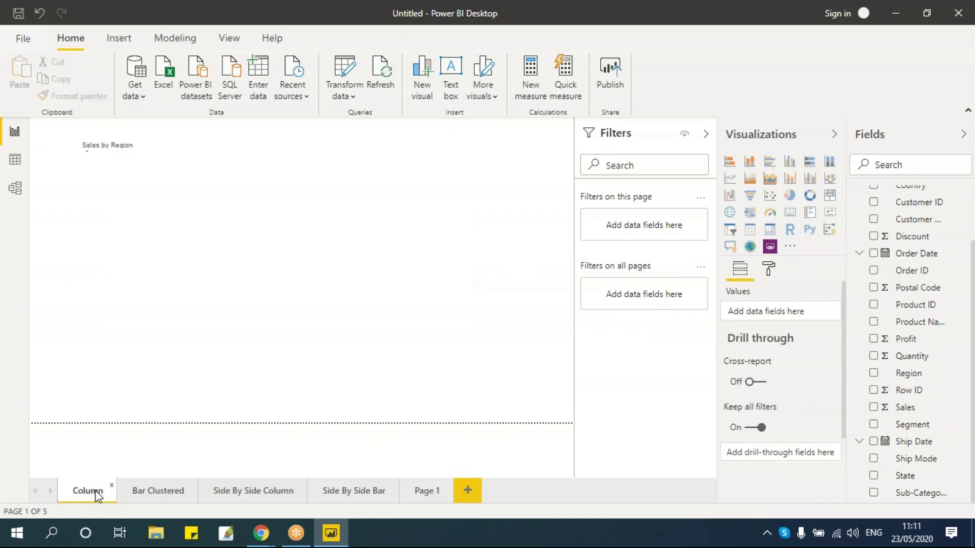
left_click(400, 163)
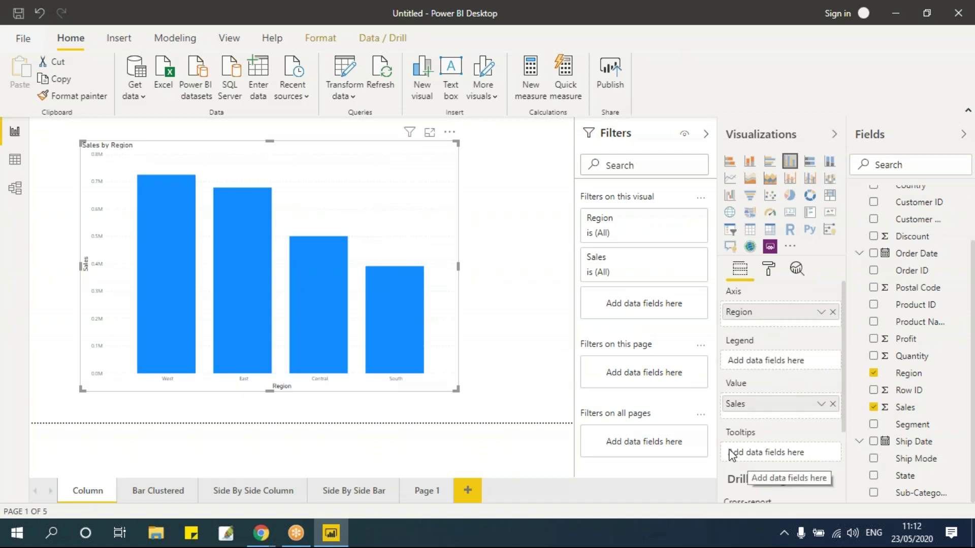
left_click(425, 491)
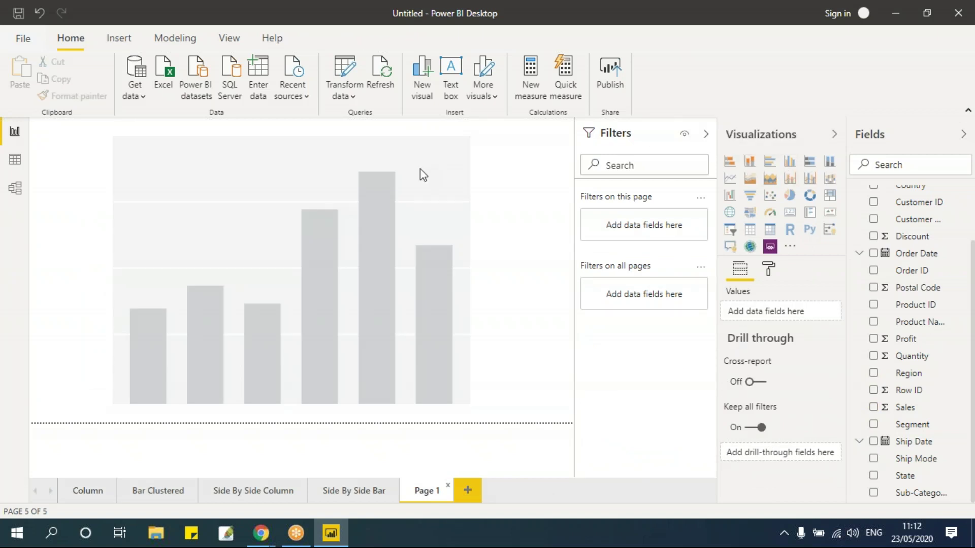
Step: Plot Sales by Region in Page 1's stacked column chart and set Segment as its legend
left_click(358, 152)
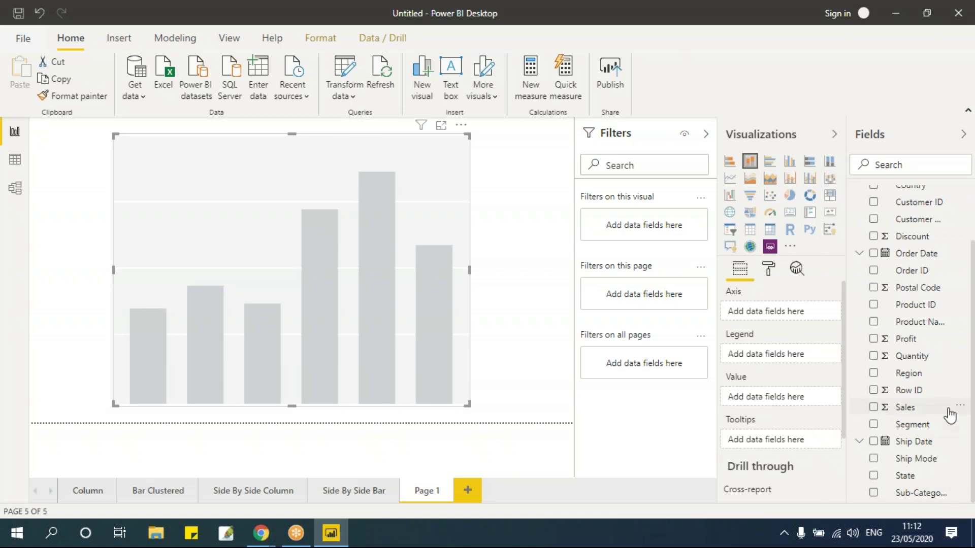
left_click(874, 376)
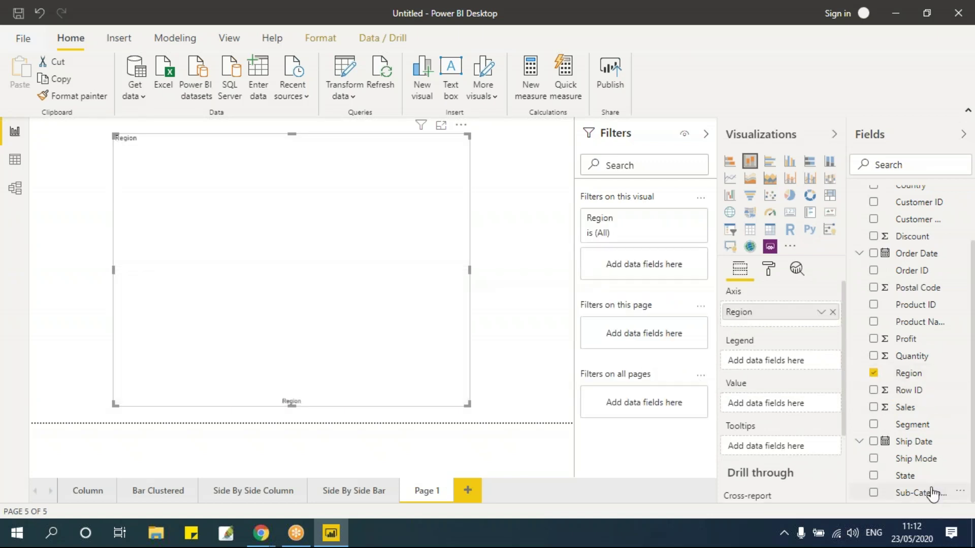
left_click_drag(923, 409, 789, 406)
mouse_move(357, 358)
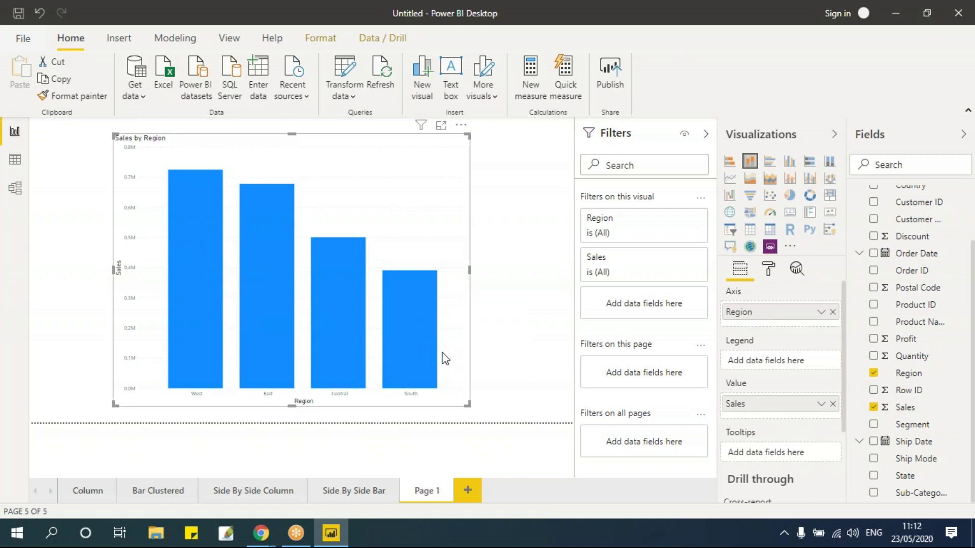
mouse_move(416, 388)
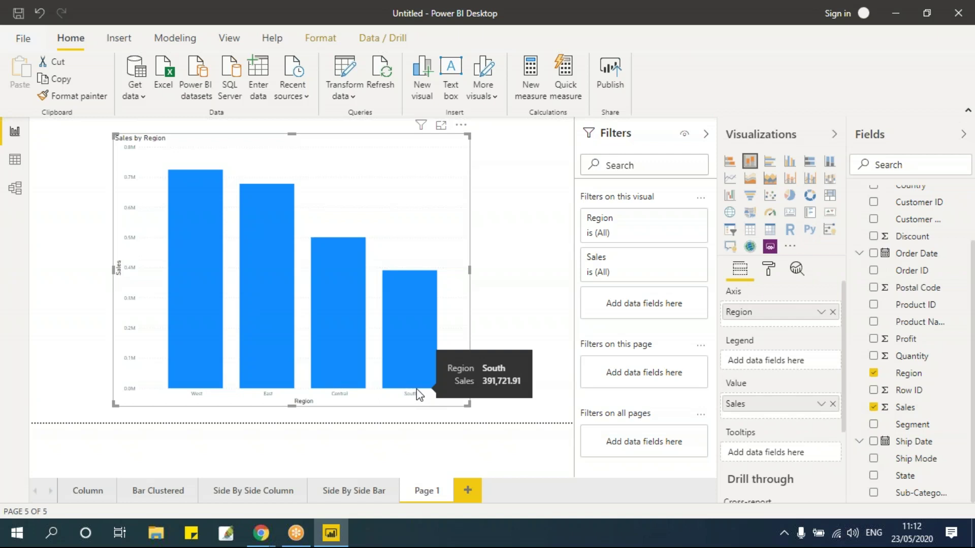
left_click_drag(921, 432, 782, 375)
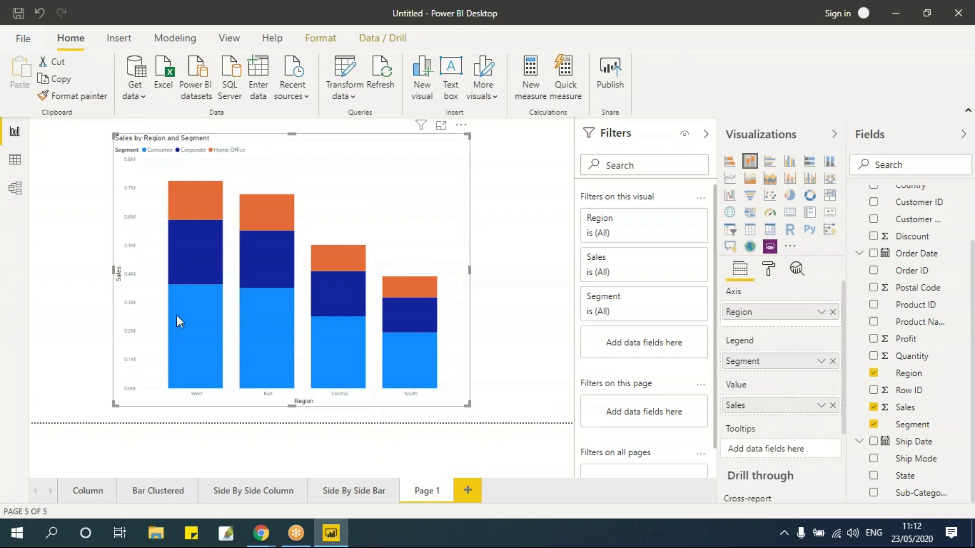
mouse_move(218, 301)
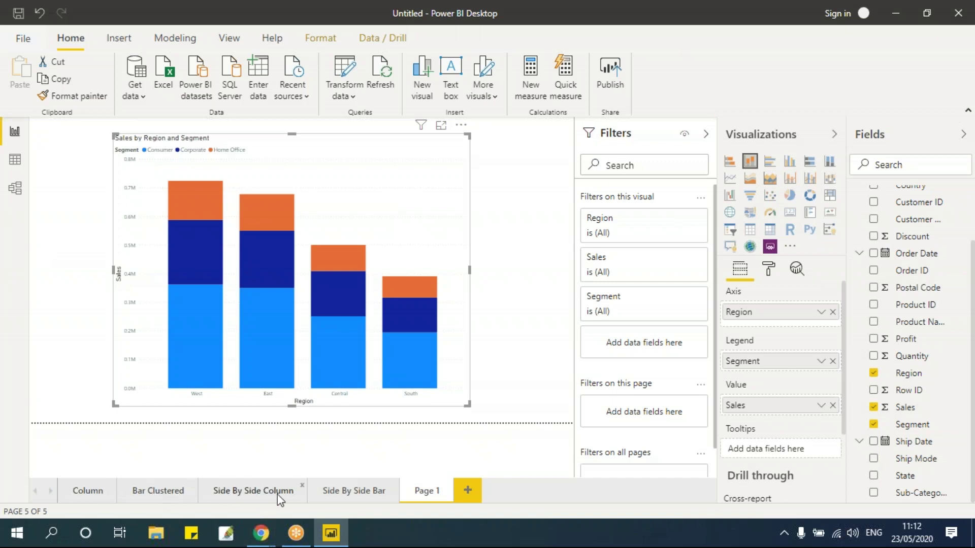
Step: Compare how the Side By Side Column, Page 1 and Column charts show Sales for each region and segment
left_click(255, 499)
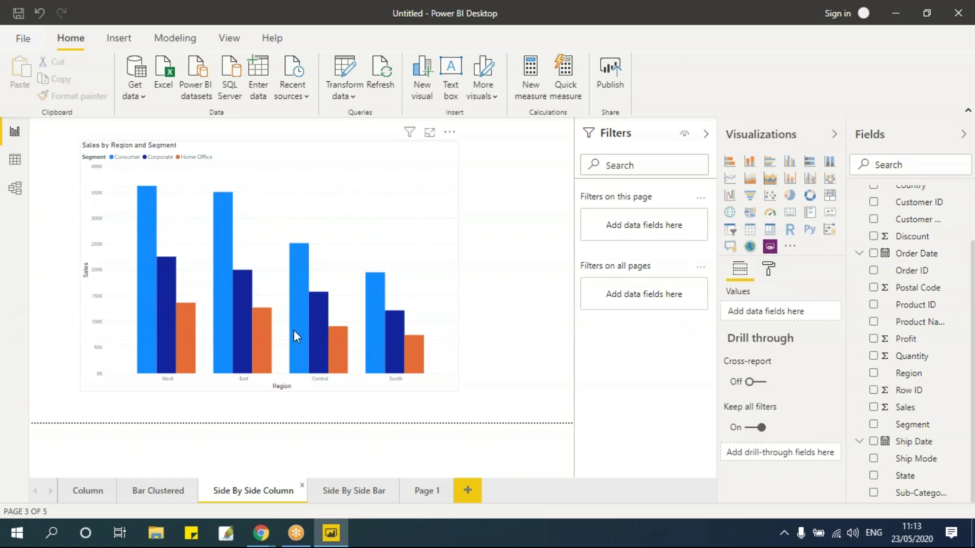
mouse_move(293, 331)
mouse_move(146, 206)
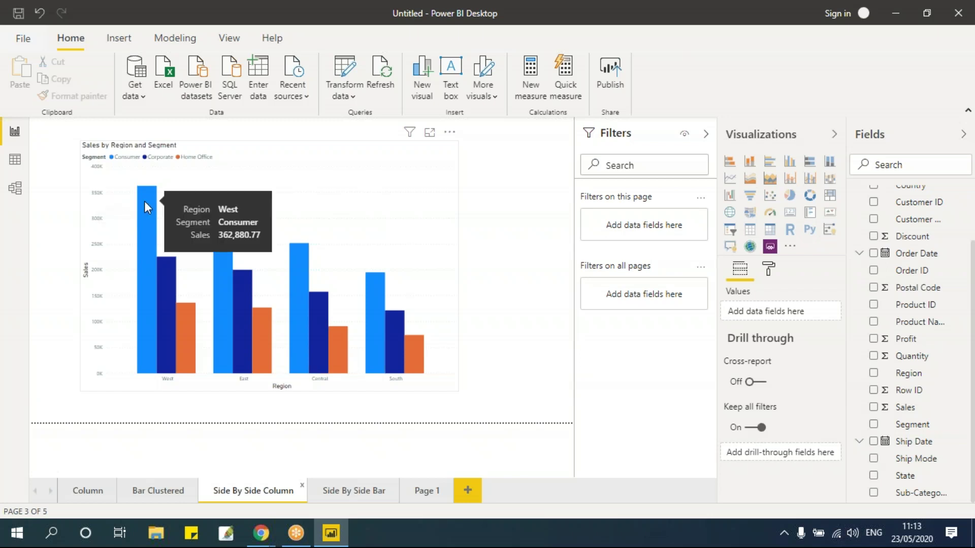
left_click(427, 493)
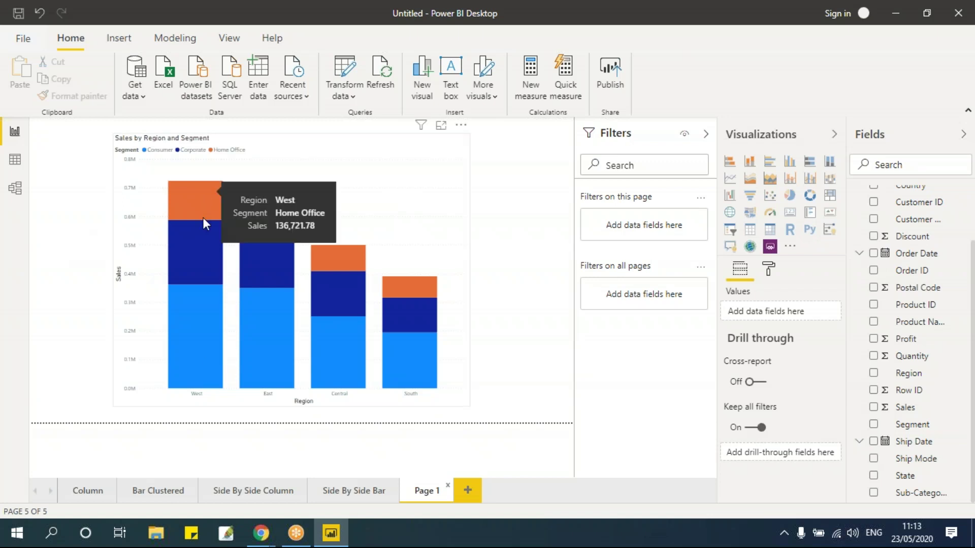
left_click(94, 491)
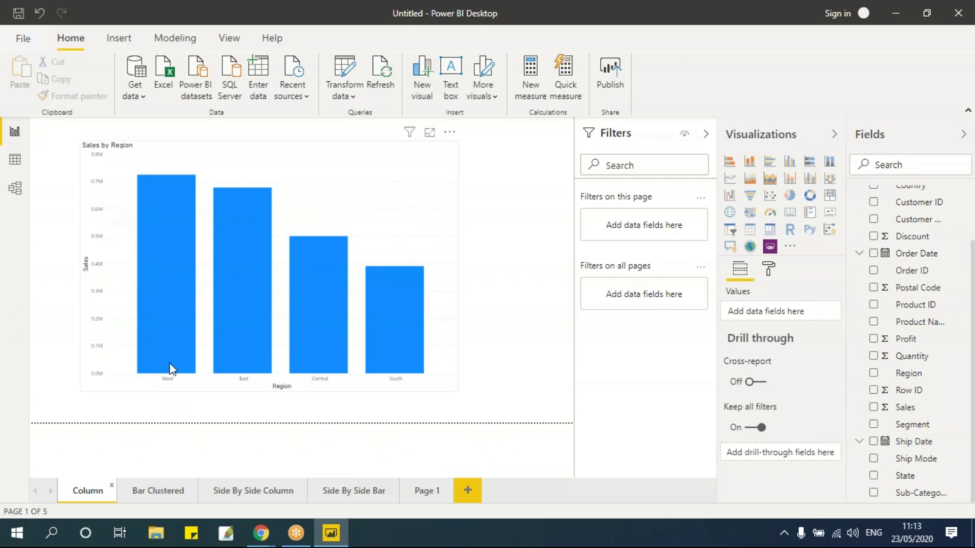
mouse_move(166, 185)
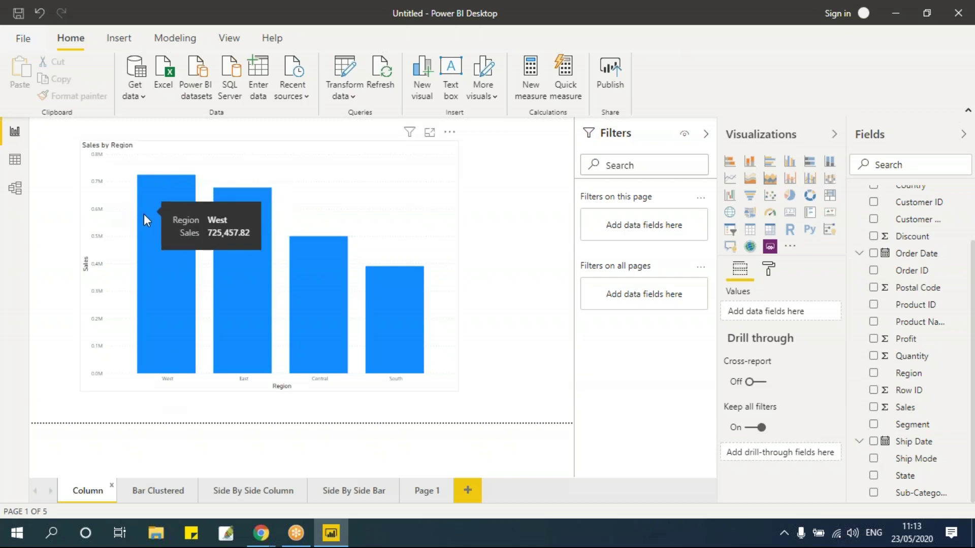
left_click(339, 490)
left_click(425, 490)
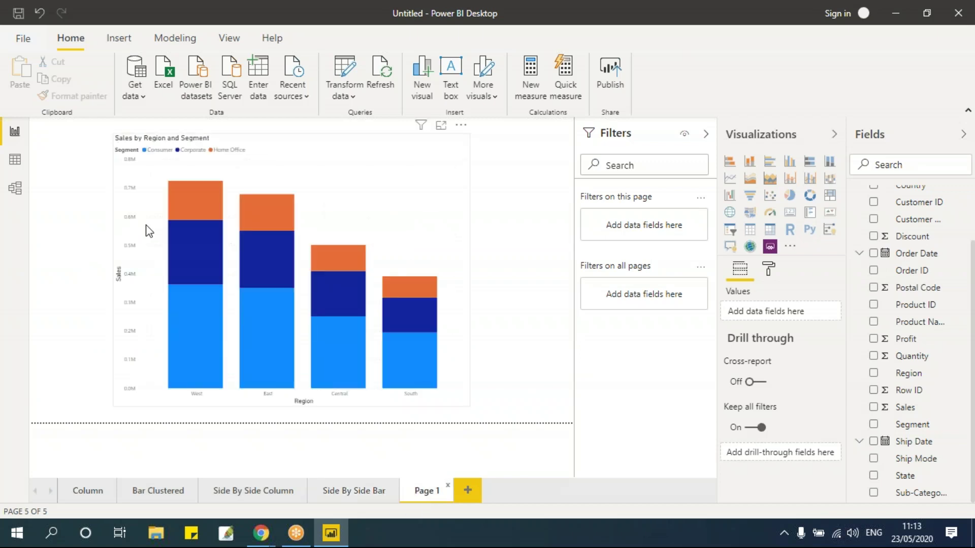
left_click(351, 491)
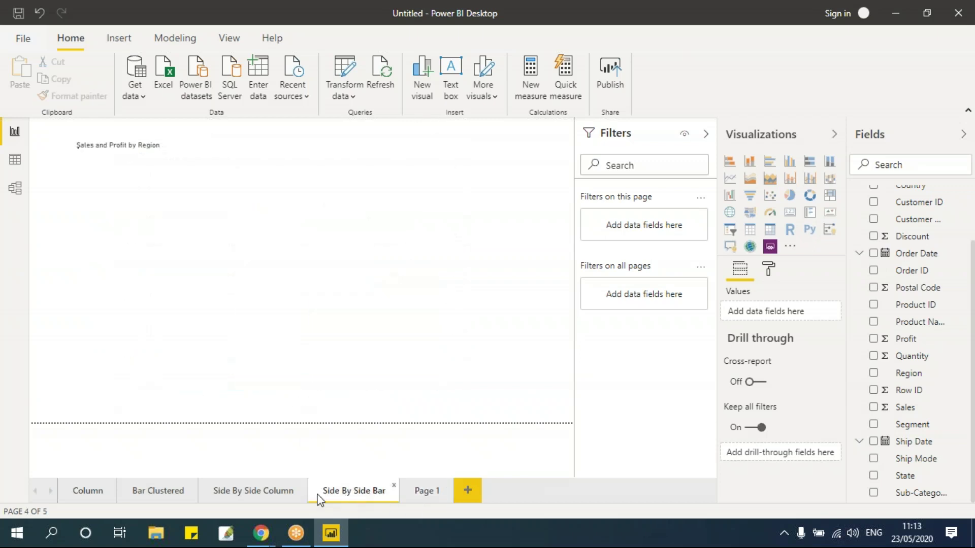
left_click(286, 494)
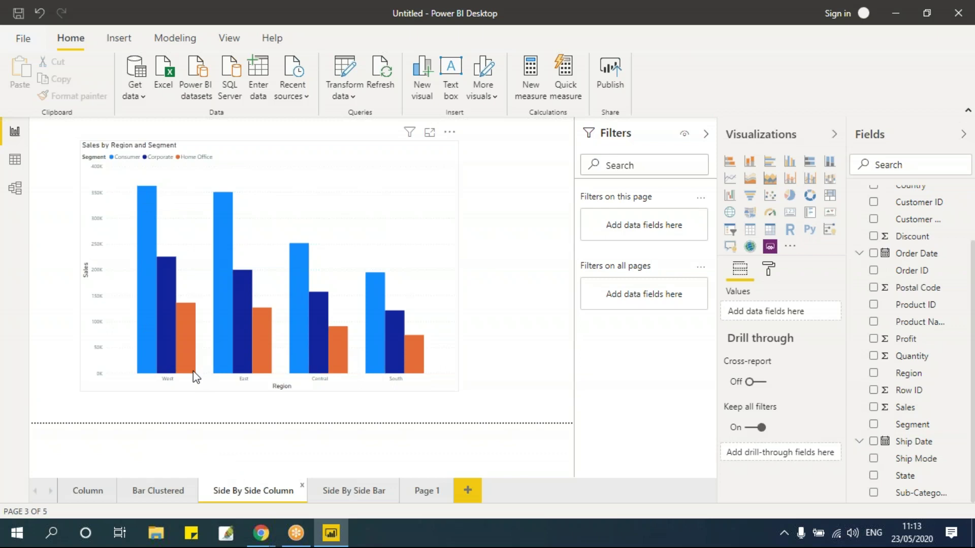
mouse_move(193, 375)
Step: Remove Segment from the legend of the Side By Side Column chart and add it back
left_click(434, 211)
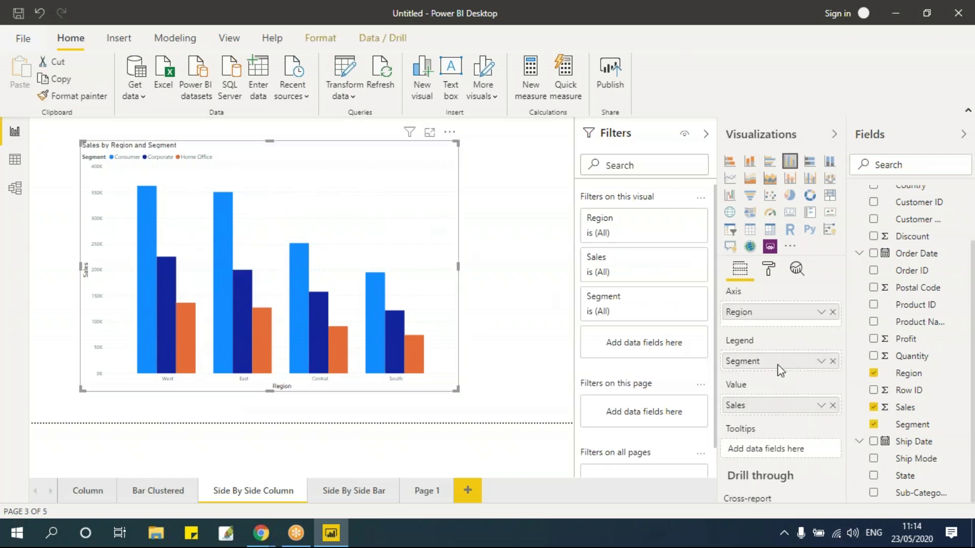
left_click(833, 362)
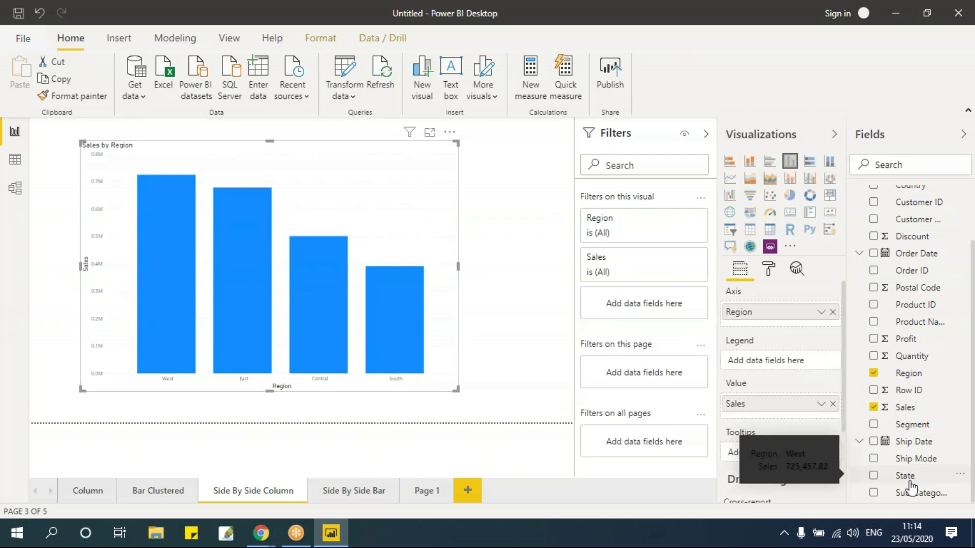
left_click_drag(928, 432, 777, 362)
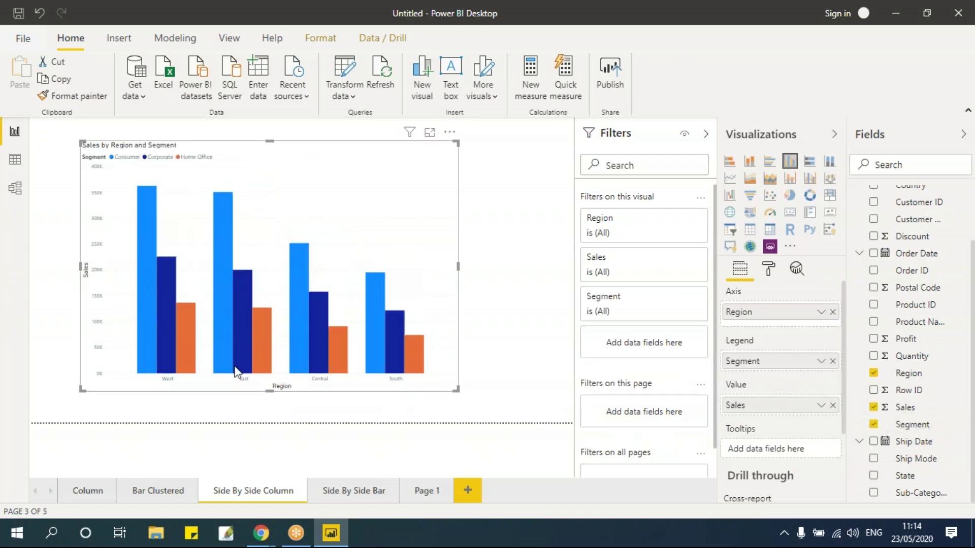
Step: Check the segments in Page 1's stacked column chart and rename the page as Stacked Column
left_click(422, 495)
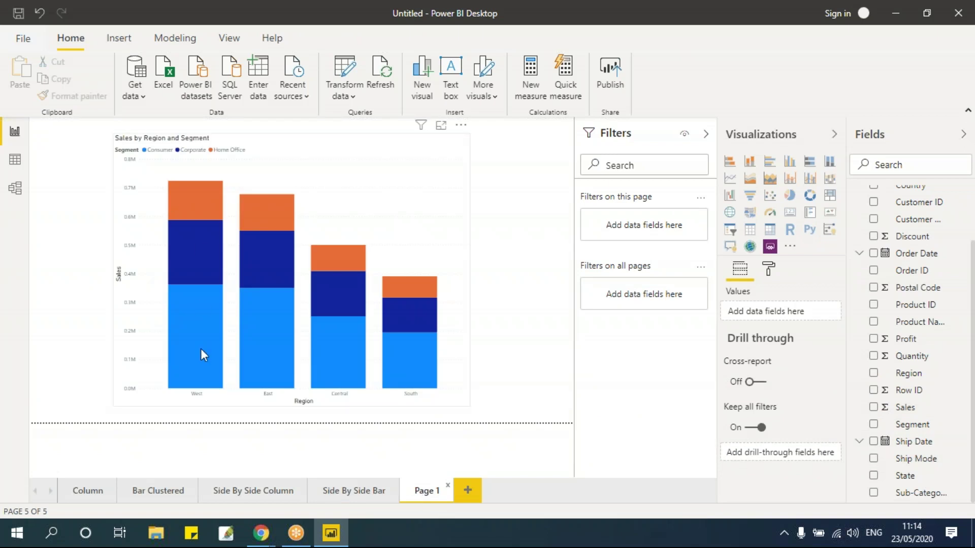
mouse_move(201, 351)
mouse_move(202, 307)
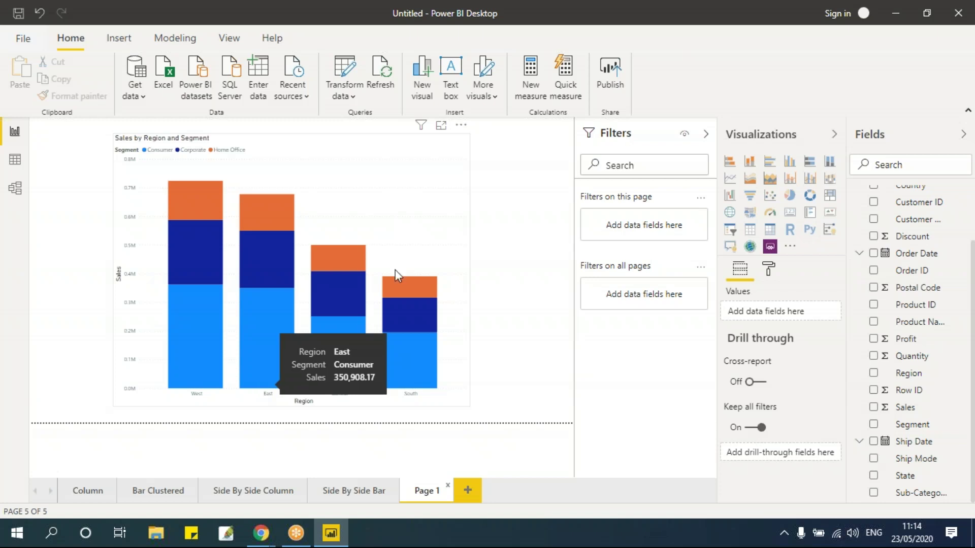
left_click(411, 154)
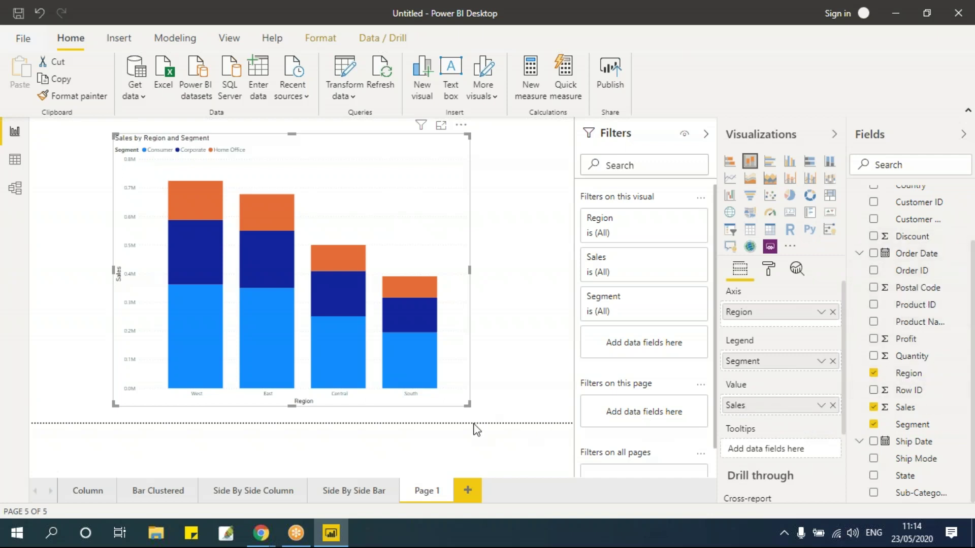
double_click(424, 491)
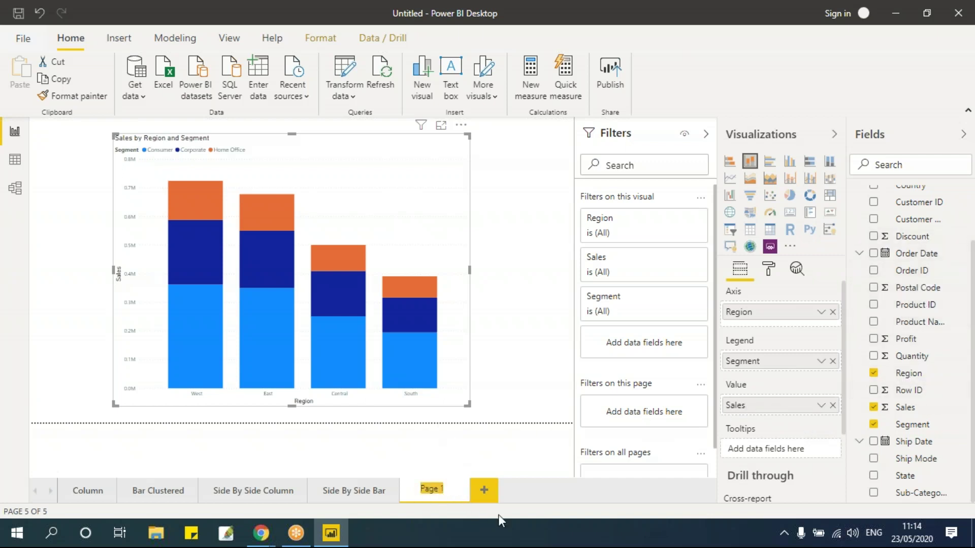
type("Stacked Column")
left_click(500, 448)
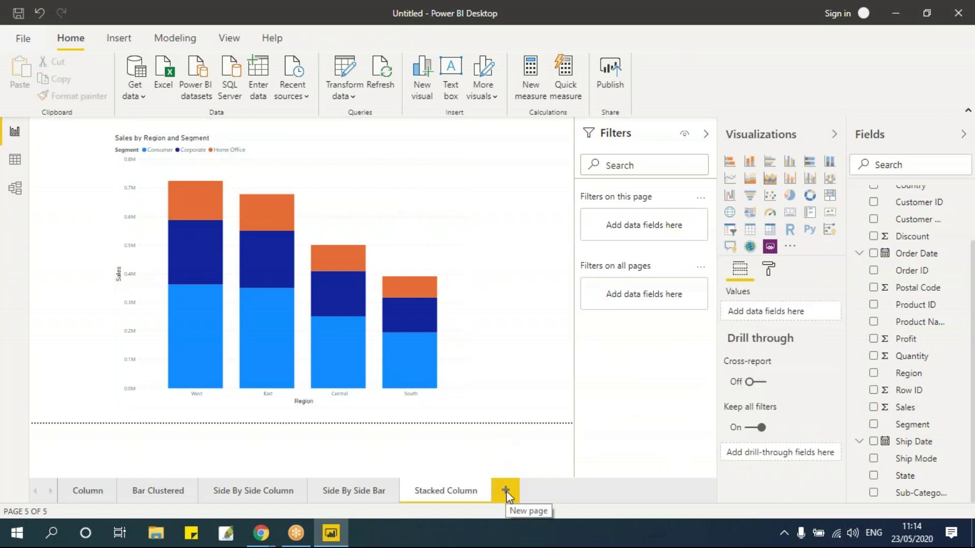
Step: Add a new report page and insert a stacked bar chart, enlarged and placed near the middle of the canvas
left_click(506, 492)
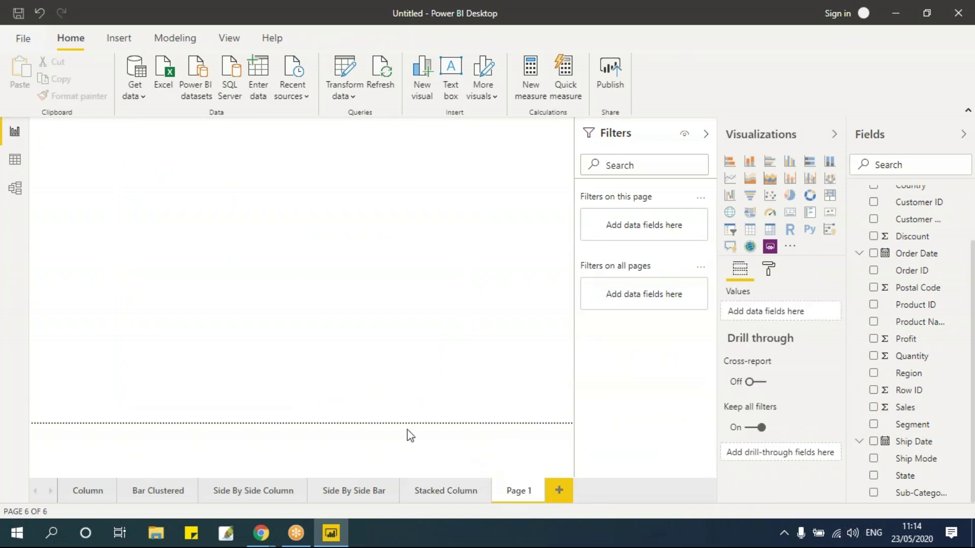
left_click(730, 162)
left_click_drag(150, 235, 399, 402)
left_click_drag(334, 142, 423, 197)
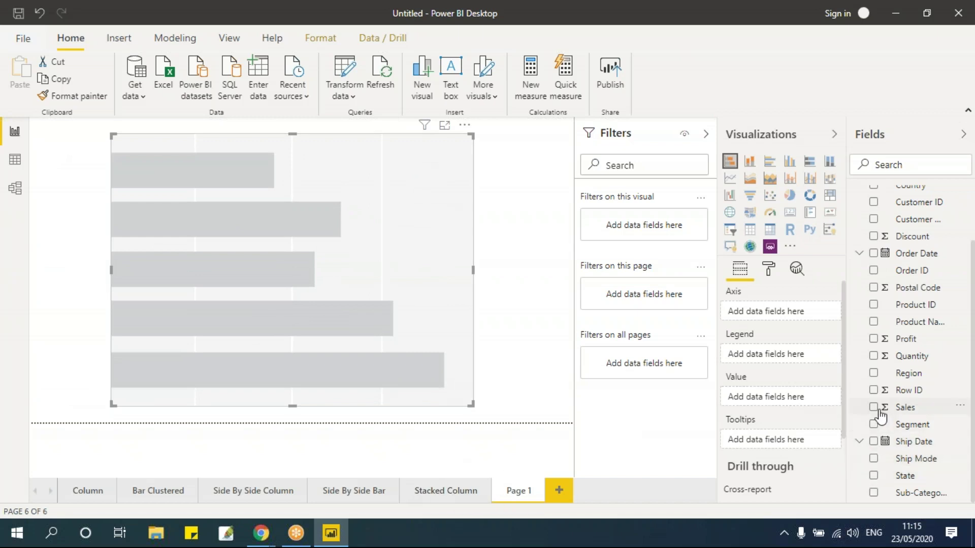
Step: Plot Sales by Region in the new stacked bar chart and set Segment as its legend
left_click(874, 374)
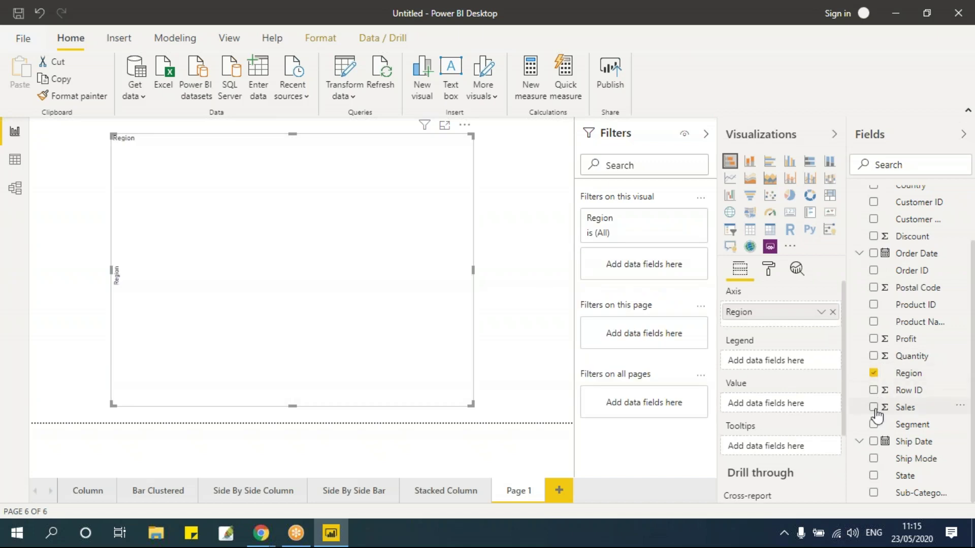
left_click(873, 407)
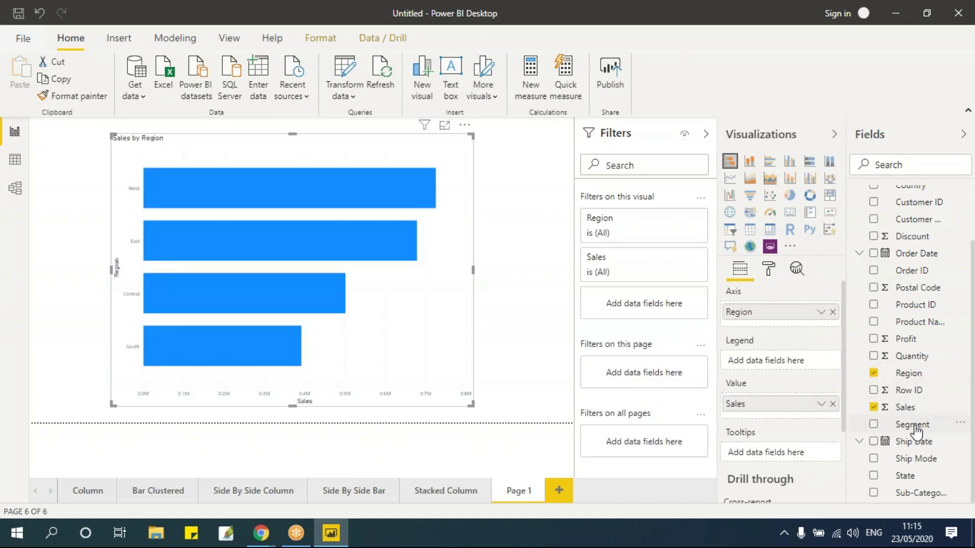
left_click_drag(779, 370, 777, 362)
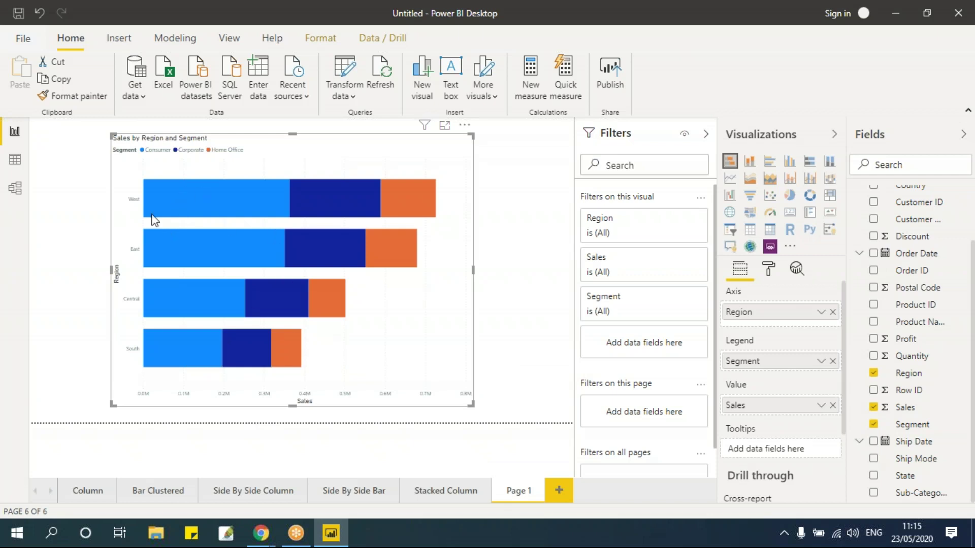
Step: Rename the stacked bar chart's page as Stacked Bar
double_click(523, 495)
type("Stacked")
type(" Bar")
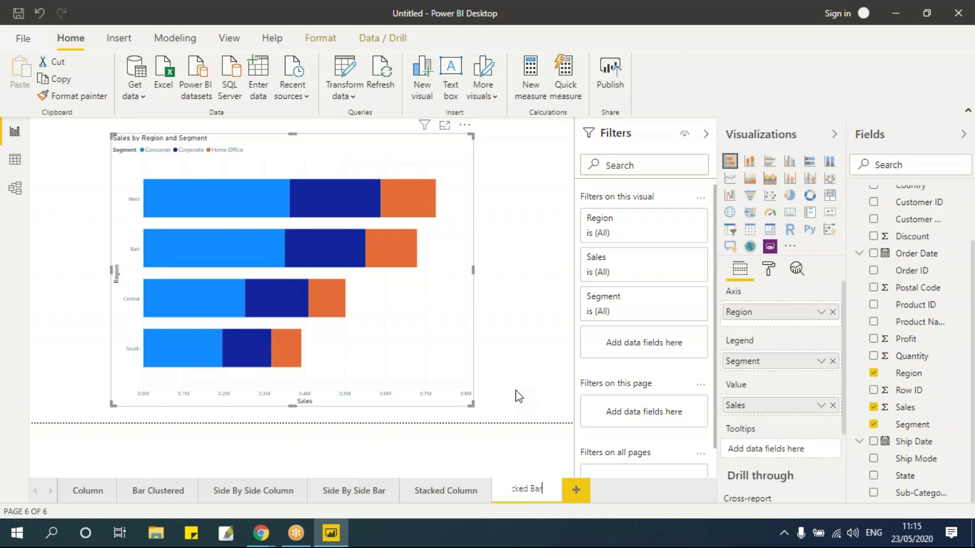
Step: Replace Sales with Profit as the Stacked Column chart's value and Segment with Ship Mode as its legend
left_click(450, 492)
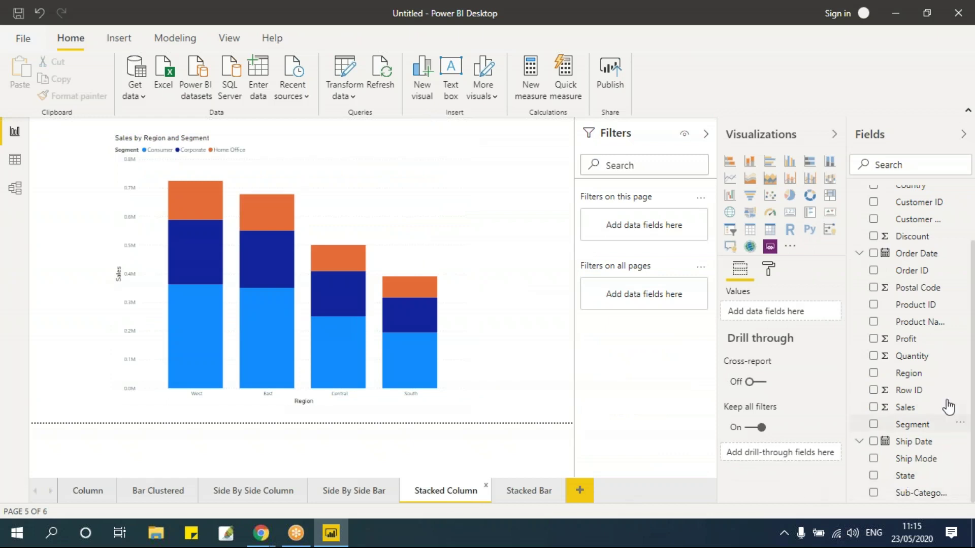
left_click(407, 202)
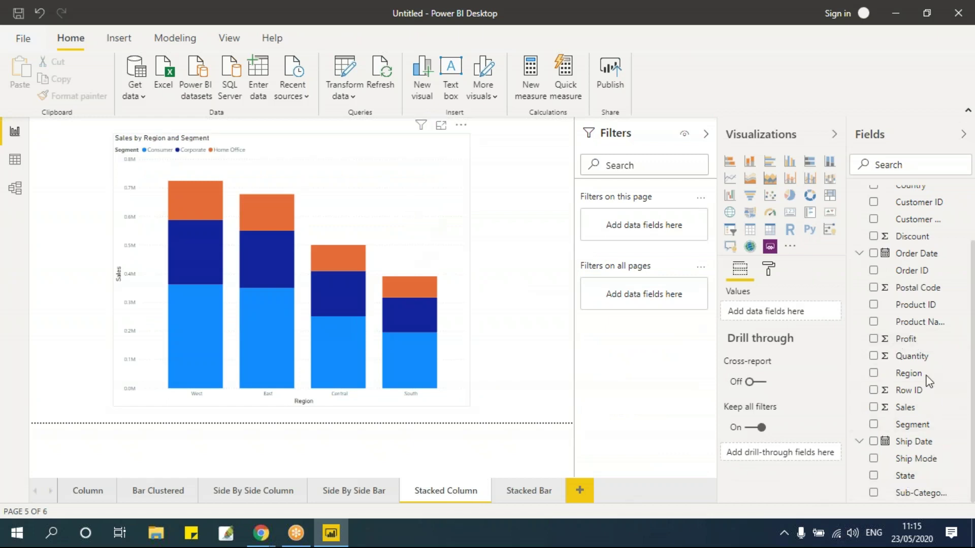
left_click_drag(913, 340, 789, 408)
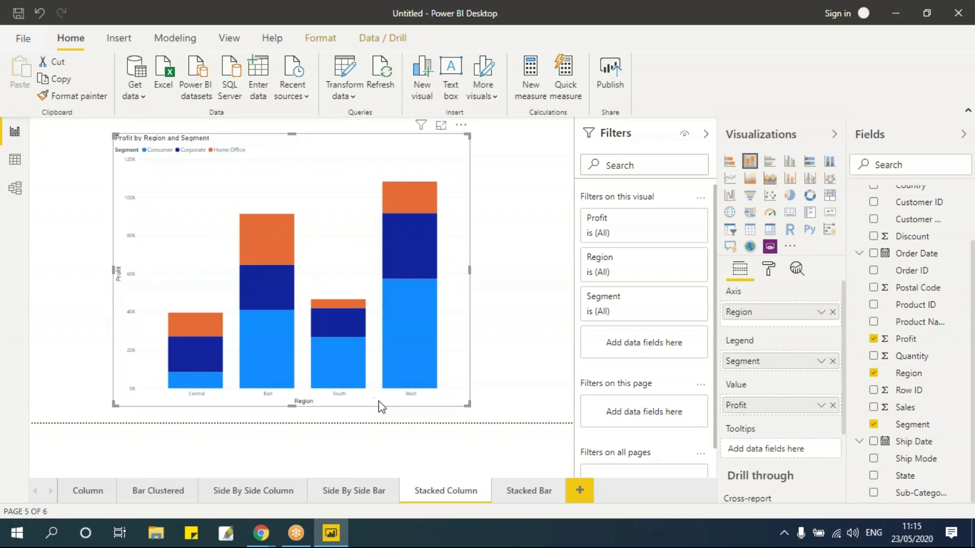
left_click_drag(936, 460, 798, 367)
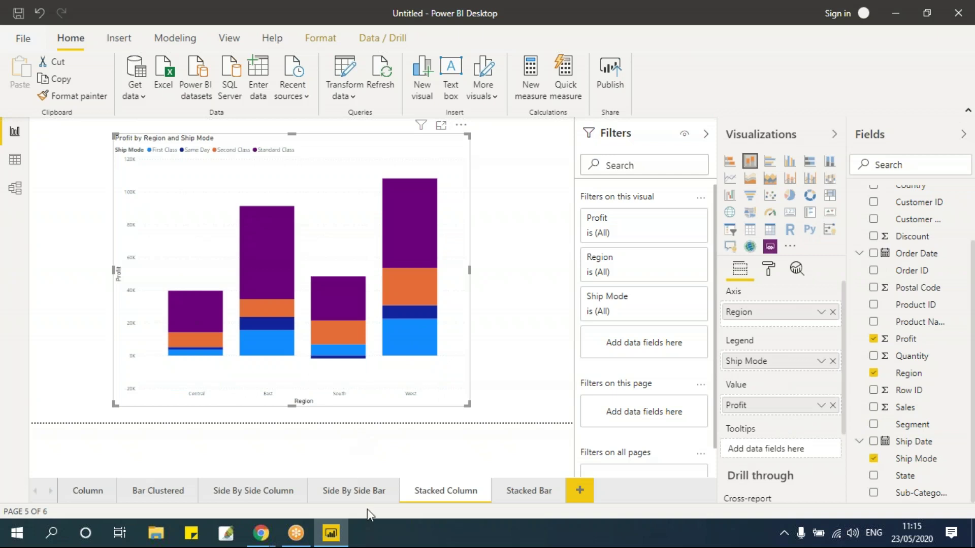
Step: Add a new report page and review the Stacked Bar, Column and Stacked Column charts
left_click(518, 494)
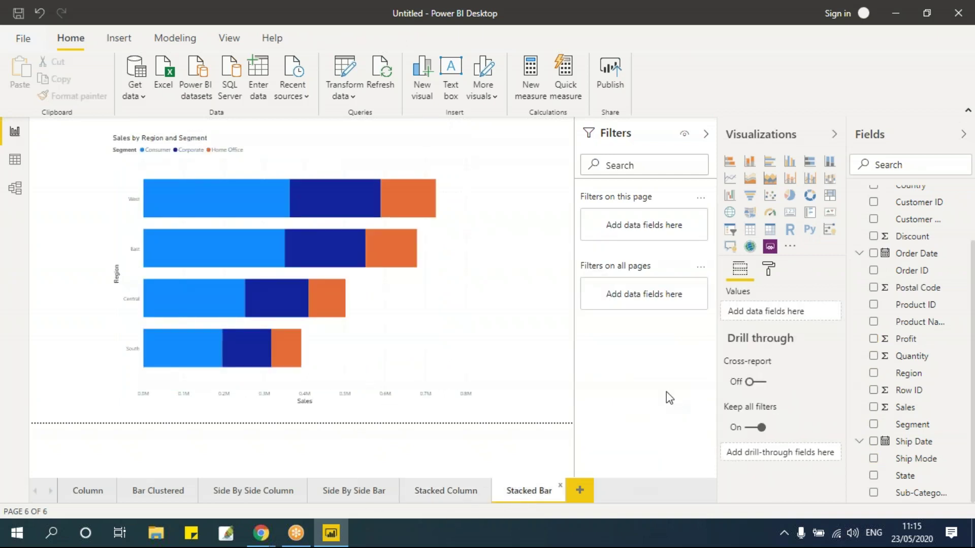
left_click(471, 306)
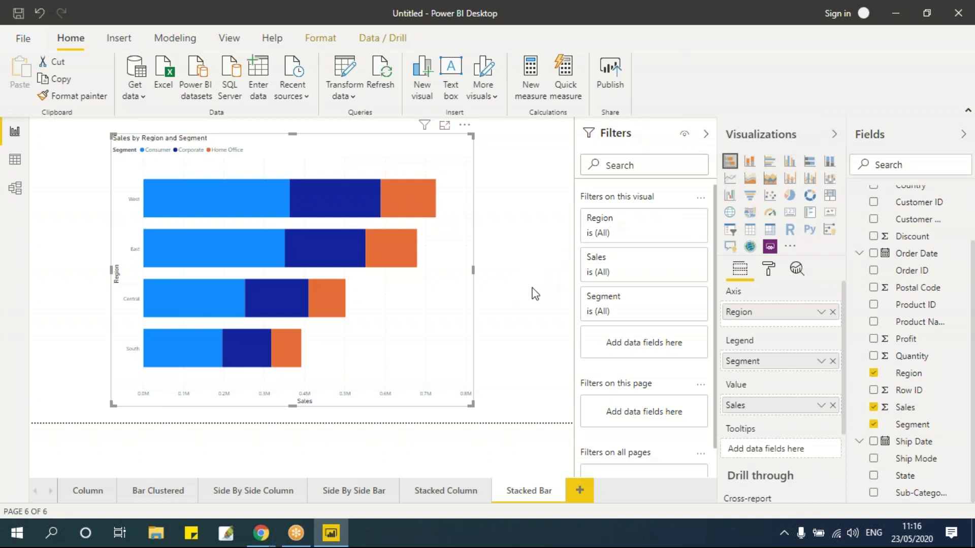
left_click(579, 490)
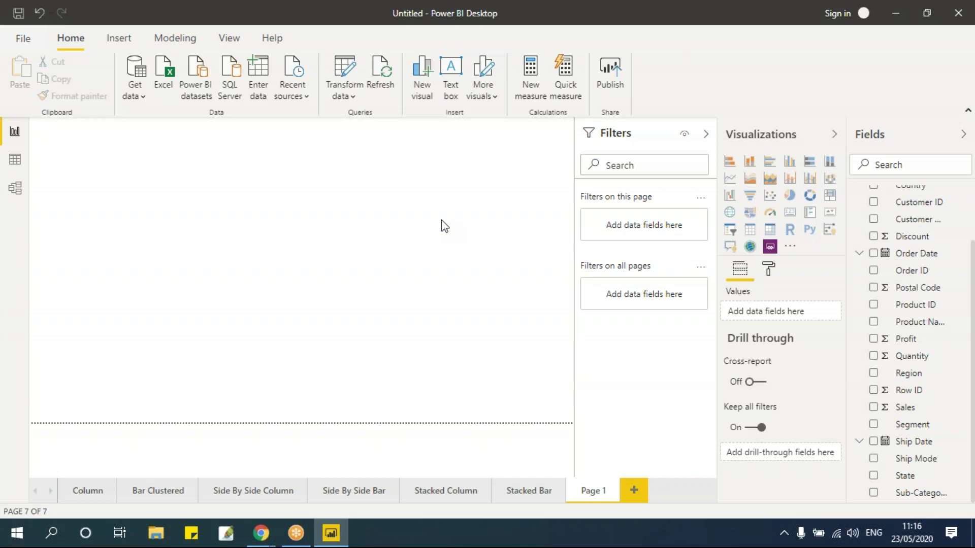
left_click(91, 493)
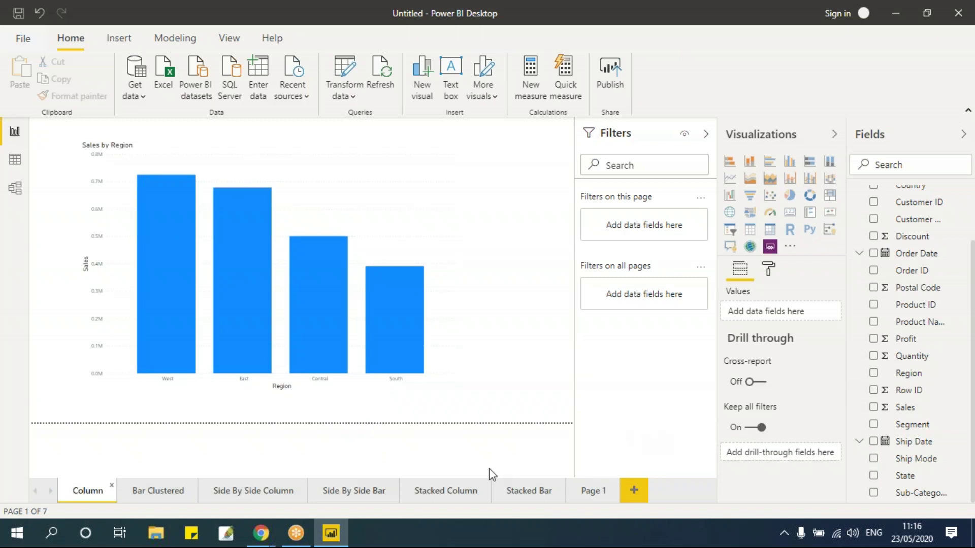
left_click(444, 492)
left_click(514, 494)
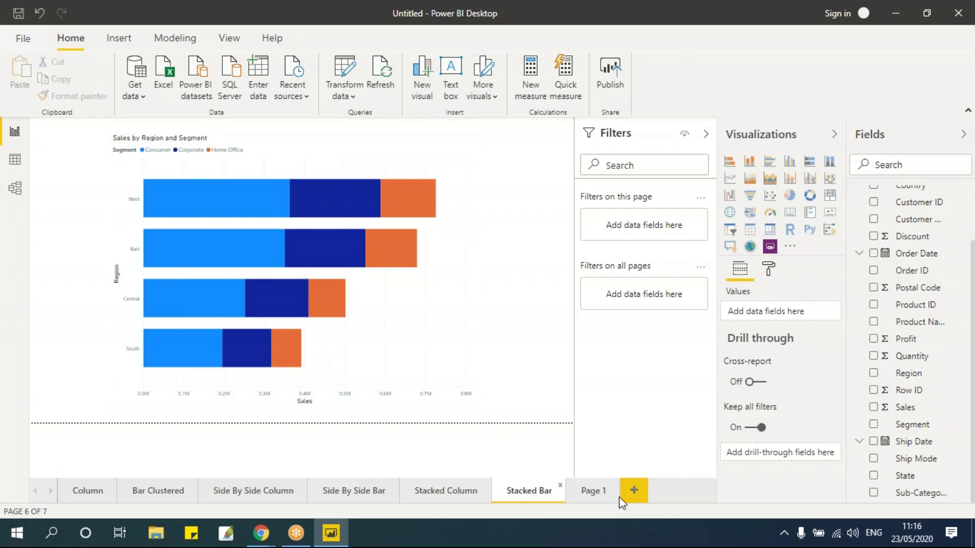
Step: Rename the new empty page as 100% Stacked Column
left_click(592, 493)
double_click(589, 491)
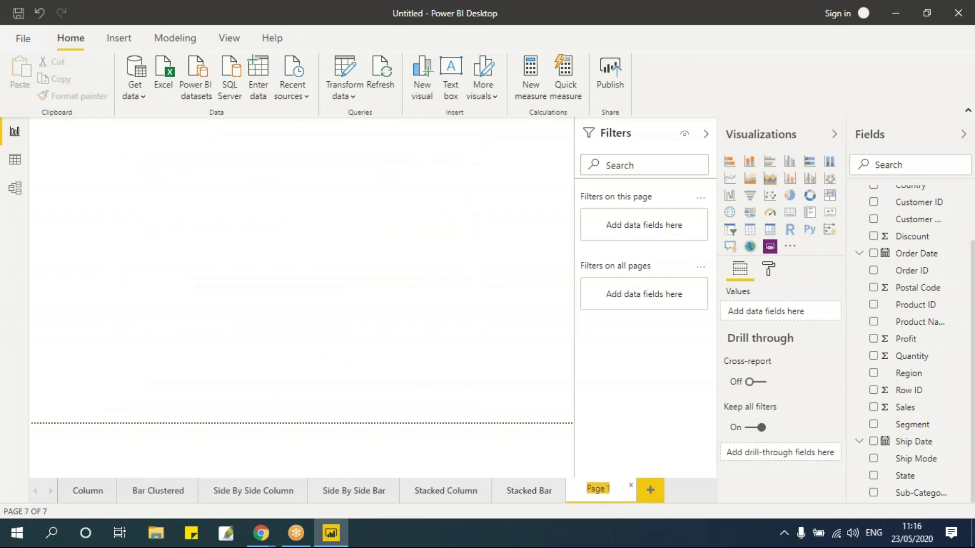
type("100%")
key("BackSpace")
key("BackSpace")
key("BackSpace")
key("BackSpace")
type("Stacked Column")
key("Return")
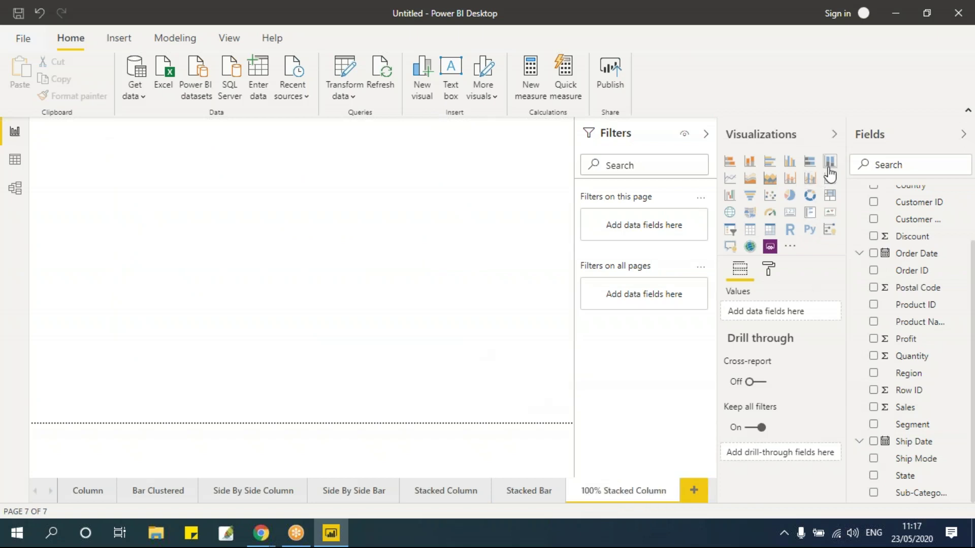
Step: Insert a 100% stacked column chart, enlarged and placed near the middle of the canvas
left_click(830, 164)
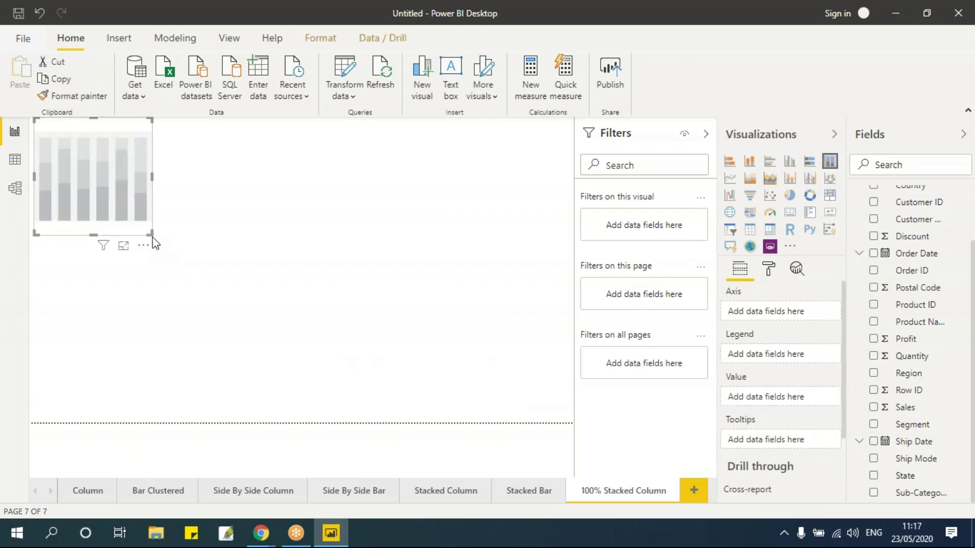
left_click_drag(153, 237, 322, 384)
left_click_drag(191, 135, 304, 150)
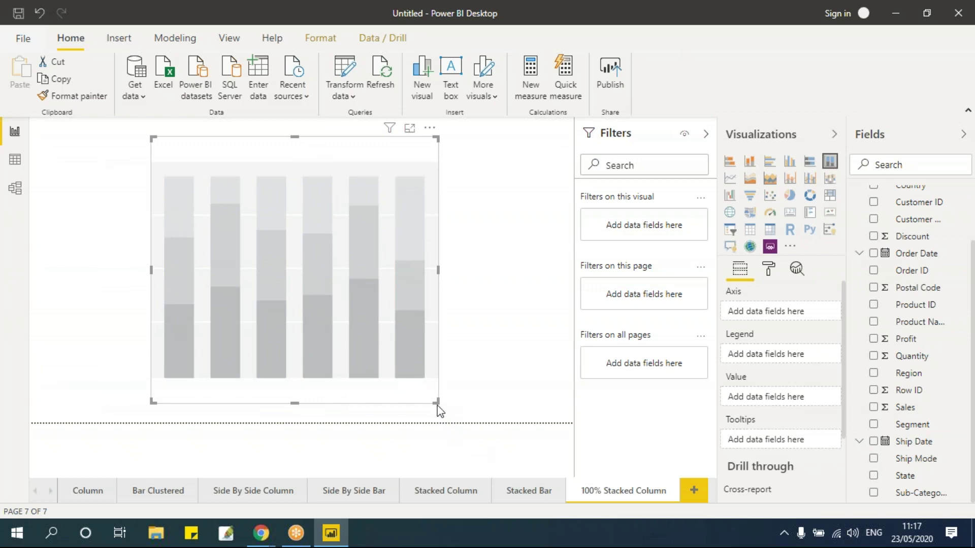
left_click_drag(437, 405, 480, 401)
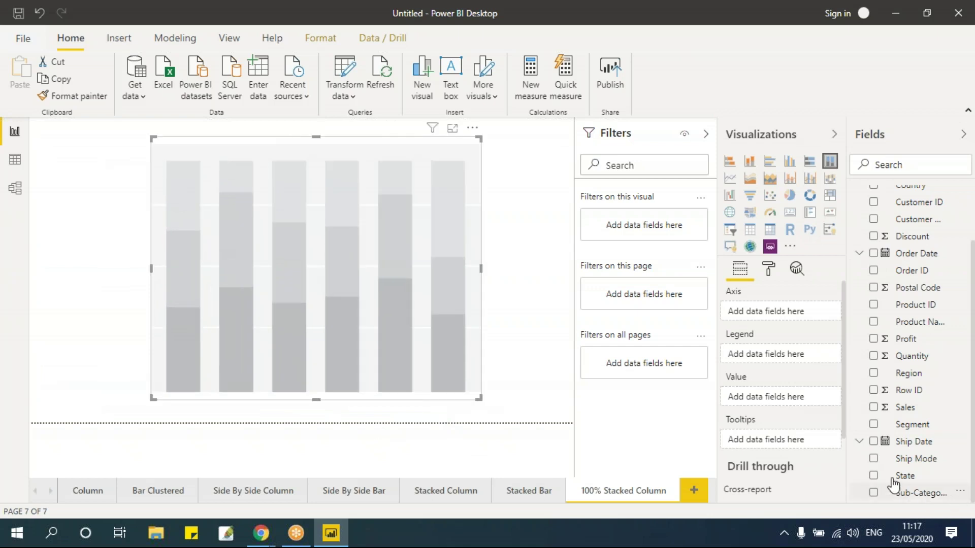
Step: Plot Sales by Region in the 100% stacked column chart and set Segment as its legend
left_click(873, 373)
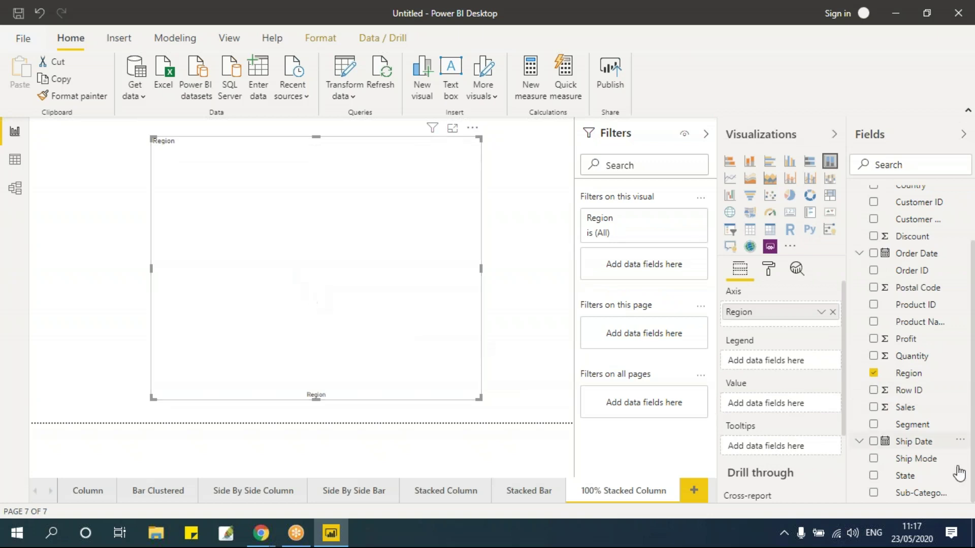
left_click(873, 407)
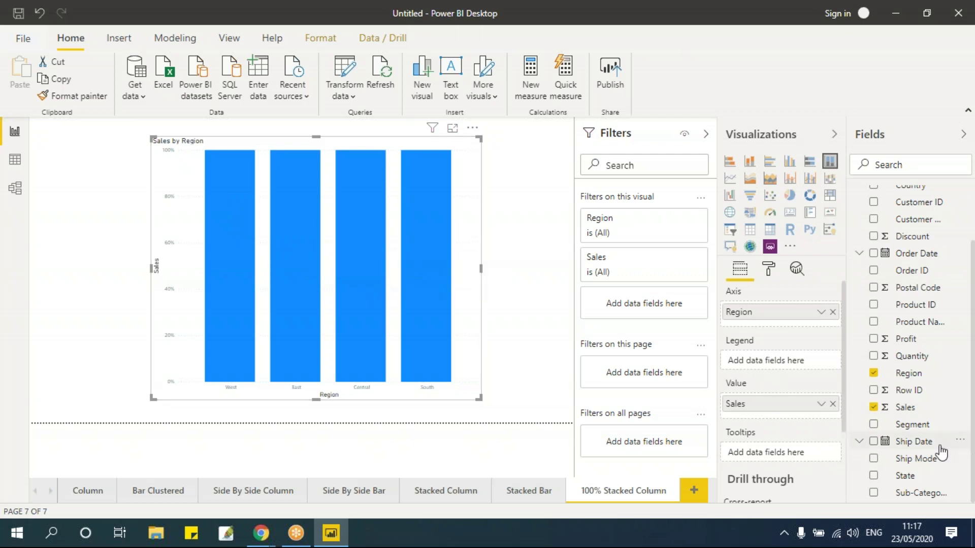
left_click_drag(926, 426, 800, 395)
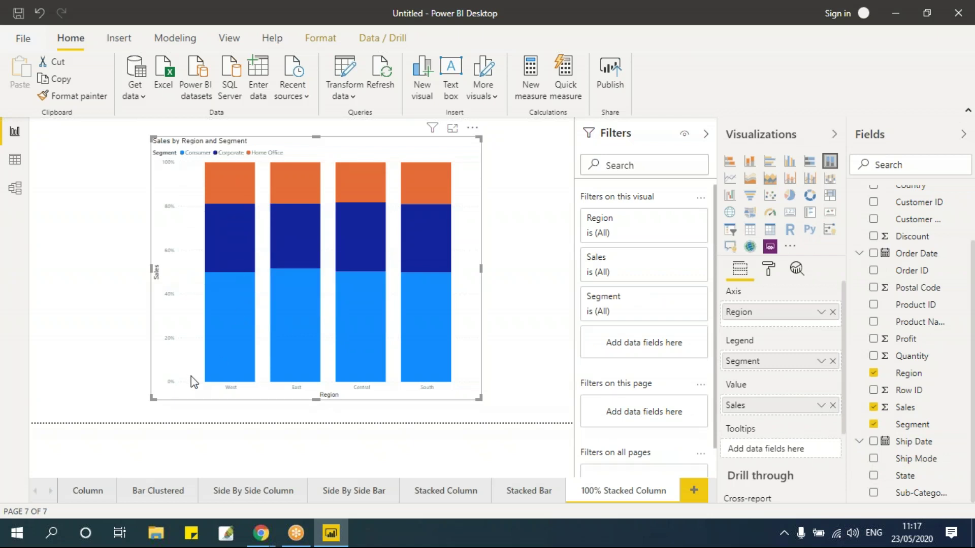
Step: Replace Segment with Ship Mode in the 100% stacked column chart's legend and inspect the column segments
left_click(832, 361)
left_click_drag(917, 462, 792, 363)
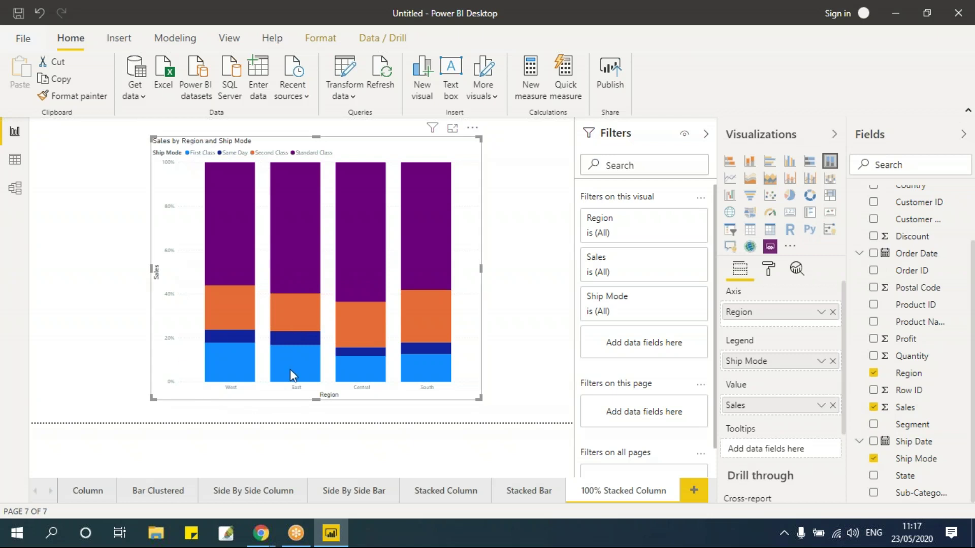
mouse_move(291, 370)
mouse_move(243, 349)
Step: Duplicate the 100% Stacked Column page and remove the "Duplicate of" prefix from the copy's name
right_click(629, 498)
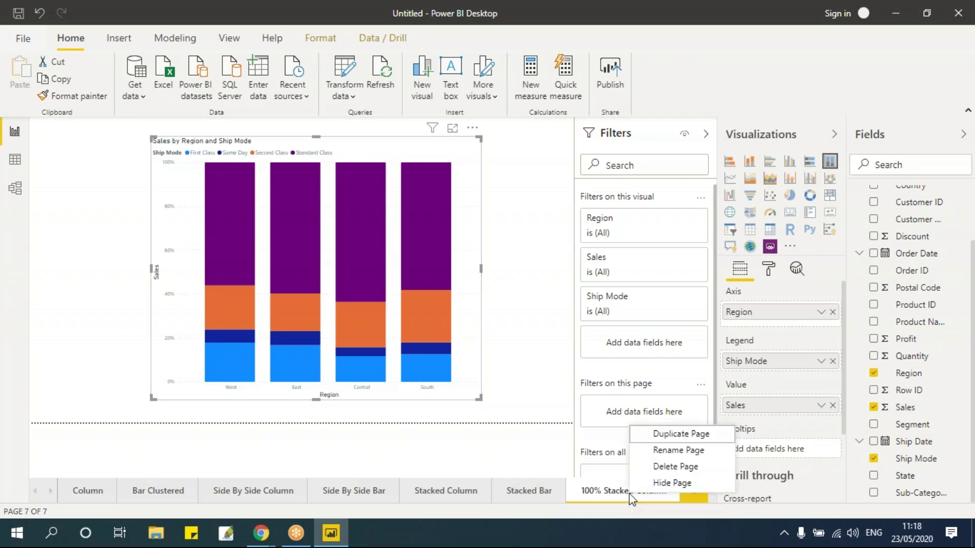
key("Escape")
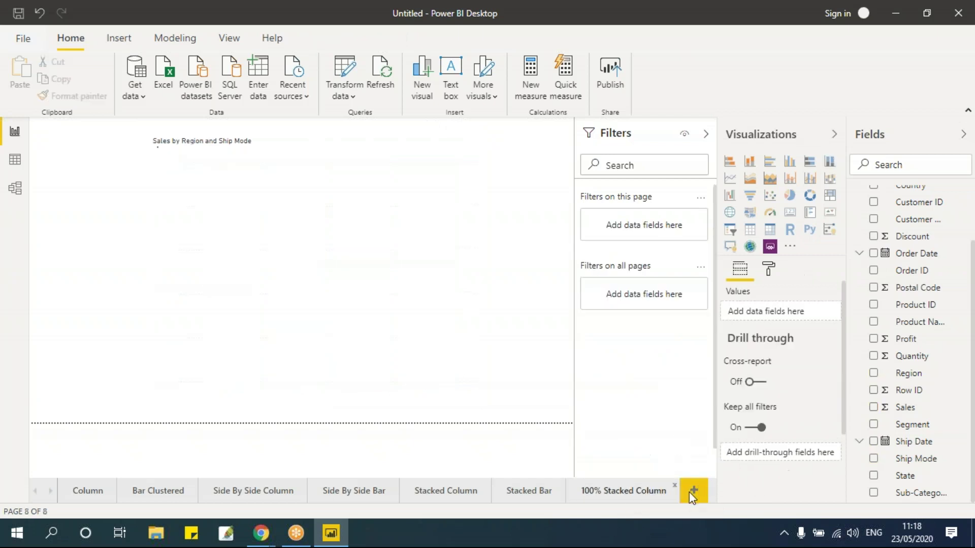
double_click(619, 489)
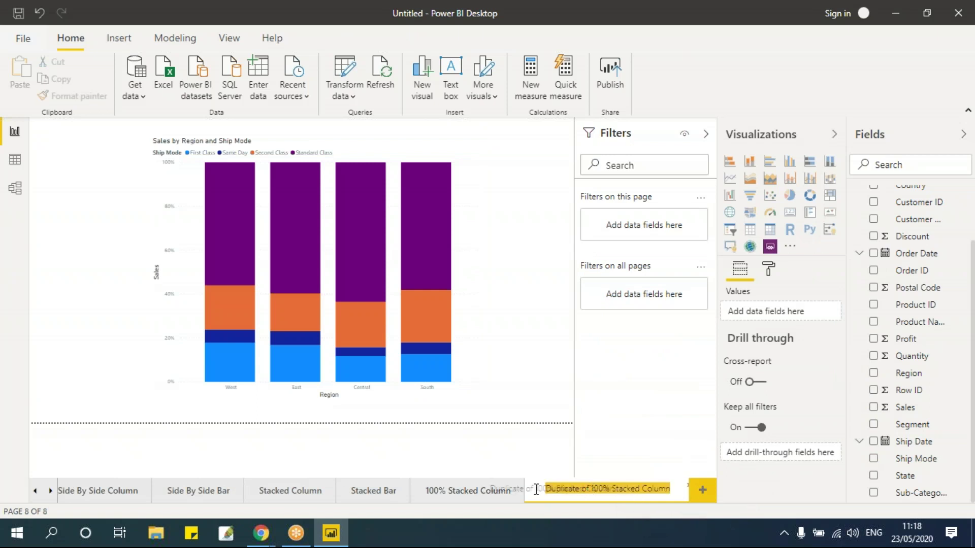
left_click(589, 488)
left_click_drag(589, 487, 545, 489)
key("BackSpace")
key("Return")
Step: Rename the duplicated page as 100% Stacked Bar and convert its chart to a 100% stacked bar chart
double_click(629, 491)
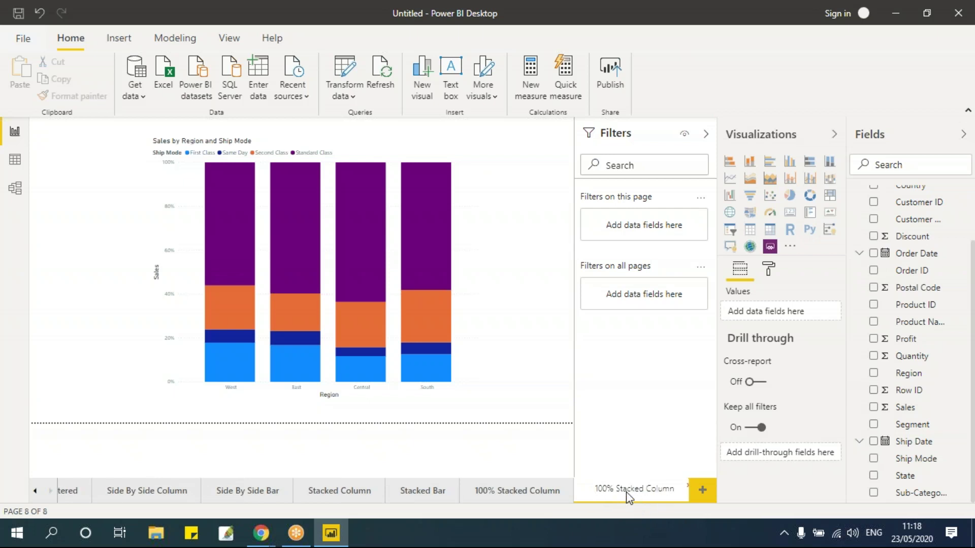
left_click(630, 489)
left_click_drag(645, 488, 670, 488)
type("Bar")
left_click(474, 361)
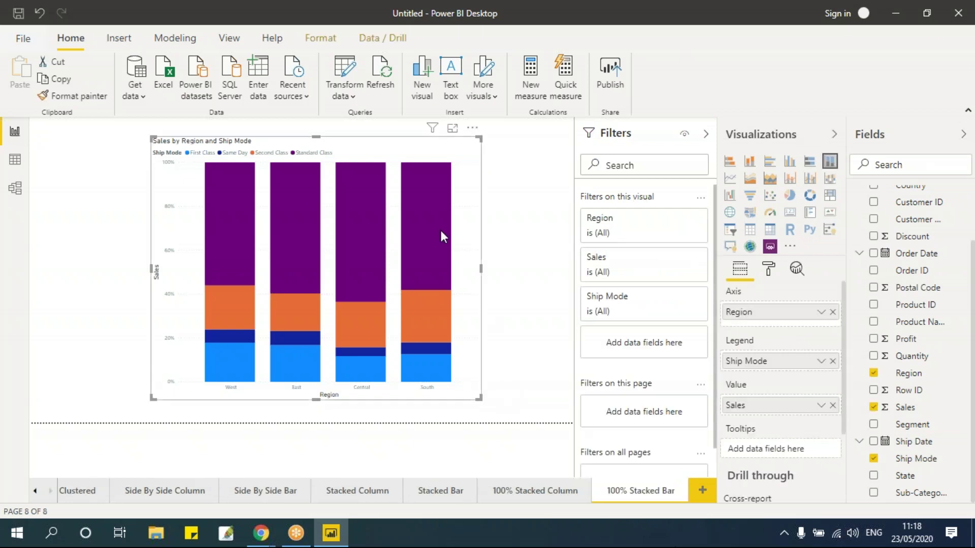
left_click(810, 162)
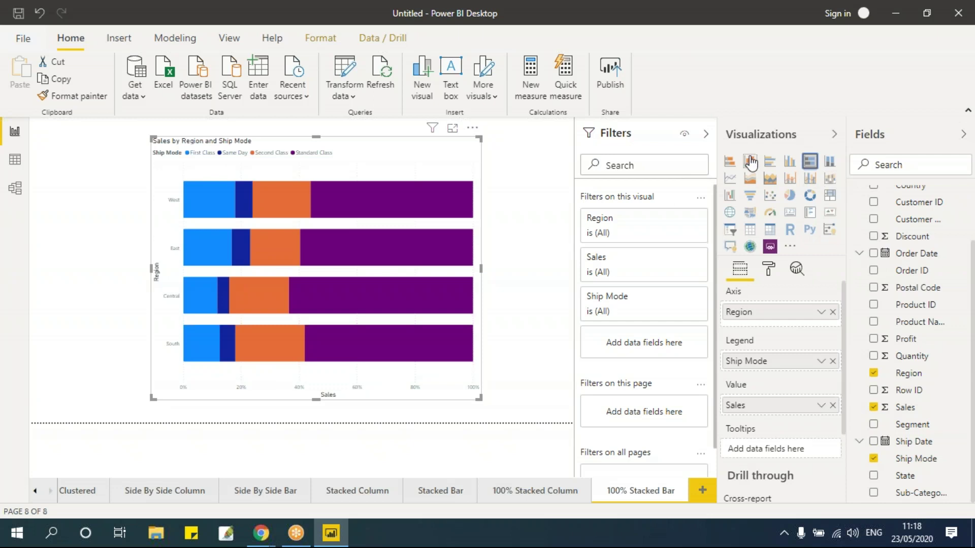
Step: Add a new report page after checking the Side By Side Column page, and name the new page Pie
left_click(706, 491)
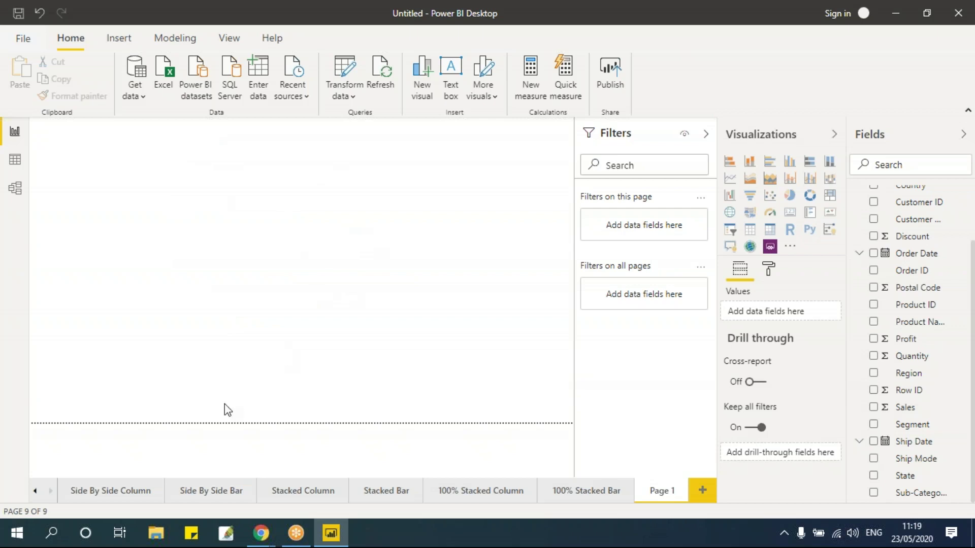
left_click(113, 497)
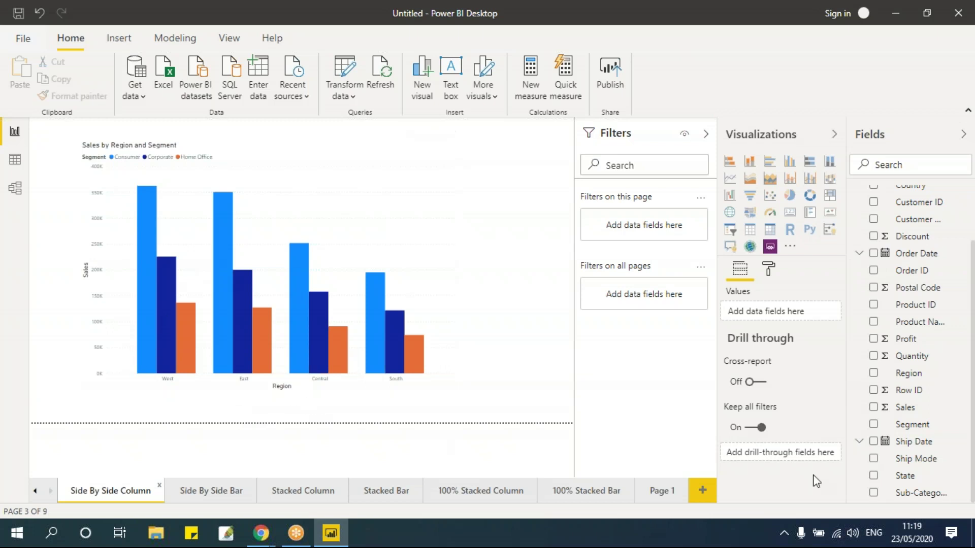
double_click(664, 490)
type("Pie")
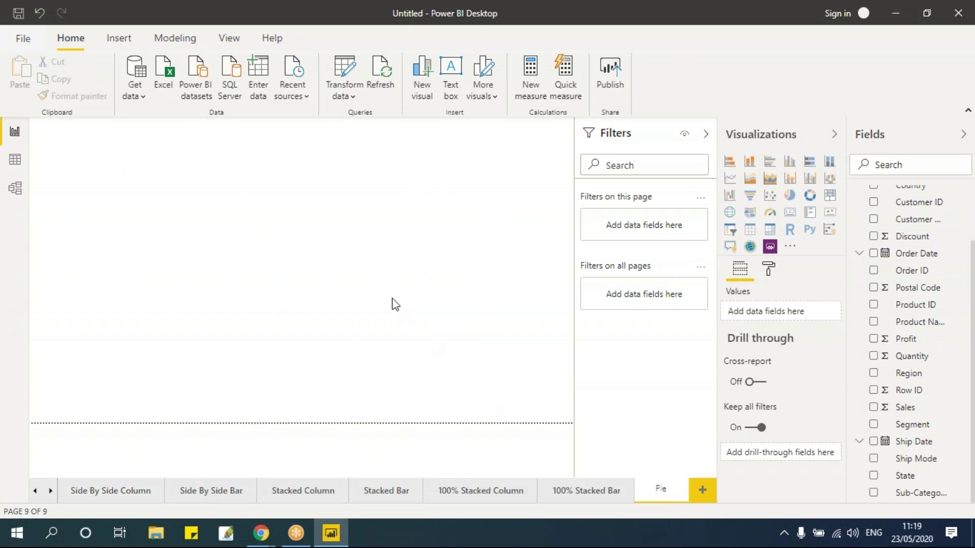
key("Return")
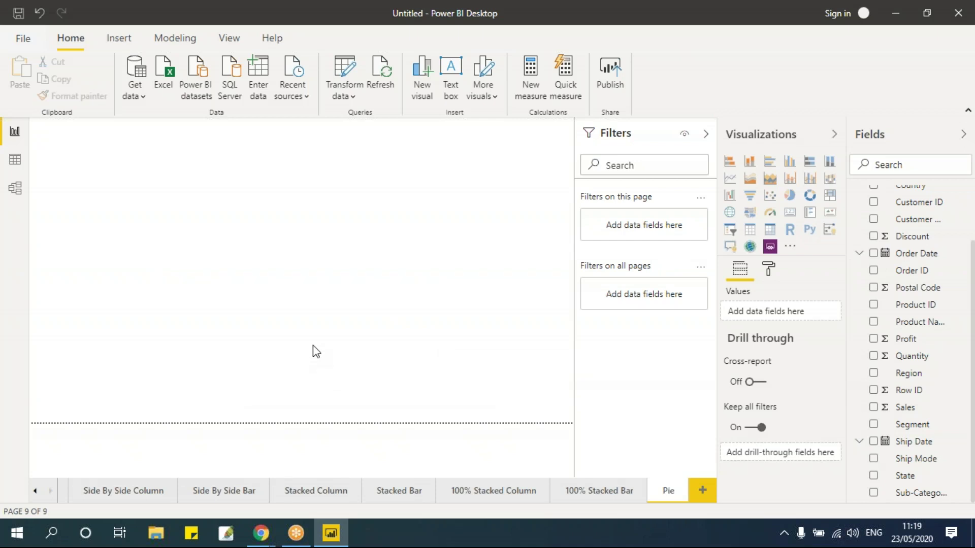
Step: Insert an enlarged pie chart on the Pie page, with Region as its legend and Sales as its values
left_click(790, 201)
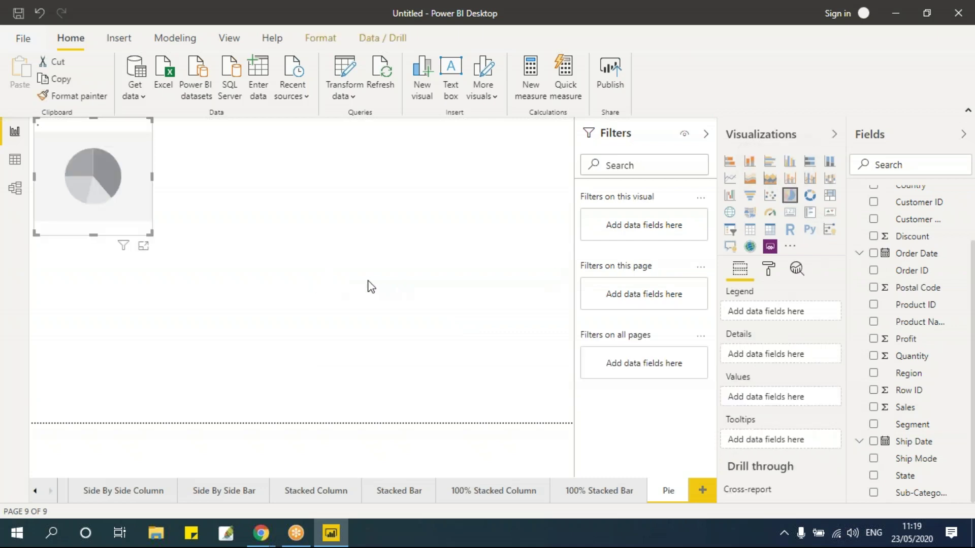
left_click_drag(151, 234, 354, 375)
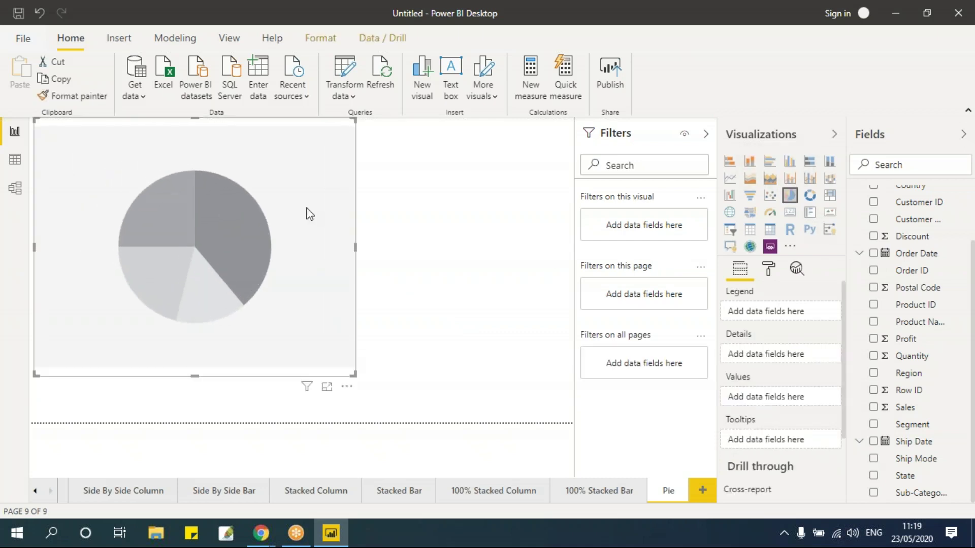
left_click_drag(298, 193, 370, 210)
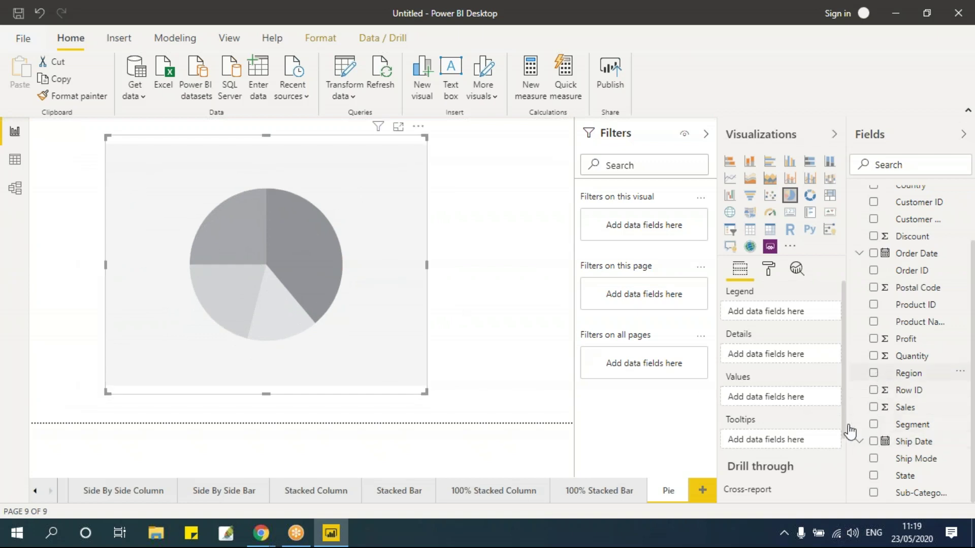
left_click_drag(849, 432, 771, 311)
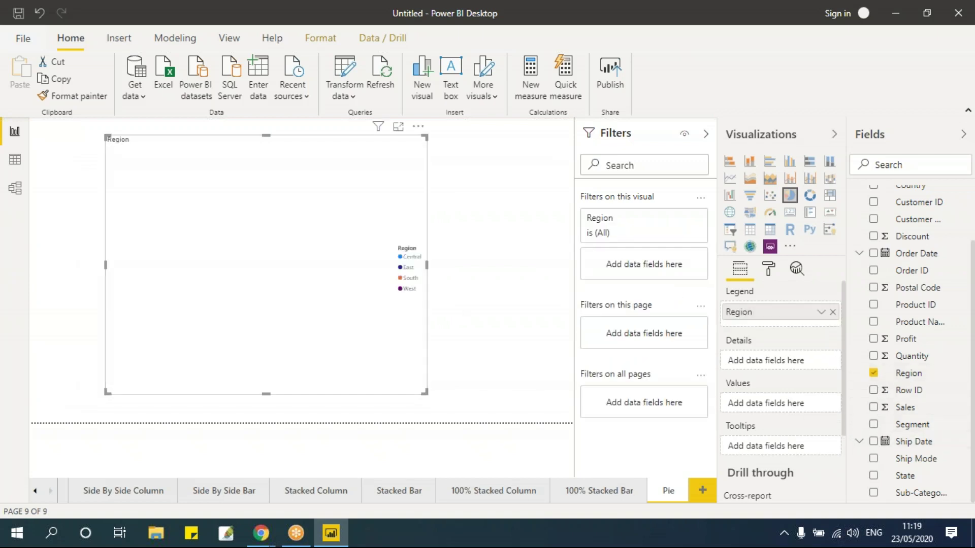
left_click(874, 409)
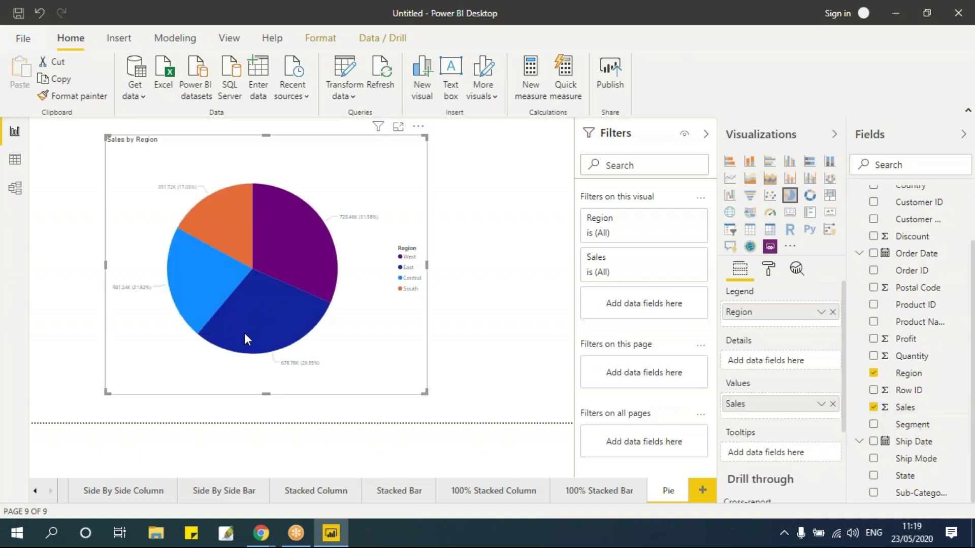
Step: Compare the Sales by Region chart on the Column page with the pie chart and inspect the pie's slices
left_click(33, 492)
left_click(96, 493)
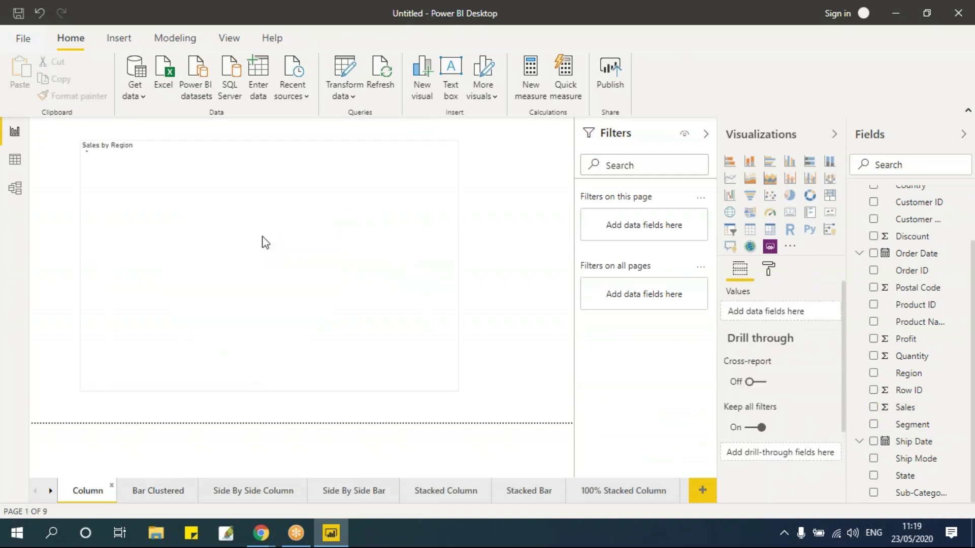
left_click(50, 490)
left_click(658, 498)
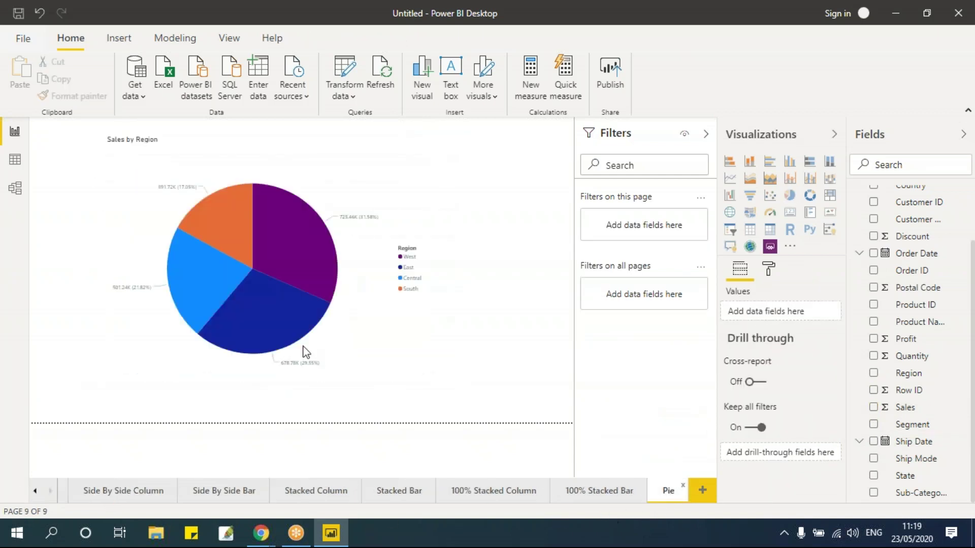
mouse_move(245, 282)
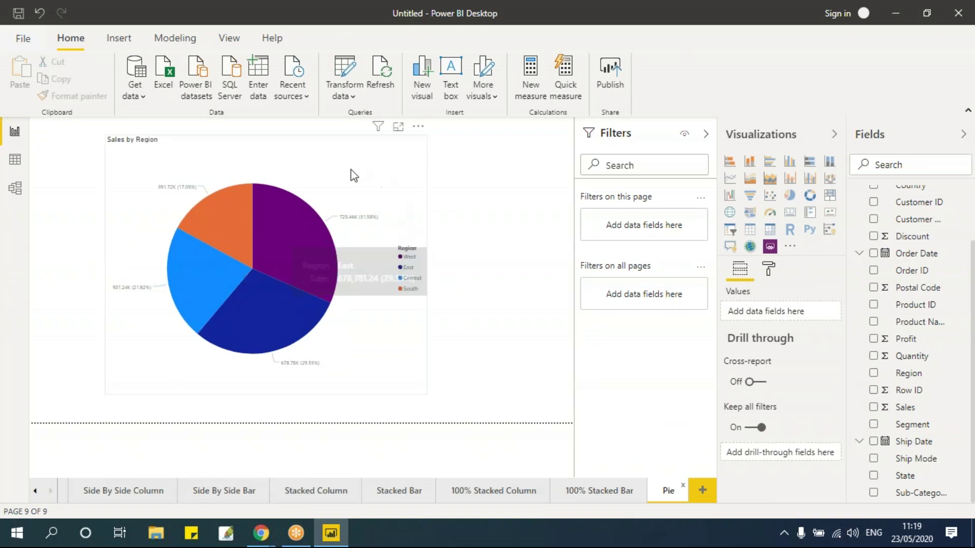
Step: Replace Sales with Profit as the pie chart's values and Region with Ship Mode as its legend
left_click(337, 185)
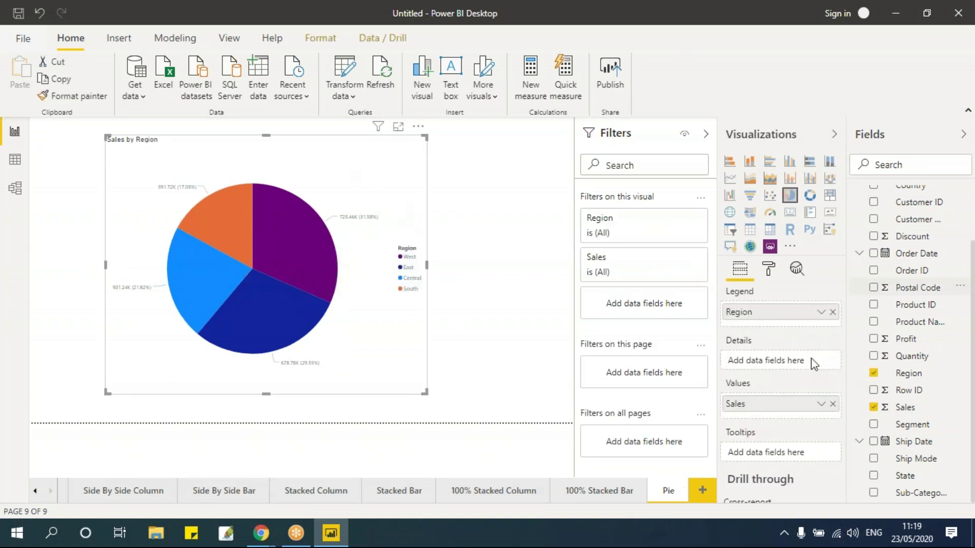
left_click(834, 404)
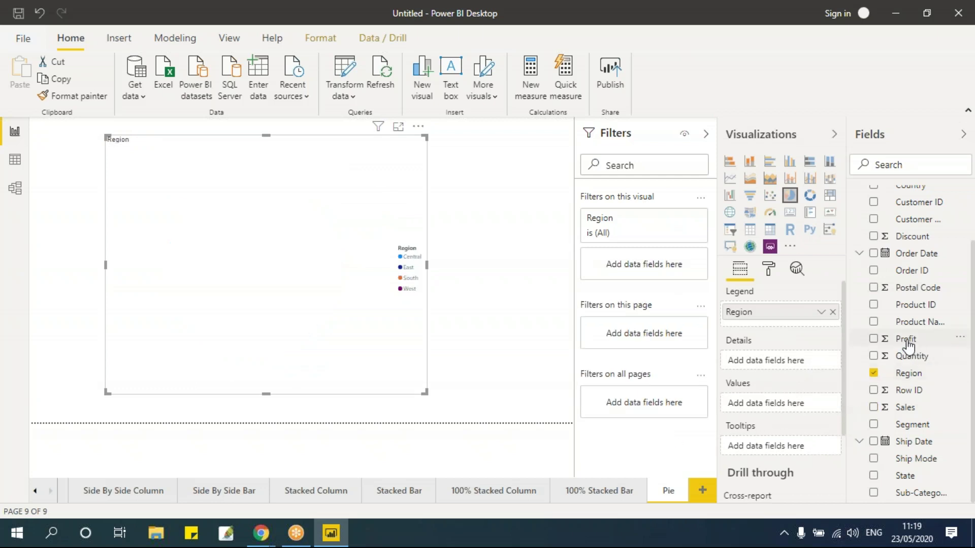
left_click(873, 339)
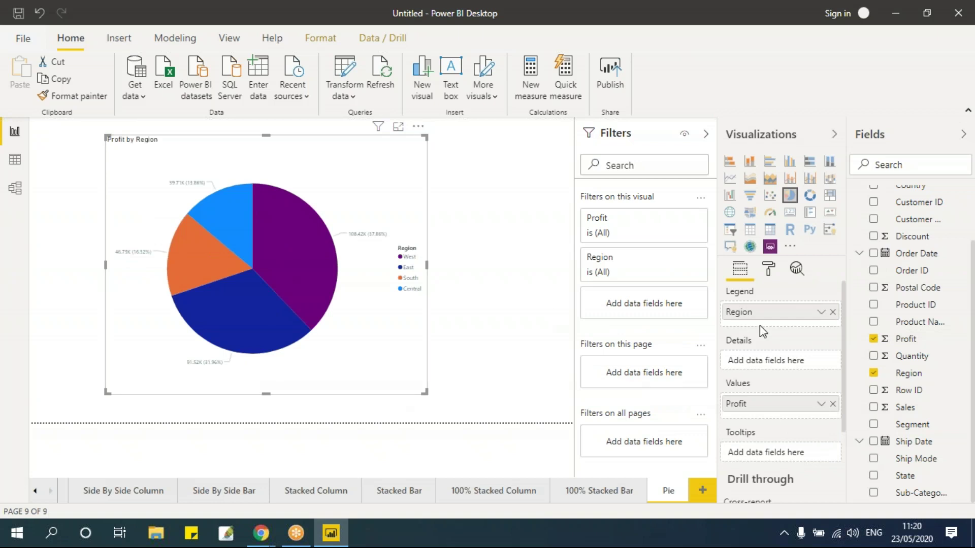
left_click(832, 312)
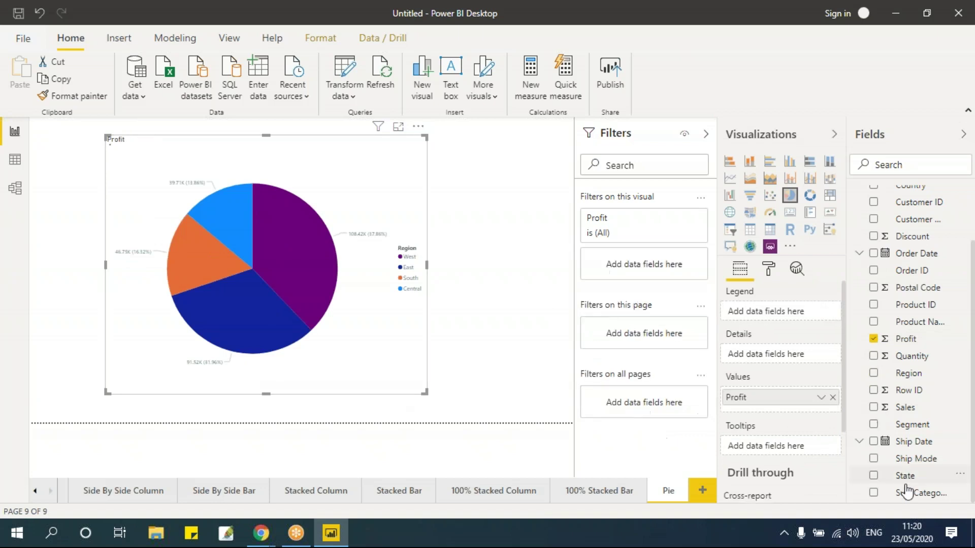
left_click(873, 458)
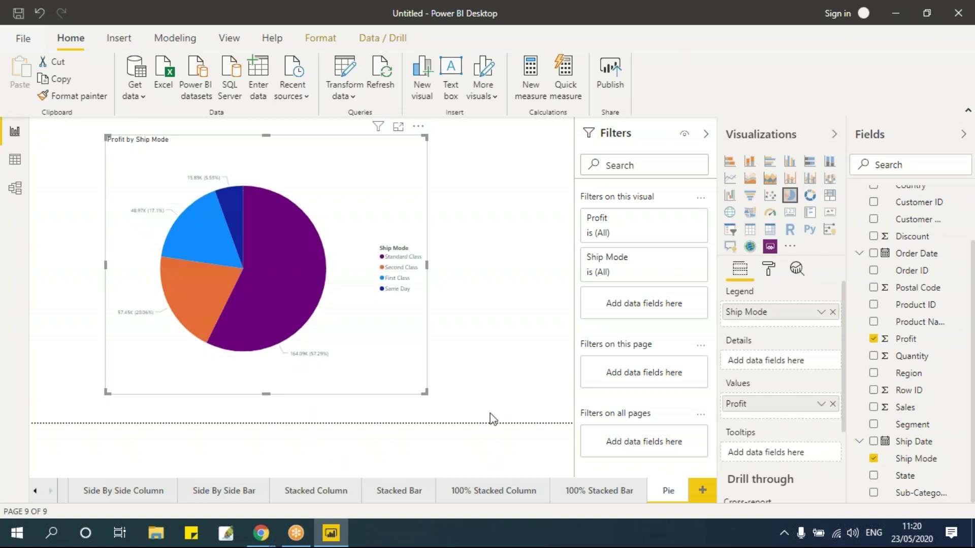
Step: Add another report page, check the pie chart's slices, and name the new page Donut
left_click(702, 488)
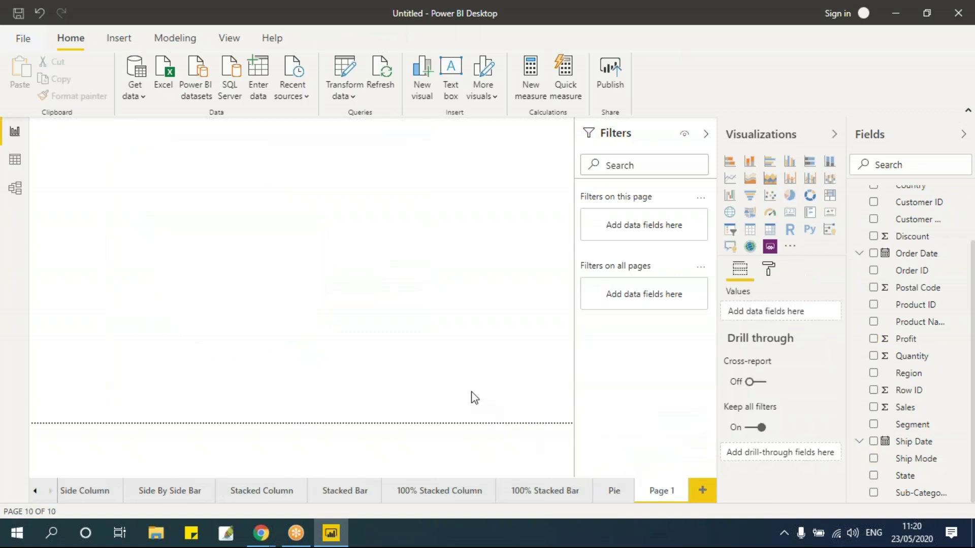
left_click(601, 483)
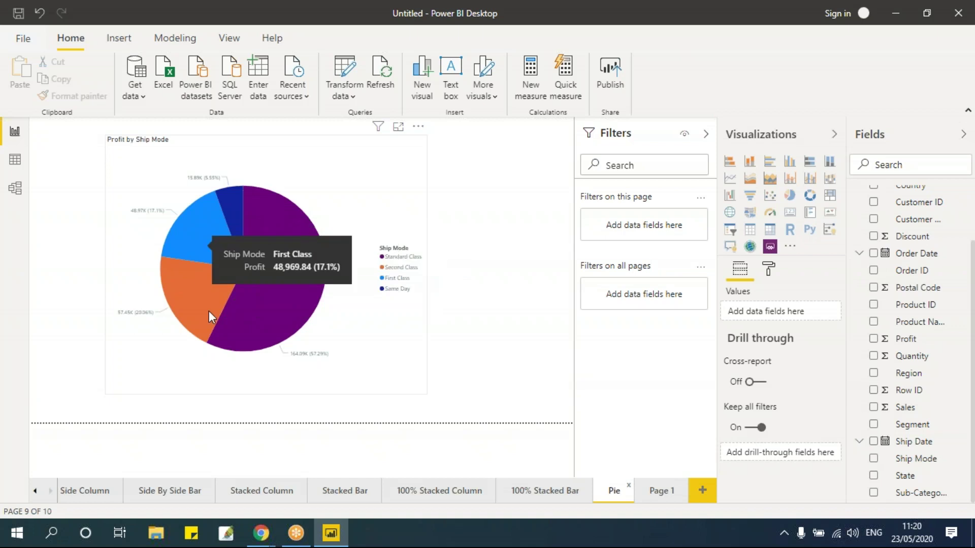
left_click(660, 490)
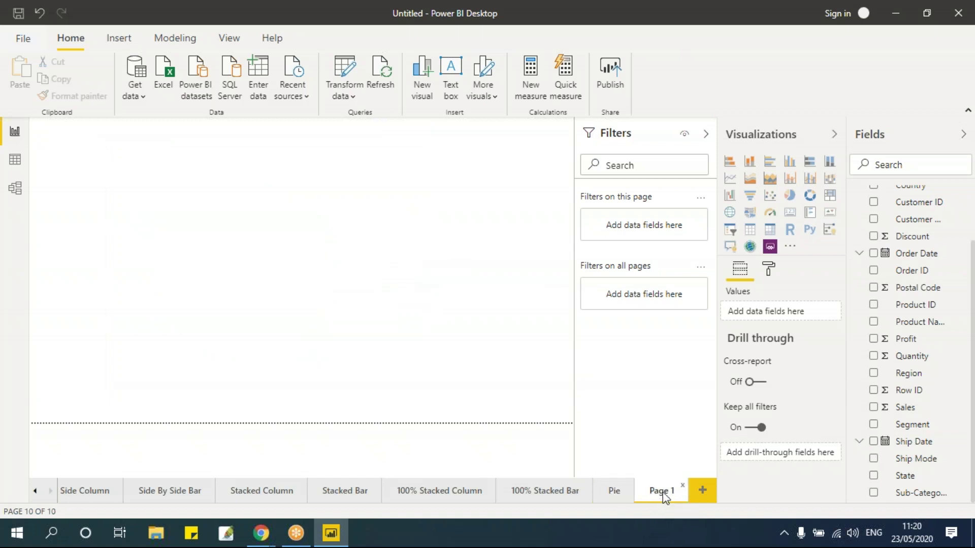
type("Donut")
left_click(507, 355)
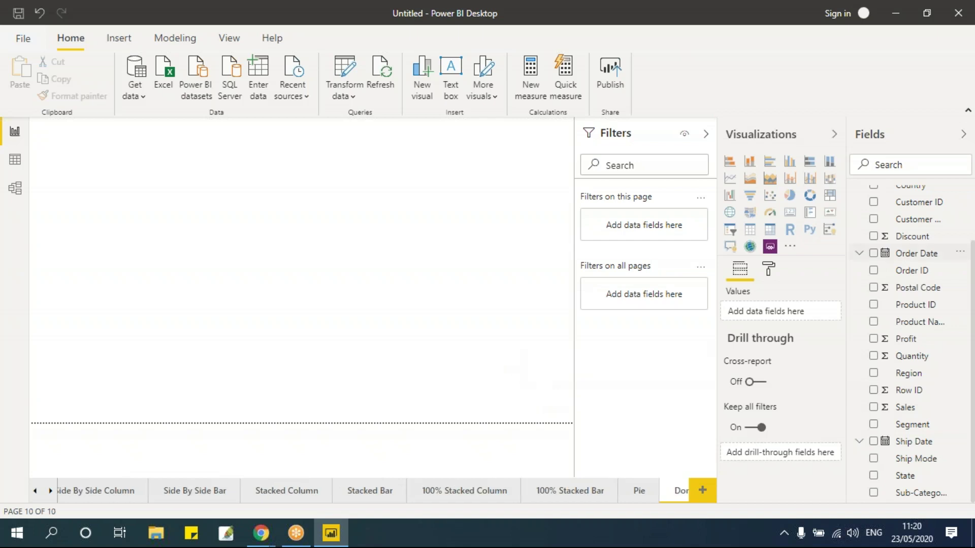
Step: Insert a donut chart on the Donut page, enlarge it and move it toward the middle of the page
left_click(810, 197)
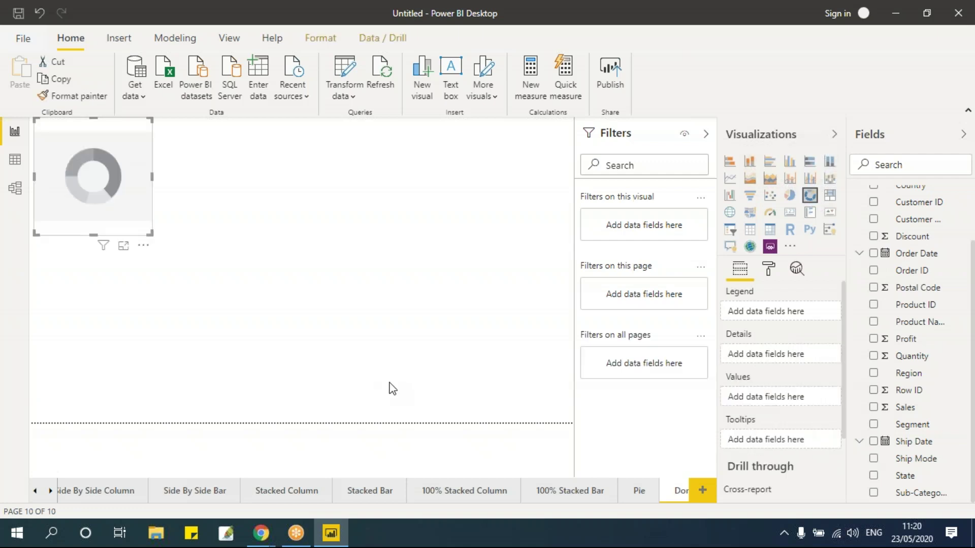
left_click_drag(155, 241, 364, 394)
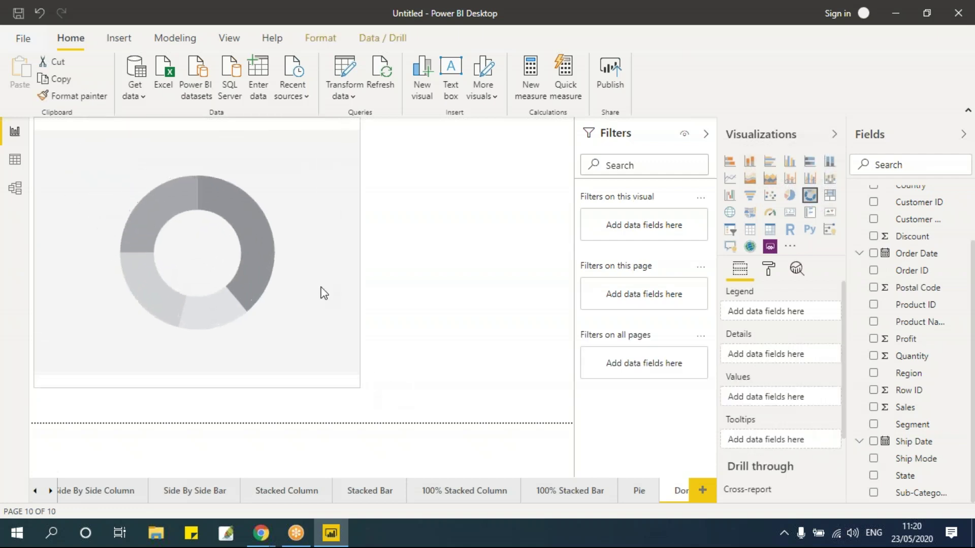
left_click(271, 135)
left_click_drag(269, 132, 369, 155)
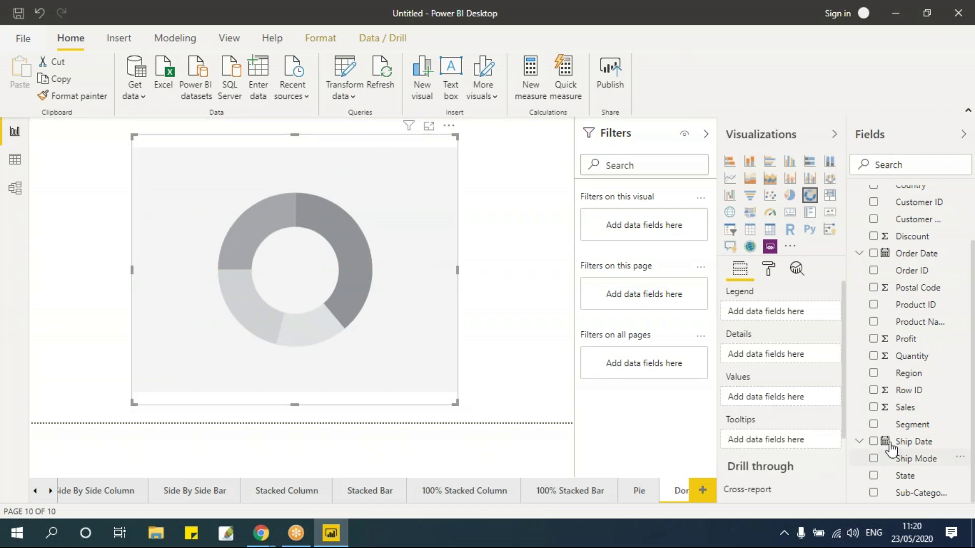
Step: Set Region as the donut chart's legend and Sales as its values, and nudge the chart slightly up and left
left_click(874, 373)
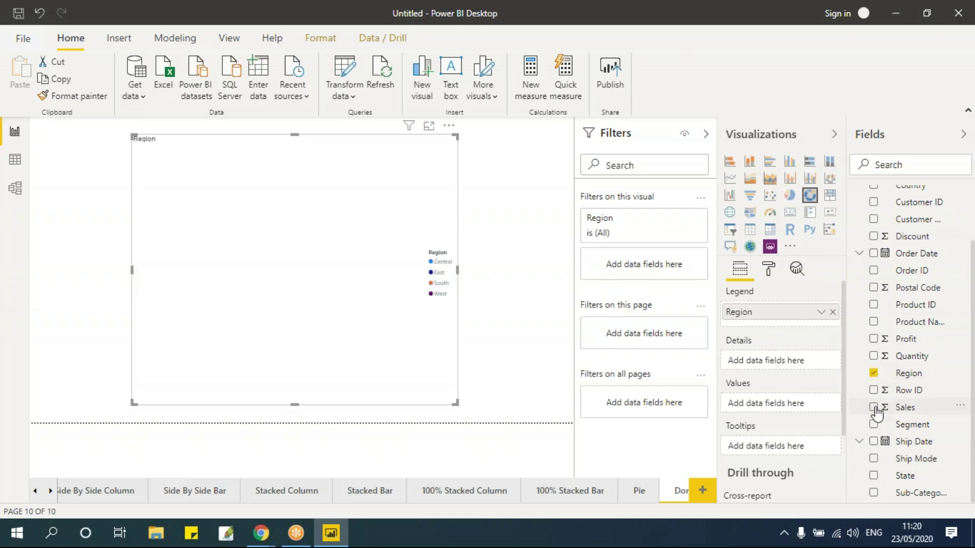
left_click(873, 407)
left_click_drag(270, 143, 259, 133)
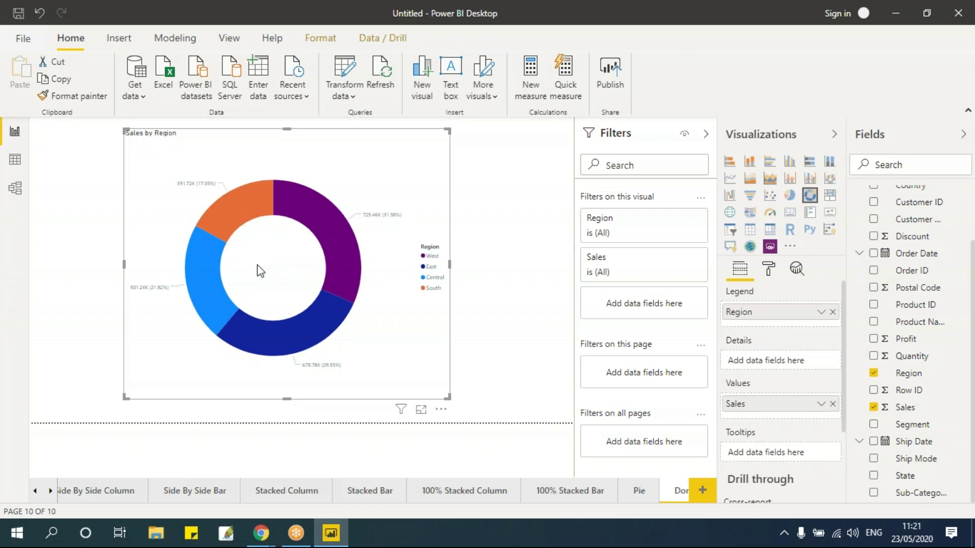
Step: Compare the chart on the Pie page with the donut chart and inspect the donut's segments
left_click(639, 491)
left_click(674, 495)
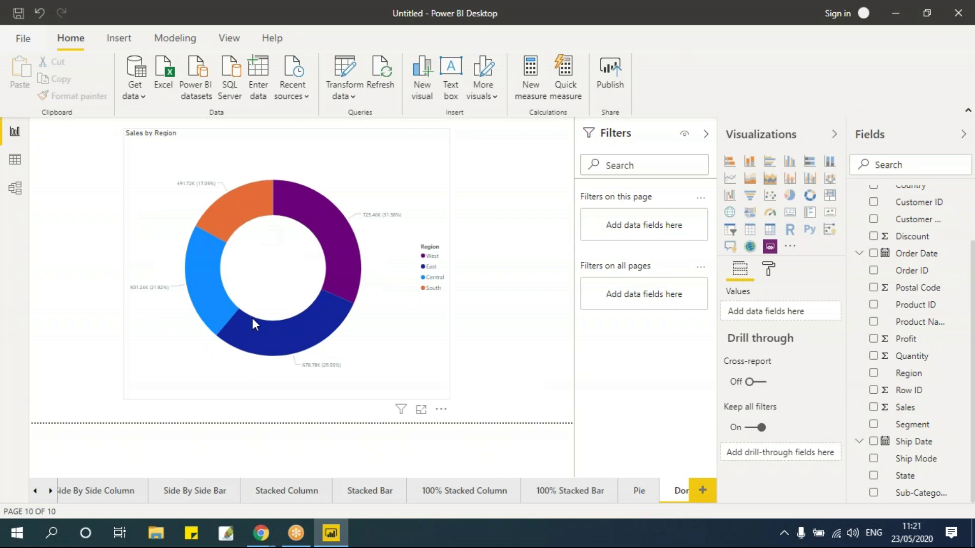
mouse_move(252, 318)
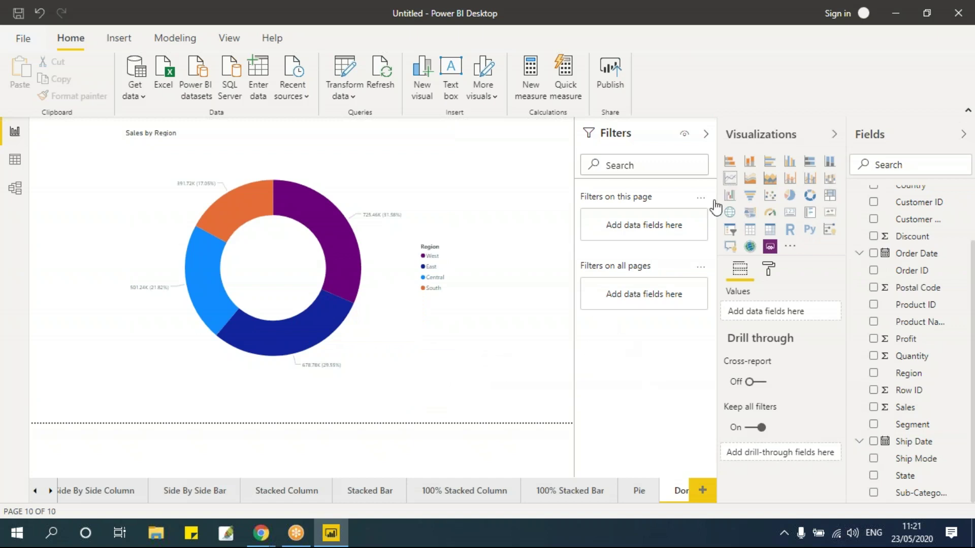
Step: Add a new report page and rename it Line Chart
left_click(706, 492)
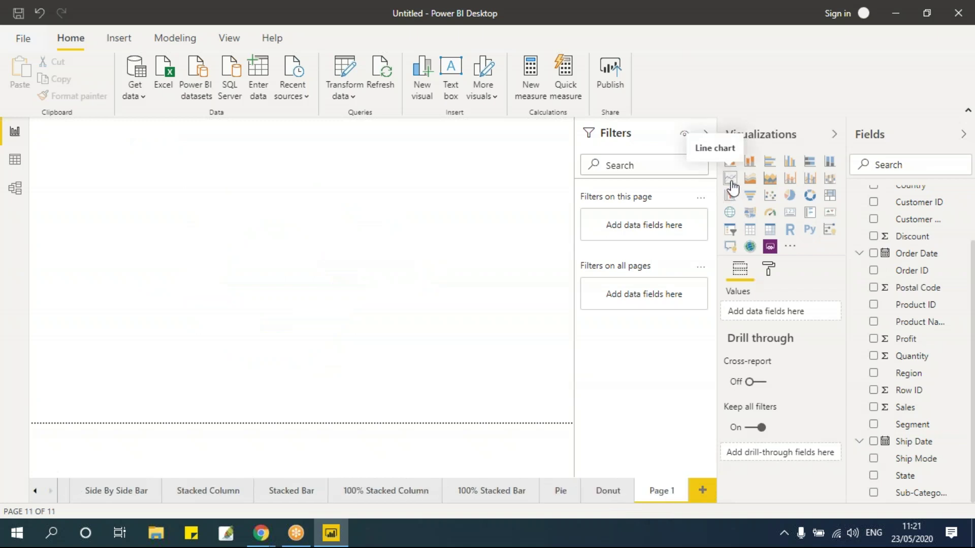
double_click(660, 491)
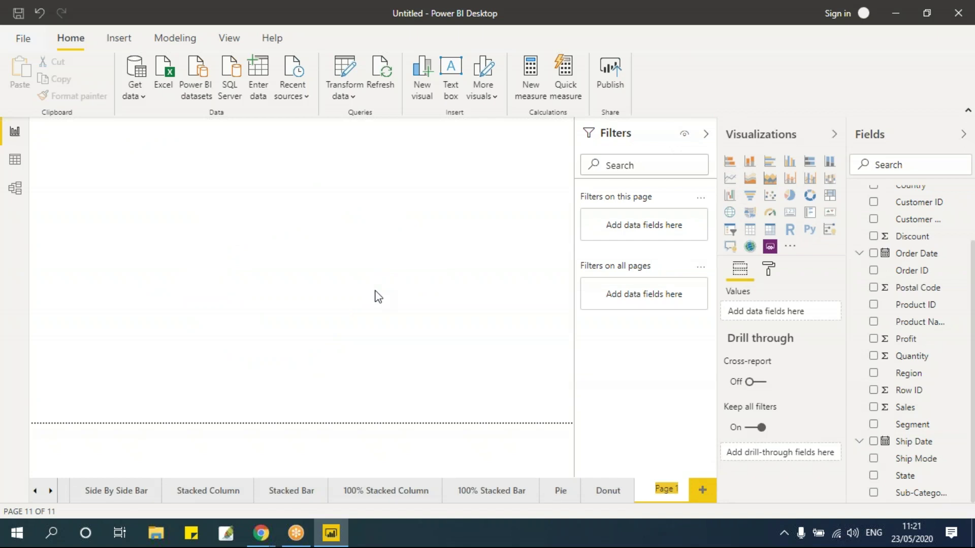
type("Lin")
key("BackSpace")
key("BackSpace")
type("Chart")
key("Return")
Step: Insert an enlarged line chart on the Line Chart page, with Order Date as its axis and Sales as its values
left_click(731, 180)
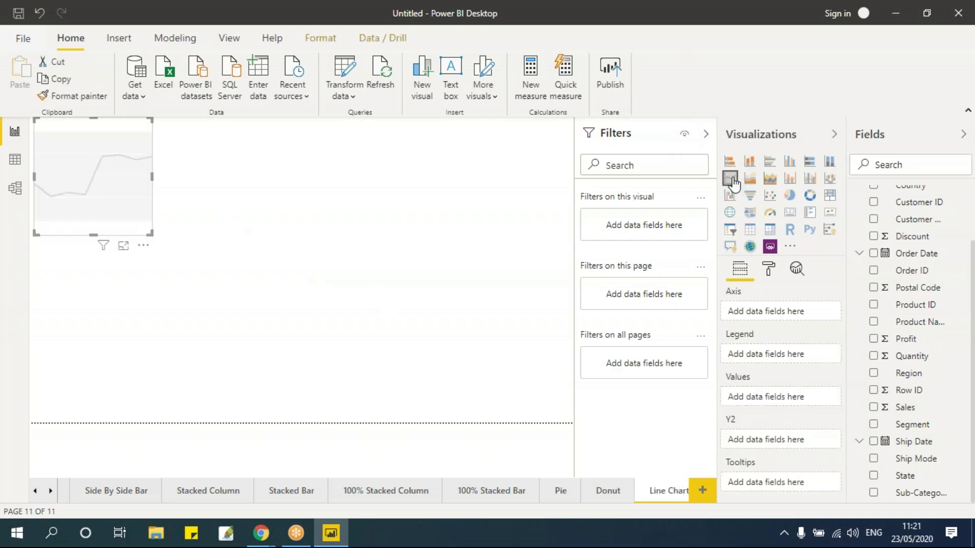
left_click_drag(84, 133, 119, 165)
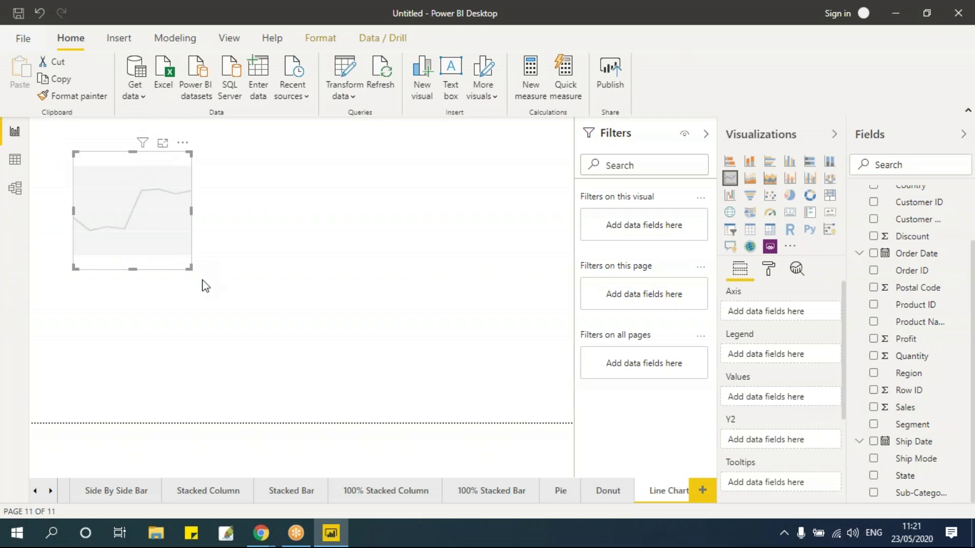
left_click_drag(190, 271, 480, 373)
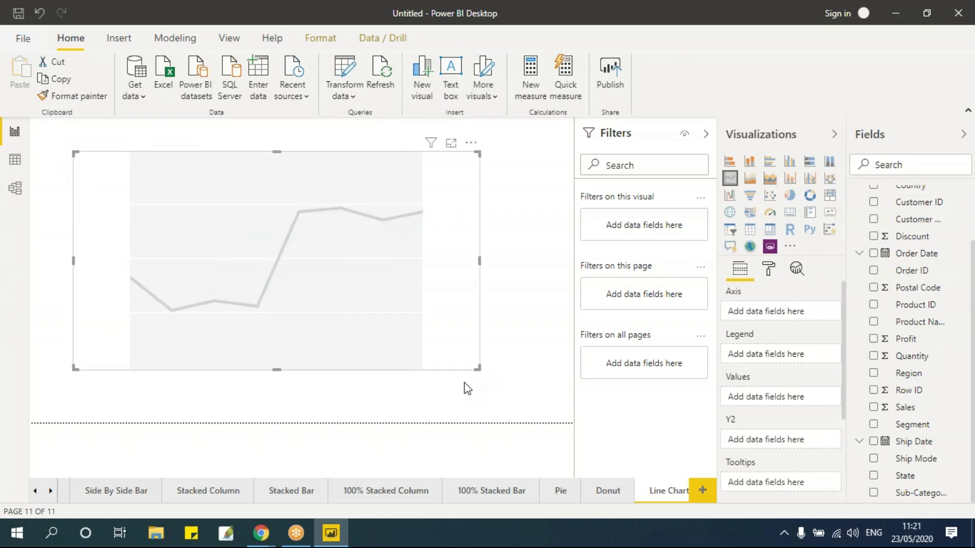
left_click(874, 254)
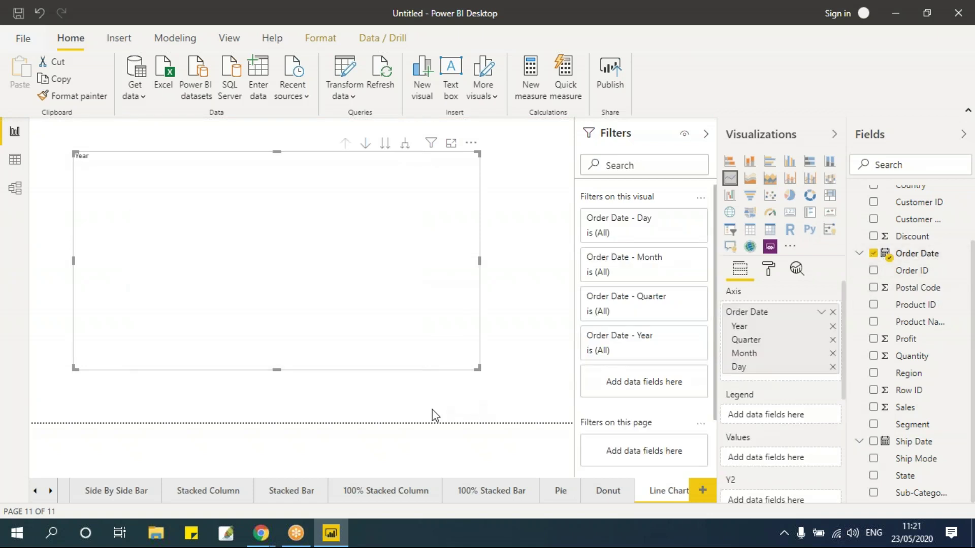
left_click(874, 408)
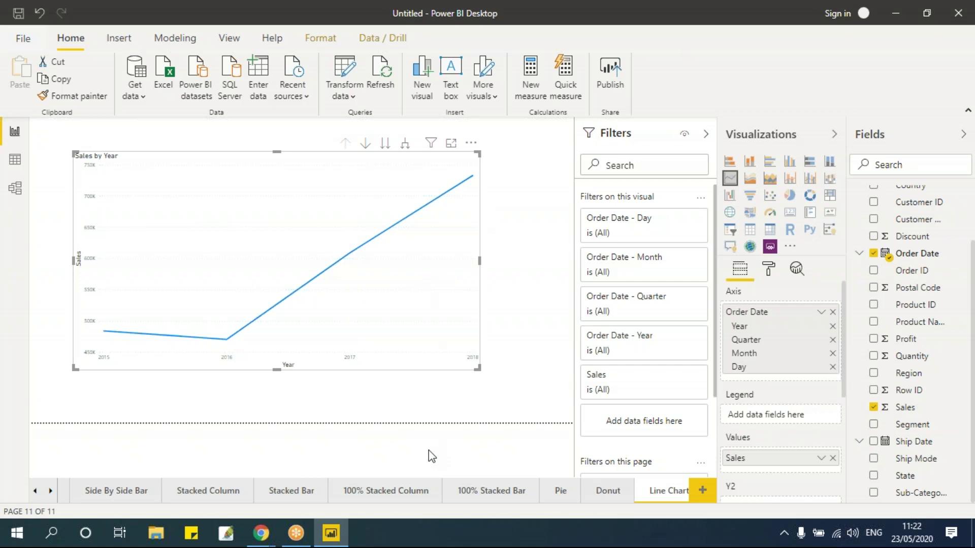
Step: Remove Day, Quarter and Year from the line chart's axis, keeping only the Month level of Order Date
scroll(779, 330, "down", 2)
scroll(778, 330, "up", 2)
left_click(832, 366)
left_click(832, 340)
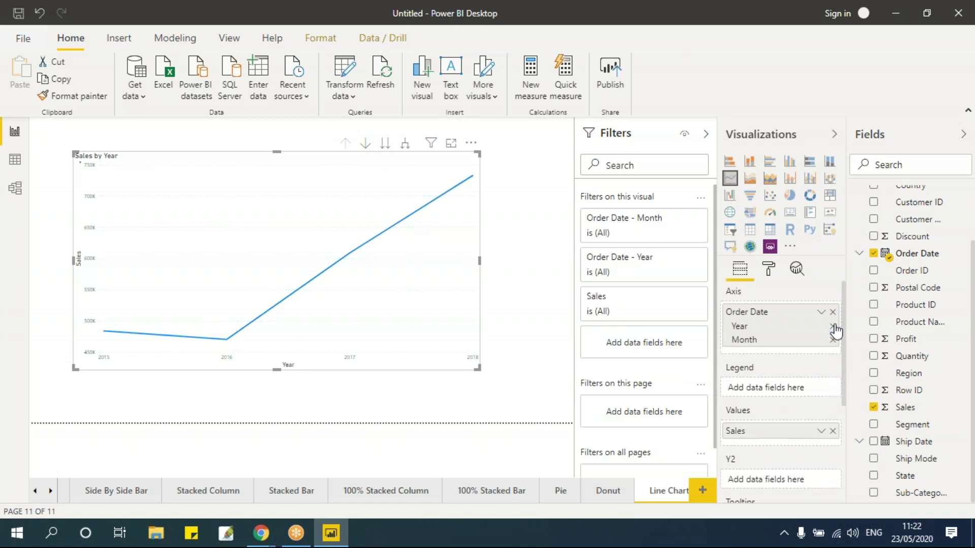
key("Return")
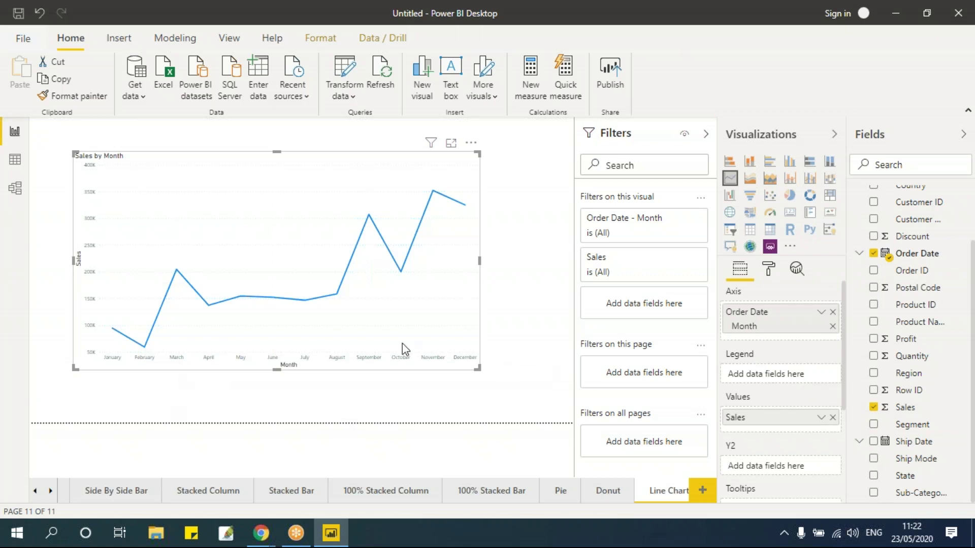
mouse_move(314, 293)
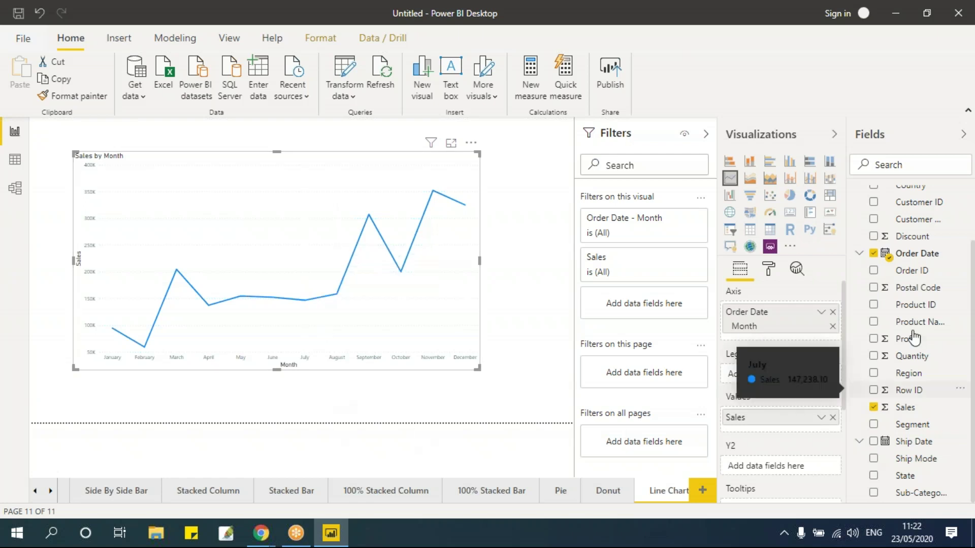
Step: Re-add Order Date to the line chart's axis and reduce its date hierarchy to Day only
left_click(832, 312)
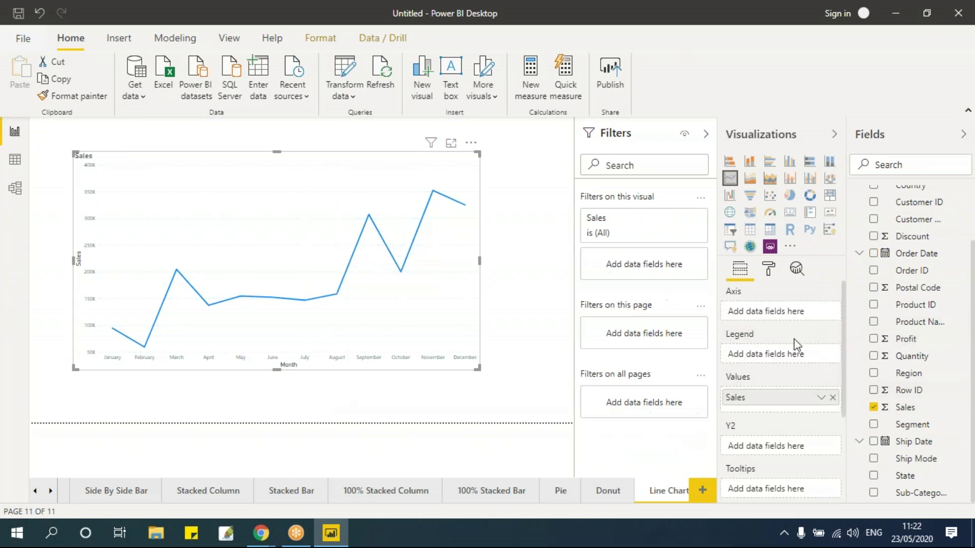
left_click_drag(875, 254, 812, 314)
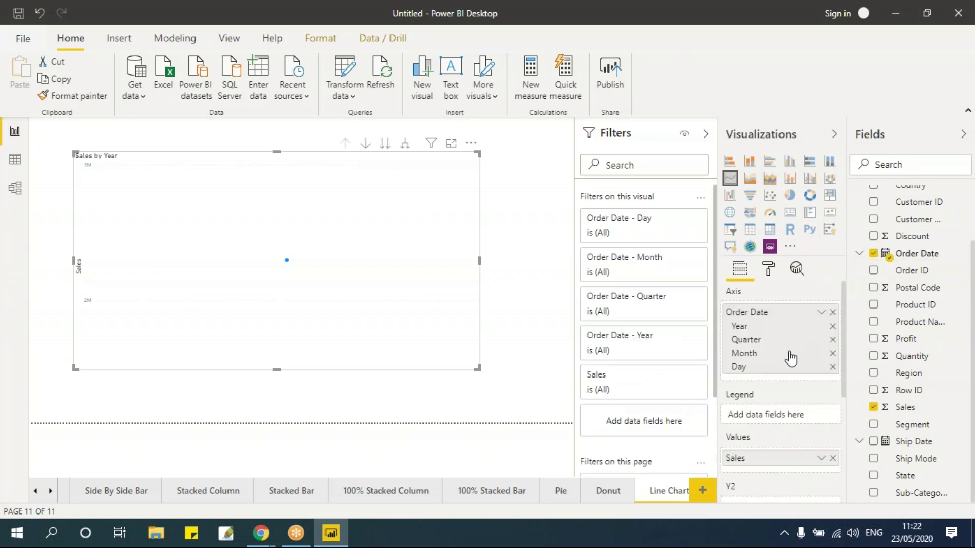
left_click(833, 354)
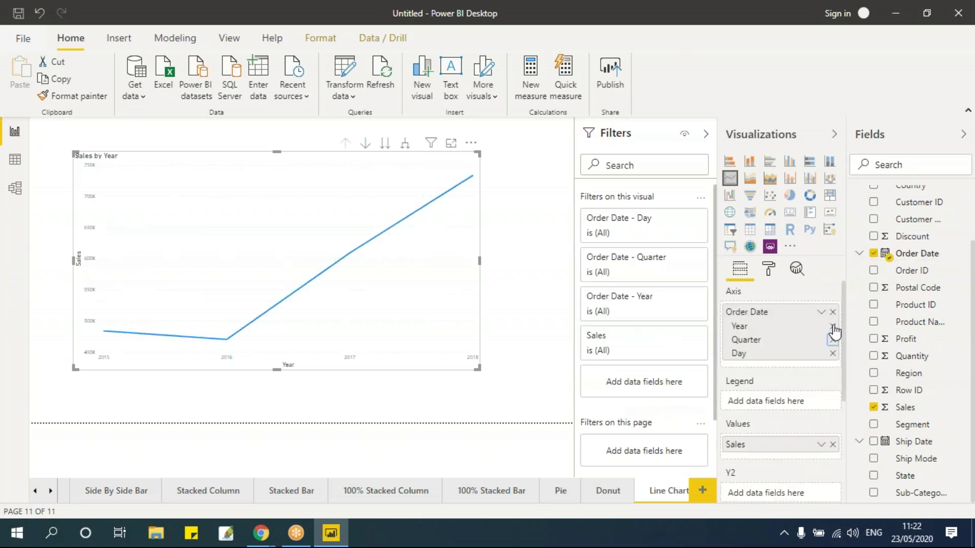
left_click(833, 339)
left_click(833, 326)
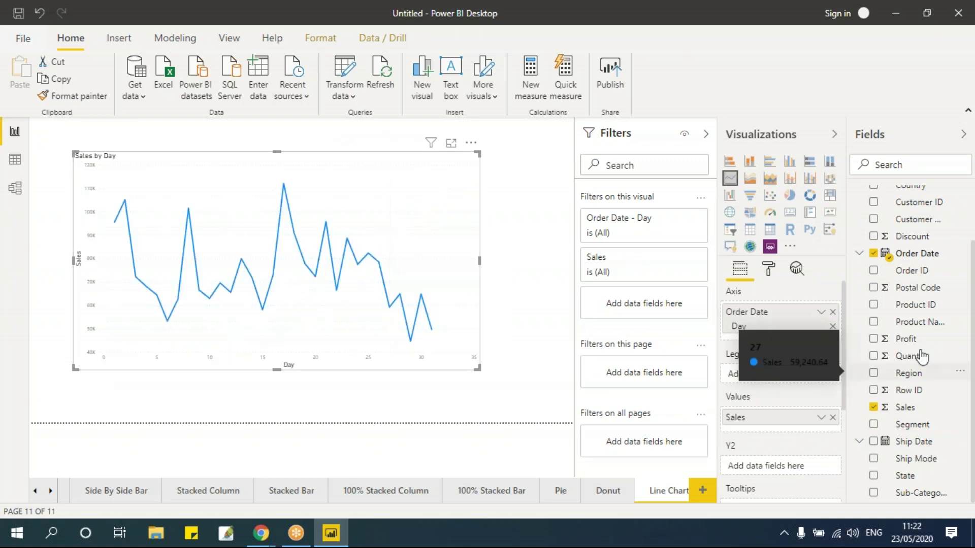
Step: Replace the line chart's axis field with a fresh Order Date hierarchy and keep only its Month level
left_click(832, 312)
left_click(871, 254)
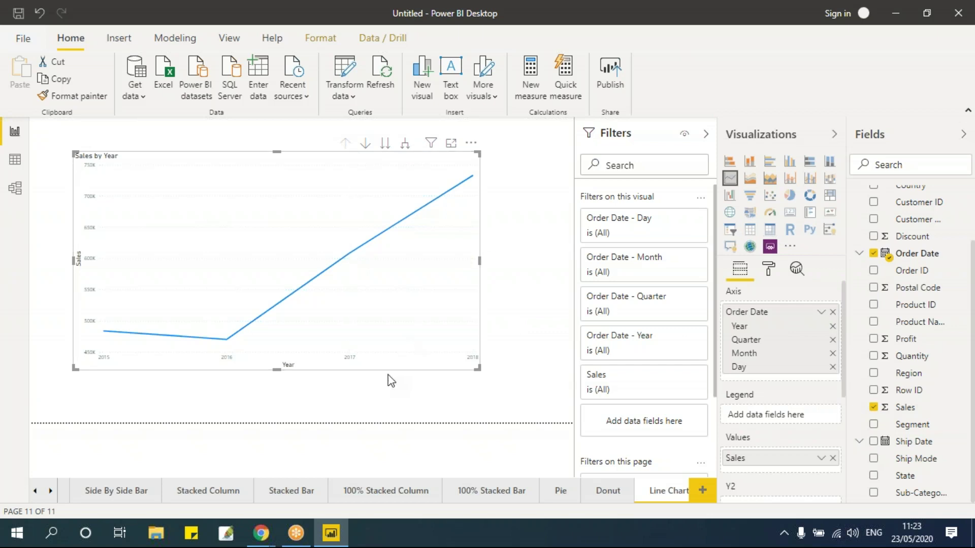
left_click(833, 367)
left_click(833, 340)
left_click(832, 326)
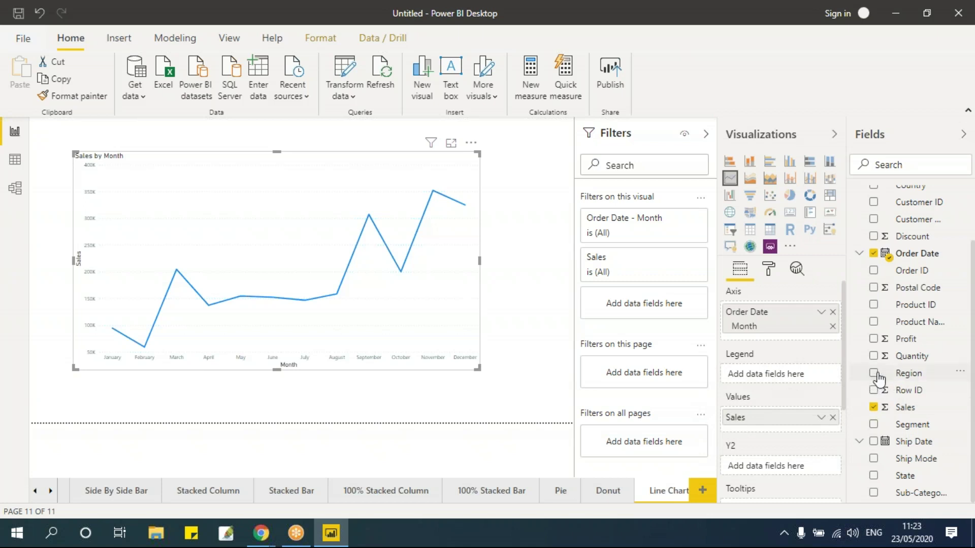
Step: Set Region as the line chart's legend and inspect the monthly sales lines by region
left_click_drag(875, 374, 771, 375)
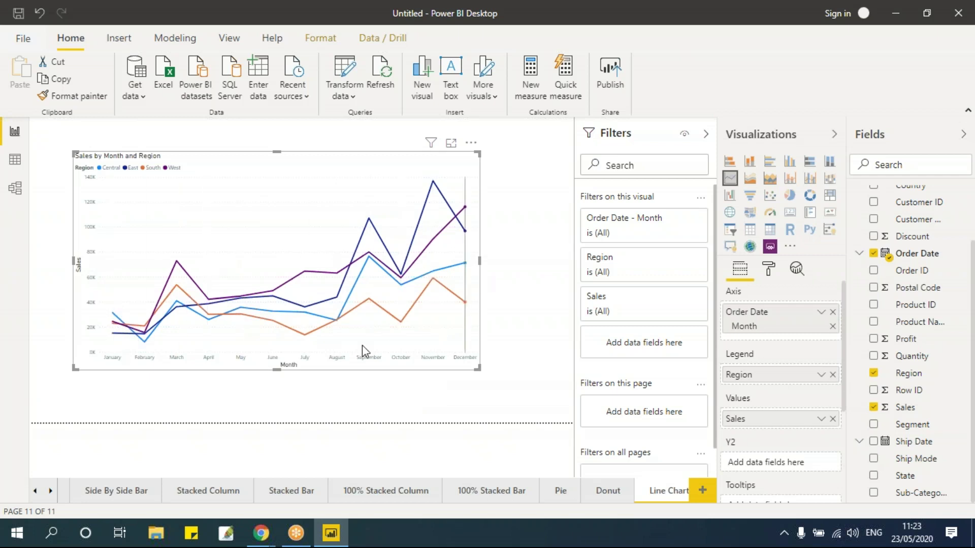
mouse_move(363, 350)
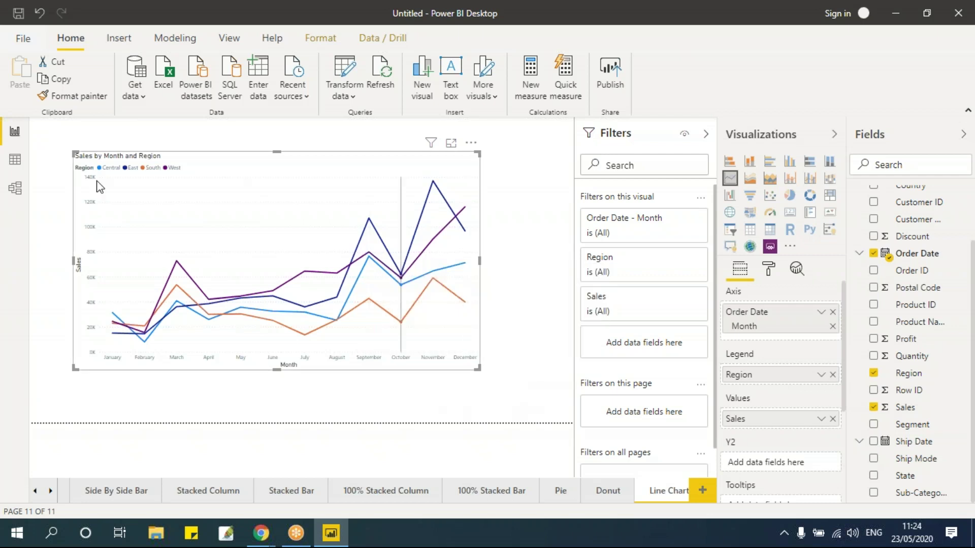
mouse_move(299, 351)
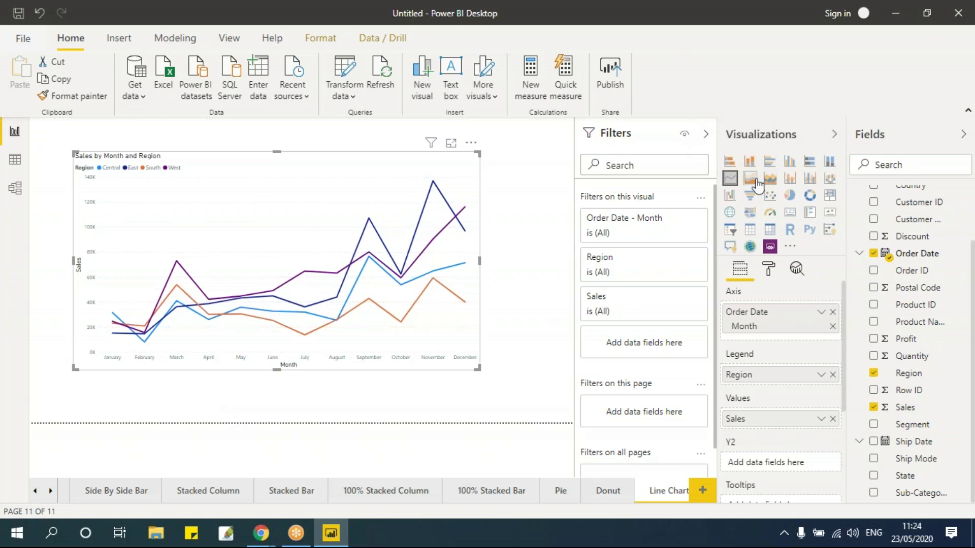
Step: Add a new report page and rename it Area Chart
left_click(702, 490)
double_click(663, 490)
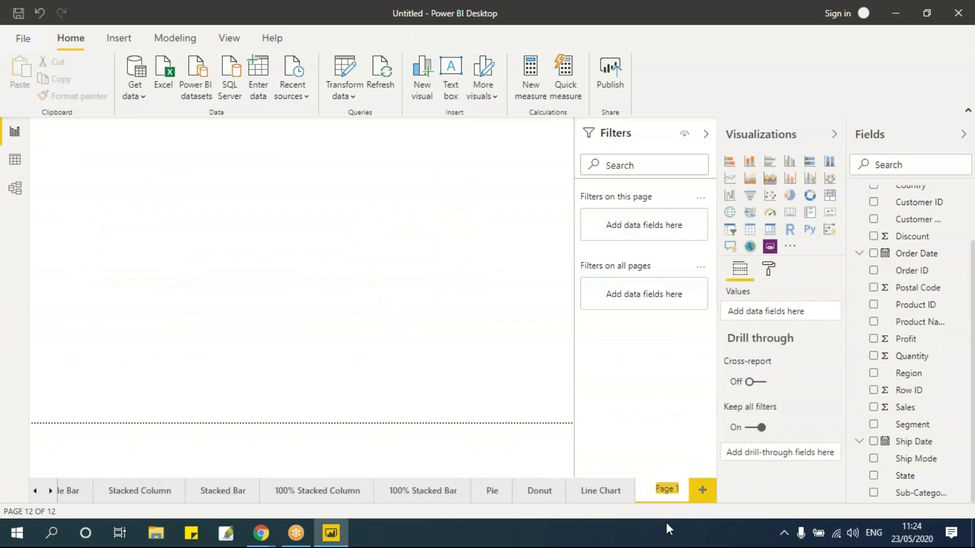
type("Ar")
type("ea ")
type("Chart")
left_click(465, 289)
Step: Copy the line chart from the Line Chart page and paste it onto the Area Chart page
left_click(604, 491)
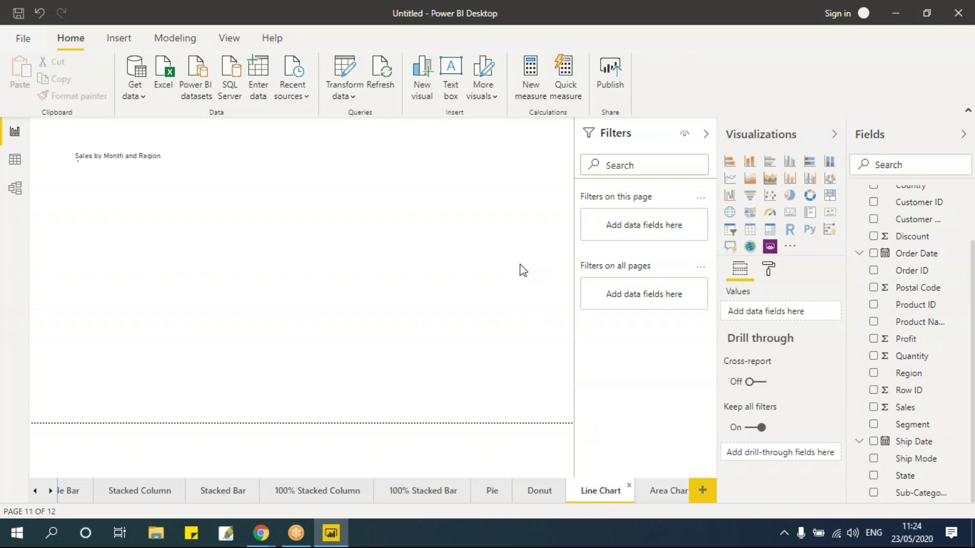
left_click(467, 165)
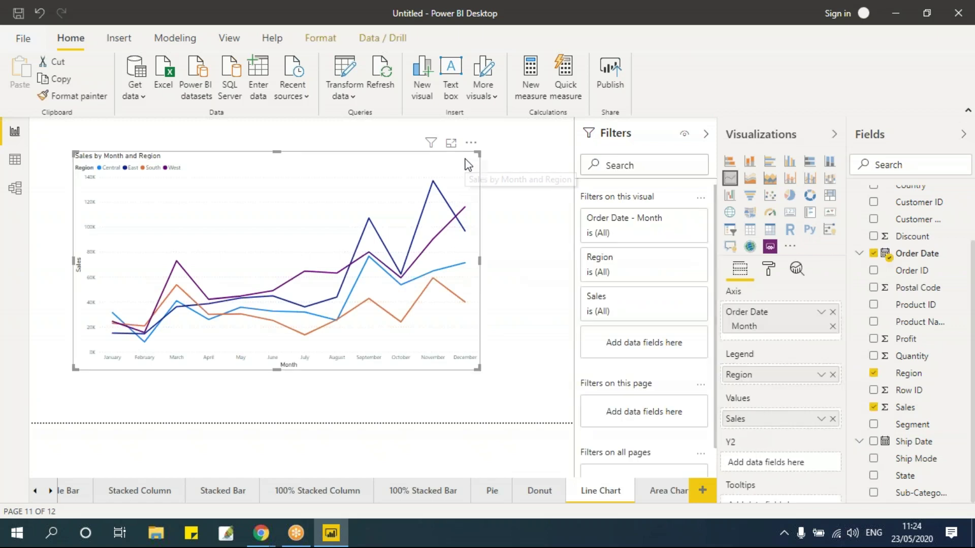
left_click(654, 495)
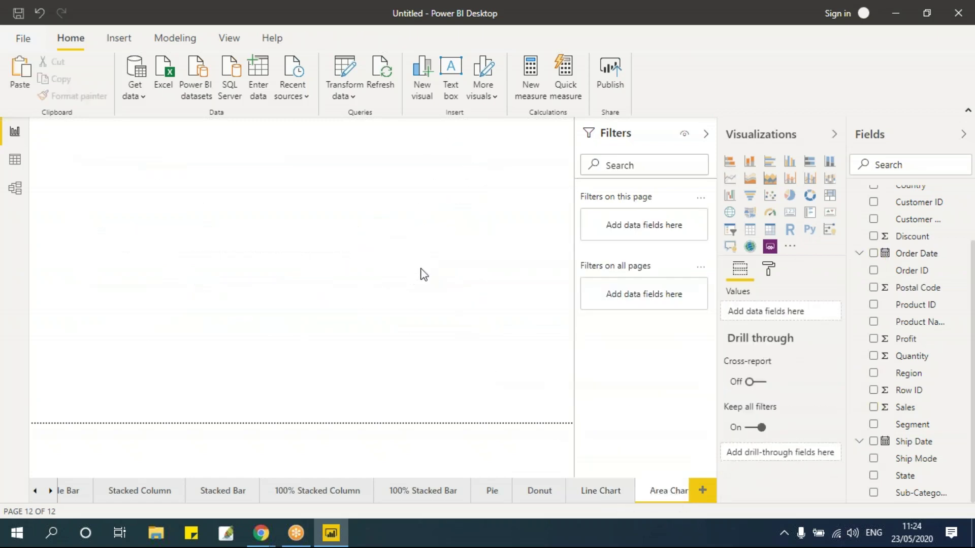
key("ctrl+v")
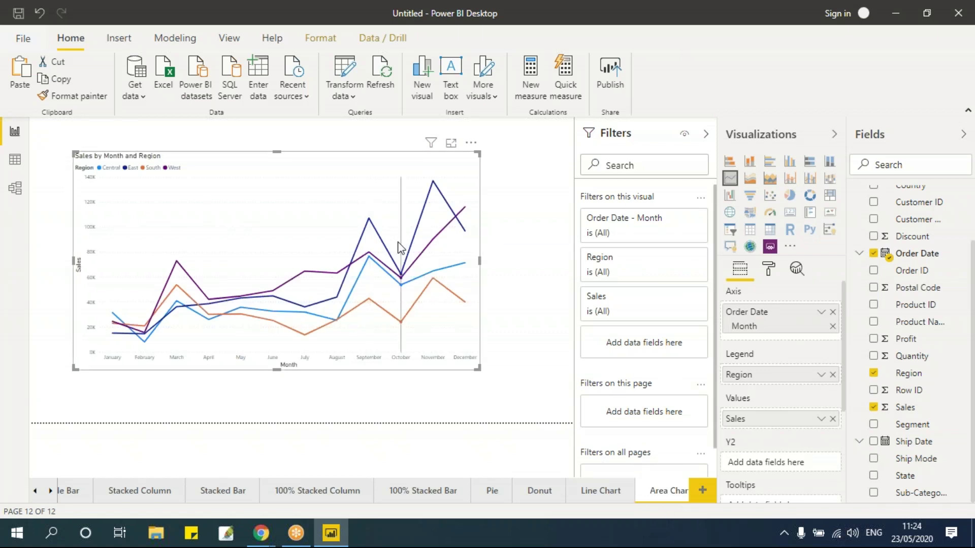
mouse_move(401, 247)
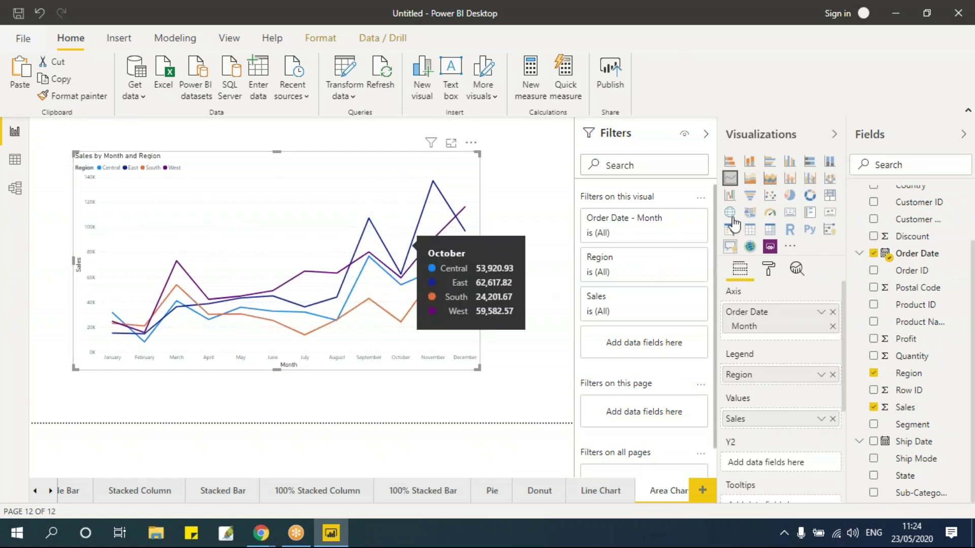
Step: Convert the pasted line chart to an area chart, enlarge it slightly and inspect its monthly values
left_click(751, 179)
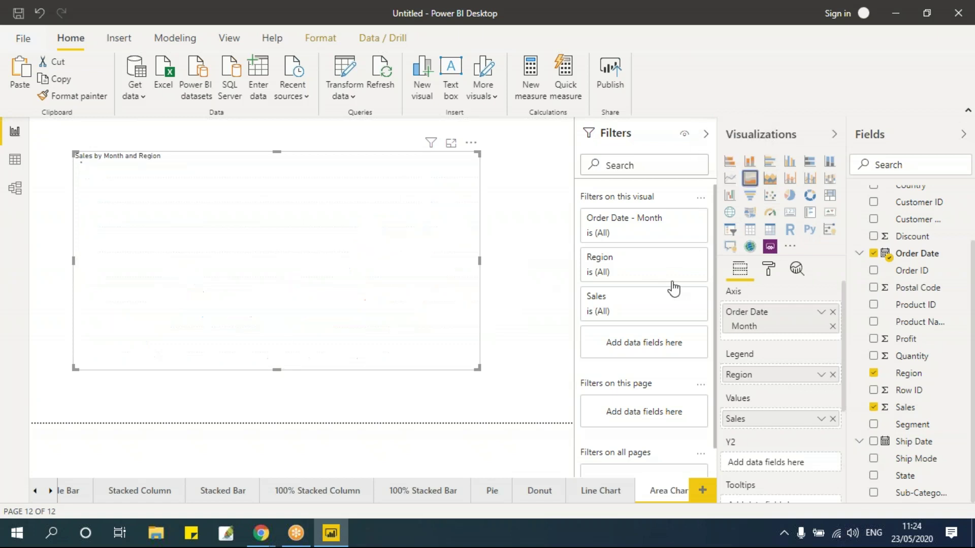
left_click_drag(477, 370, 511, 393)
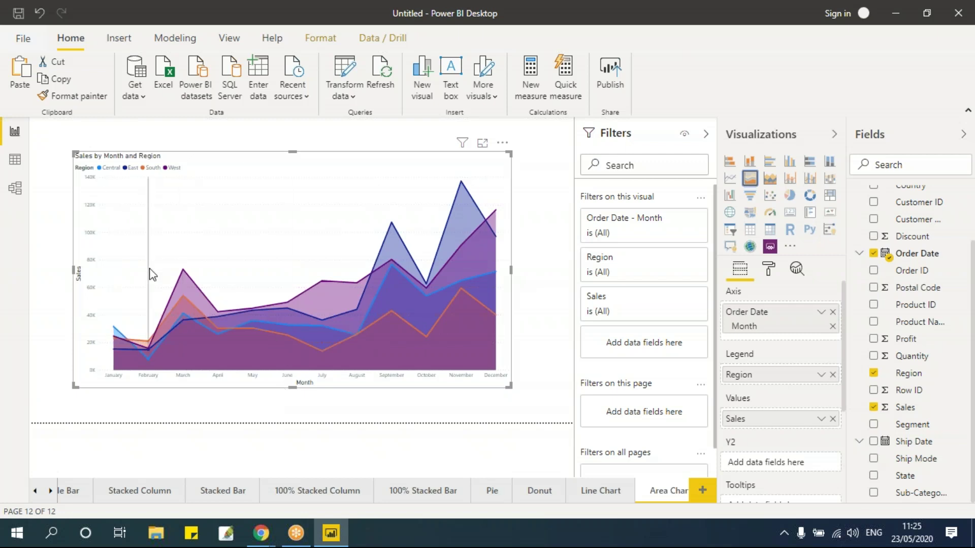
mouse_move(151, 274)
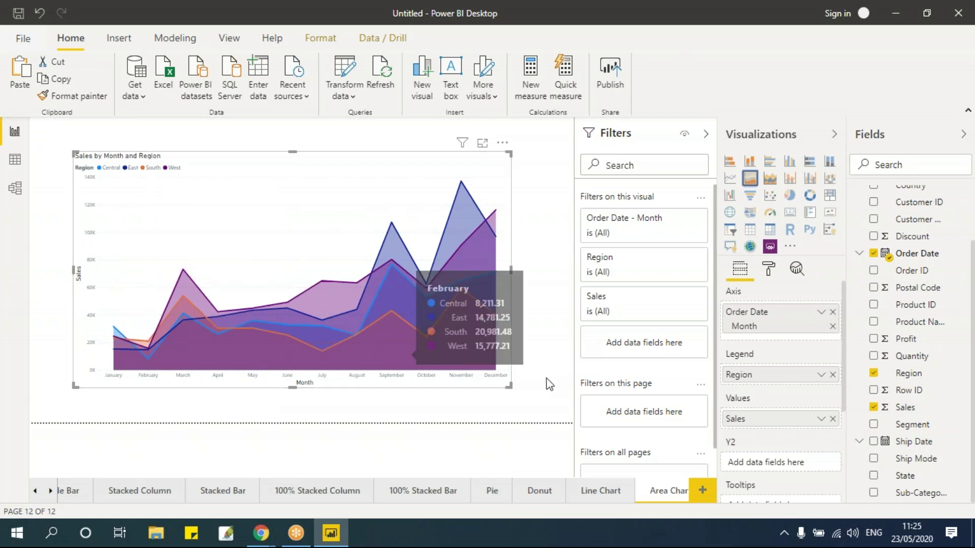
Step: Duplicate the Area Chart page and rename the copy Stacked Area Chart
left_click(673, 495)
right_click(673, 495)
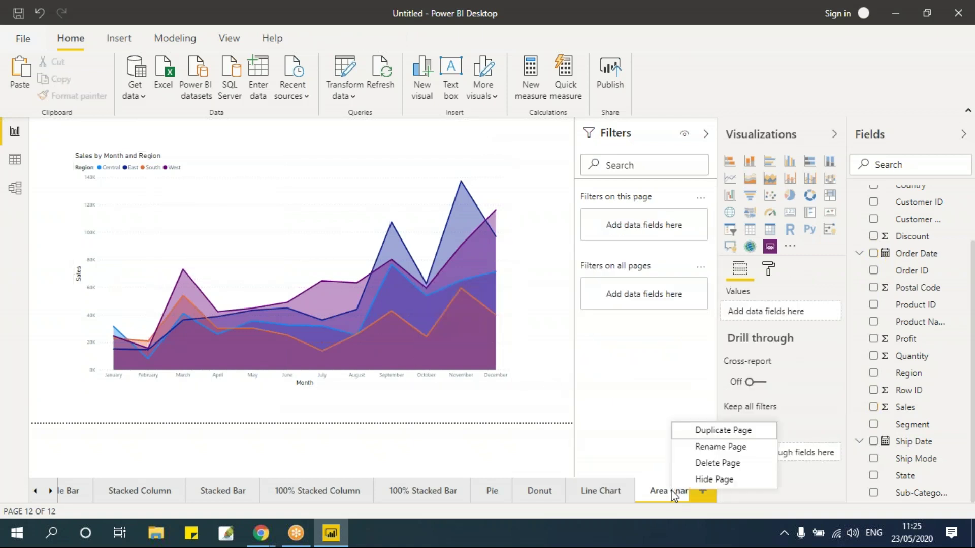
left_click(702, 430)
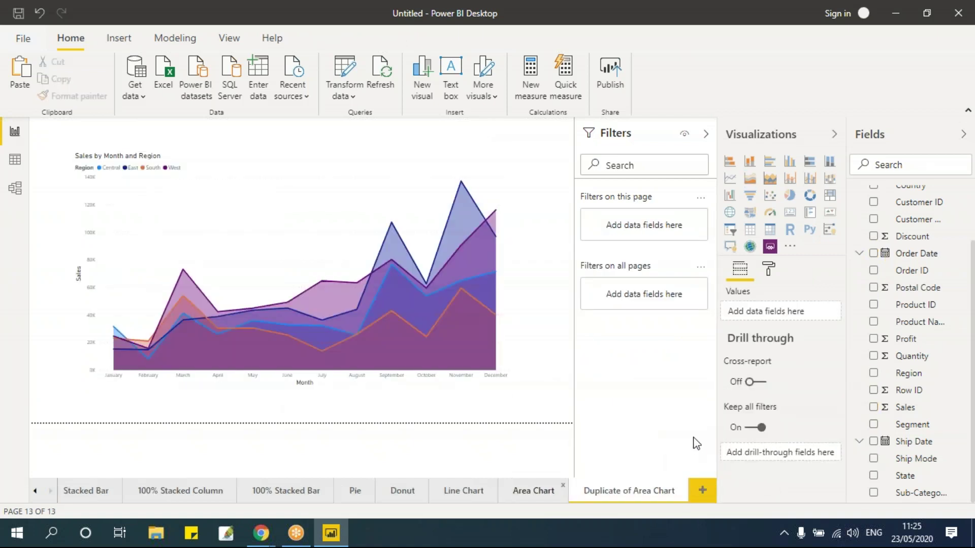
double_click(635, 490)
left_click_drag(635, 490, 556, 492)
type("Stacked")
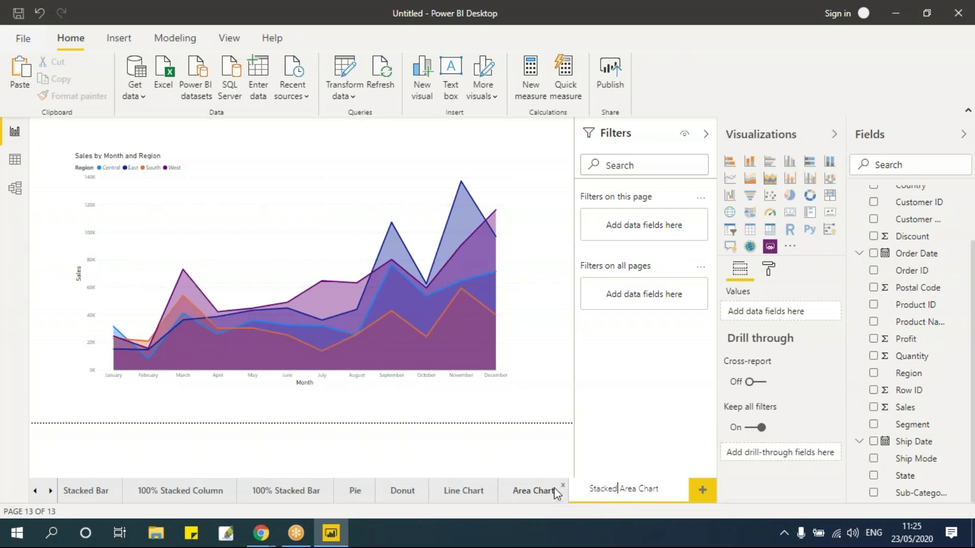
key("Return")
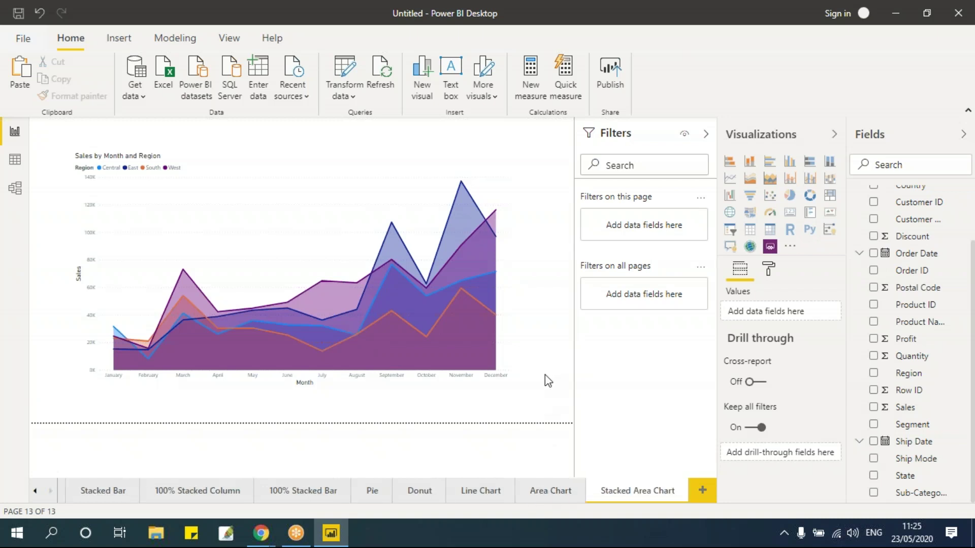
Step: Convert the chart on the Stacked Area Chart page to a stacked area chart and inspect its monthly values
left_click(419, 166)
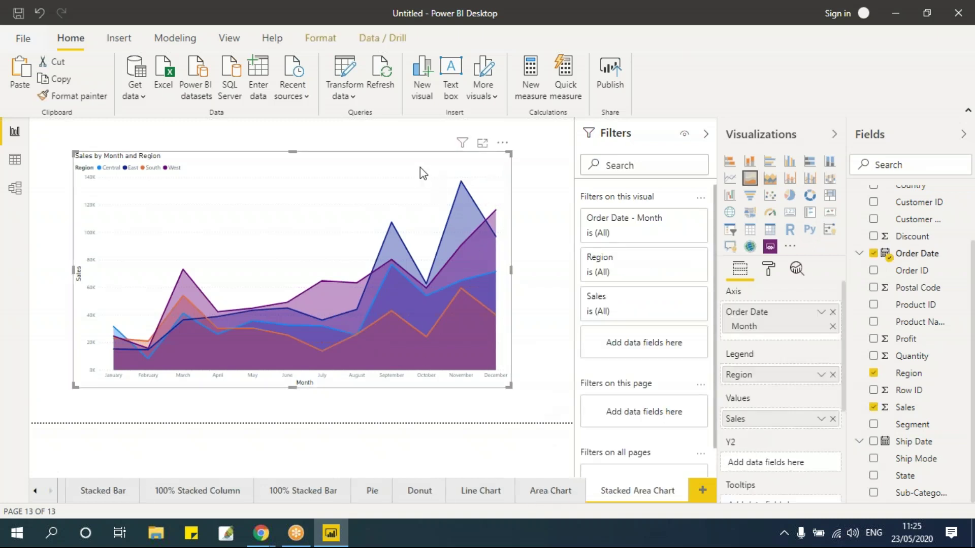
left_click(770, 182)
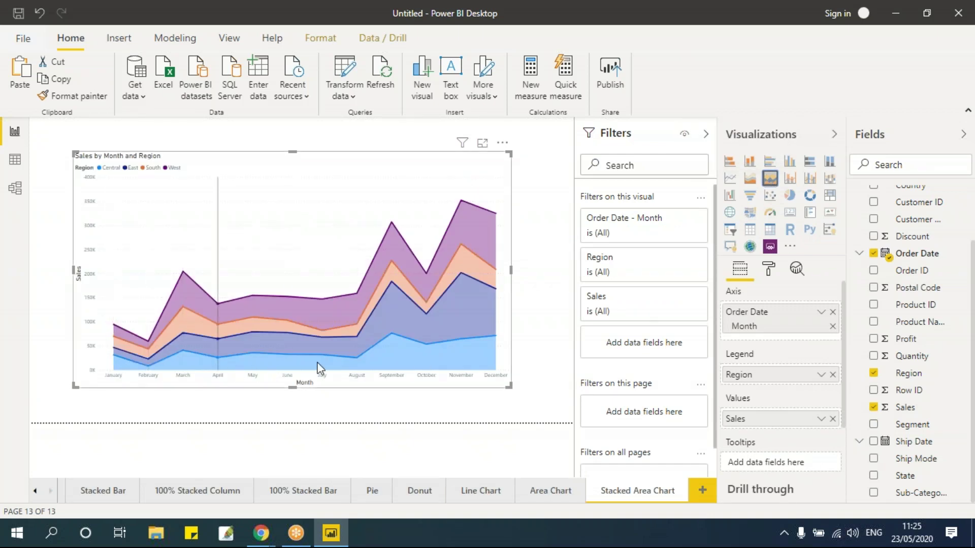
mouse_move(444, 281)
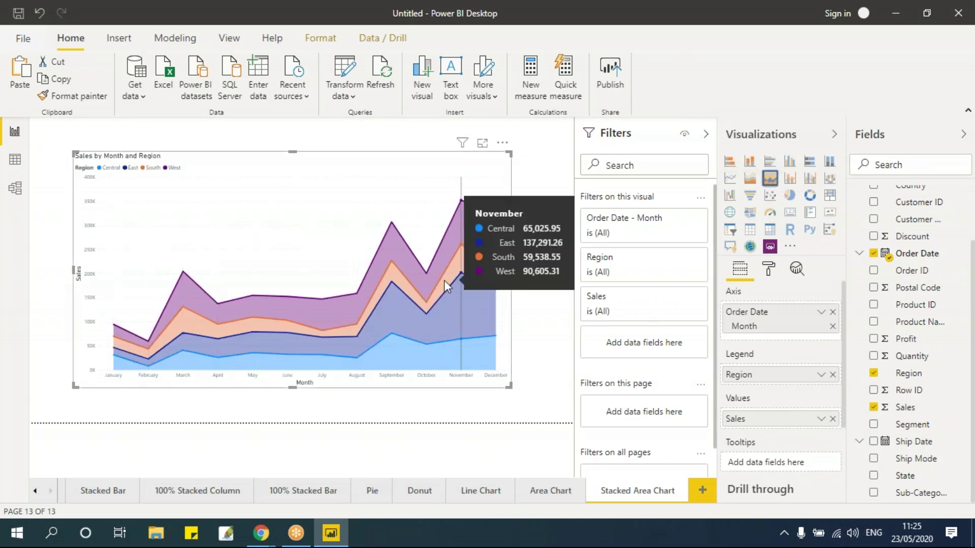
left_click(554, 336)
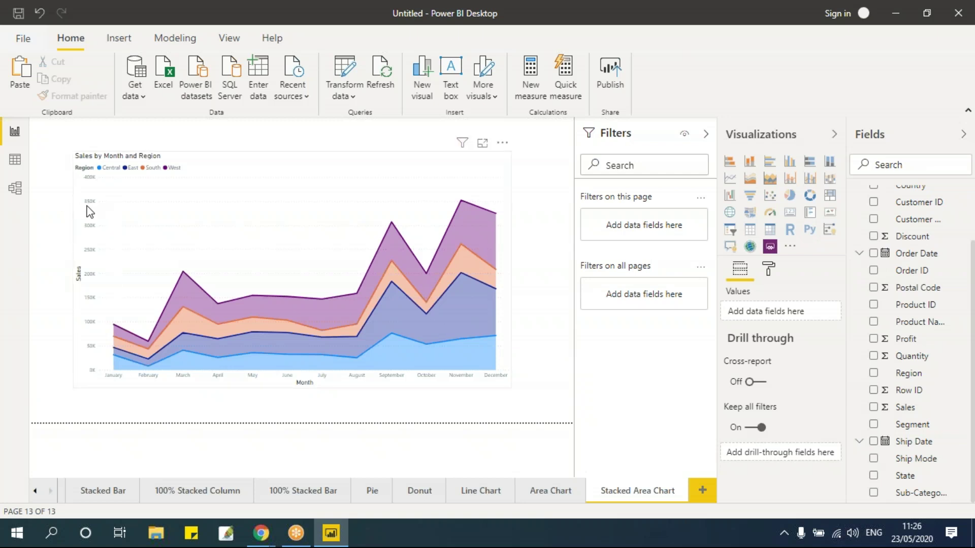
Step: Compare the charts on the Area Chart and Stacked Area Chart pages
left_click(552, 498)
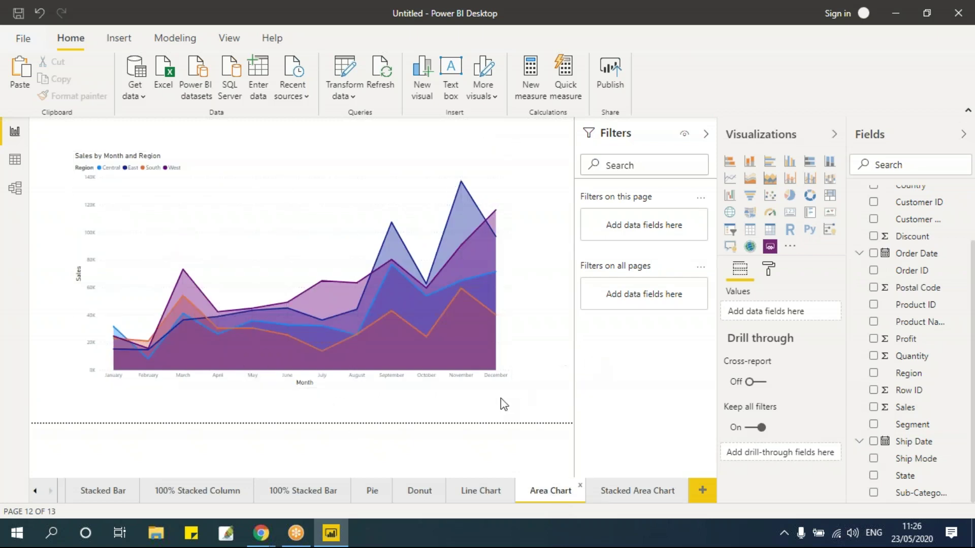
left_click(635, 494)
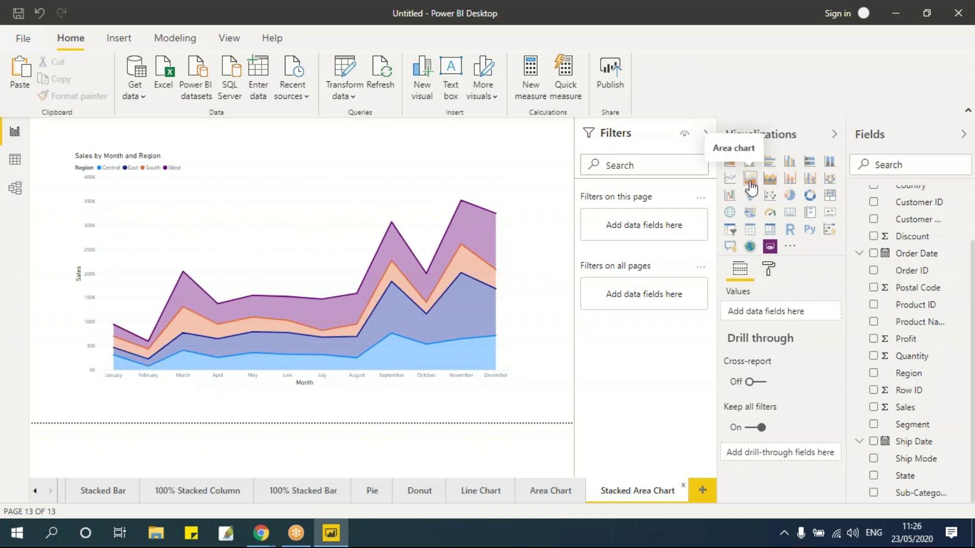
left_click(543, 492)
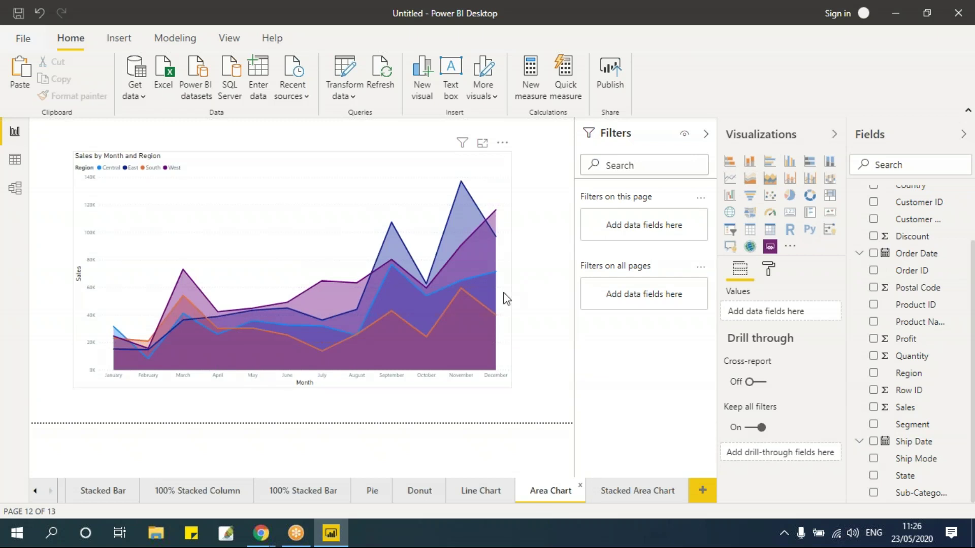
left_click(625, 491)
Step: Add a new report page, insert a line and clustered column chart, and move it towards the page's centre
left_click(702, 490)
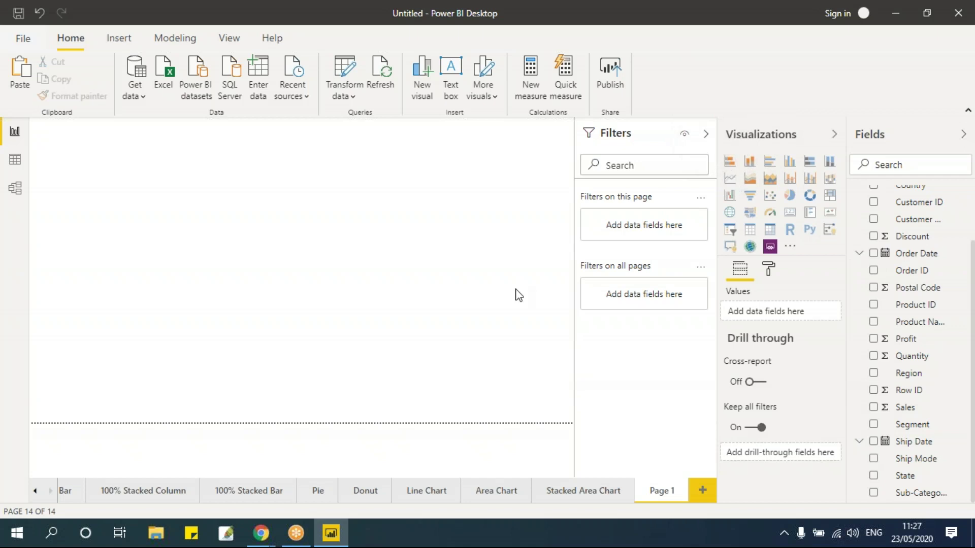
left_click(810, 186)
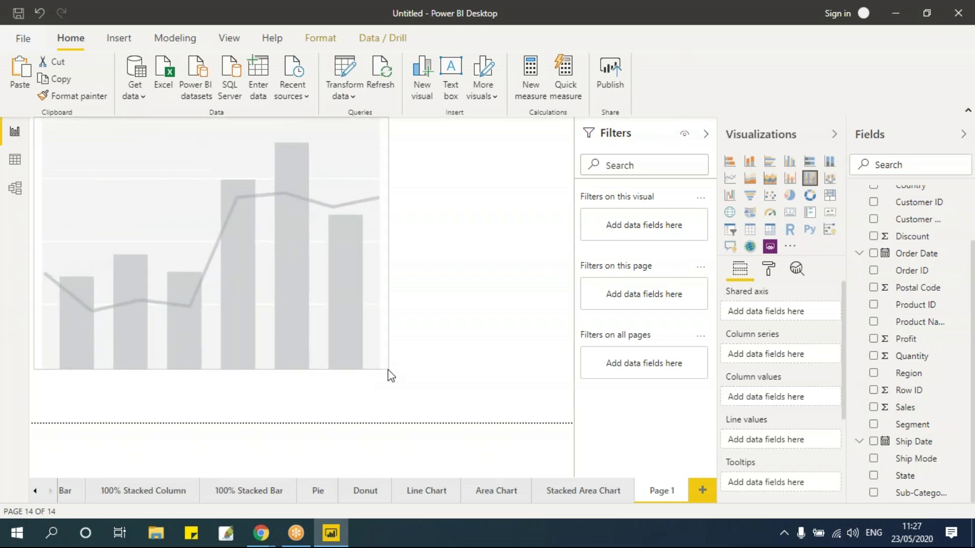
left_click_drag(291, 160, 279, 155)
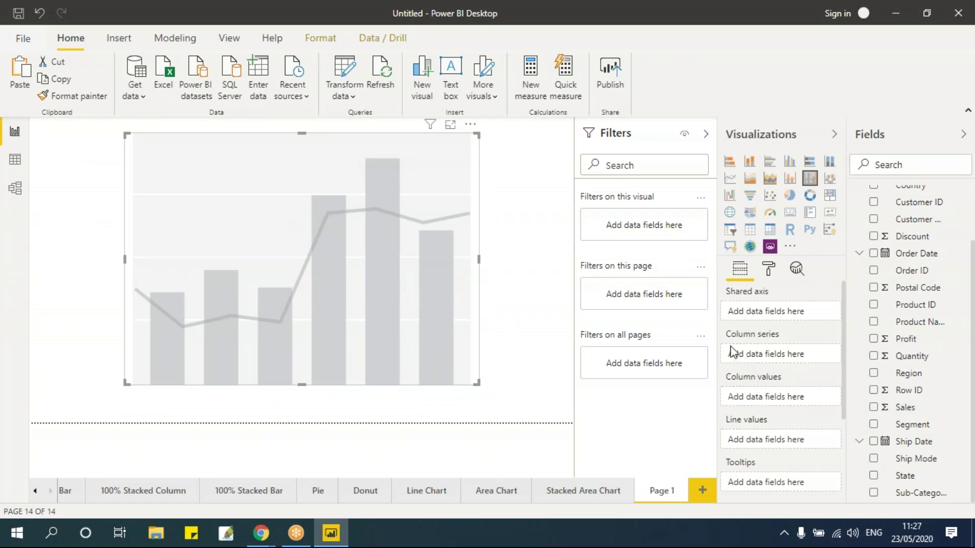
Step: Review the field wells of the empty combined chart and compare them with those of the chart on the Column page
scroll(804, 434, "down", 2)
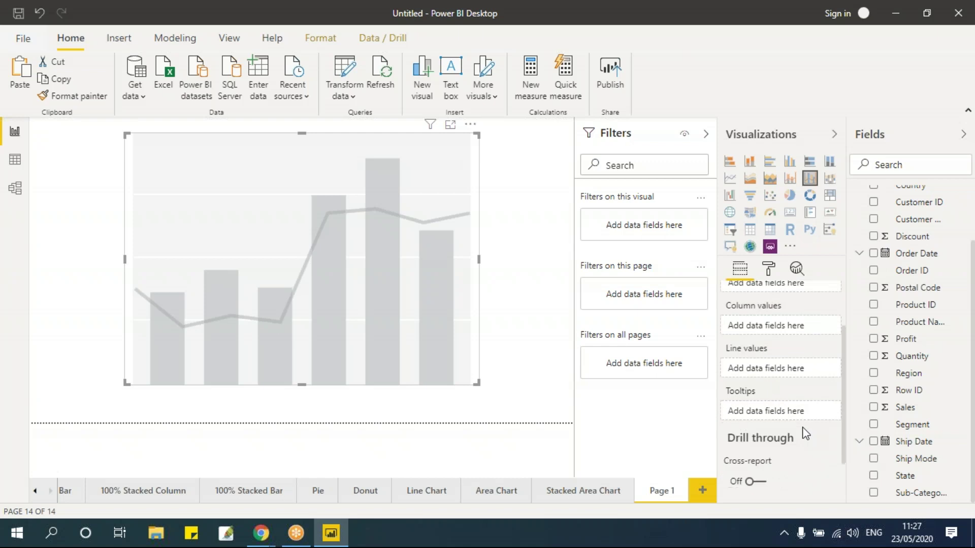
scroll(804, 435, "up", 2)
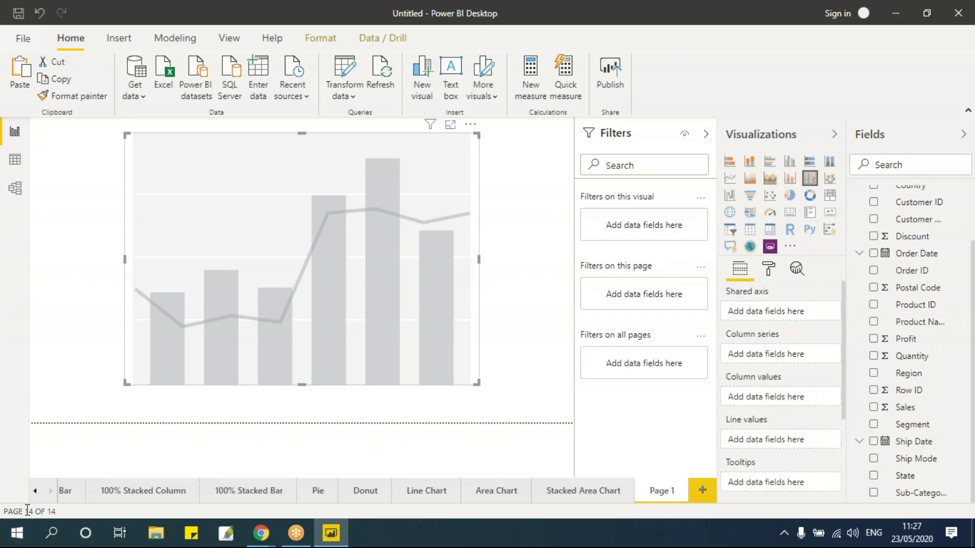
left_click(35, 490)
left_click(88, 491)
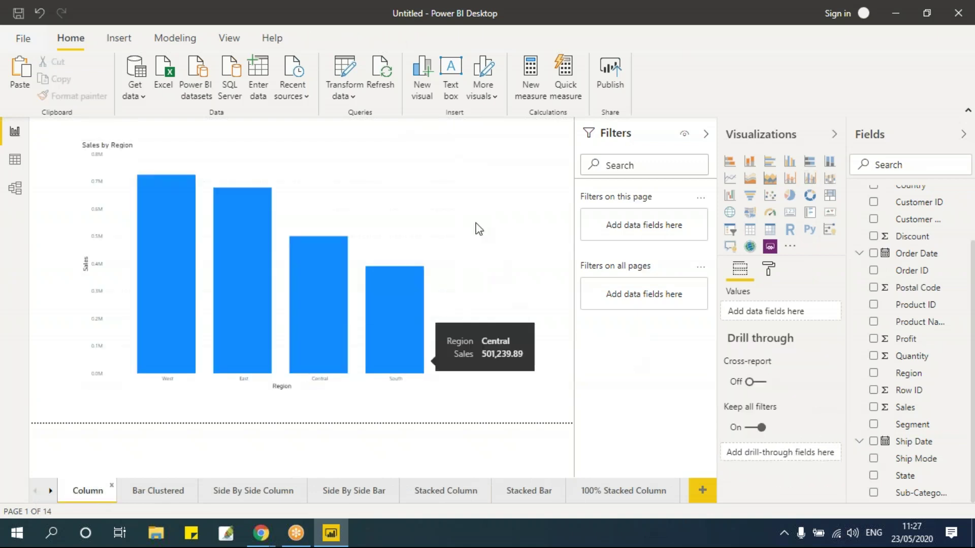
left_click(443, 178)
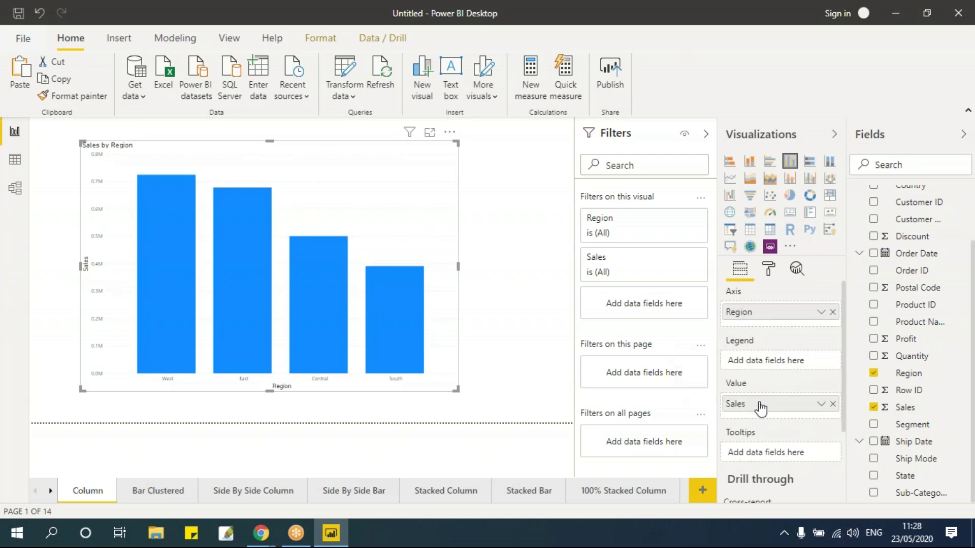
left_click(50, 492)
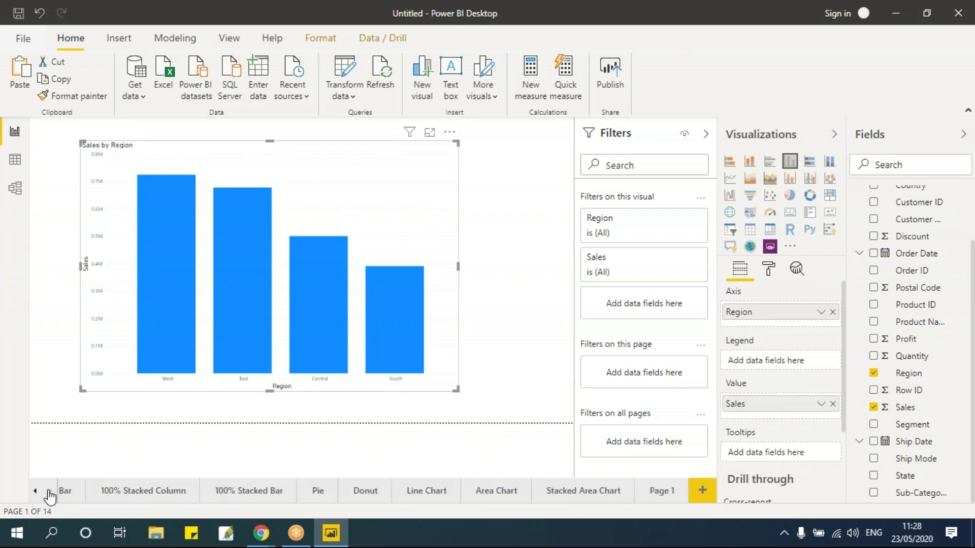
left_click(659, 491)
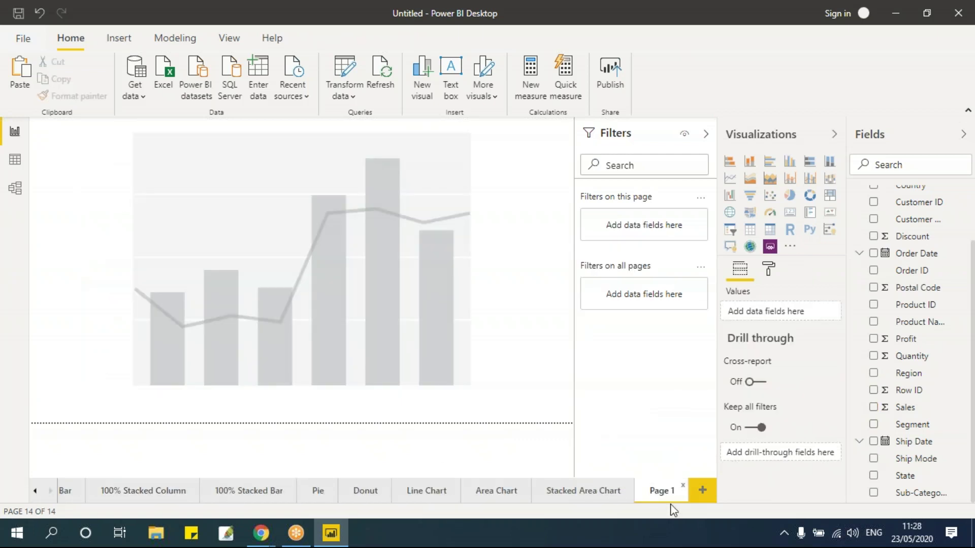
Step: Plot Sales as columns with Region on the shared axis of the combined chart, reposition the chart and enlarge it slightly
left_click(462, 175)
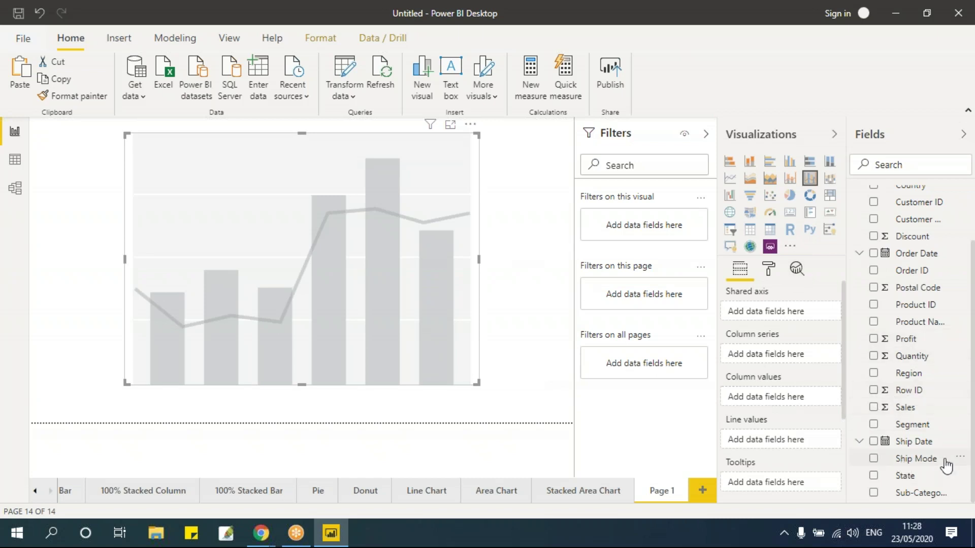
left_click(874, 374)
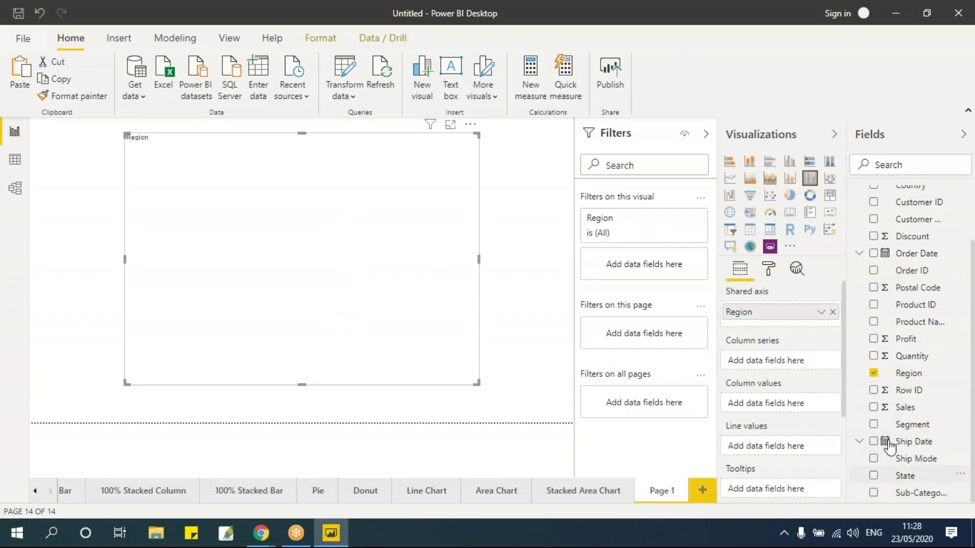
left_click(873, 408)
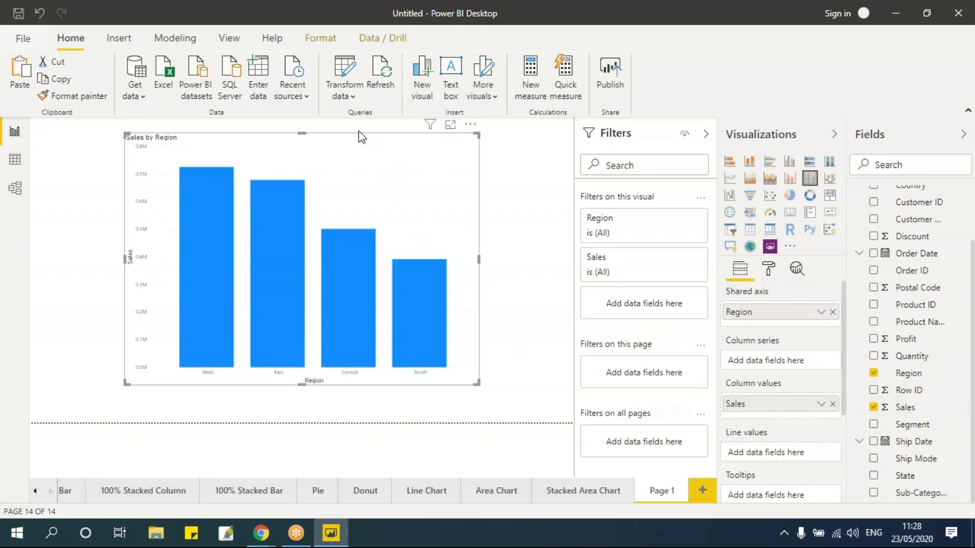
left_click_drag(339, 147, 291, 157)
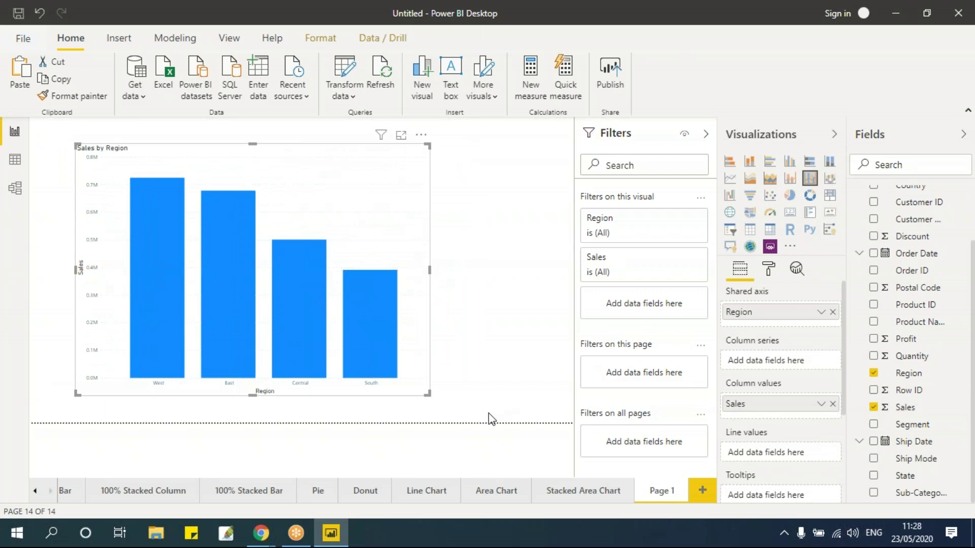
left_click_drag(429, 395, 450, 401)
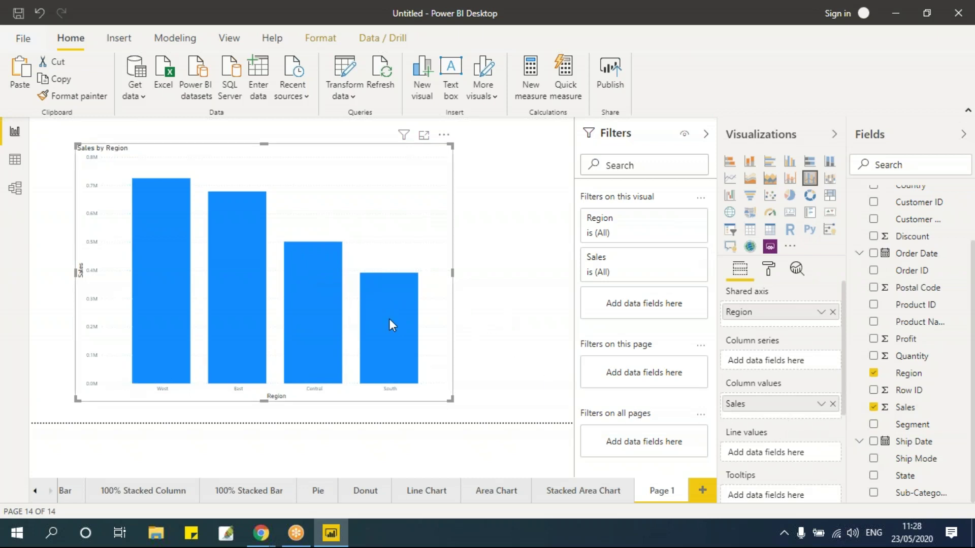
Step: Add Quantity to the combined chart and move it from the column values to the line values
mouse_move(390, 323)
left_click(874, 357)
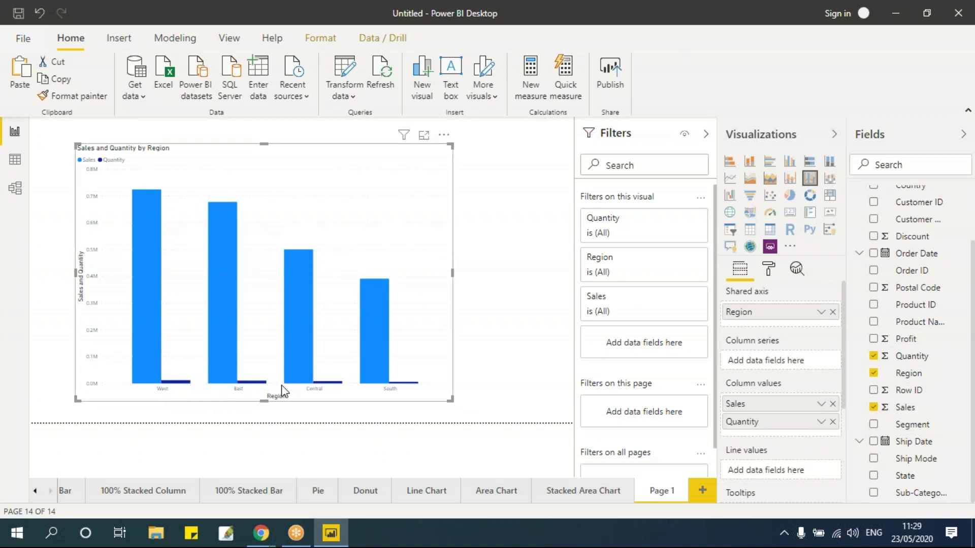
scroll(795, 401, "down", 3)
scroll(742, 316, "up", 2)
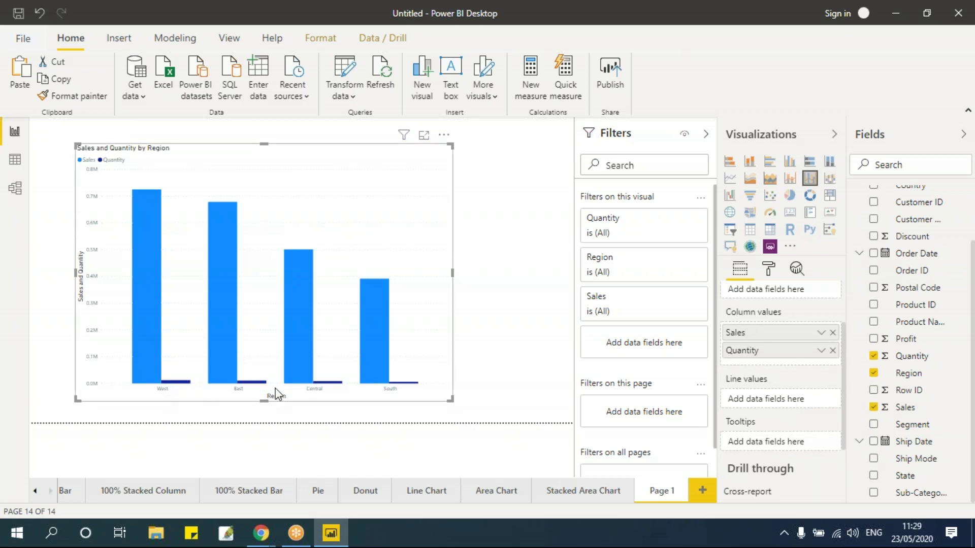
left_click_drag(751, 357, 755, 399)
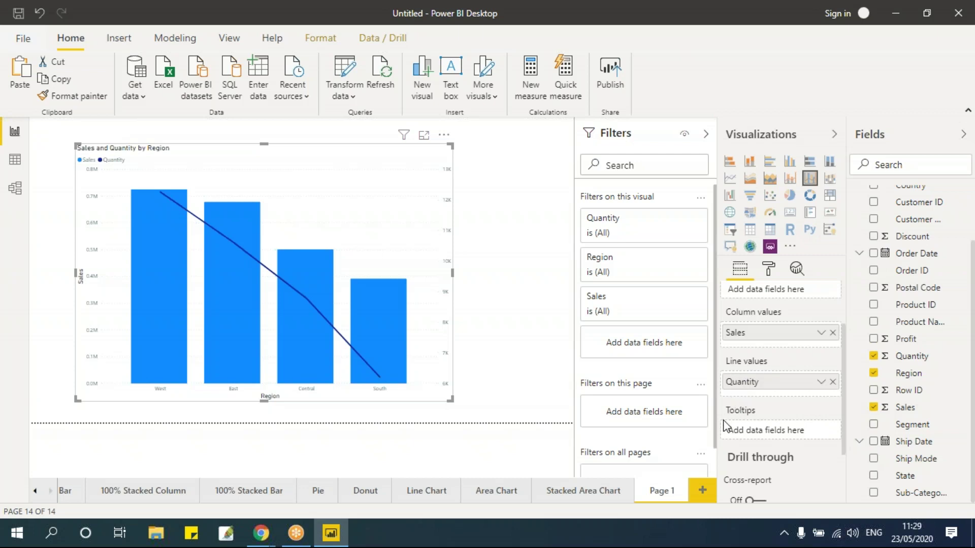
Step: Try Profit as a second column value, and as the line value in place of Quantity
left_click_drag(908, 343, 792, 340)
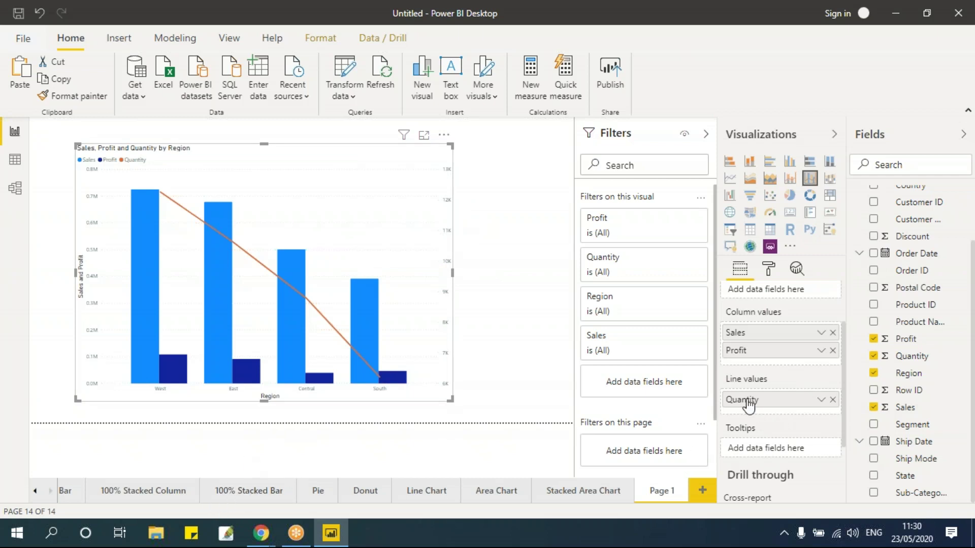
left_click(833, 399)
left_click_drag(755, 356, 756, 394)
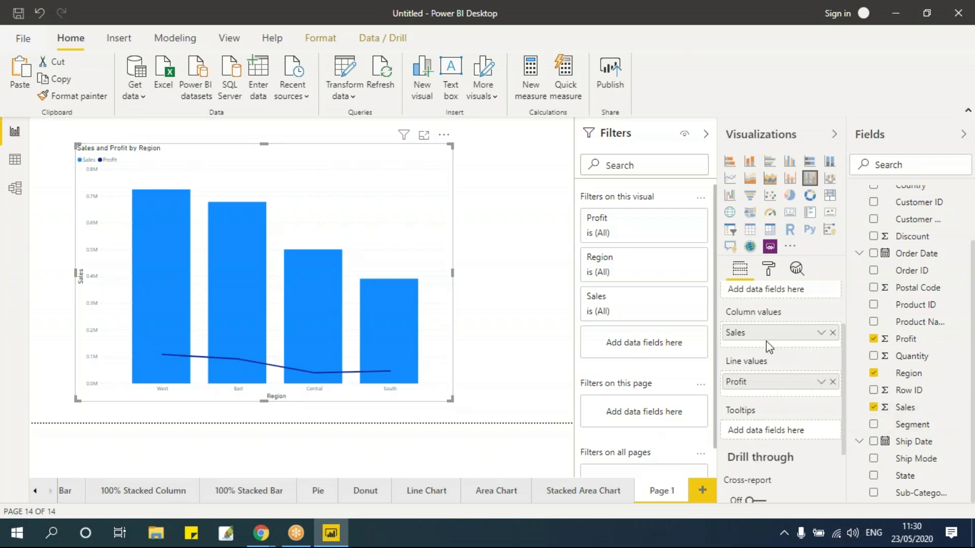
scroll(769, 347, "up", 2)
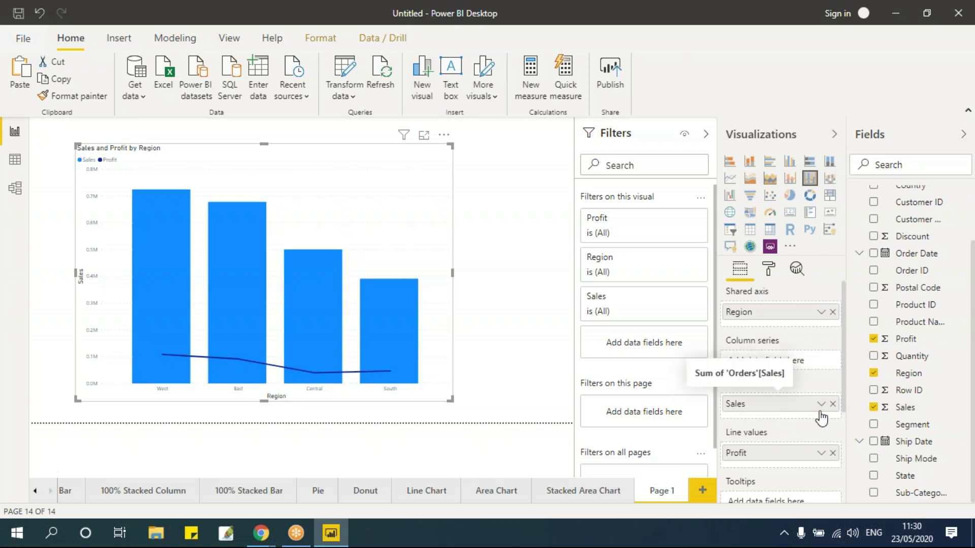
scroll(774, 390, "down", 2)
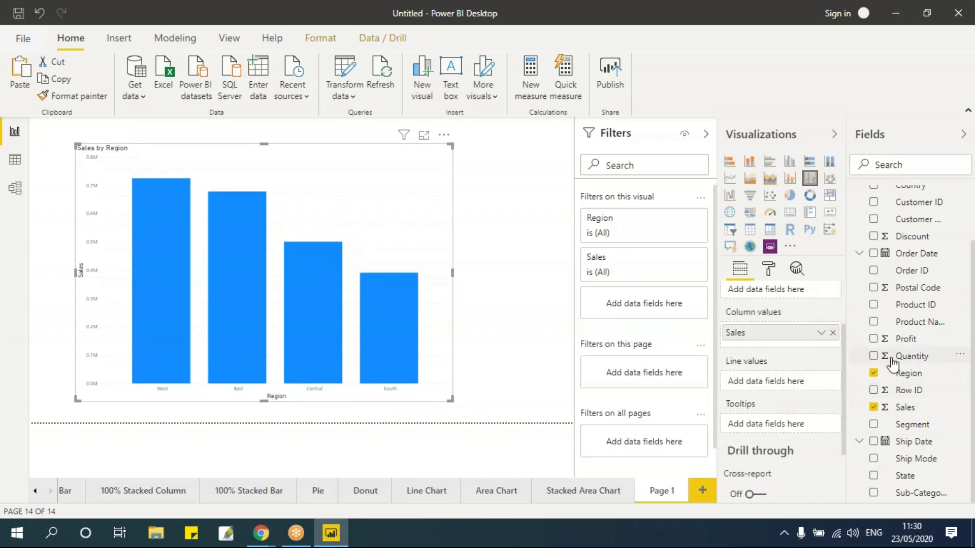
Step: Plot Quantity as the line values of the combined chart, widen the chart slightly and inspect the South column
left_click(873, 356)
left_click_drag(750, 351, 761, 404)
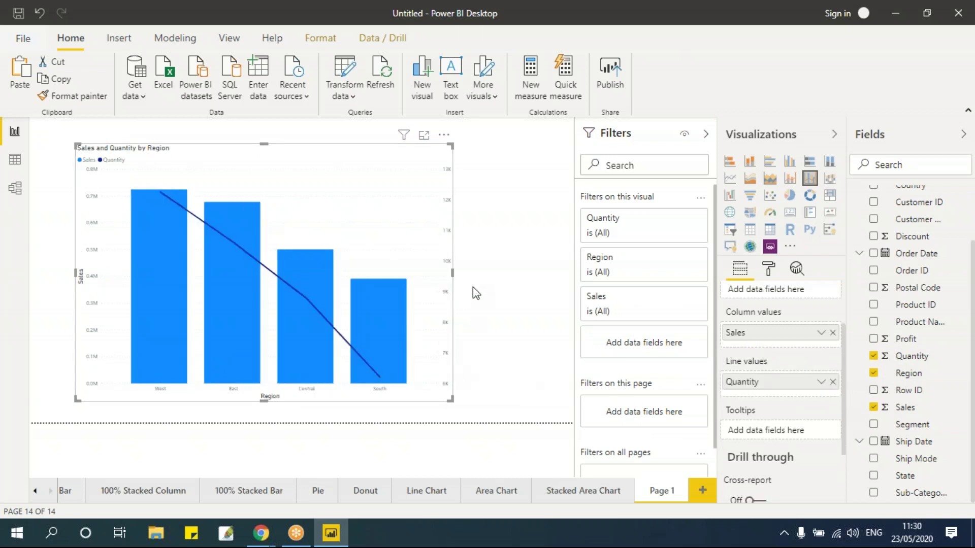
left_click_drag(452, 273, 474, 274)
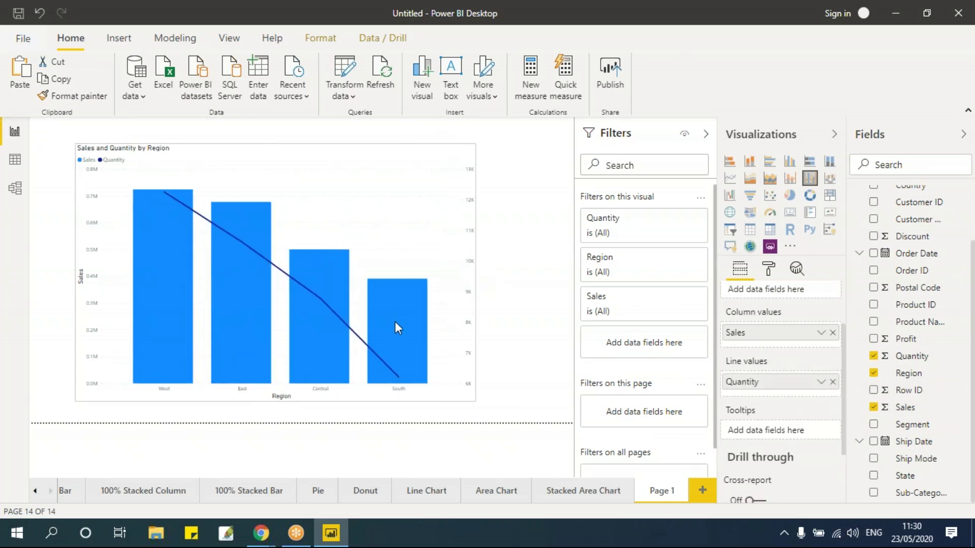
mouse_move(395, 323)
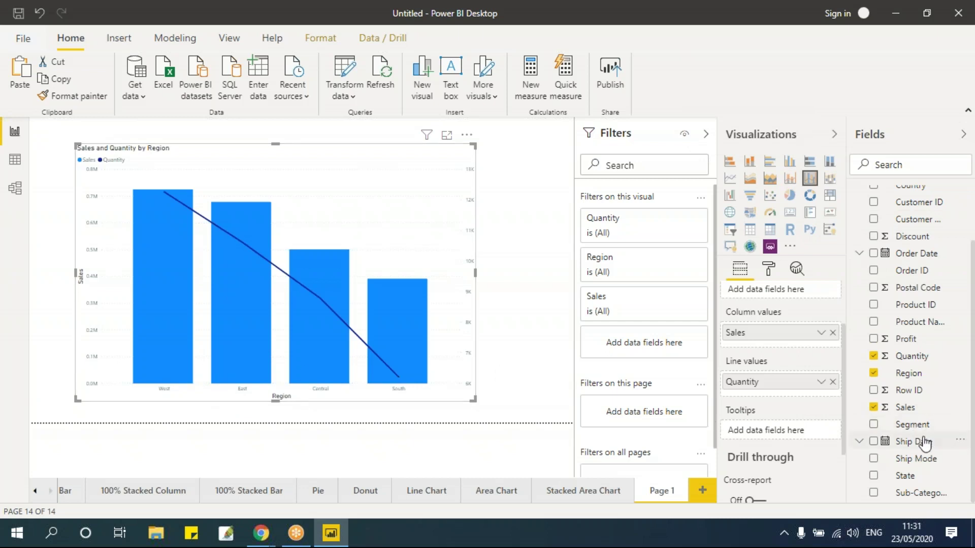
Step: Try Segment in the column values and on the shared axis below Region, removing it each time
left_click_drag(917, 431, 795, 358)
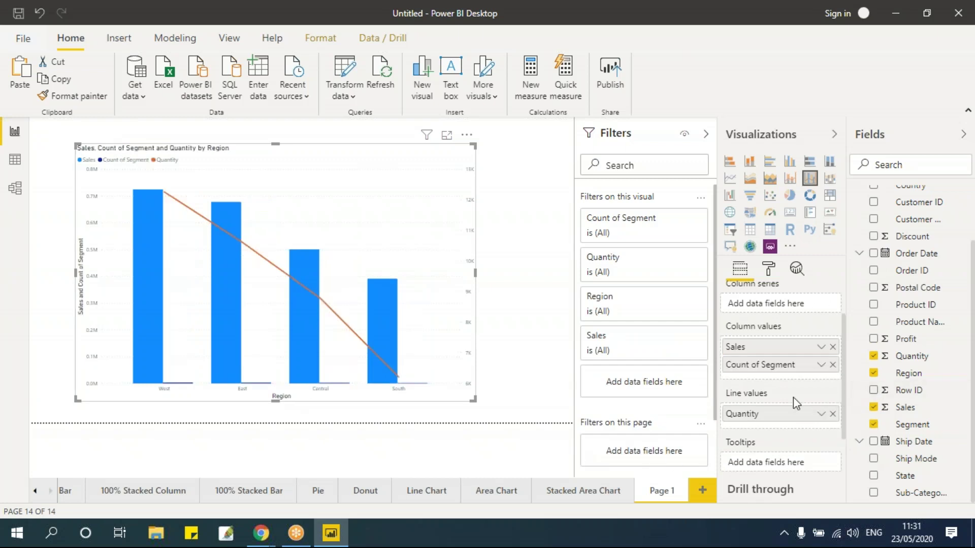
left_click(832, 364)
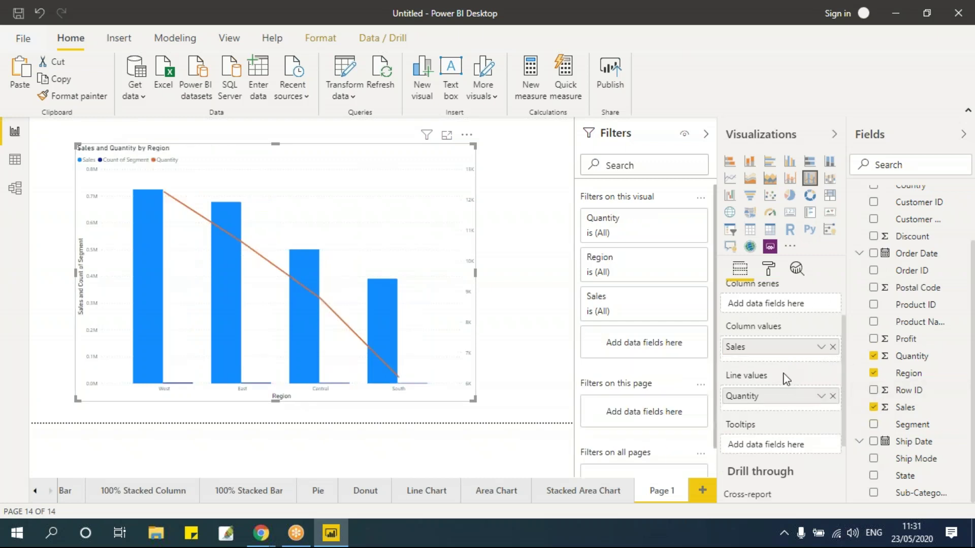
scroll(784, 370, "up", 2)
left_click_drag(914, 424, 786, 322)
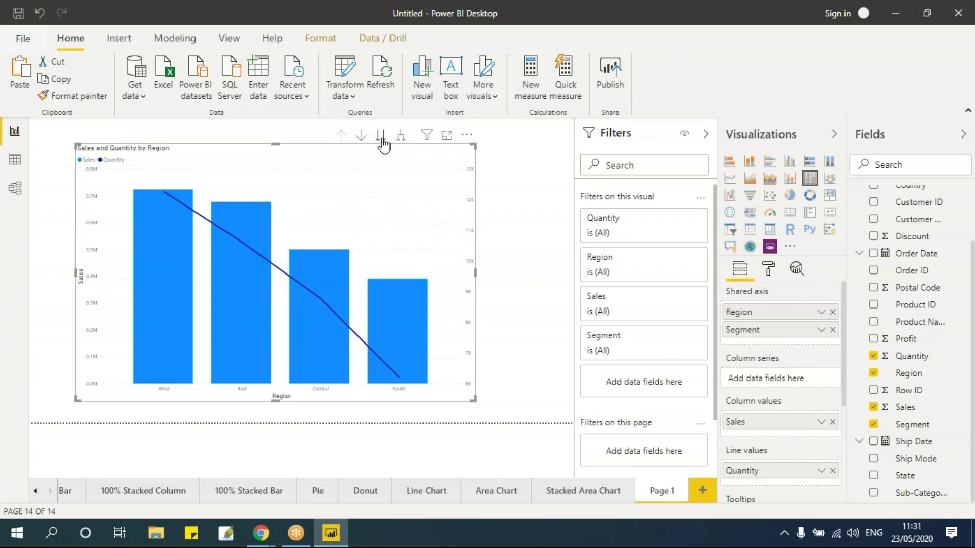
left_click(833, 330)
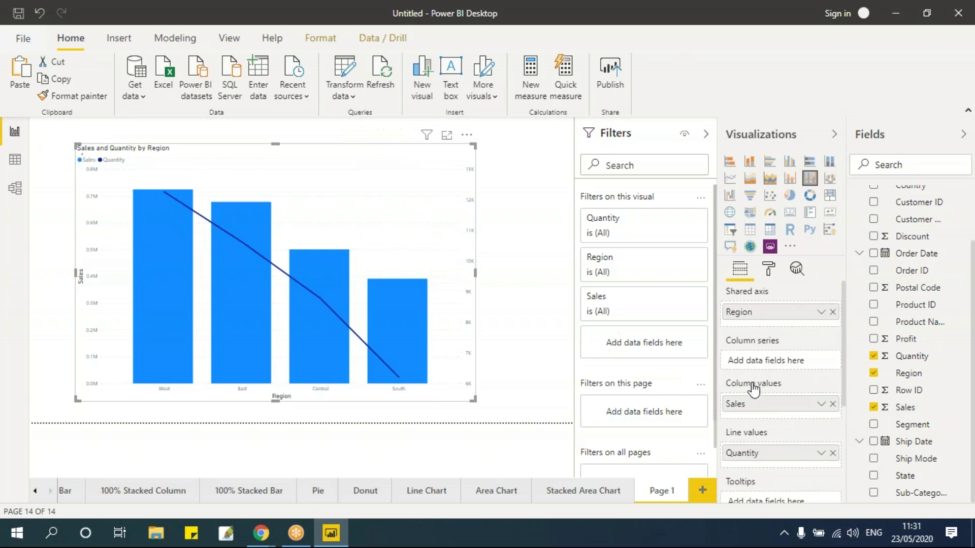
Step: Rename the combined chart's page as Combination Chart
double_click(668, 489)
key("Return")
double_click(663, 493)
key("Return")
double_click(667, 493)
double_click(660, 492)
type("combination")
key("Return")
left_click(514, 202)
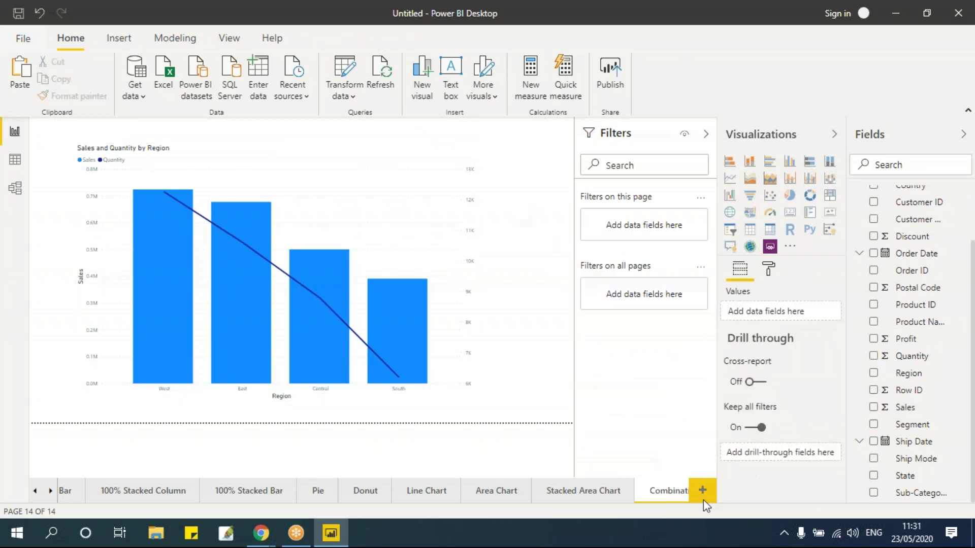
Step: Add a new report page, insert a line and stacked column chart, and enlarge it
left_click(703, 491)
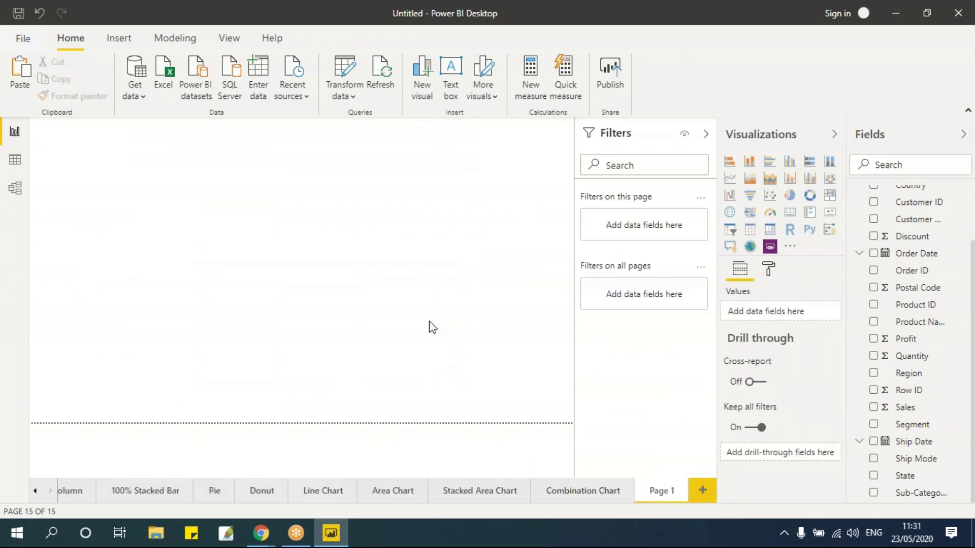
left_click(793, 184)
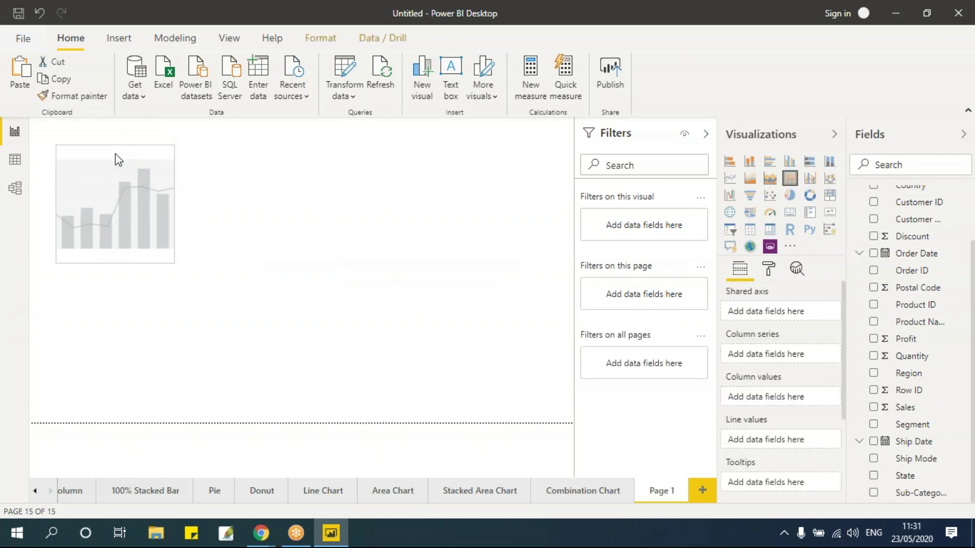
left_click_drag(172, 260, 361, 384)
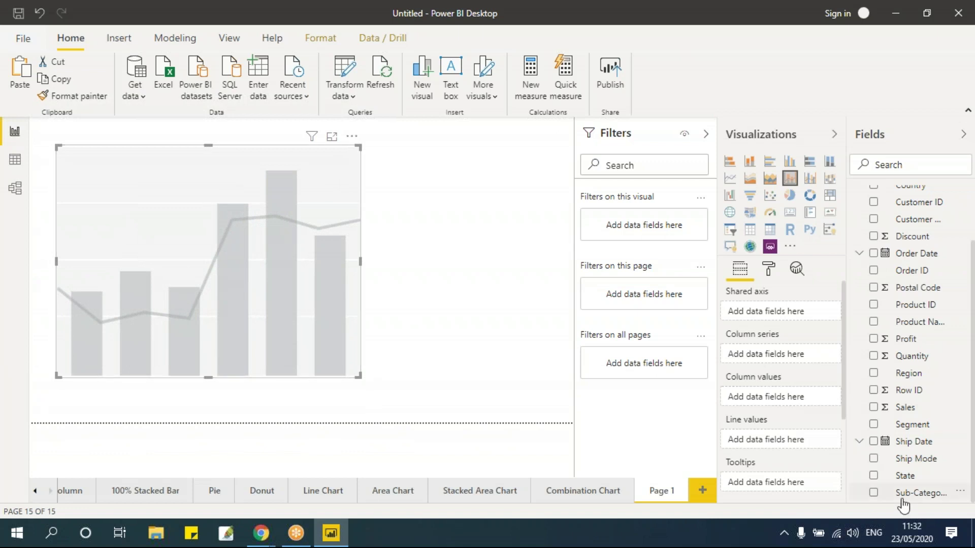
Step: Plot Sales by Region as stacked columns with Segment as the column series, and enlarge the chart
left_click(874, 374)
left_click(873, 425)
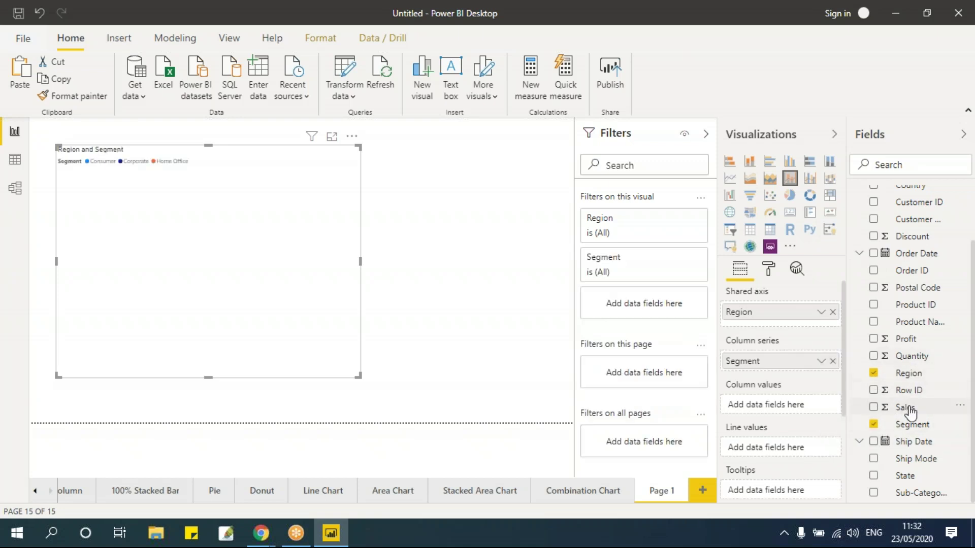
left_click(873, 408)
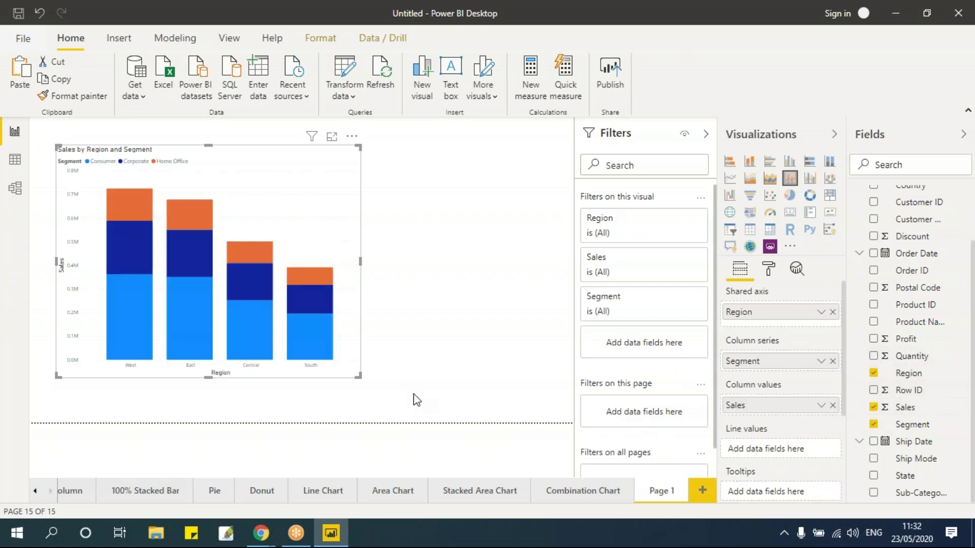
left_click_drag(359, 377, 419, 387)
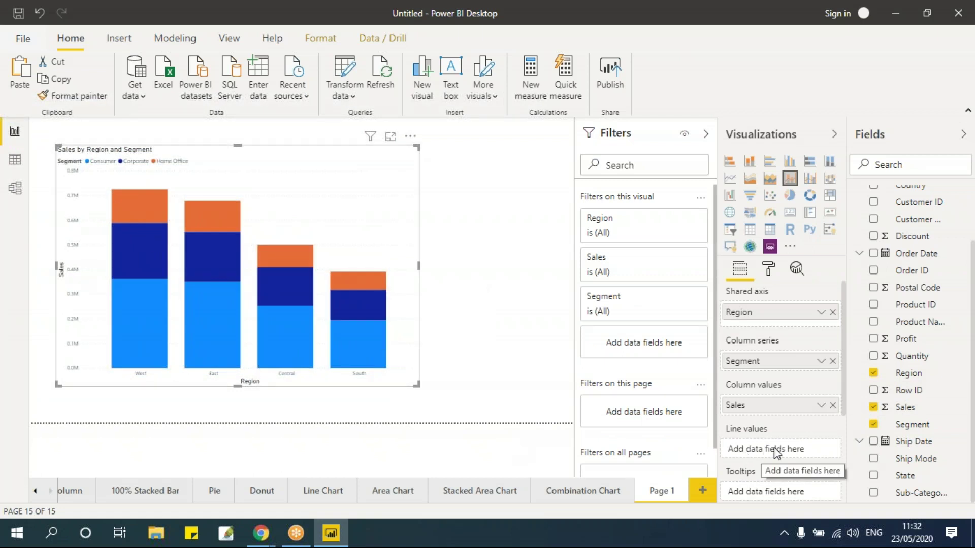
Step: Add Quantity as the line values of the stacked column chart and inspect the South and West columns
scroll(819, 444, "down", 3)
left_click_drag(921, 373, 756, 386)
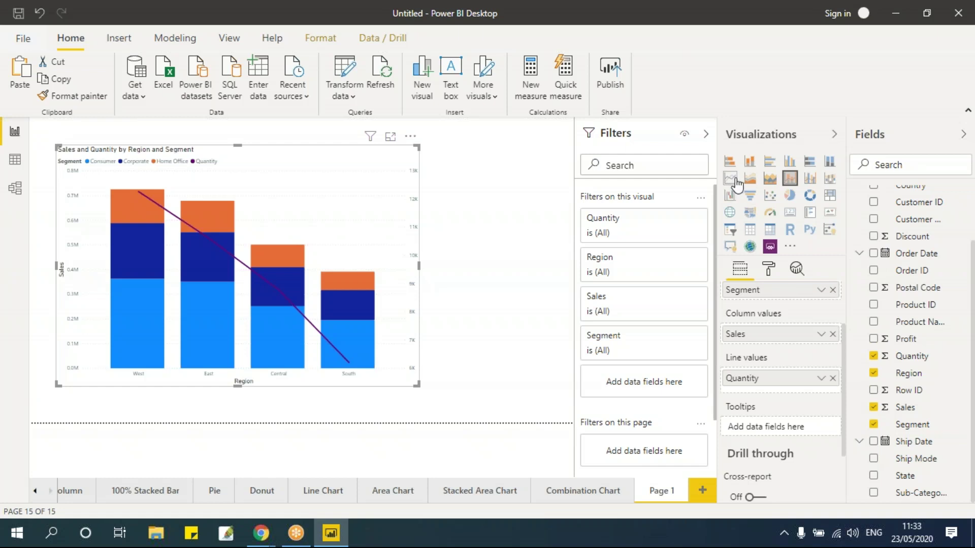
mouse_move(375, 361)
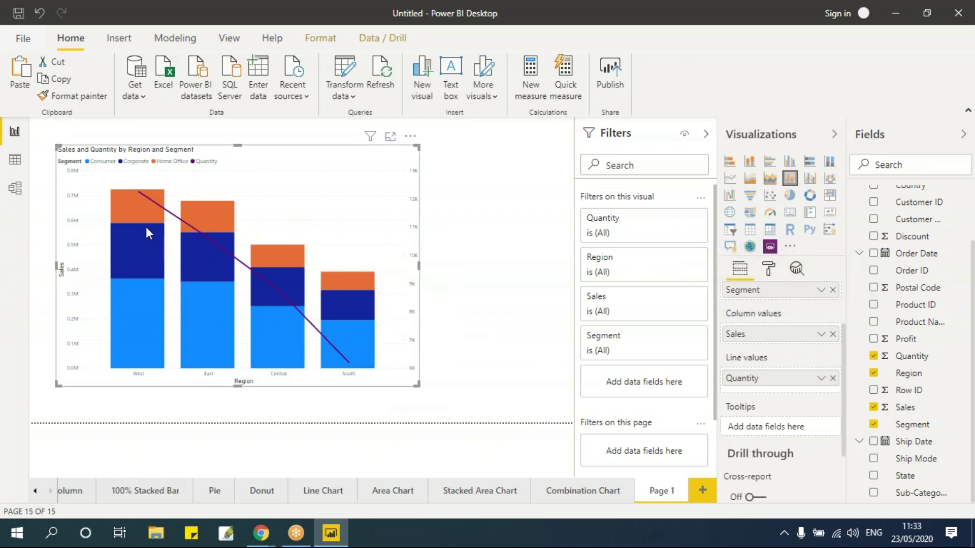
mouse_move(145, 238)
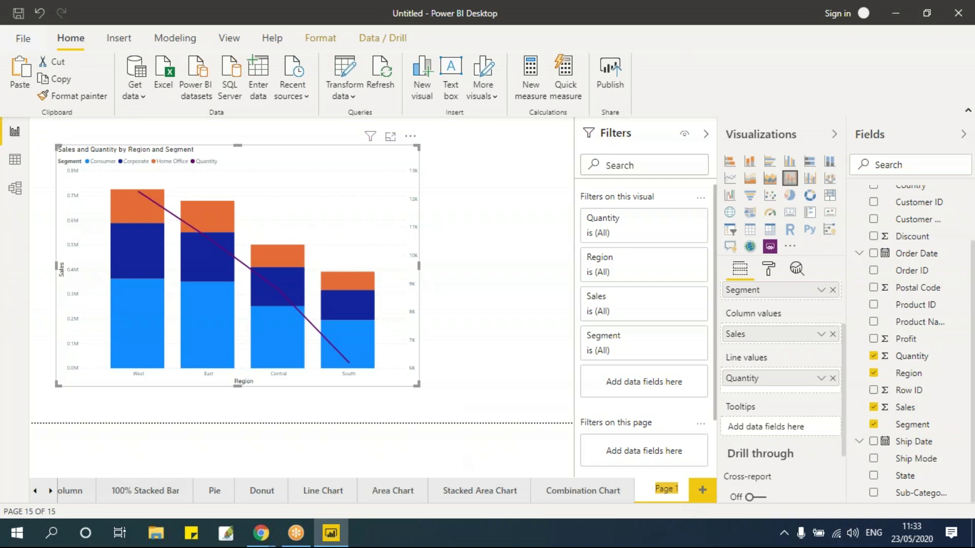
Step: Rename the line and stacked column chart's page as Combination Chart Stacked
type("C")
type("ombination Chart")
type(" Stacked")
key("Return")
left_click(483, 254)
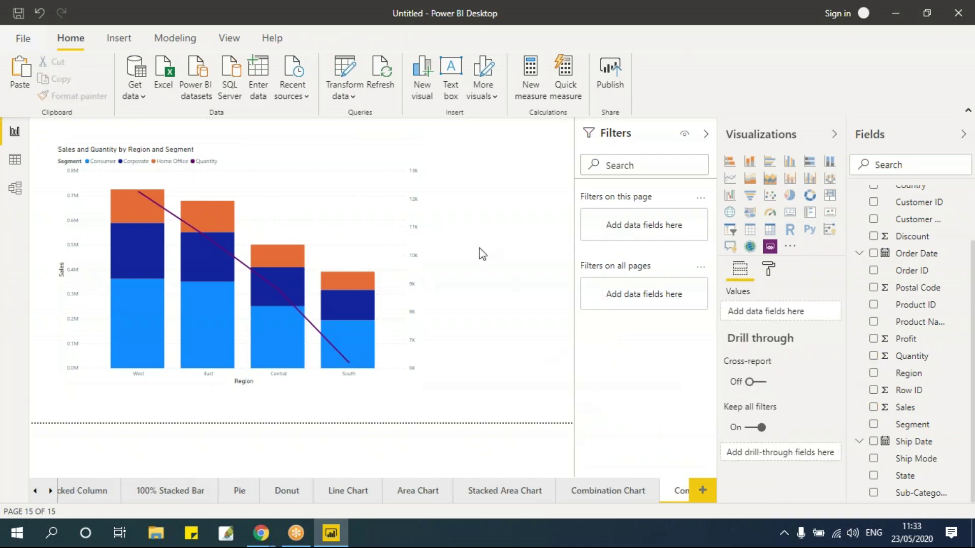
Step: Add a new report page, insert a ribbon chart, enlarge it and move it toward the middle of the canvas
left_click(706, 490)
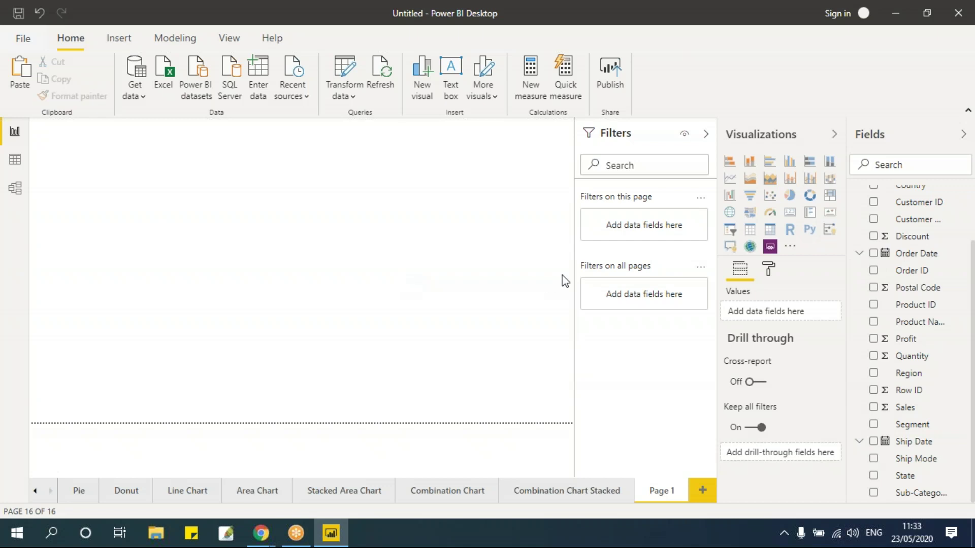
left_click(831, 179)
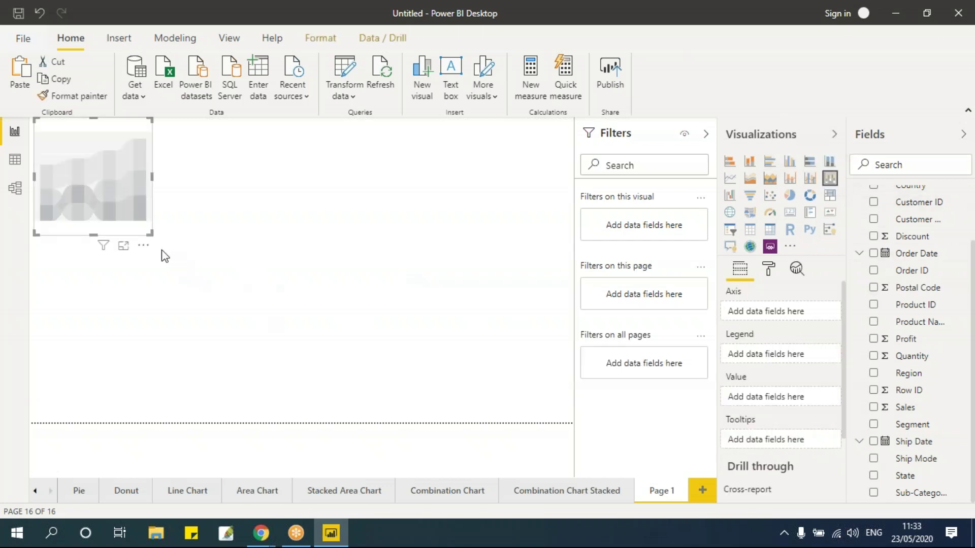
left_click_drag(150, 233, 361, 362)
left_click_drag(218, 177, 257, 159)
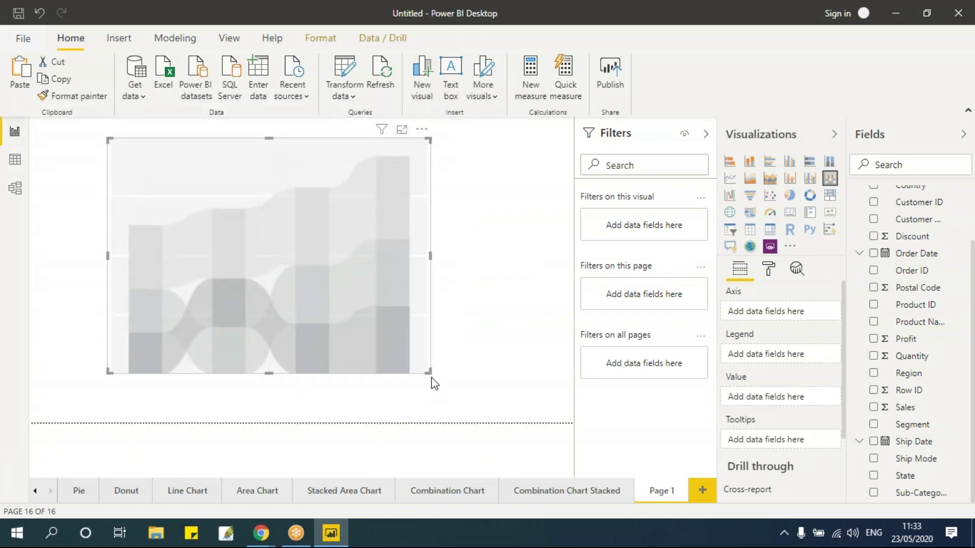
left_click_drag(430, 373, 471, 392)
left_click(475, 396)
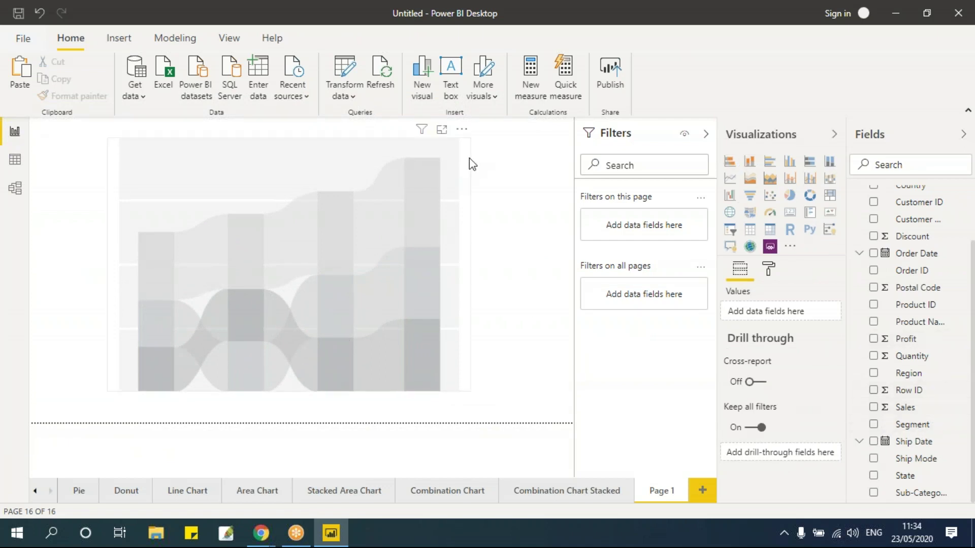
left_click(469, 158)
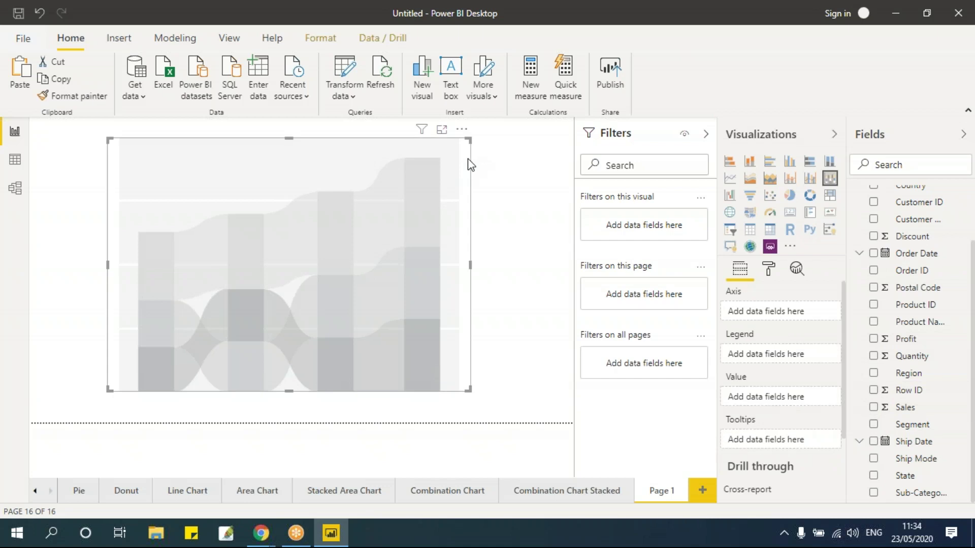
Step: Plot Sales by Sub-Category in the ribbon chart with Ship Mode as the legend, and widen the chart
left_click(873, 493)
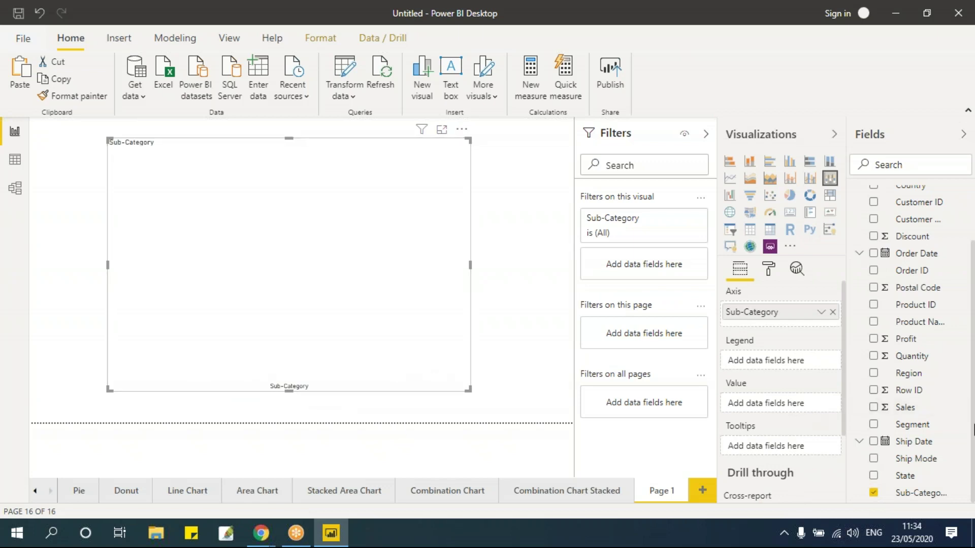
left_click(873, 408)
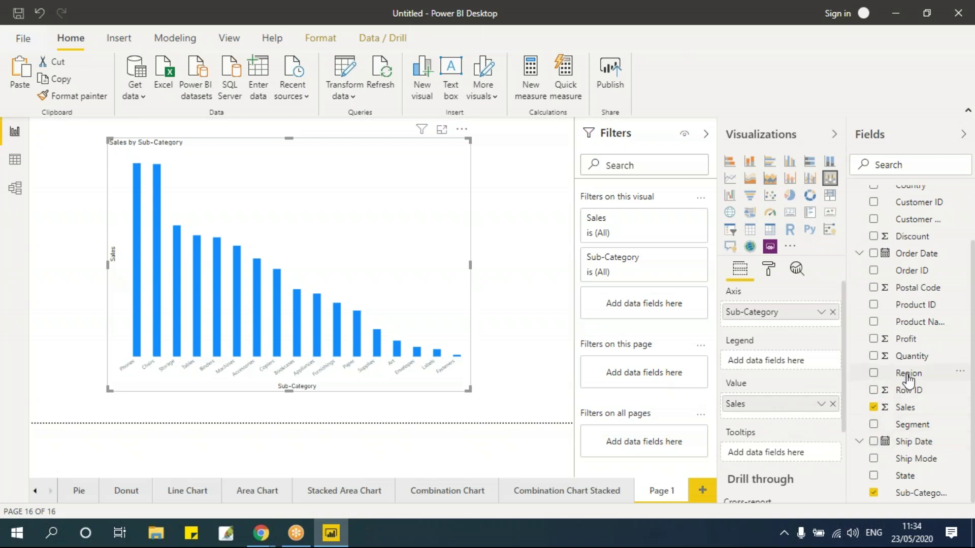
left_click_drag(920, 460, 772, 360)
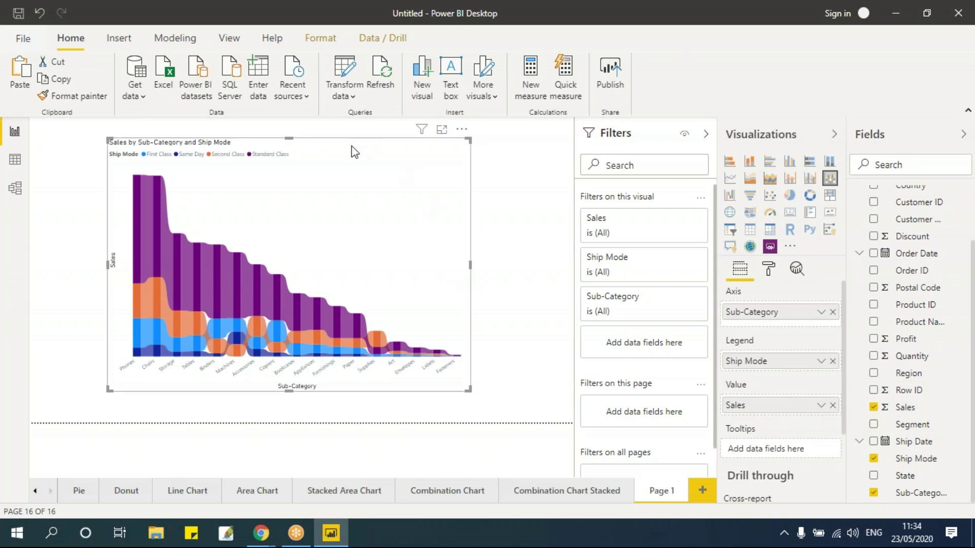
left_click_drag(355, 140, 325, 143)
left_click_drag(432, 384, 543, 387)
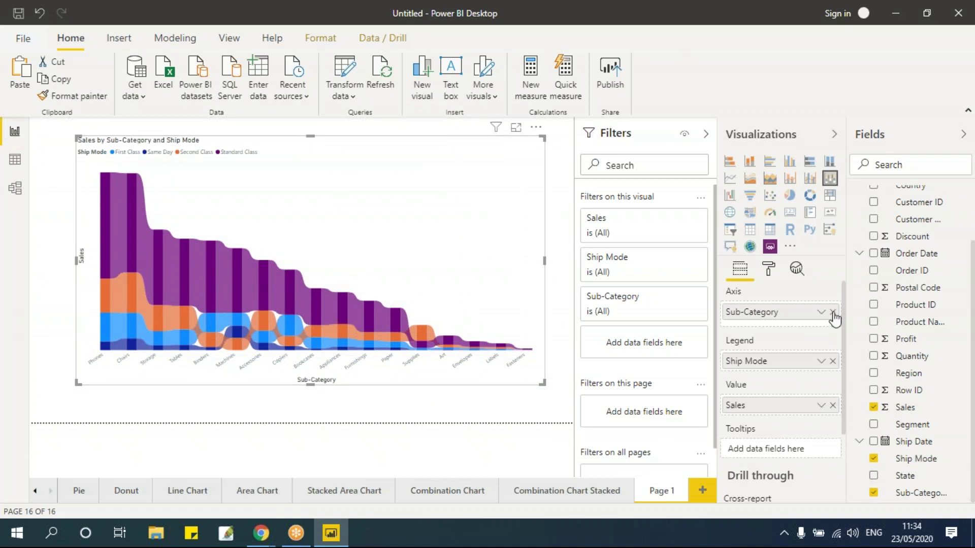
Step: Replace Sub-Category with Region on the ribbon chart's axis, and slightly reposition and enlarge the chart
left_click(833, 311)
left_click_drag(908, 375, 781, 313)
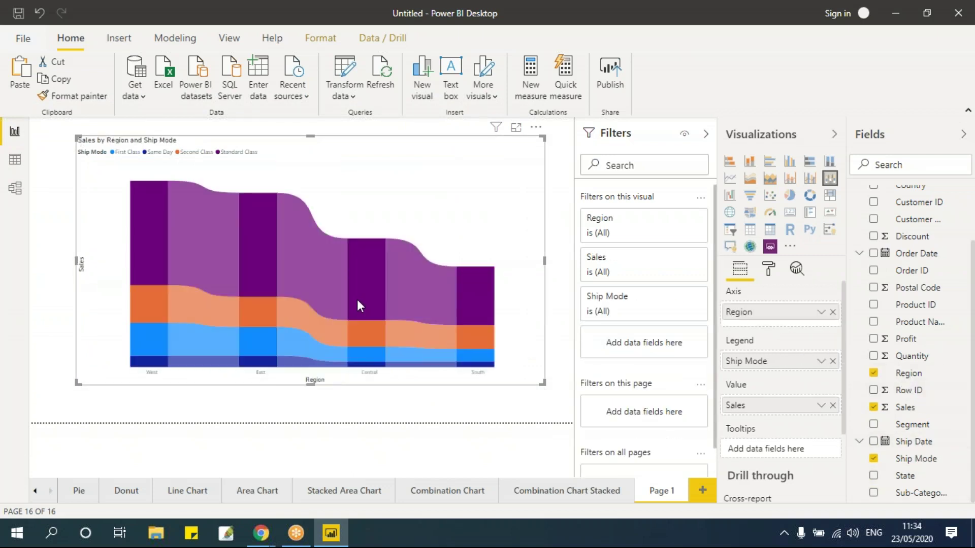
left_click_drag(284, 144, 275, 148)
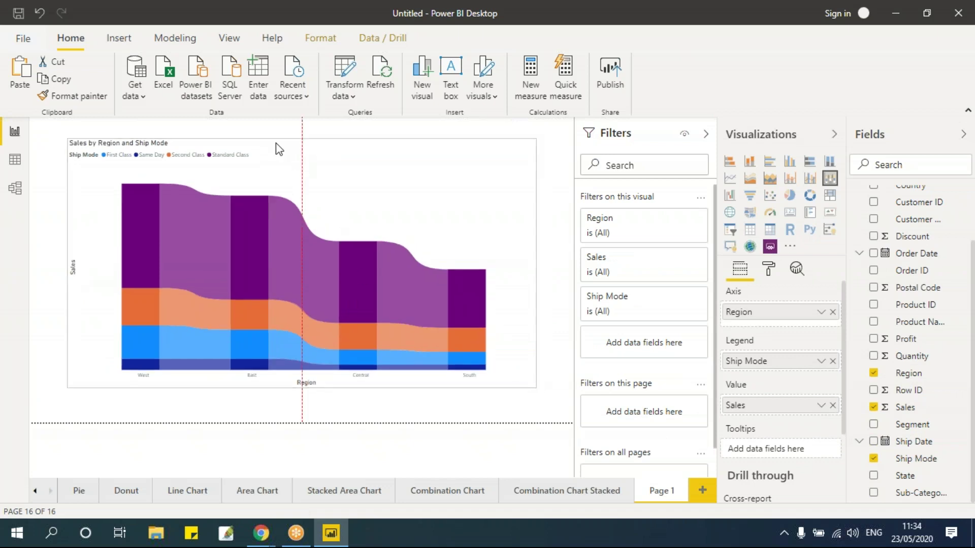
left_click_drag(534, 387, 540, 393)
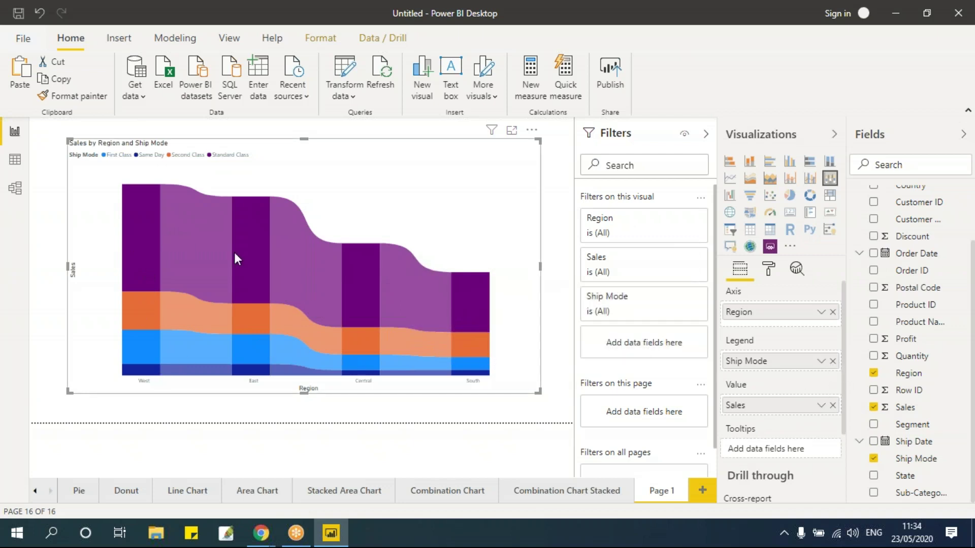
Step: Replace Ship Mode with Segment as the ribbon chart's legend and inspect the West Home Office segment and the ribbons between regions
left_click(833, 362)
left_click_drag(909, 426, 815, 382)
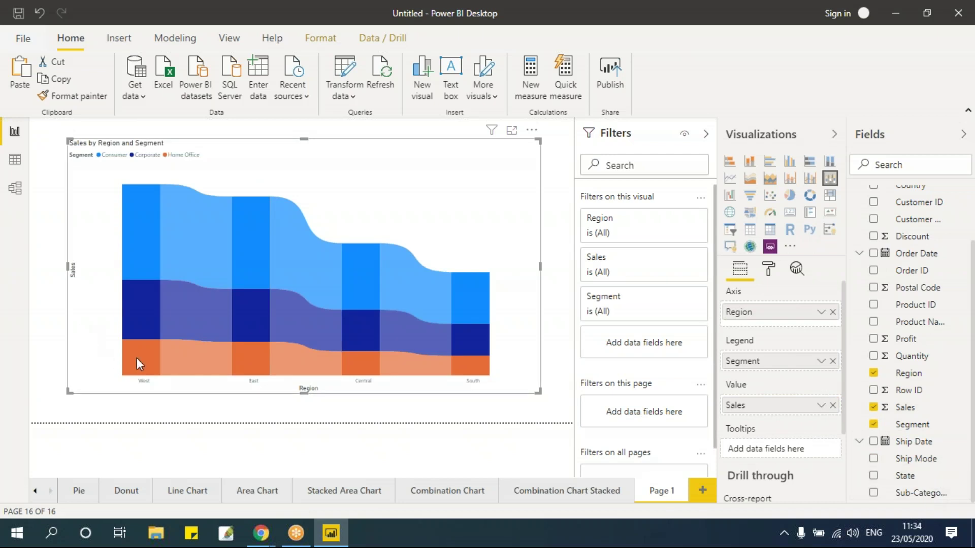
mouse_move(152, 355)
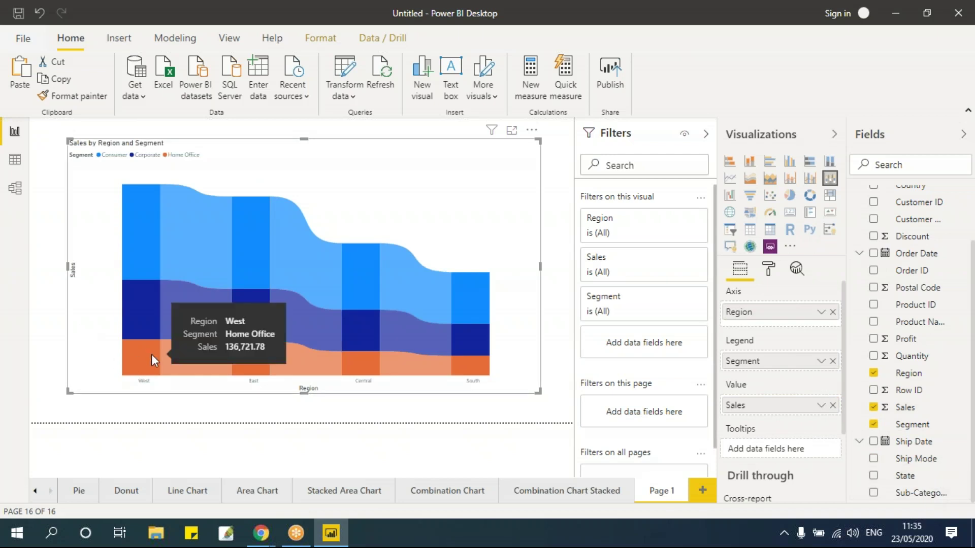
mouse_move(263, 309)
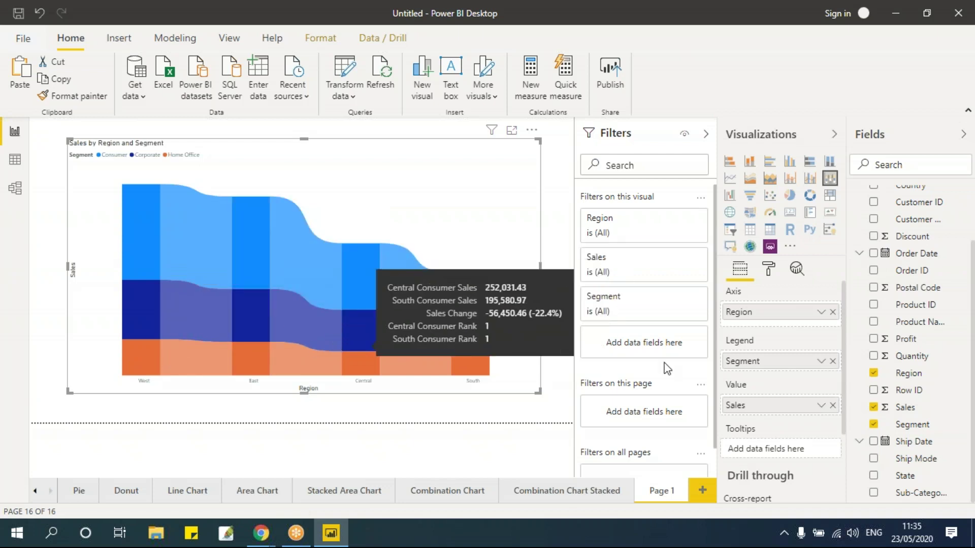
Step: Swap the ribbon chart's fields so Segment is on the axis and Region is the legend
left_click_drag(769, 312, 766, 366)
left_click(835, 367)
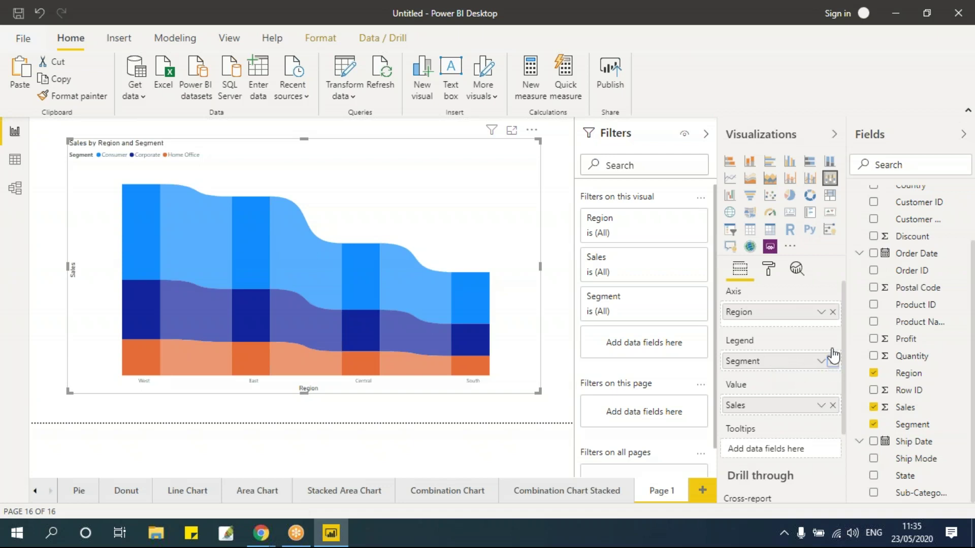
left_click(833, 312)
left_click_drag(912, 425, 761, 312)
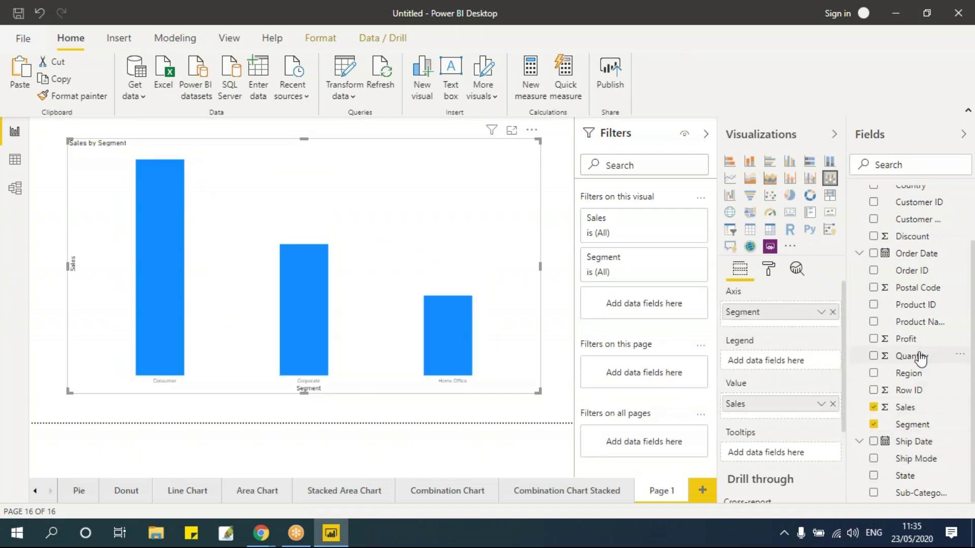
left_click_drag(919, 382, 792, 373)
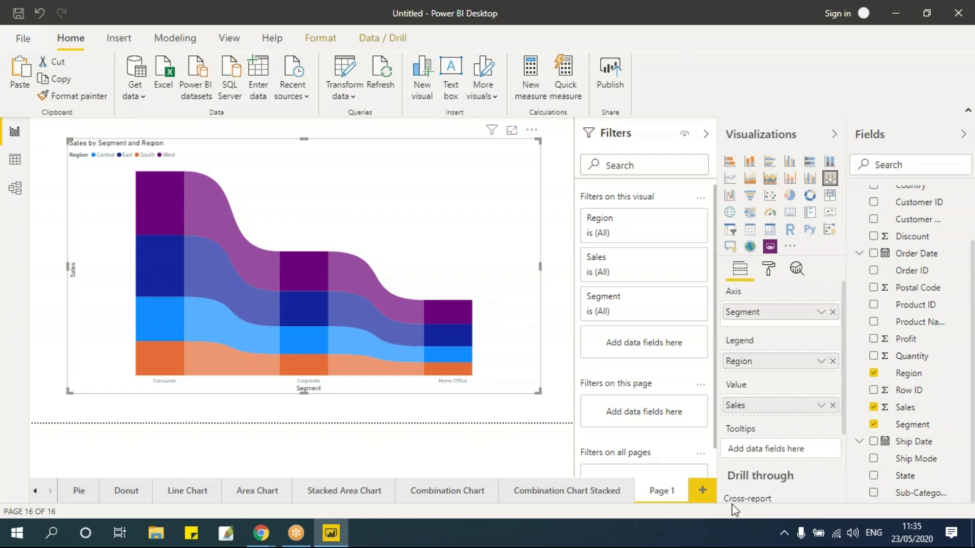
Step: Rename the ribbon chart's page as Ribbion
double_click(656, 492)
type("Ribbion")
key("Return")
Step: Add a new report page, insert a scatter chart, enlarge it and move it toward the middle of the canvas
left_click(707, 494)
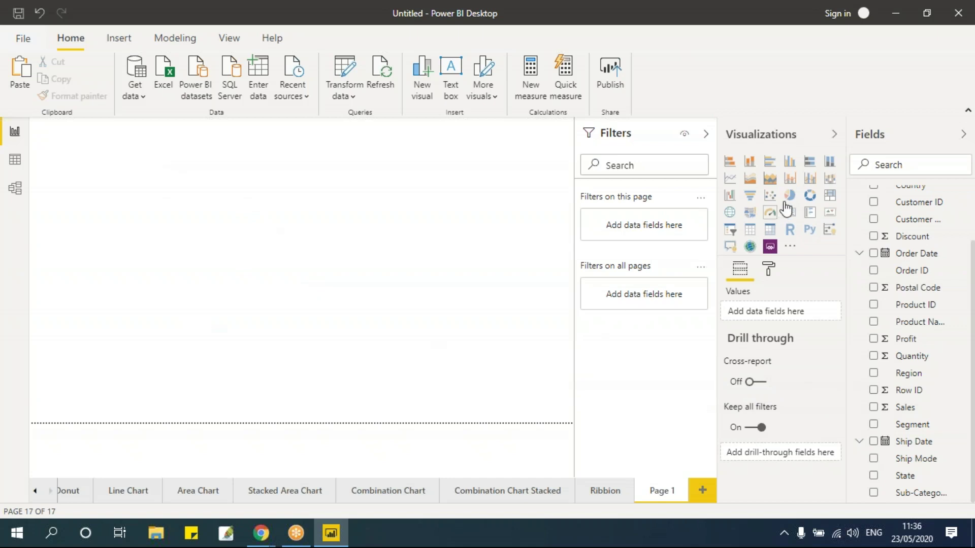
left_click(770, 197)
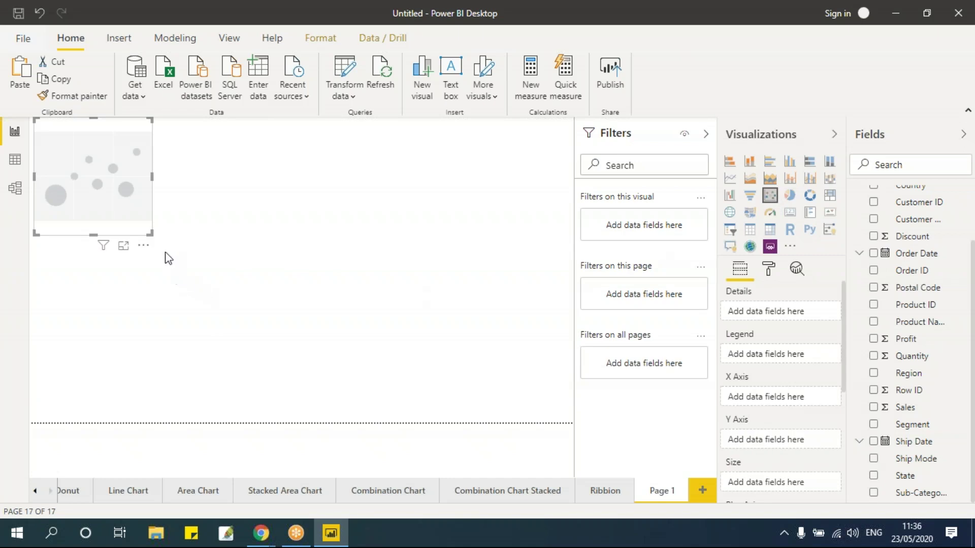
left_click_drag(152, 239, 360, 349)
left_click_drag(244, 156, 315, 160)
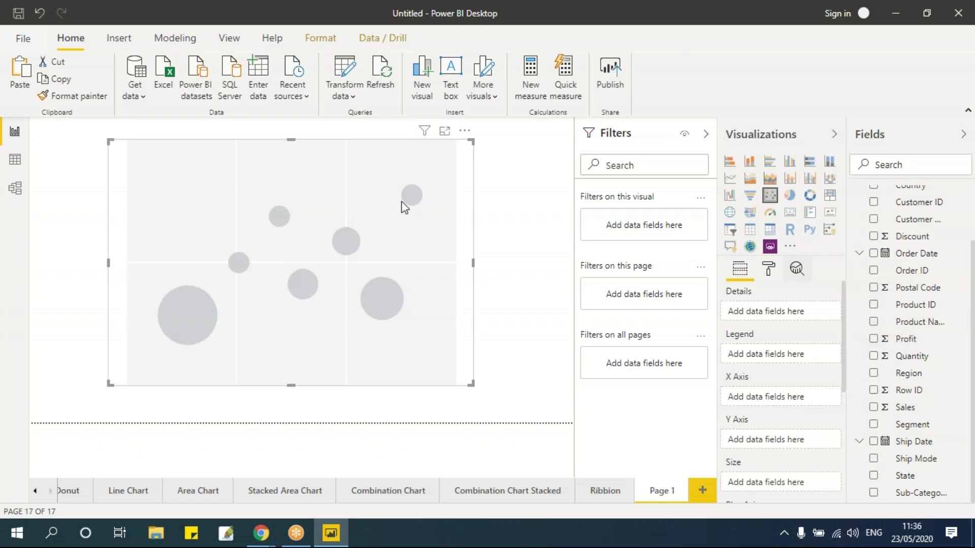
Step: Plot Profit on the X axis and Sales on the Y axis of the scatter chart, enlarge it and inspect the single point
scroll(917, 292, "up", 2)
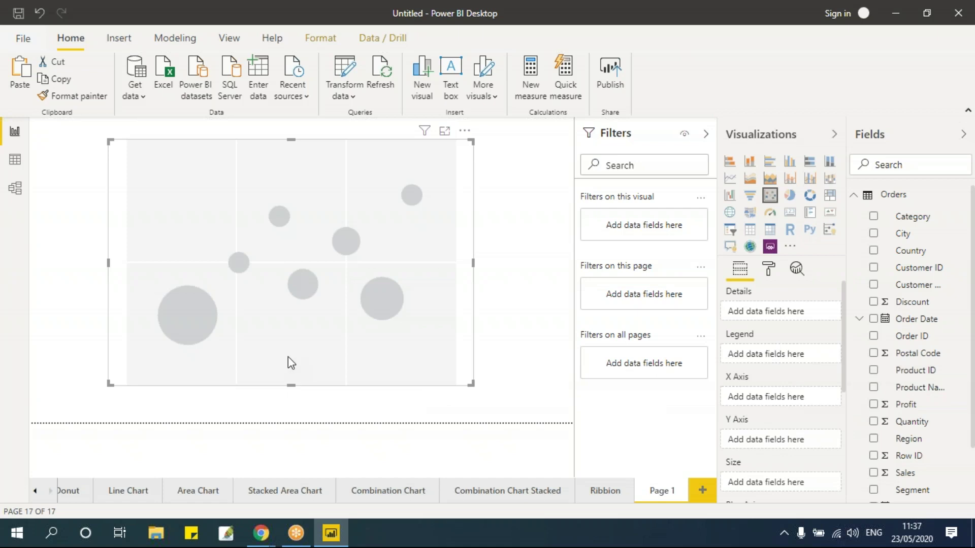
left_click(874, 405)
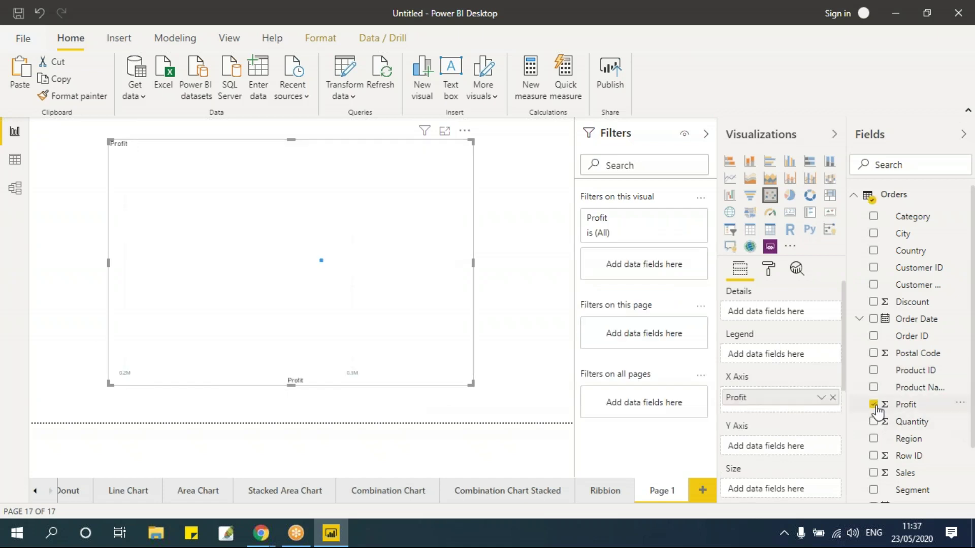
left_click(873, 473)
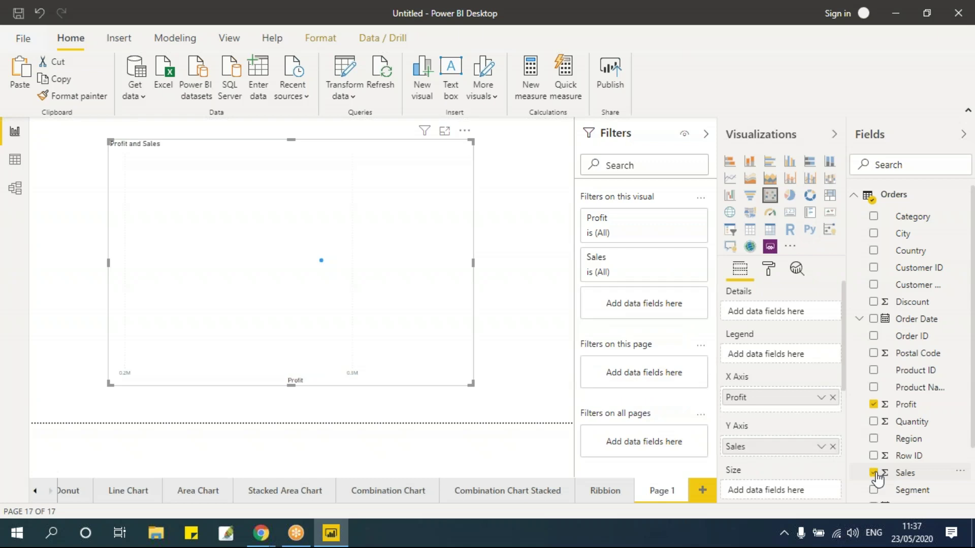
left_click_drag(193, 147, 166, 139)
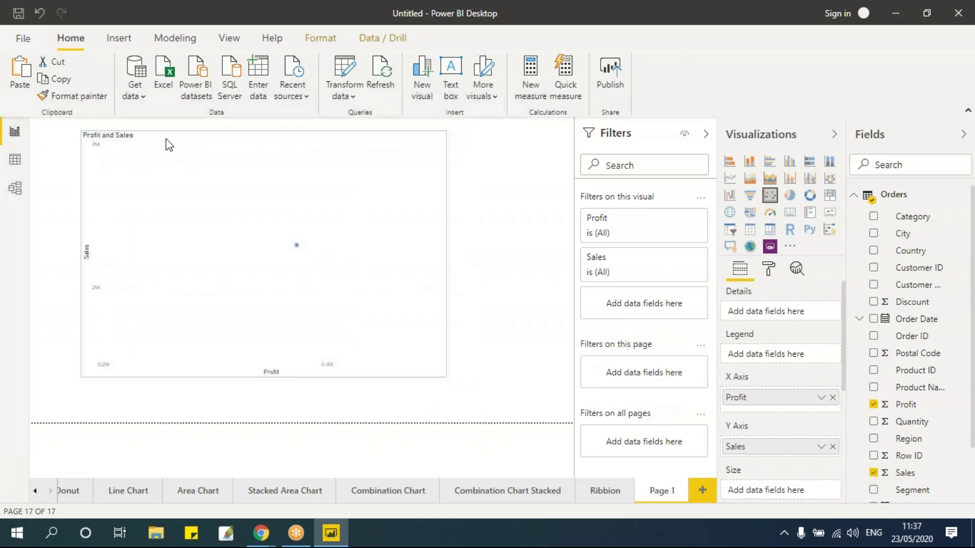
left_click_drag(447, 377, 498, 407)
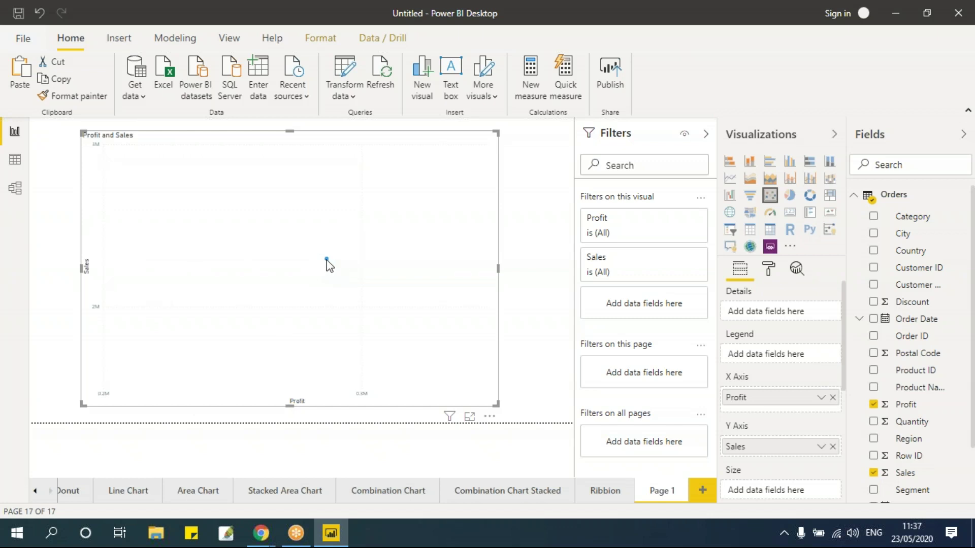
mouse_move(326, 260)
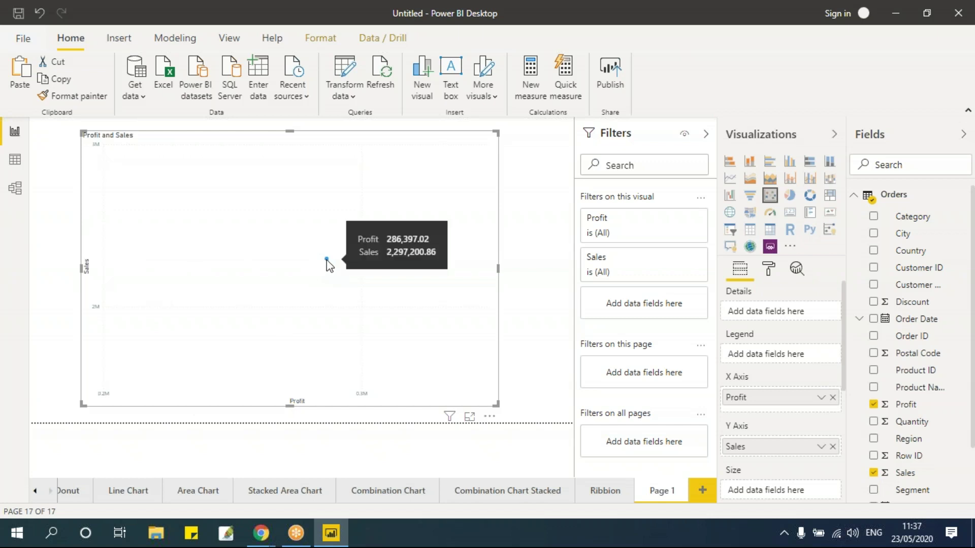
Step: Break the scatter chart's points down by Region using the details field
scroll(938, 461, "down", 1)
scroll(938, 461, "down", 3)
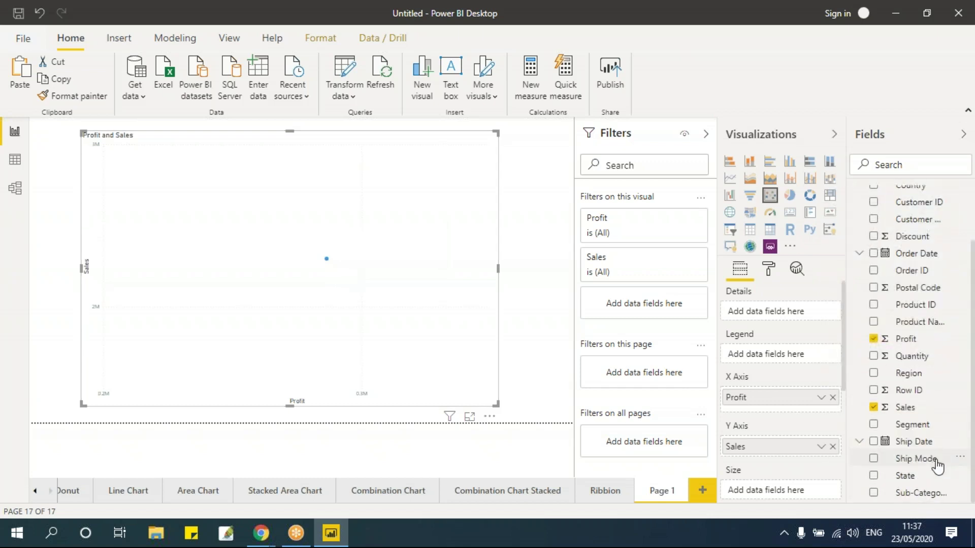
left_click(875, 375)
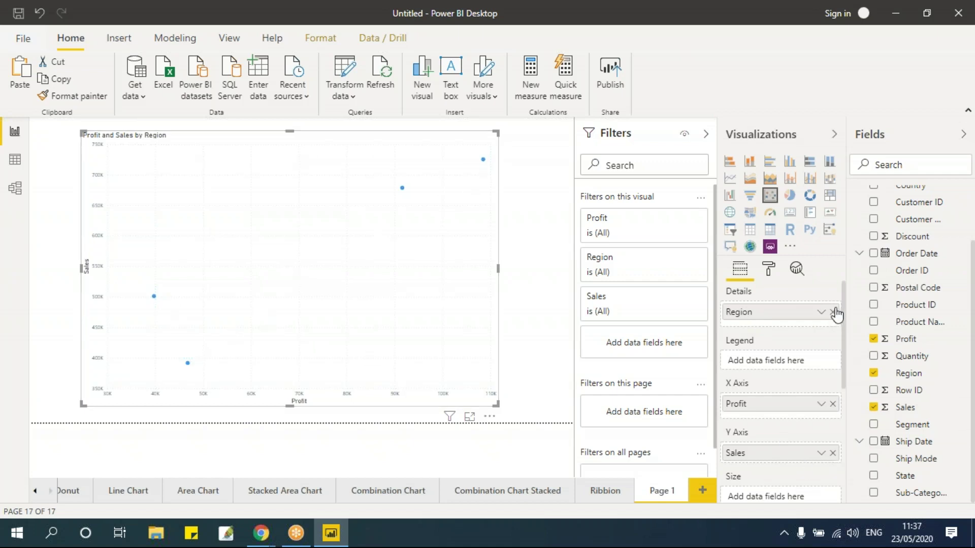
Step: Replace Region with State as the scatter chart's details and inspect the point with the highest sales
left_click(832, 311)
left_click_drag(903, 484, 768, 332)
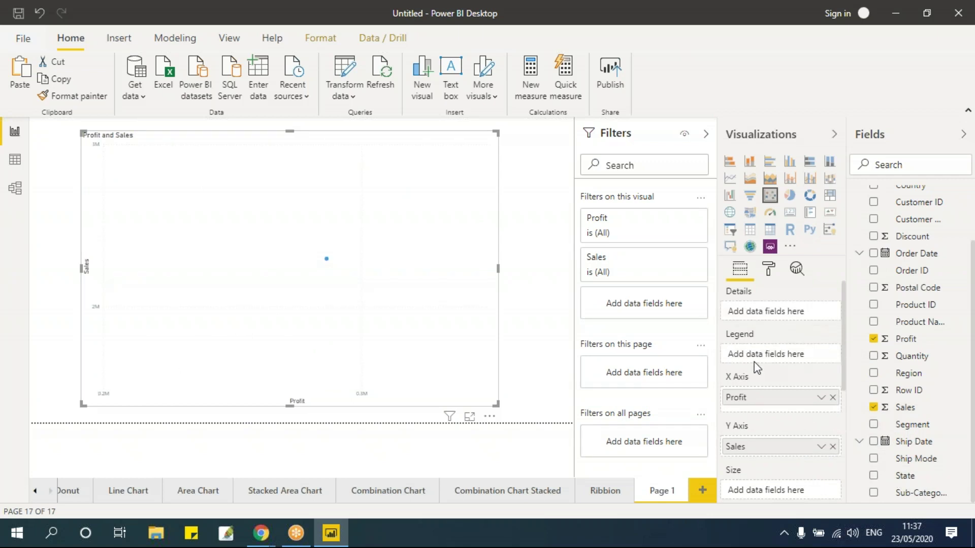
left_click(873, 477)
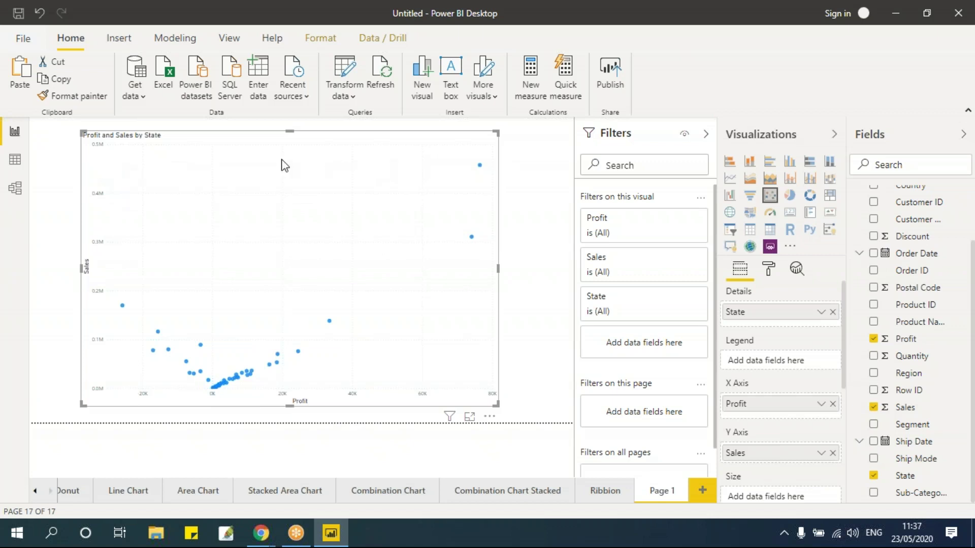
mouse_move(480, 167)
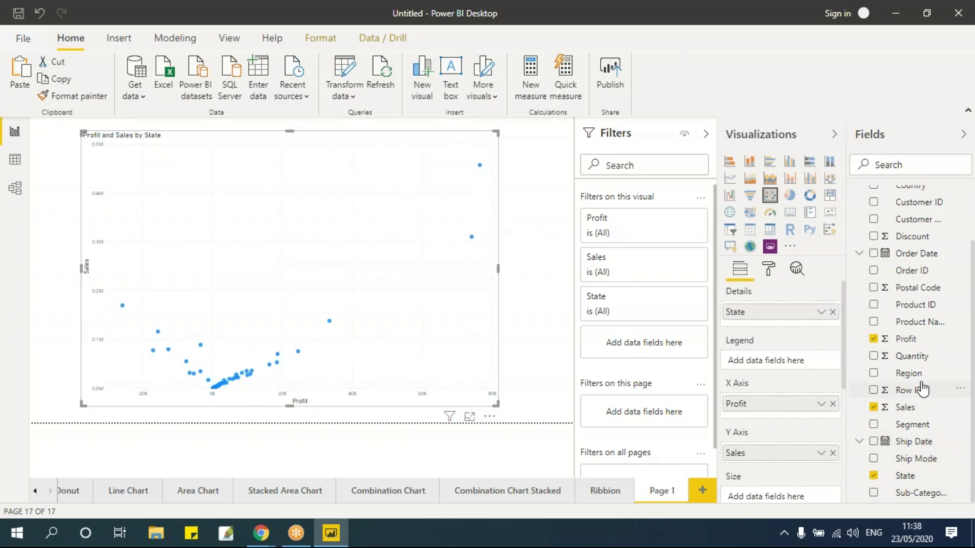
Step: Try Region as the scatter chart's legend and remove it again
left_click_drag(917, 375, 787, 363)
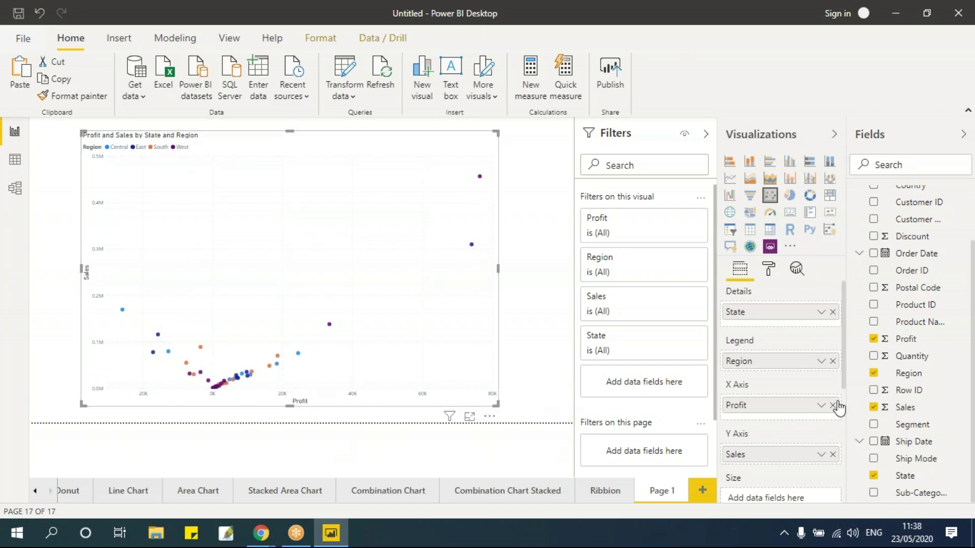
left_click(832, 361)
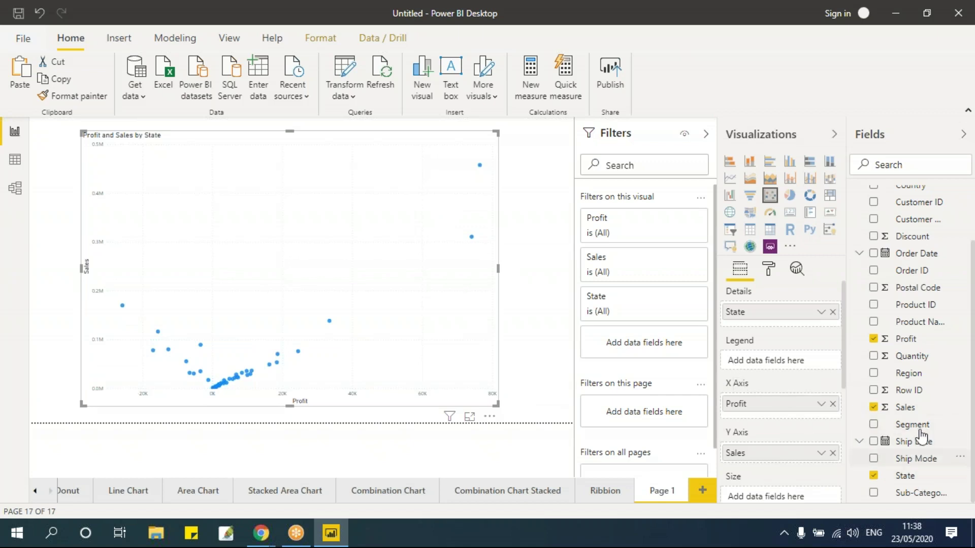
Step: Split the scatter chart's points by Segment using the legend field and rename the page Scatter
left_click_drag(919, 430, 786, 371)
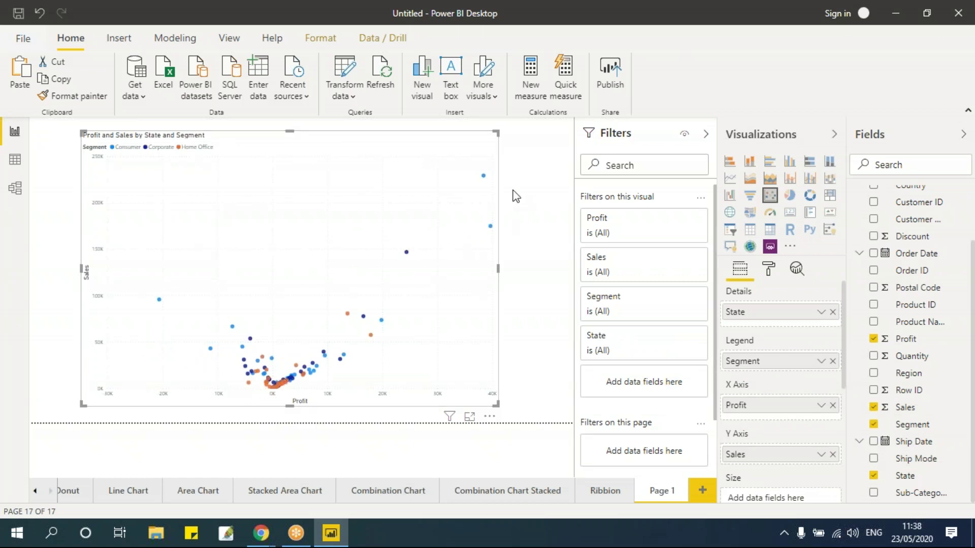
mouse_move(257, 376)
double_click(661, 490)
type("Scatter")
key("Return")
Step: Insert a card visual showing Sales on a new page, position it near the upper middle and resize it
key("ctrl+m")
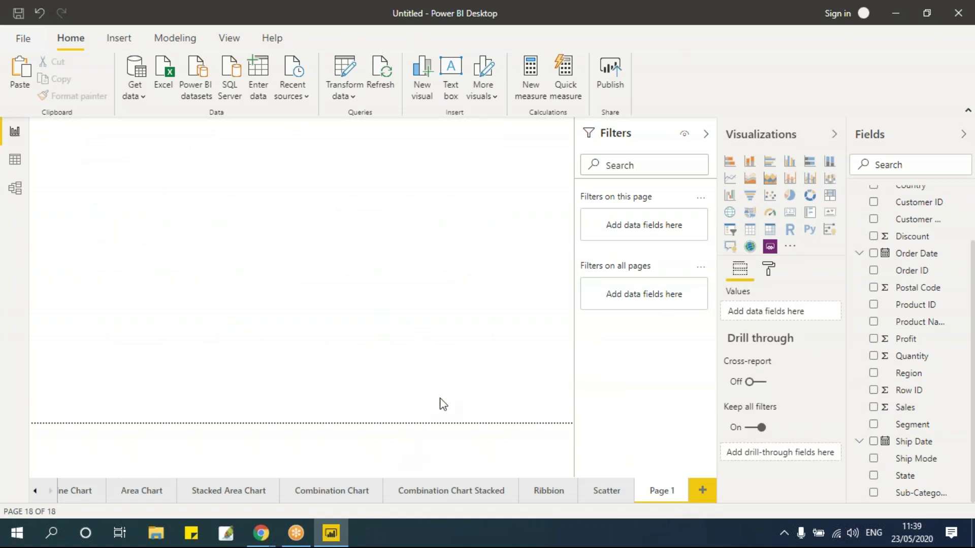
left_click(791, 216)
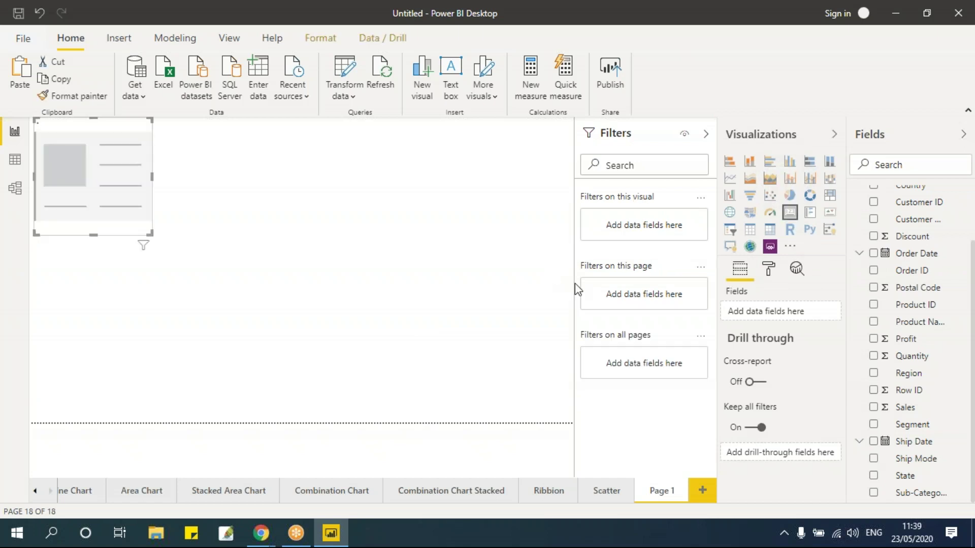
left_click_drag(102, 134, 237, 168)
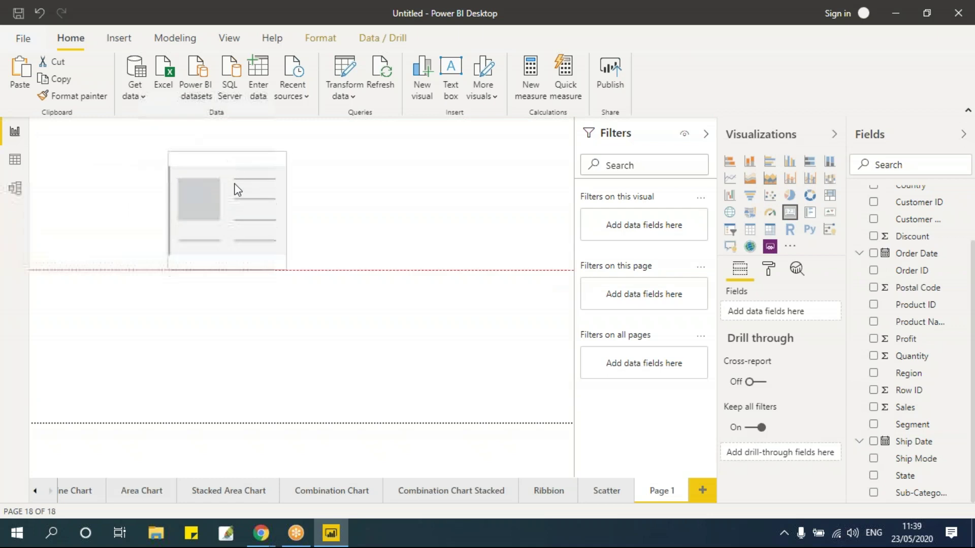
left_click_drag(285, 267, 376, 301)
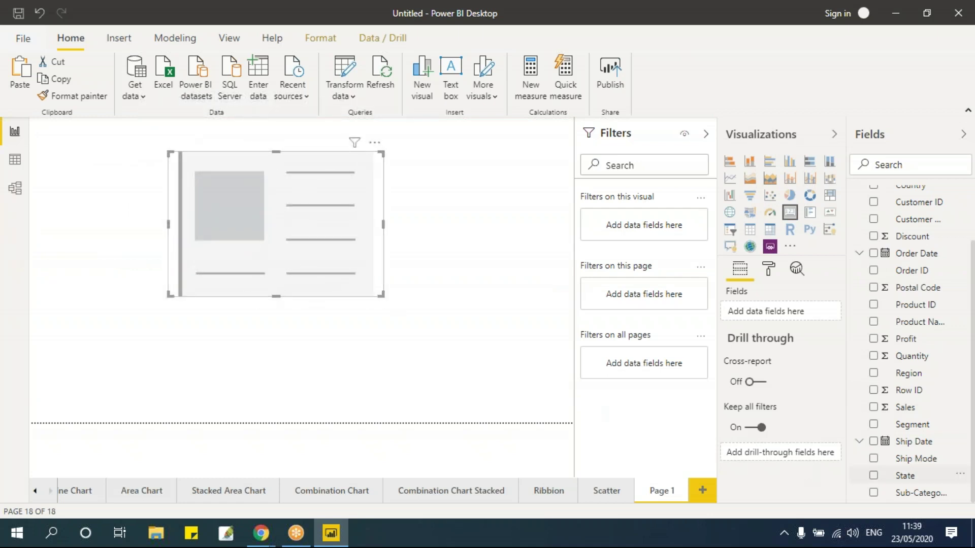
left_click(873, 407)
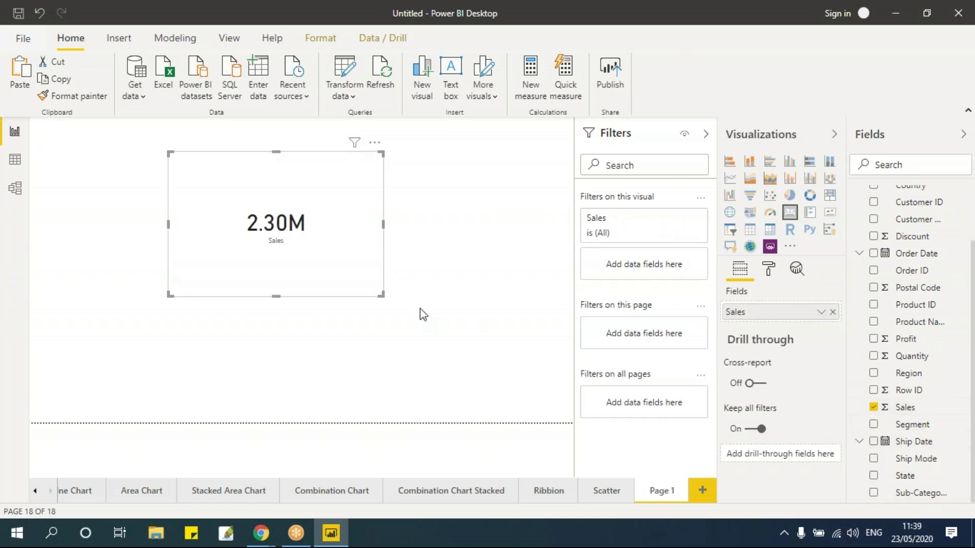
left_click_drag(388, 301, 346, 259)
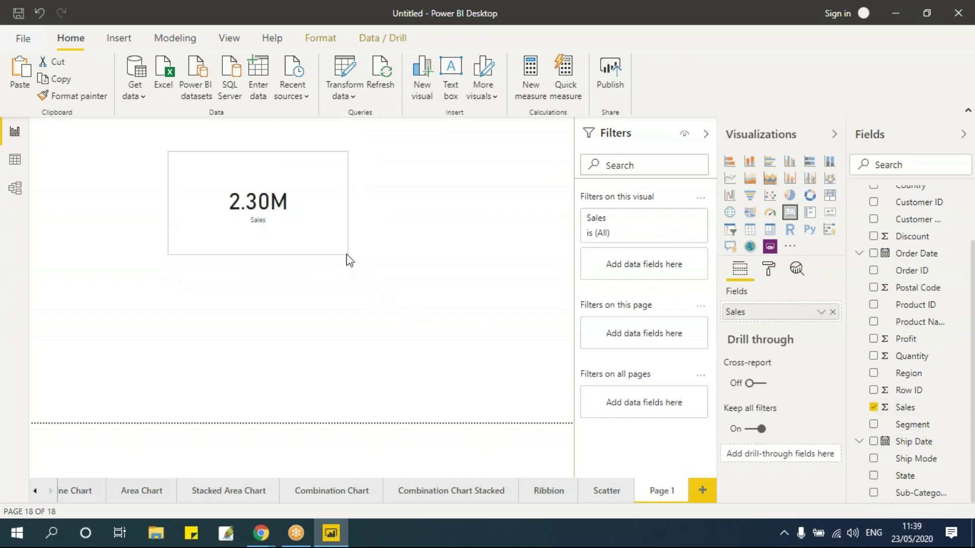
Step: Remove Sales from the card, add it back from the data fields and shrink the card further
left_click(303, 170)
left_click(832, 311)
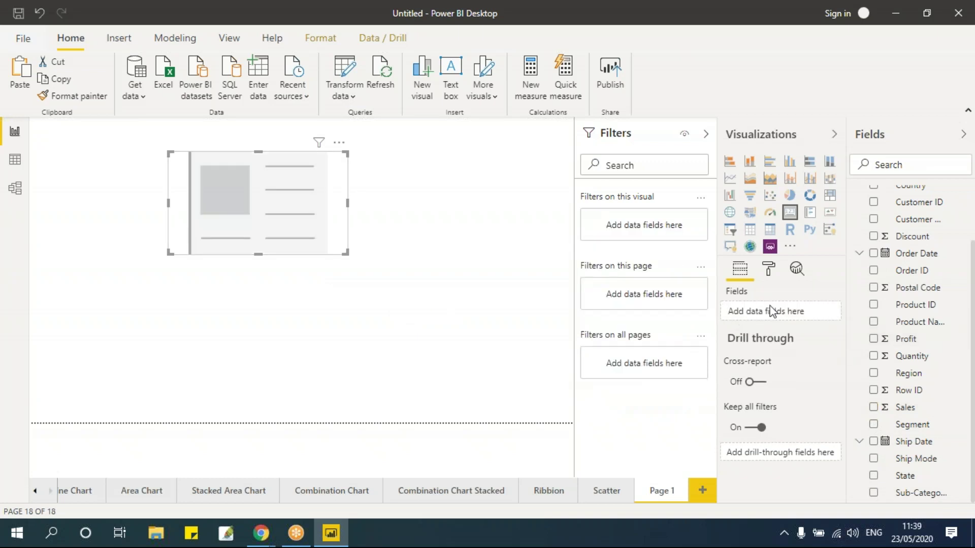
left_click_drag(908, 418, 350, 273)
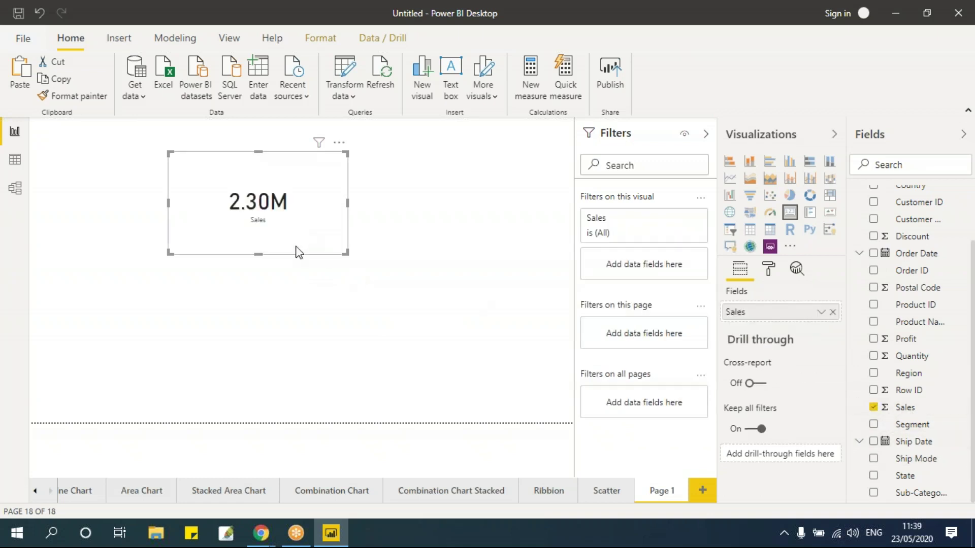
left_click(342, 256)
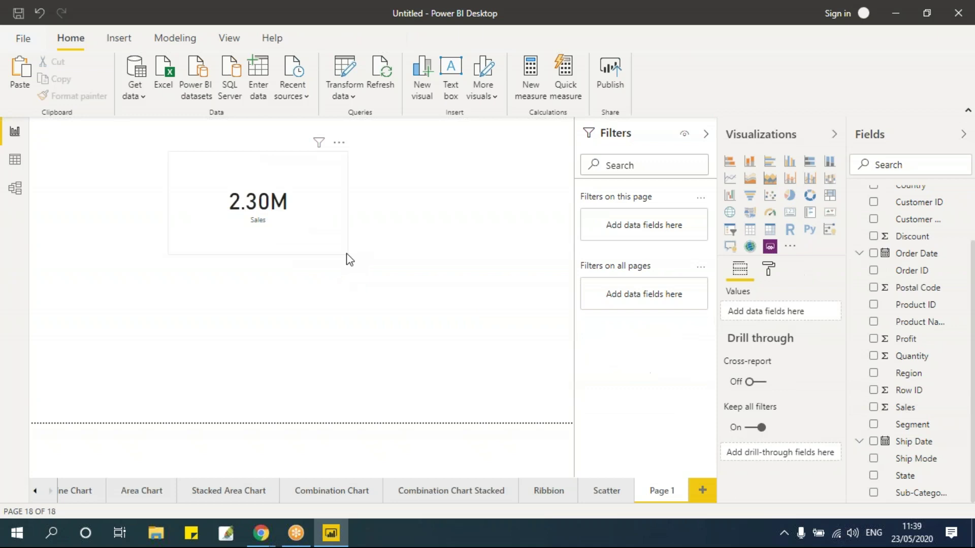
left_click(345, 253)
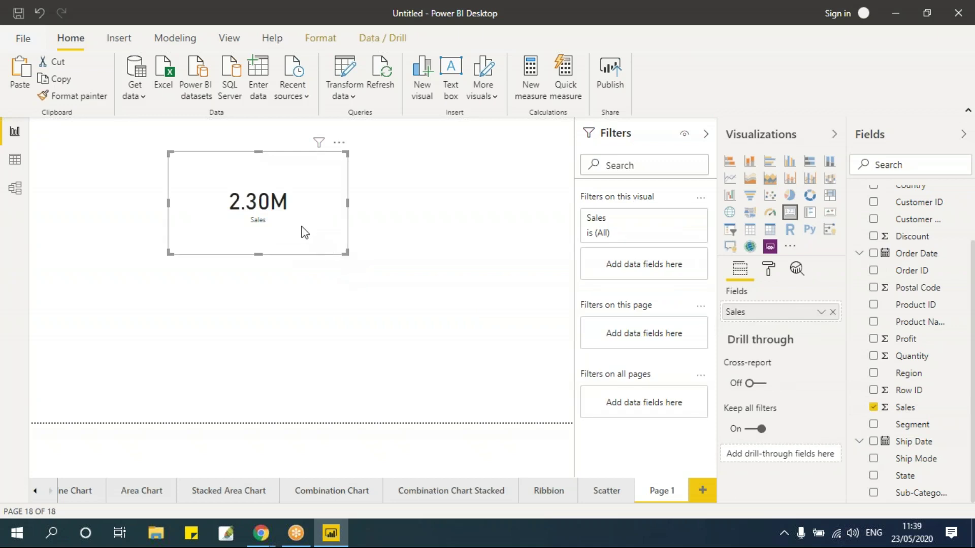
left_click(347, 258)
left_click(342, 250)
left_click_drag(348, 255, 311, 216)
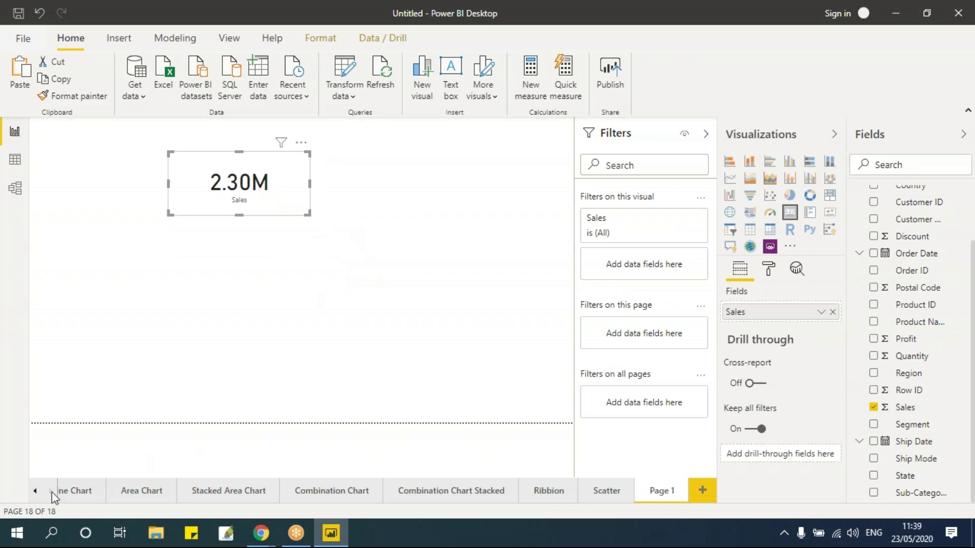
Step: Paste a copy of the Sales card onto the Donut page and place it over the donut chart's centre
left_click(35, 490)
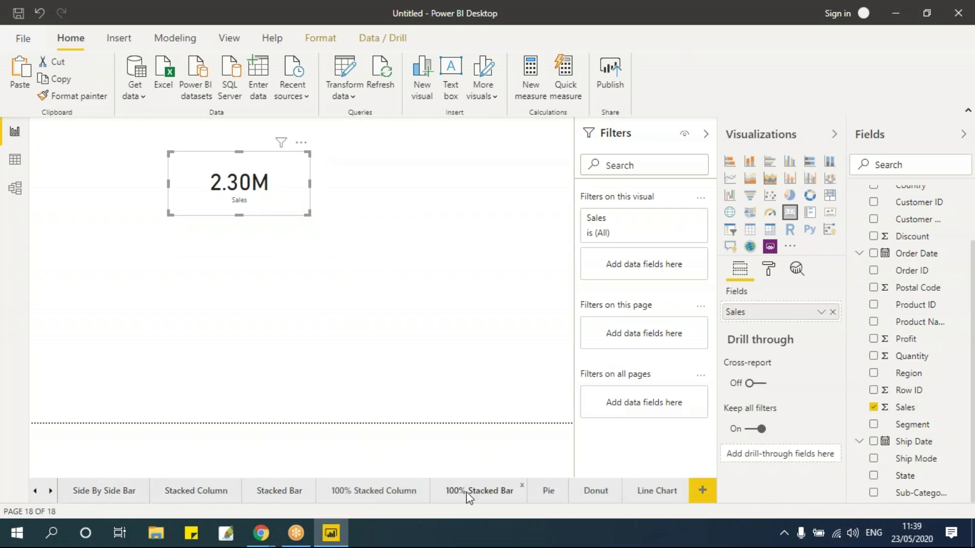
left_click(589, 495)
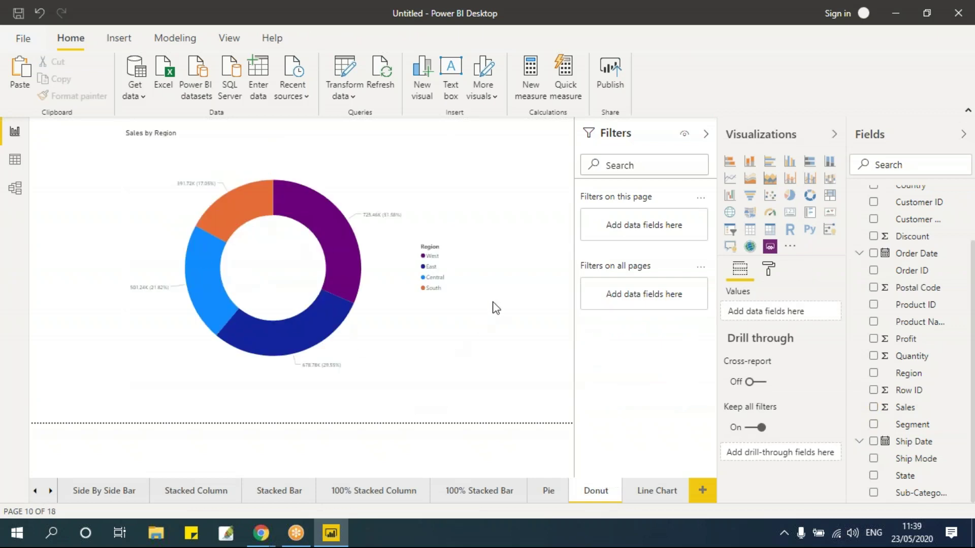
key("ctrl+v")
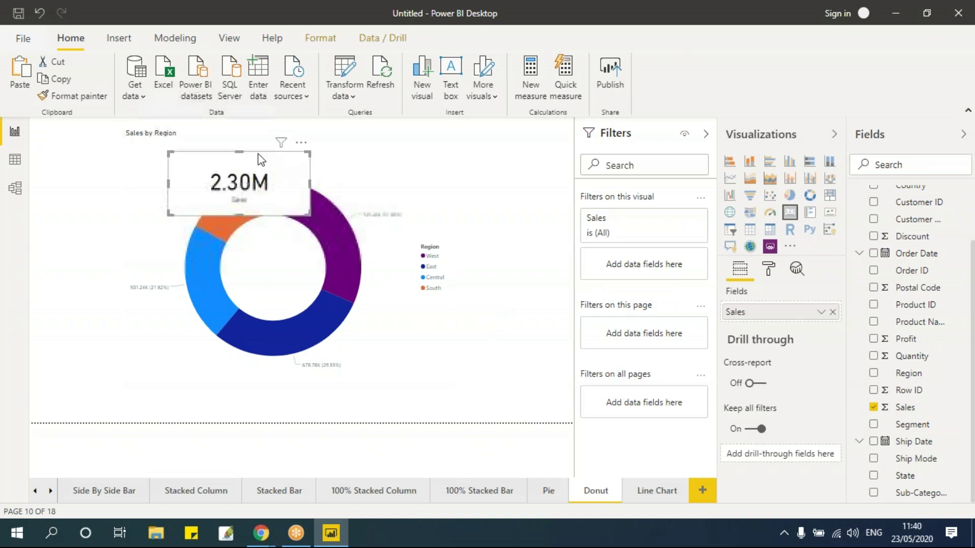
left_click_drag(261, 159, 289, 246)
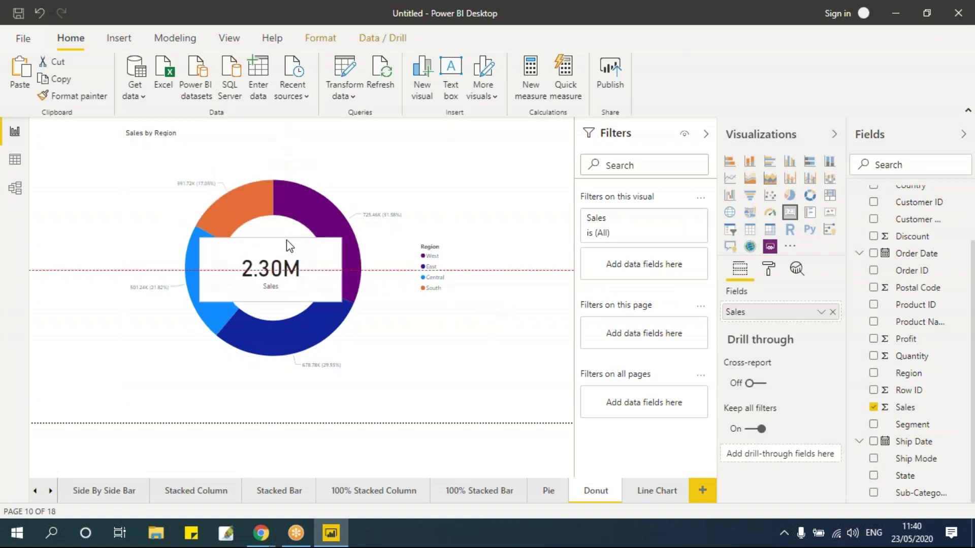
left_click(526, 340)
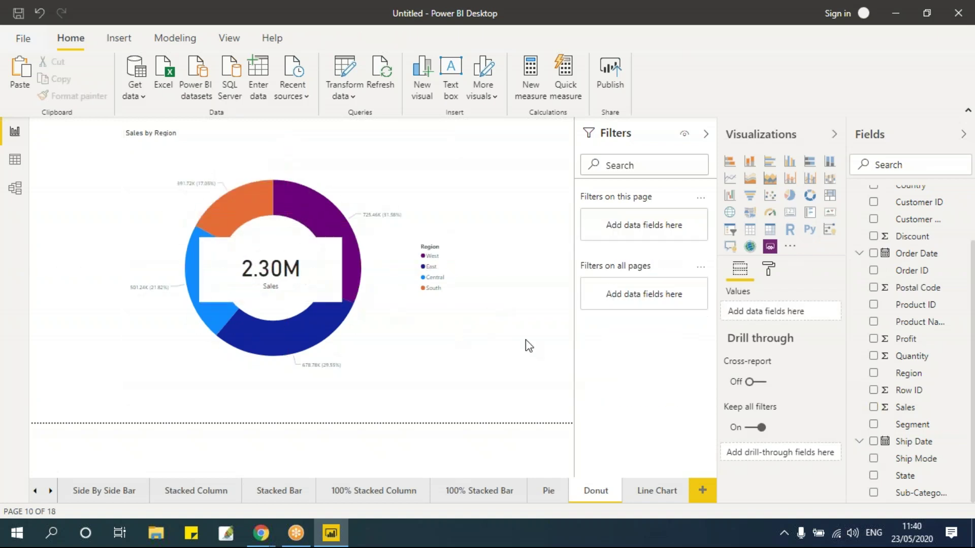
Step: Shrink the pasted Sales card from both sides to fit inside the donut's hole
left_click(204, 303)
left_click_drag(204, 302, 237, 293)
left_click_drag(333, 298, 289, 253)
left_click(505, 331)
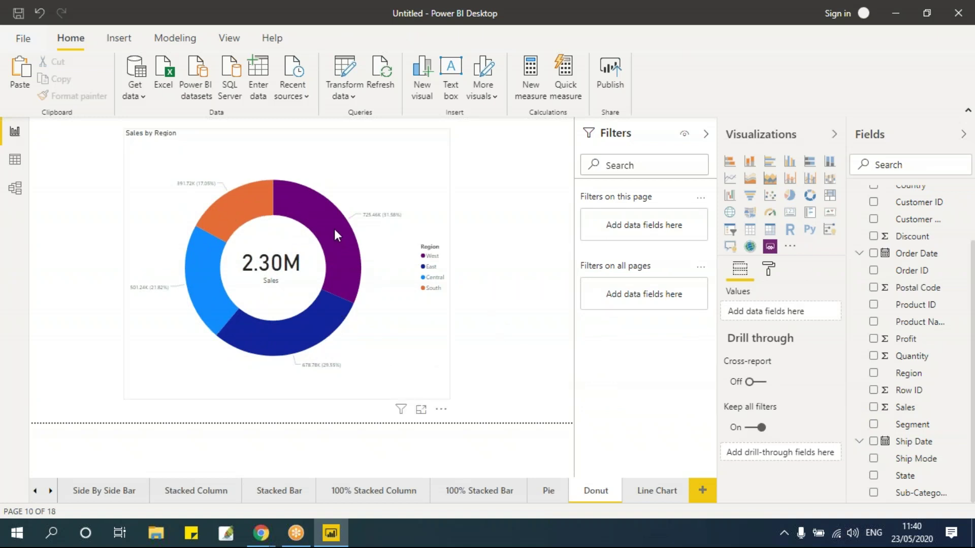
Step: Inspect the donut's West slice, highlight it and clear the highlight again
mouse_move(334, 229)
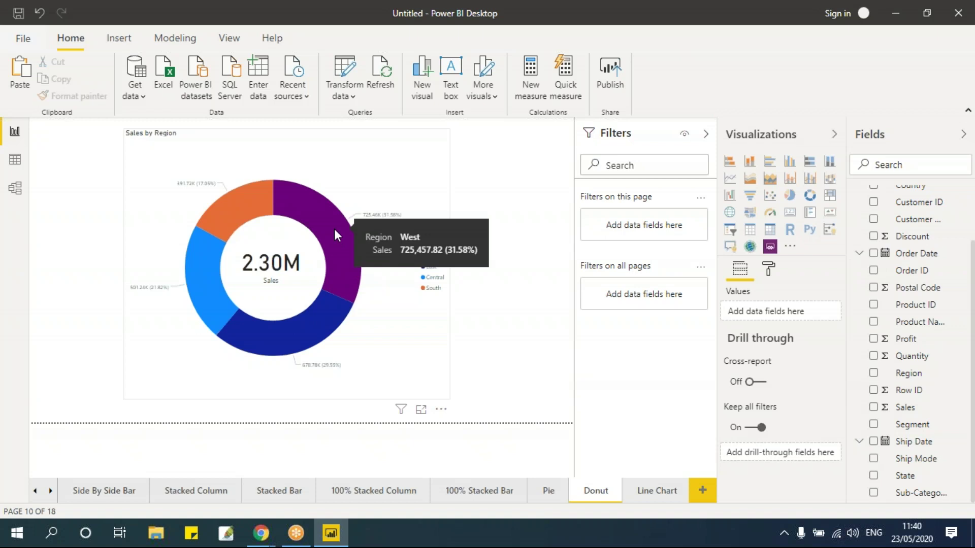
left_click(335, 229)
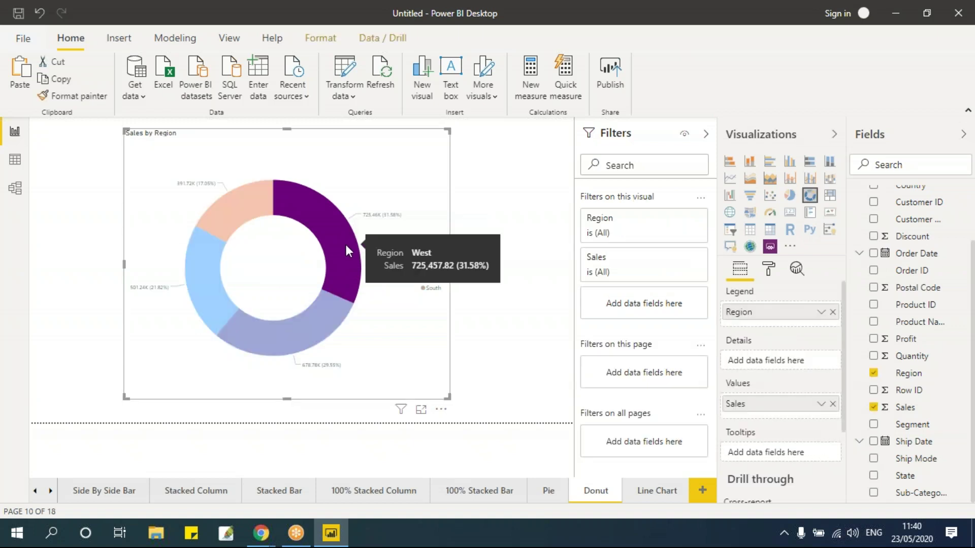
left_click(345, 242)
left_click(335, 212)
left_click(358, 142)
right_click(358, 137)
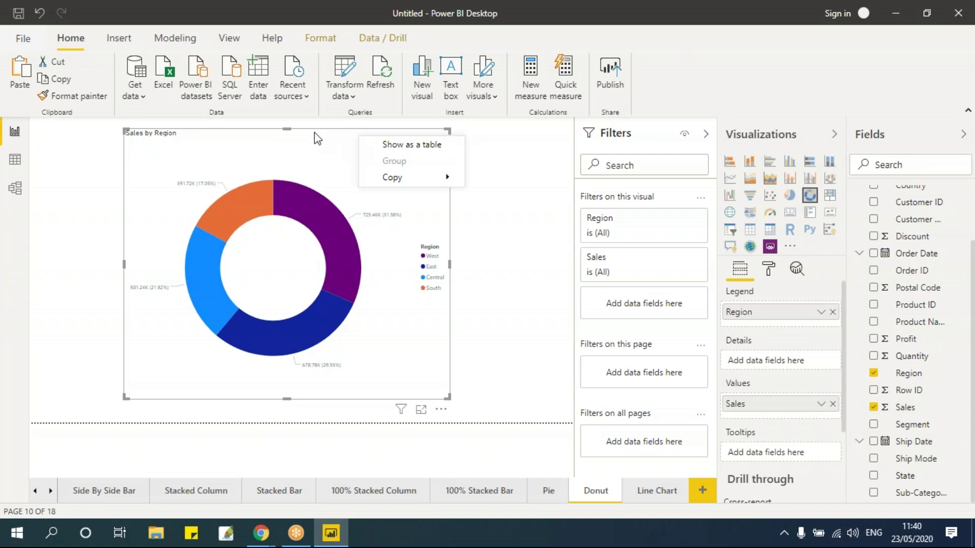
left_click(525, 211)
left_click(300, 267)
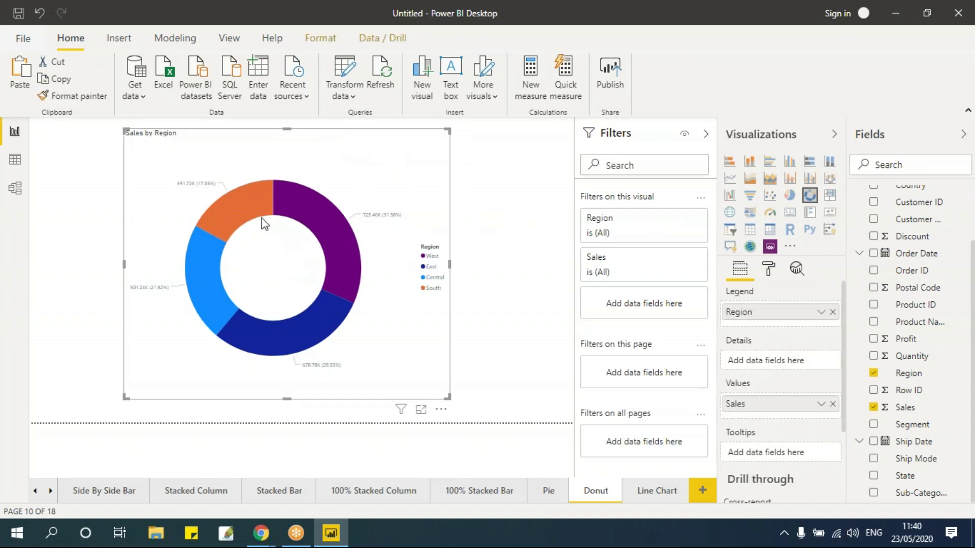
Step: Select the South and Central slices of the donut in turn to check how the Sales card responds
left_click(254, 201)
left_click(283, 294)
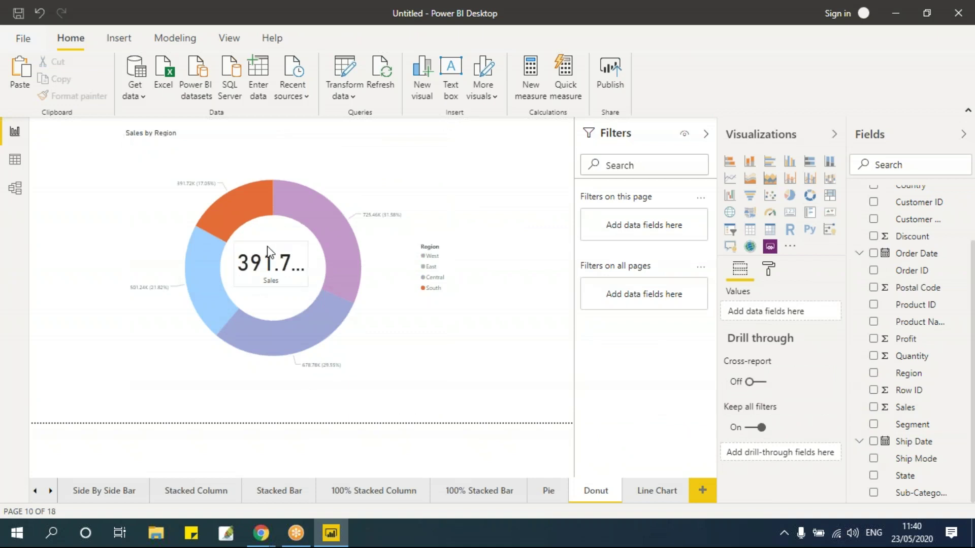
mouse_move(303, 268)
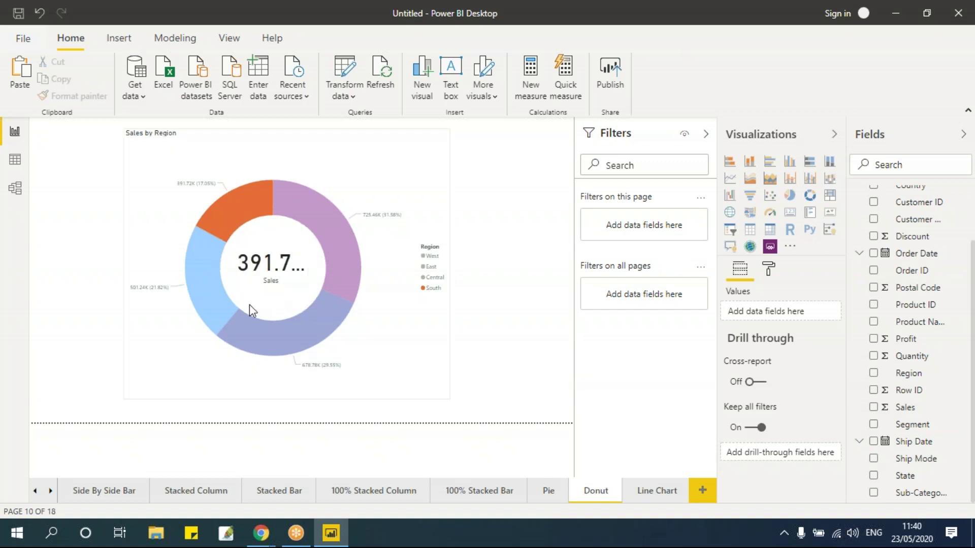
left_click(212, 282)
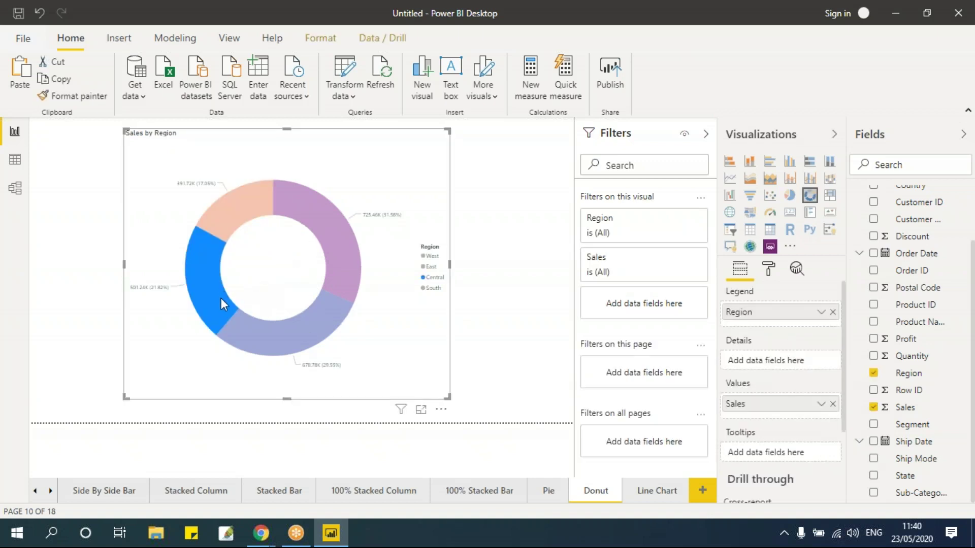
left_click(498, 333)
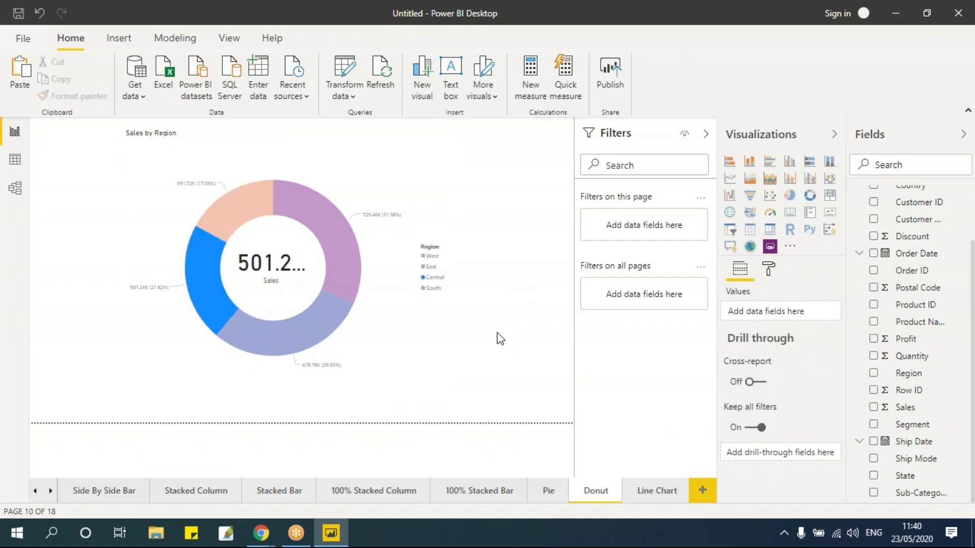
Step: Replace the card in the donut with a new card showing Sales, sized to fit inside the hole
left_click(275, 259)
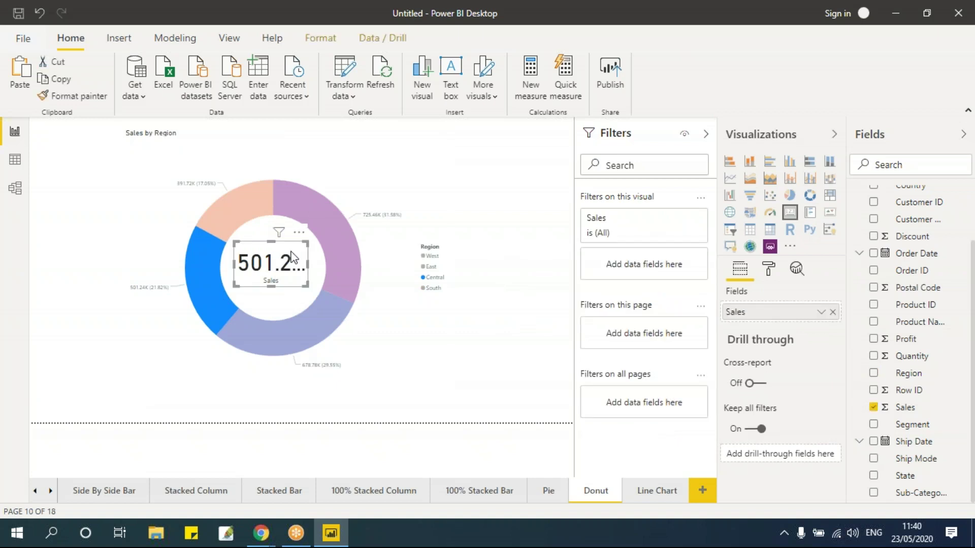
key("Delete")
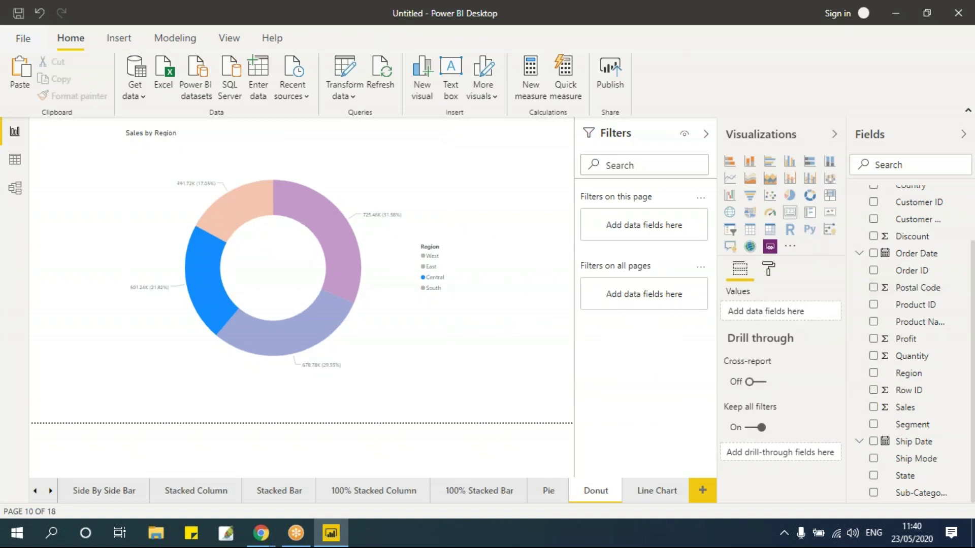
left_click(790, 212)
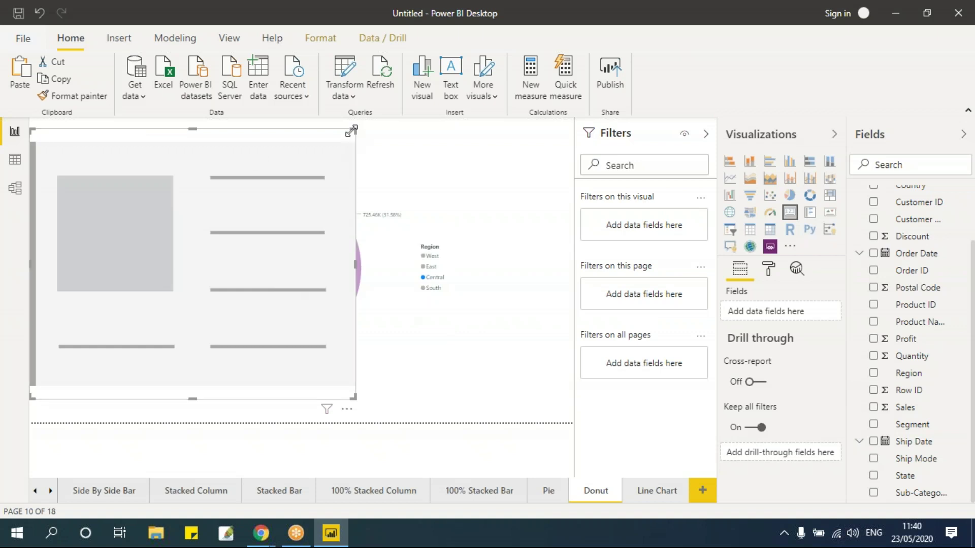
left_click_drag(271, 214, 315, 262)
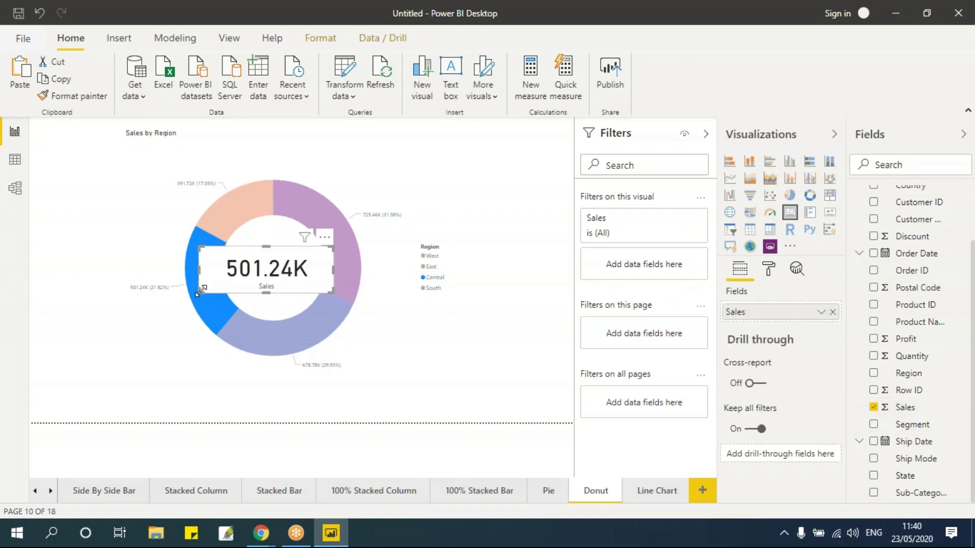
left_click_drag(225, 283, 242, 281)
left_click_drag(337, 283, 309, 280)
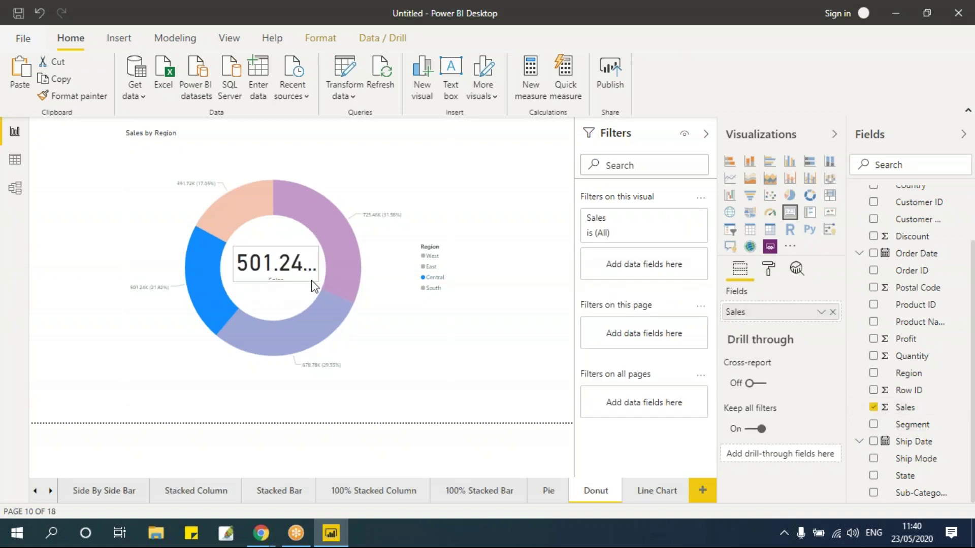
left_click(544, 333)
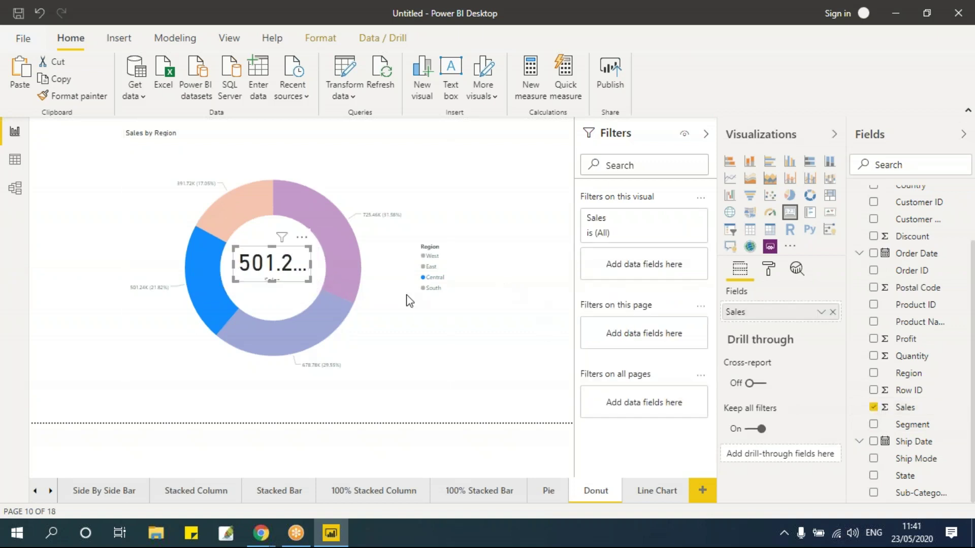
Step: Filter the card by the donut's East slice and enlarge the card slightly to fit its Sales label
left_click(333, 324)
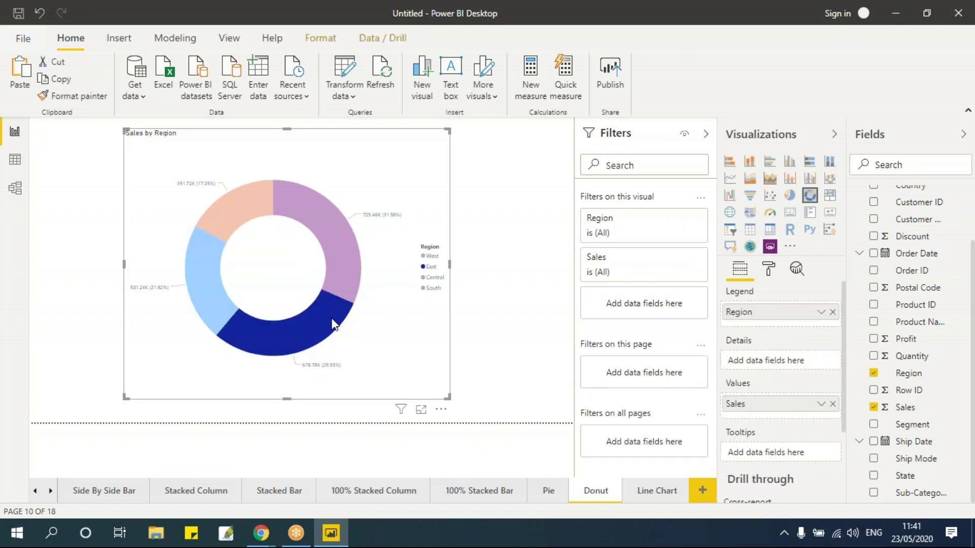
left_click(509, 311)
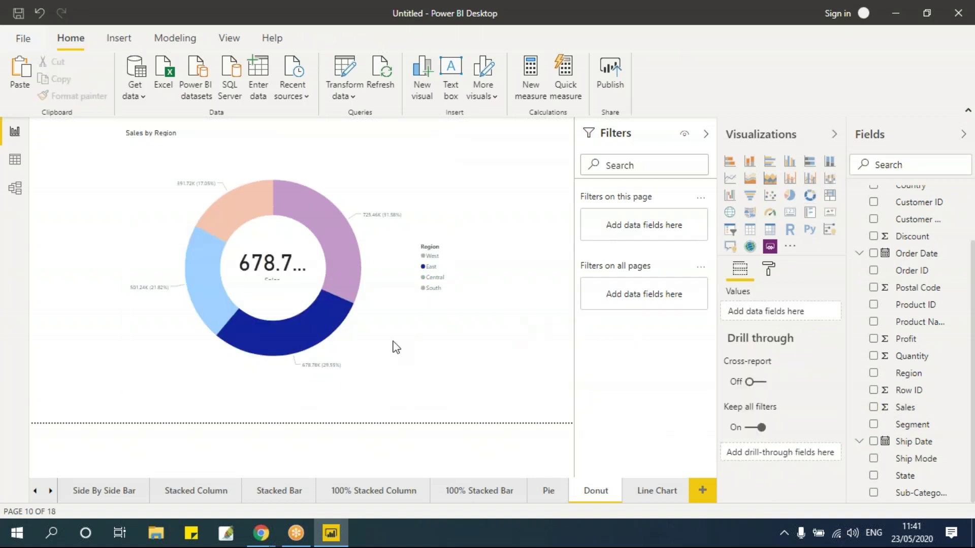
left_click(307, 282)
left_click_drag(308, 282, 312, 291)
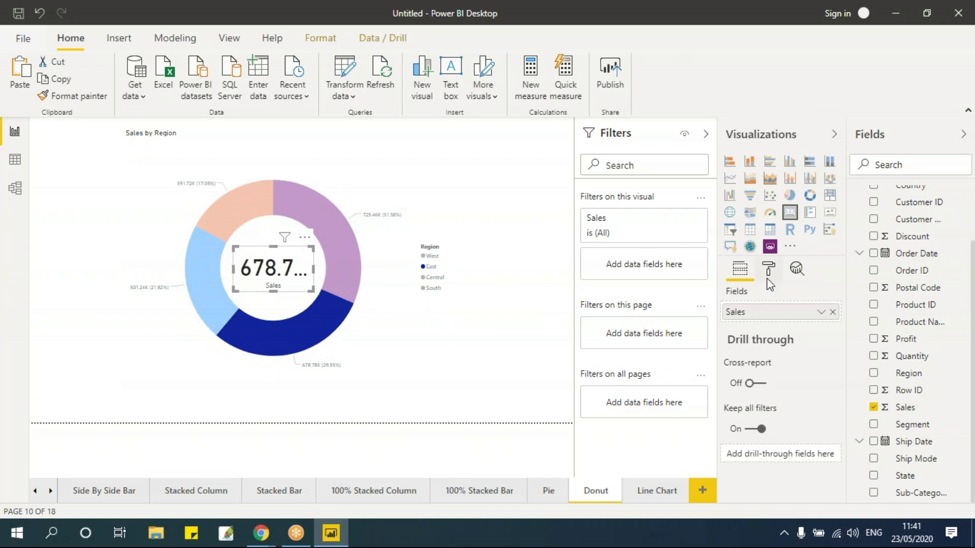
Step: Filter the Sales card by the donut's West and South slices in turn
left_click(319, 216)
left_click(501, 245)
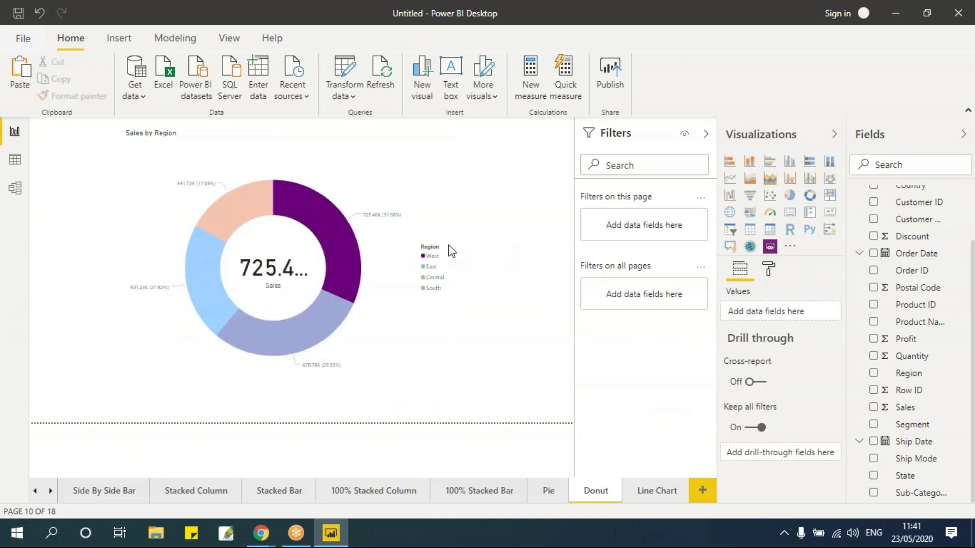
left_click(231, 208)
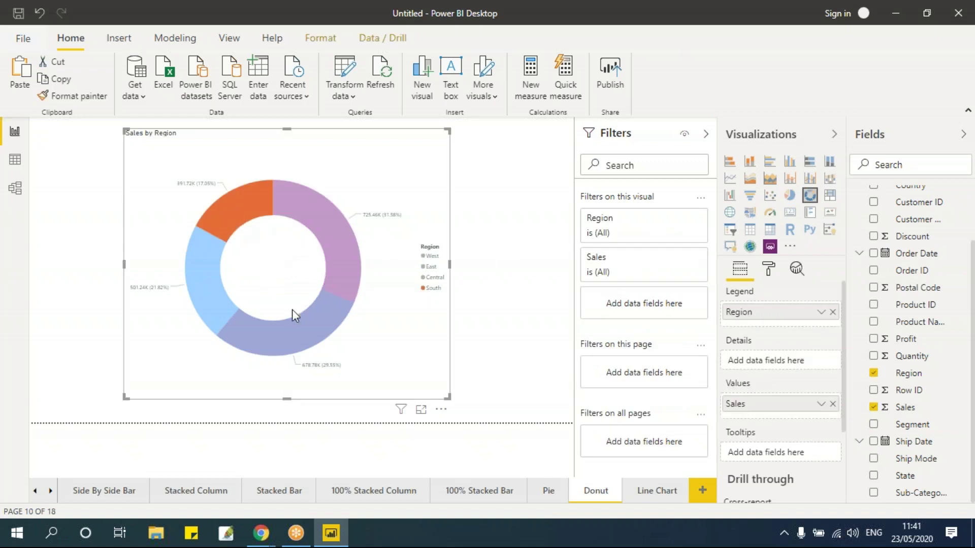
Step: Clear the slice highlight and move the Sales card out of the donut hole to the empty area above the legend's side
left_click(270, 276)
left_click(303, 288)
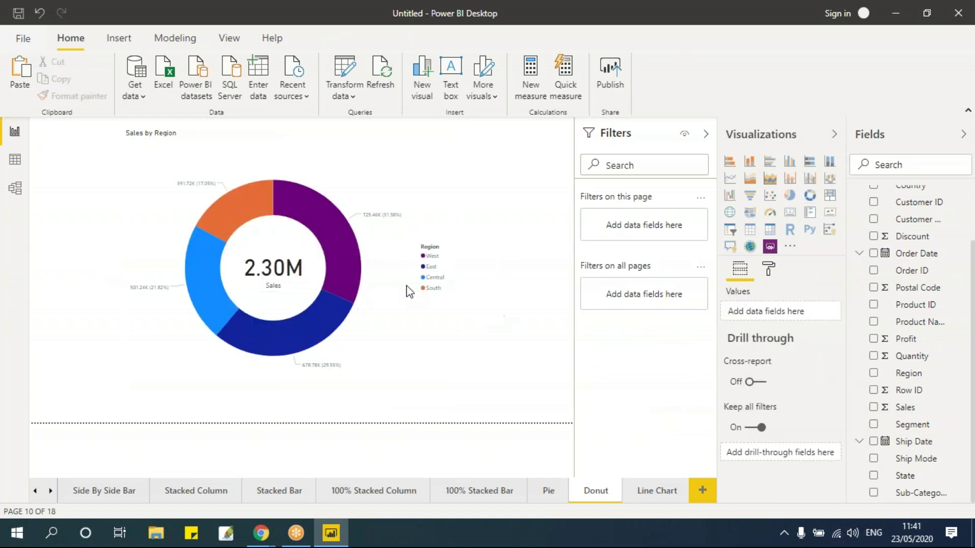
left_click_drag(305, 269, 543, 166)
left_click(538, 278)
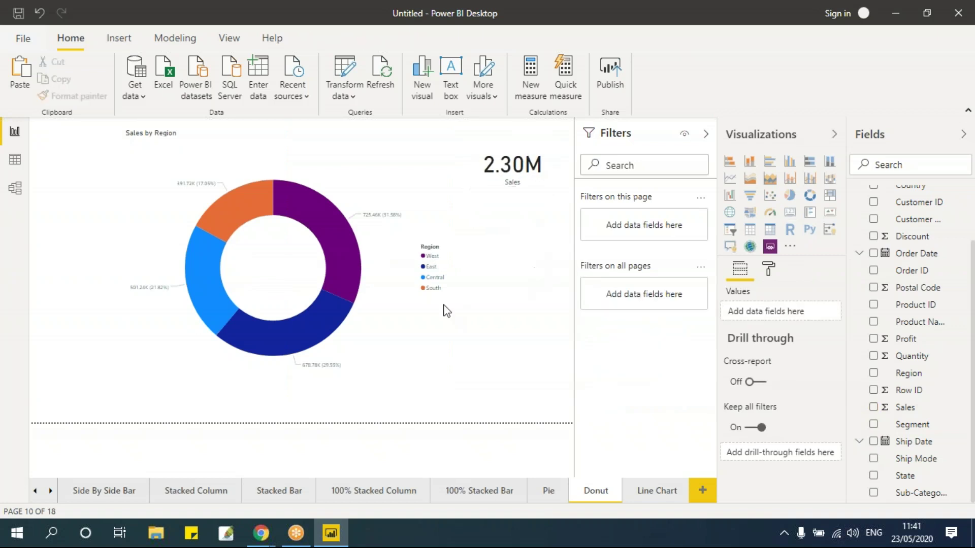
Step: Select the South, Central, East and West slices in turn to check how the relocated Sales card responds
left_click(250, 193)
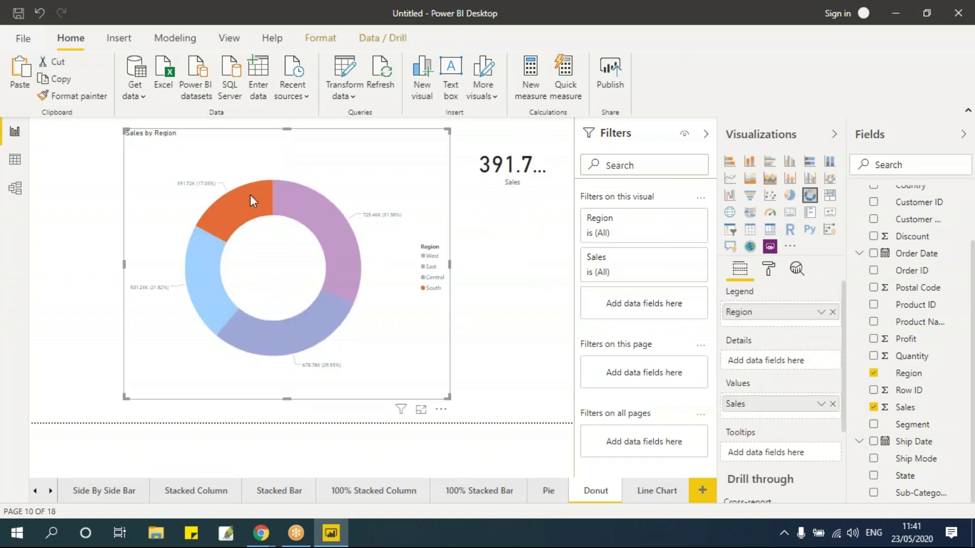
left_click(212, 268)
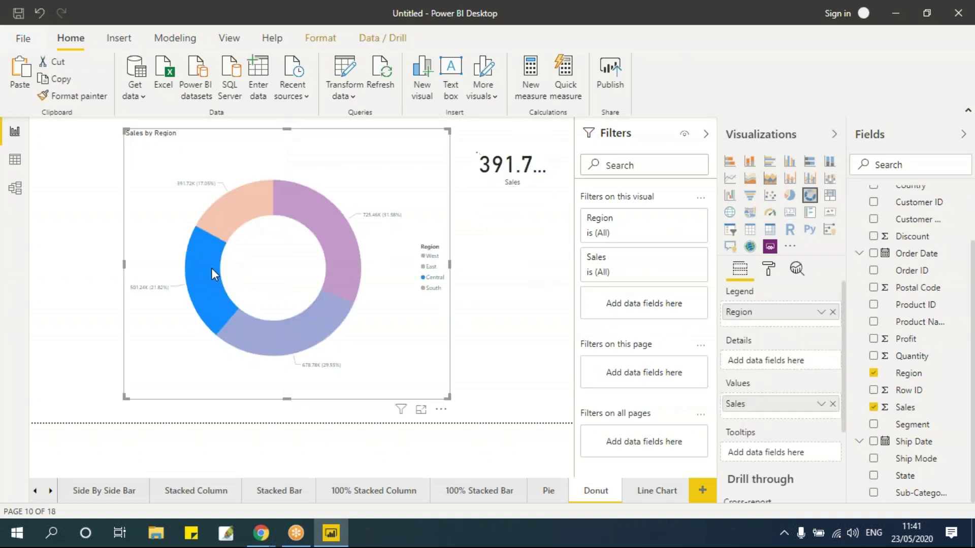
left_click(255, 342)
left_click(346, 243)
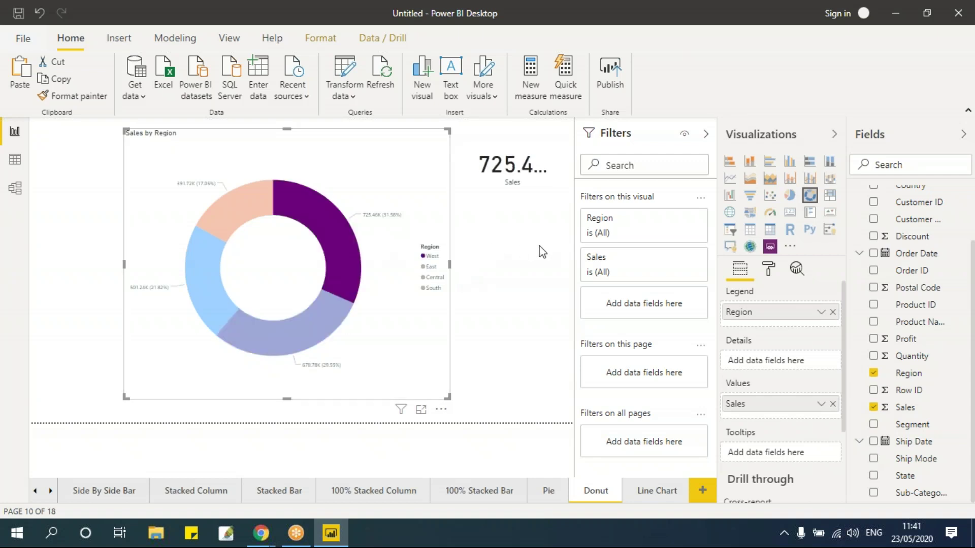
left_click(540, 247)
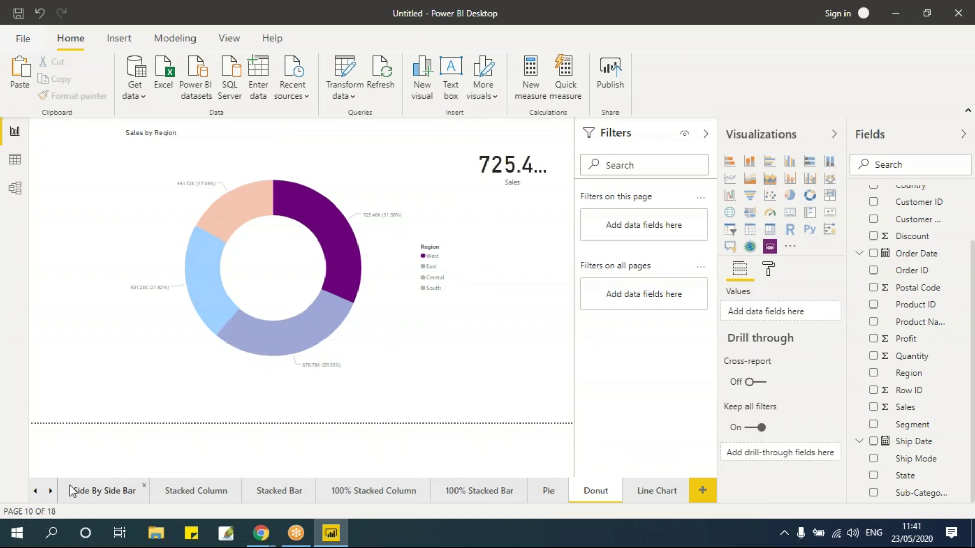
Step: Rename the Page 1 report page, which holds the standalone Sales card, as Card
left_click(51, 491)
left_click(51, 491)
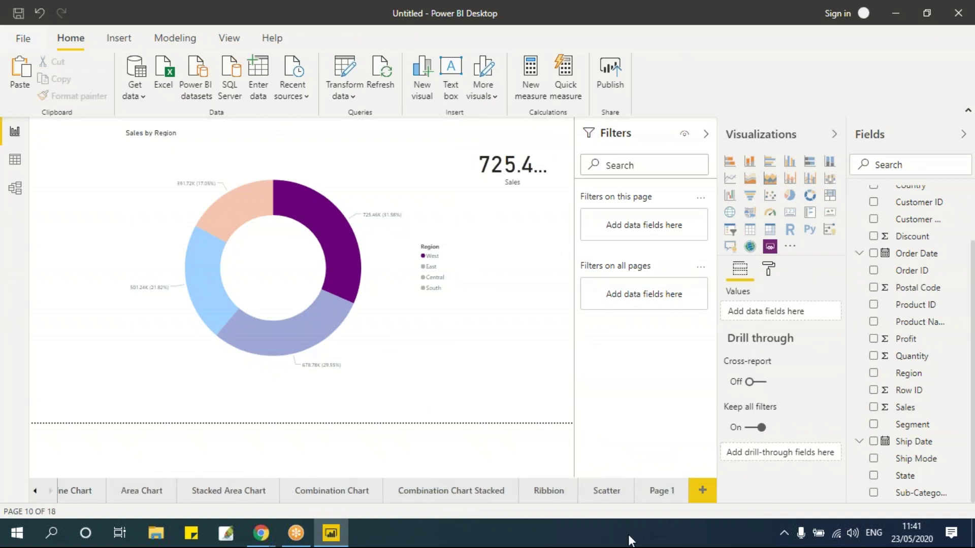
double_click(662, 490)
type("Card")
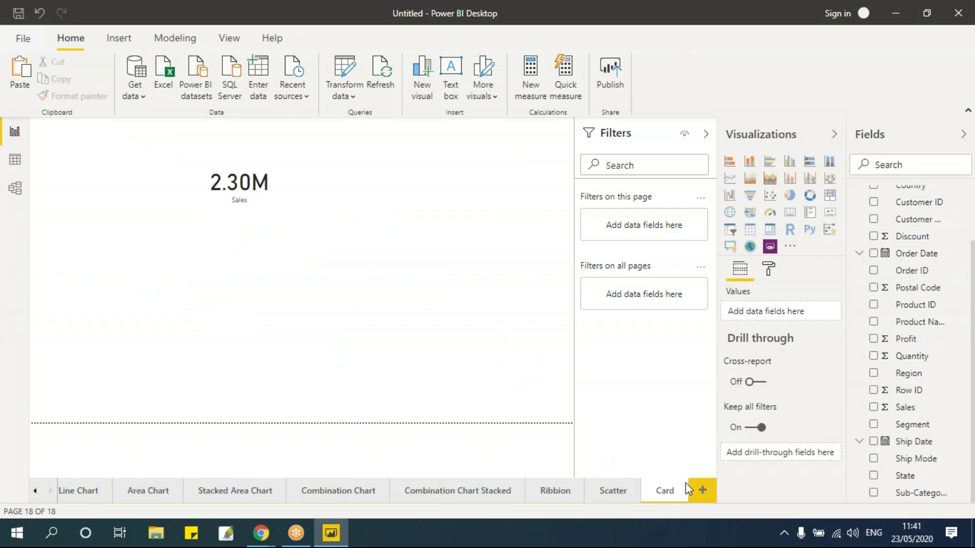
Step: Add a new report page named MultiCard and go back to the Card page to view its Sales card
left_click(702, 490)
double_click(659, 493)
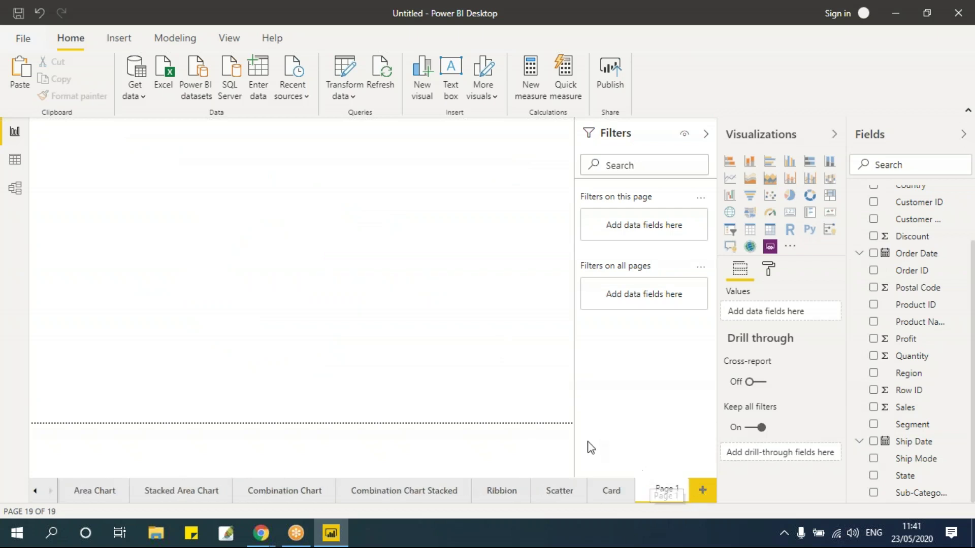
type("MultiCard")
key("Return")
left_click(614, 491)
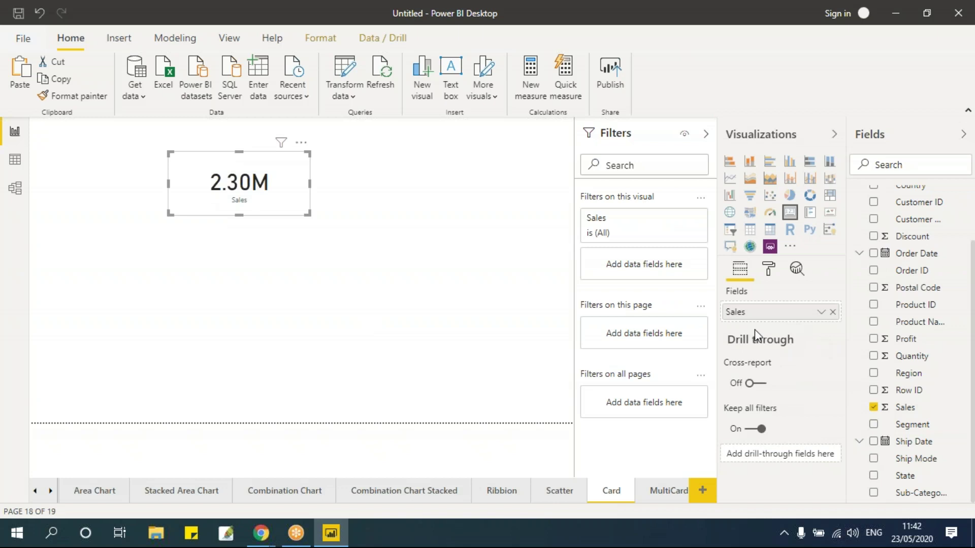
Step: Insert a multi-row card on the MultiCard page, move it away from the corner and enlarge it
left_click(662, 491)
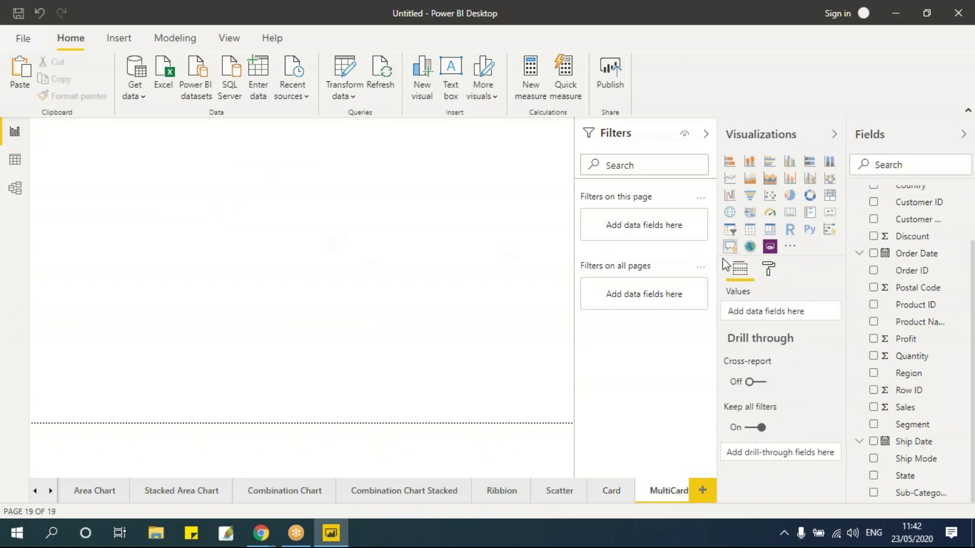
left_click(812, 218)
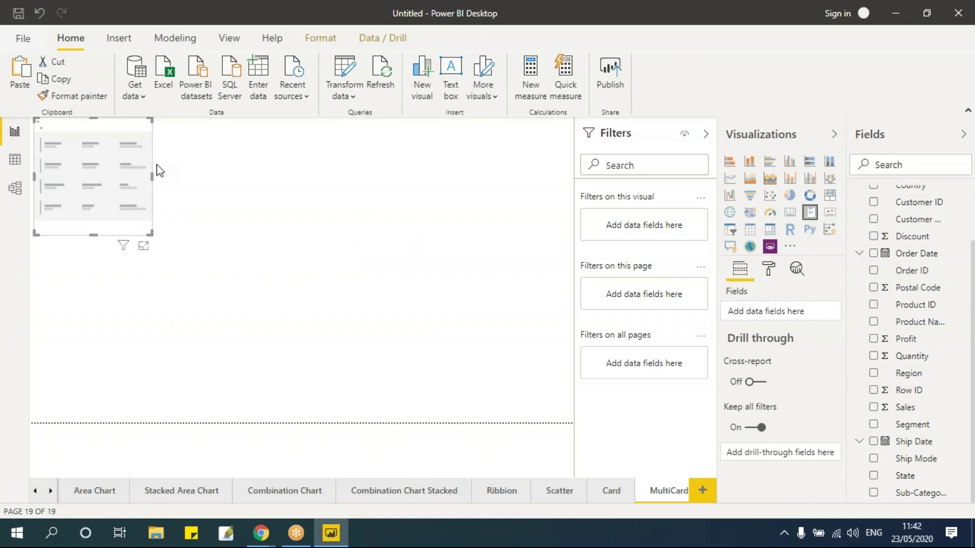
left_click_drag(126, 124, 255, 143)
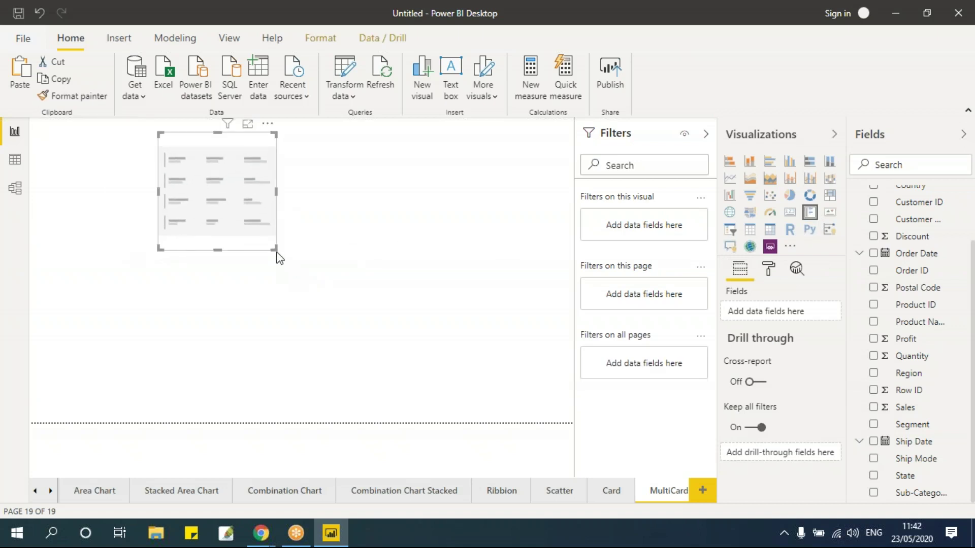
left_click_drag(274, 248, 388, 365)
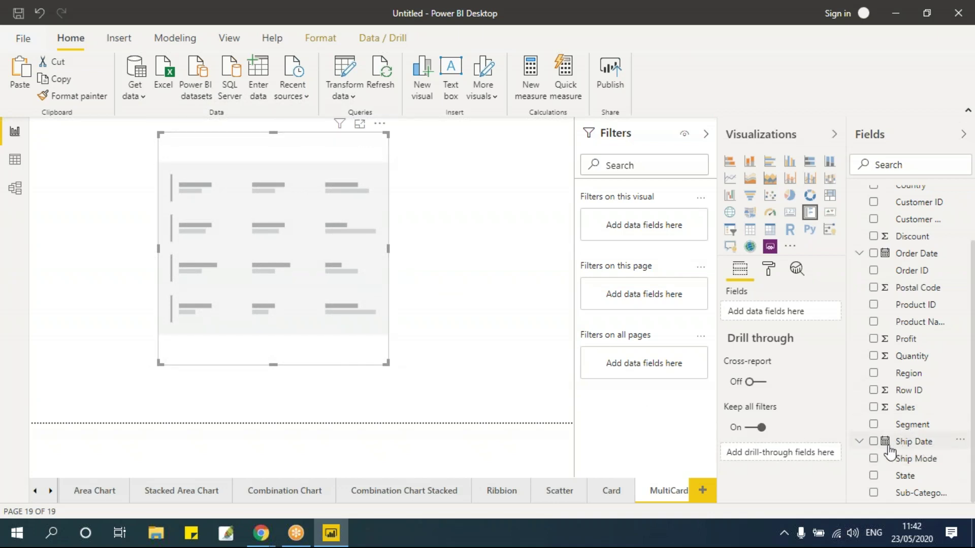
Step: Show Region, Sales and Profit in the multi-row card and shrink its frame around the content
left_click(874, 374)
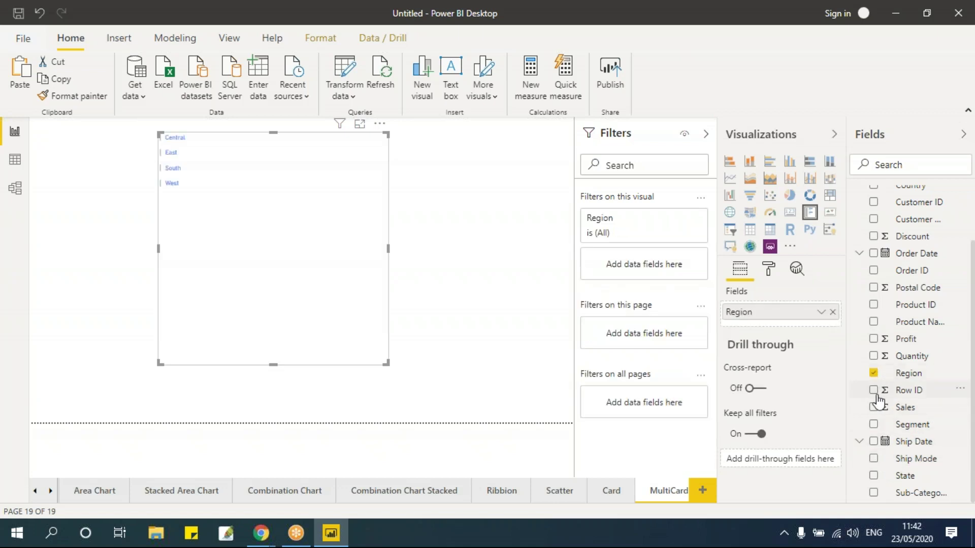
left_click(874, 407)
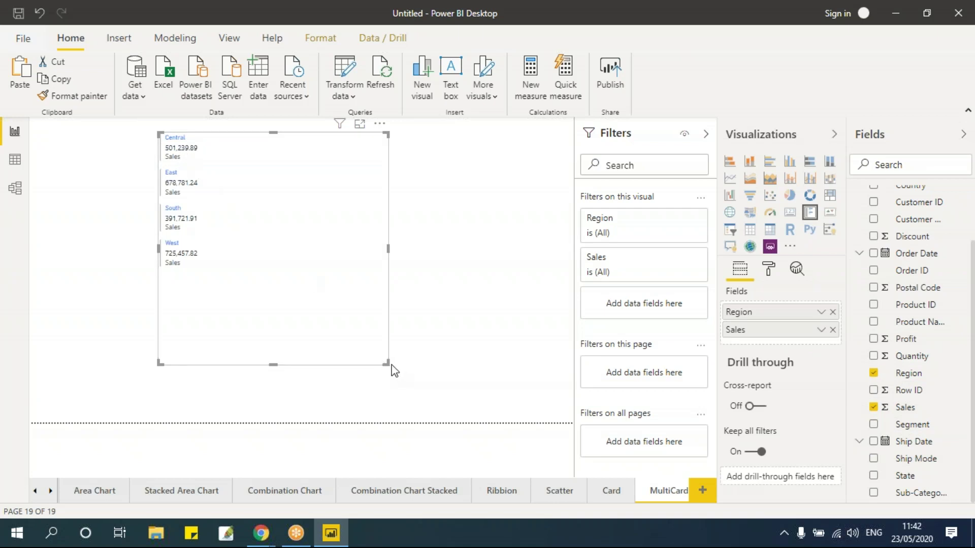
left_click_drag(390, 364, 380, 364)
mouse_move(328, 314)
left_mouse_down()
mouse_move(298, 287)
mouse_move(333, 321)
left_mouse_up()
key("Escape")
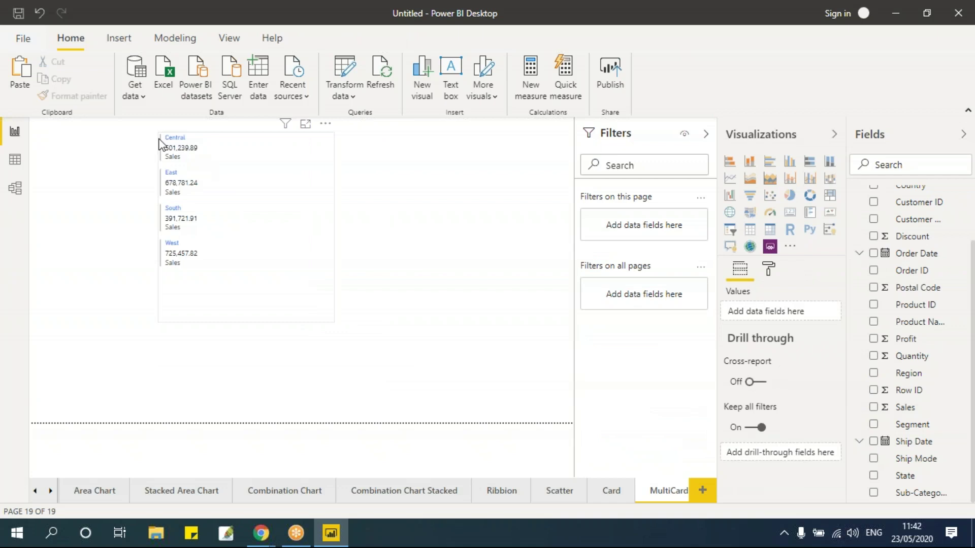
left_click(312, 215)
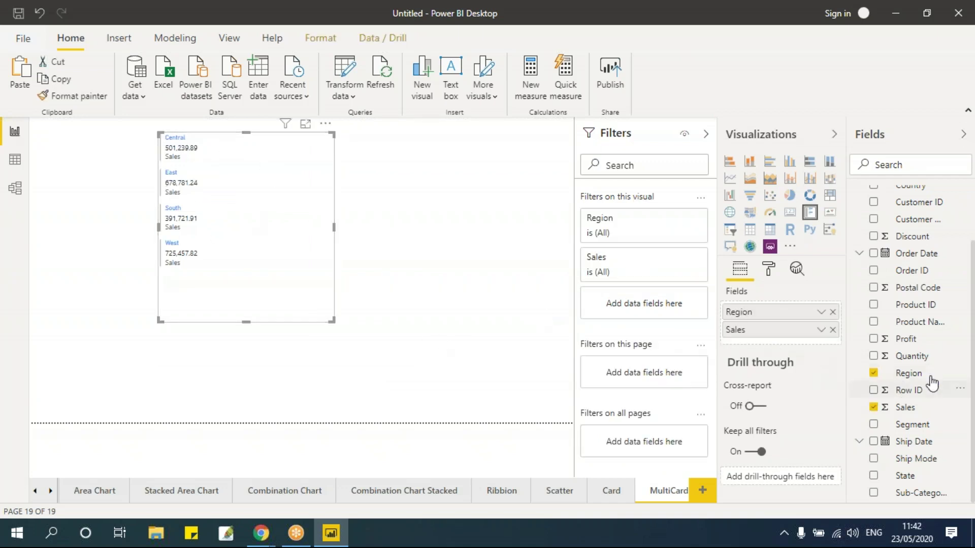
left_click(873, 339)
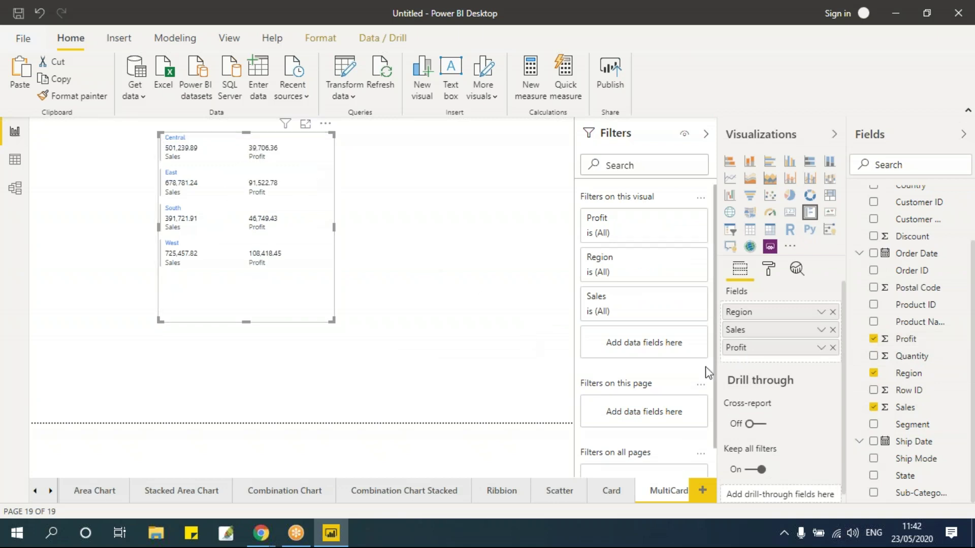
Step: Set the multi-row card's data label text size to 21 pt and widen the card
left_click(768, 269)
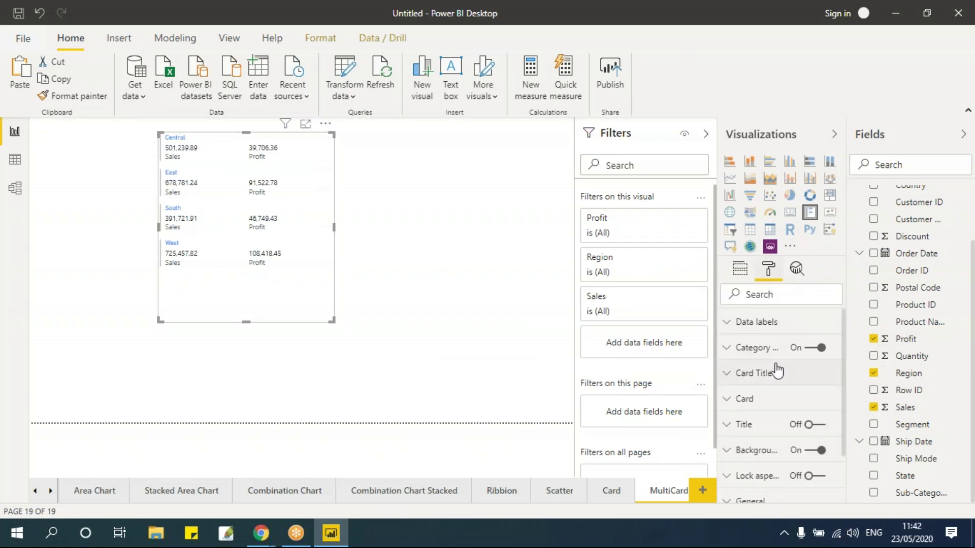
scroll(777, 371, "down", 2)
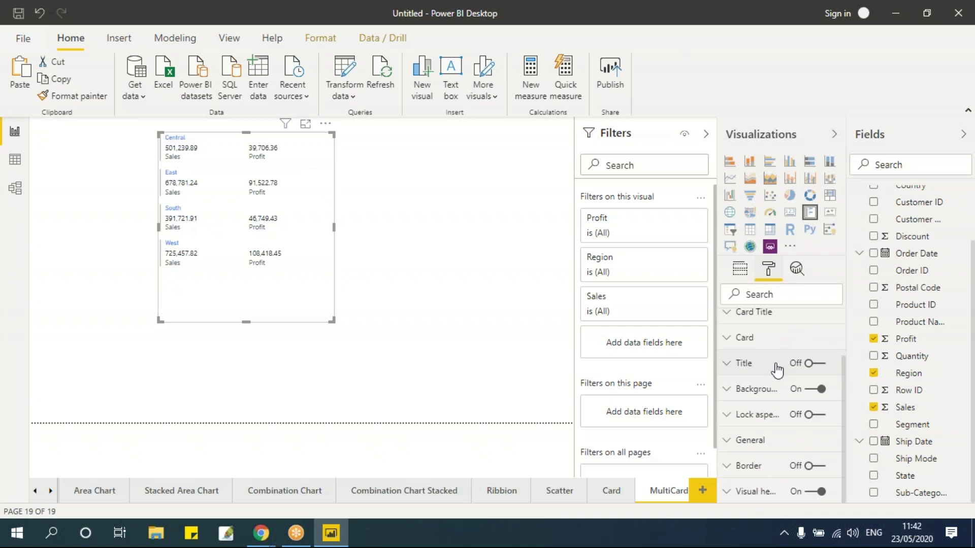
scroll(777, 370, "up", 2)
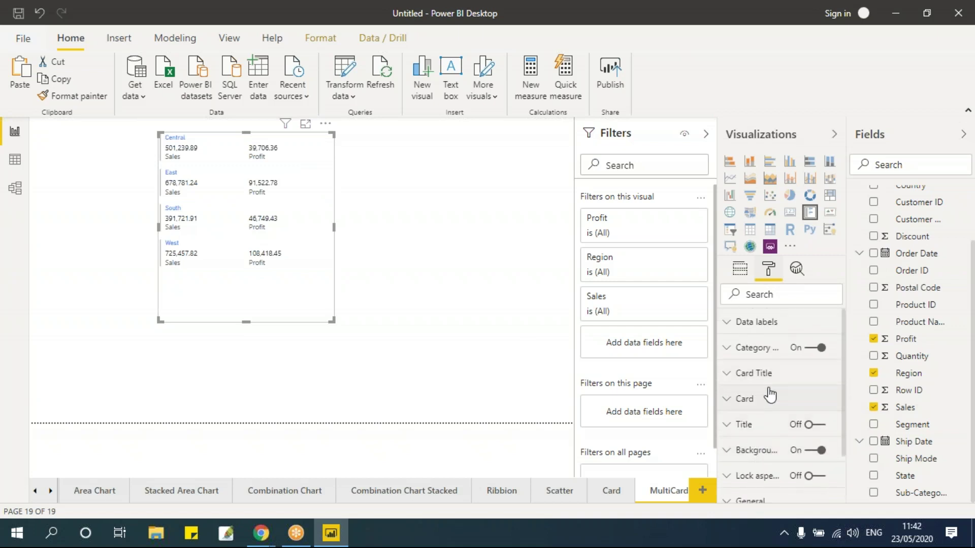
left_click(757, 329)
scroll(792, 398, "down", 2)
scroll(773, 378, "up", 2)
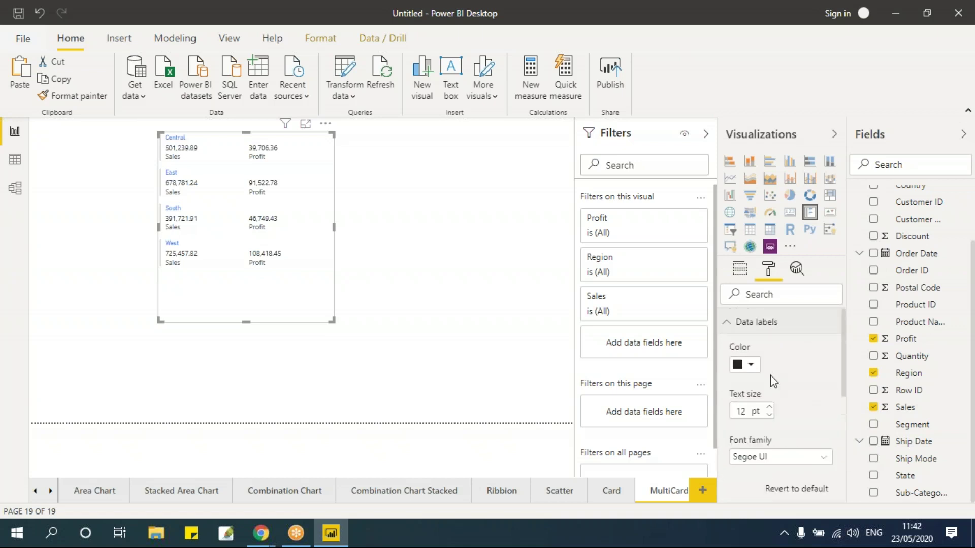
left_click(769, 409)
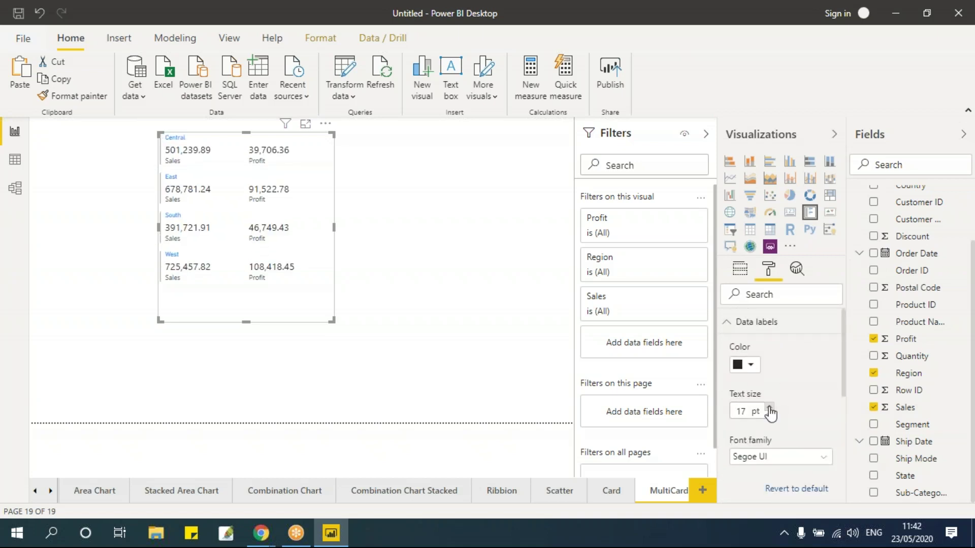
left_click(770, 409)
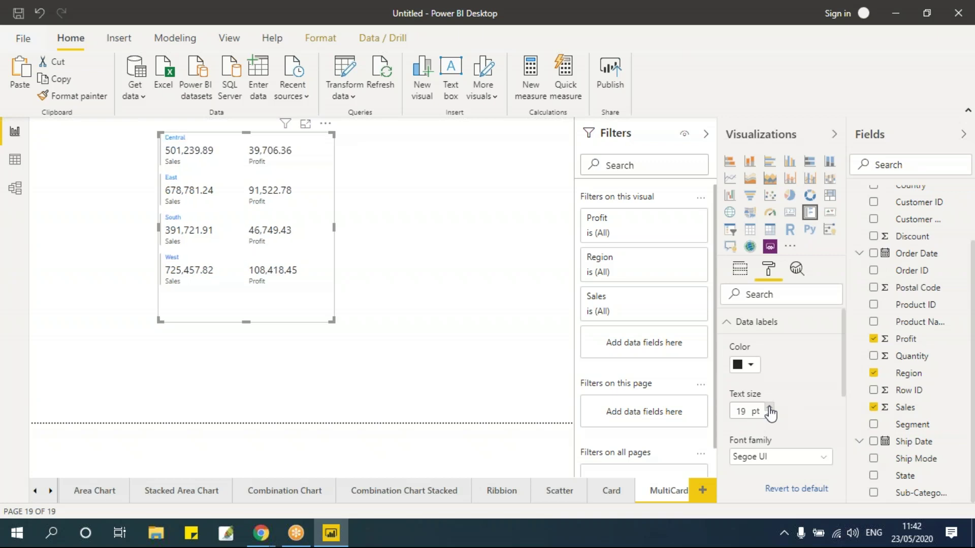
double_click(769, 407)
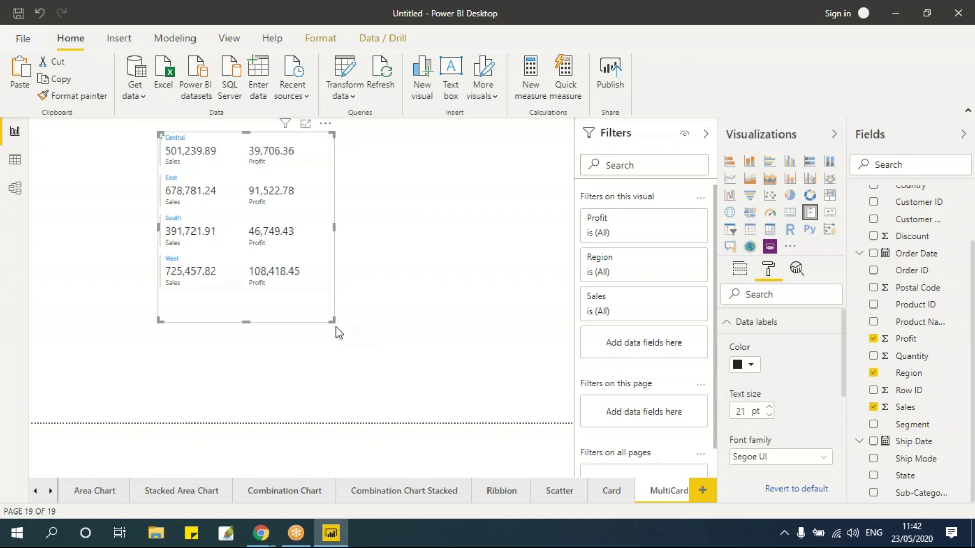
left_click_drag(334, 321, 430, 335)
left_click(731, 322)
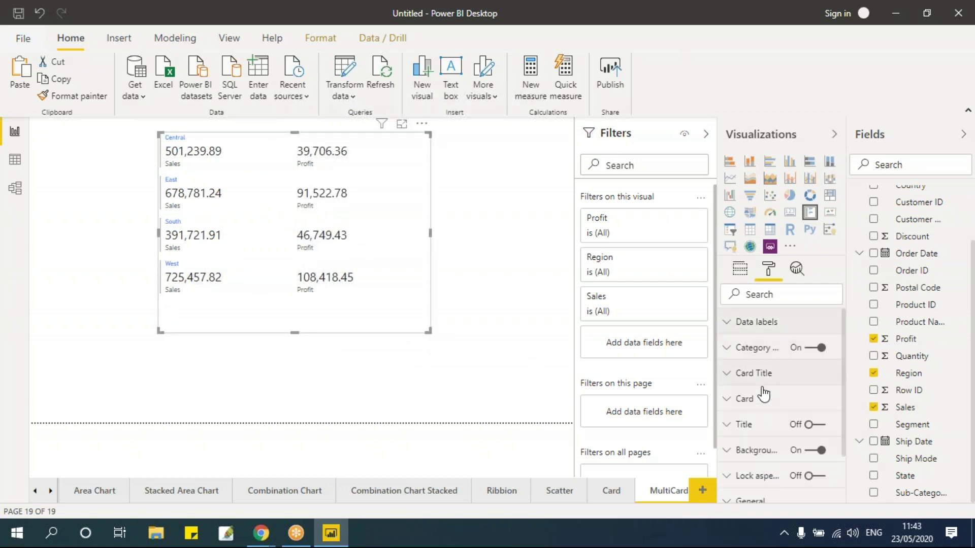
Step: Set the card title text size to 21 pt so the region names are larger, and deselect the card
left_click(793, 423)
scroll(793, 421, "down", 3)
scroll(782, 401, "up", 3)
left_click(776, 388)
scroll(774, 396, "down", 2)
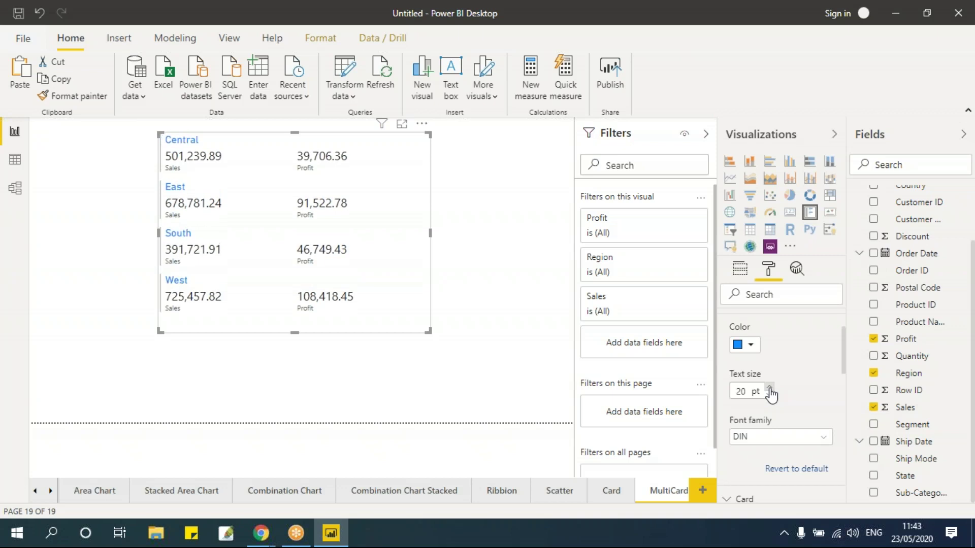
left_click(769, 388)
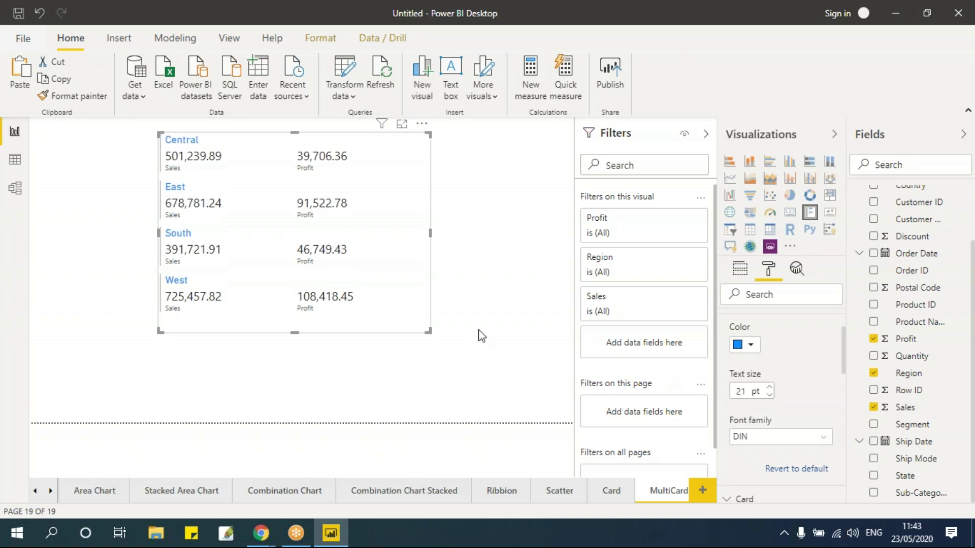
left_click(504, 222)
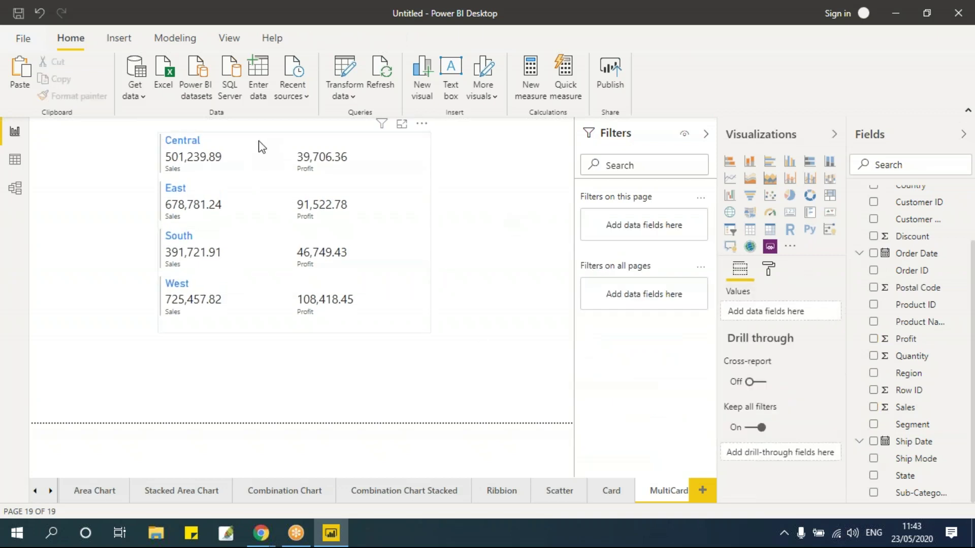
Step: Move the multi-row card slightly down and to the left on the page, keeping it selected
left_click(275, 145)
left_click_drag(272, 143, 246, 175)
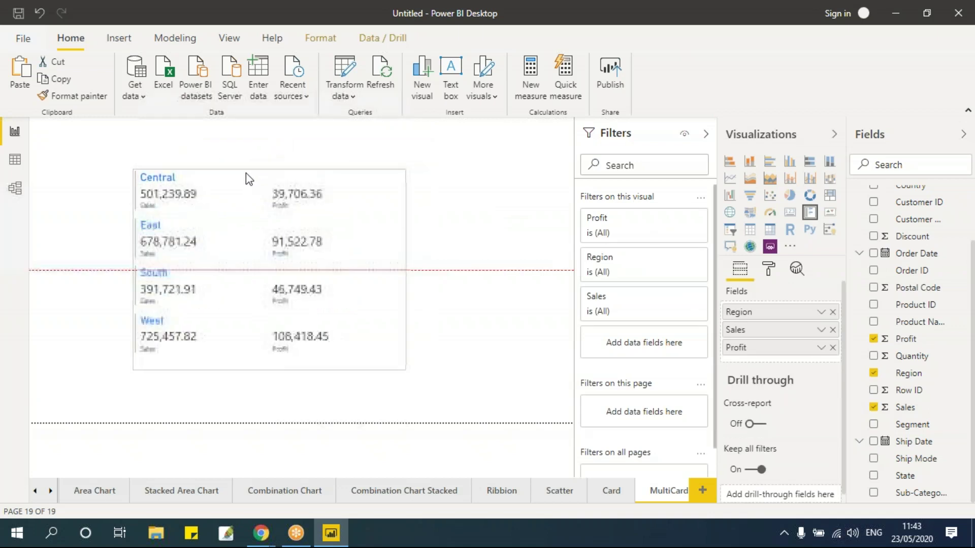
key("Escape")
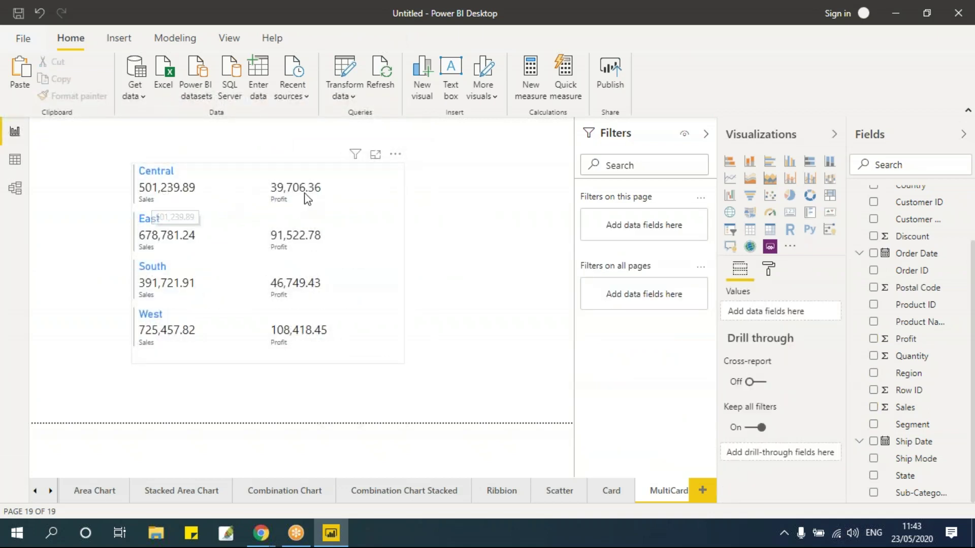
left_click(234, 171)
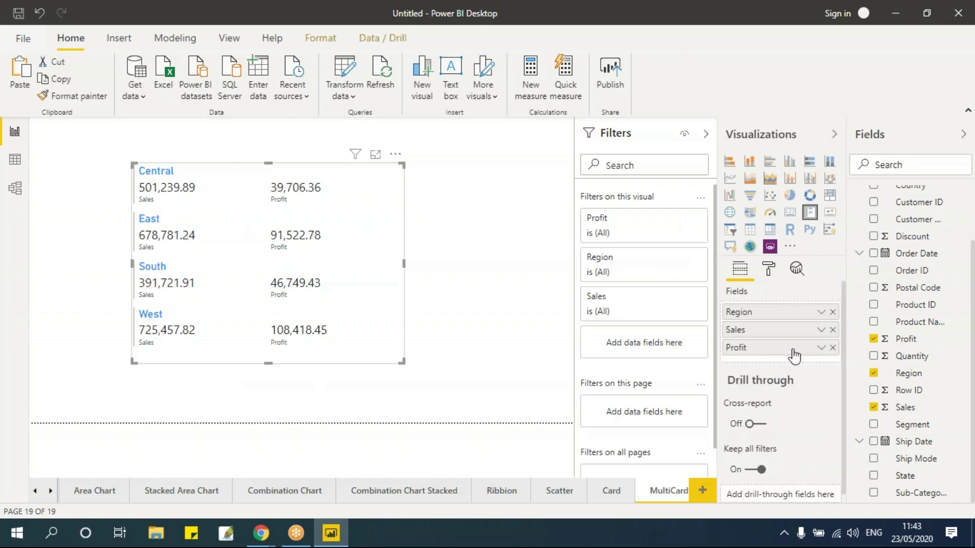
Step: Remove Profit from the multi-row card, move the card up and to the left on the page, and deselect it
left_click(833, 348)
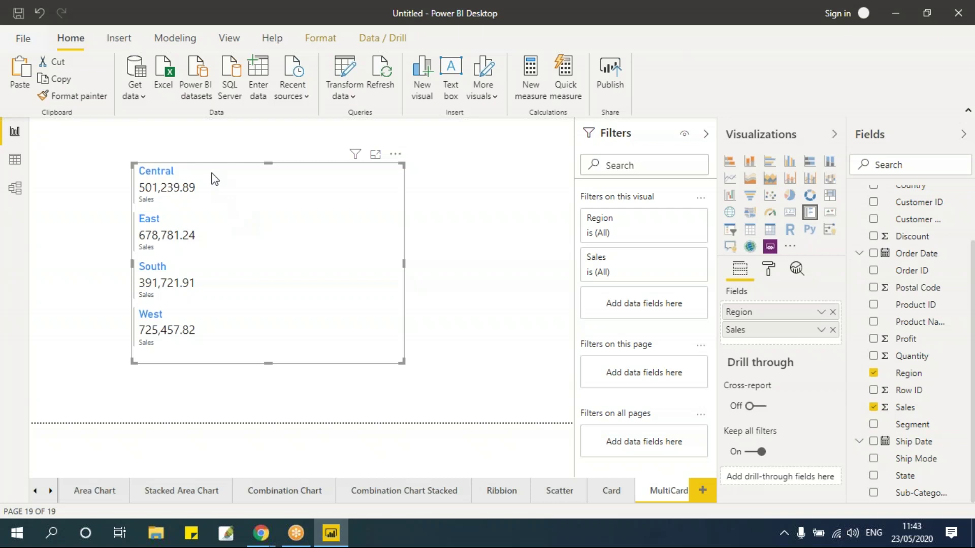
left_click_drag(212, 176, 150, 162)
left_click(400, 223)
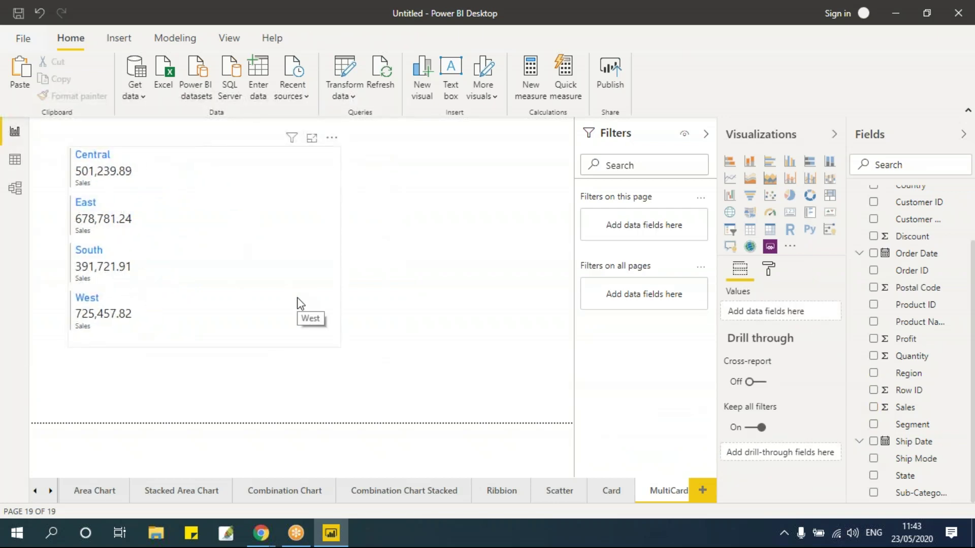
Step: View the single Sales card on the Card page for comparison, and return to the MultiCard page
left_click(610, 492)
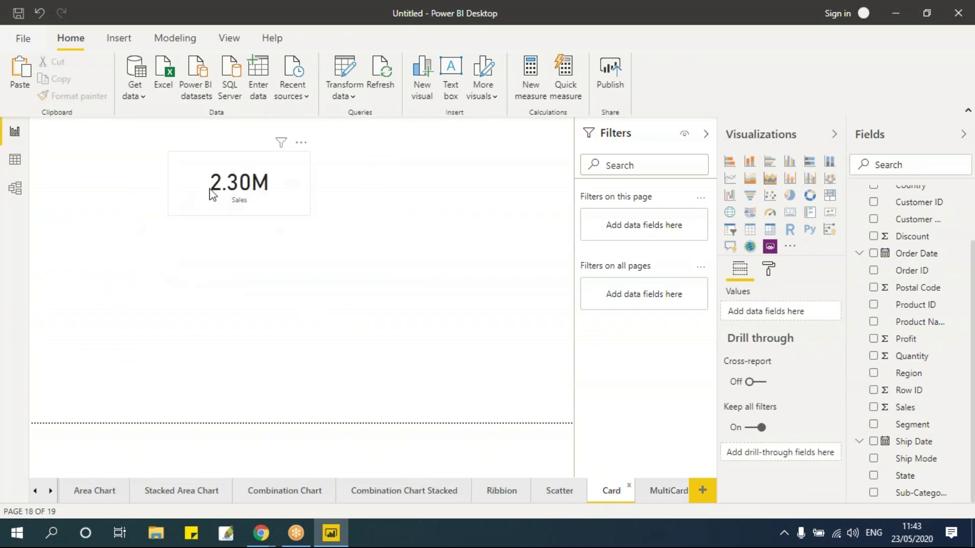
left_click(668, 490)
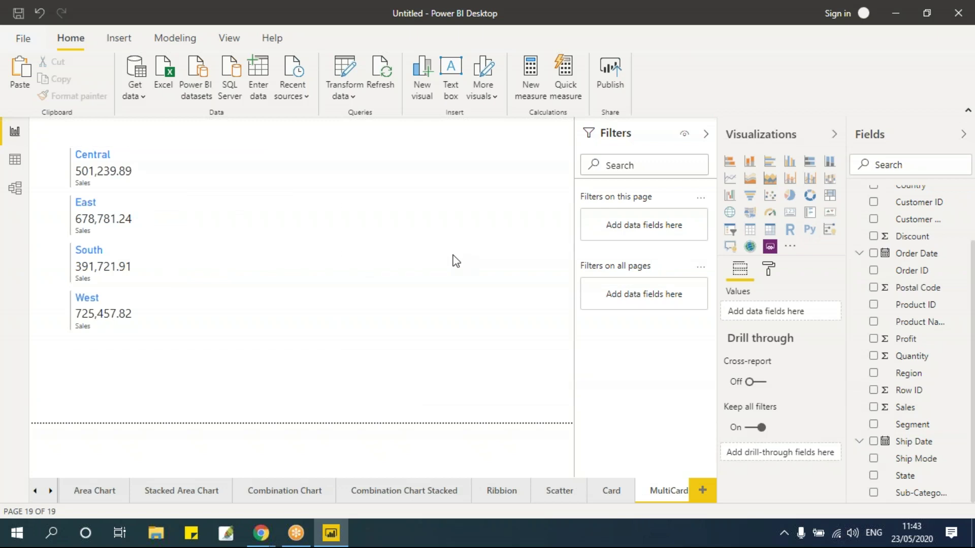
Step: Replace Region with Segment in the multi-row card so it lists Sales per segment
left_click(170, 179)
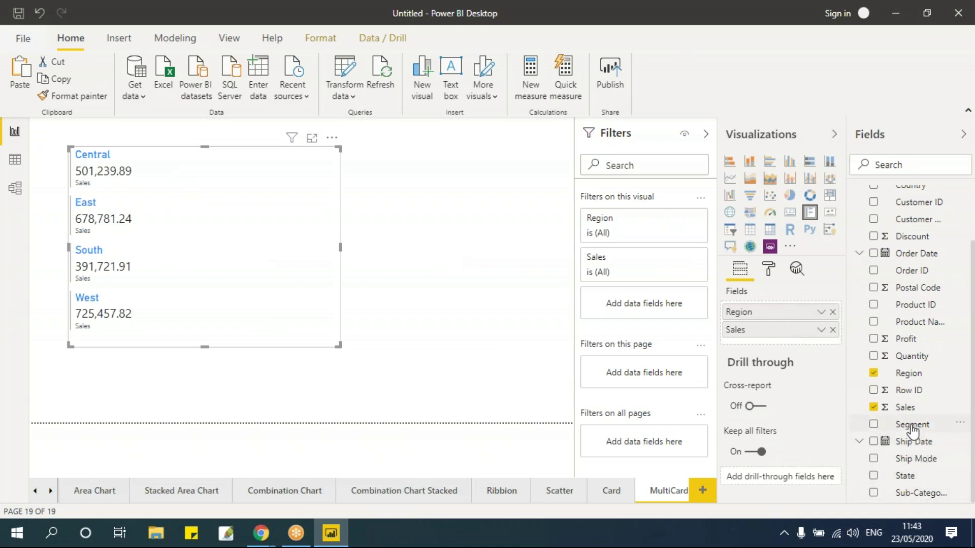
left_click_drag(914, 425, 807, 318)
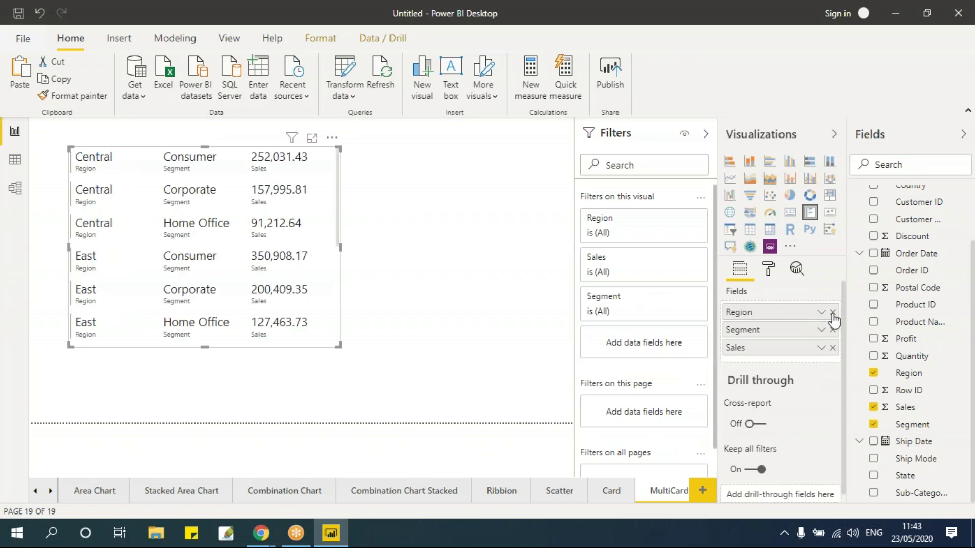
left_click(832, 313)
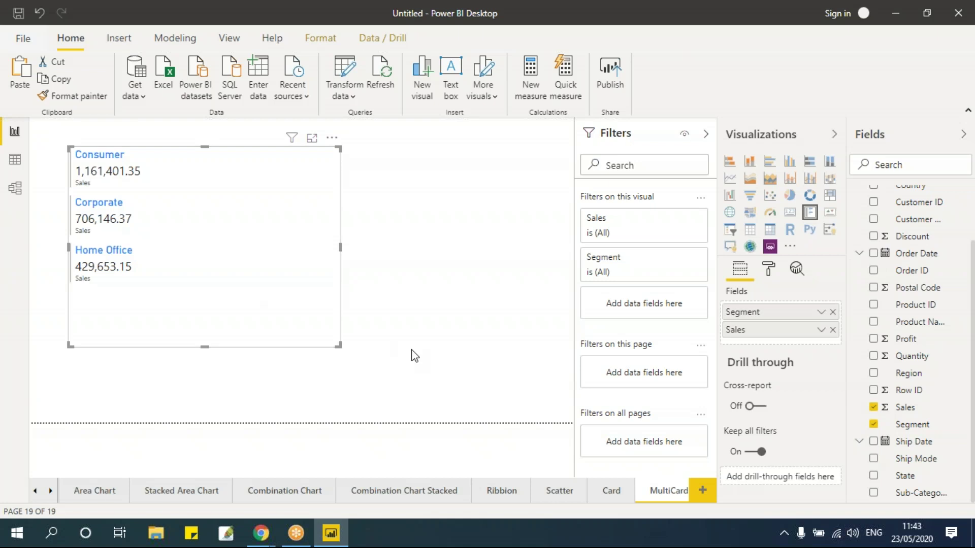
Step: Shrink the multi-row card's frame around its three entries and move it into the page's upper-left corner
left_click_drag(339, 247, 172, 247)
left_click(121, 360)
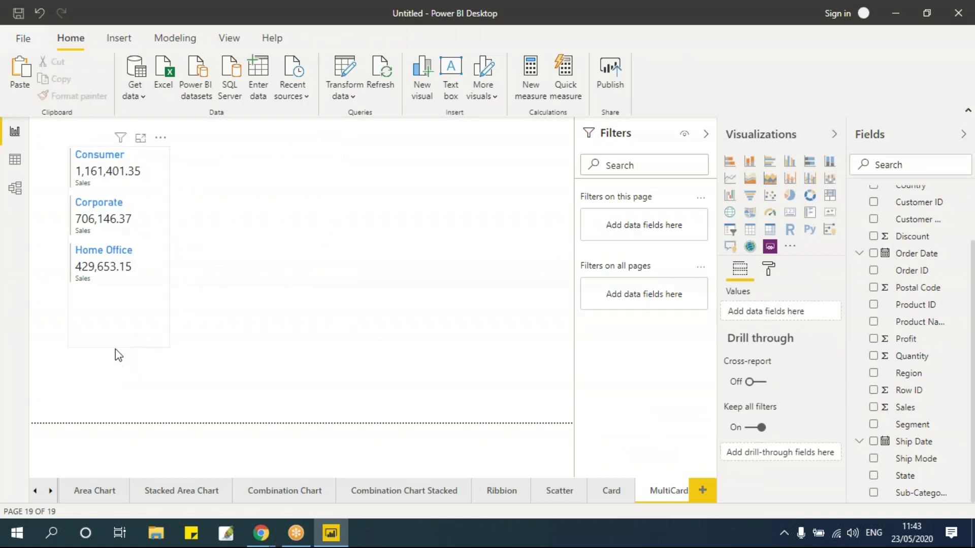
left_click(118, 347)
left_click_drag(118, 346, 120, 294)
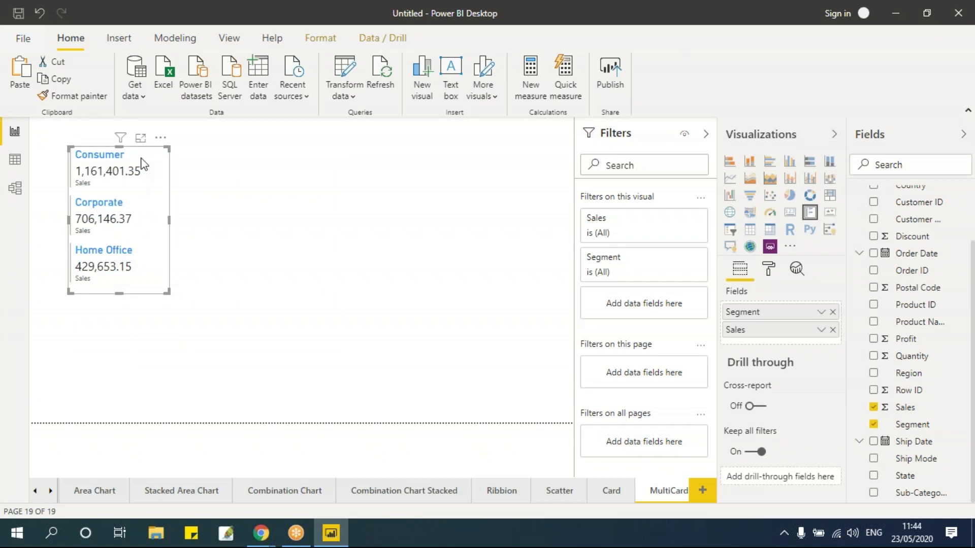
left_click_drag(144, 161, 116, 143)
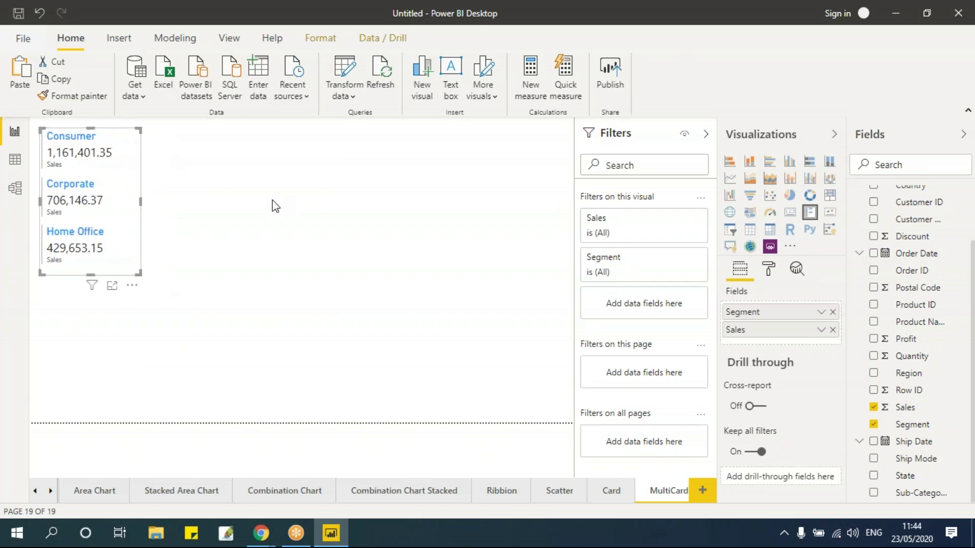
Step: Add a clustered column chart of Sales by Region, enlarge it, and place it beside the multi-row card
left_click(260, 304)
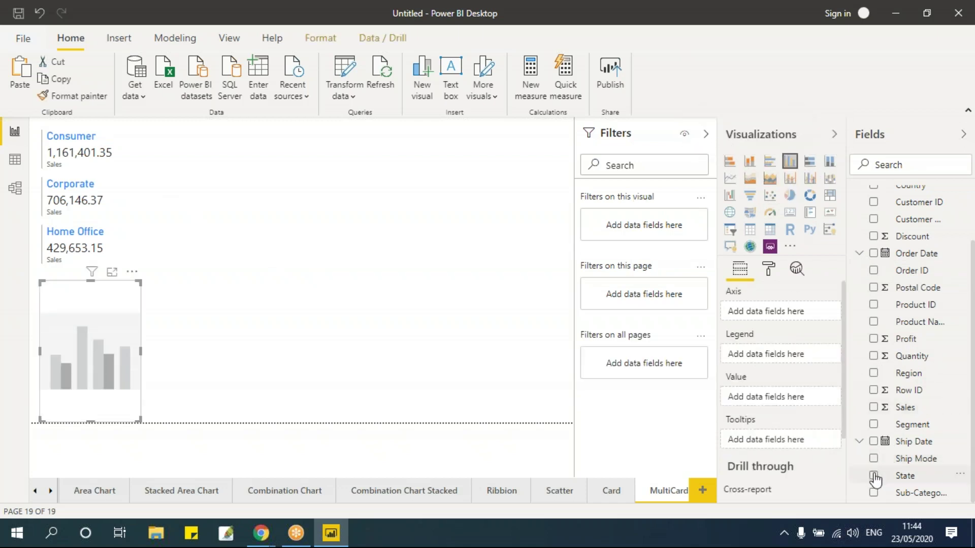
left_click(873, 375)
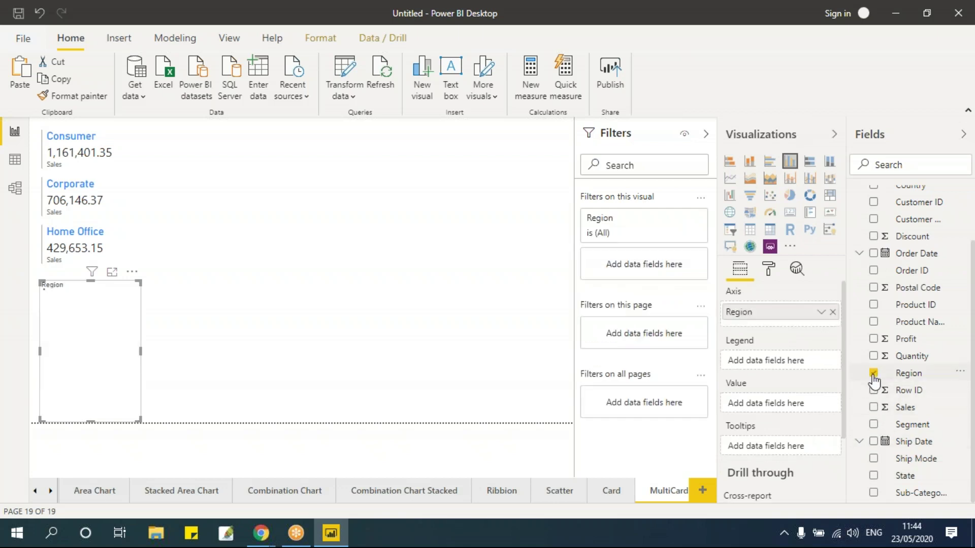
left_click_drag(116, 267, 357, 144)
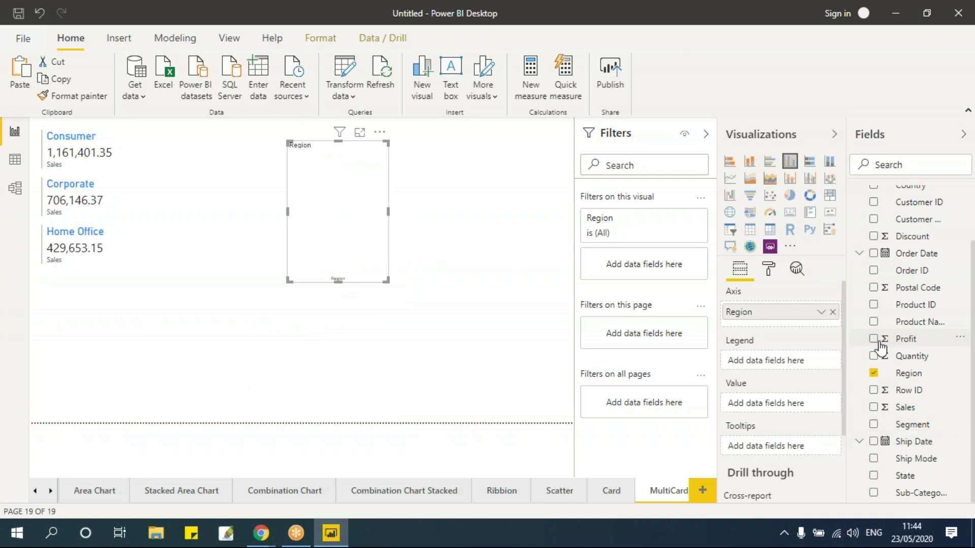
left_click(873, 407)
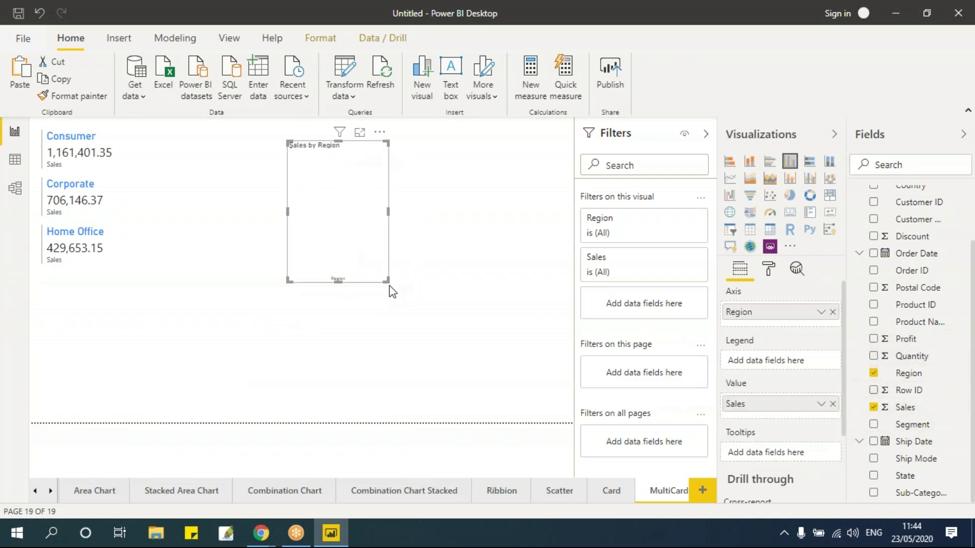
left_click_drag(384, 281, 529, 311)
left_click_drag(375, 148, 237, 142)
Step: Cross-filter the multi-row card by selecting the West, East, Central and South columns one after another
left_click(248, 203)
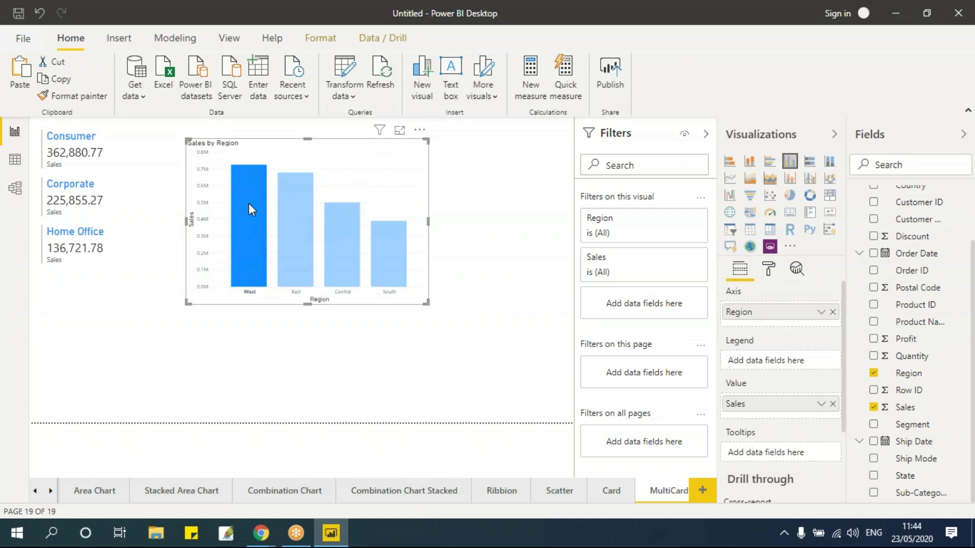
left_click(297, 229)
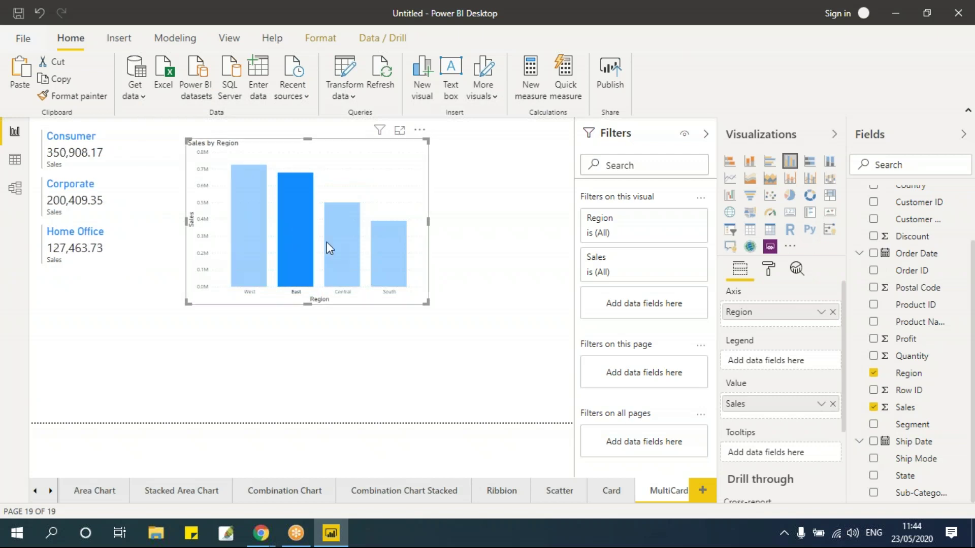
left_click(355, 254)
left_click(382, 256)
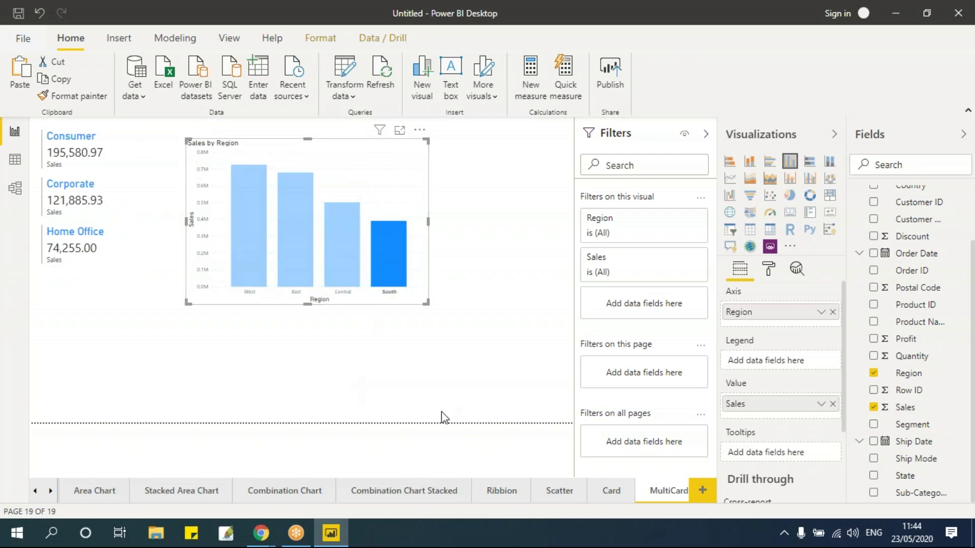
Step: Add a new report page with an enlarged table visual near its centre, showing Region and Sales
left_click(702, 490)
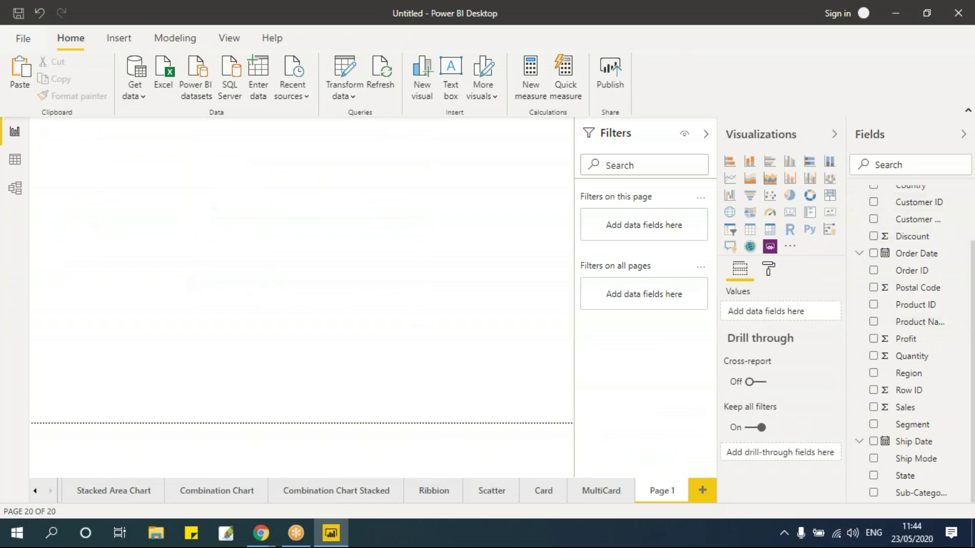
left_click(753, 234)
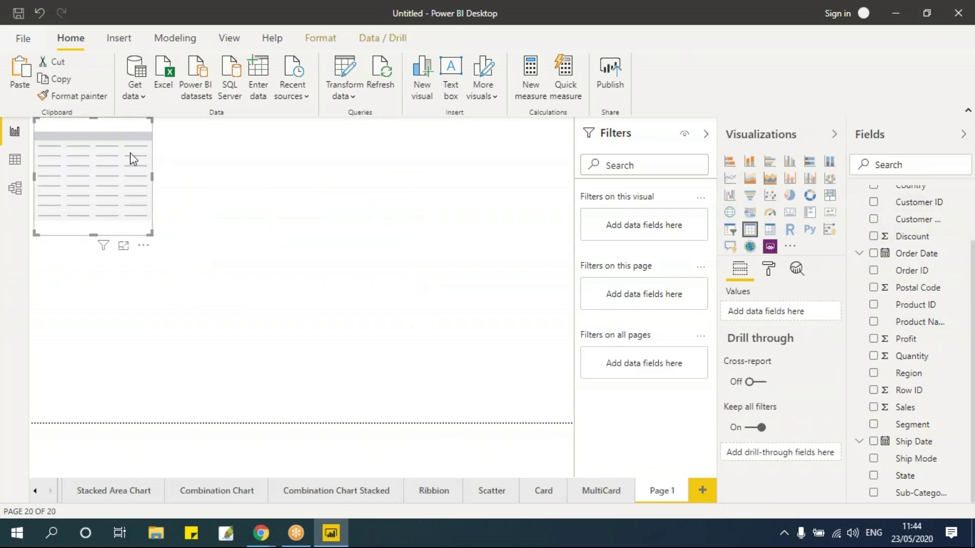
left_click_drag(108, 131, 193, 164)
left_click_drag(235, 272, 431, 393)
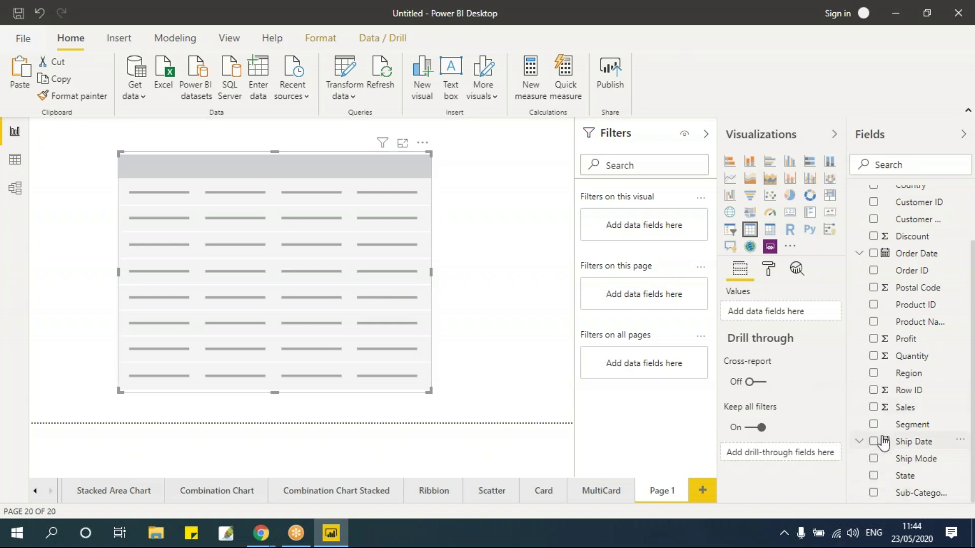
left_click(874, 374)
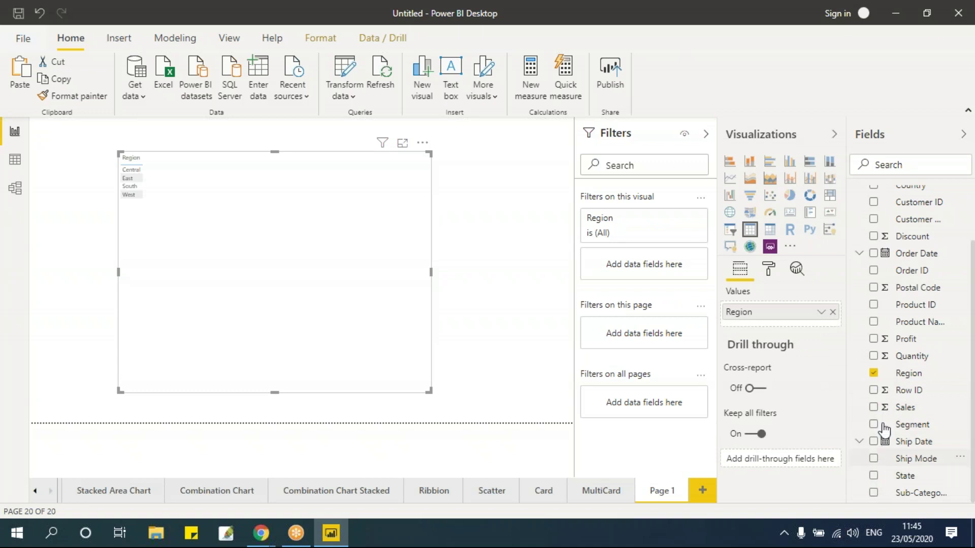
left_click(874, 407)
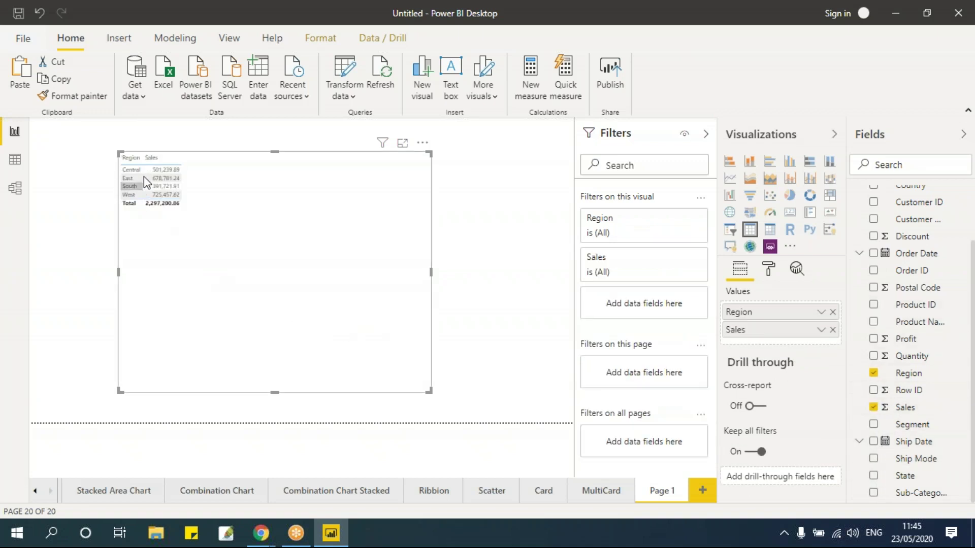
Step: Set the text size of the table's values to 17 pt
left_click(770, 270)
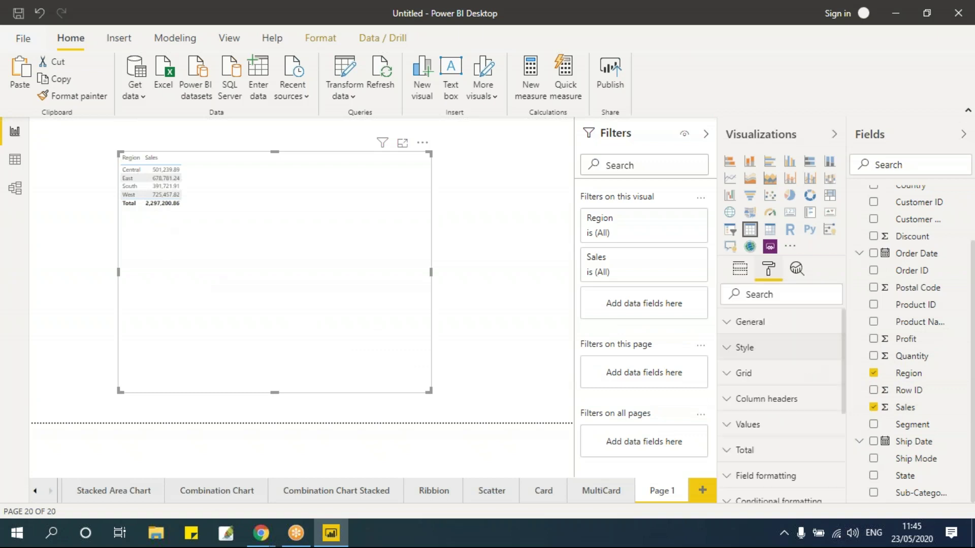
scroll(781, 406, "down", 3)
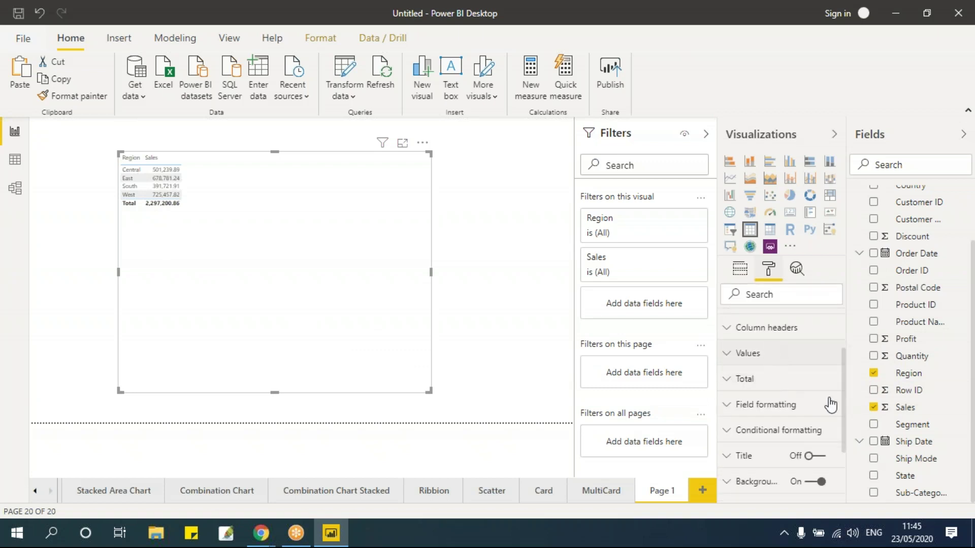
left_click(746, 351)
scroll(782, 406, "down", 6)
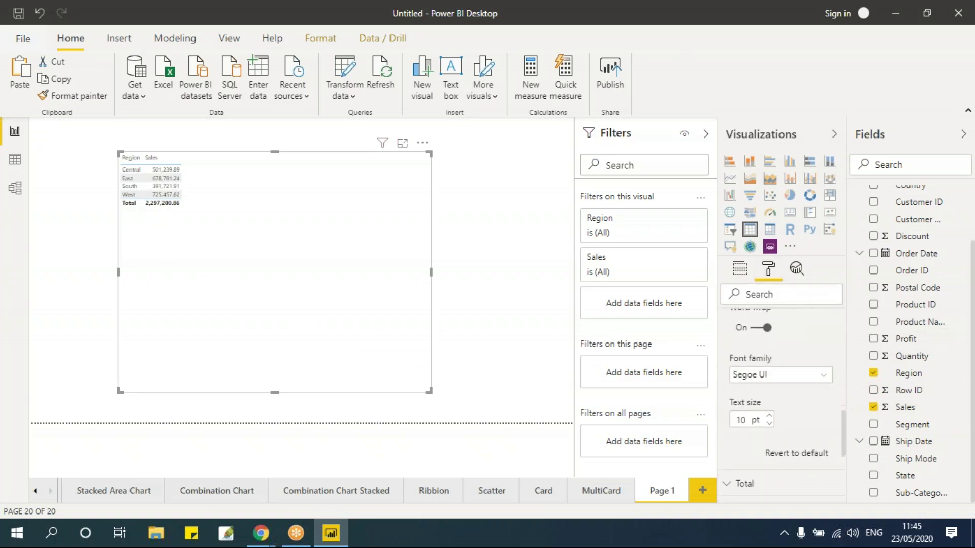
left_click(769, 415)
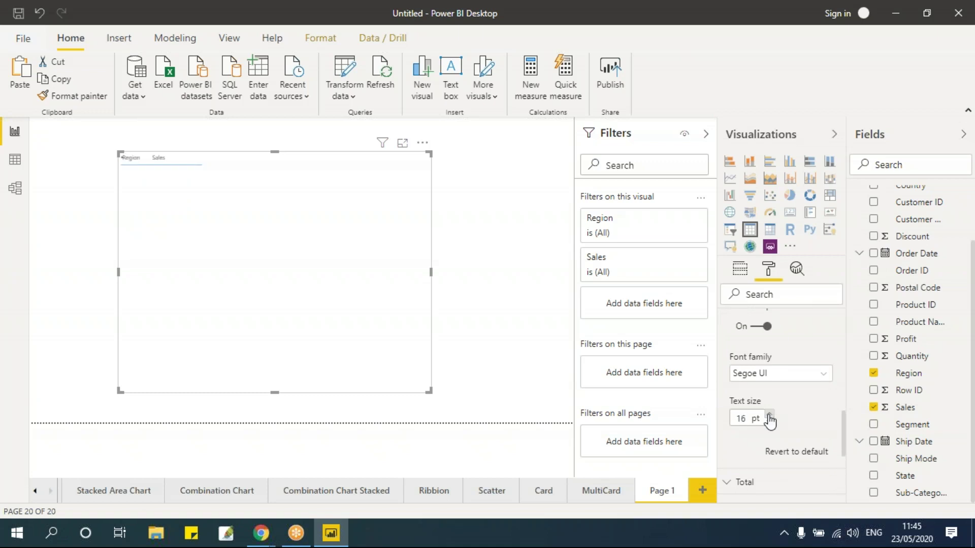
left_click(769, 415)
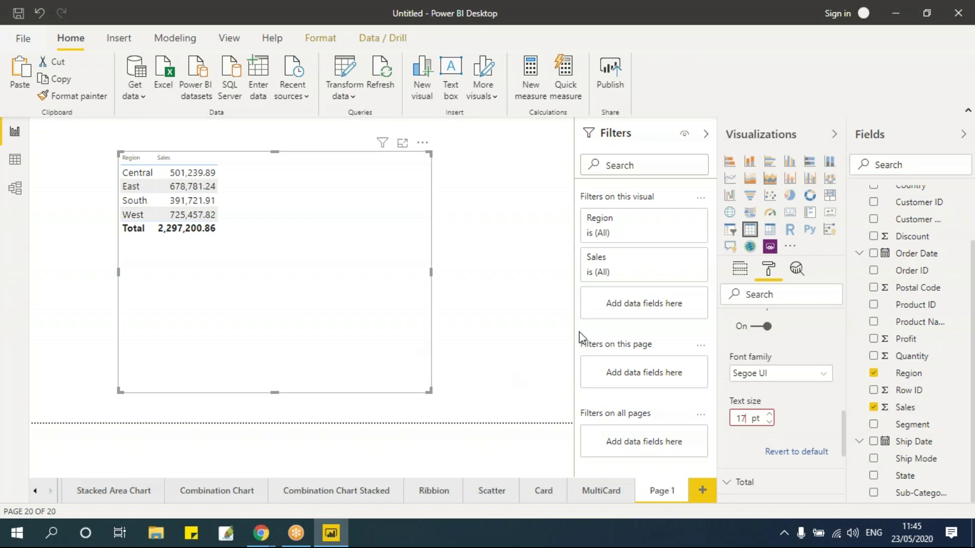
Step: Set the text size of the table's column headers to 17 pt
scroll(799, 394, "up", 5)
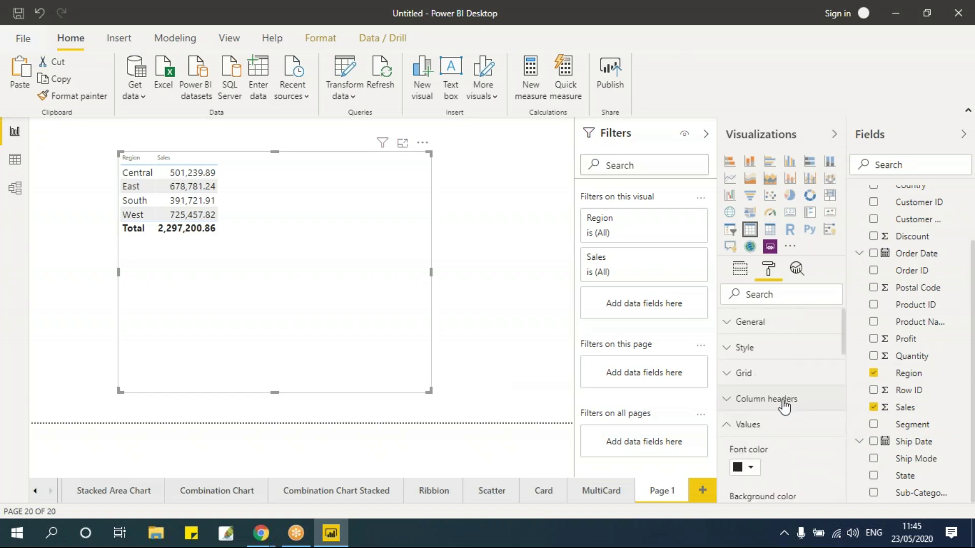
left_click(750, 425)
left_click(769, 399)
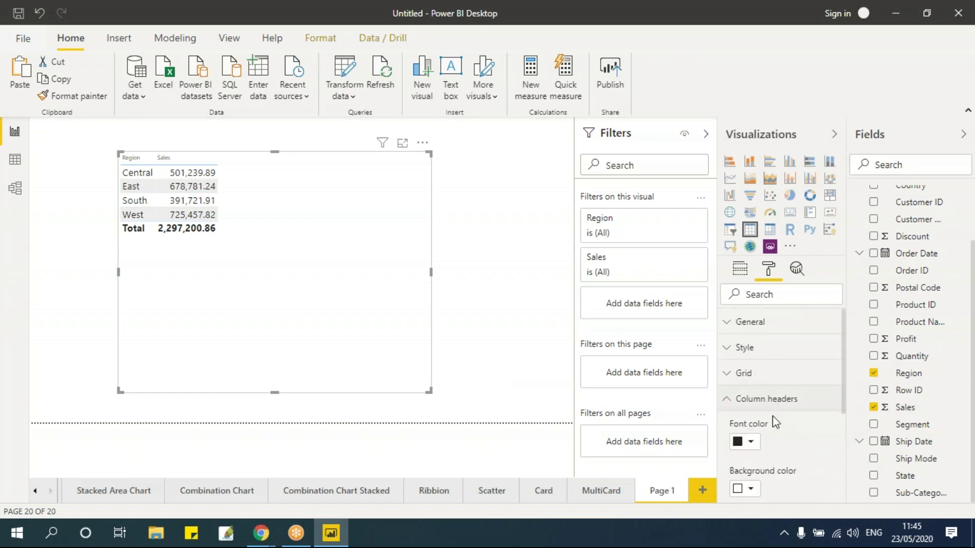
scroll(778, 426, "down", 3)
left_click(769, 457)
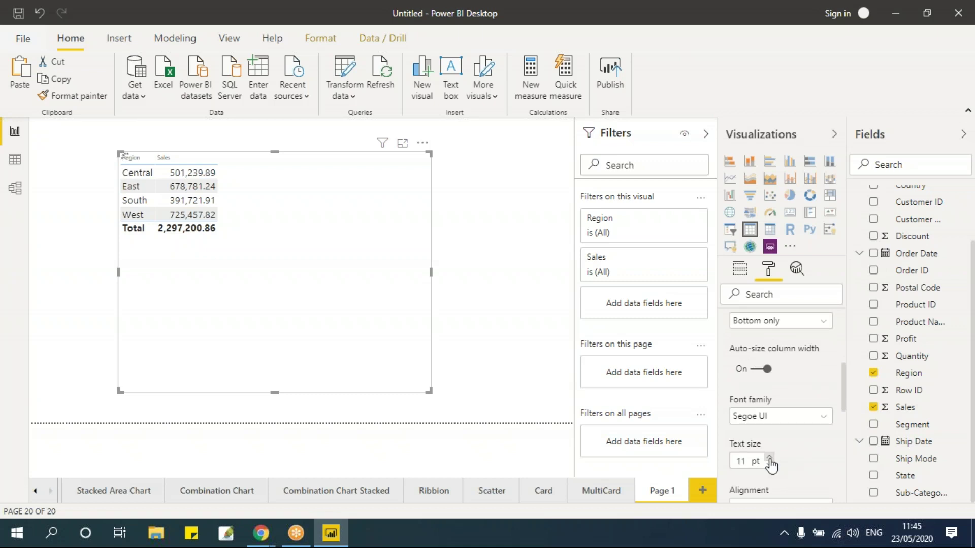
left_click(769, 458)
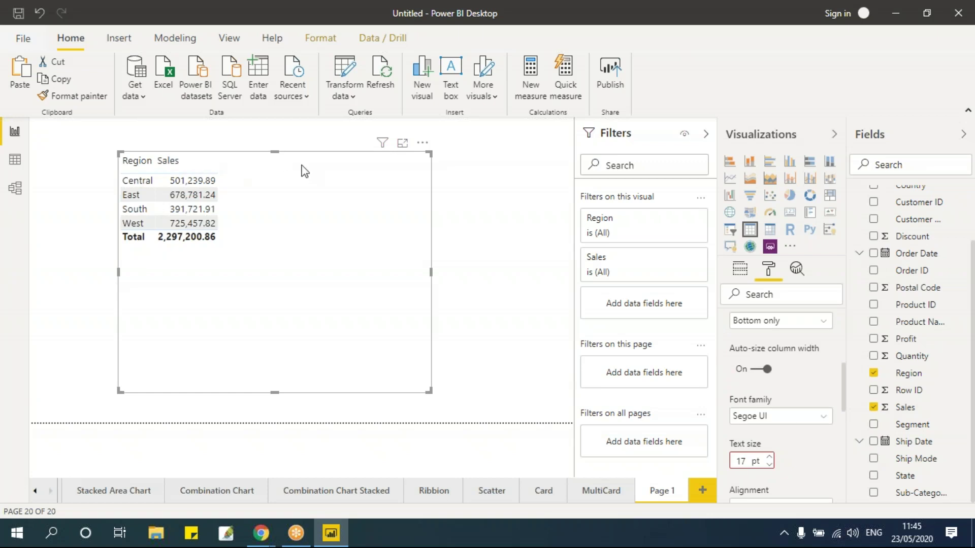
Step: Move the table up and to the left on the page, and add Sub-Category between Region and Sales
left_click_drag(390, 265, 324, 251)
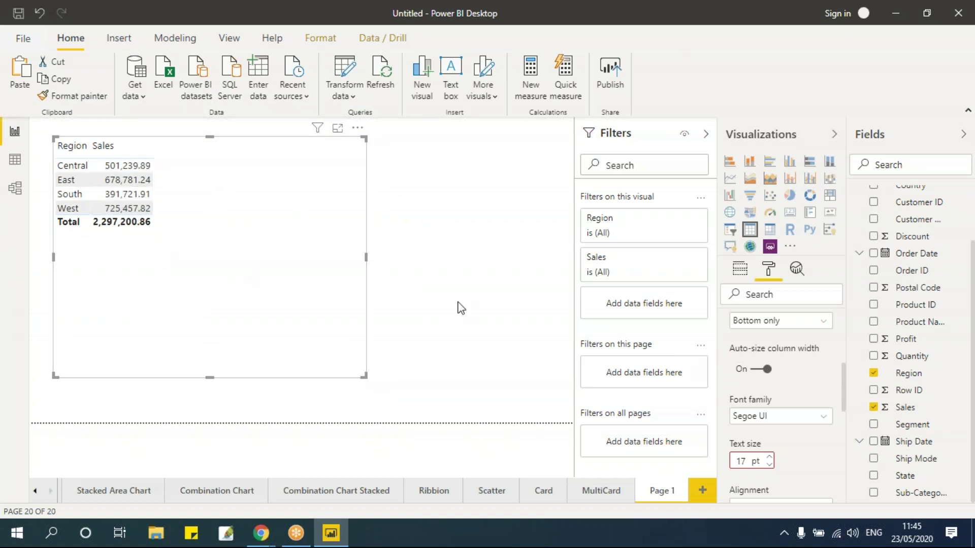
scroll(805, 388, "up", 4)
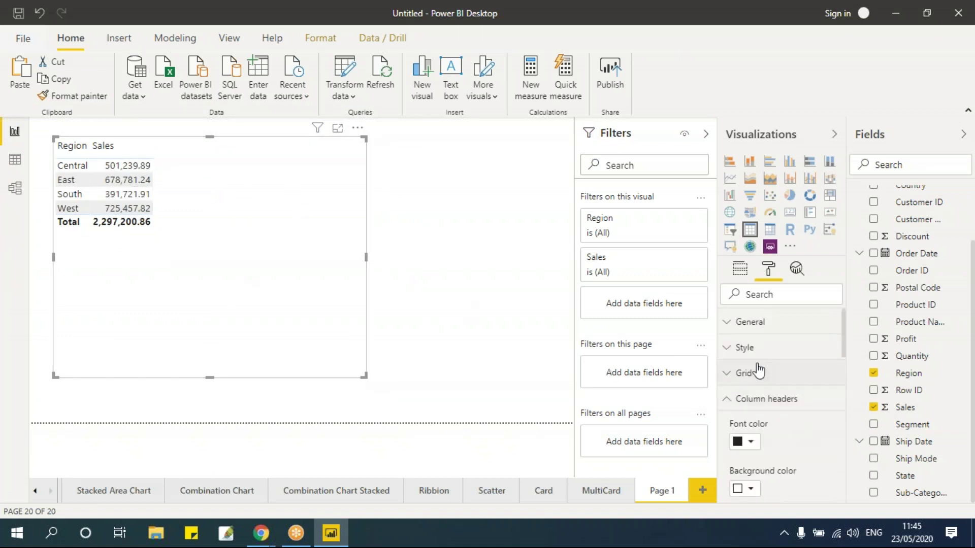
left_click(740, 270)
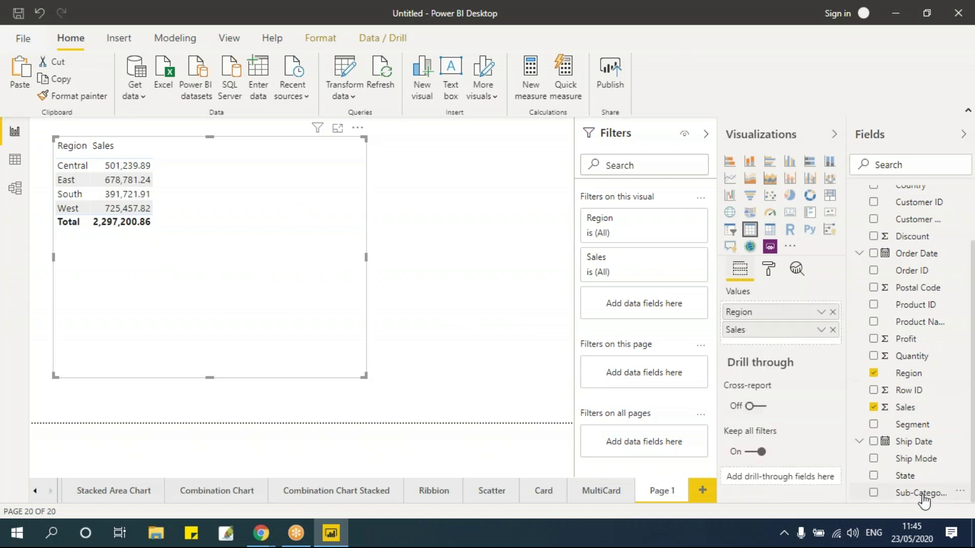
left_click_drag(924, 501, 810, 341)
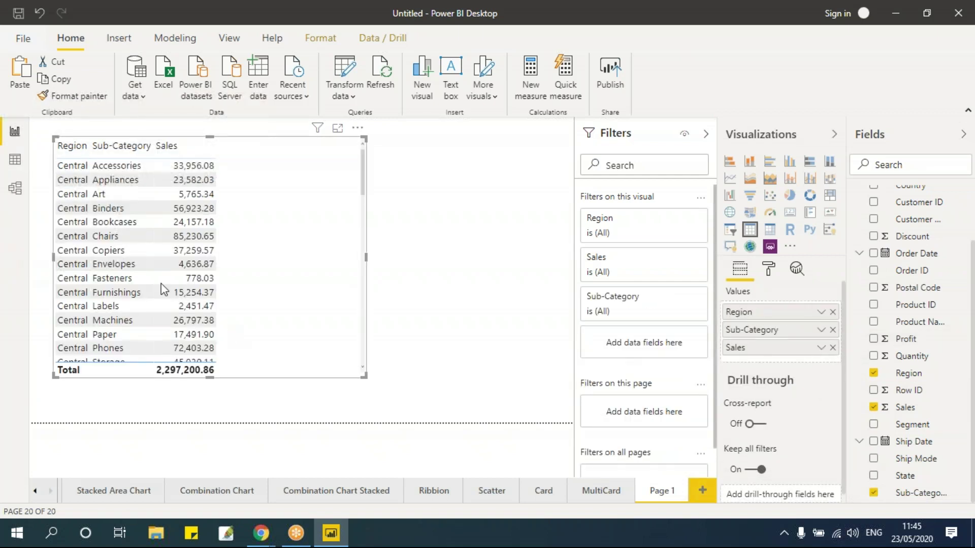
Step: Enlarge the table and try sorting it by Sales, by Sub-Category in both directions, and by Region
left_click_drag(369, 381, 489, 421)
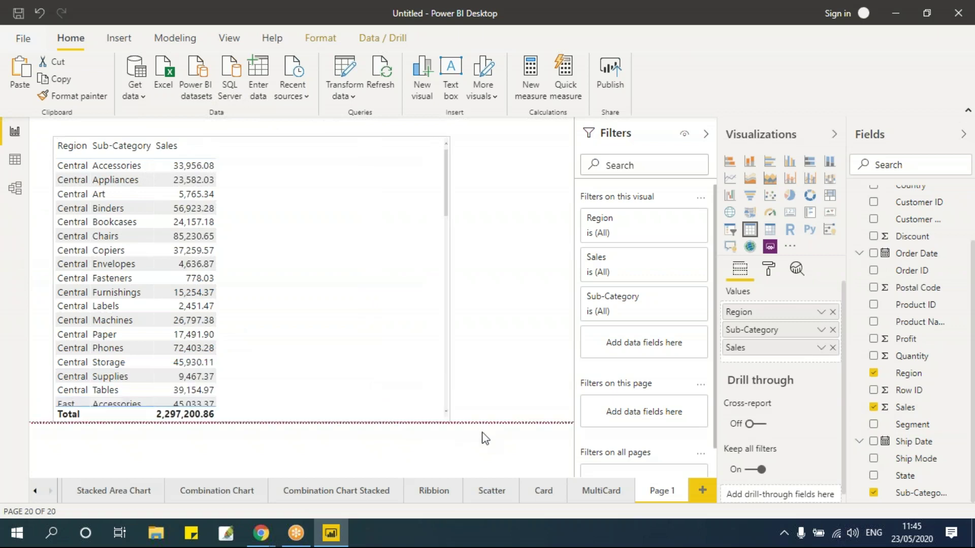
key("Escape")
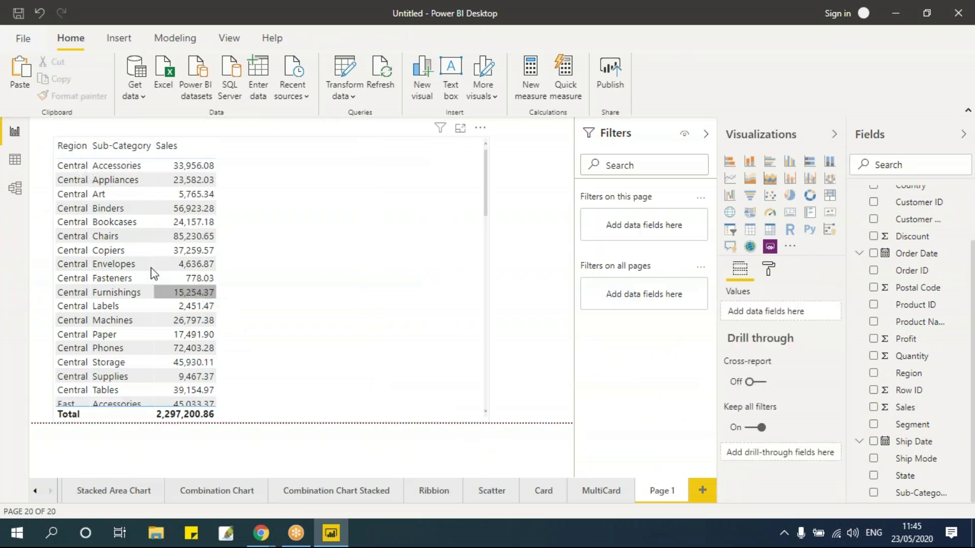
left_click(175, 147)
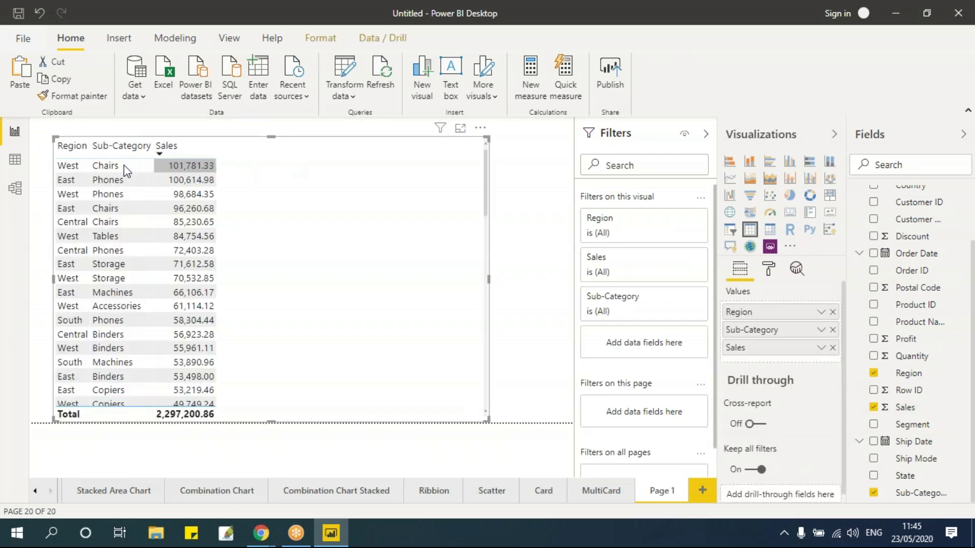
left_click(114, 145)
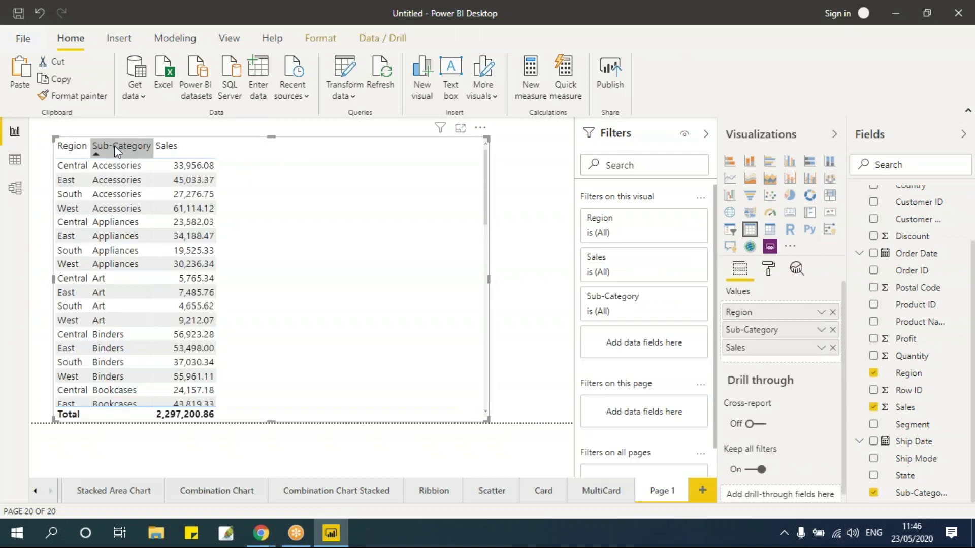
left_click(115, 145)
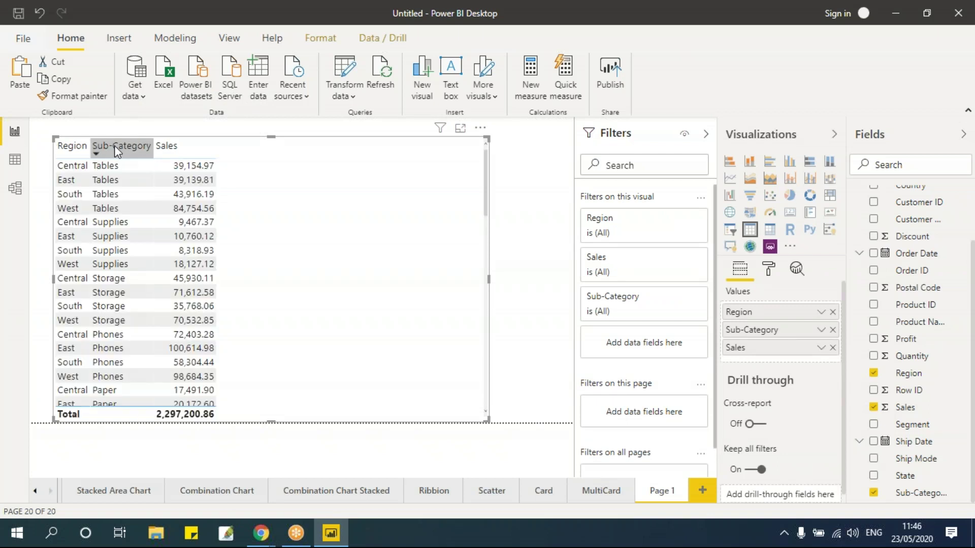
left_click(114, 145)
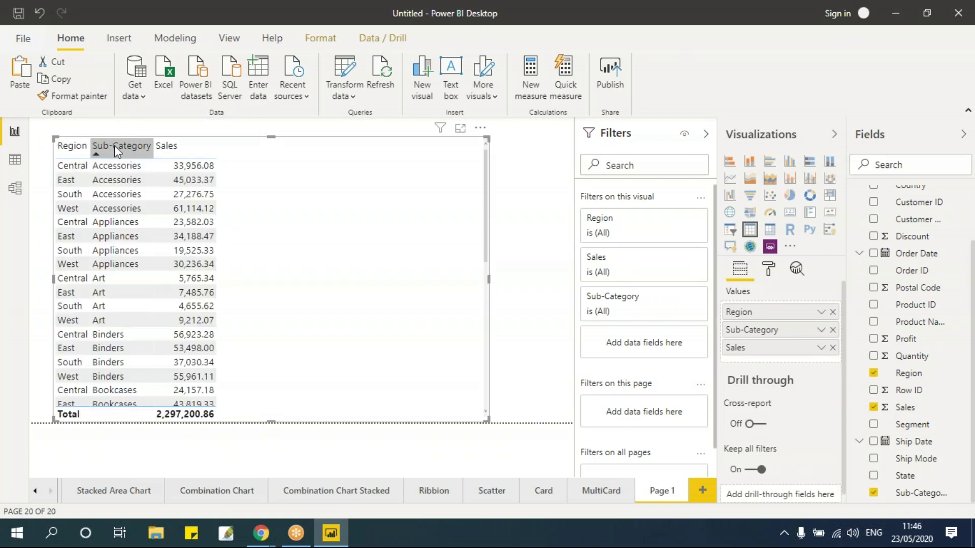
left_click(71, 146)
left_click(69, 151)
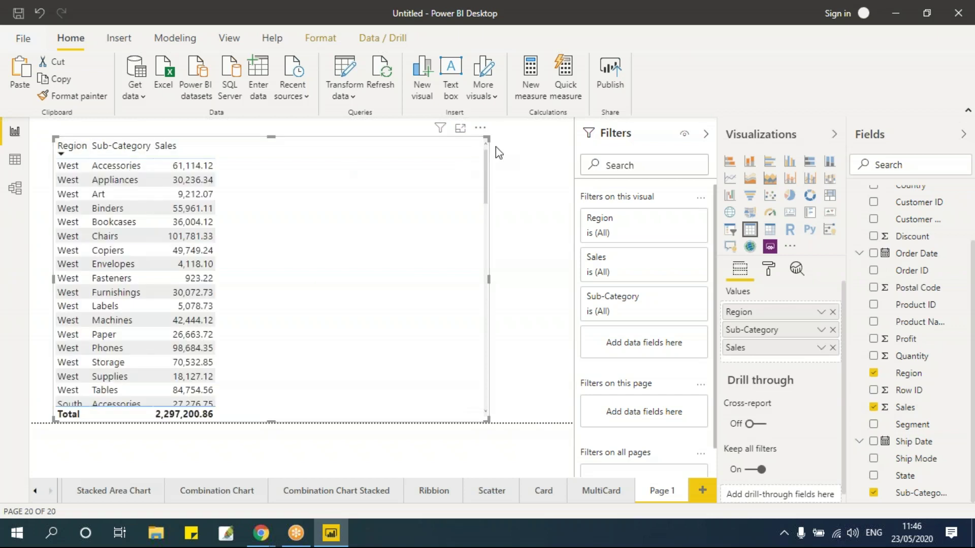
Step: Sort the table by Sales in descending order
left_click(480, 130)
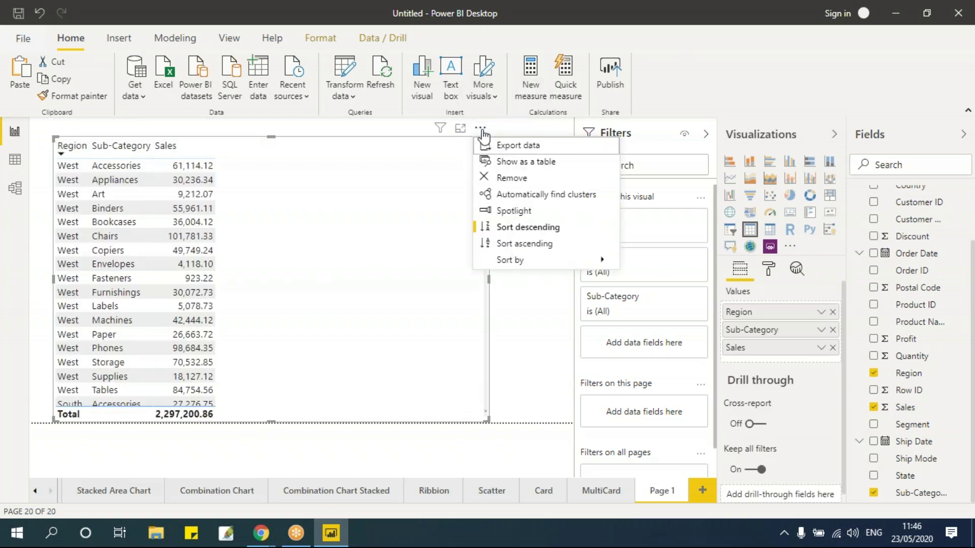
mouse_move(510, 260)
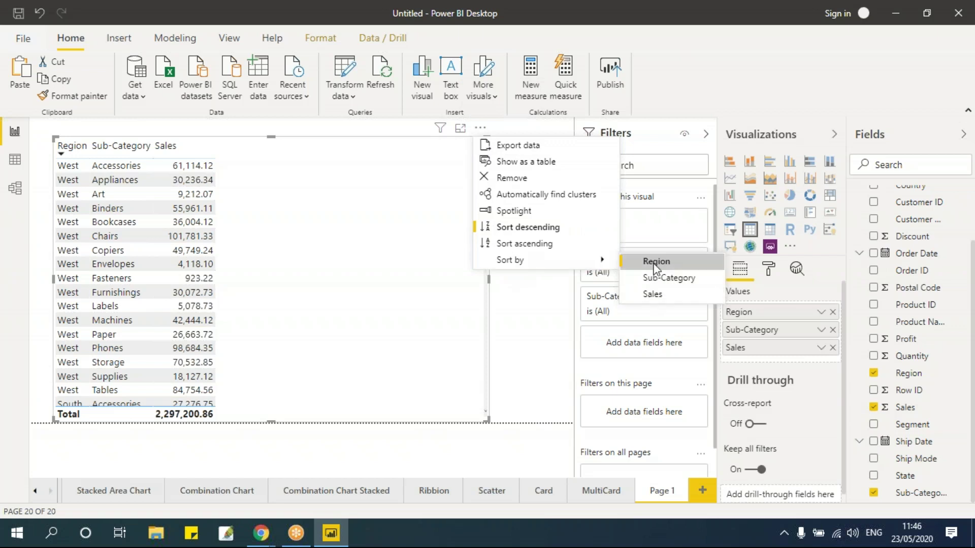
left_click(652, 295)
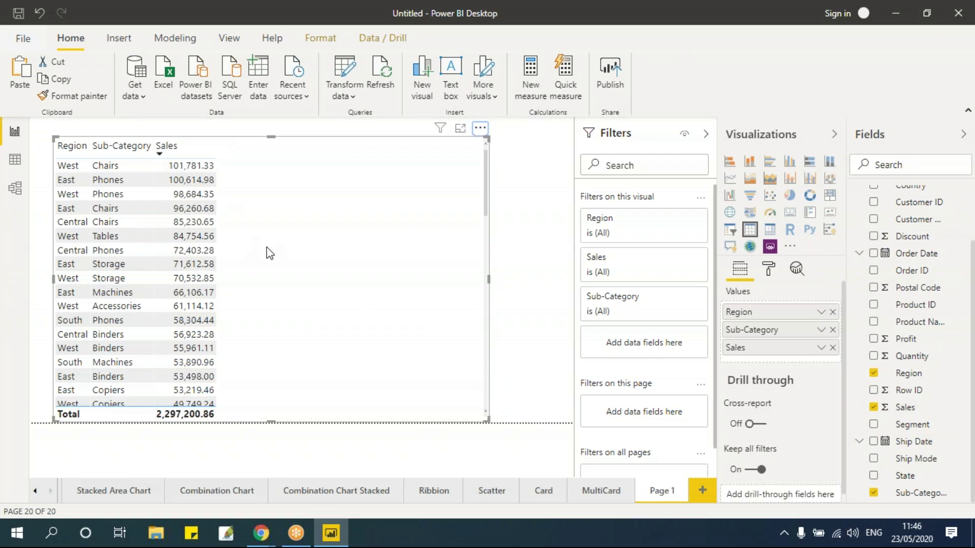
Step: Shrink the table in width and height, and rename the page as Table
left_click_drag(485, 420, 346, 387)
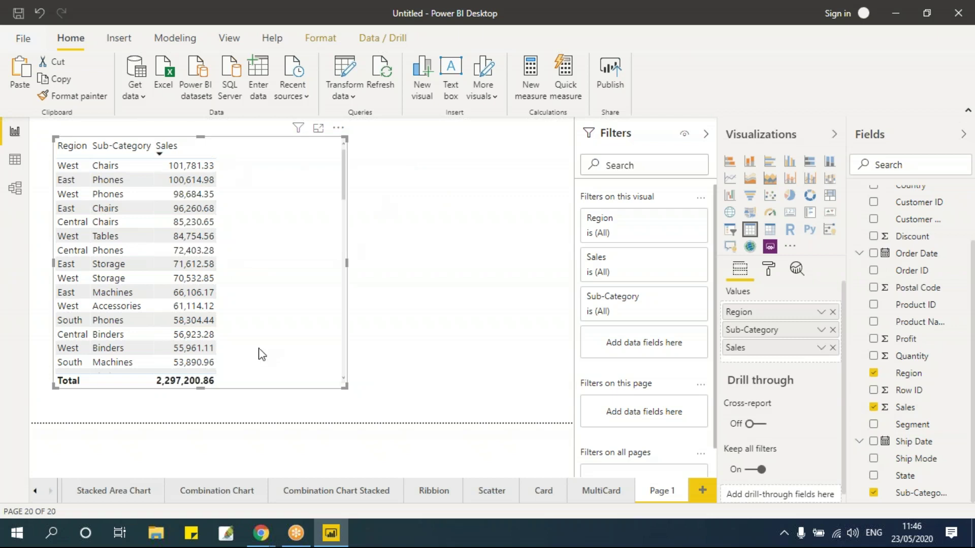
left_click(432, 276)
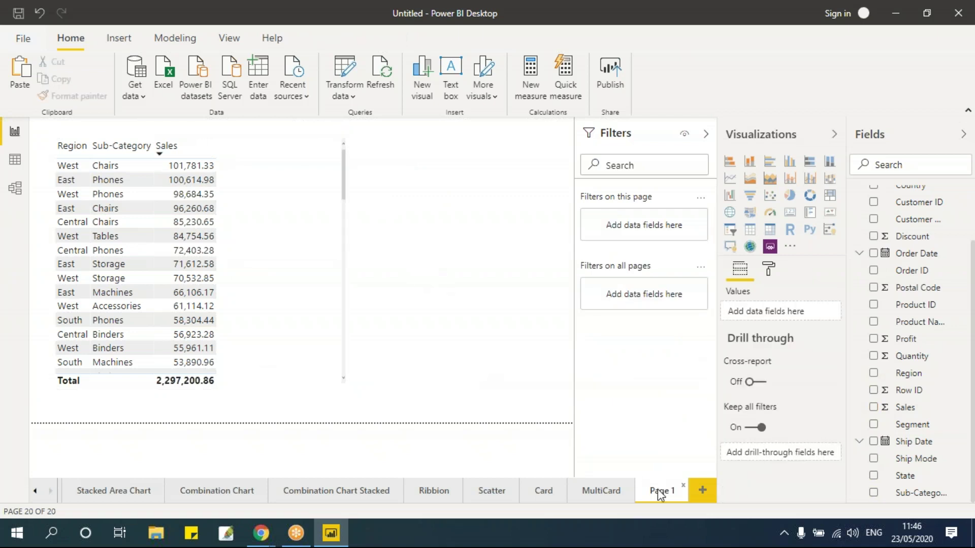
type("Table")
Step: Add a new report page with a matrix visual, moved away from the page corner and enlarged
left_click(705, 490)
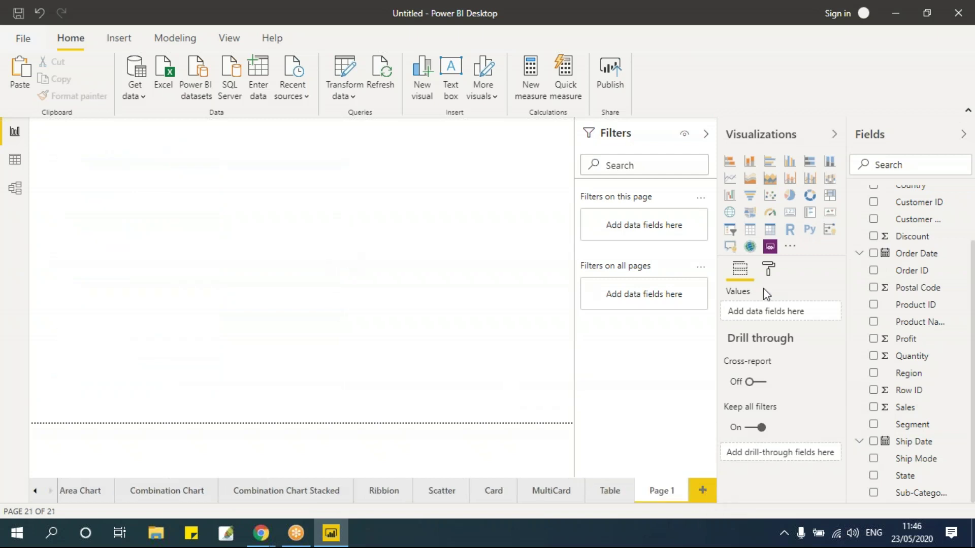
left_click(771, 238)
left_click_drag(123, 126, 208, 154)
left_click_drag(240, 263, 445, 380)
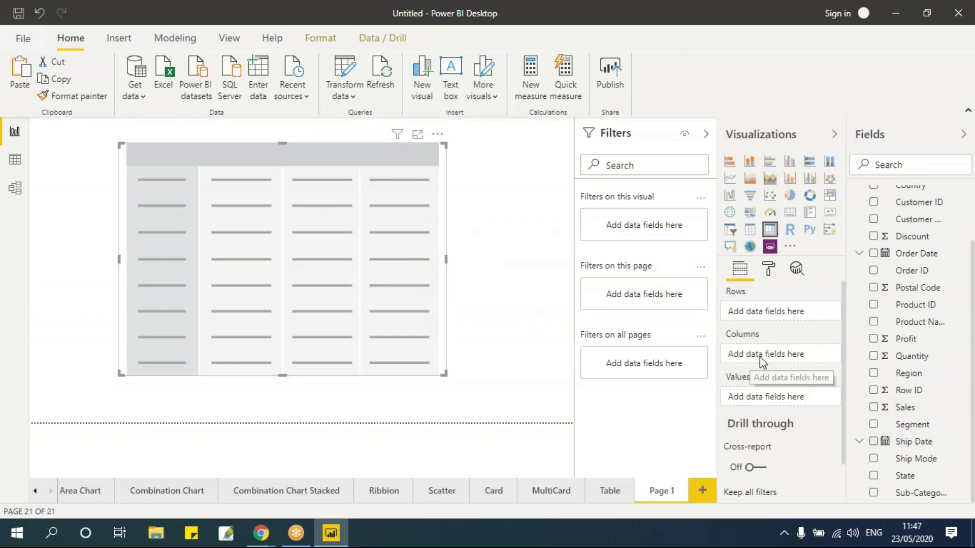
Step: Fill the matrix with Sub-Category as rows, Region as columns and Sales as values
left_click(615, 490)
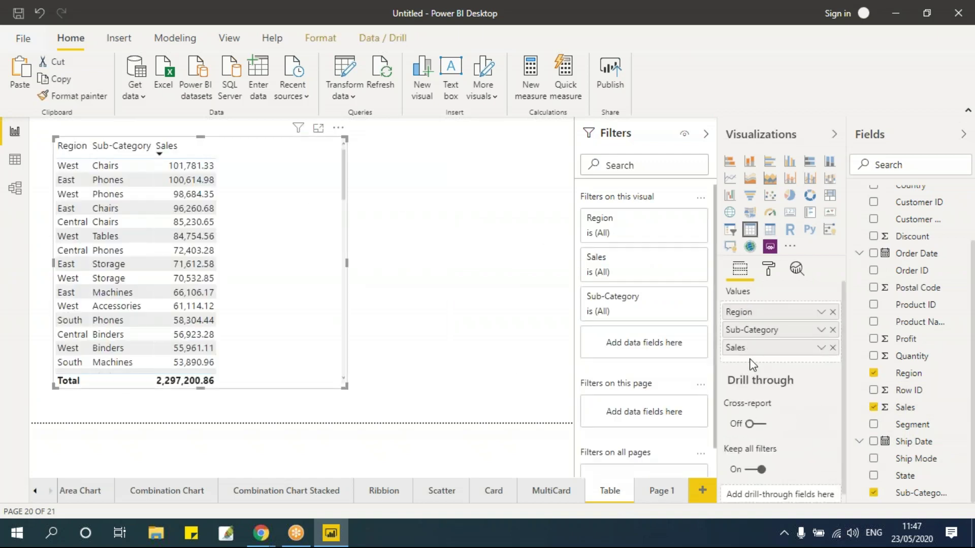
scroll(752, 359, "down", 1)
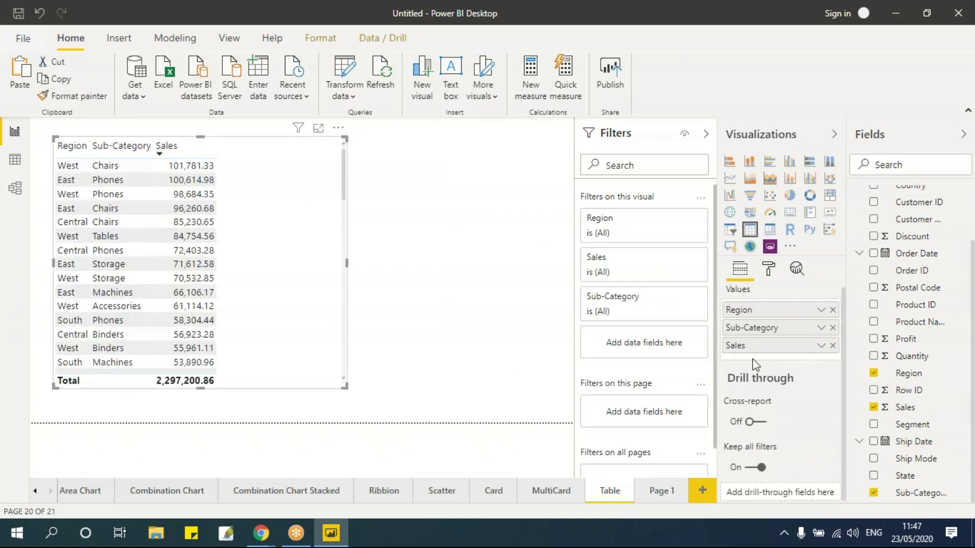
left_click(662, 497)
left_click(290, 149)
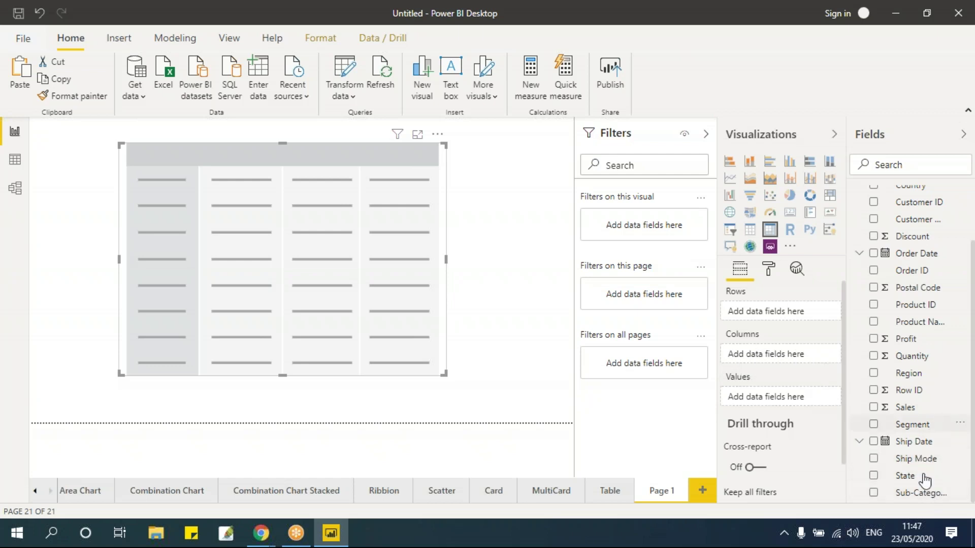
left_click_drag(920, 501, 772, 322)
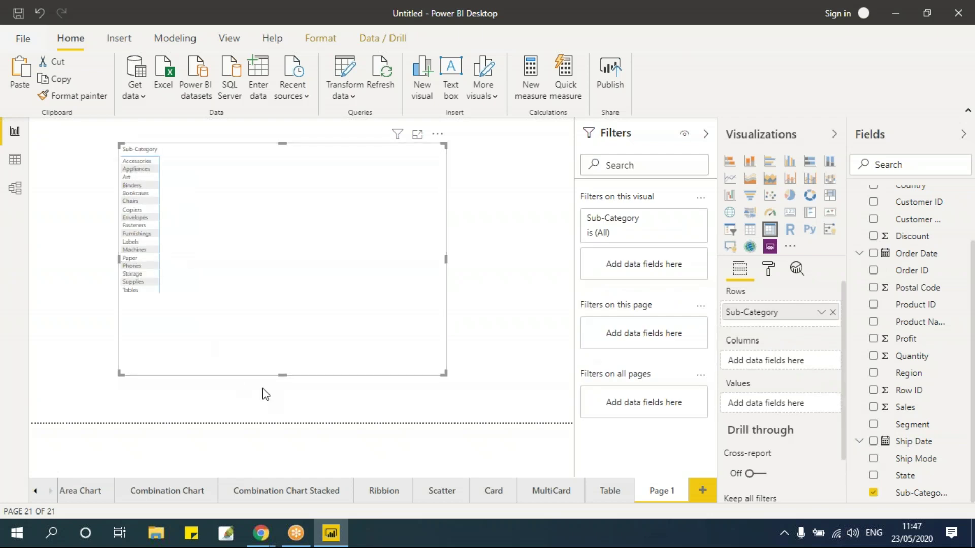
left_click_drag(903, 375, 779, 377)
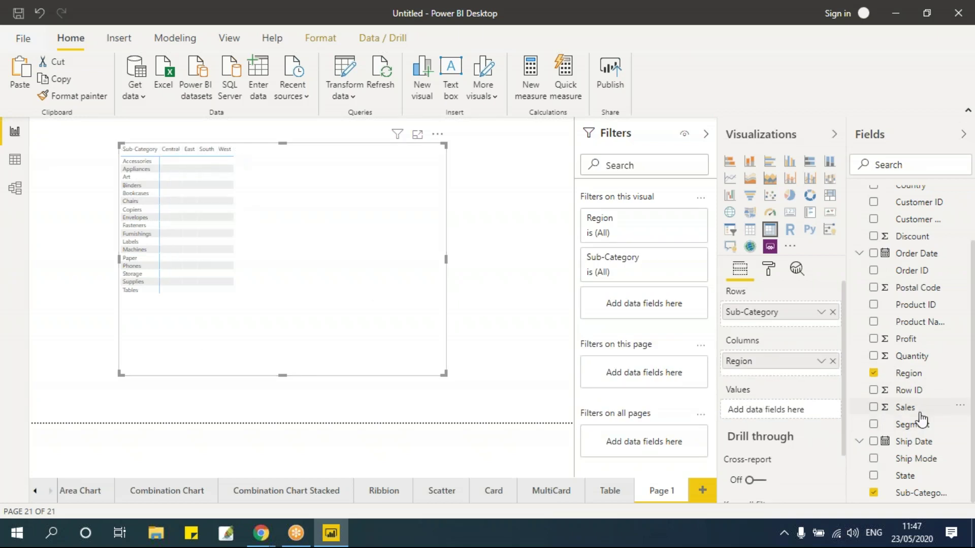
left_click_drag(915, 410, 785, 413)
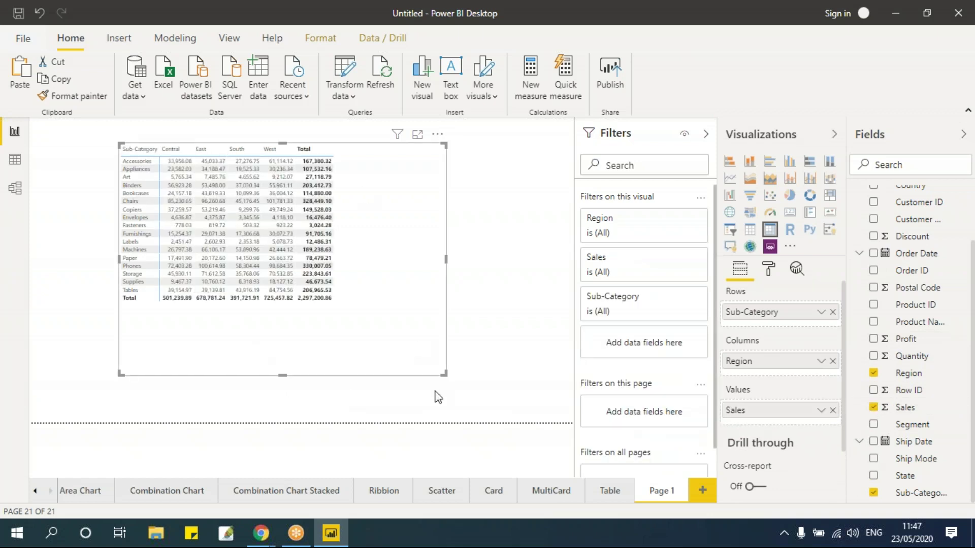
Step: Move the matrix slightly down and shrink it around its contents, and rename the page as Matrics
left_click_drag(445, 375, 362, 315)
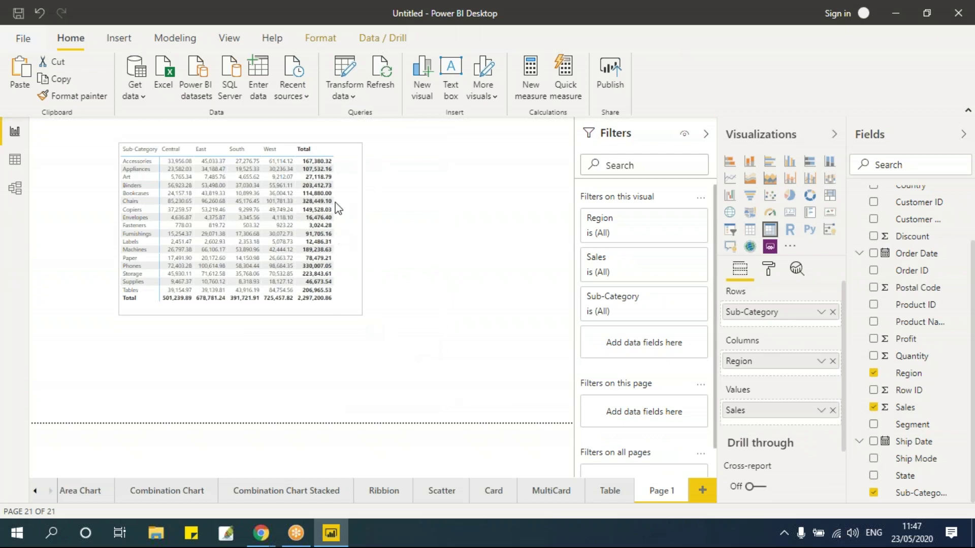
key("Escape")
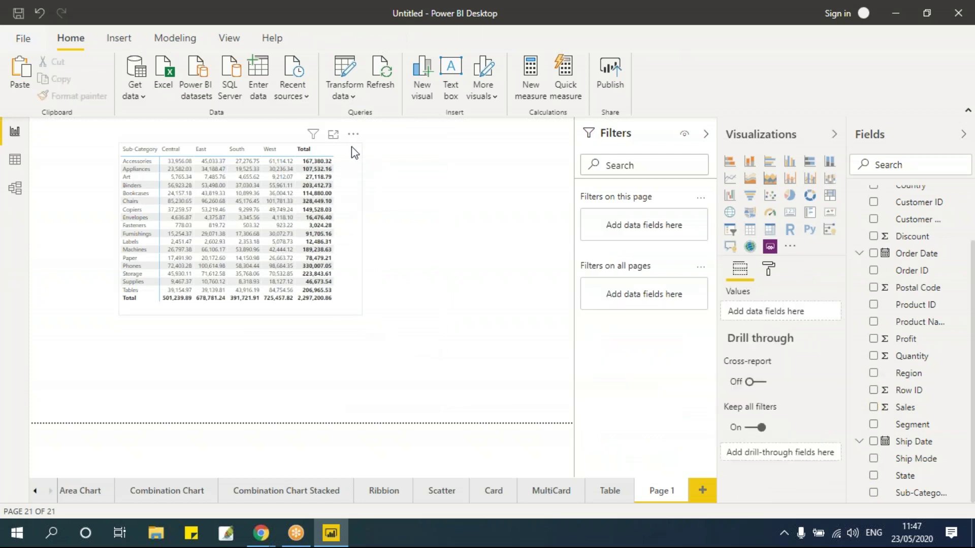
left_click(358, 203)
left_click_drag(352, 264, 406, 373)
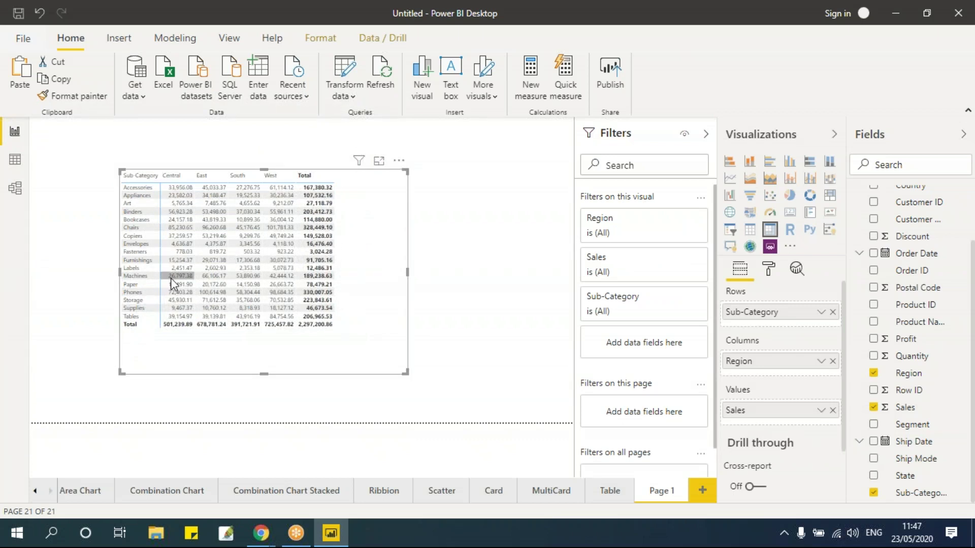
left_click_drag(406, 373, 369, 349)
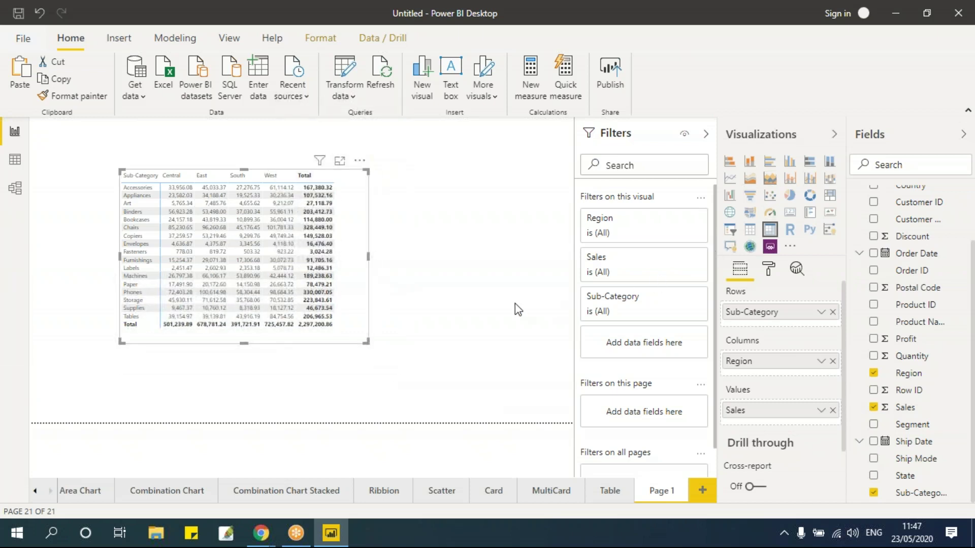
double_click(654, 500)
type("Matrics")
Step: Add a new report page with an enlarged slicer near its centre, listing Sub-Category
left_click(702, 490)
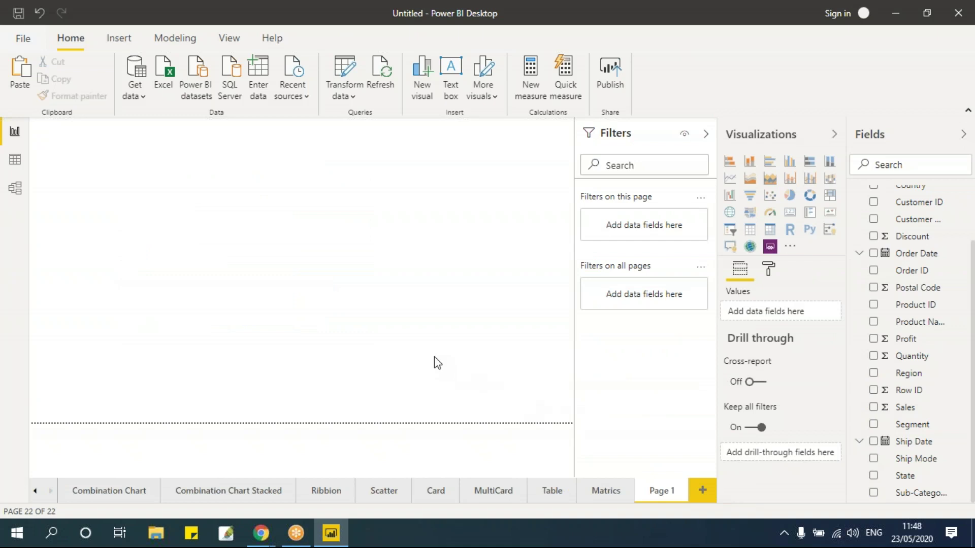
left_click(730, 231)
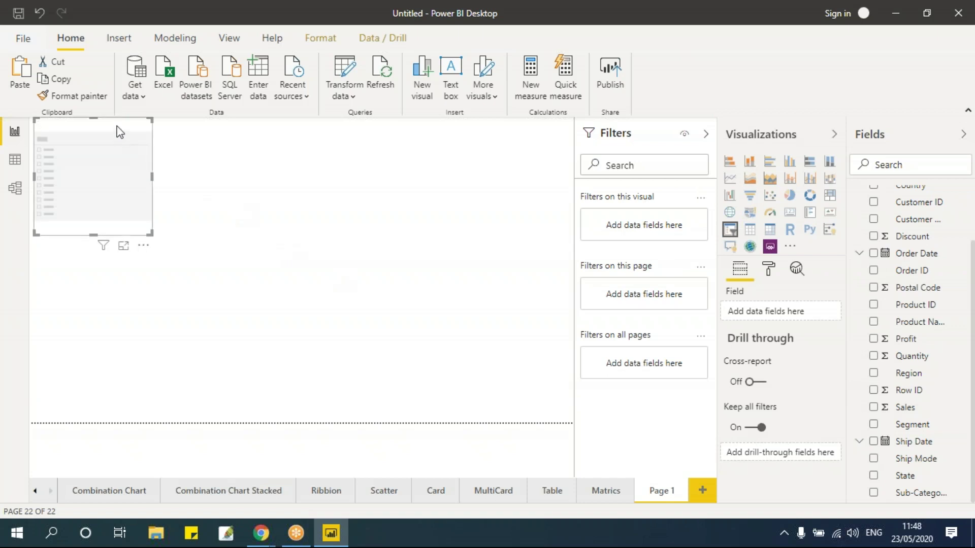
left_click_drag(116, 131, 254, 174)
left_click_drag(283, 277, 371, 337)
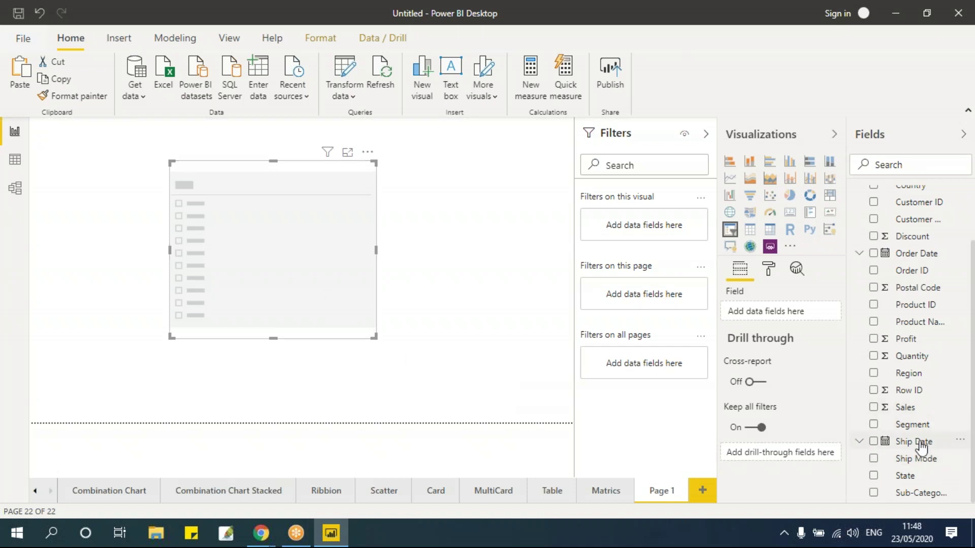
left_click(873, 492)
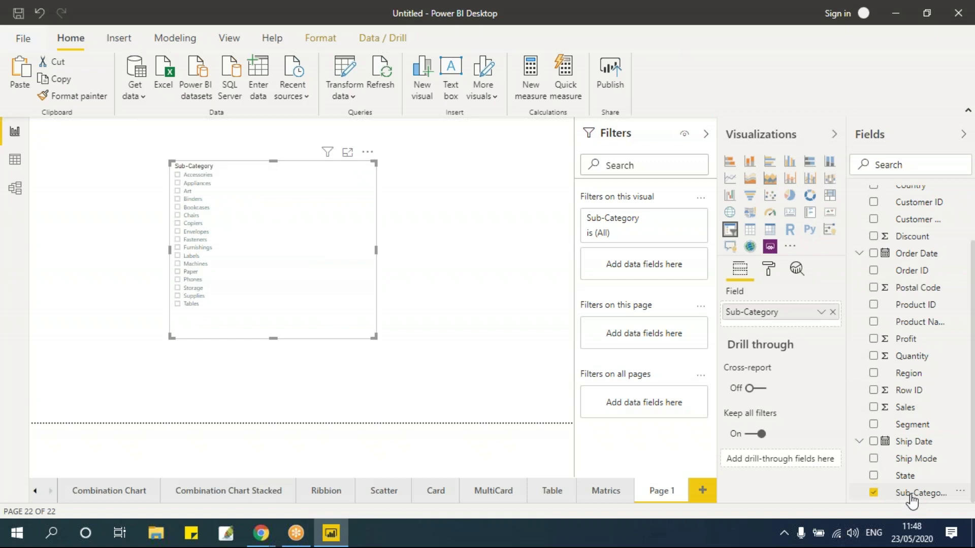
left_click_drag(908, 500, 220, 255)
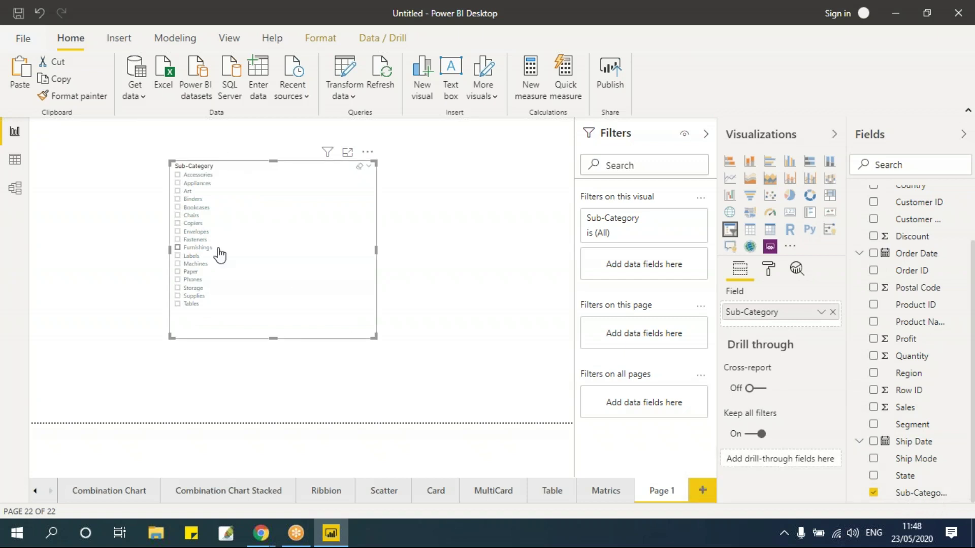
Step: Select Appliances, Art, Binders, Bookcases, Copiers and Fasteners one after another in the slicer, ending on Fasteners
left_click(178, 184)
left_click(178, 191)
left_click(178, 199)
left_click(178, 207)
left_click(178, 224)
left_click(178, 240)
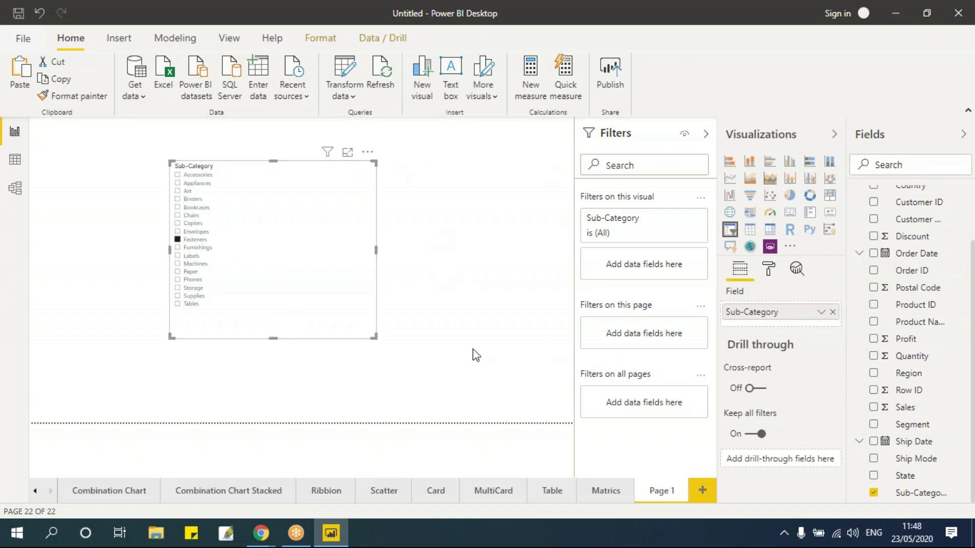
Step: Shrink the slicer around its Sub-Category list and move it up and to the left on the page
left_click_drag(375, 337, 284, 320)
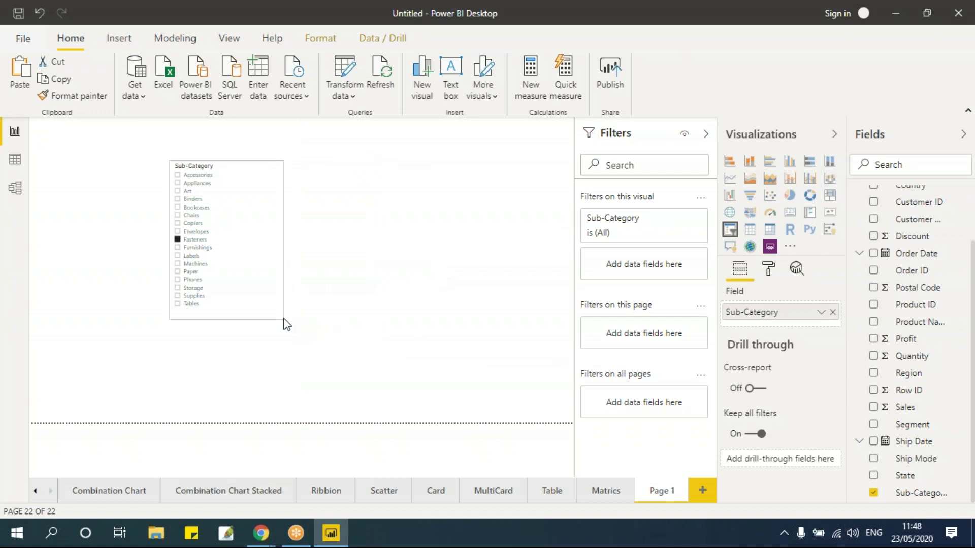
left_click(308, 274)
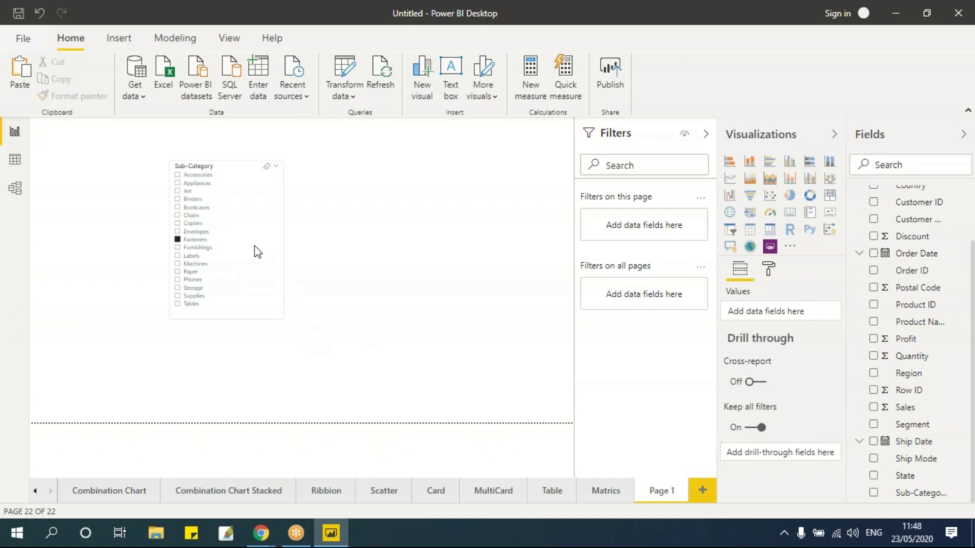
left_click_drag(230, 167, 142, 150)
key("Escape")
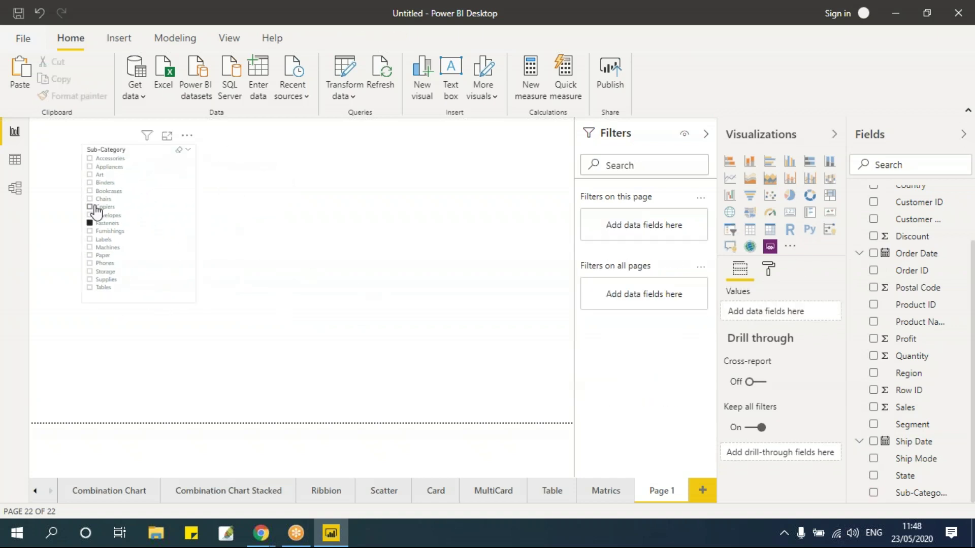
Step: Select Appliances in the Sub-Category slicer and place a second slicer based on the Segment field beside it
left_click(90, 166)
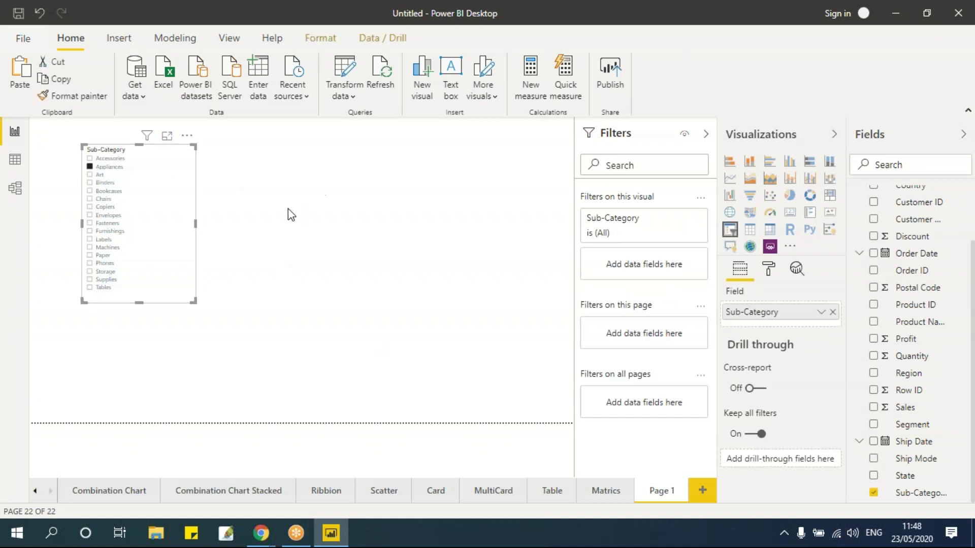
left_click(297, 252)
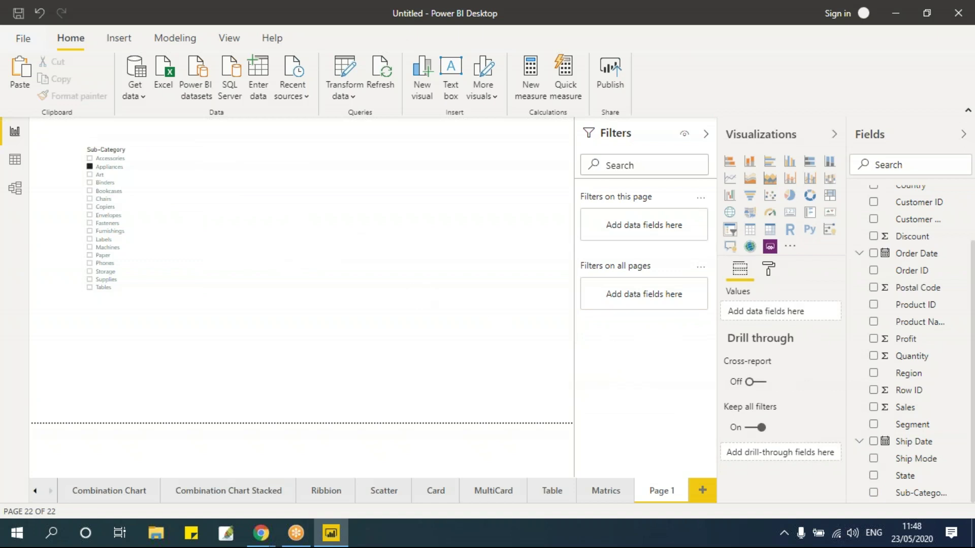
left_click_drag(132, 318, 301, 178)
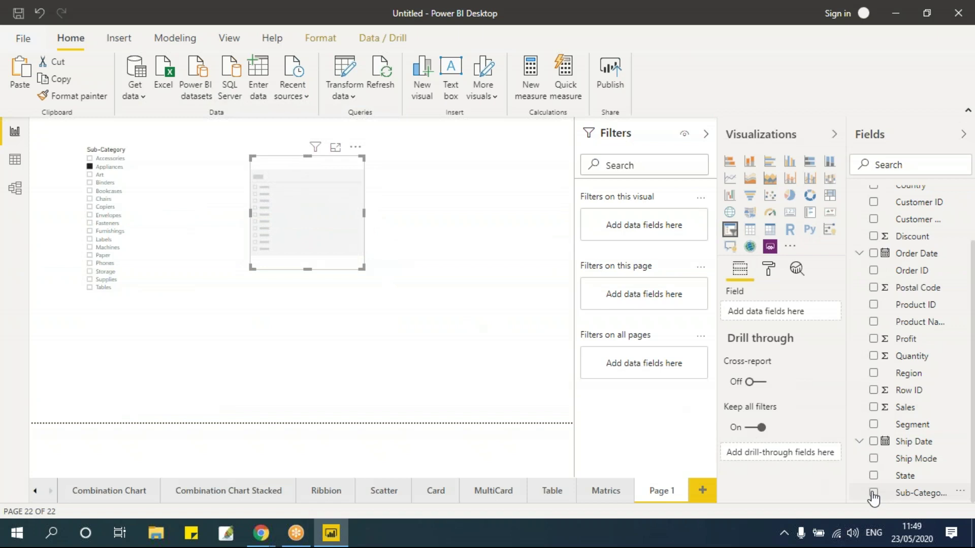
left_click(874, 425)
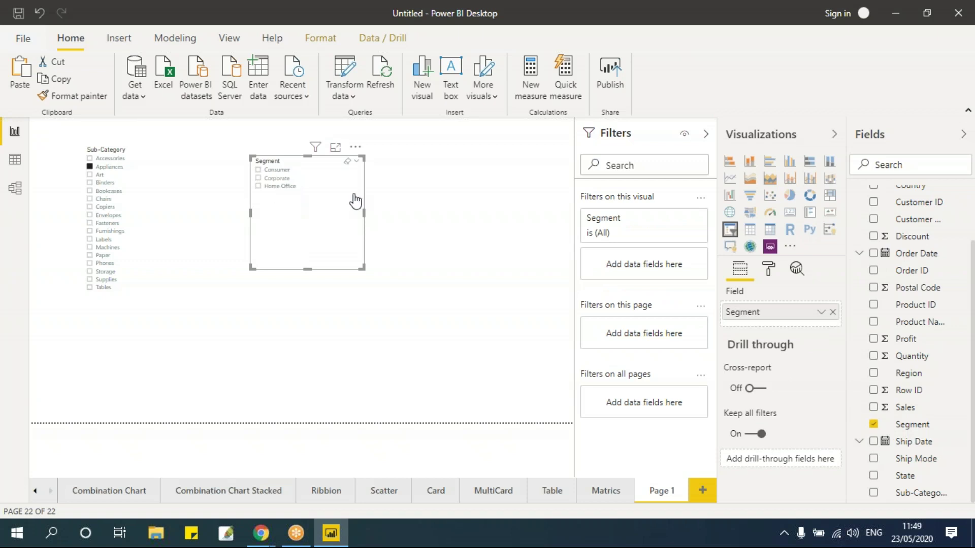
Step: Turn the Segment slicer into a dropdown and shrink its frame to fit the compact layout
left_click(356, 161)
left_click(371, 183)
left_click_drag(373, 209, 382, 198)
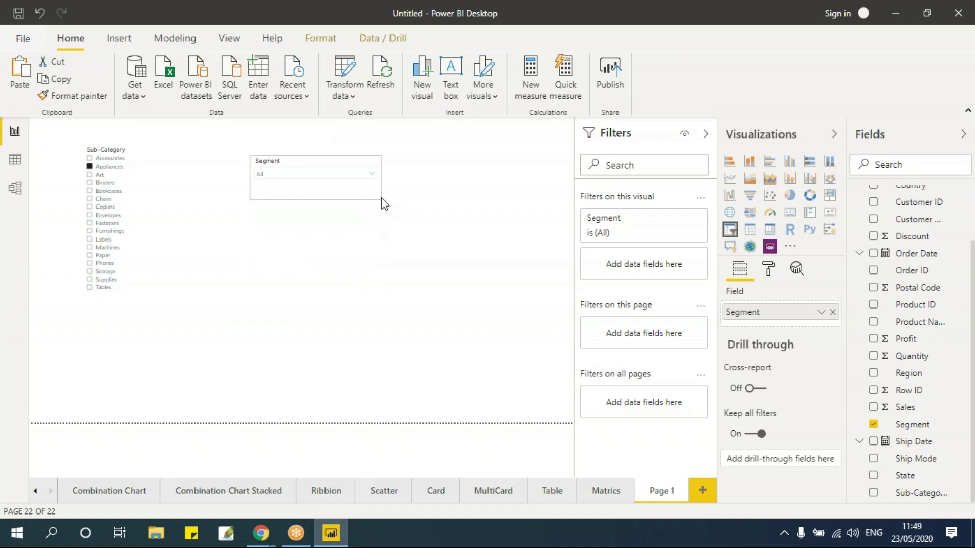
Step: Select Home Office in the Segment dropdown slicer and close the list
left_click(373, 174)
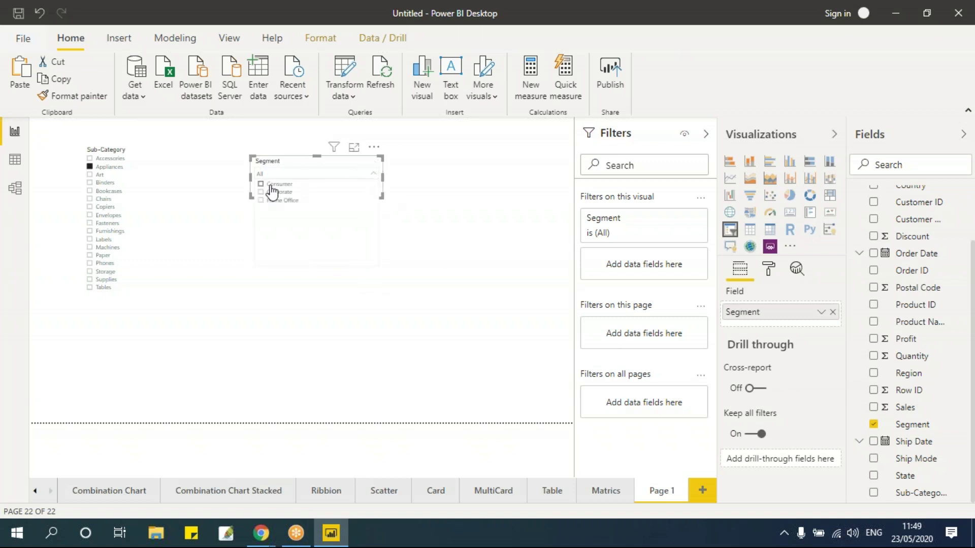
left_click(262, 200)
left_click(255, 290)
left_click(241, 294)
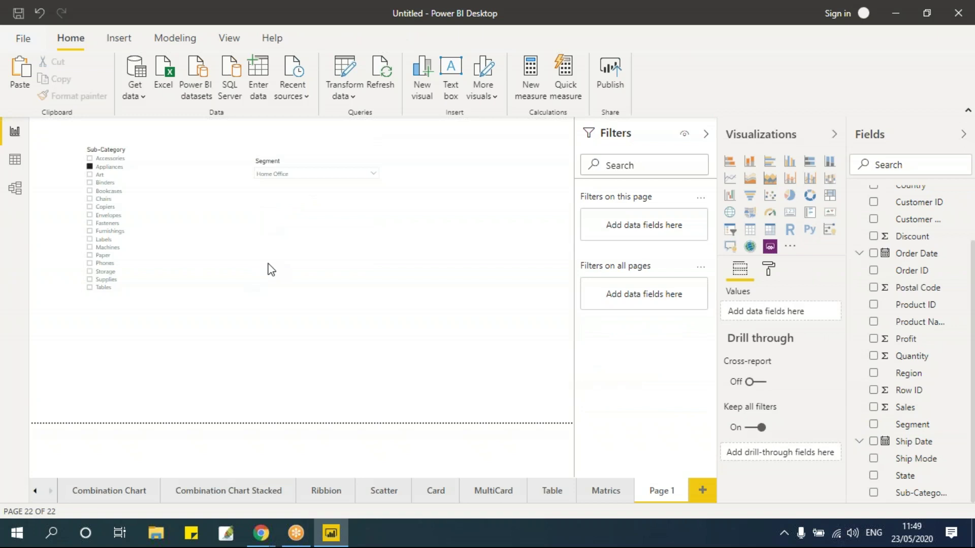
Step: Rename the slicer page to "Slicer" and add a new blank report page
double_click(661, 492)
type("Slicer")
key("Return")
left_click(704, 493)
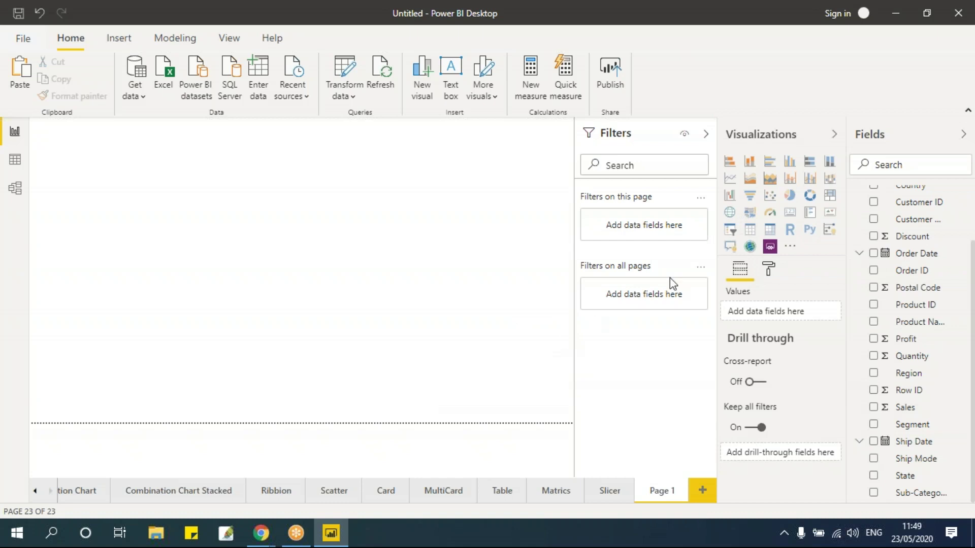
Step: Insert a filled map visual on the blank page and enlarge it to cover most of the canvas
left_click(749, 212)
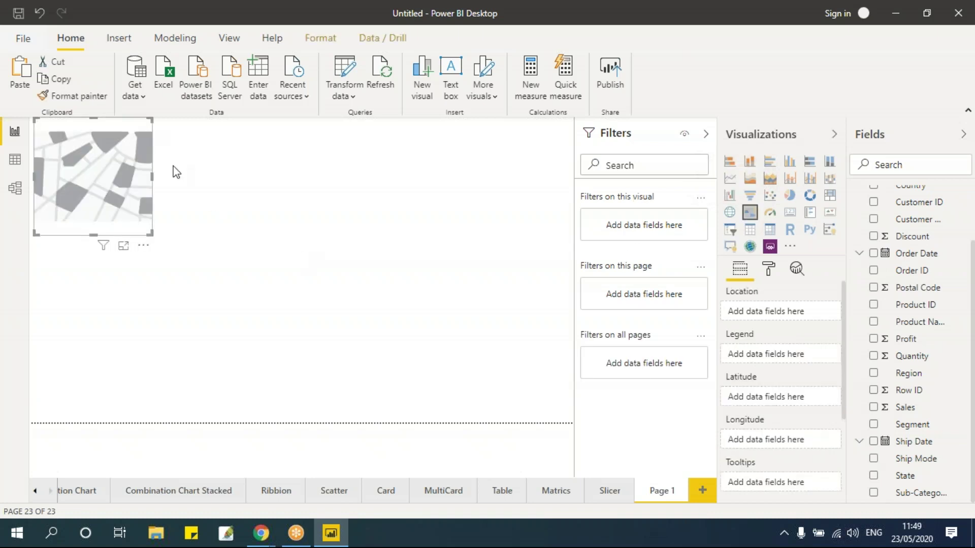
left_click_drag(173, 170, 233, 181)
left_click_drag(254, 283, 477, 398)
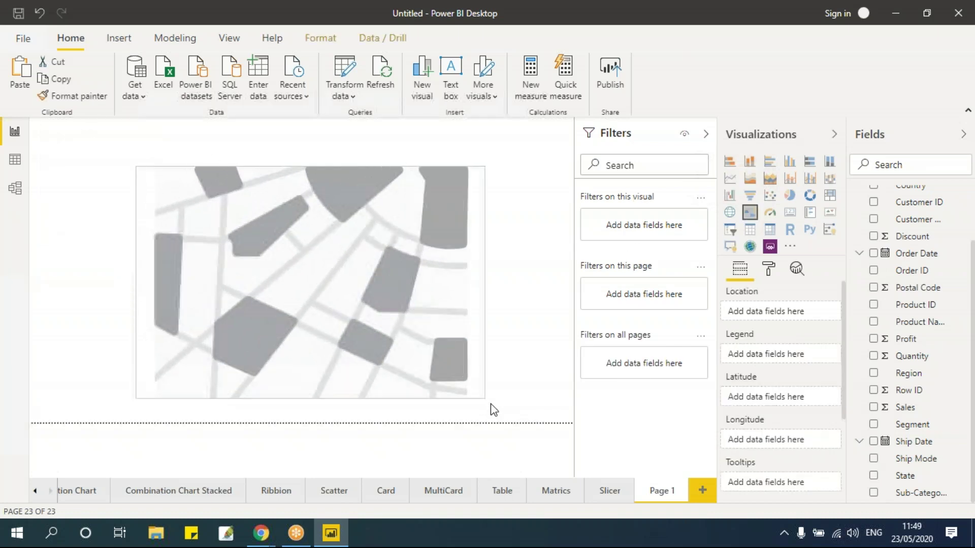
left_click_drag(136, 166, 91, 146)
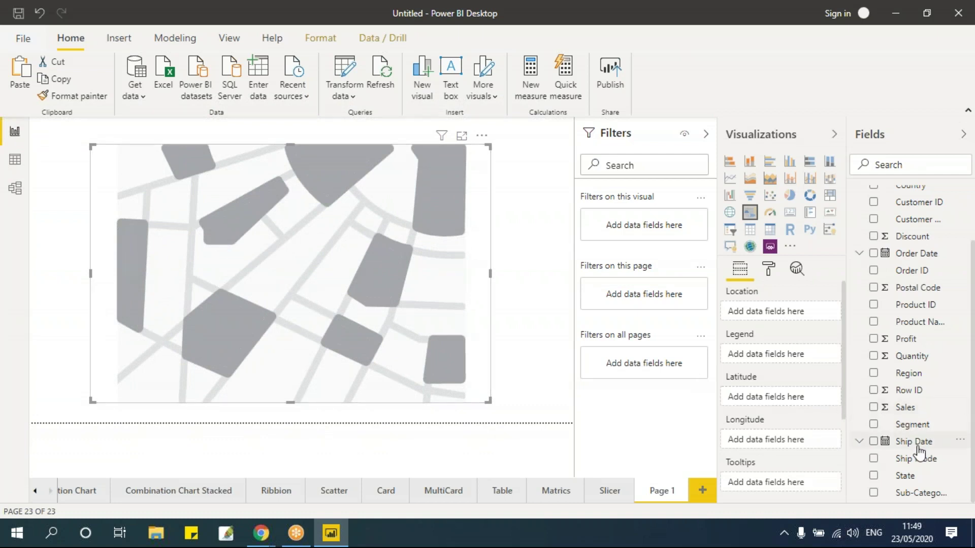
Step: Use State as the filled map's location and add Sales to its tooltips, slightly repositioning and enlarging the map
left_click(874, 475)
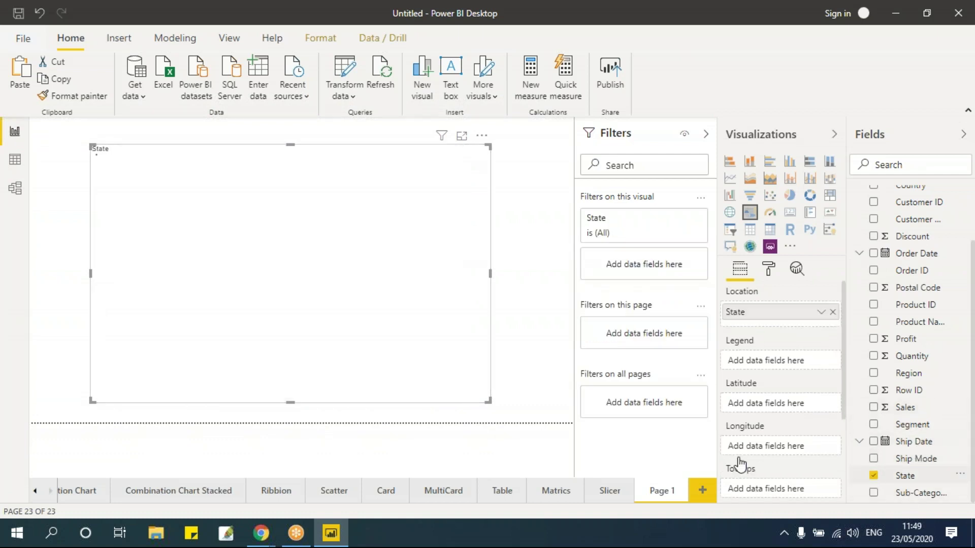
left_click_drag(341, 160, 318, 154)
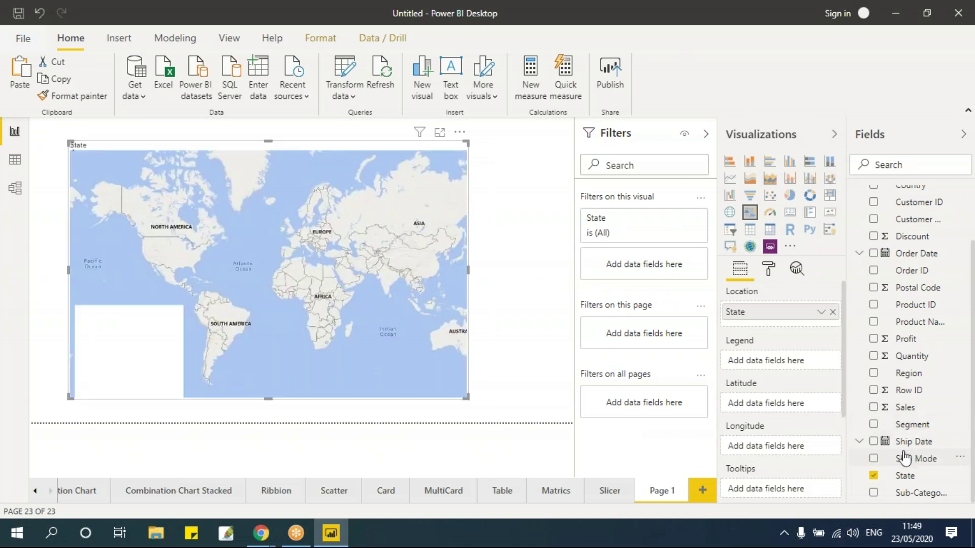
left_click(874, 408)
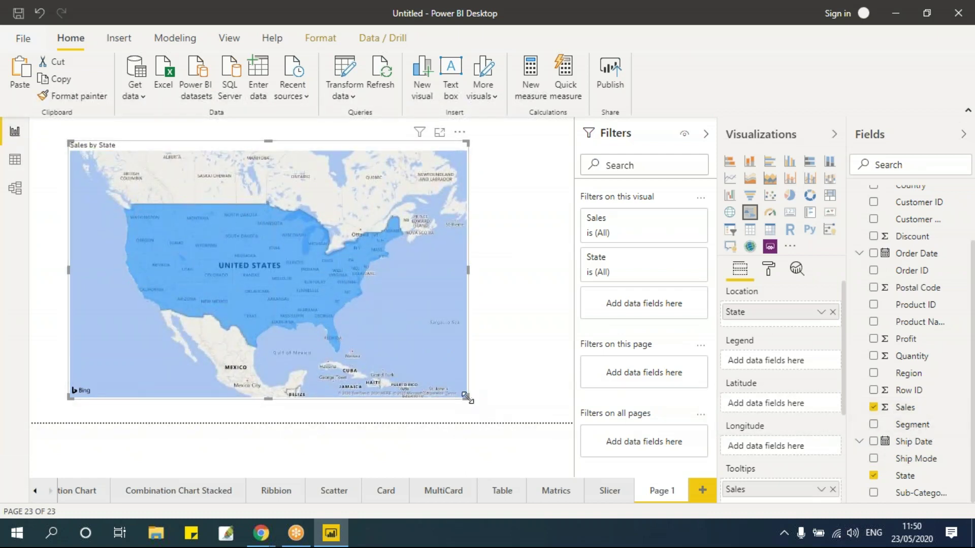
left_click_drag(466, 397, 495, 405)
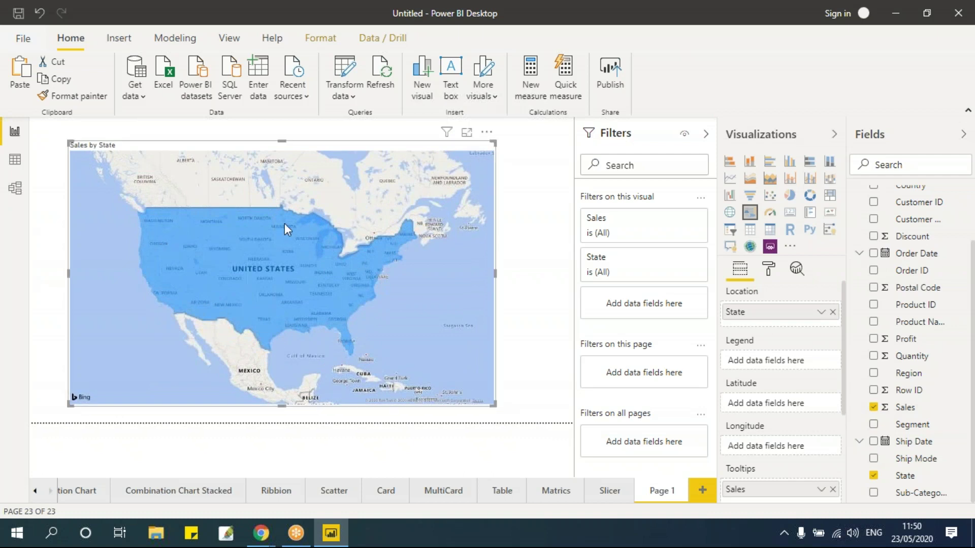
mouse_move(172, 248)
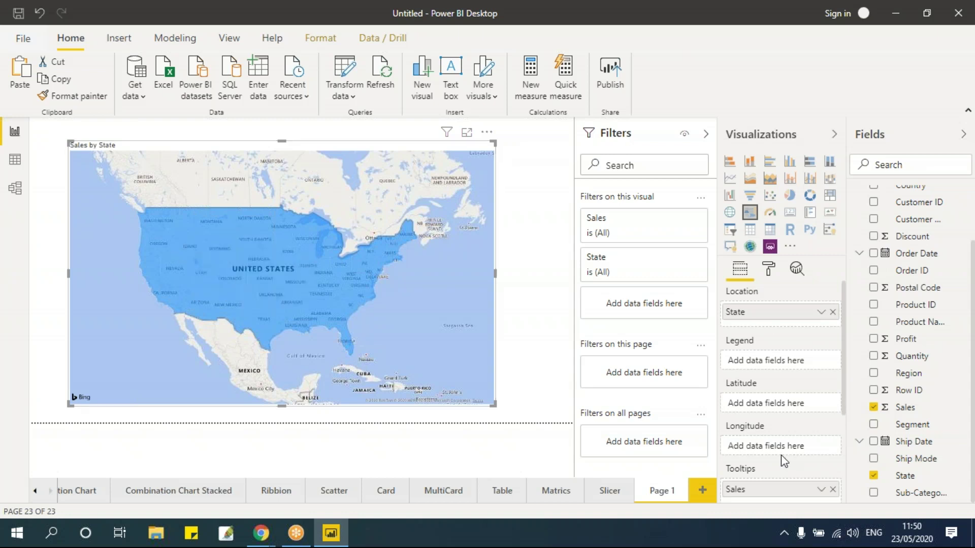
Step: Rename the filled map's page to "Filed Map" and add another blank report page
double_click(673, 491)
type("Fi")
type("led Map")
left_click(711, 493)
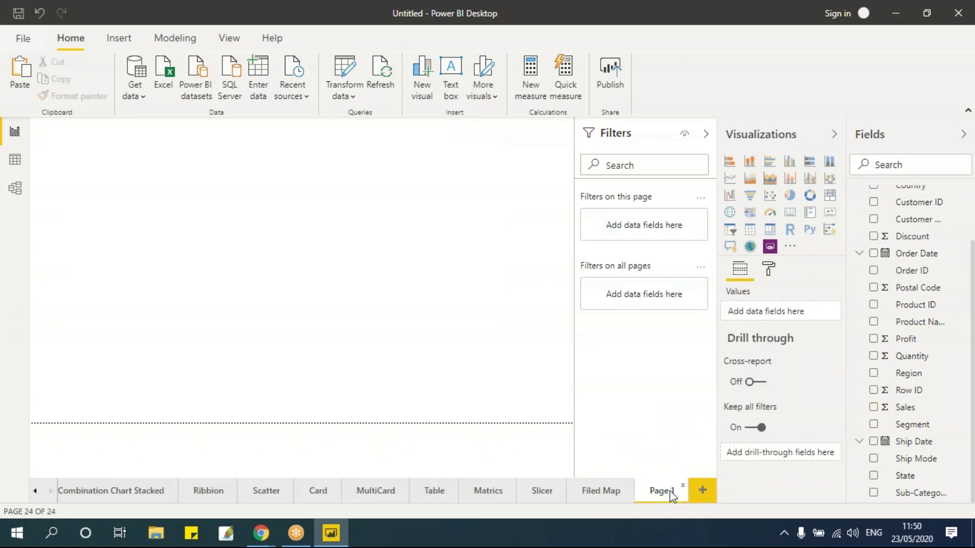
Step: Insert a bubble map visual on the blank page, enlarge it and move it toward the middle of the canvas
left_click(730, 213)
left_click_drag(151, 235, 425, 394)
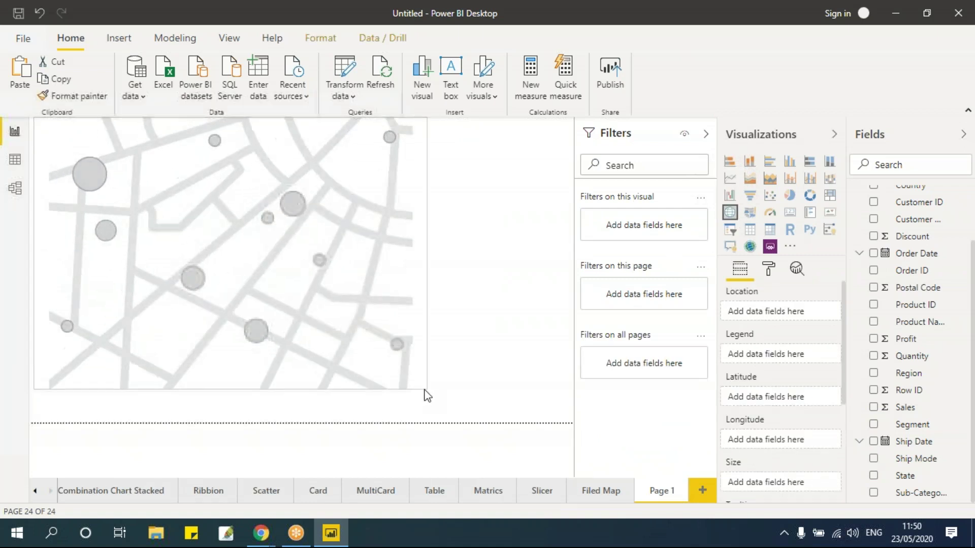
left_click_drag(373, 163, 421, 178)
Step: Set up the bubble map with State as location, Sales as bubble size and Region as legend
left_click(873, 476)
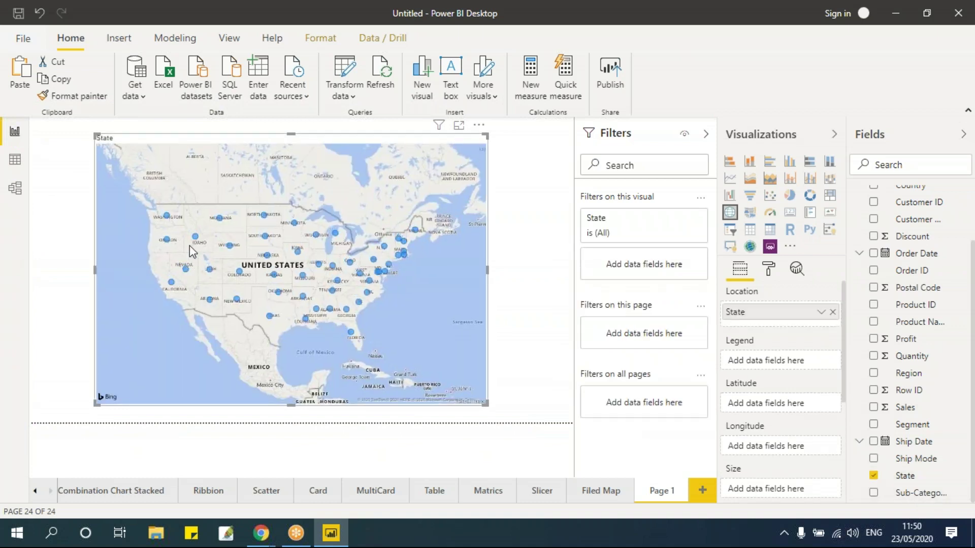
left_click(875, 408)
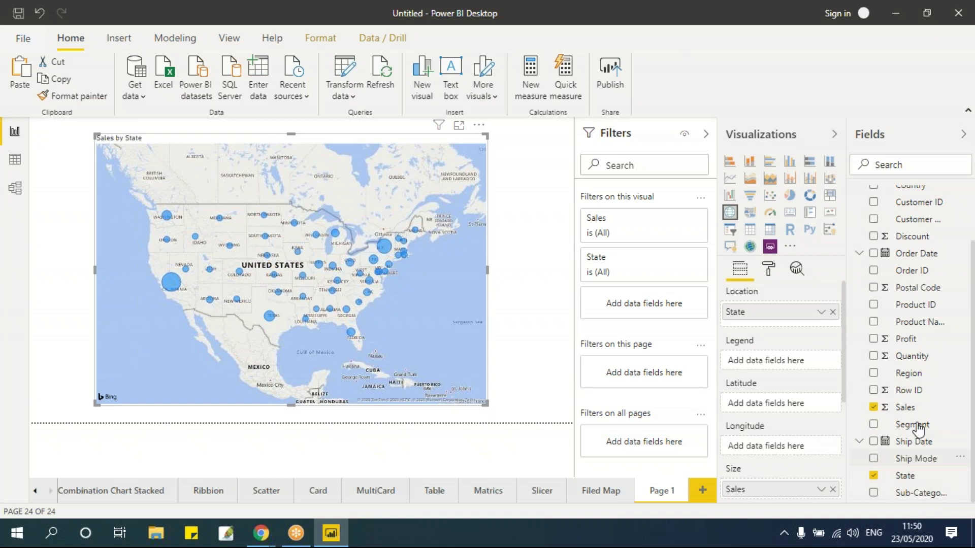
left_click_drag(909, 375, 782, 361)
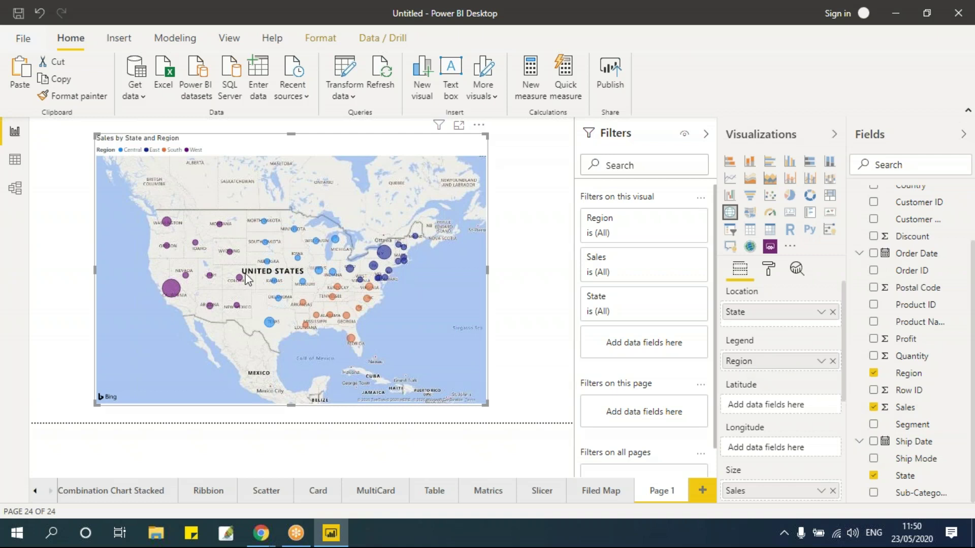
Step: Rename the bubble map's page to "Symbol Map" and add another blank report page
double_click(660, 490)
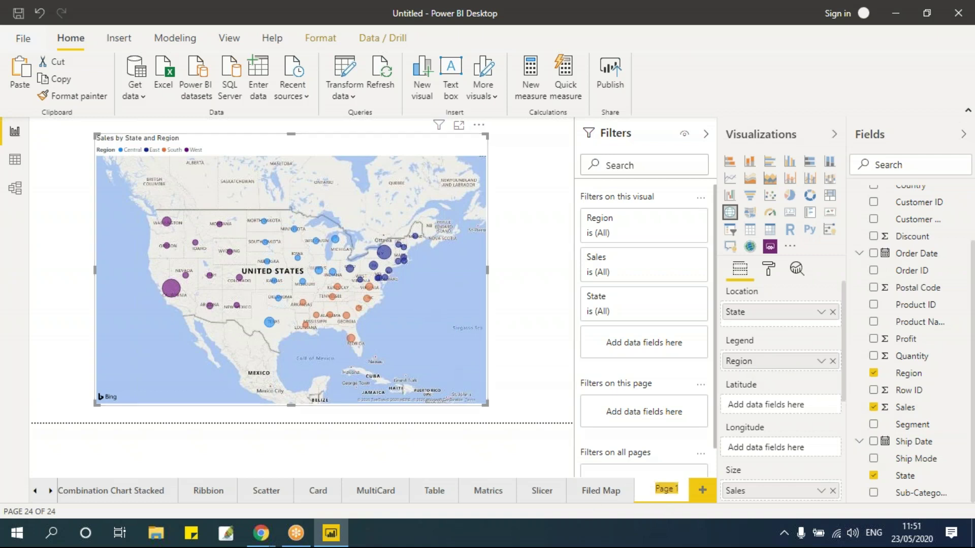
type("Symbol M")
left_click(537, 383)
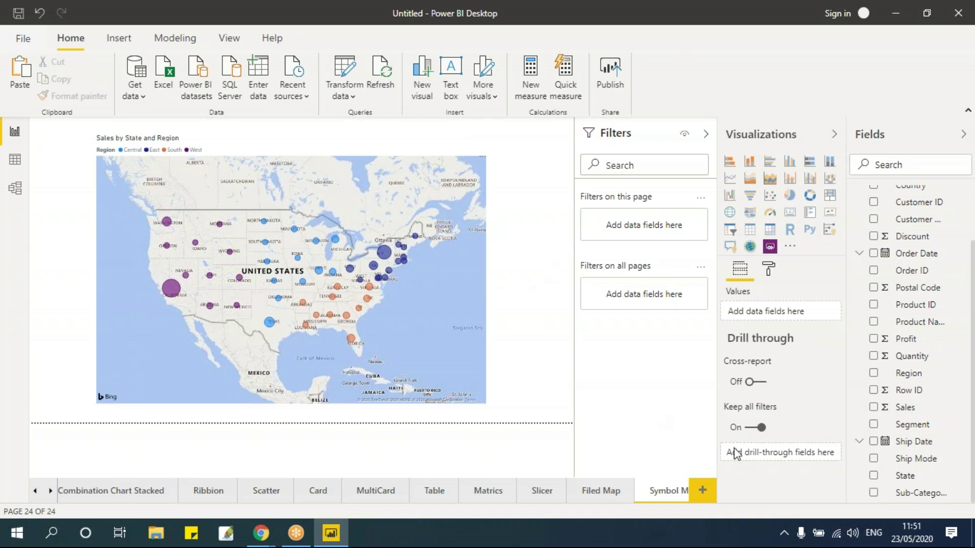
left_click(703, 490)
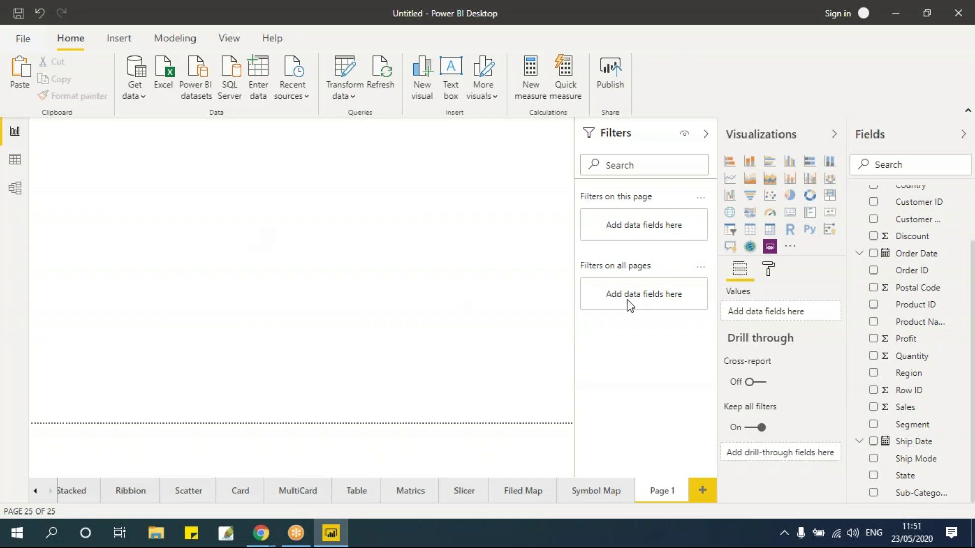
Step: Check the Matrics page, then insert a matrix visual on the new blank Page 1 and enlarge it
left_click(417, 496)
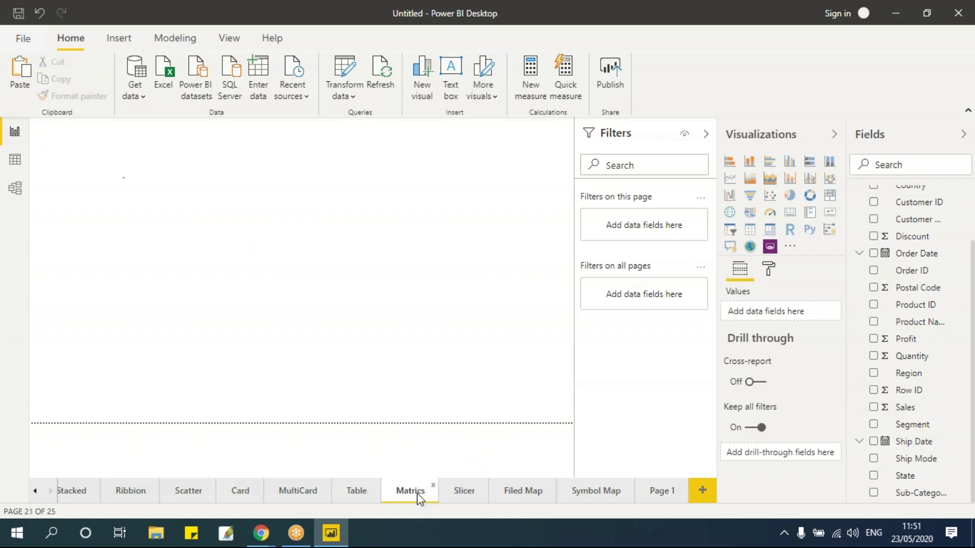
left_click(668, 493)
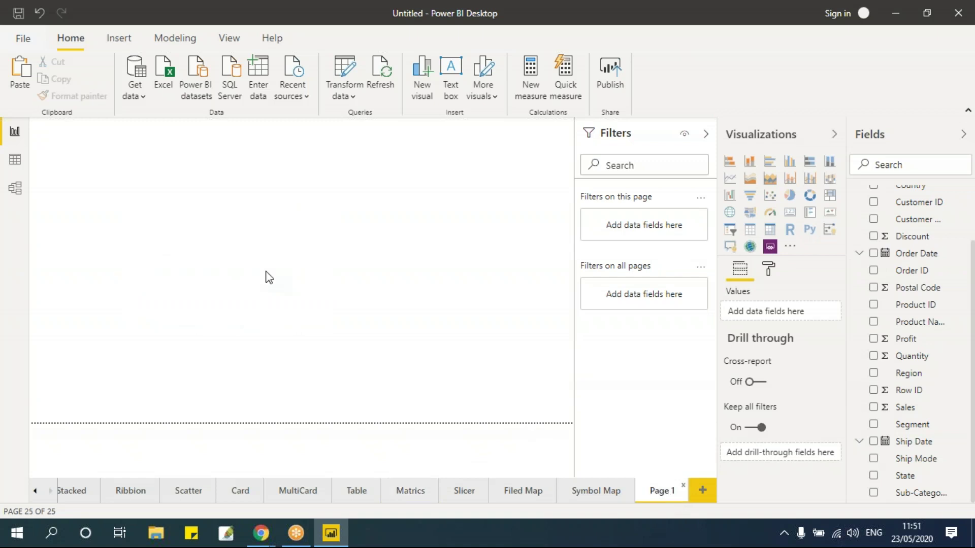
left_click(770, 229)
left_click_drag(96, 140, 105, 152)
left_click_drag(160, 231, 250, 335)
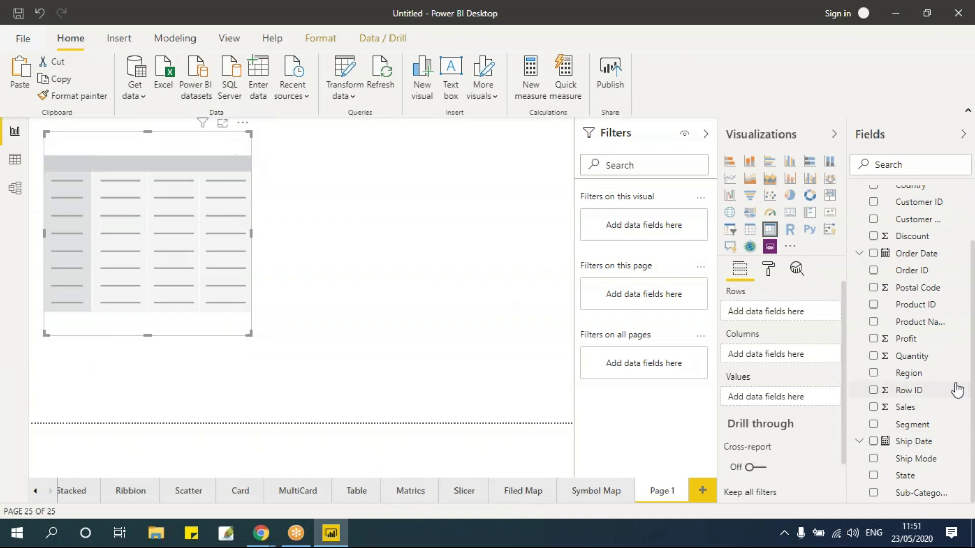
Step: Fill the matrix with Sub-Category as rows, Region as columns and Sales as values, widening it to fit all columns
left_click(873, 493)
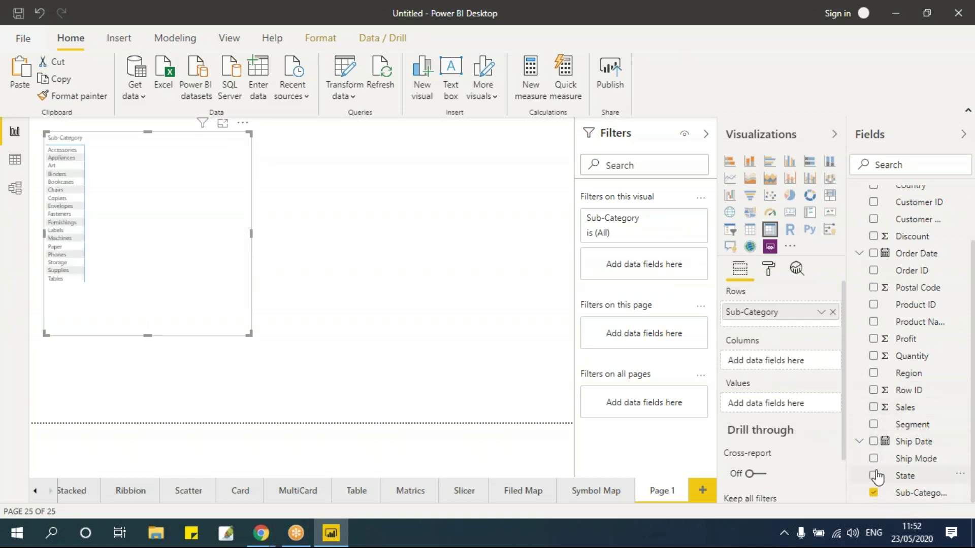
left_click(874, 373)
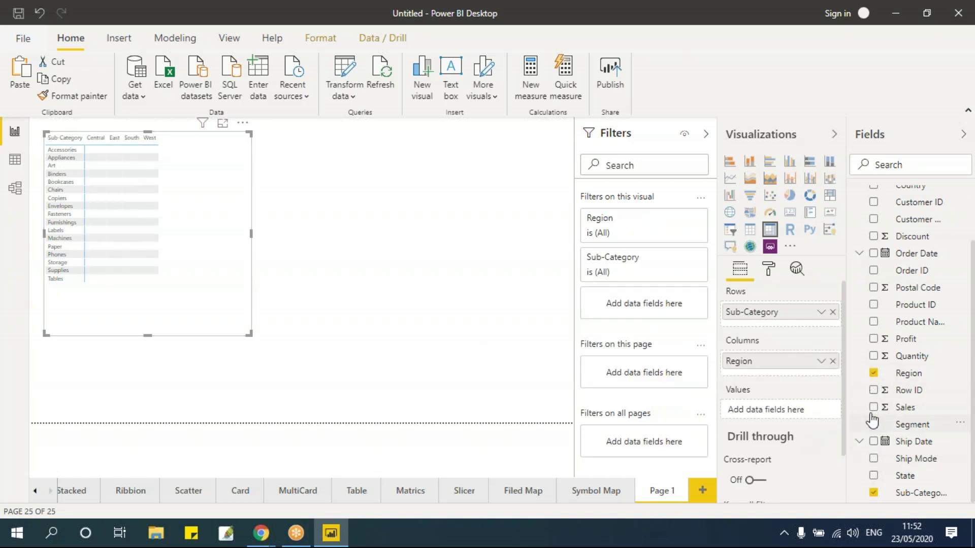
left_click(874, 408)
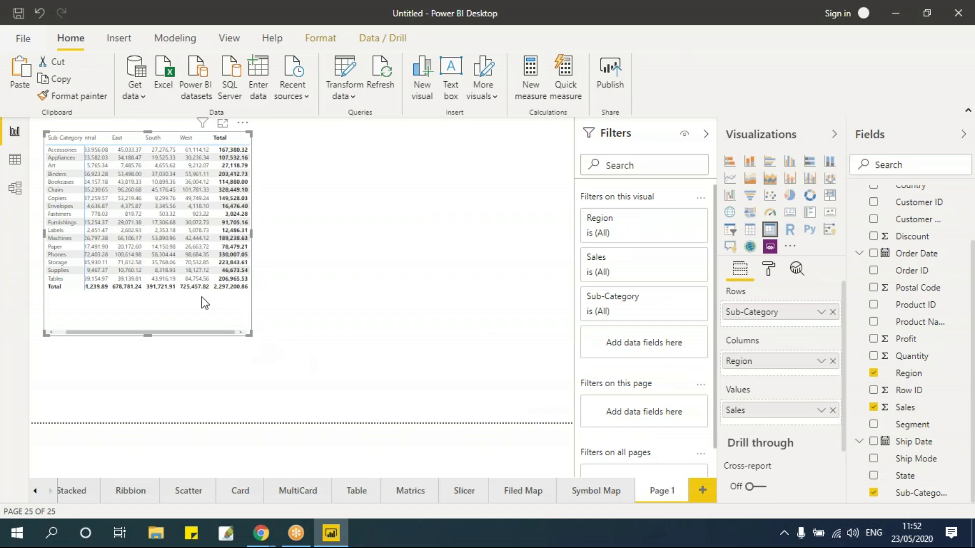
left_click_drag(251, 335, 328, 328)
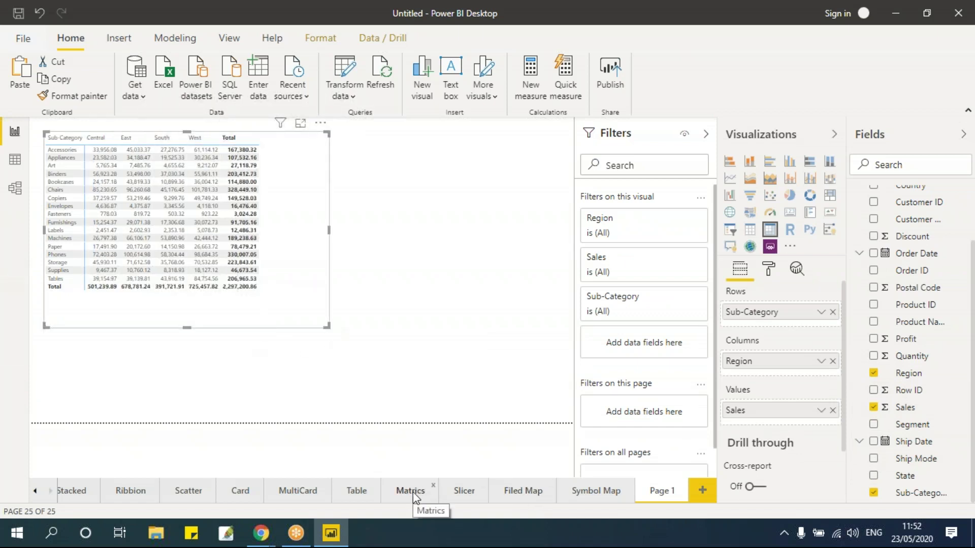
Step: Move the matrix closer to the canvas corner and shrink its frame to fit the table contents
mouse_move(297, 150)
left_mouse_down()
mouse_move(357, 169)
mouse_move(292, 149)
left_mouse_up()
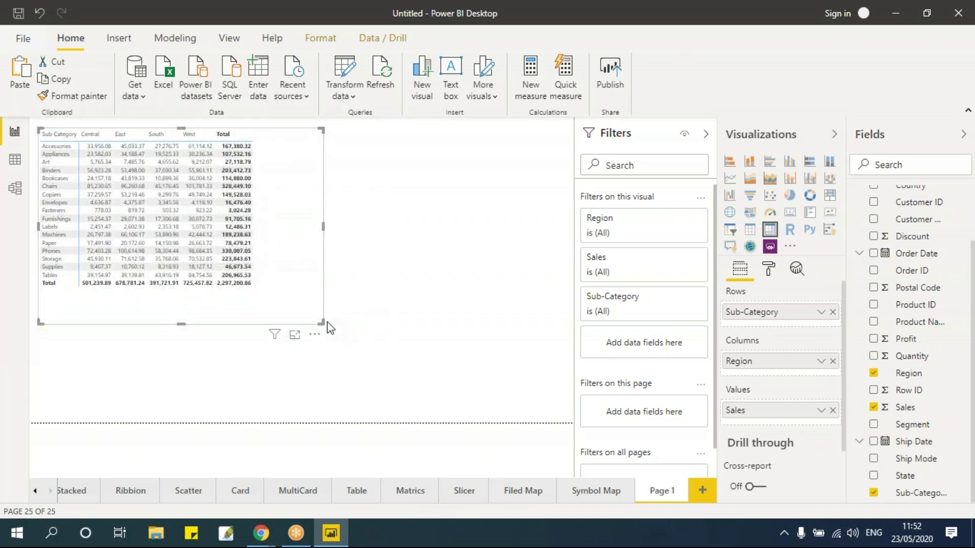
left_click_drag(325, 325, 272, 300)
left_click(251, 340)
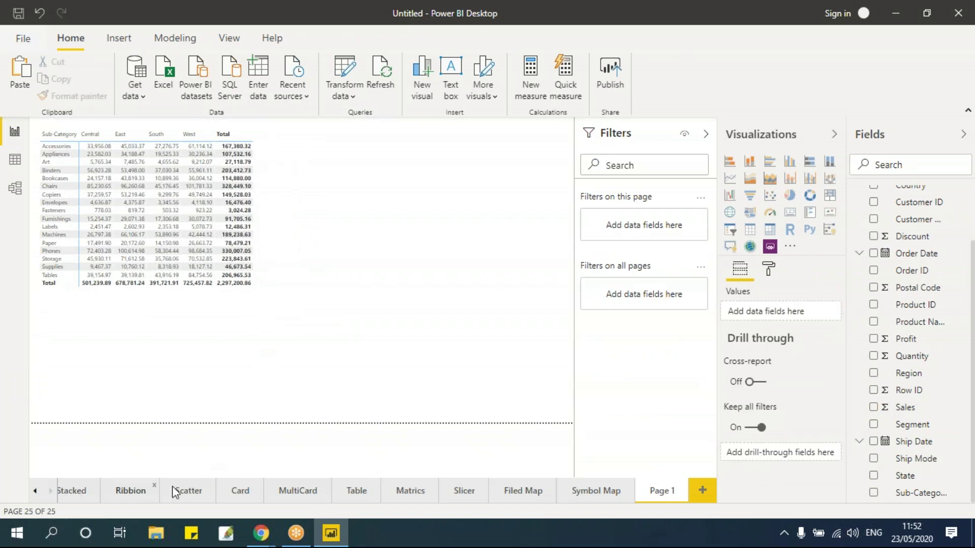
Step: Look through the formatting options available for the matrix visual
left_click(265, 219)
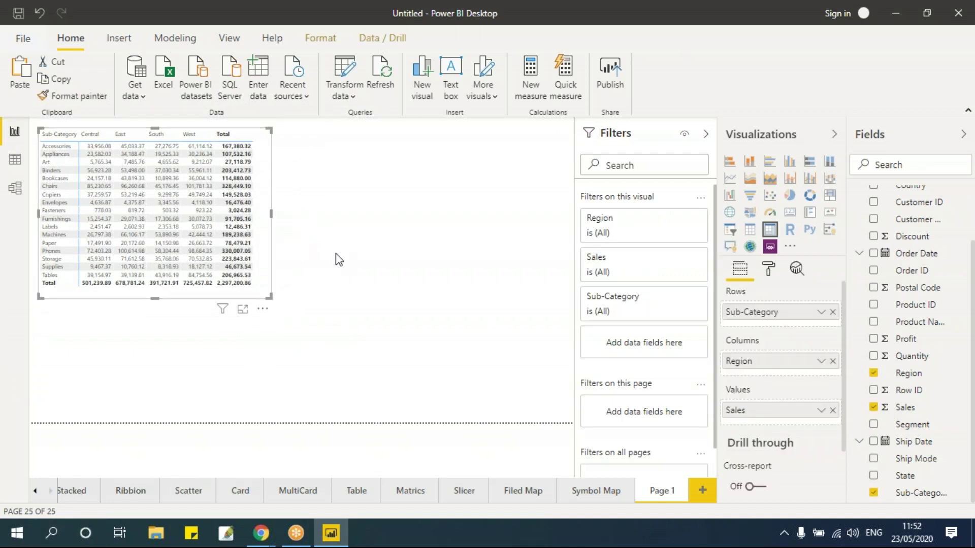
left_click(770, 273)
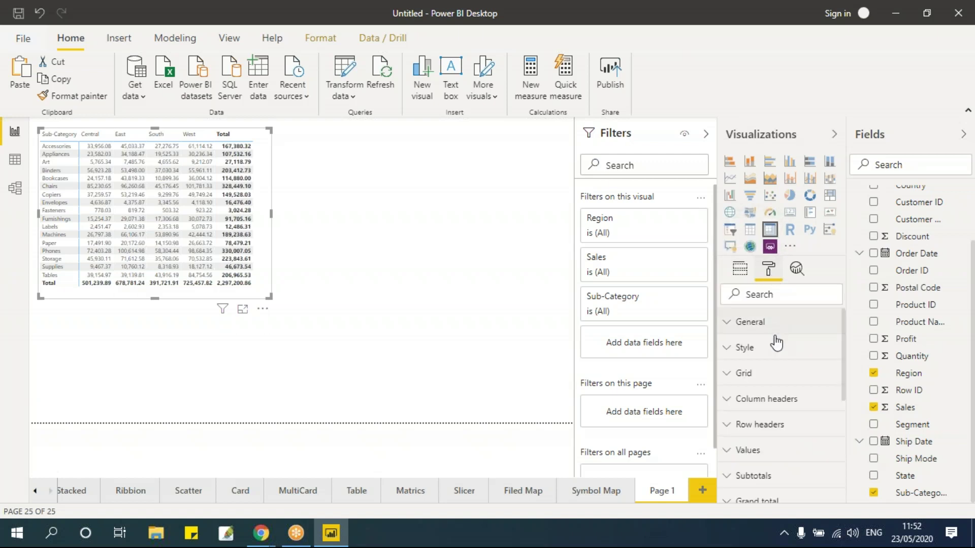
scroll(784, 427, "down", 5)
scroll(786, 431, "up", 5)
left_click_drag(68, 146, 76, 173)
left_click(263, 213)
left_click(261, 263)
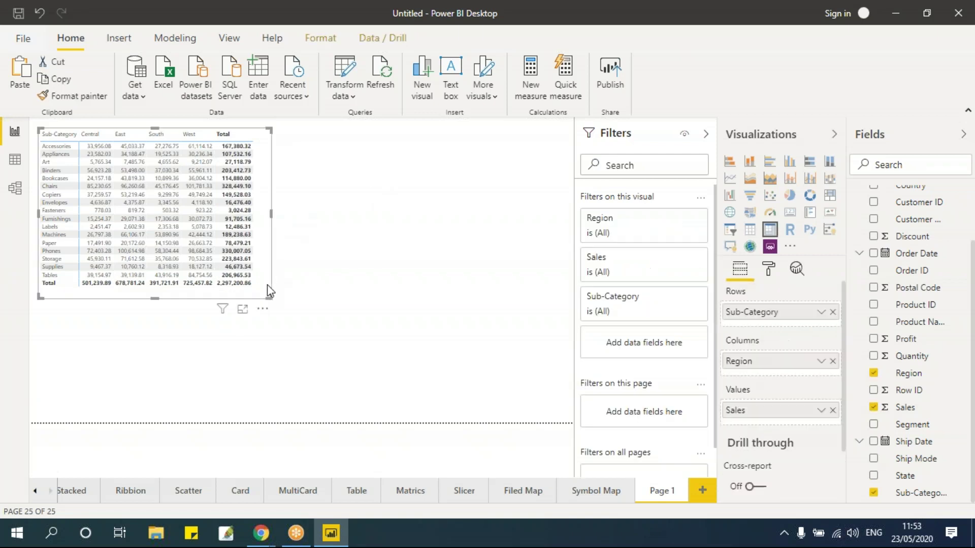
Step: Move the matrix toward the middle of the canvas, to about X 307, Y 109, and check its General position and size settings
left_click_drag(269, 293, 391, 329)
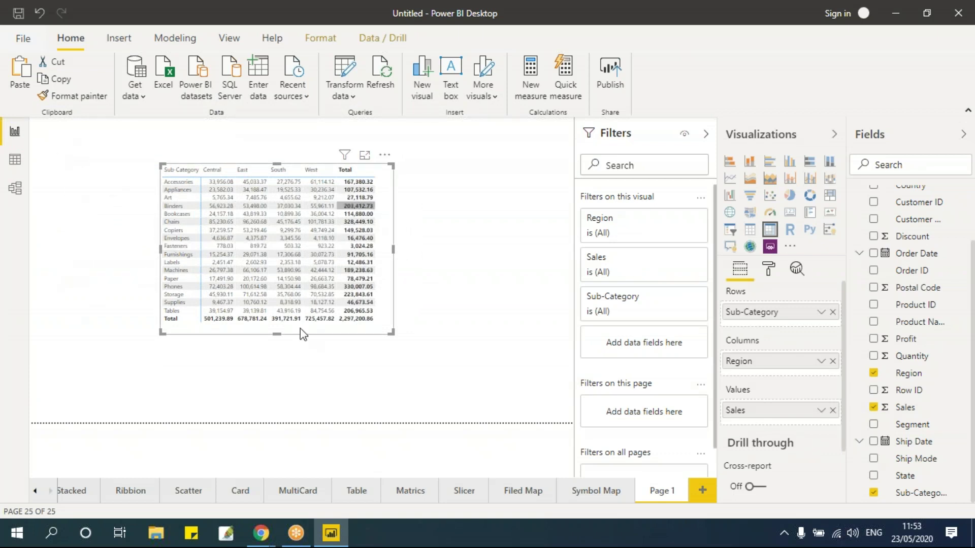
left_click(774, 270)
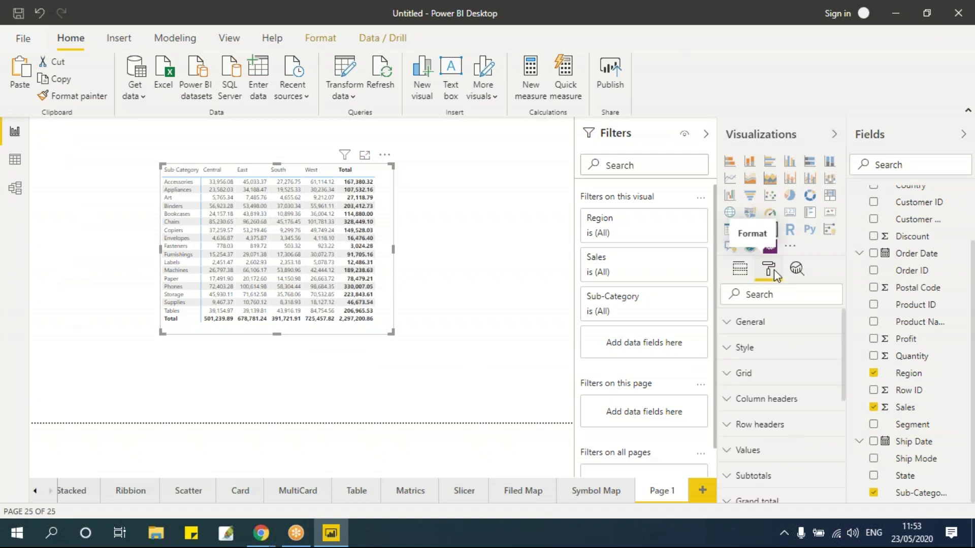
left_click(751, 322)
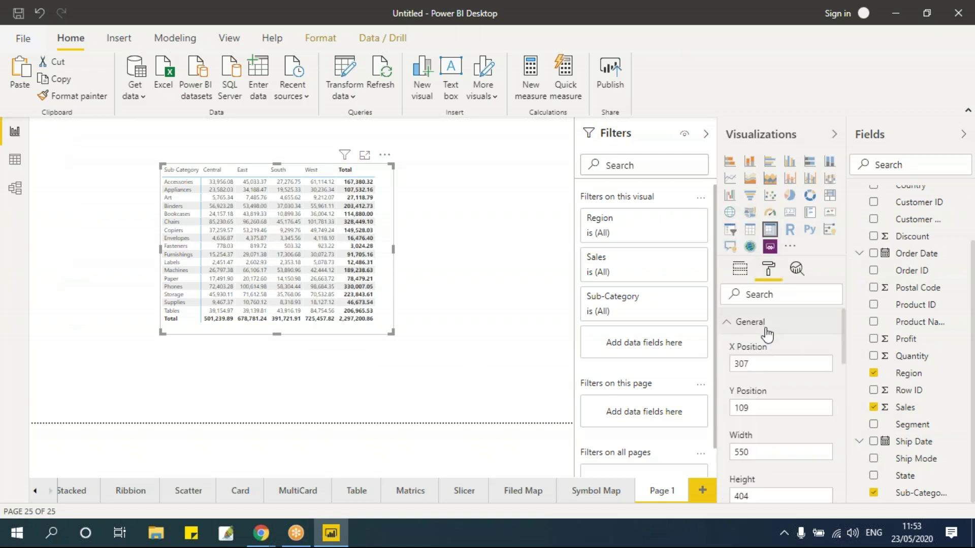
scroll(769, 376, "down", 2)
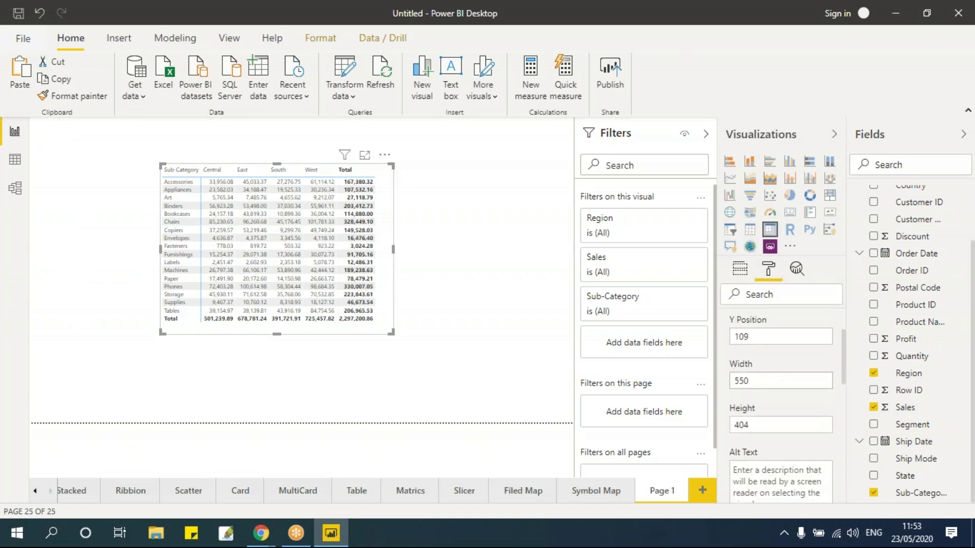
scroll(781, 404, "up", 2)
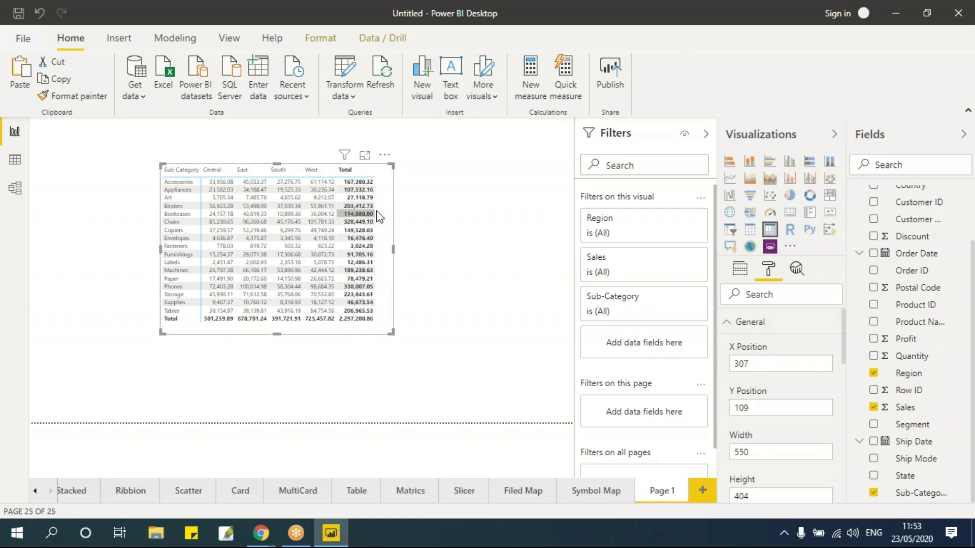
Step: Move the matrix back near the canvas corner and set its X position to 10 and Y position to 10
left_click_drag(383, 242, 268, 199)
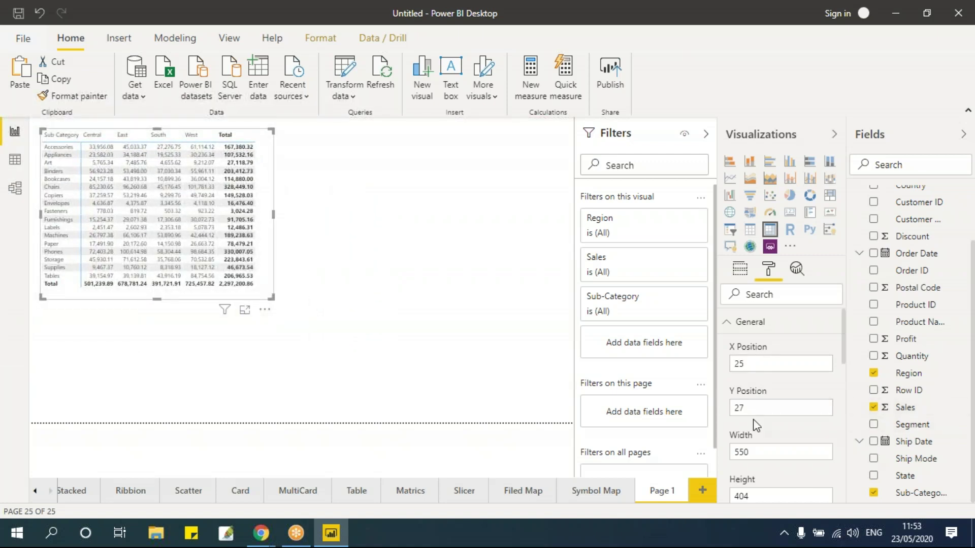
left_click(757, 364)
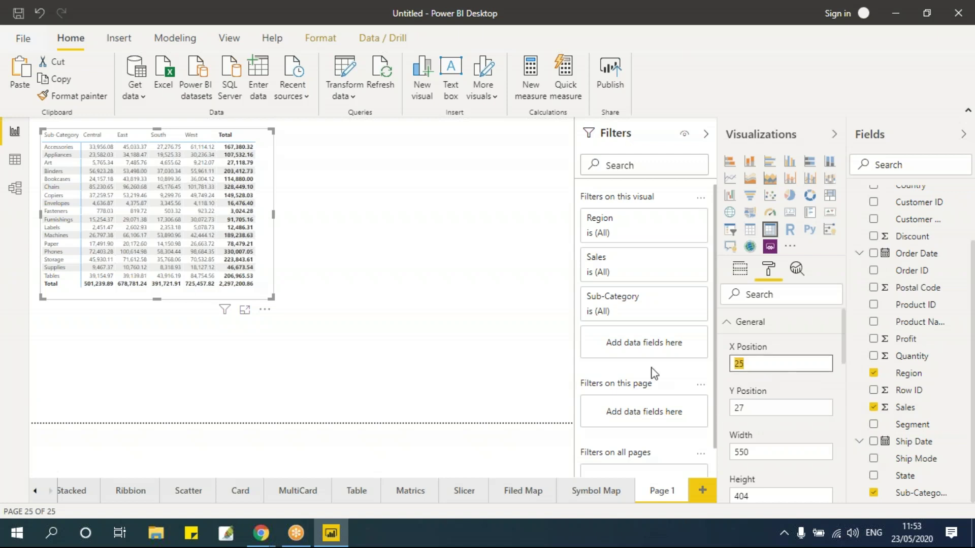
type("10")
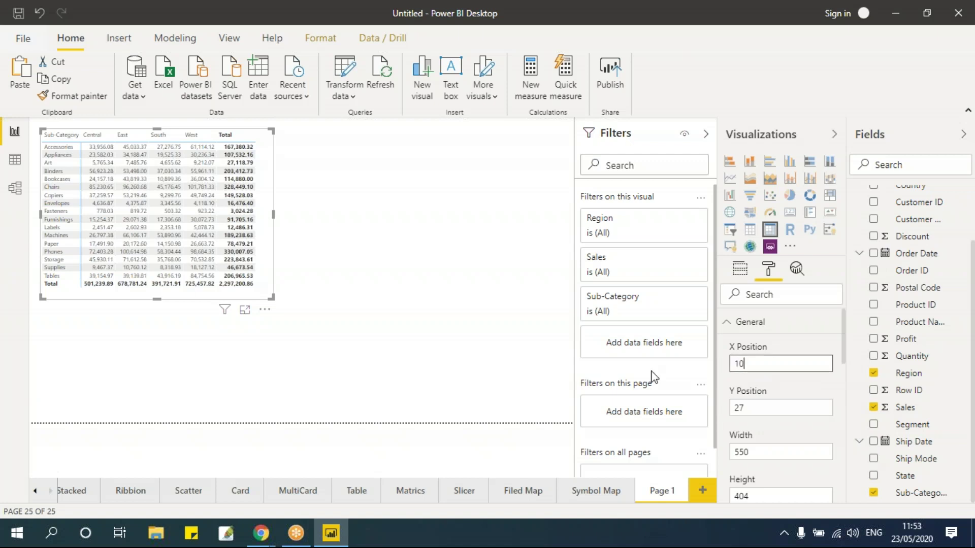
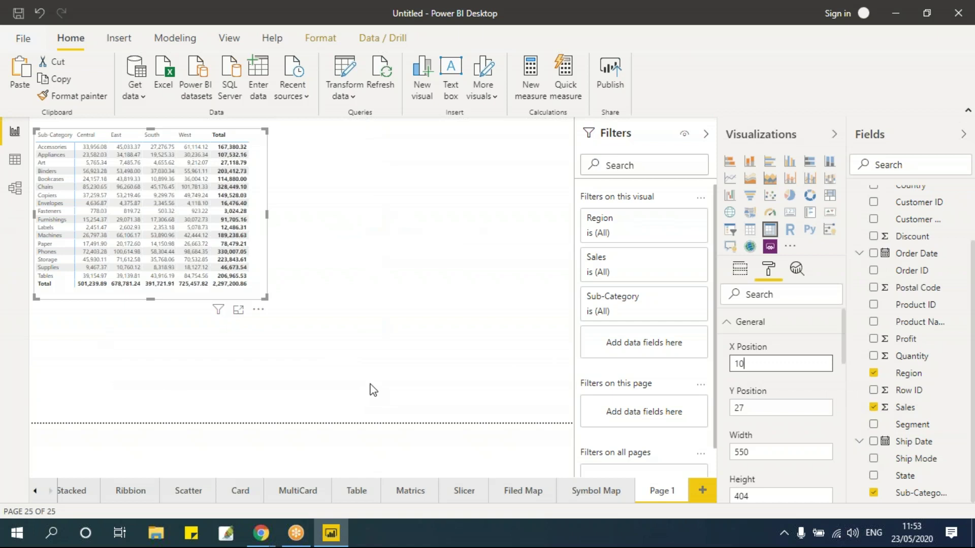
key("Tab")
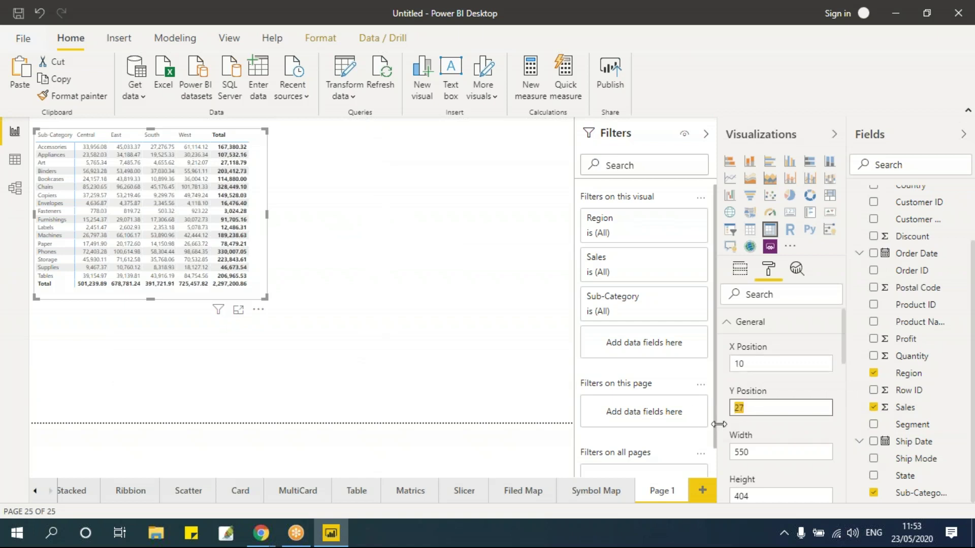
type("10")
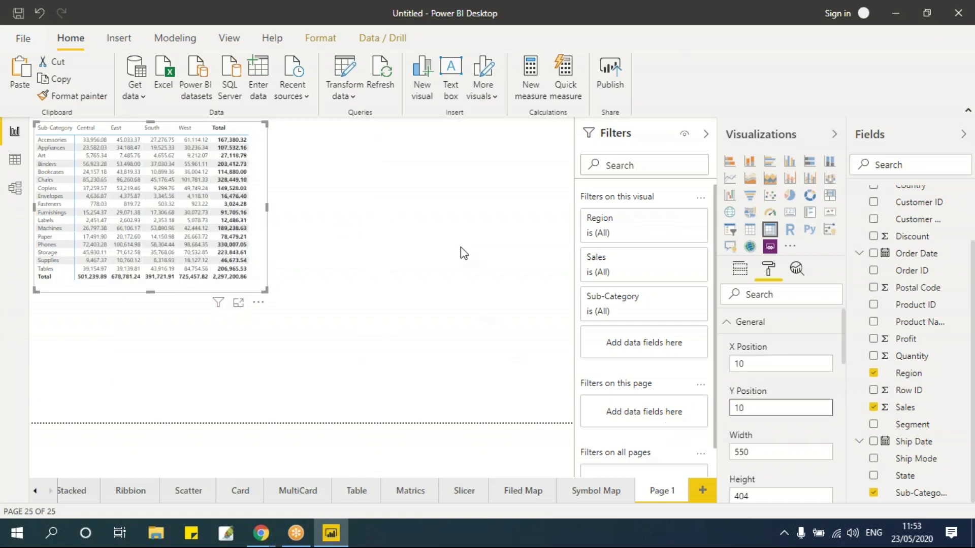
left_click(762, 364)
left_click(764, 409)
Step: Nudge the matrix slightly to about X 13, Y 15 and reopen its General formatting settings
mouse_move(261, 148)
left_mouse_down()
mouse_move(426, 250)
mouse_move(477, 226)
mouse_move(283, 196)
mouse_move(263, 152)
left_mouse_up()
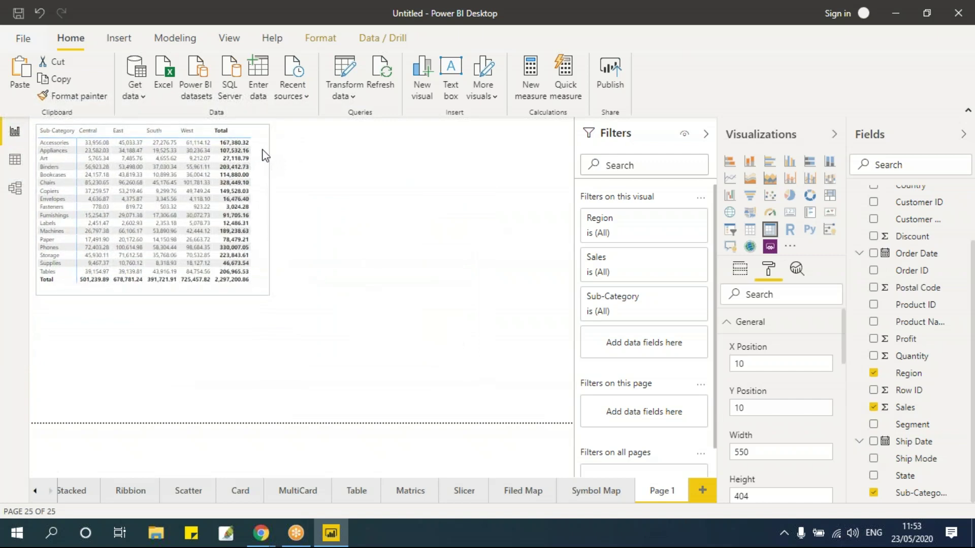
left_click(435, 294)
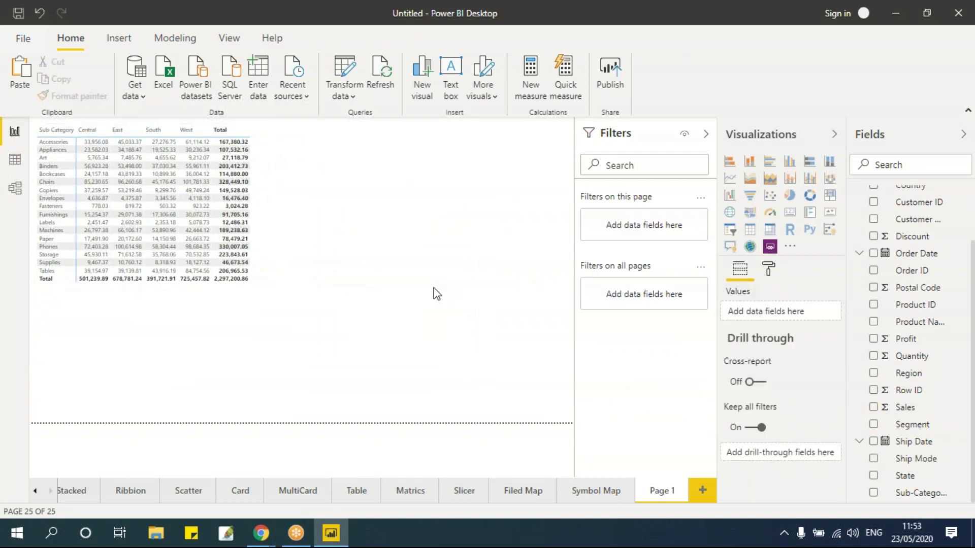
left_click(769, 269)
left_click(767, 333)
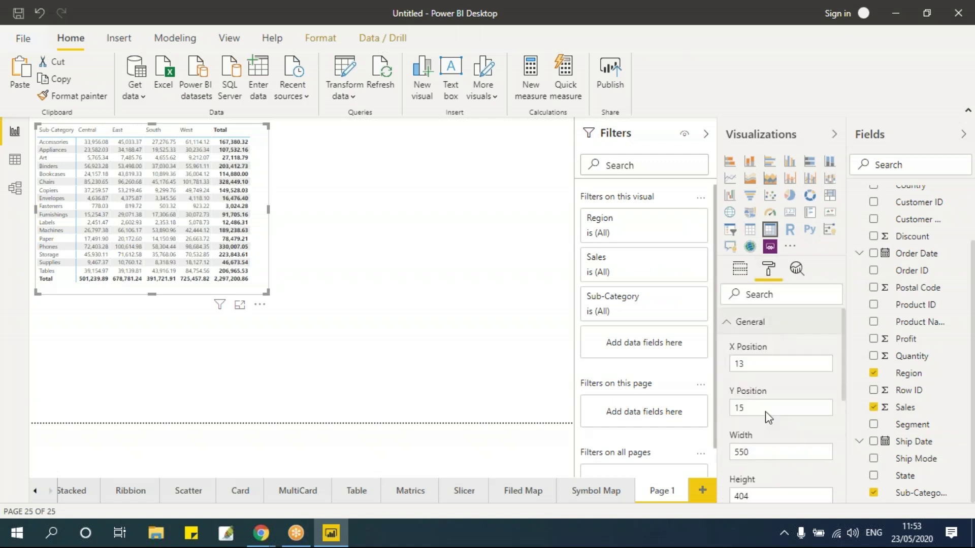
Step: Stretch the matrix frame across the canvas, and shrink it back to about 530 wide and 391 high around the table
scroll(763, 415, "down", 2)
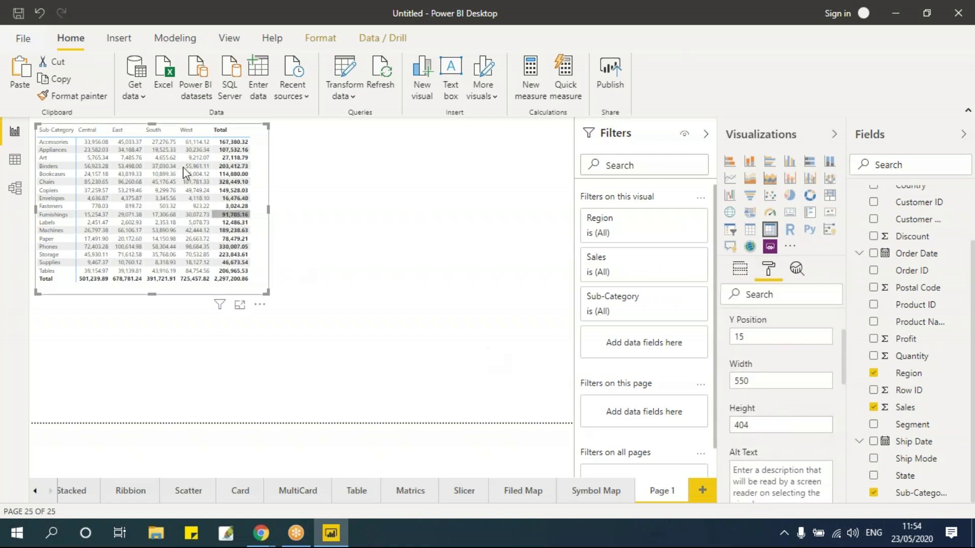
left_click_drag(268, 210, 540, 224)
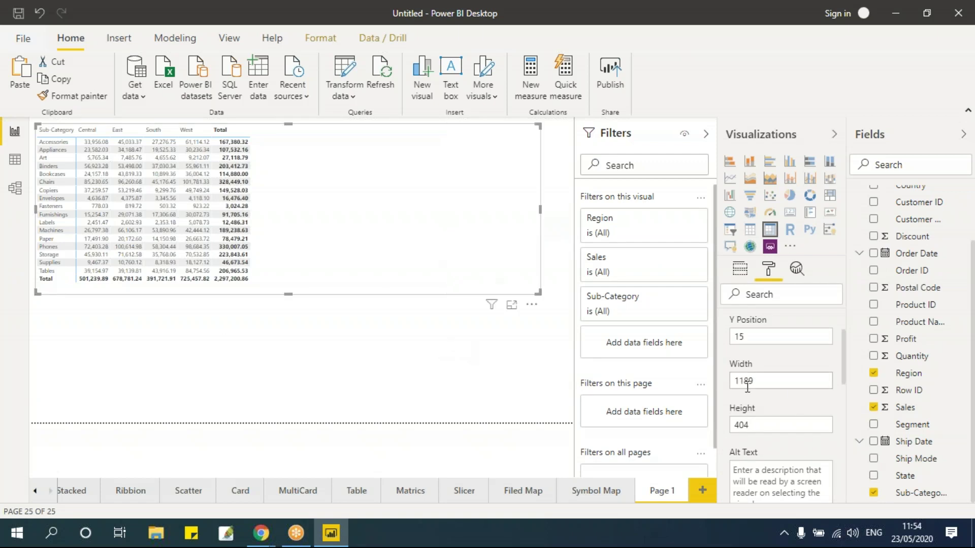
left_click_drag(540, 216, 260, 212)
left_click_drag(147, 294, 228, 293)
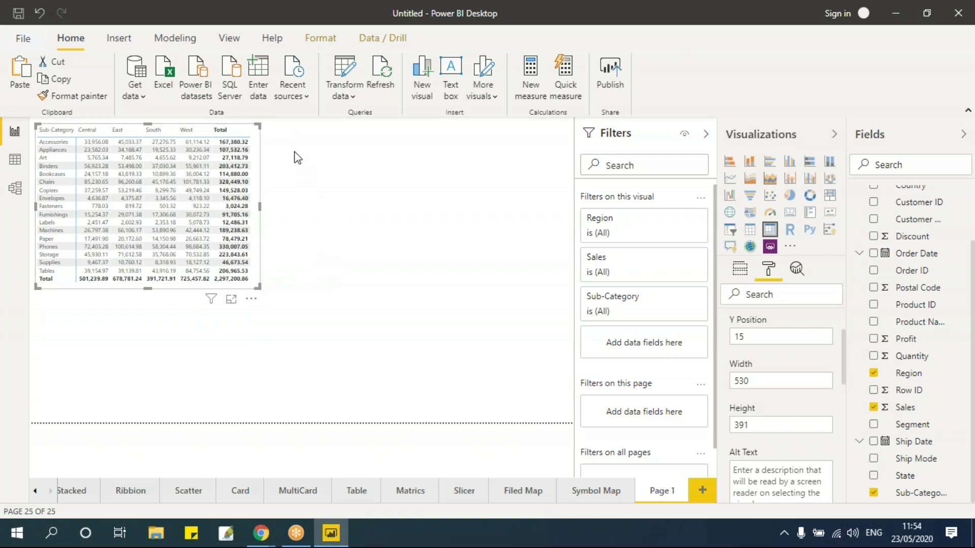
key("Escape")
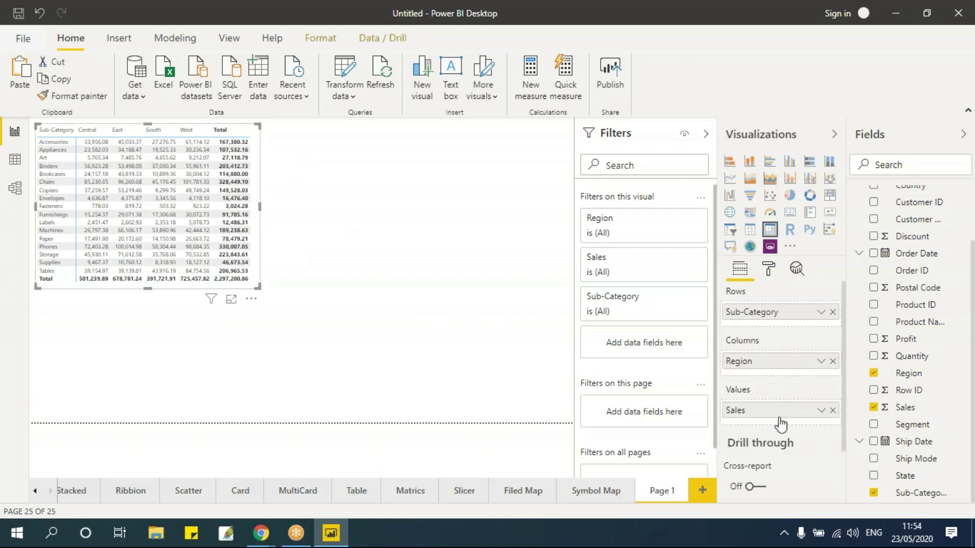
Step: Apply the Minimal style to the matrix and enlarge its frame to fit all rows
left_click(769, 270)
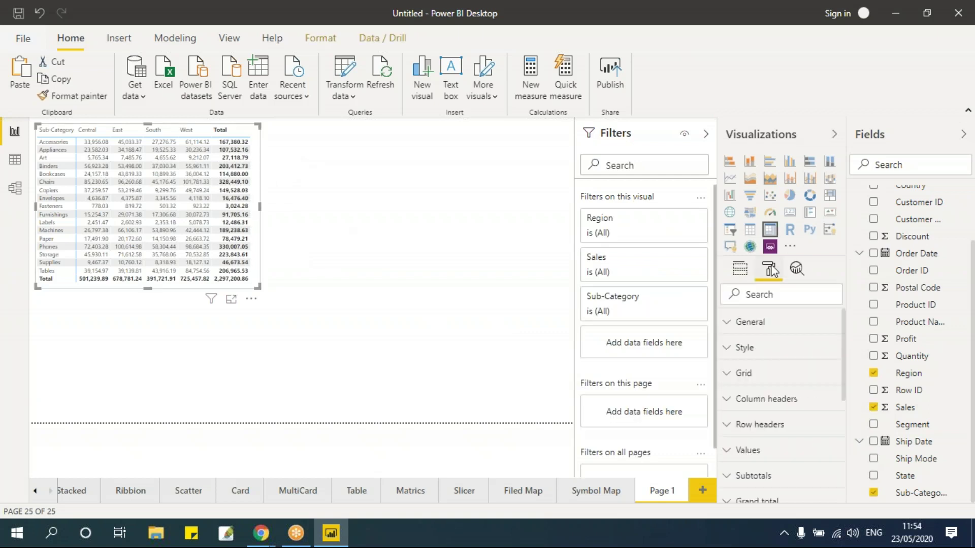
left_click(781, 351)
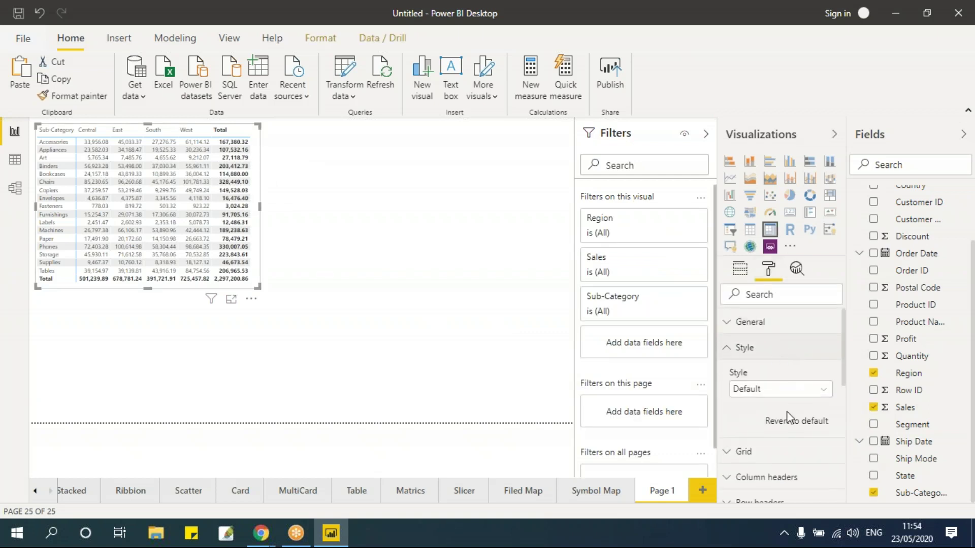
scroll(788, 418, "down", 2)
scroll(774, 429, "up", 2)
left_click(820, 390)
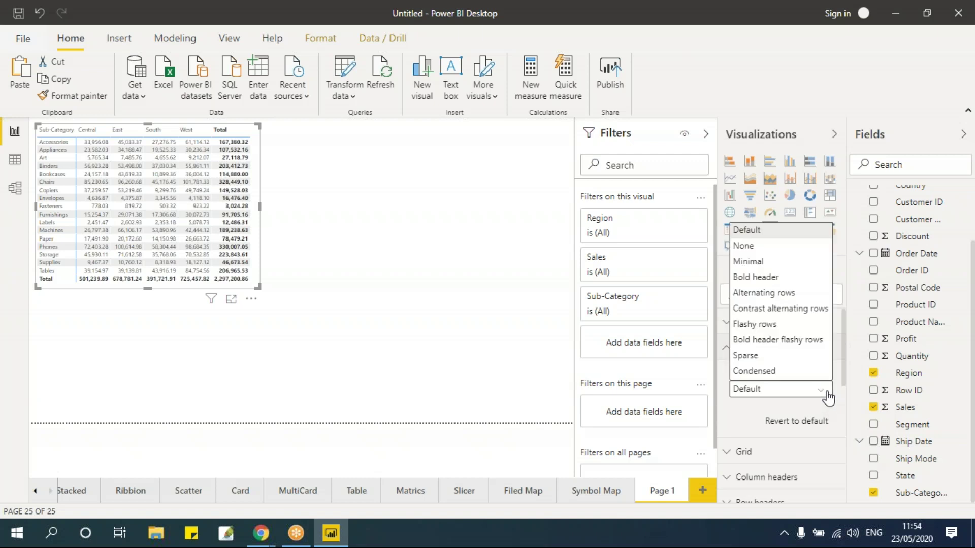
left_click(765, 262)
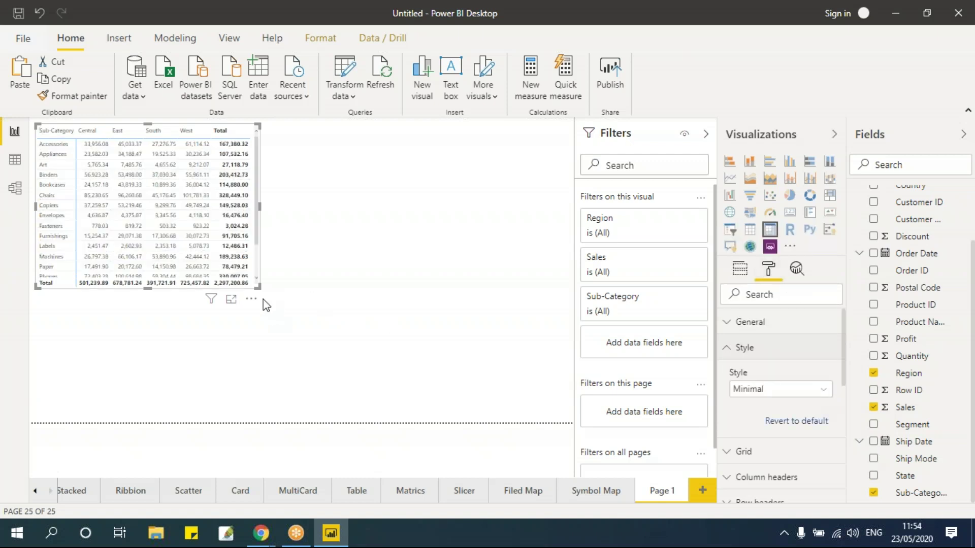
left_click_drag(258, 288, 294, 340)
Step: Try the Alternating rows, Condensed, Bold header flashy rows and Flashy rows styles on the matrix
left_click(821, 393)
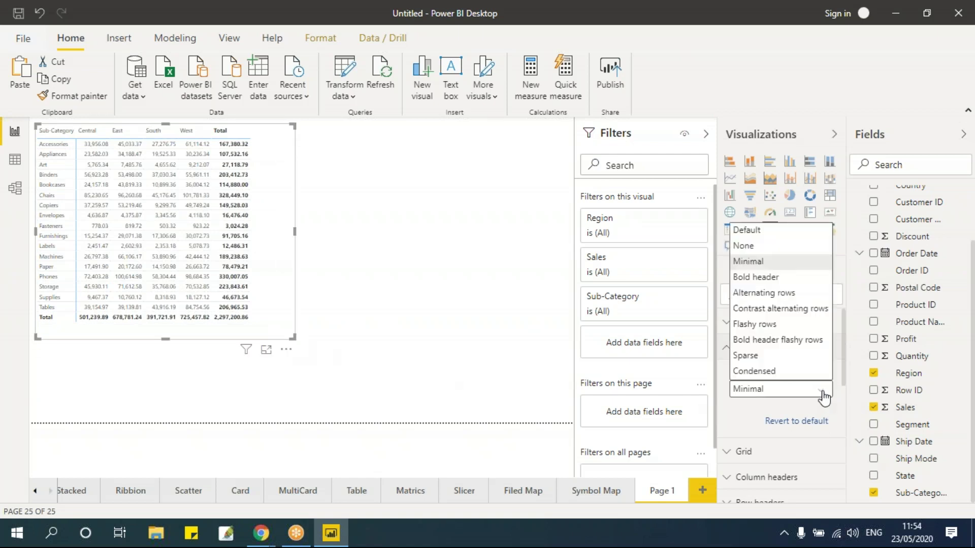
left_click(774, 294)
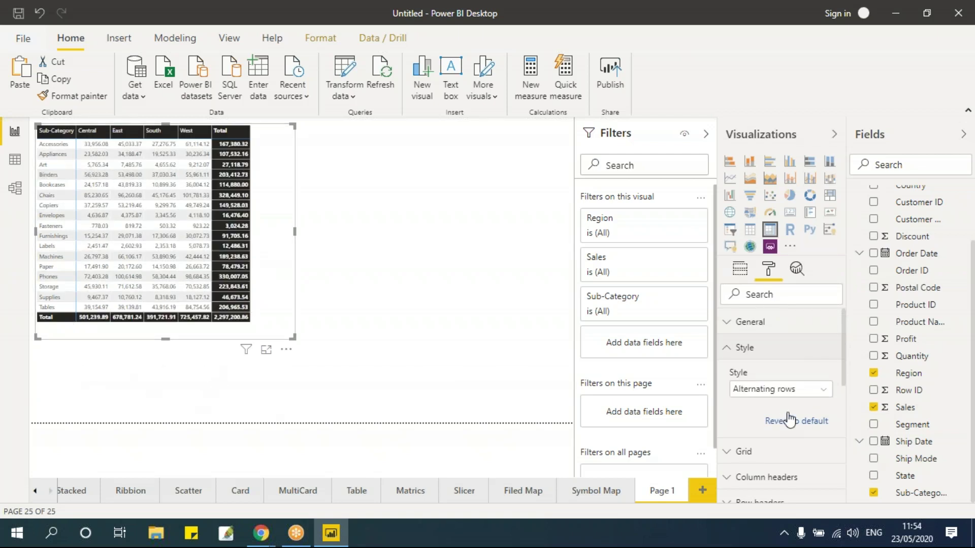
left_click(823, 391)
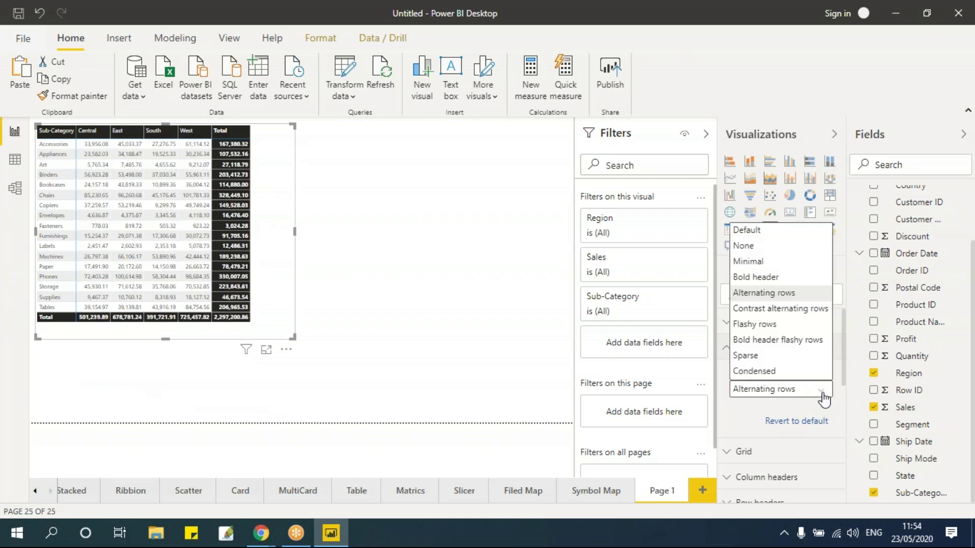
left_click(778, 373)
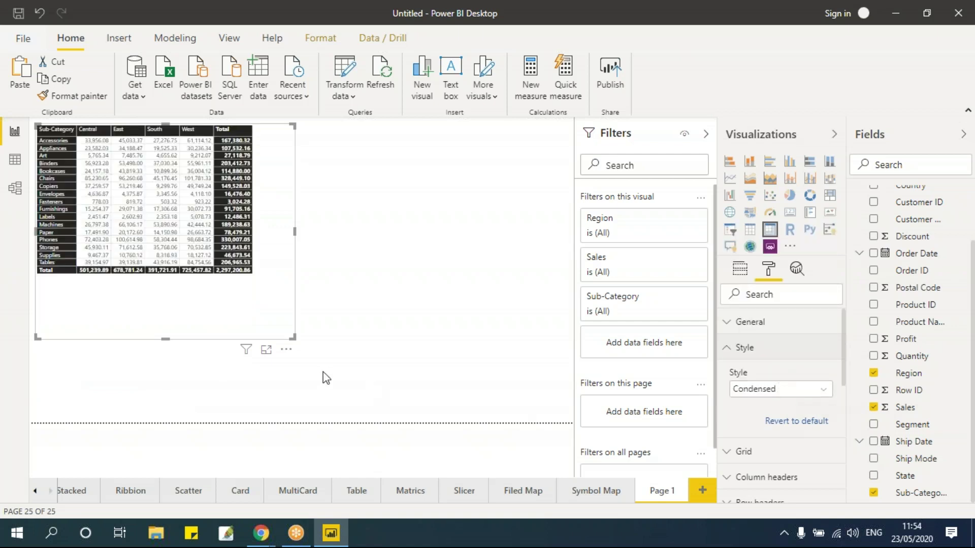
left_click(823, 389)
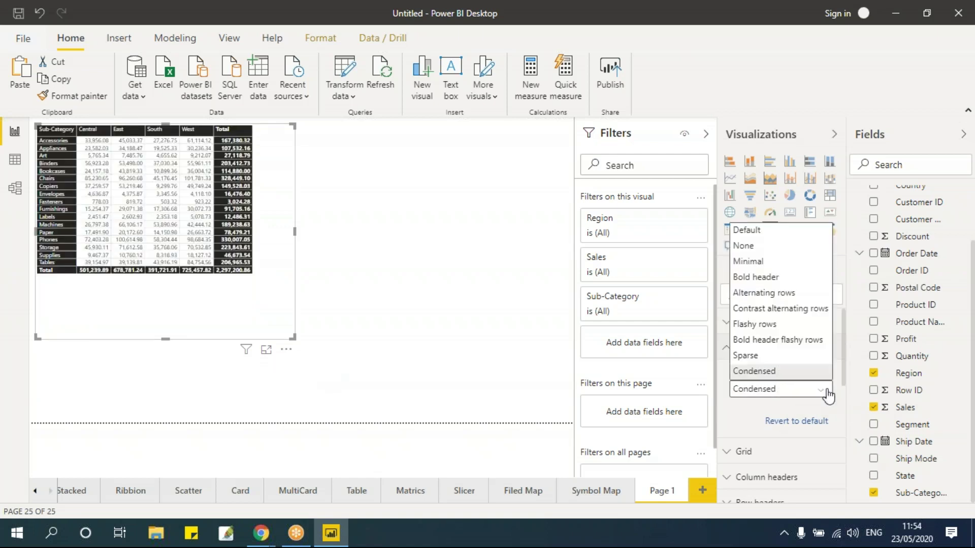
left_click(777, 340)
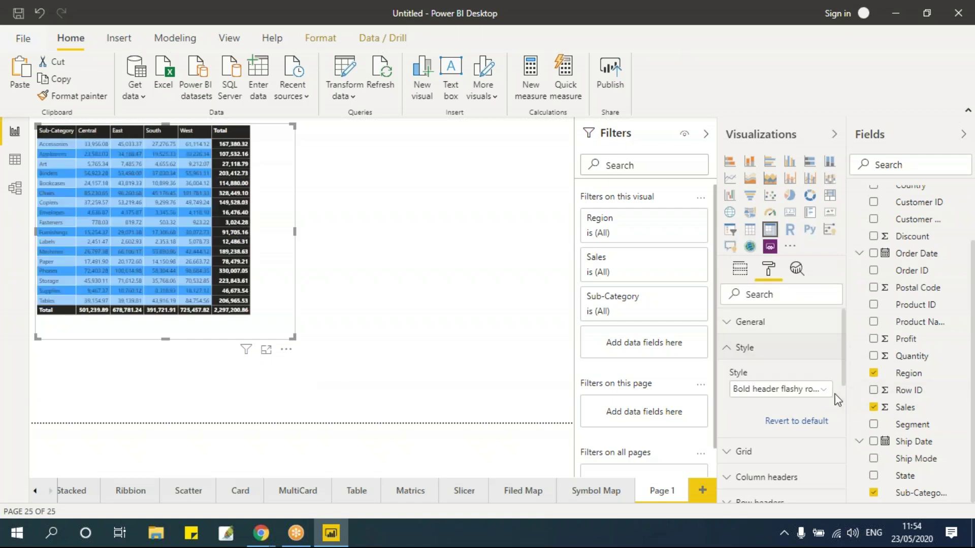
left_click(822, 389)
left_click(766, 325)
Step: Try the Bold header style on the matrix and set its style back to Default
left_click(822, 390)
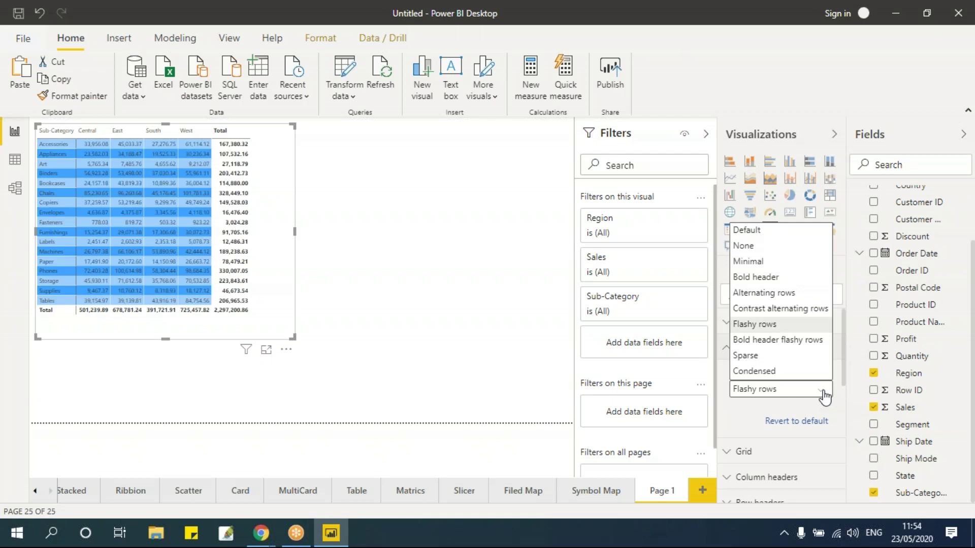
left_click(759, 278)
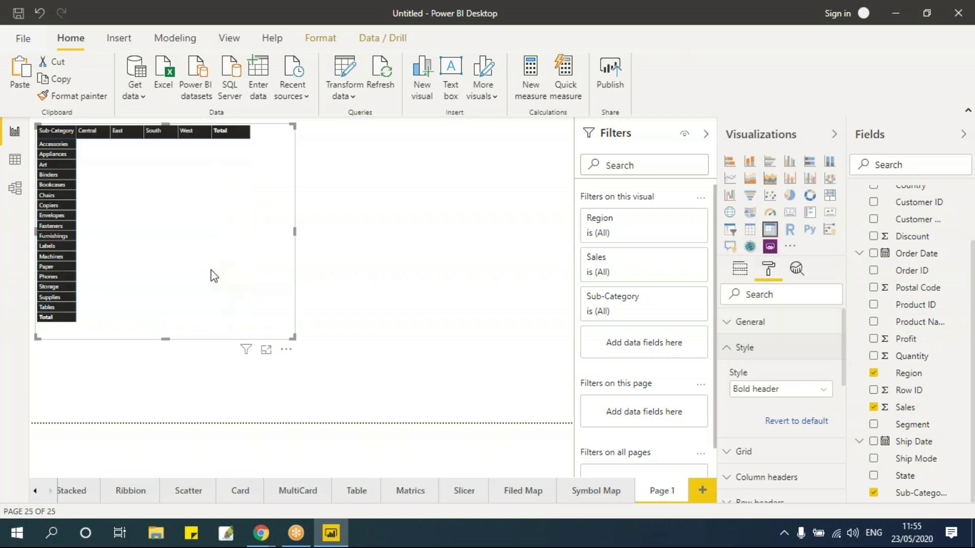
left_click(823, 390)
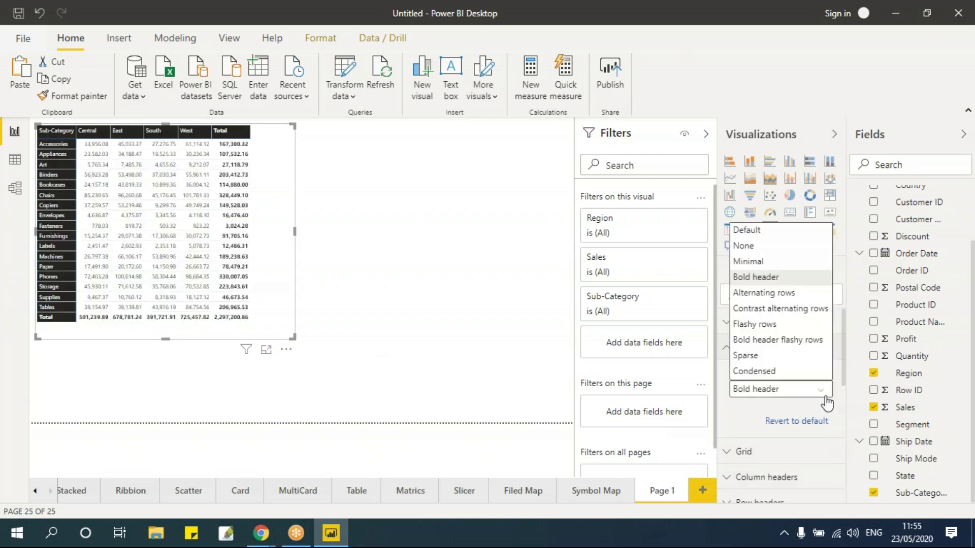
left_click(754, 232)
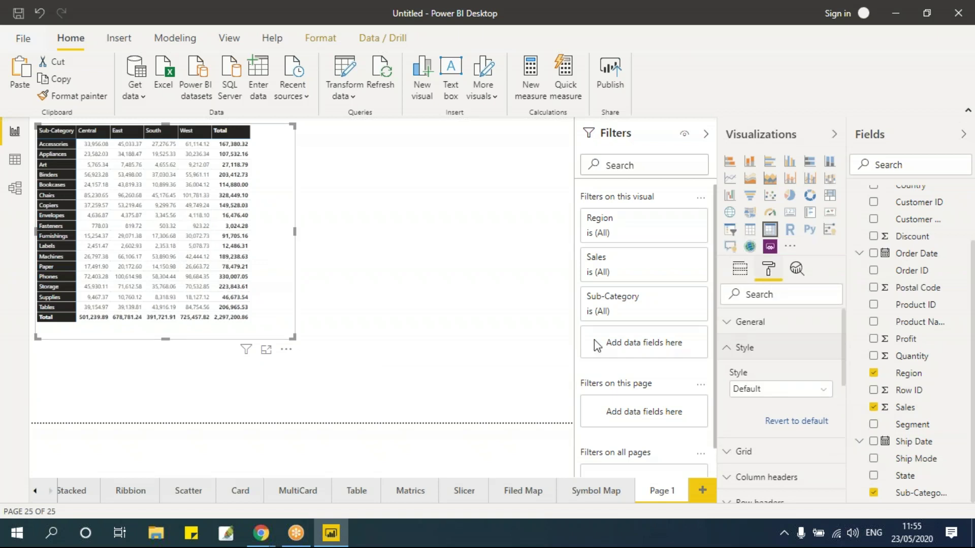
Step: Set the matrix style to None and shrink its frame to fit closely around the table
left_click(827, 393)
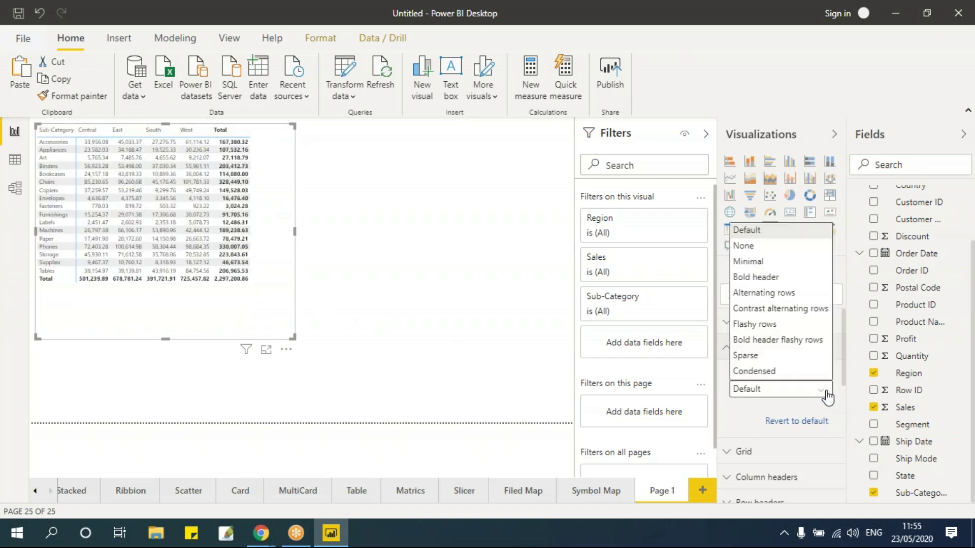
left_click(774, 244)
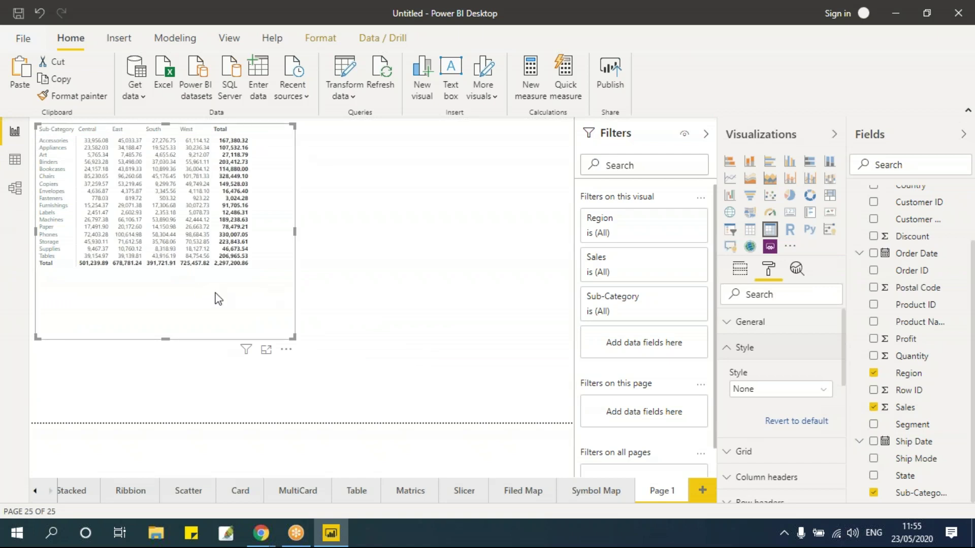
left_click_drag(294, 340, 283, 291)
key("Escape")
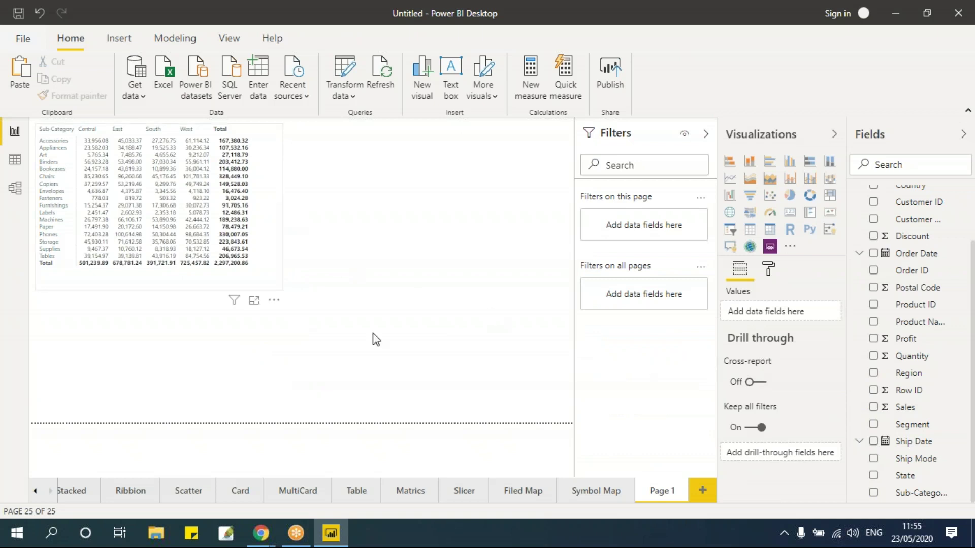
Step: Turn on the matrix's vertical grid and color its lines red
left_click(123, 128)
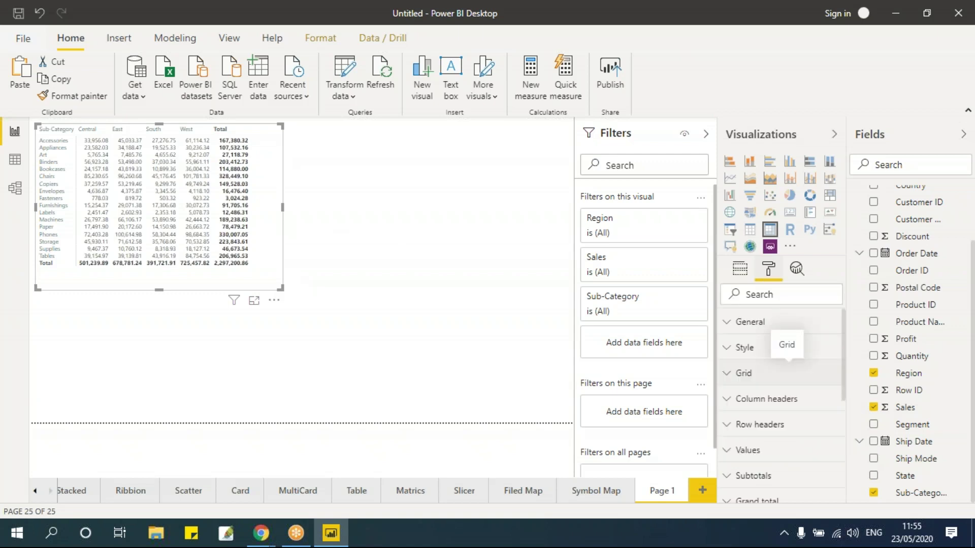
left_click(743, 373)
scroll(782, 406, "down", 3)
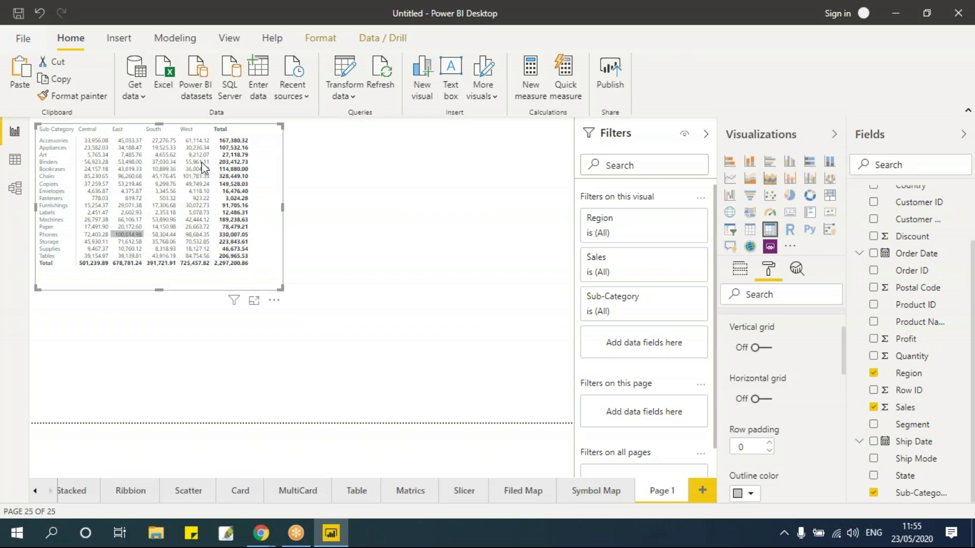
scroll(790, 376, "up", 3)
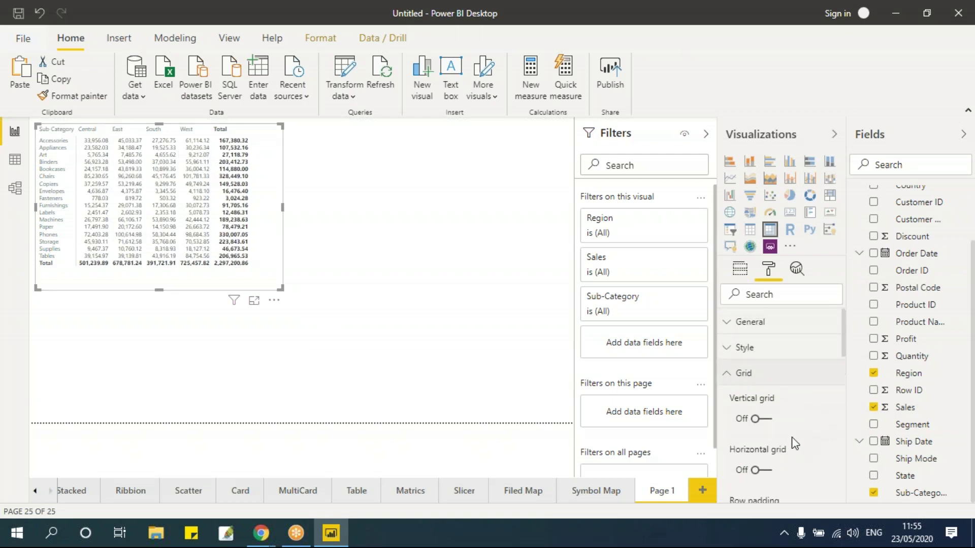
left_click(764, 419)
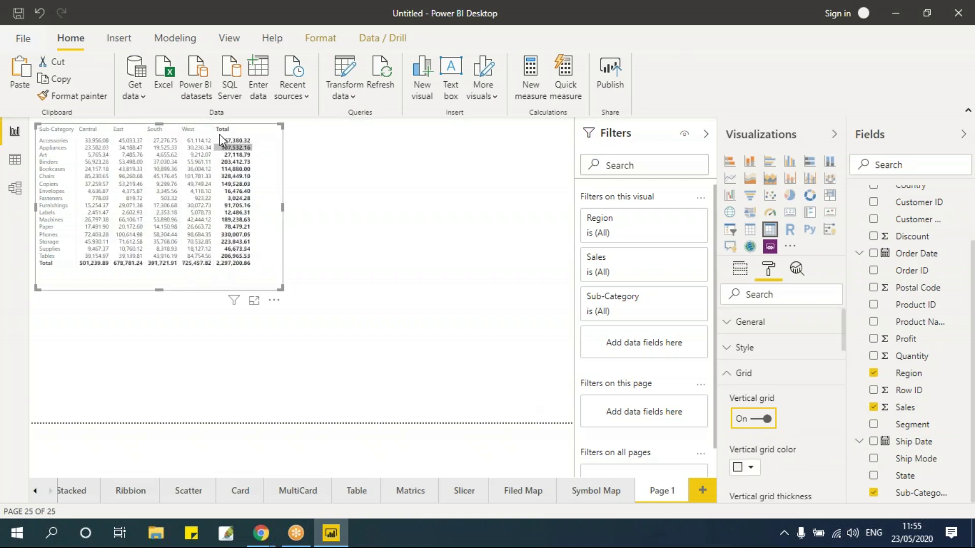
scroll(804, 422, "down", 1)
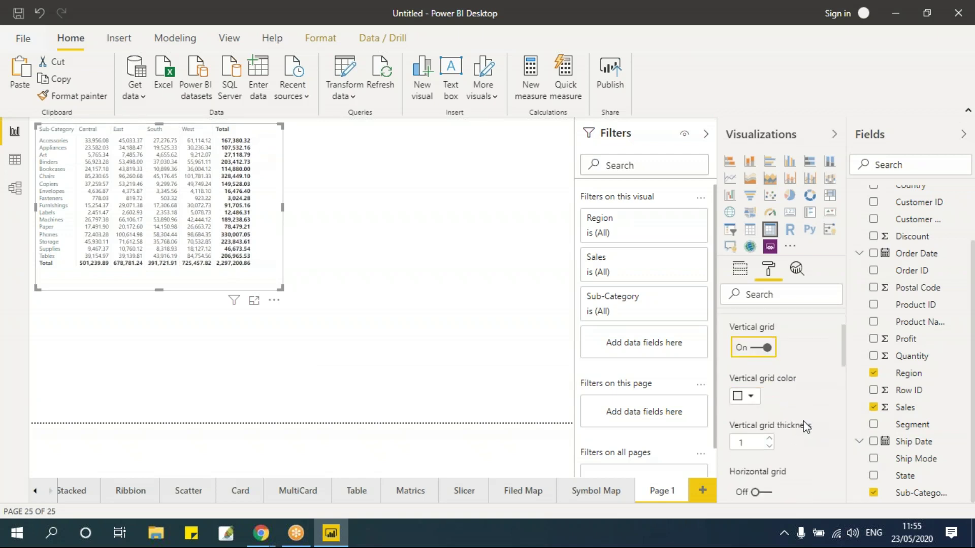
left_click(752, 399)
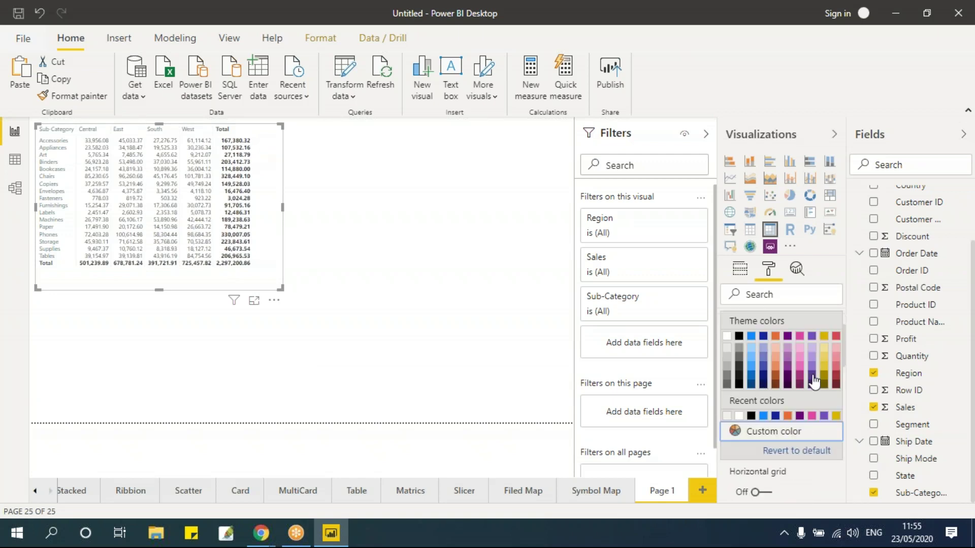
left_click(841, 350)
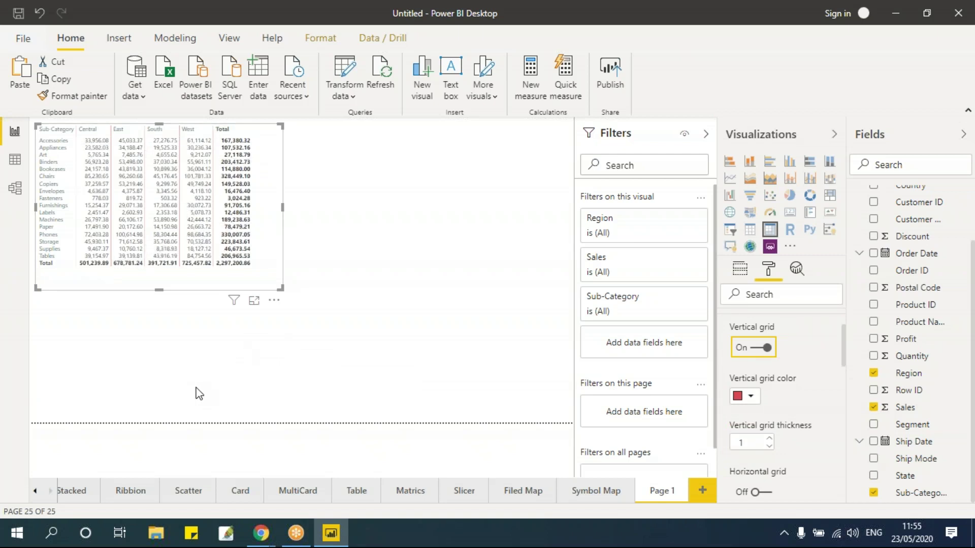
Step: Try a vertical grid thickness of 3 on the matrix and set it back to 1
scroll(785, 420, "down", 1)
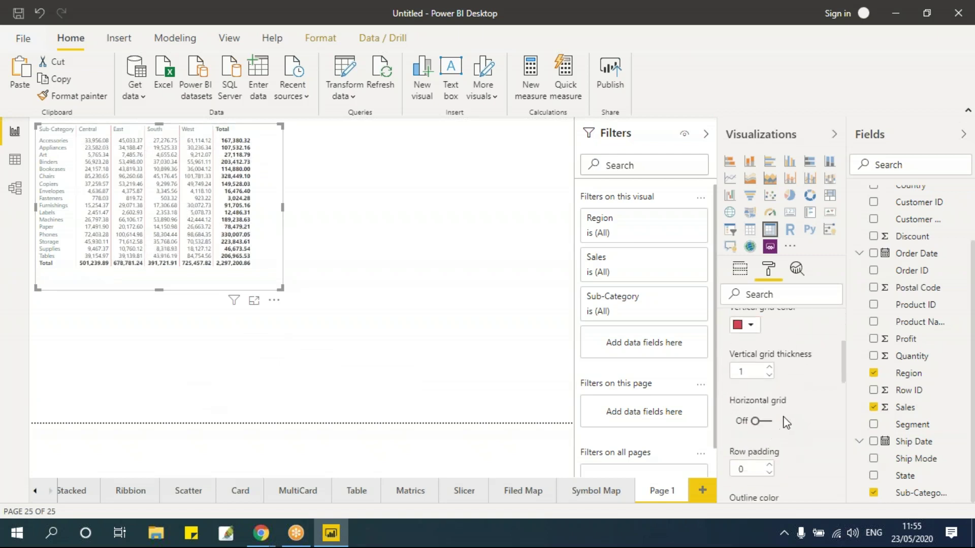
left_click(769, 369)
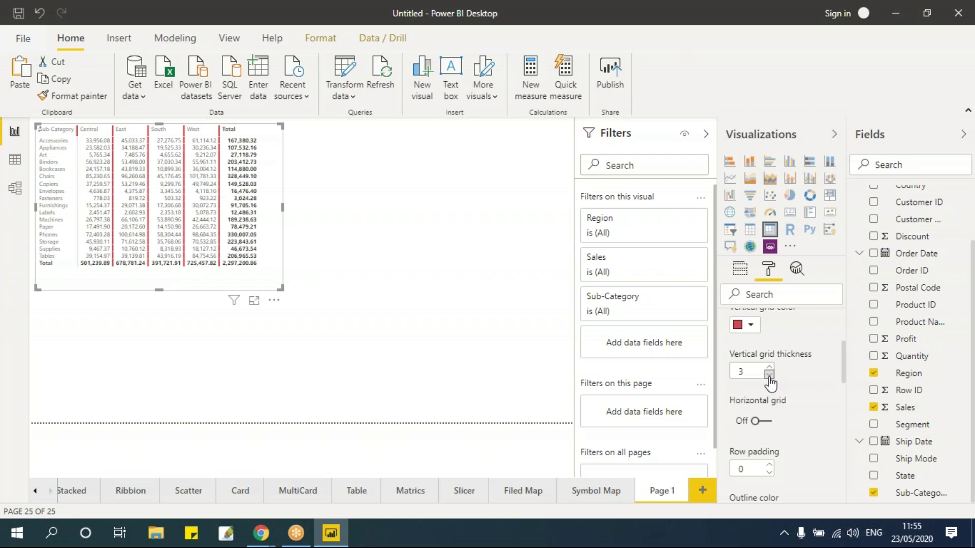
Step: Turn on the matrix's horizontal grid and color its lines red to match the vertical grid
scroll(805, 405, "down", 1)
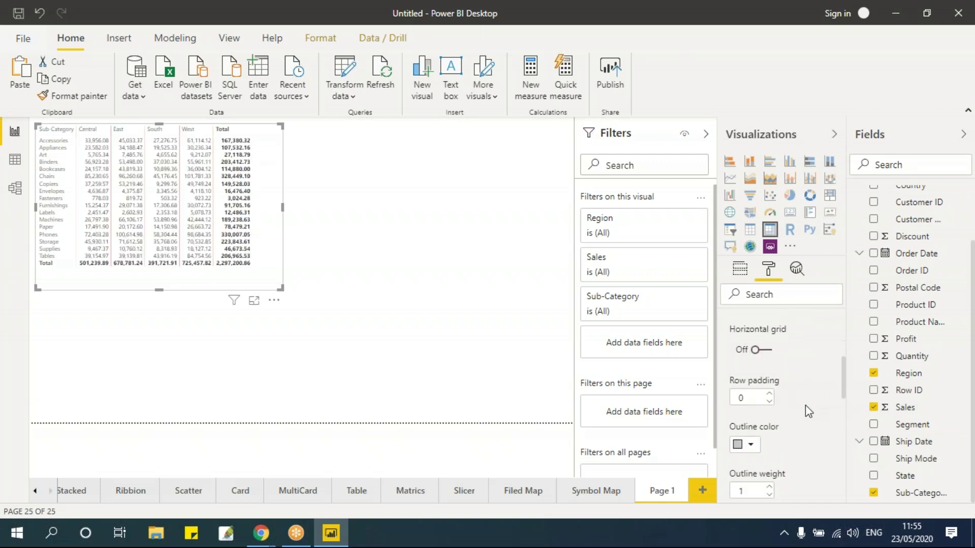
left_click(764, 355)
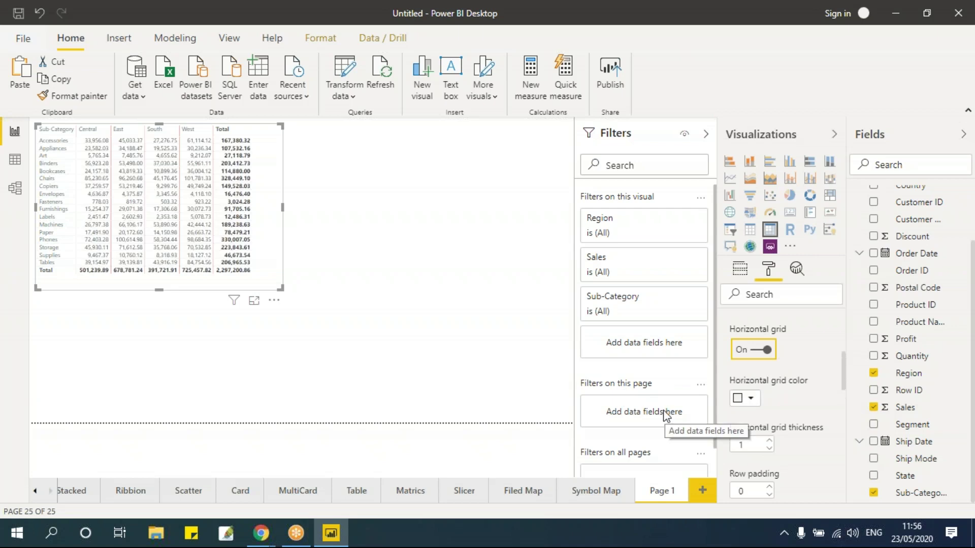
scroll(763, 375, "up", 1)
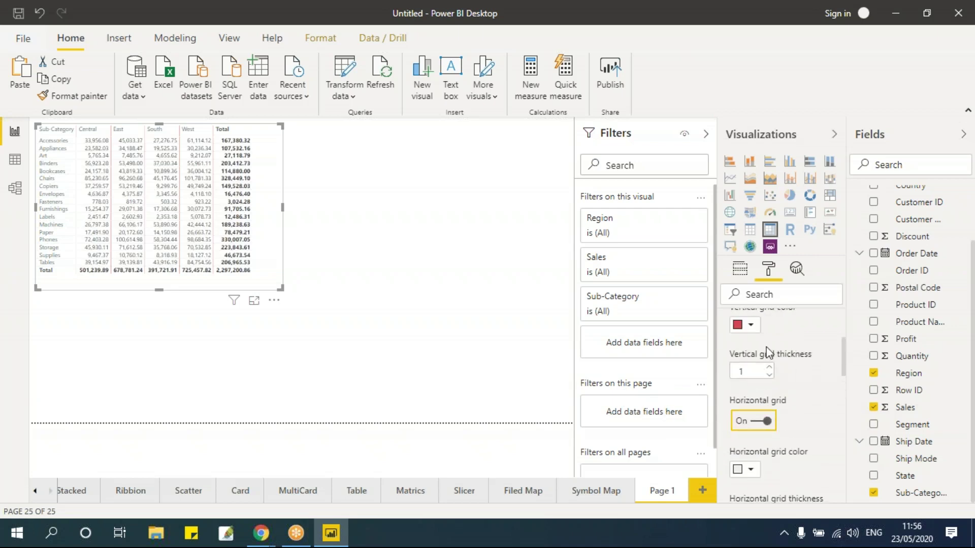
scroll(782, 425, "up", 2)
scroll(770, 427, "down", 2)
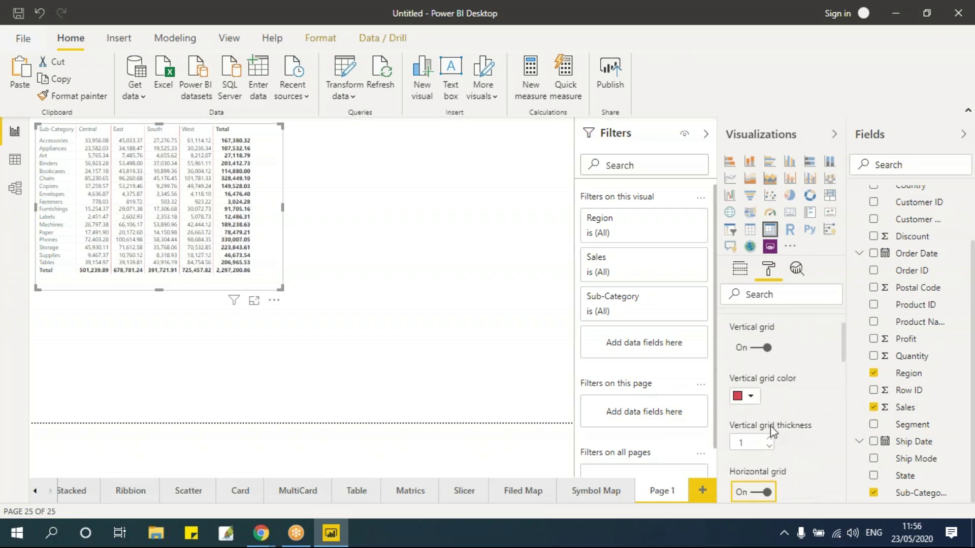
scroll(794, 413, "down", 1)
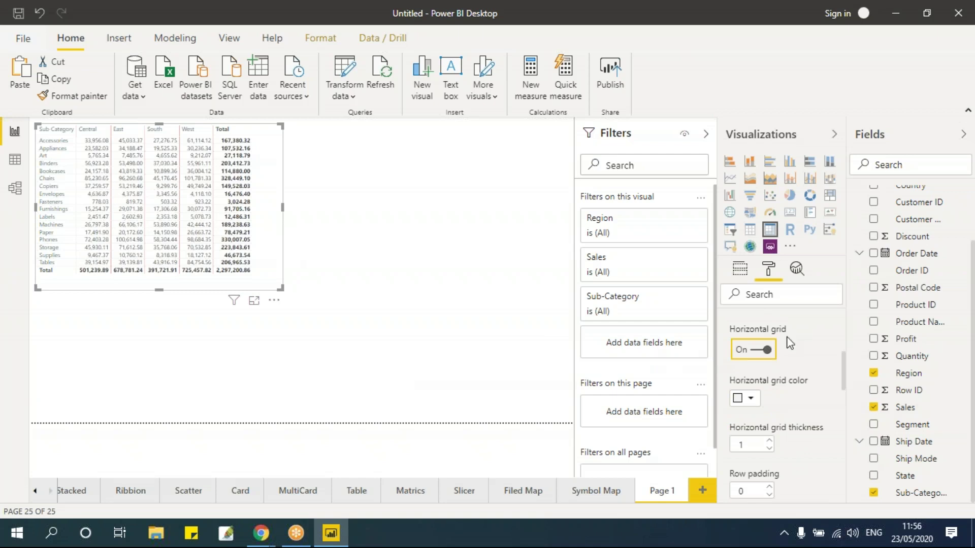
left_click(751, 399)
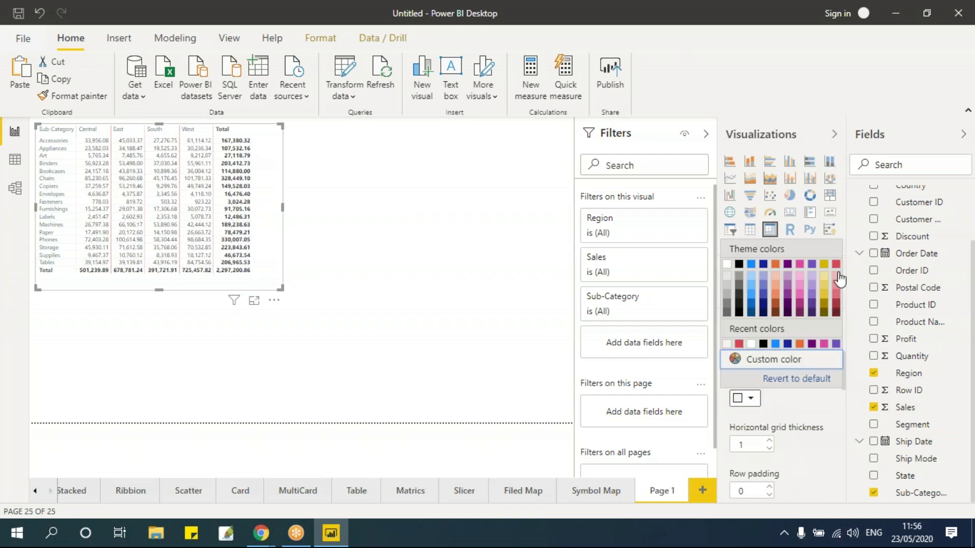
left_click(838, 269)
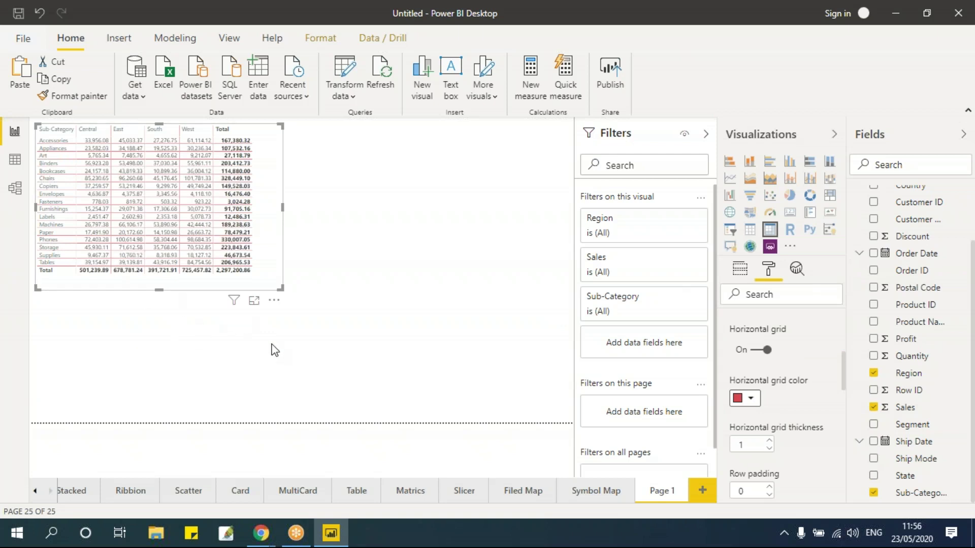
scroll(819, 428, "down", 3)
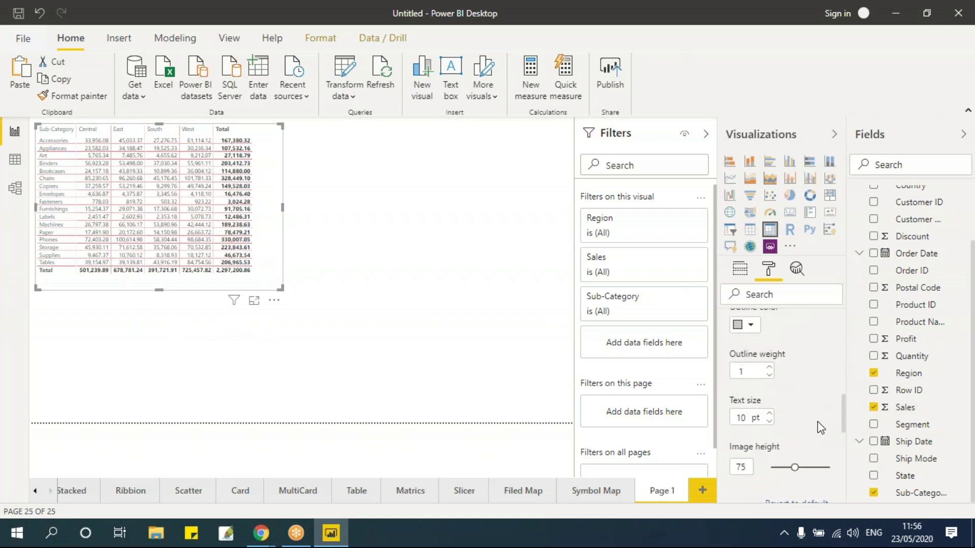
scroll(818, 428, "up", 3)
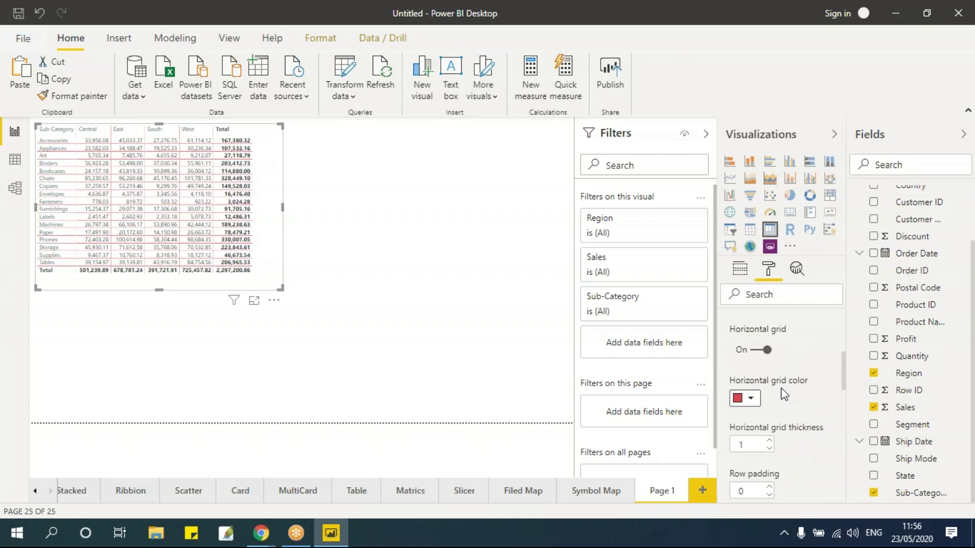
scroll(782, 391, "up", 3)
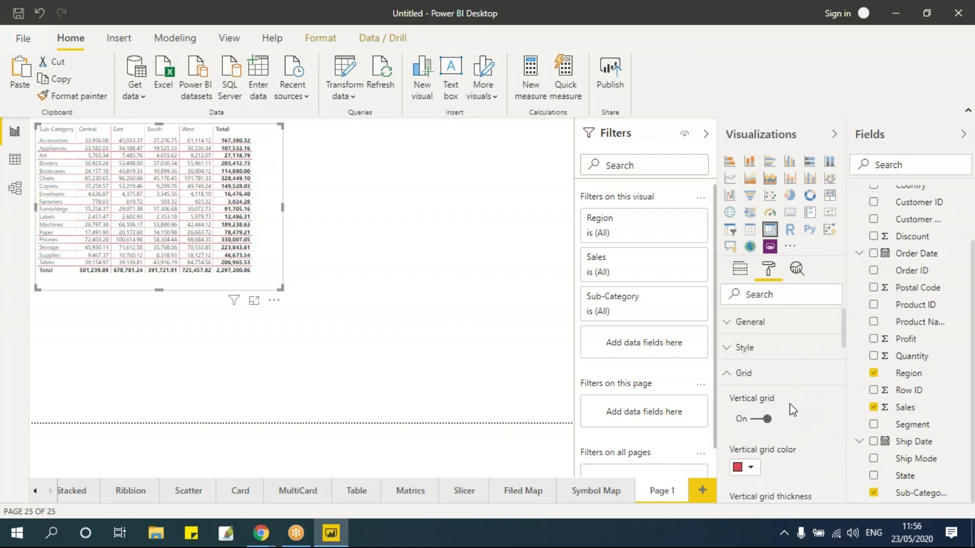
left_click(764, 374)
Step: Set the font color of the matrix's column headers to dark red
scroll(784, 383, "down", 2)
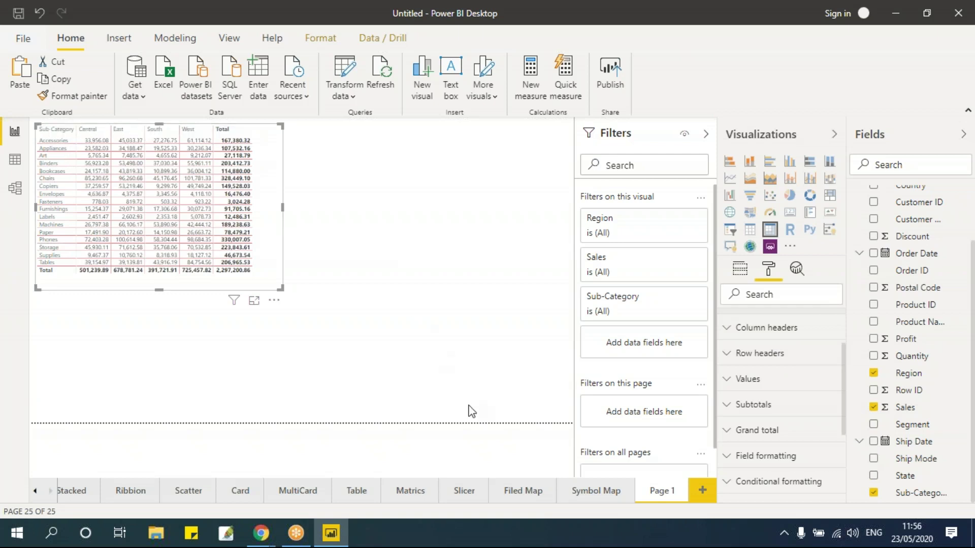
left_click(760, 330)
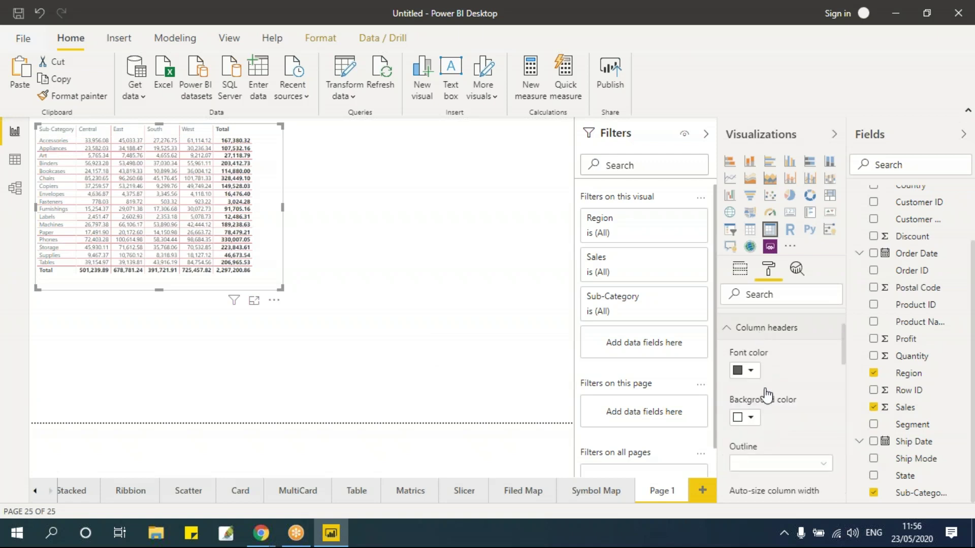
scroll(777, 388, "down", 3)
scroll(767, 372, "up", 3)
left_click(752, 372)
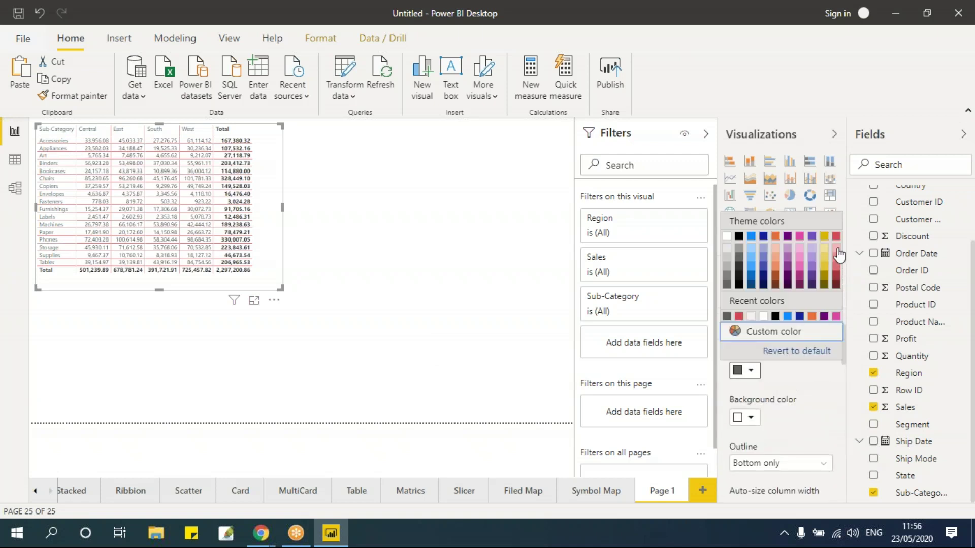
left_click(836, 287)
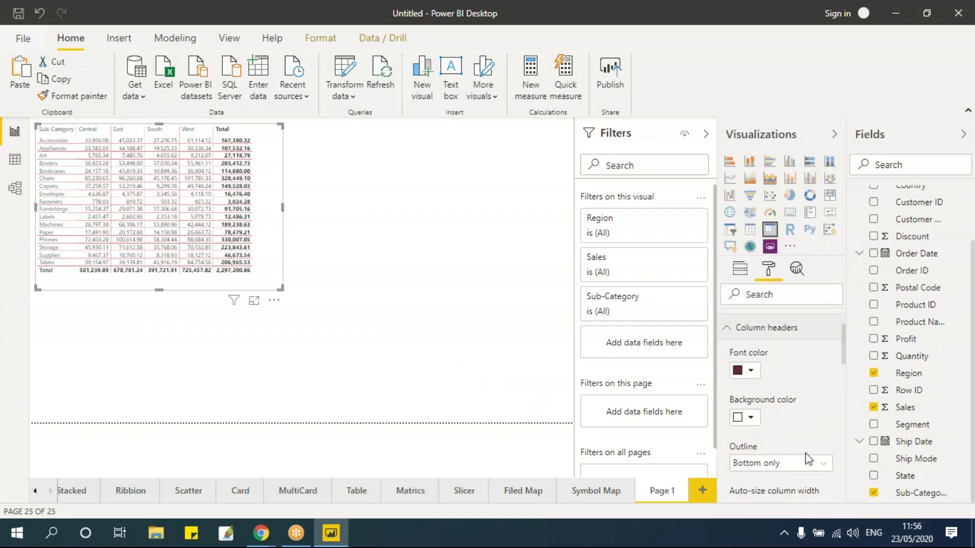
Step: Set the column headers' text size to 17 pt and widen the matrix frame to fit the larger headings
scroll(818, 447, "down", 1)
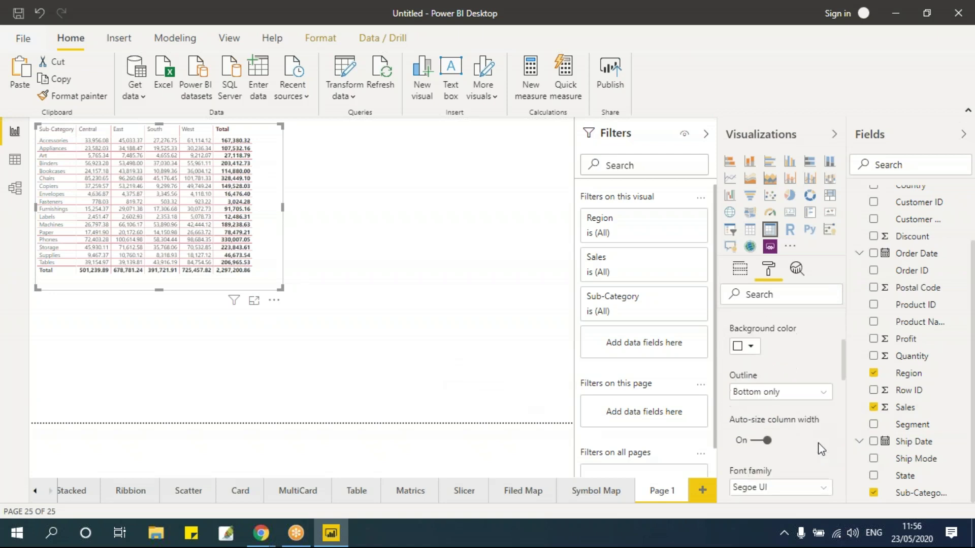
scroll(821, 449, "down", 1)
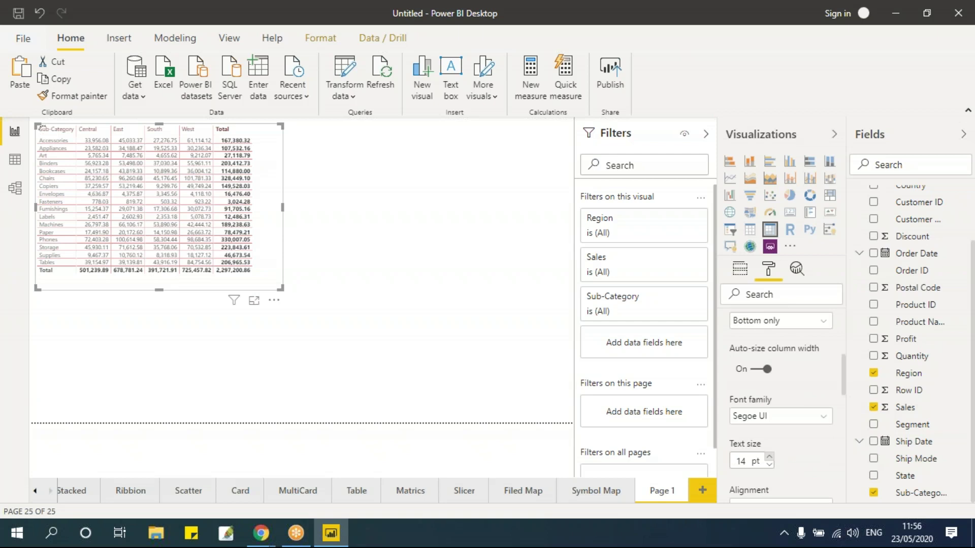
left_click(744, 461)
key("BackSpace")
type("5")
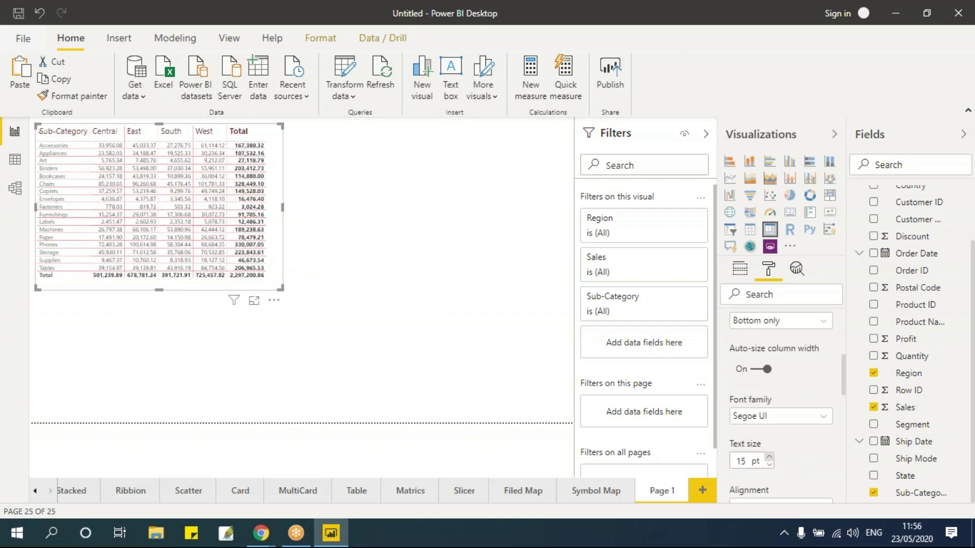
key("BackSpace")
type("7")
left_click_drag(283, 207, 315, 211)
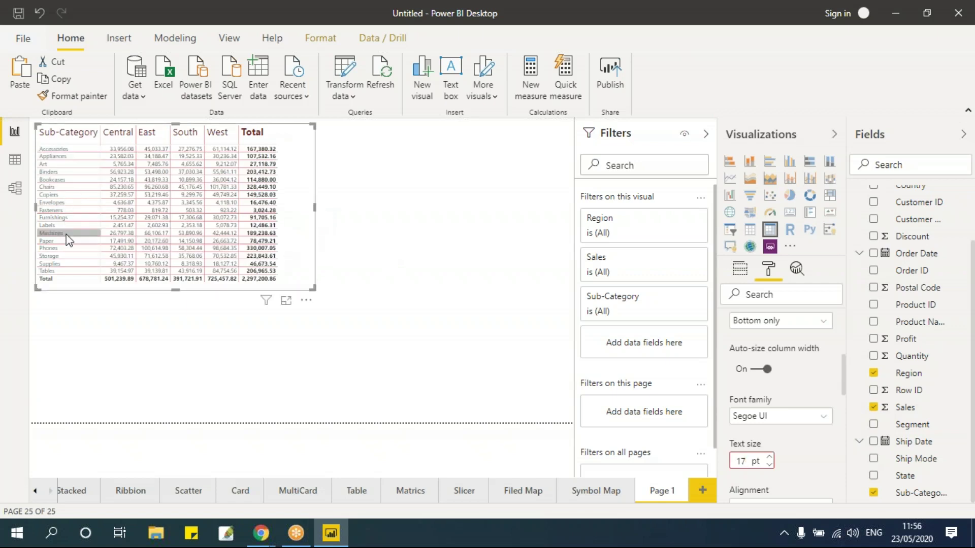
scroll(780, 406, "up", 1)
scroll(782, 406, "up", 2)
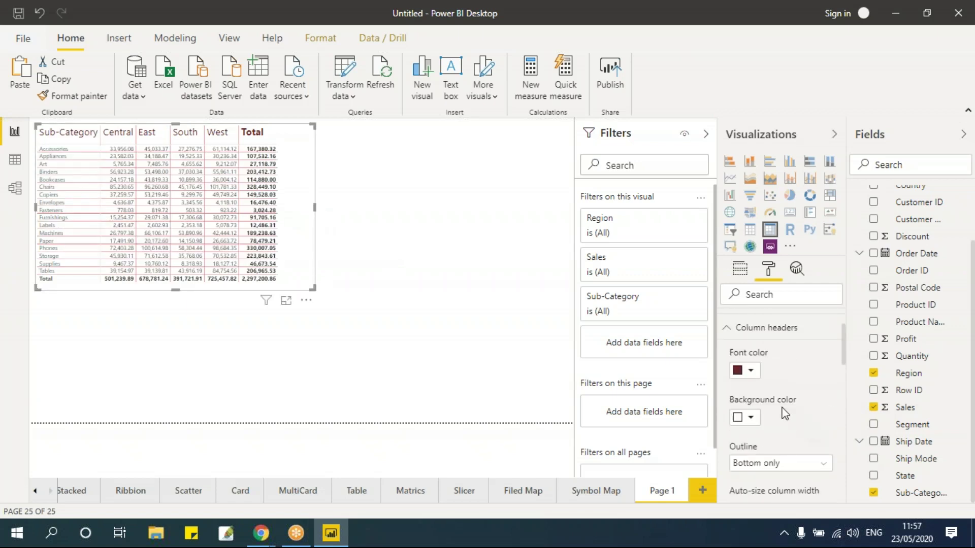
left_click(767, 327)
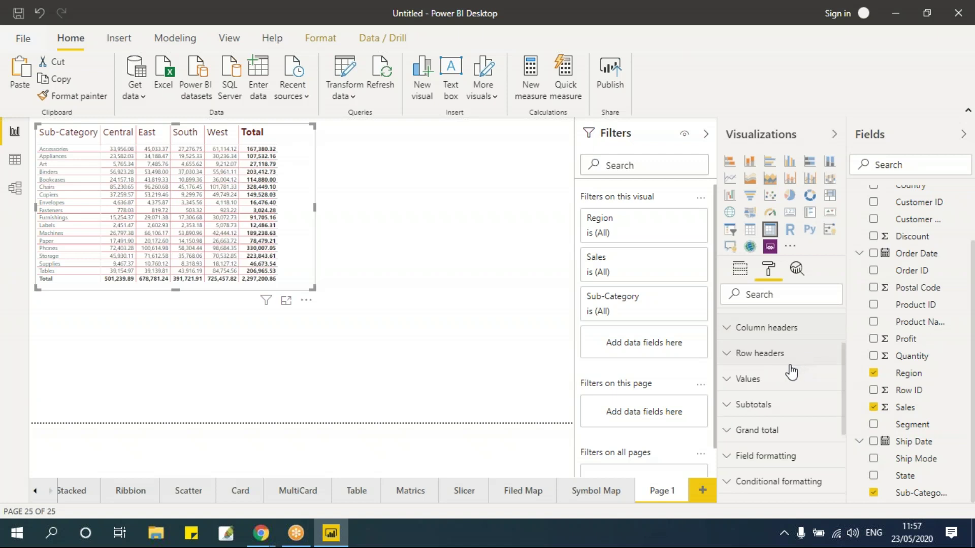
Step: Set the text size of the matrix's values to 15 pt
left_click(773, 386)
scroll(774, 385, "down", 5)
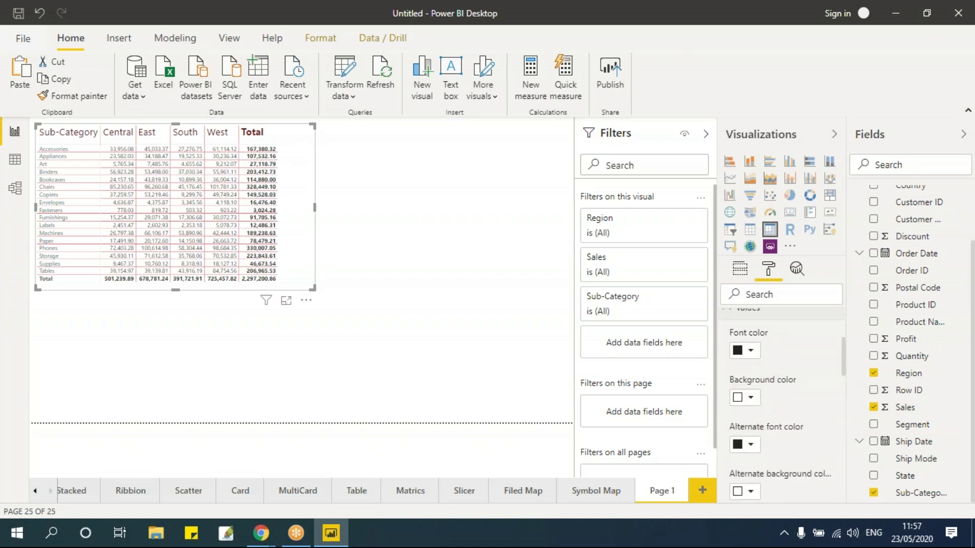
scroll(777, 406, "down", 4)
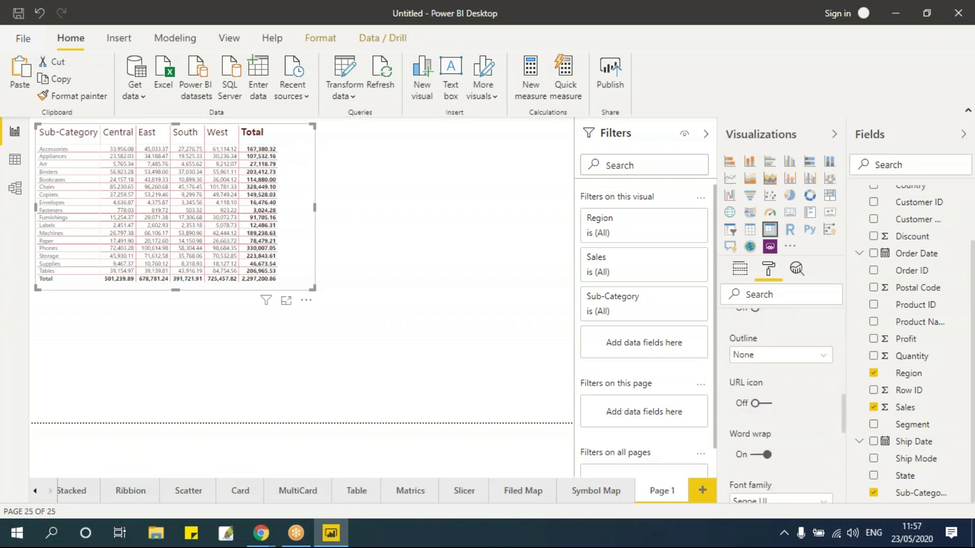
scroll(773, 406, "down", 2)
left_click(770, 400)
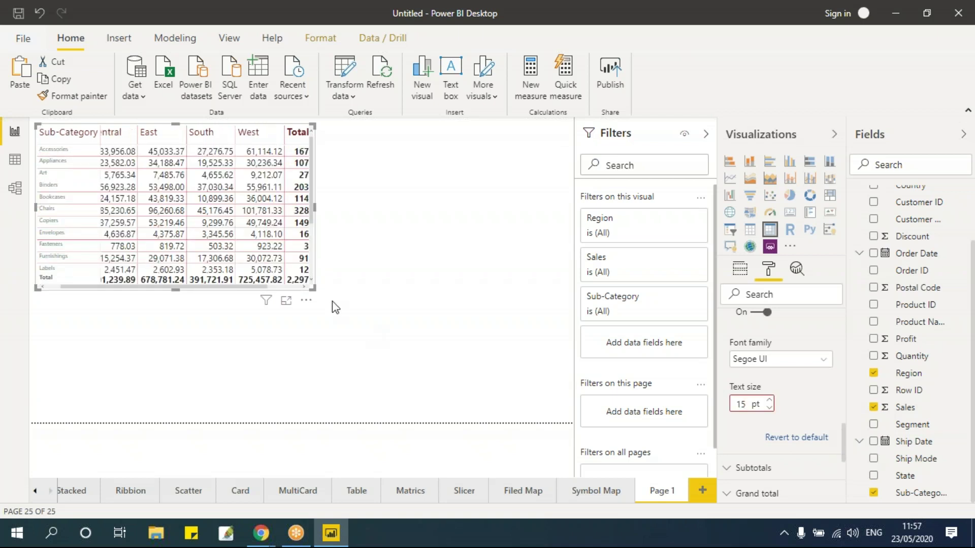
Step: Set the text size of the matrix's row headers to 18 pt and enlarge the frame until all sub-category rows fit
left_click_drag(313, 291, 389, 378)
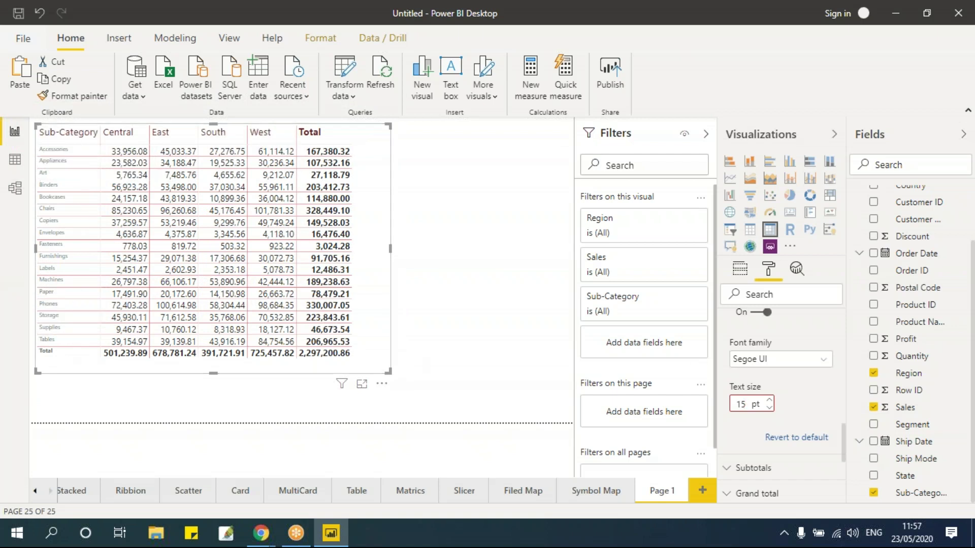
scroll(789, 359, "up", 10)
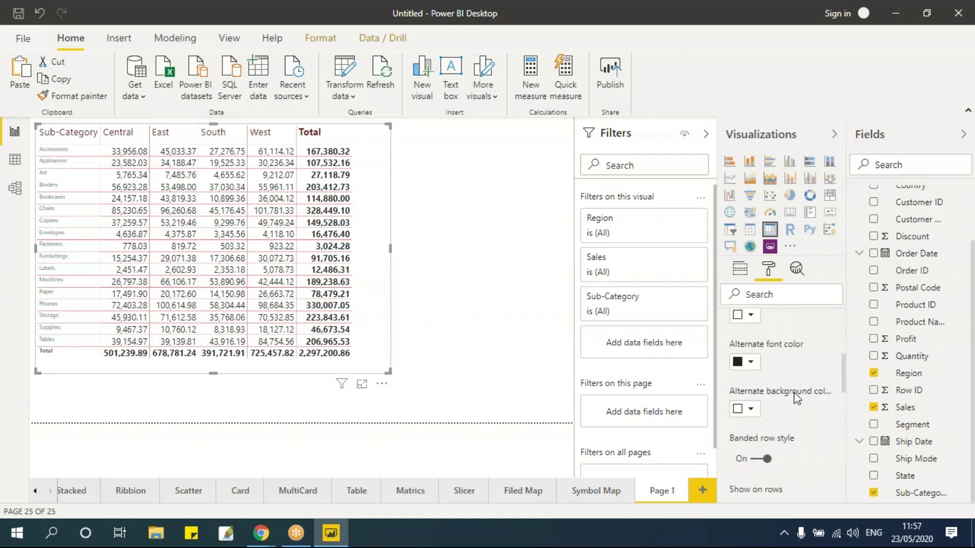
left_click(760, 353)
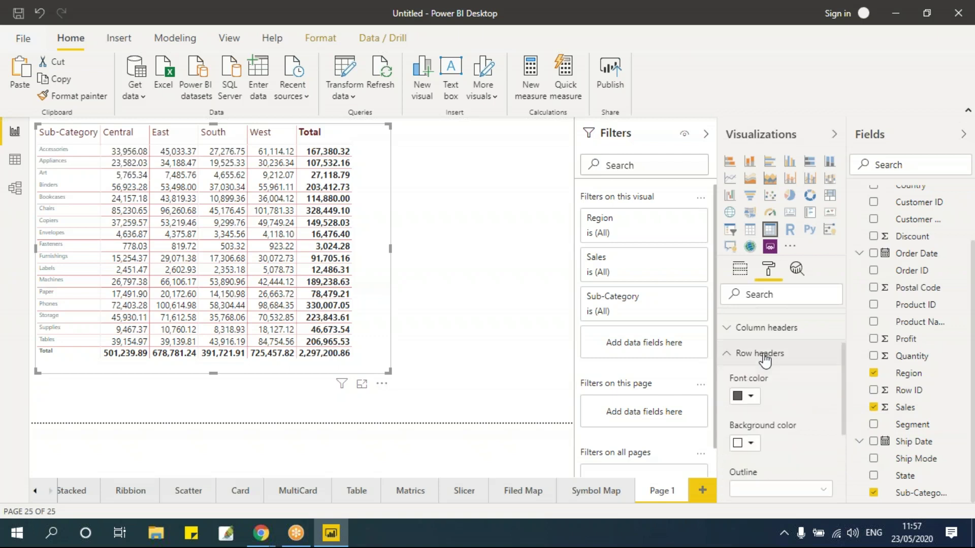
scroll(785, 406, "down", 3)
scroll(781, 446, "down", 5)
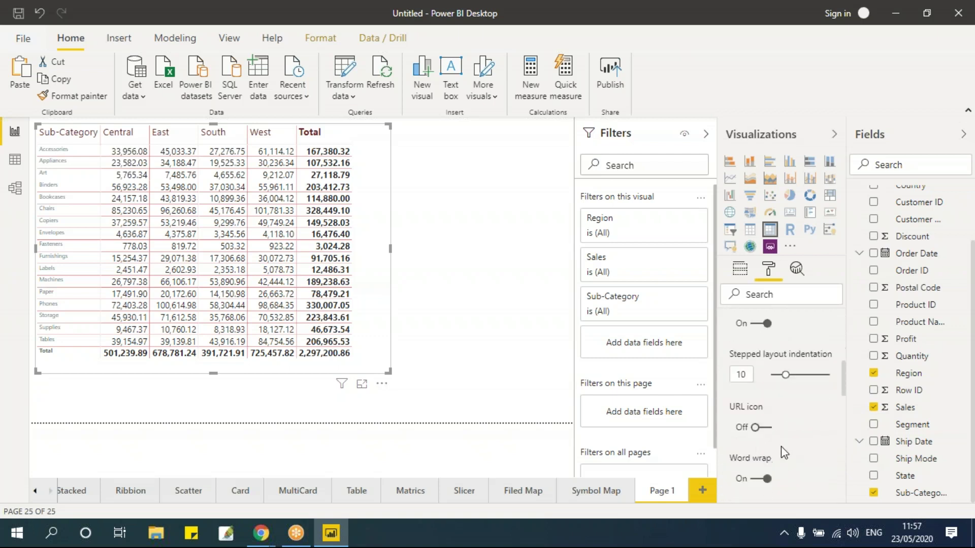
left_click(769, 431)
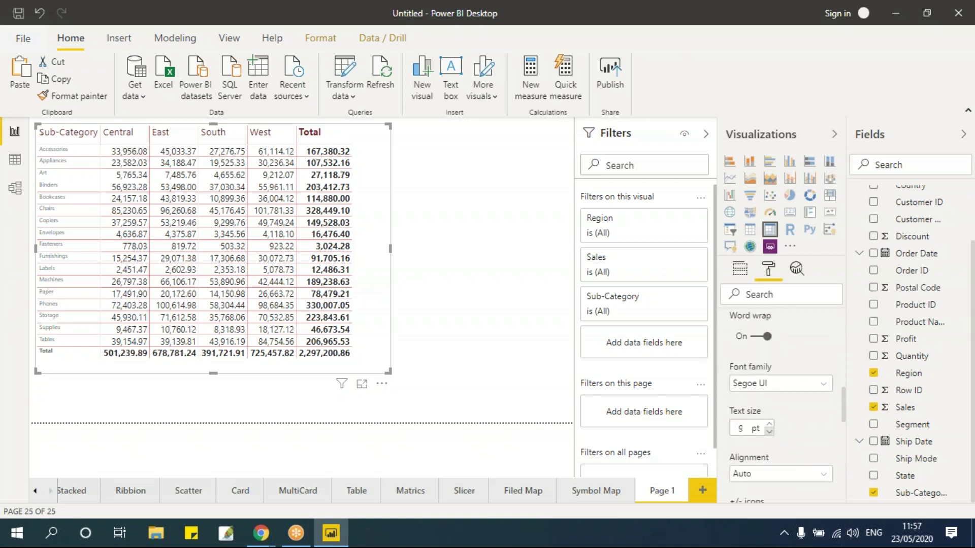
left_click(770, 425)
left_click(769, 425)
left_click(769, 425)
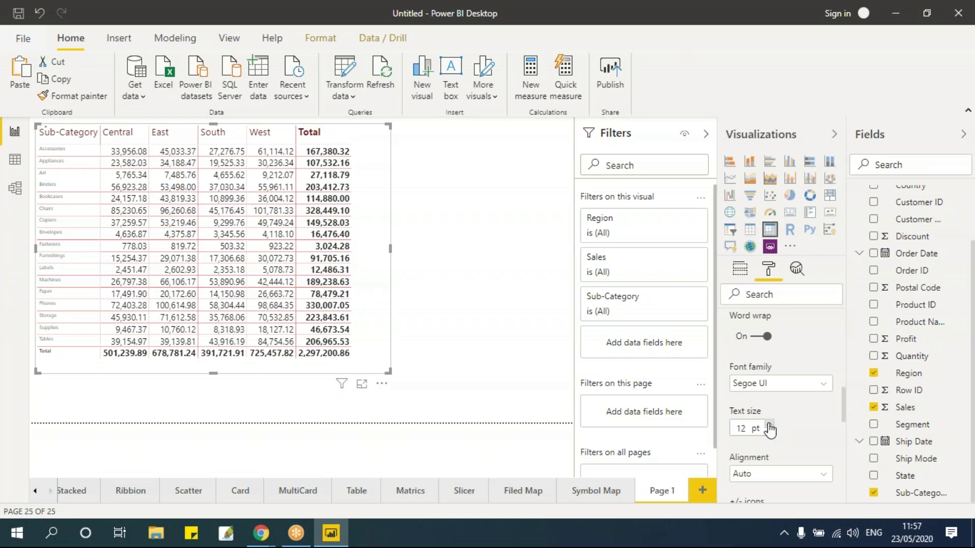
left_click(770, 427)
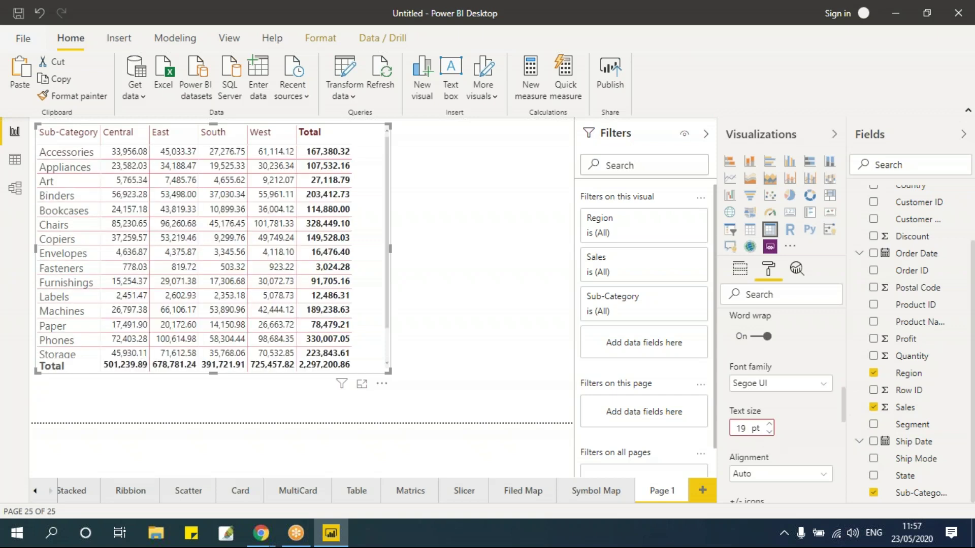
left_click(769, 432)
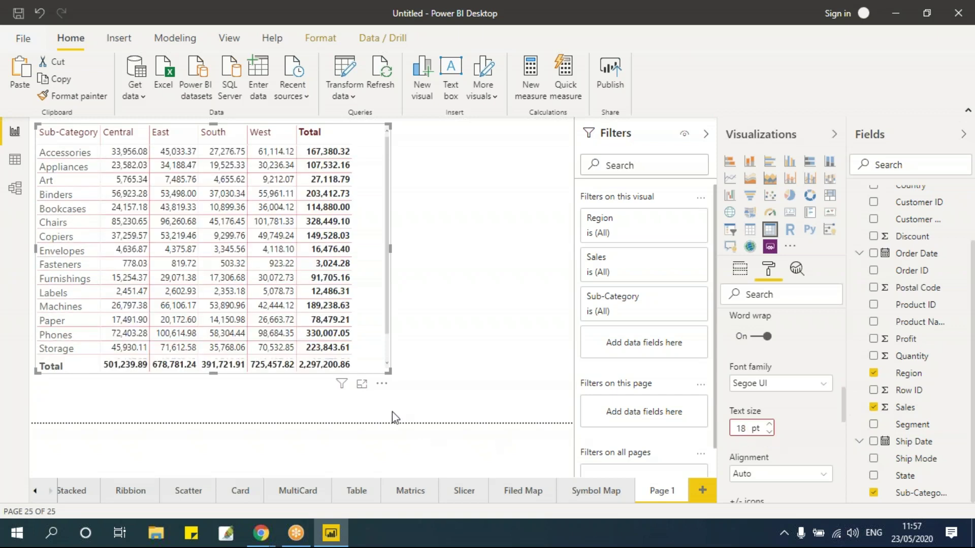
left_click_drag(390, 376, 413, 414)
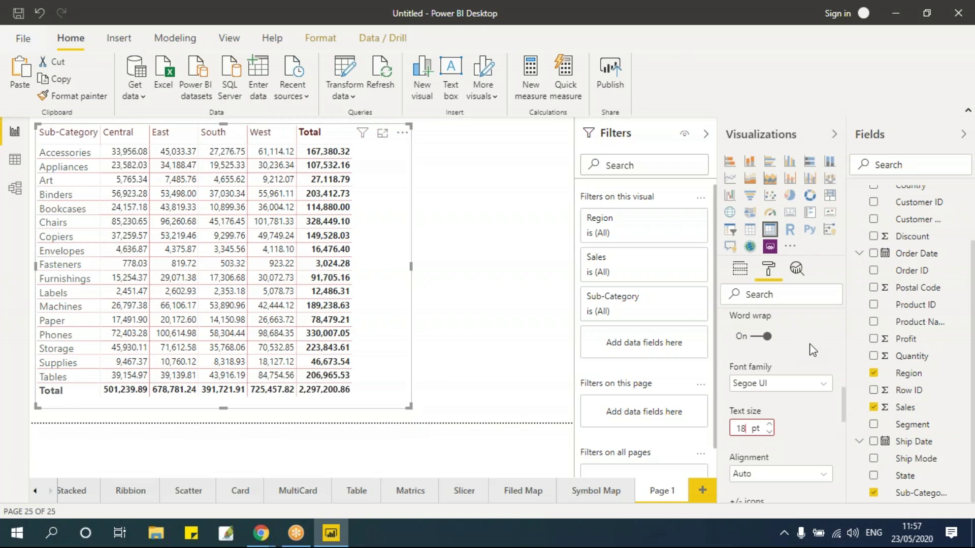
scroll(813, 375, "up", 5)
scroll(810, 376, "up", 1)
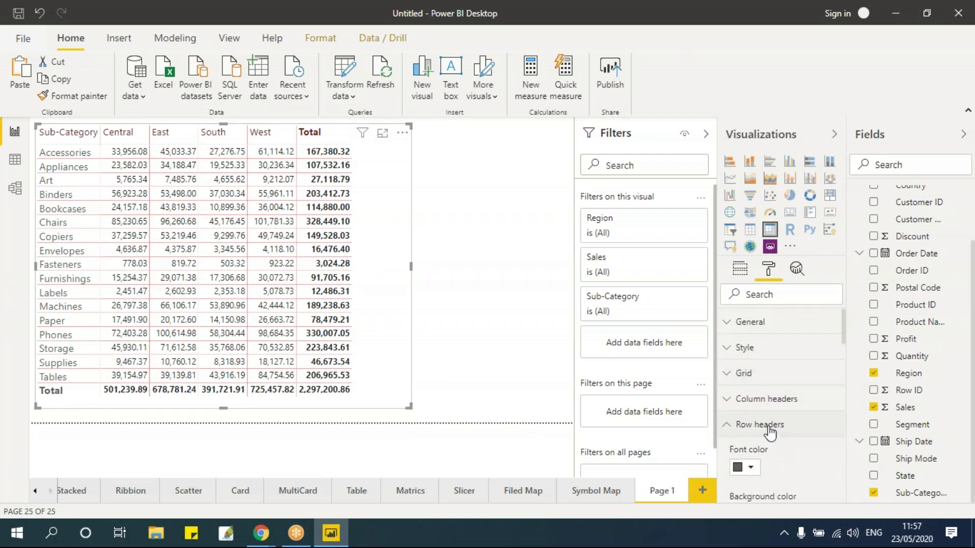
left_click(806, 434)
scroll(805, 432, "down", 3)
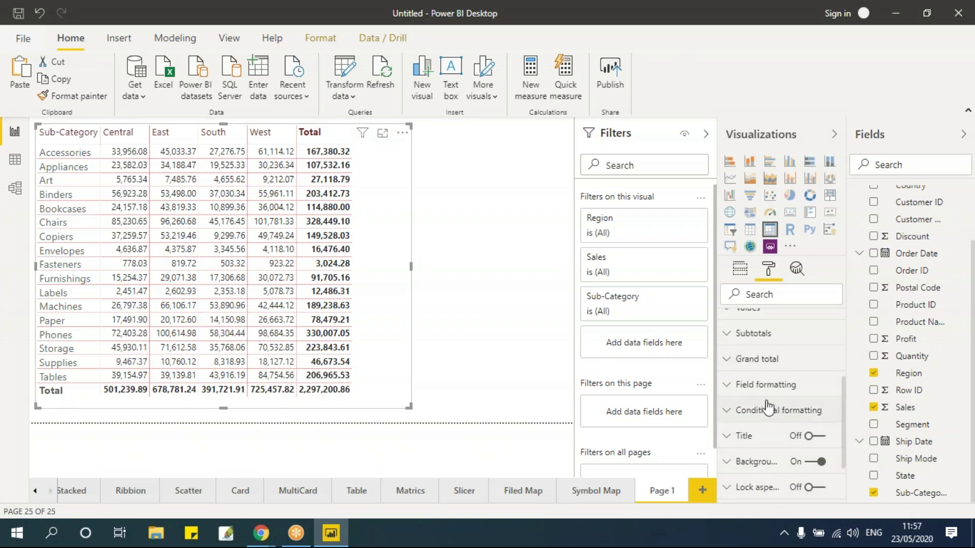
scroll(768, 406, "up", 3)
Step: Add Category above Sub-Category in the matrix's rows, and shrink and reposition the frame on the page
left_click(737, 270)
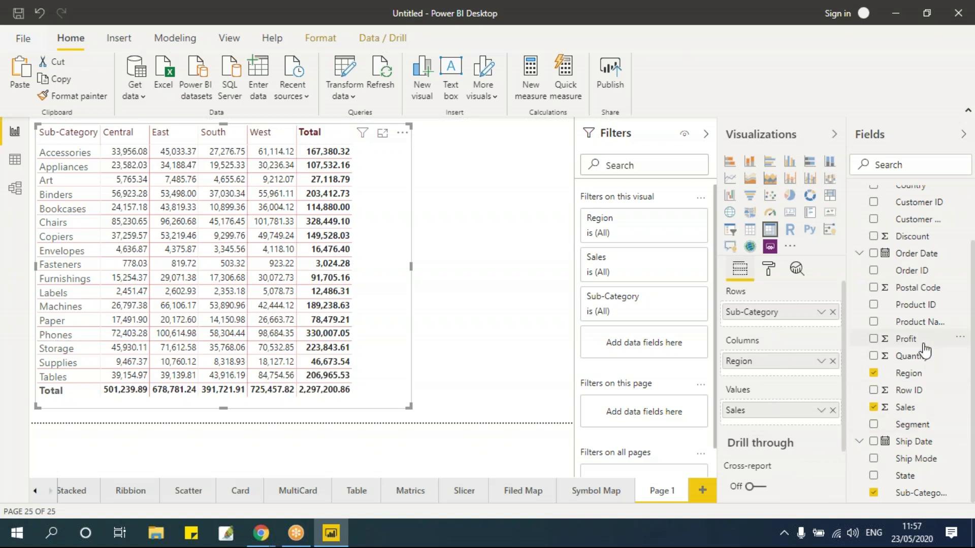
scroll(924, 351, "up", 2)
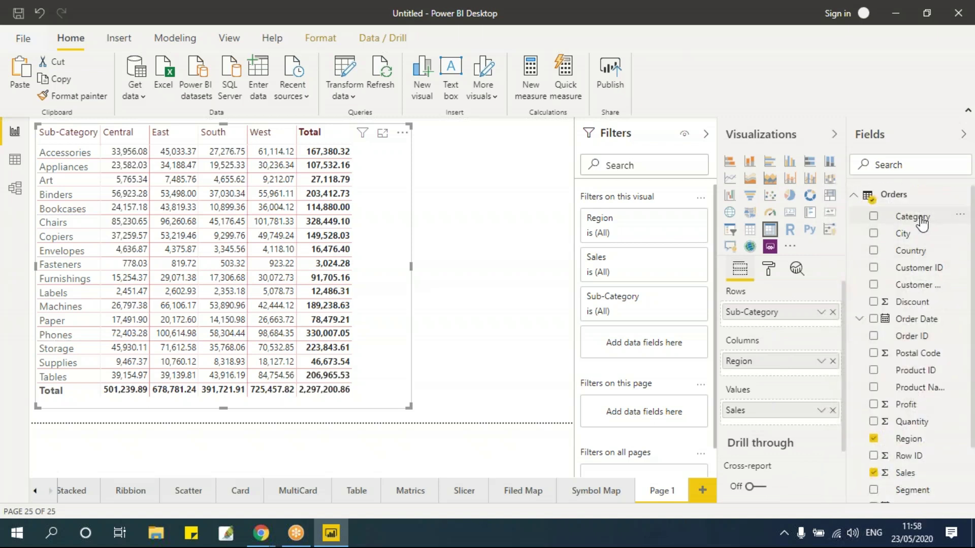
left_click_drag(922, 223, 787, 310)
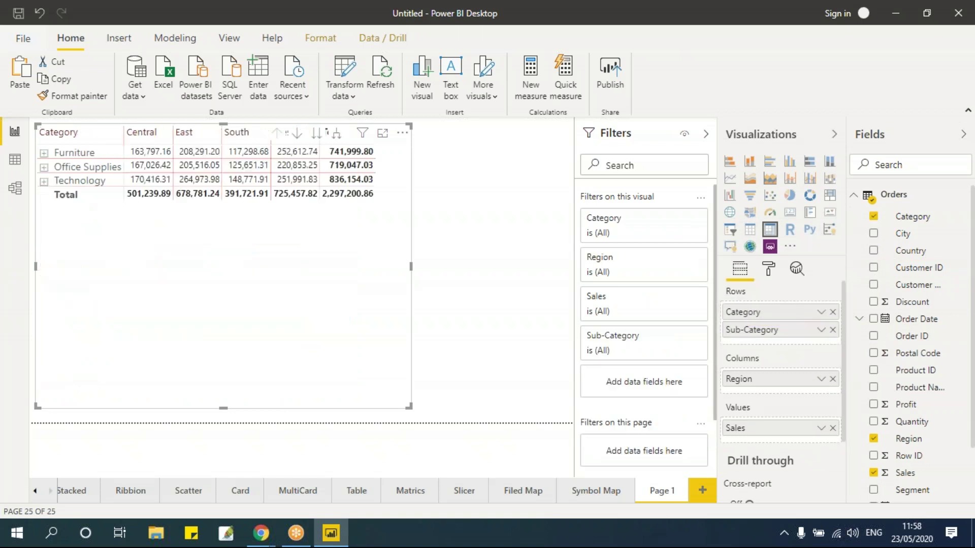
left_click_drag(409, 408, 382, 252)
left_click(358, 279)
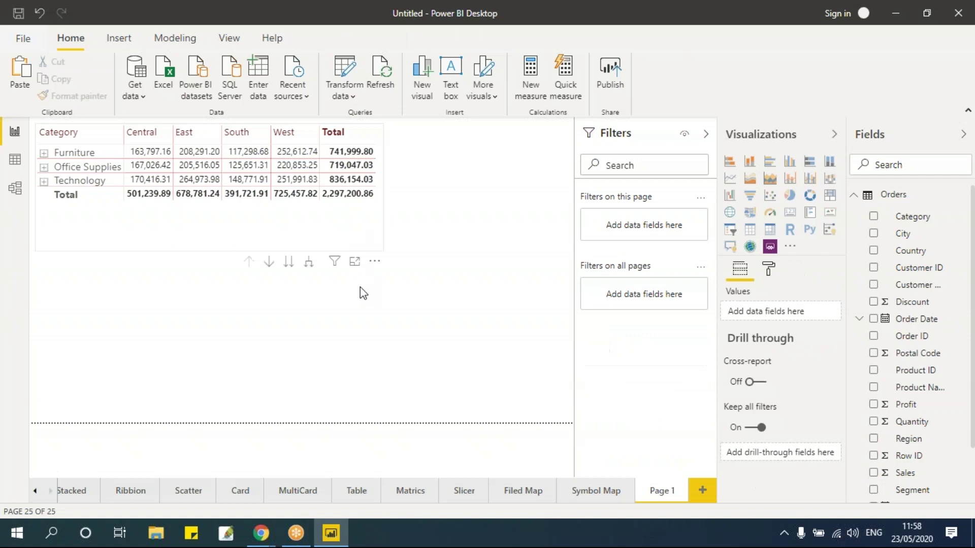
left_click_drag(325, 236, 354, 342)
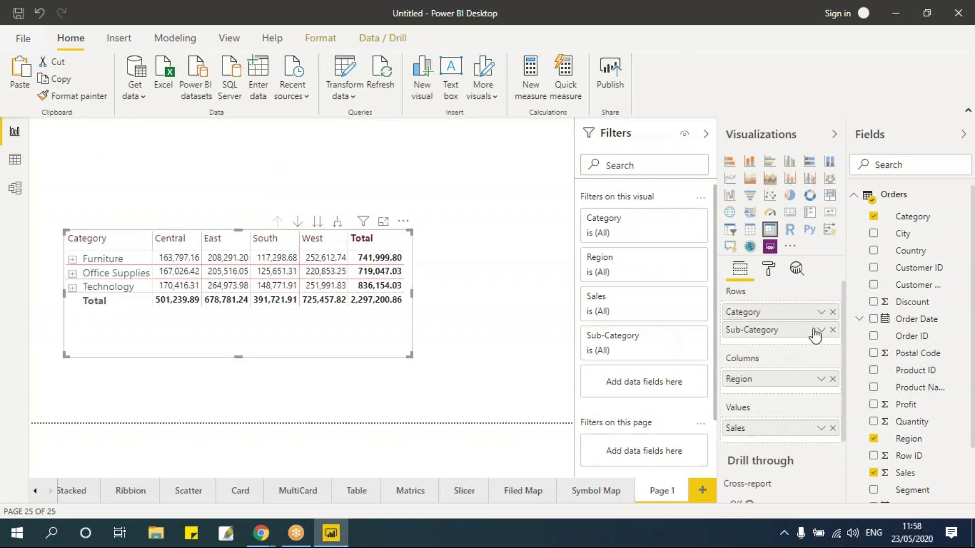
Step: Remove Category from the matrix's rows to compare the layout, and add it back above Sub-Category
left_click(833, 312)
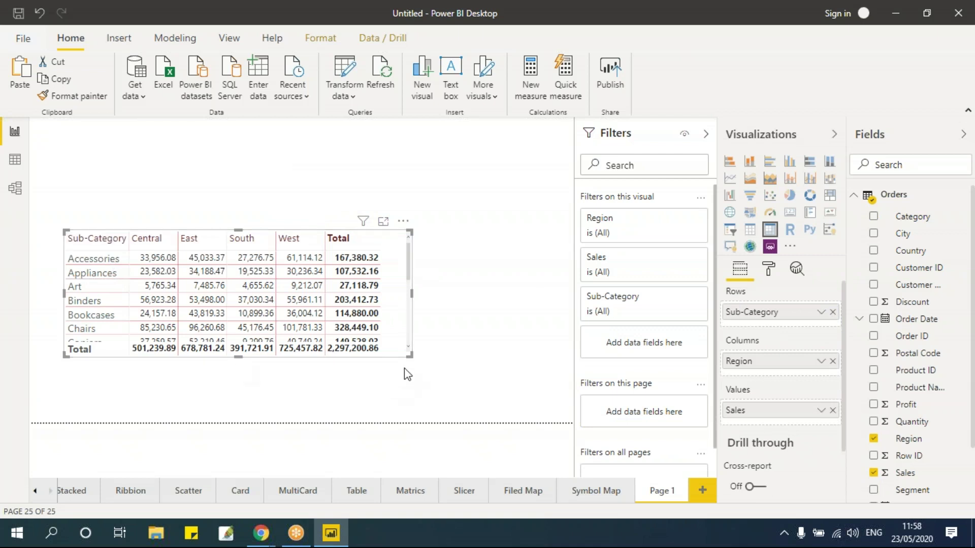
mouse_move(413, 365)
left_mouse_down()
mouse_move(413, 404)
mouse_move(411, 376)
left_mouse_up()
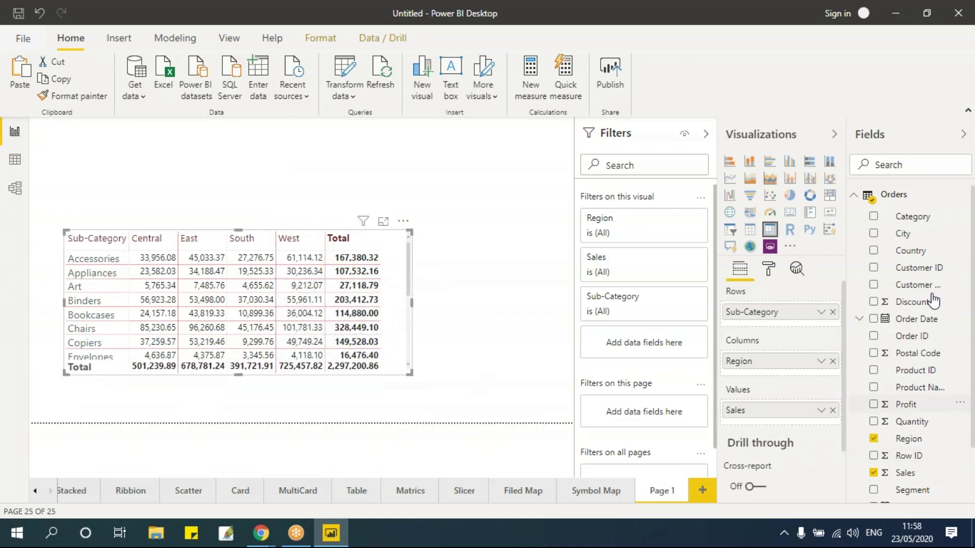
left_click_drag(903, 266, 781, 315)
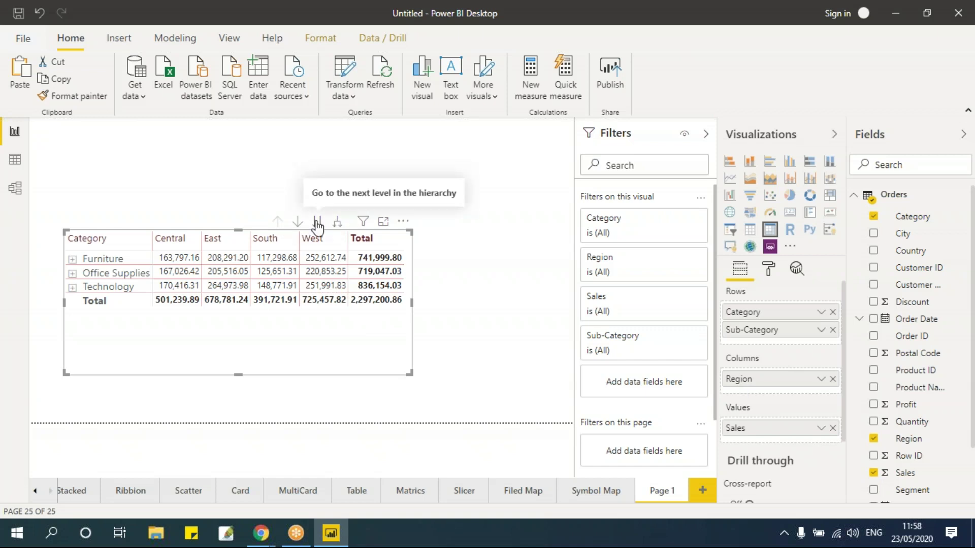
Step: Expand Furniture and Office Supplies into their sub-categories, and move the matrix up and enlarge its frame to fit them
left_click(72, 260)
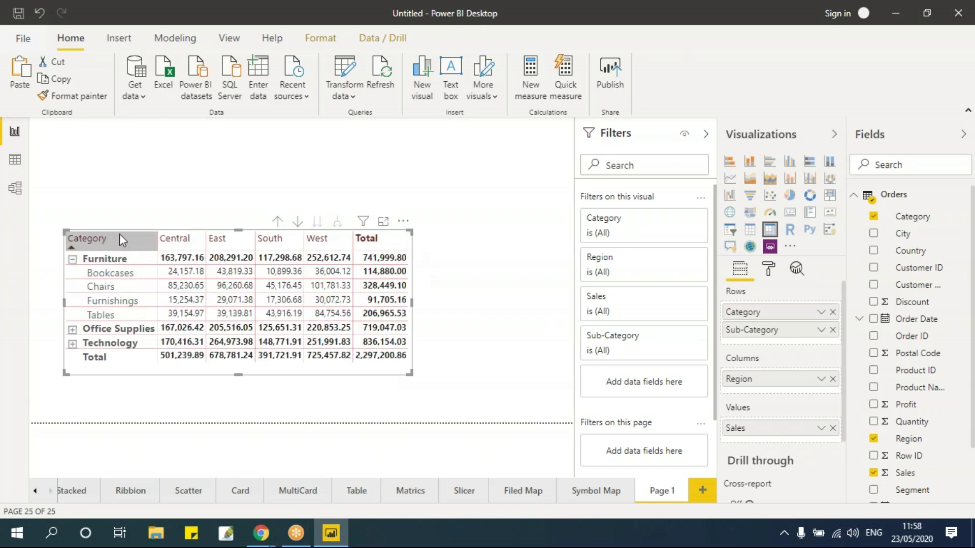
left_click_drag(381, 374, 363, 272)
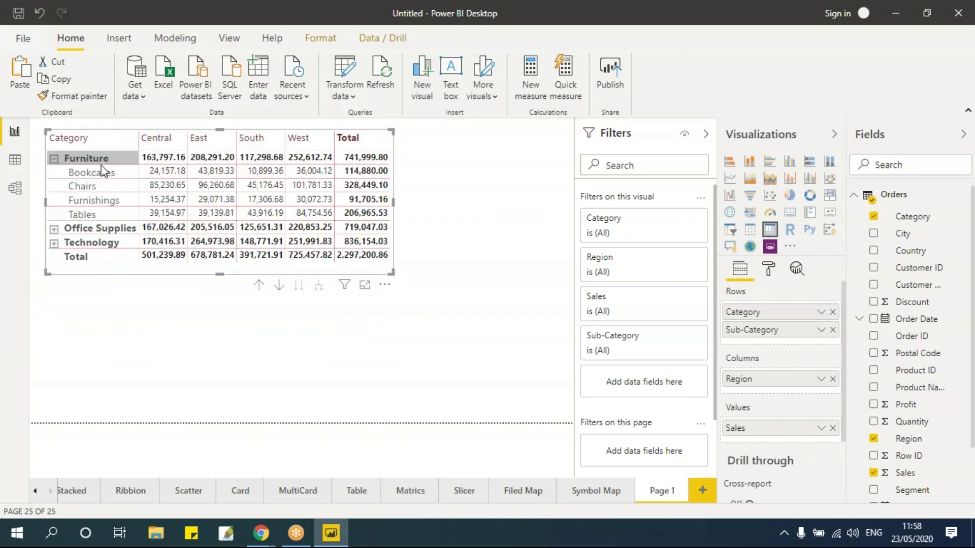
left_click(54, 229)
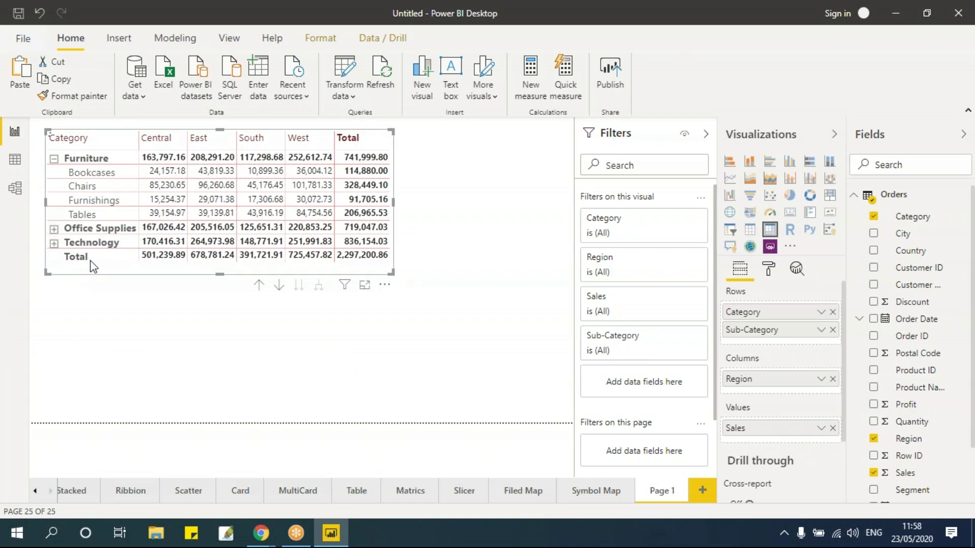
scroll(102, 261, "down", 3)
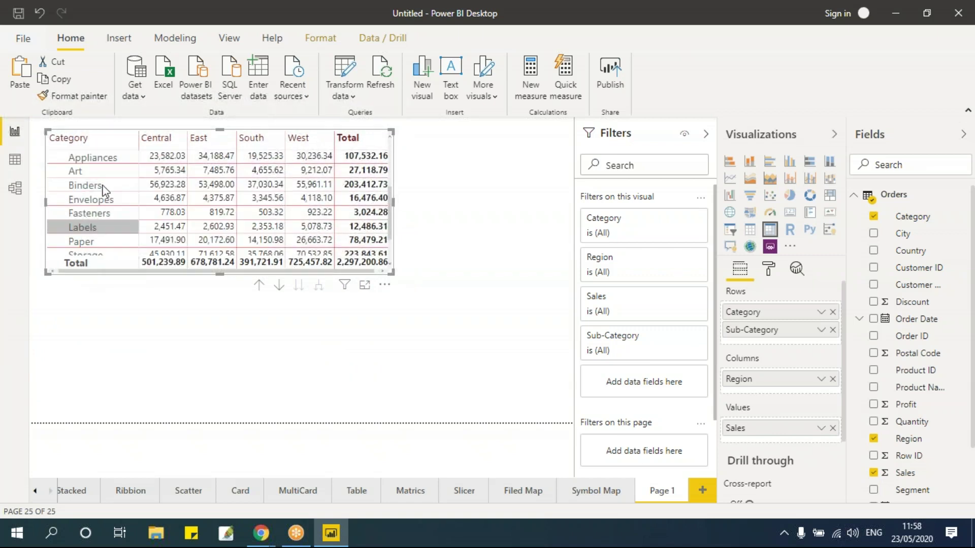
scroll(94, 223, "up", 3)
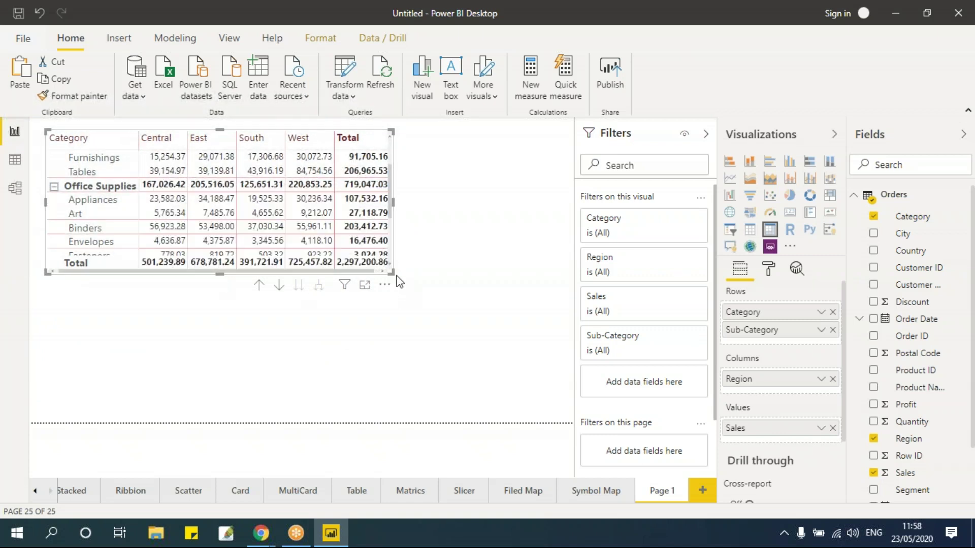
left_click_drag(392, 275, 415, 378)
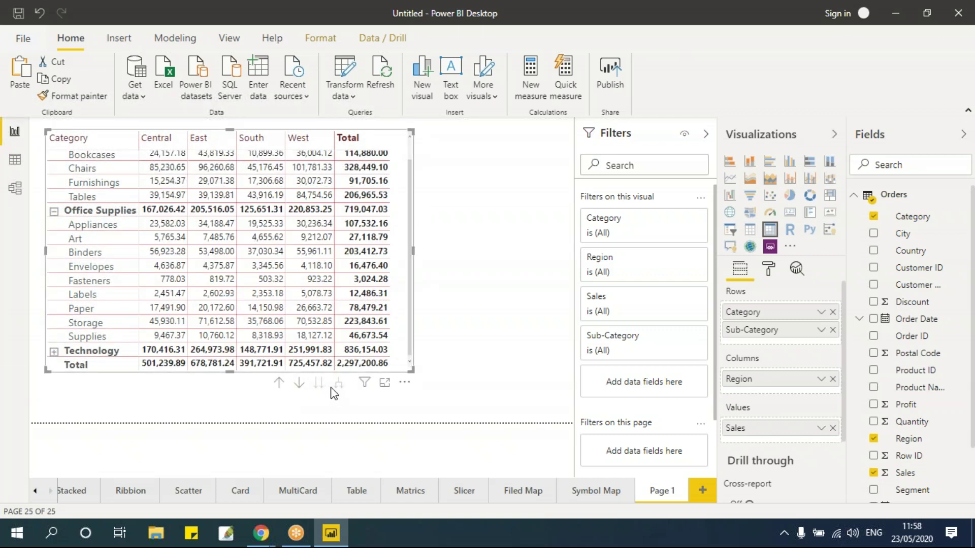
Step: Drill the matrix up to Category, and view the Sub-Category level on its own before returning to Category
left_click(279, 383)
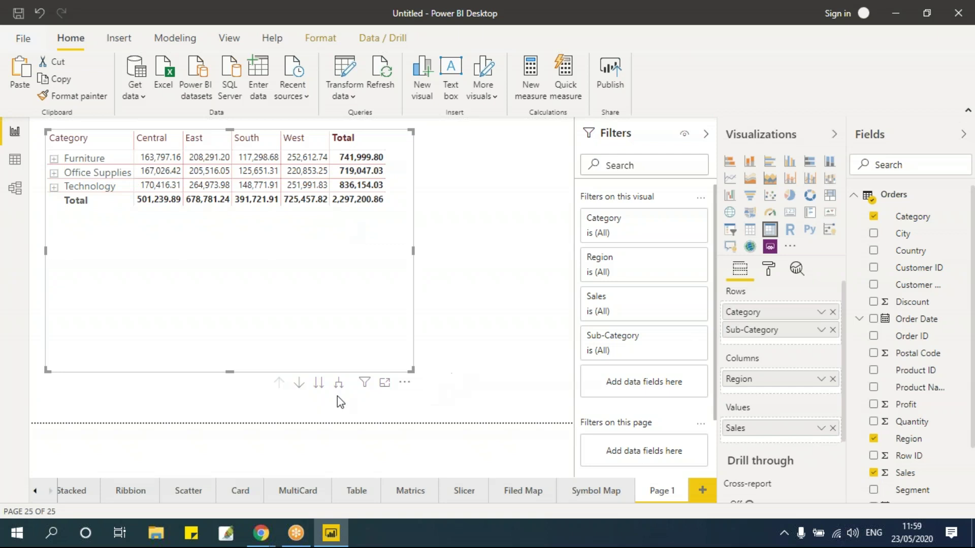
left_click(318, 384)
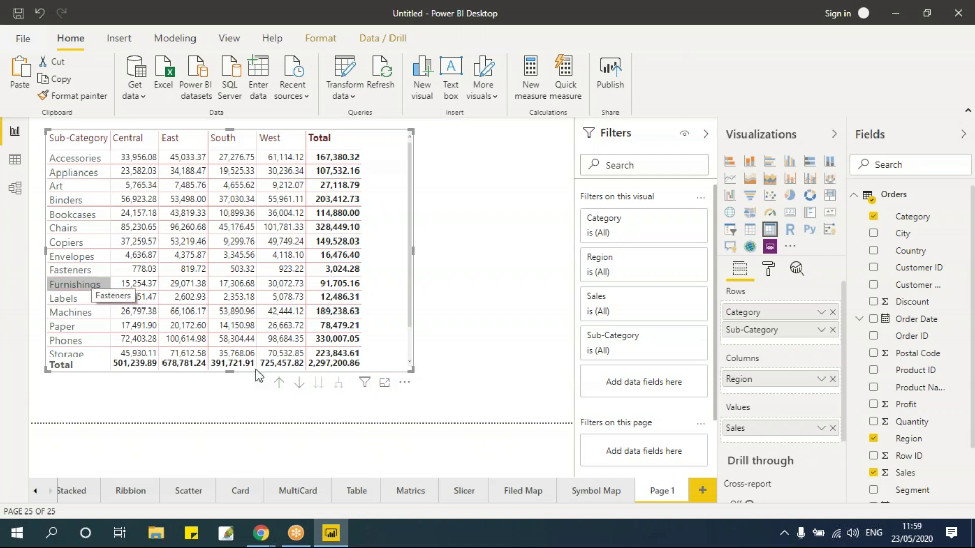
left_click(280, 385)
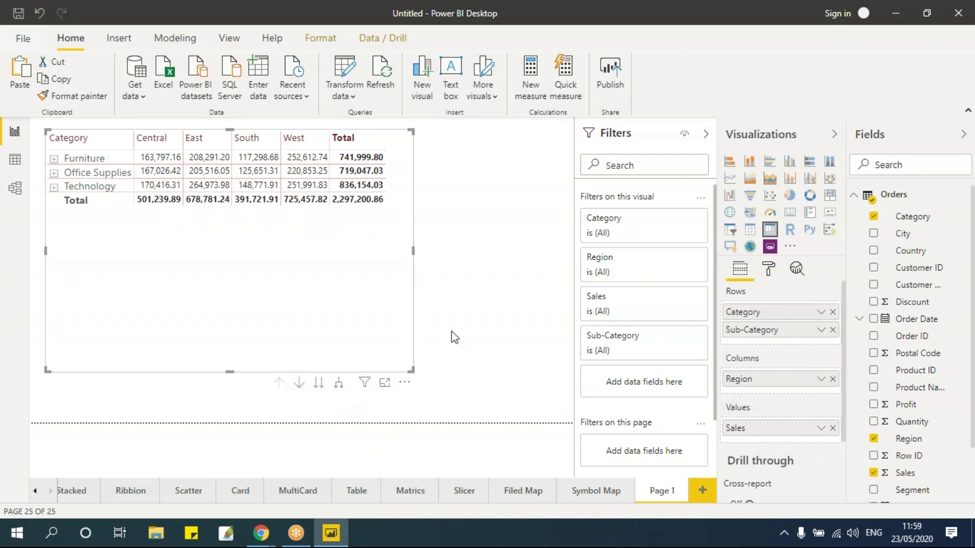
Step: Expand all categories down one level and review the sub-categories listed under each
left_click(338, 385)
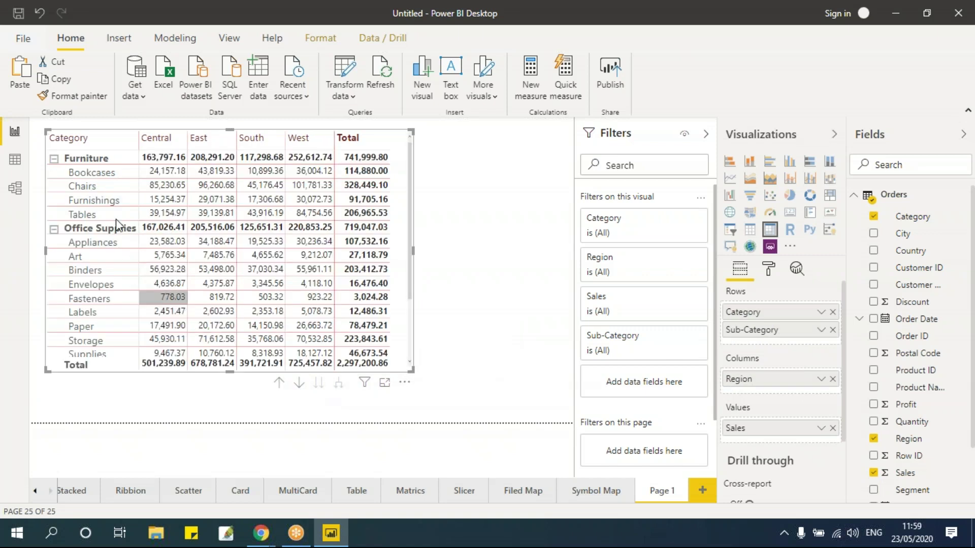
scroll(108, 277, "down", 3)
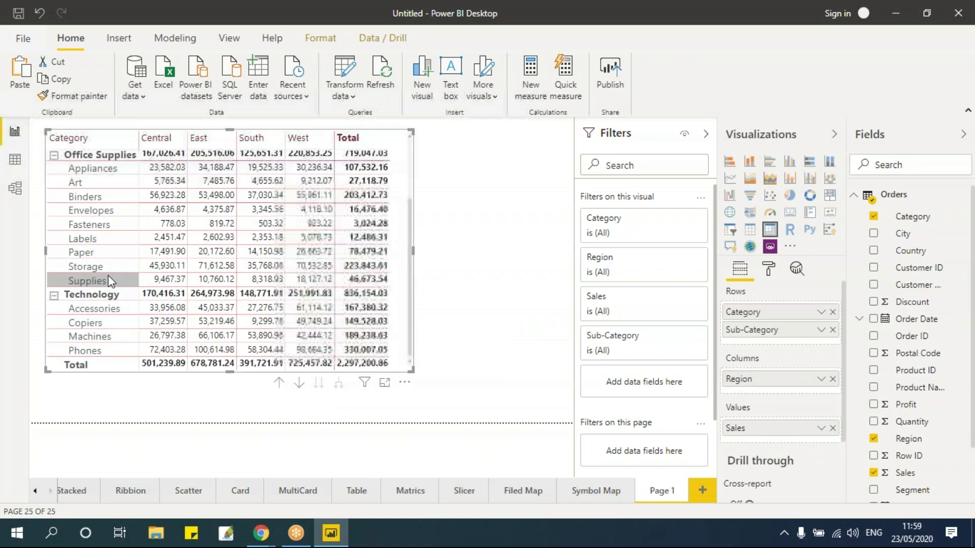
scroll(108, 281, "up", 3)
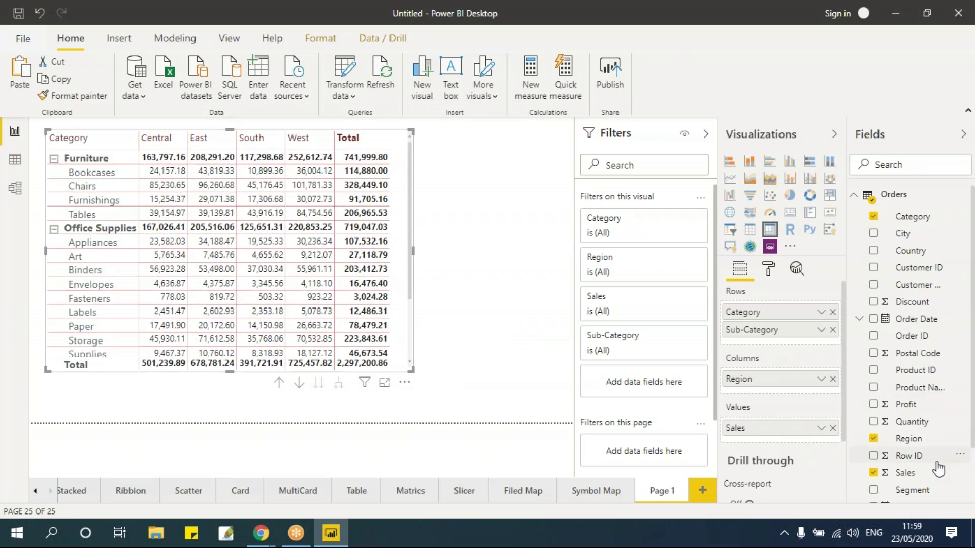
Step: Add Segment below Sub-Category in the matrix's rows and expand all sub-categories down to the Segment level
scroll(938, 470, "down", 3)
left_click_drag(912, 427, 905, 389)
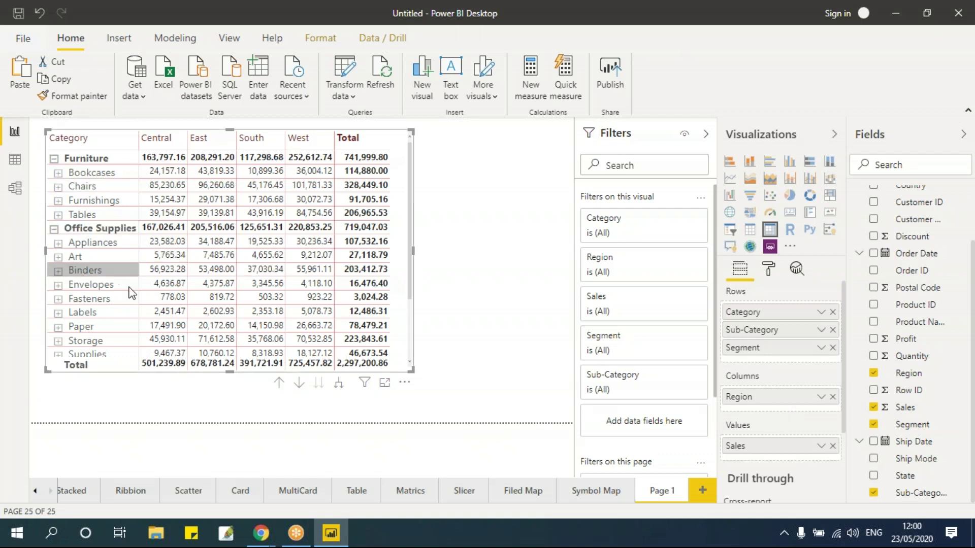
left_click(339, 384)
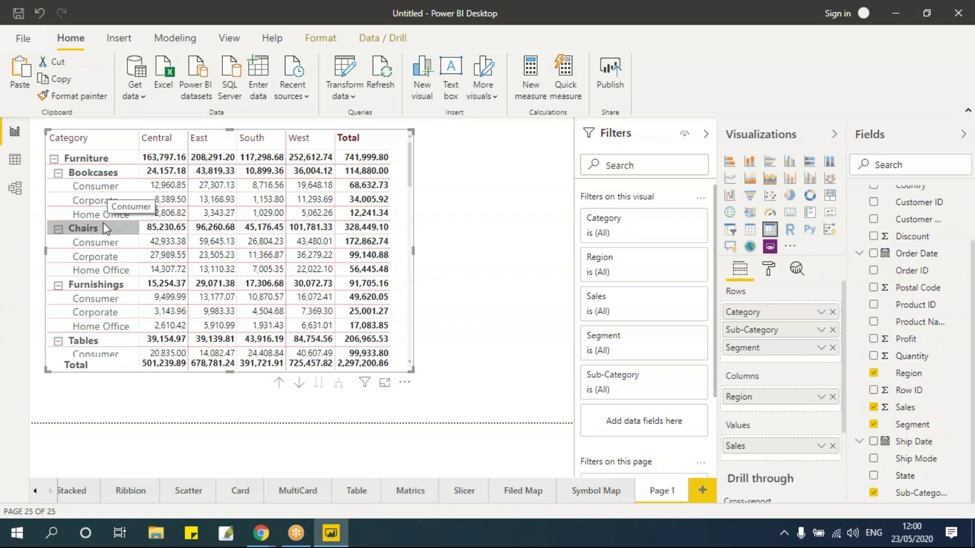
Step: Drill the matrix up two levels from Segment to Category
left_click(279, 383)
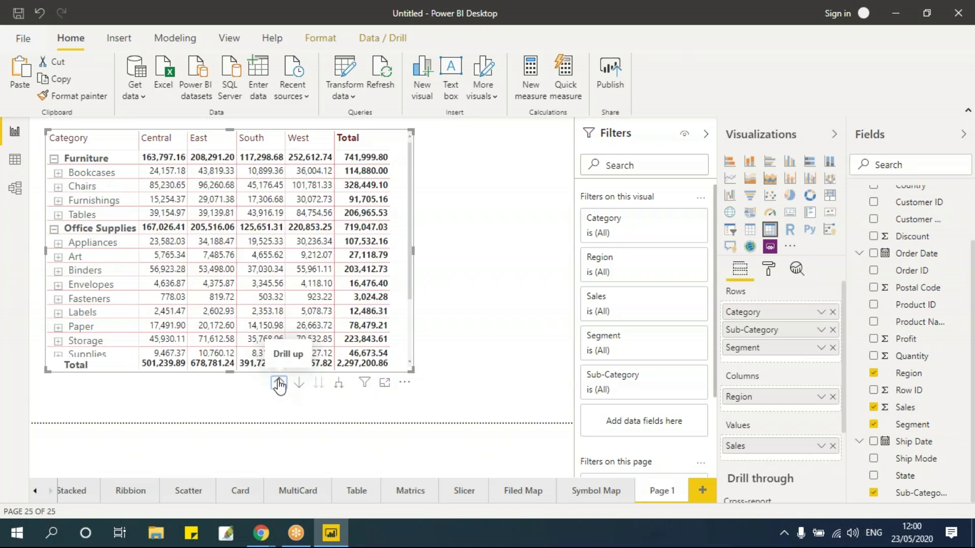
left_click(279, 383)
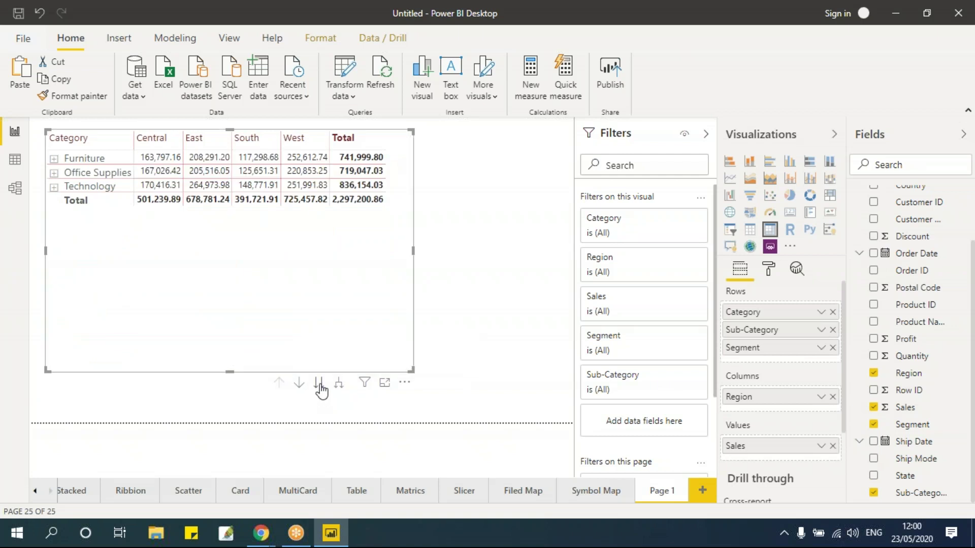
Step: View the matrix's Segment level on its own and drill back up to Category
left_click(319, 384)
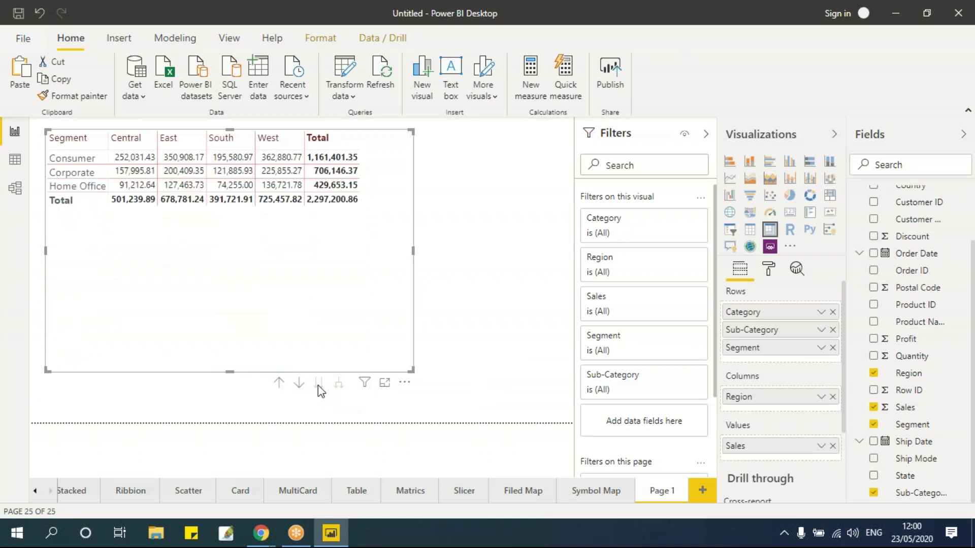
left_click(279, 383)
left_click(279, 383)
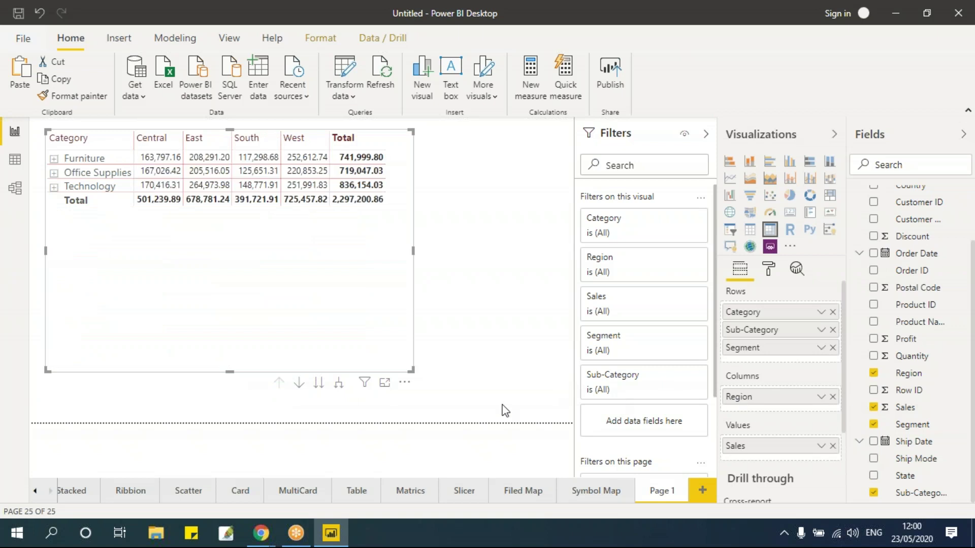
Step: Check the matrix on the Matrics page, and shorten the matrix on Page 1 to just below its Total row
left_click(408, 493)
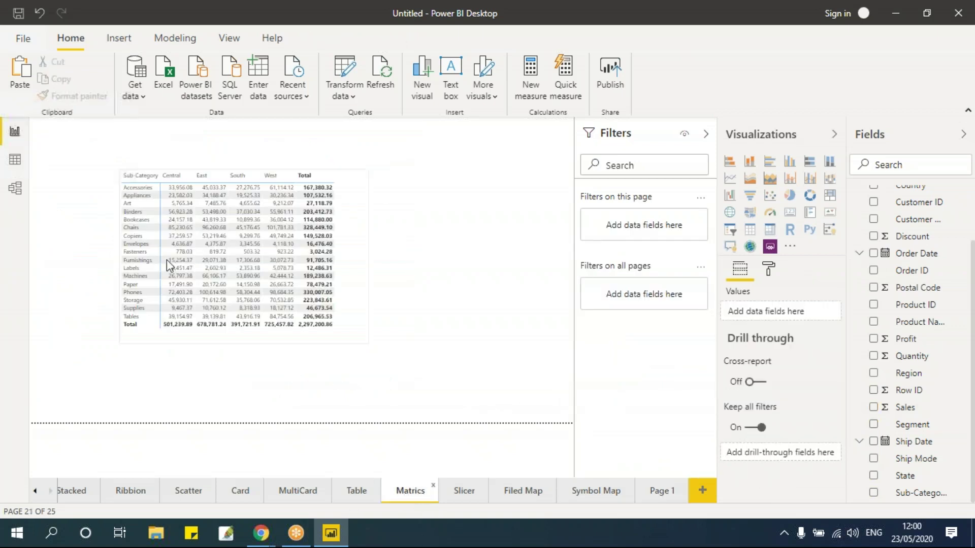
left_click(655, 496)
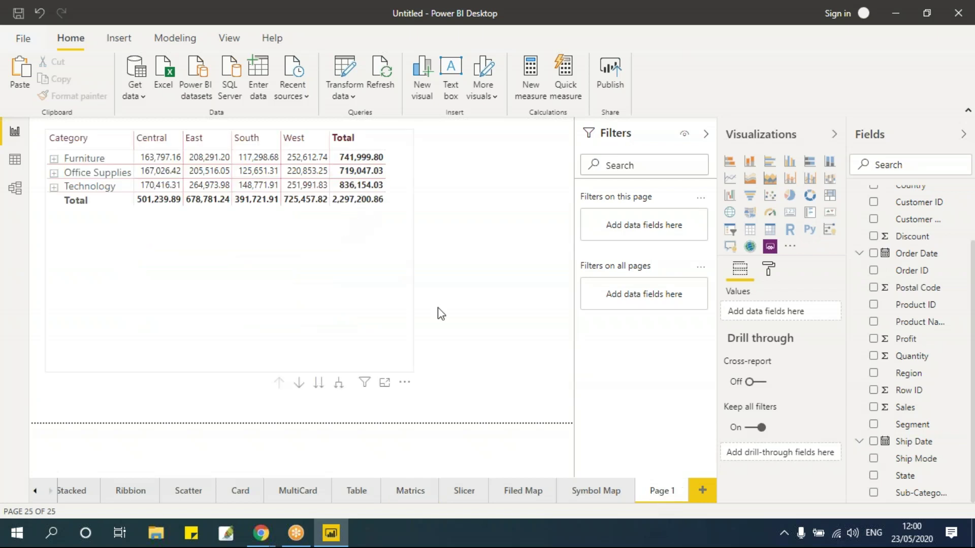
left_click(413, 373)
left_click_drag(412, 371, 405, 230)
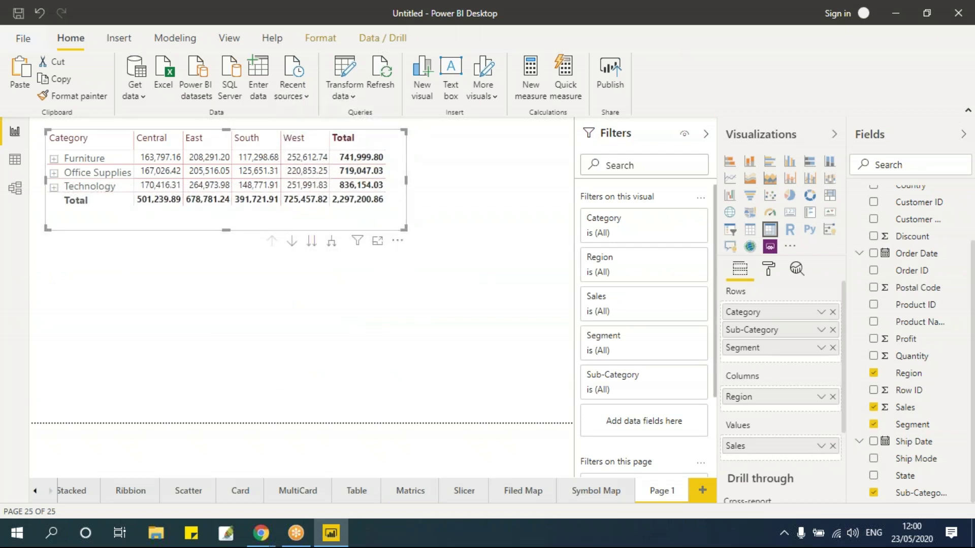
left_click(171, 303)
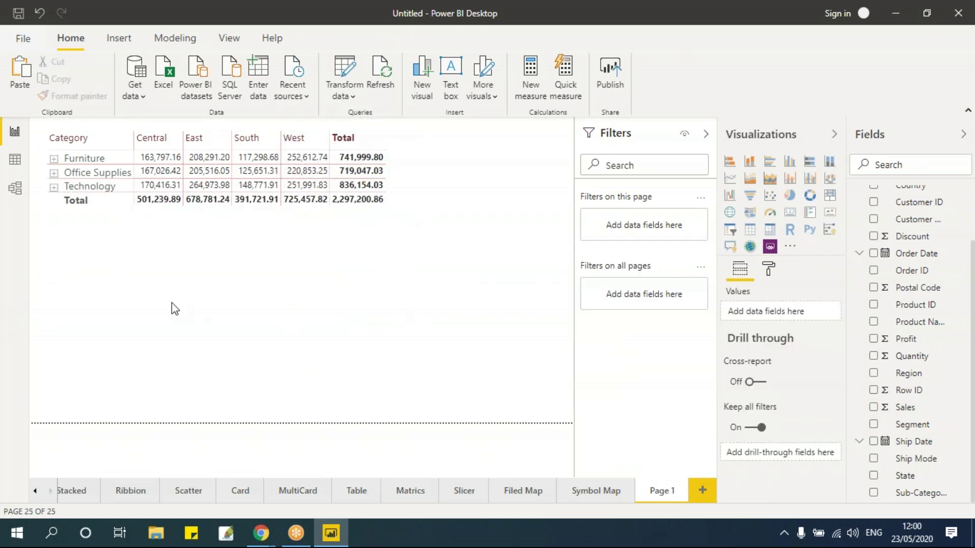
Step: Add a clustered column chart of Sales by Region and size it to fit the space below the matrix
left_click(793, 166)
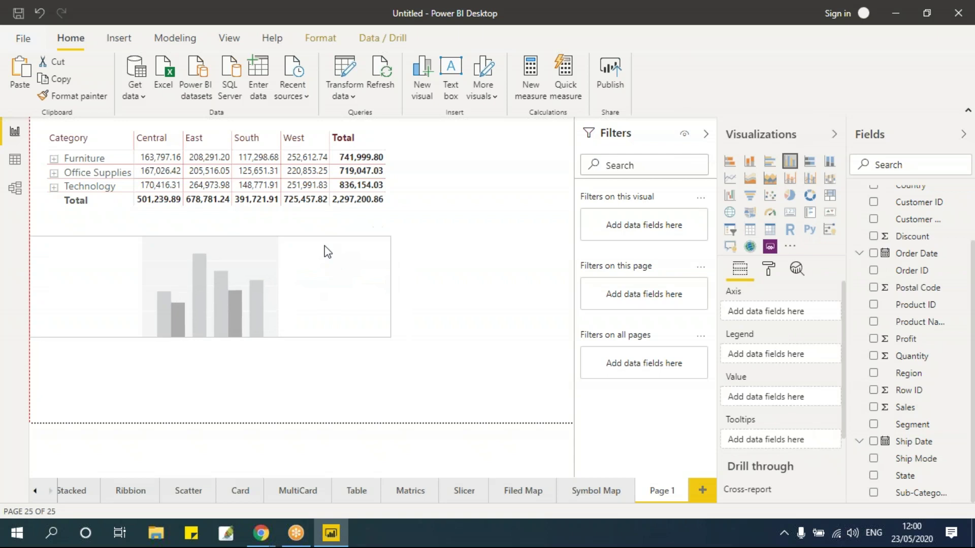
left_click_drag(400, 327, 234, 416)
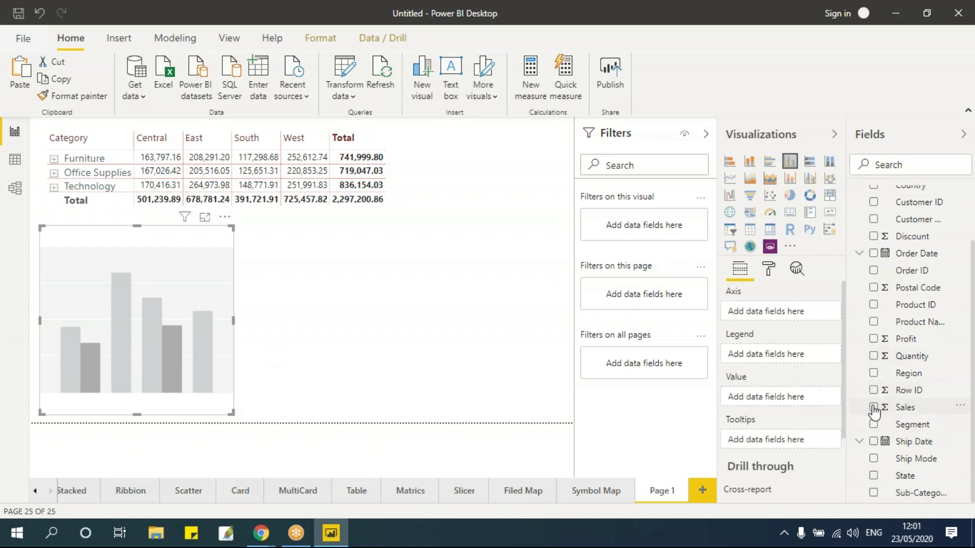
left_click_drag(782, 417, 807, 422)
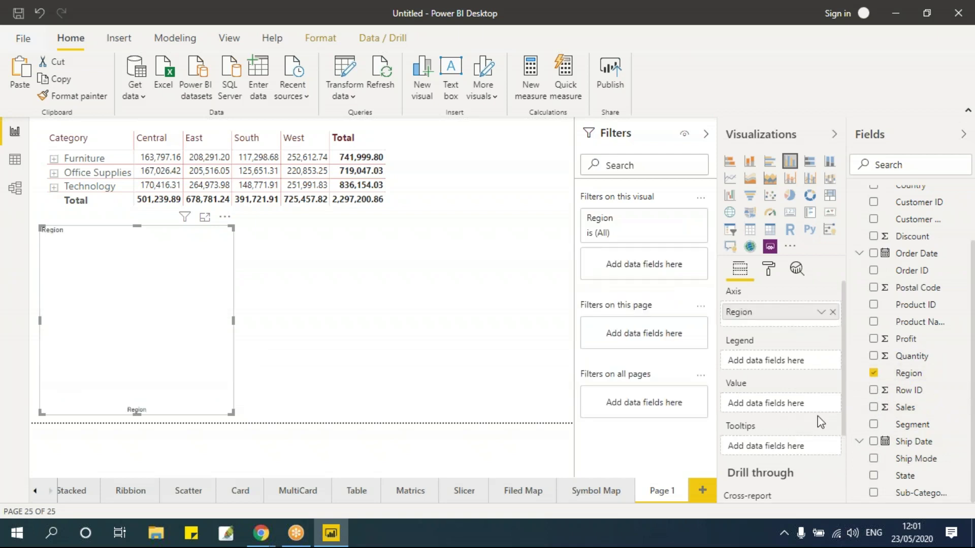
left_click(873, 408)
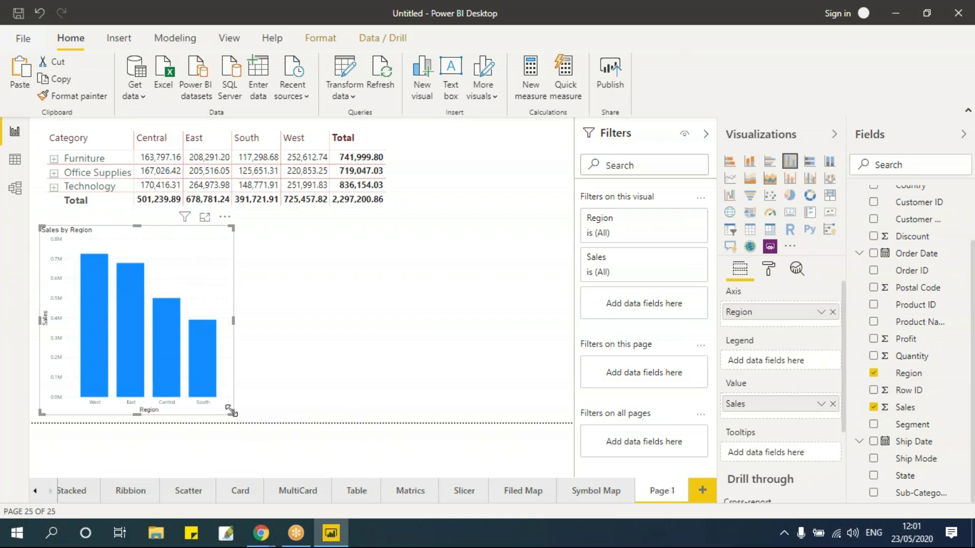
left_click_drag(237, 415, 267, 416)
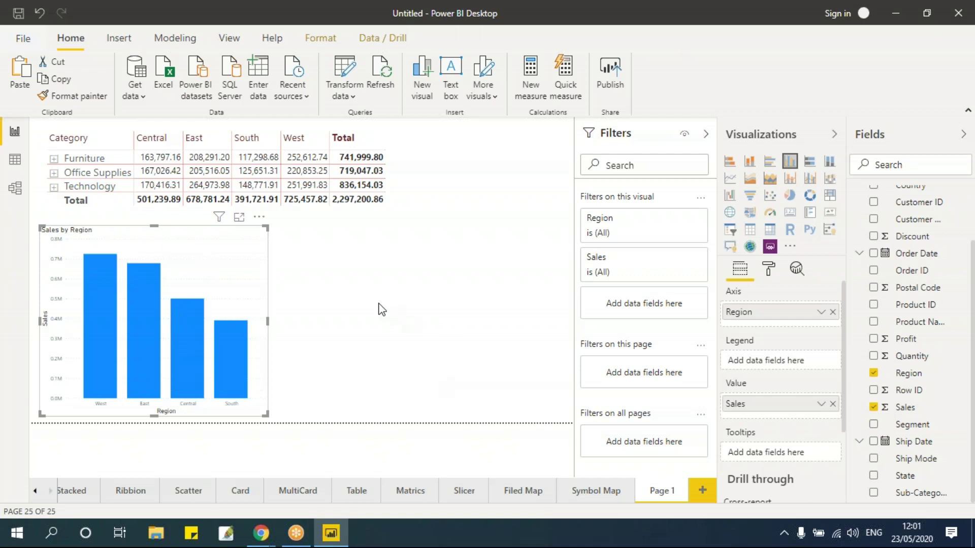
Step: Set both the X position and the Y position of the matrix to 10
left_click(769, 274)
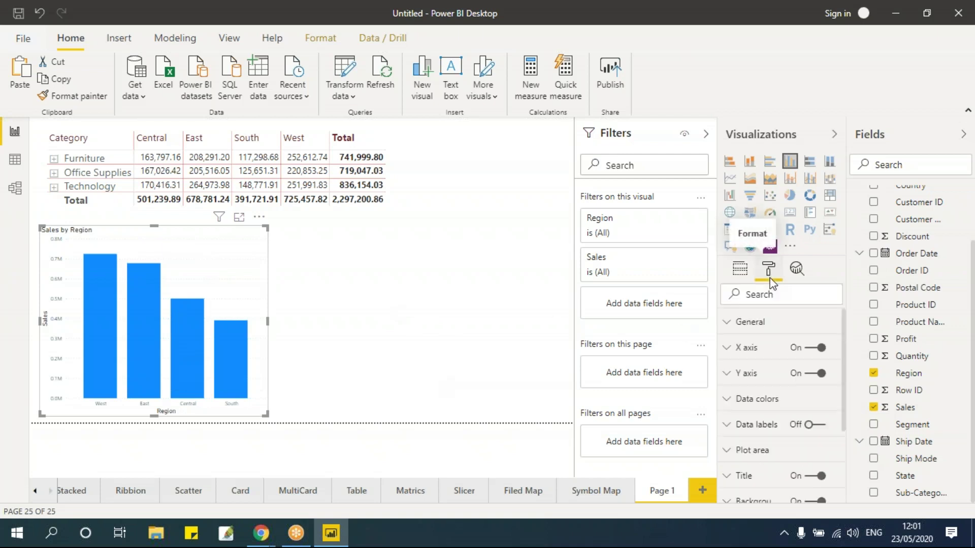
scroll(770, 452, "down", 3)
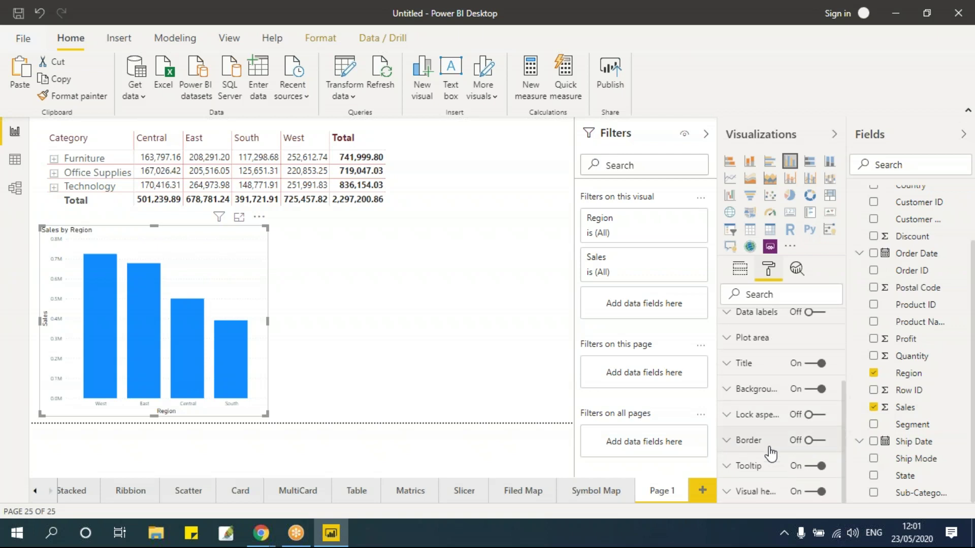
scroll(769, 449, "up", 3)
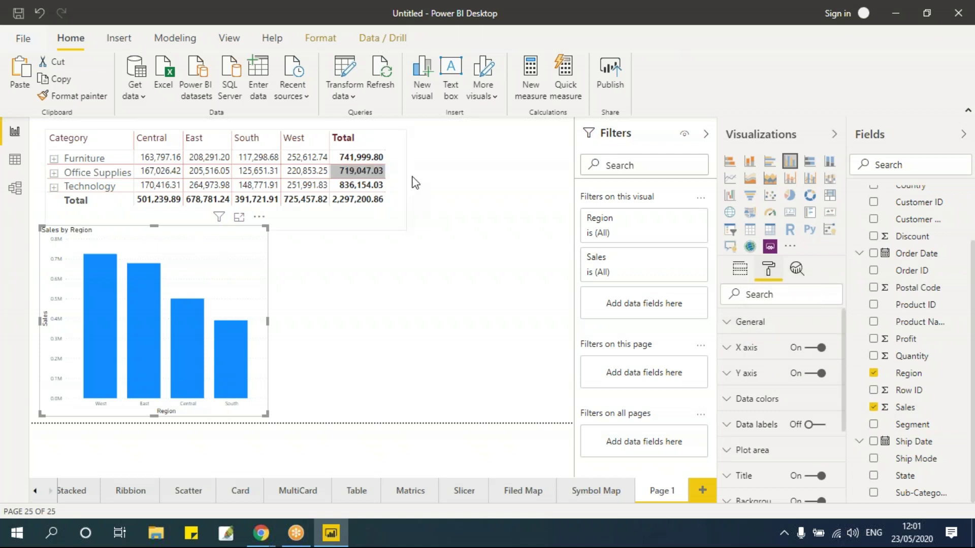
left_click(405, 146)
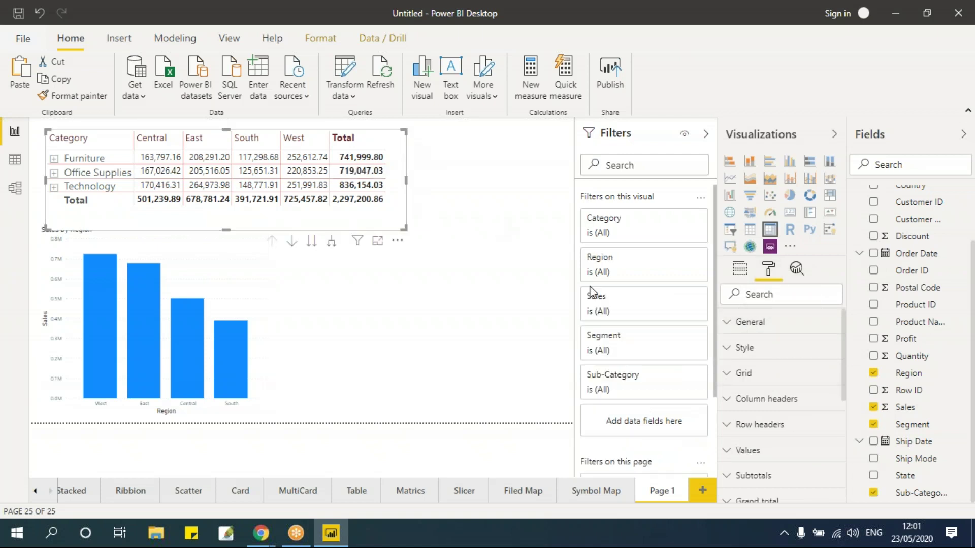
left_click(751, 323)
left_click(759, 364)
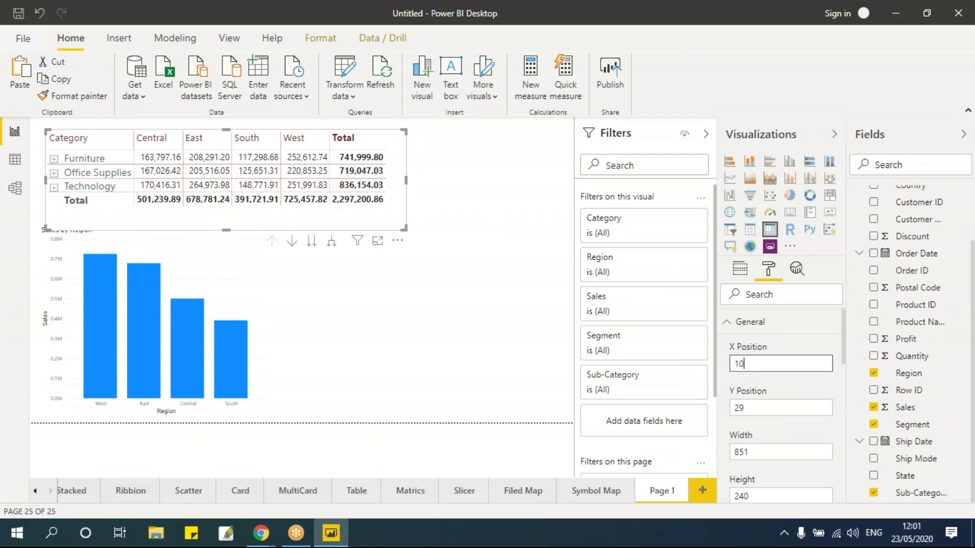
type("10")
left_click(741, 407)
type("10")
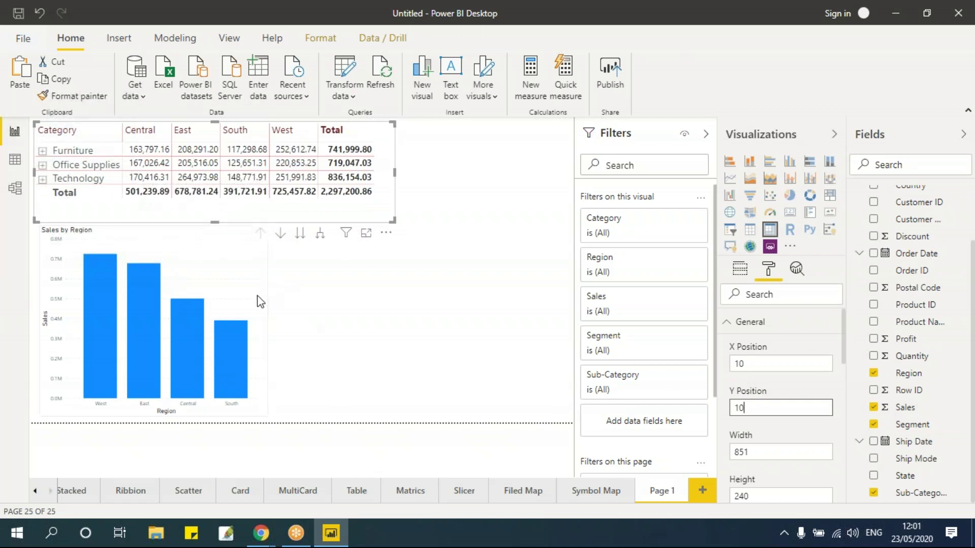
Step: Move the column chart slightly lower below the matrix and set its X position to 10
left_click(269, 295)
left_click_drag(258, 292, 385, 297)
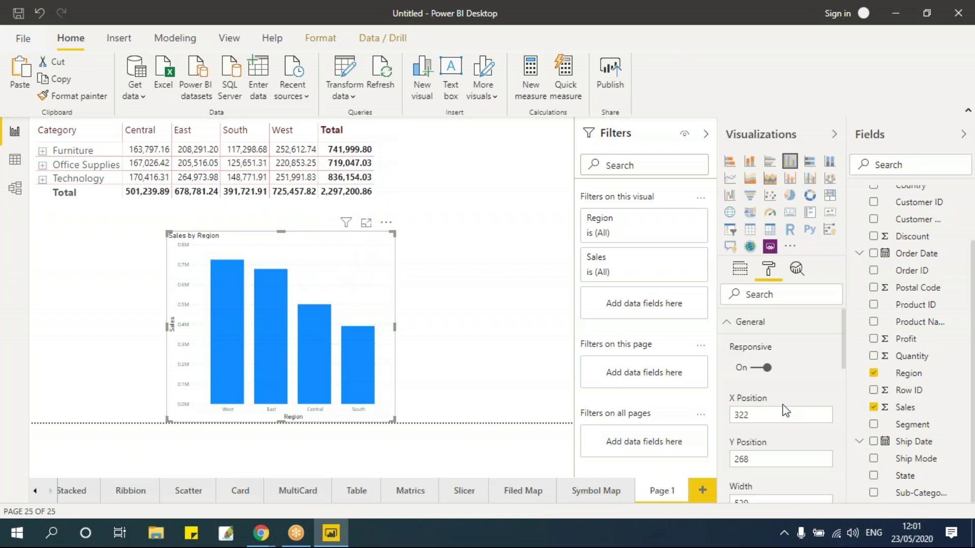
double_click(736, 414)
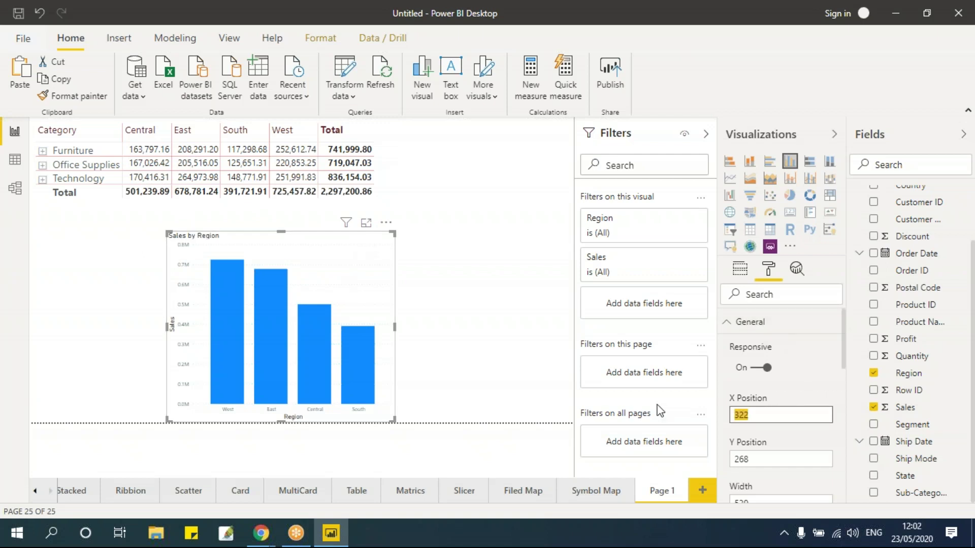
type("10")
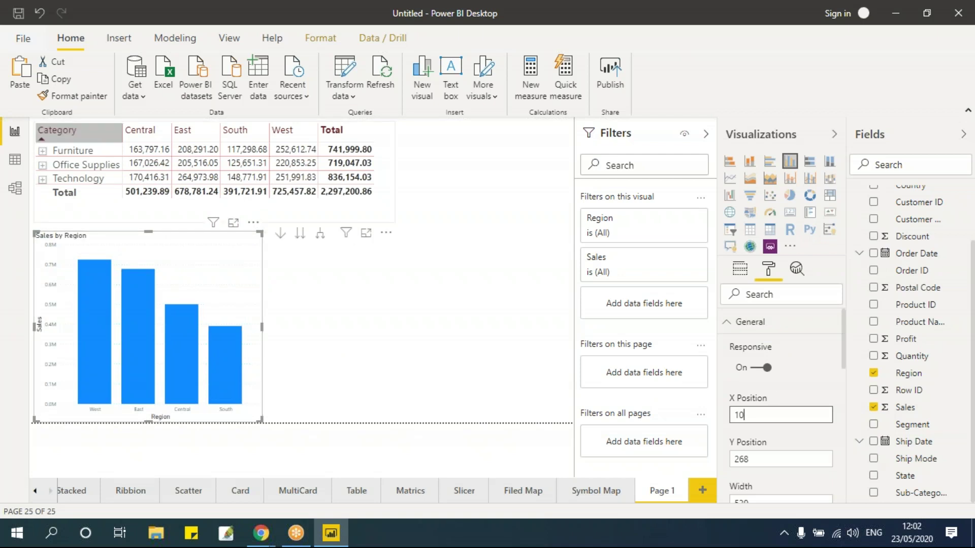
left_click(359, 329)
Step: Shrink the column chart slightly and switch off its Y axis, toggling the X axis off and back on
left_click(242, 240)
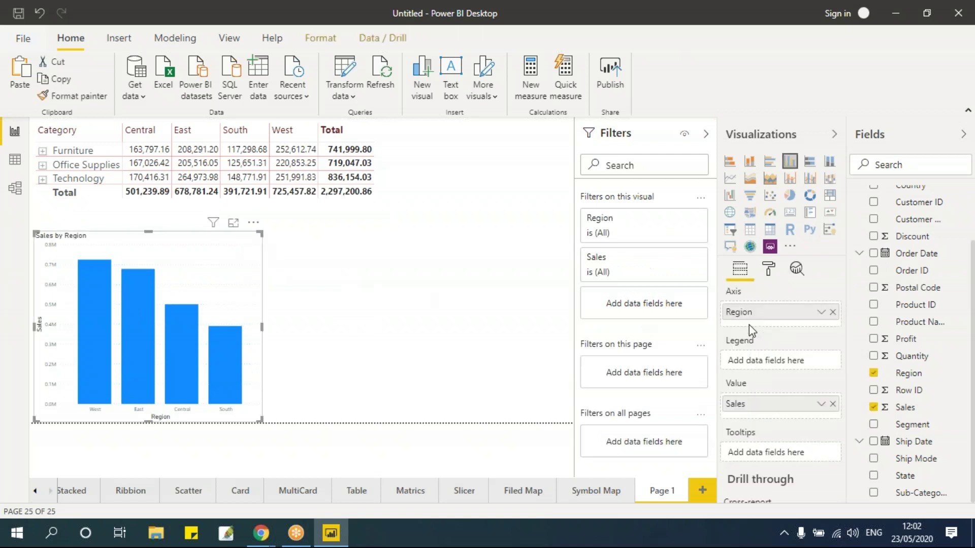
left_click(767, 272)
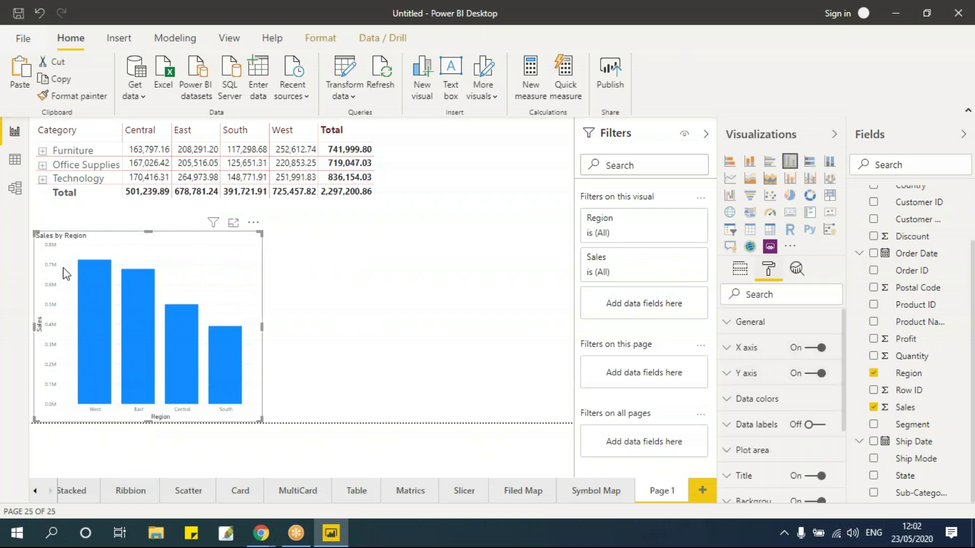
left_click(808, 351)
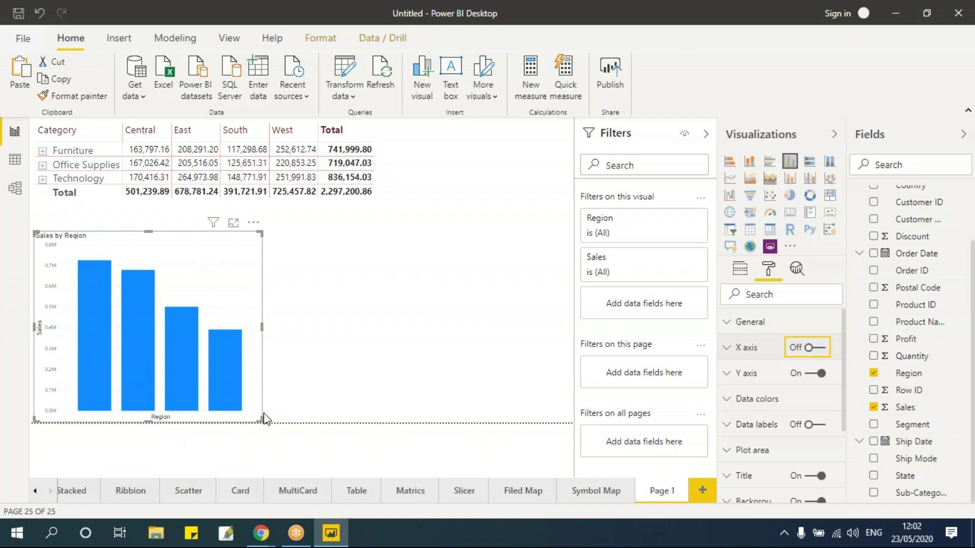
left_click_drag(261, 420, 253, 402)
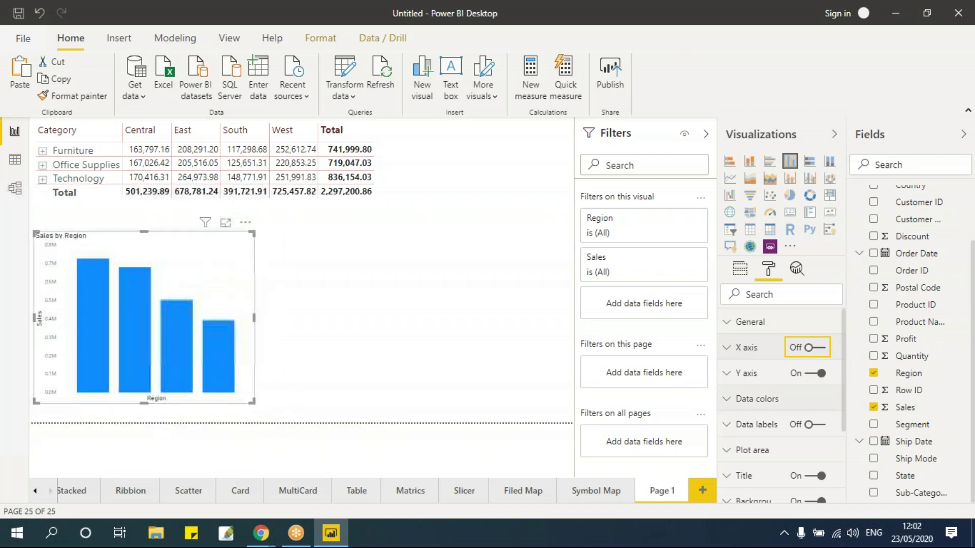
left_click(812, 375)
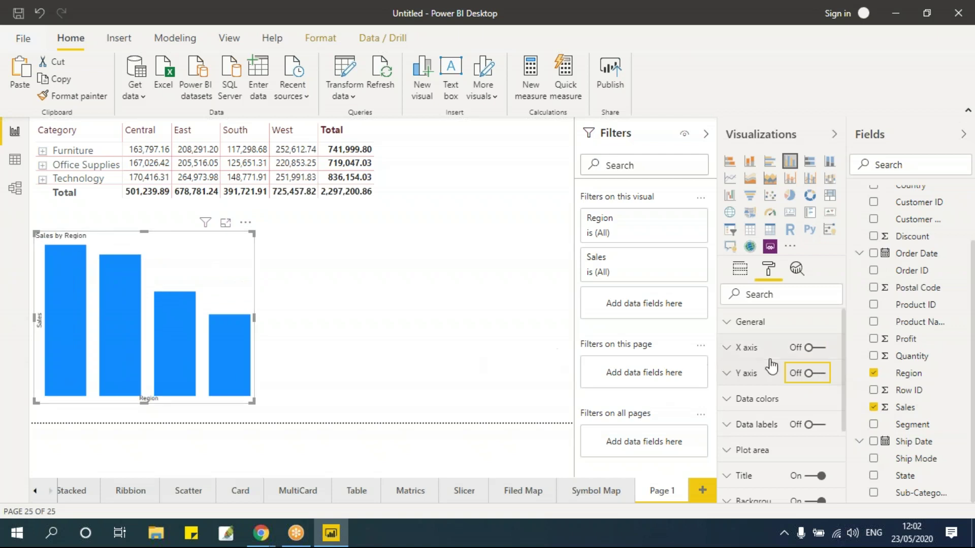
left_click(816, 348)
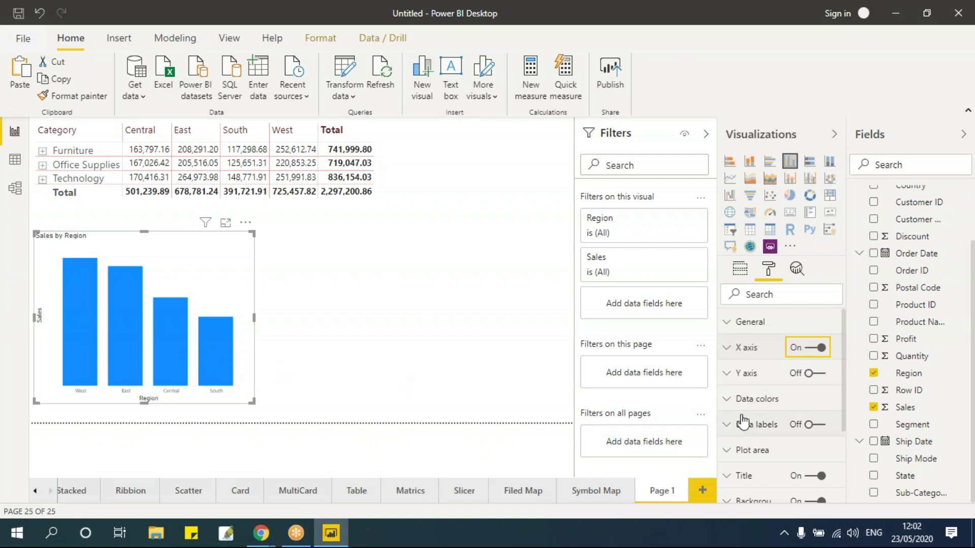
Step: Change the column chart's default data color to the red theme color
left_click(823, 399)
scroll(824, 399, "down", 2)
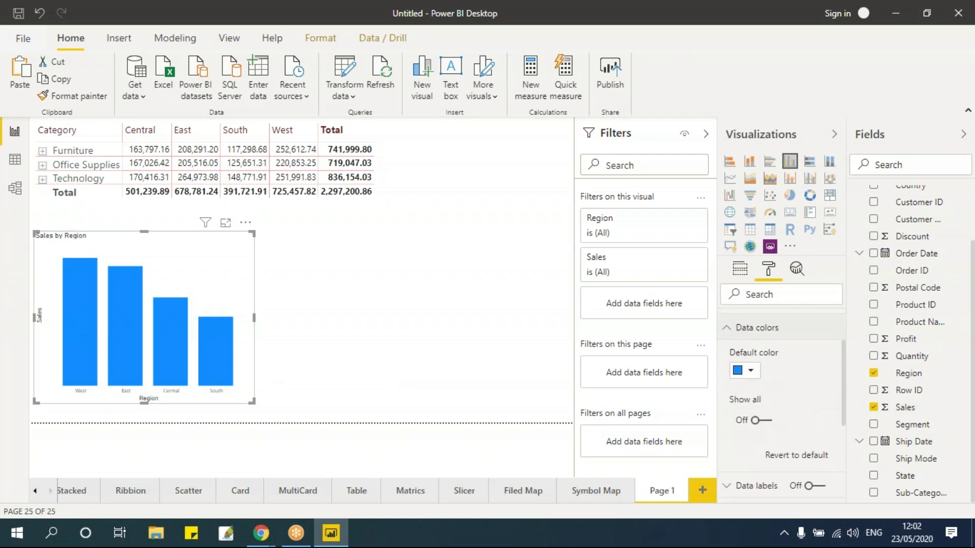
left_click(750, 371)
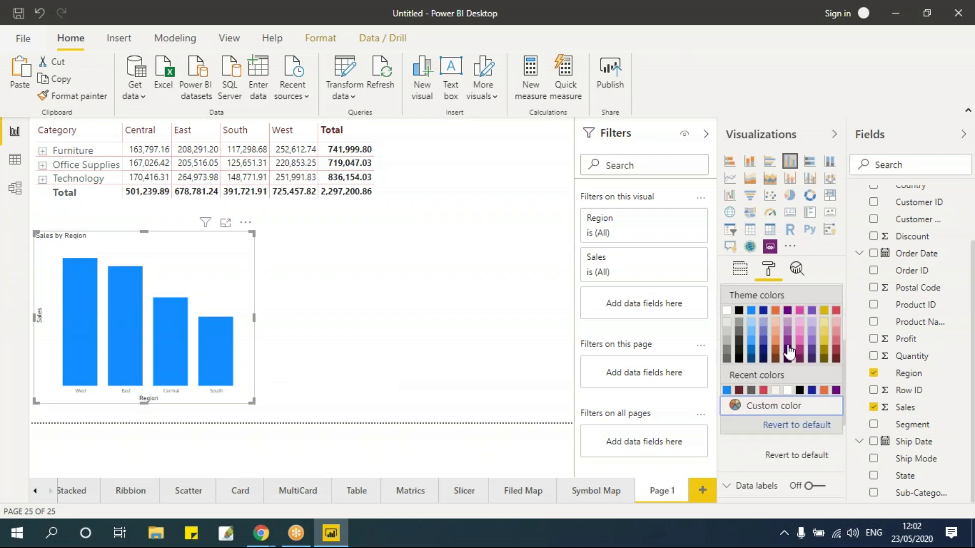
left_click(835, 311)
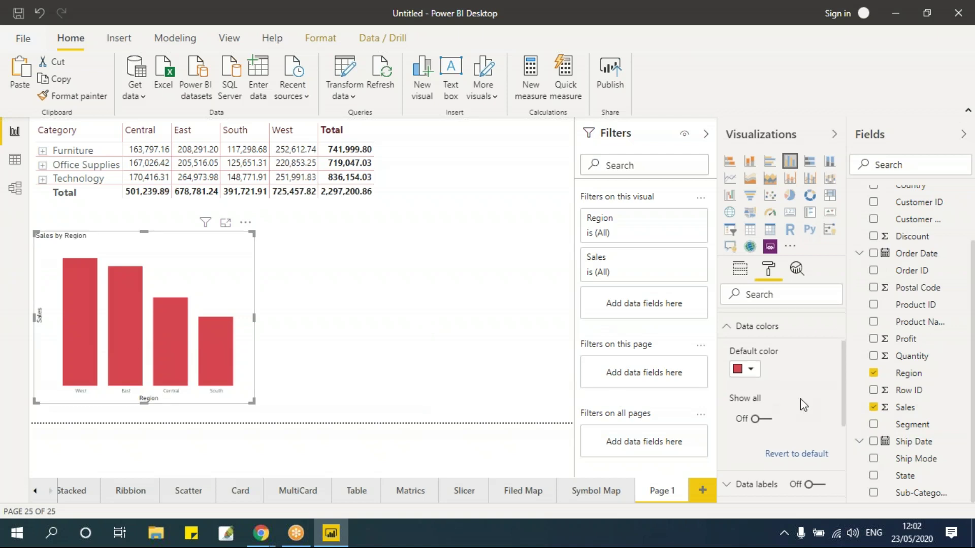
Step: Turn on the column chart's data labels and set their text to 12 pt Arial Black
scroll(800, 398, "down", 3)
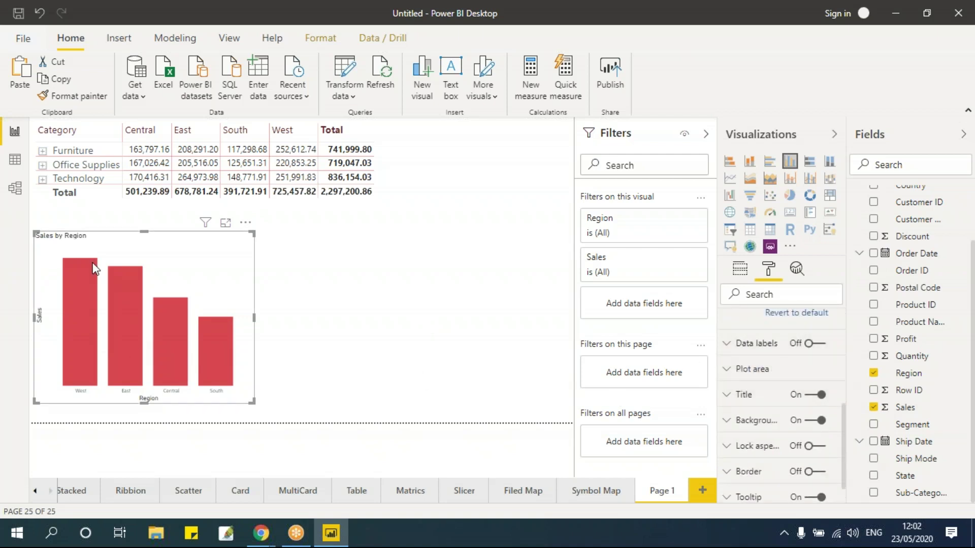
left_click(817, 345)
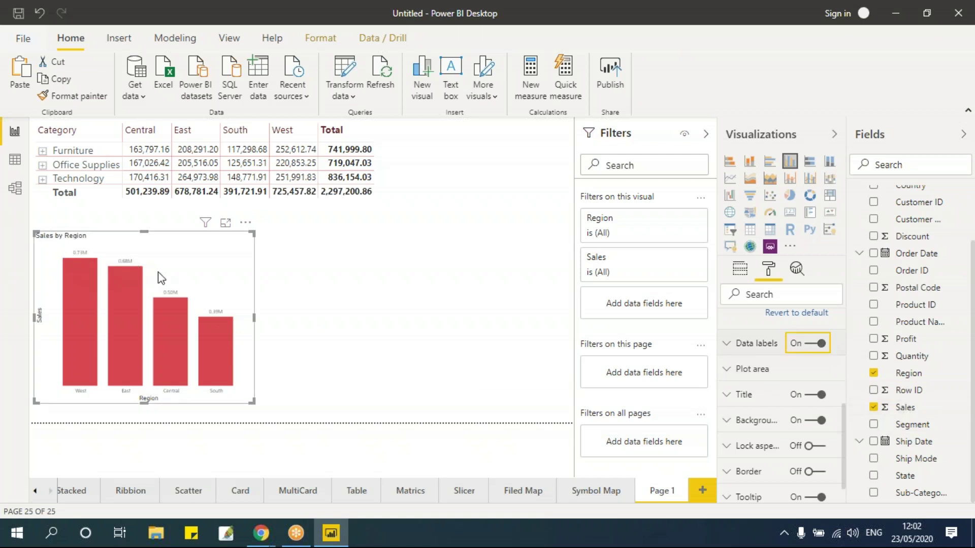
left_click(767, 345)
scroll(769, 407, "down", 5)
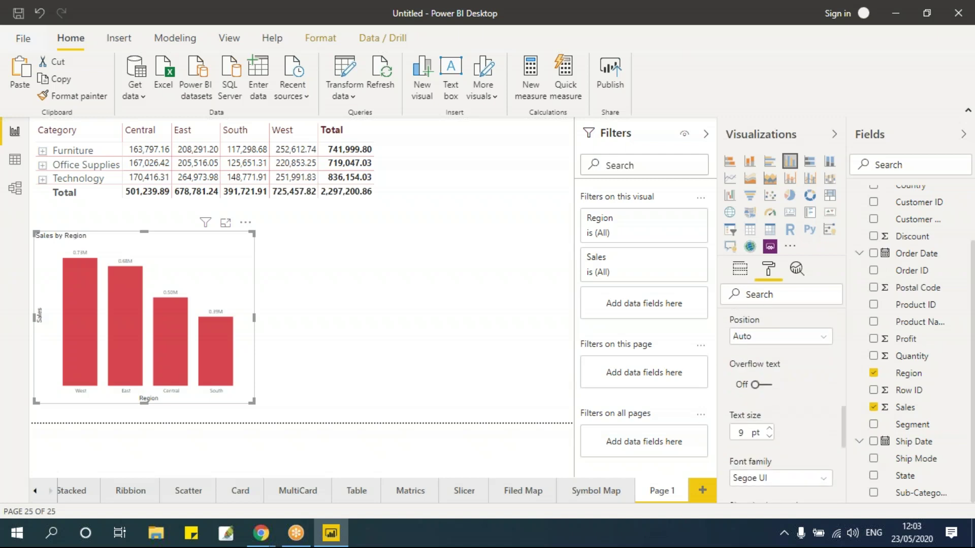
left_click(769, 430)
scroll(770, 426, "down", 3)
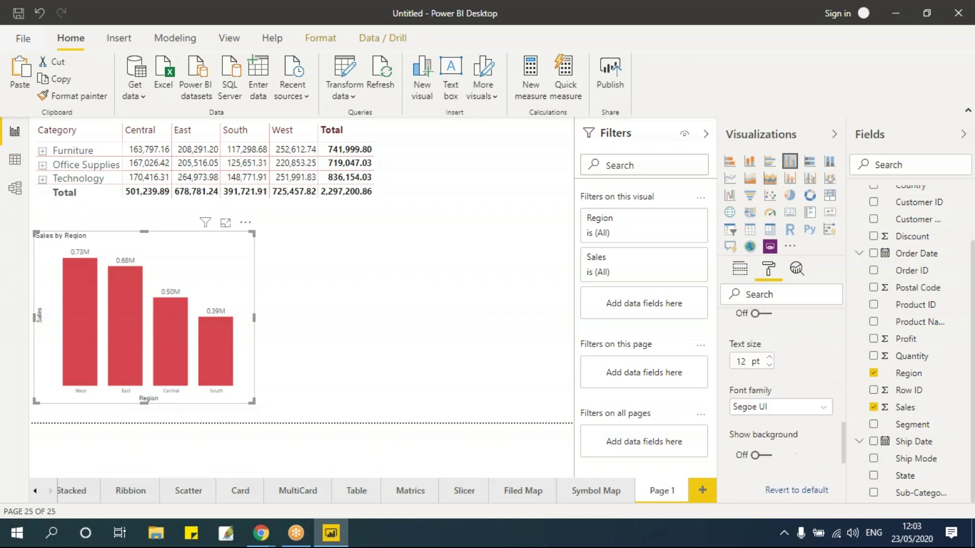
left_click(770, 416)
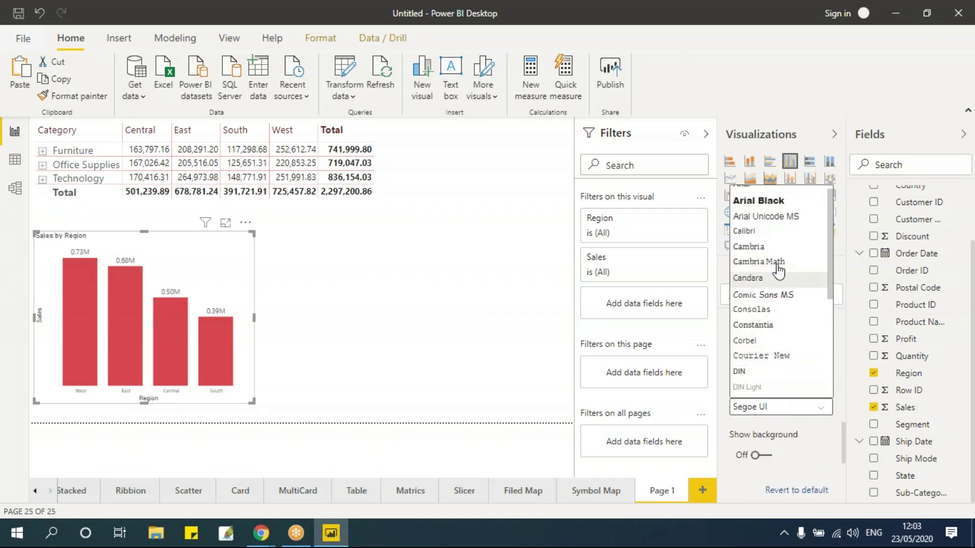
left_click(759, 202)
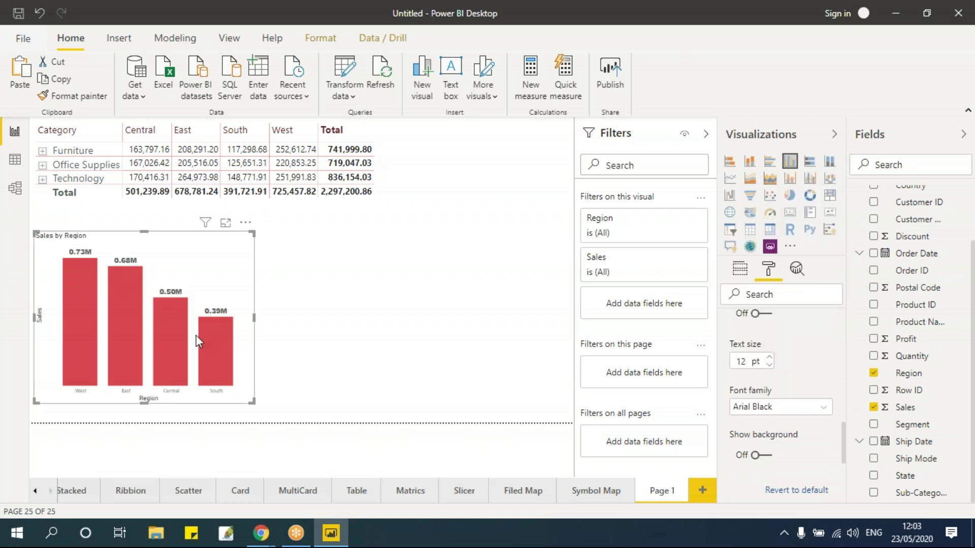
Step: Set the column chart's plot area transparency to 100% and move the chart slightly inward from the page's left edge
scroll(812, 421, "up", 5)
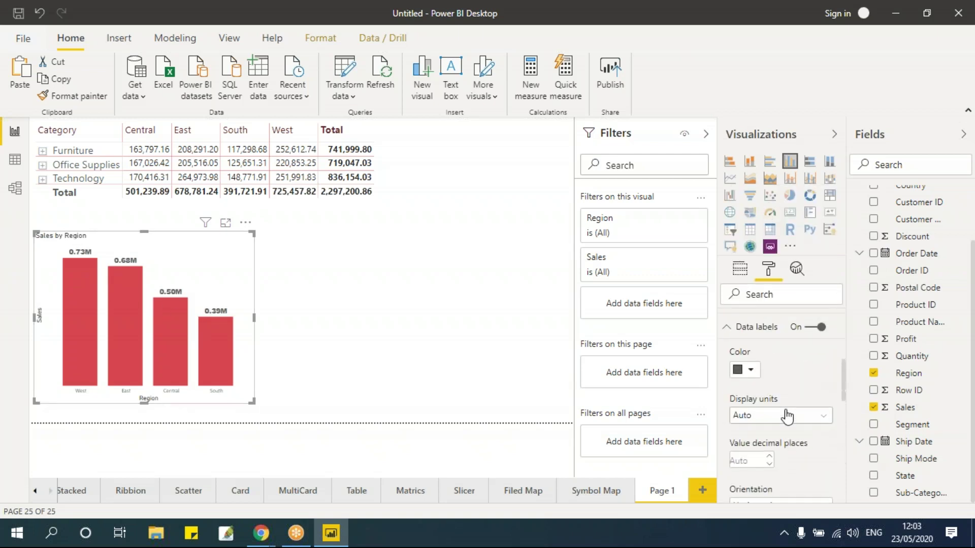
left_click(760, 327)
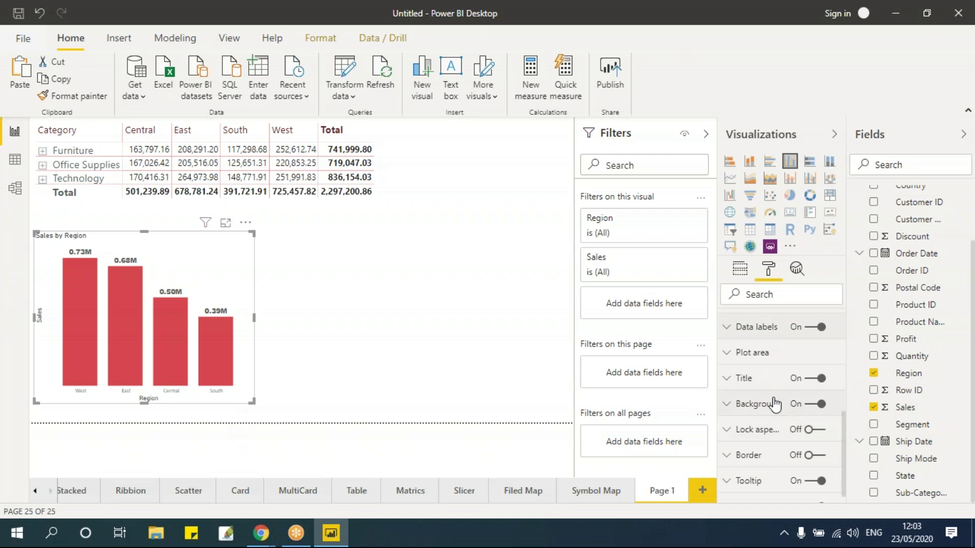
left_click(757, 352)
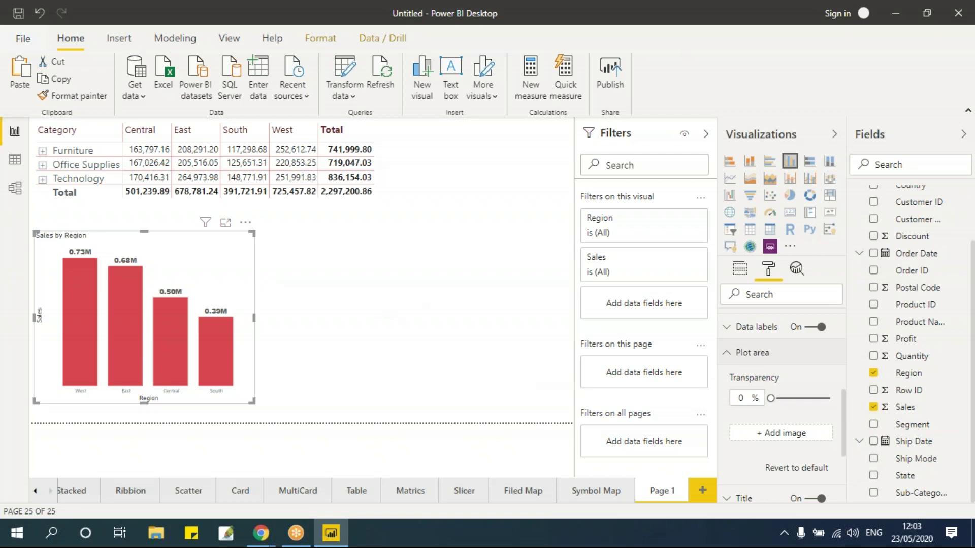
left_click_drag(770, 398, 813, 398)
left_click_drag(831, 432, 833, 434)
left_click_drag(179, 227, 217, 241)
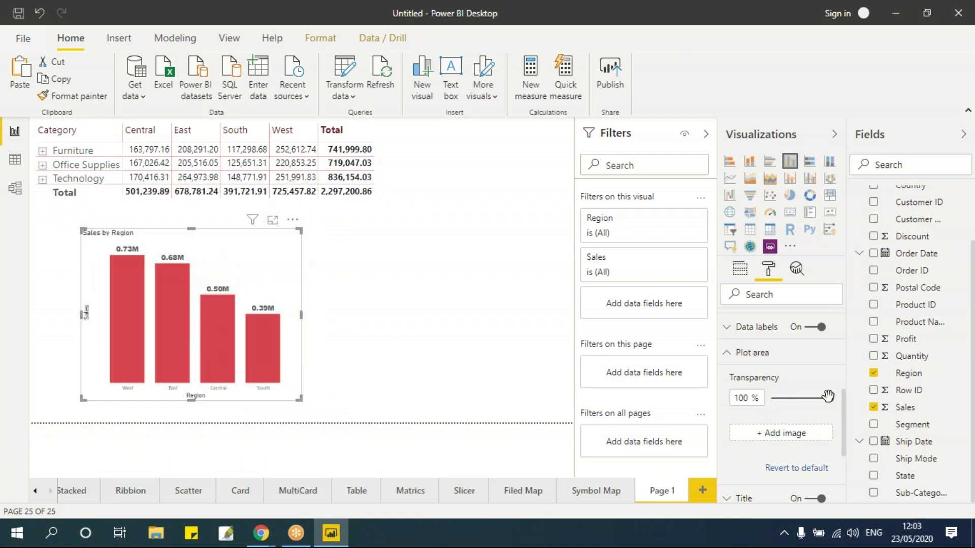
scroll(825, 398, "down", 2)
scroll(825, 398, "up", 2)
left_click_drag(773, 398, 831, 419)
scroll(805, 417, "down", 2)
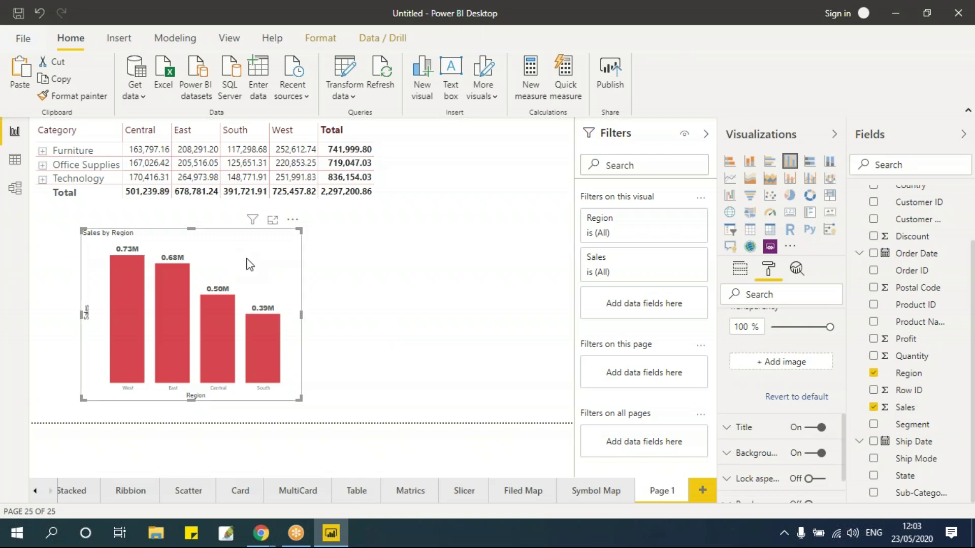
Step: Change the column chart's title text to "Region Details" and review the remaining title formatting options
scroll(792, 422, "down", 2)
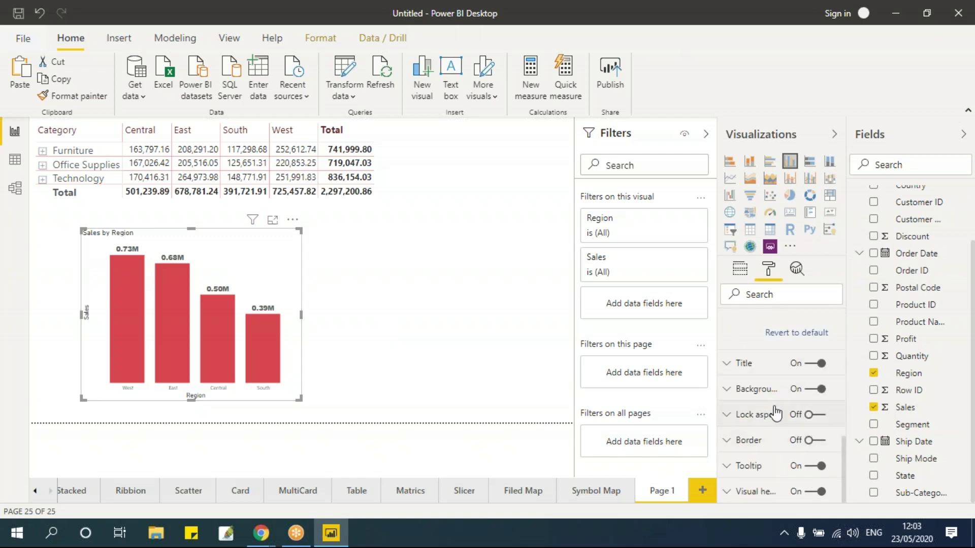
left_click(742, 364)
left_click(802, 407)
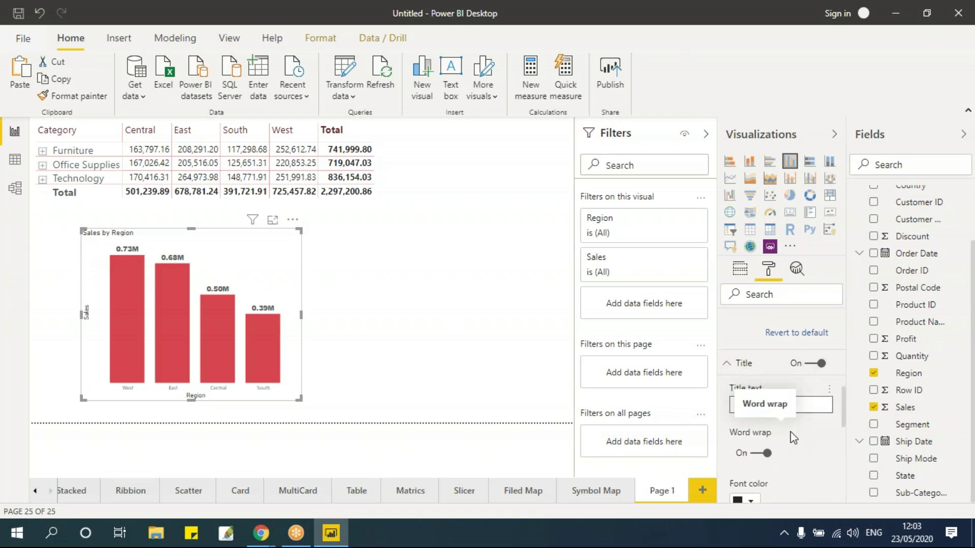
type("Region Details")
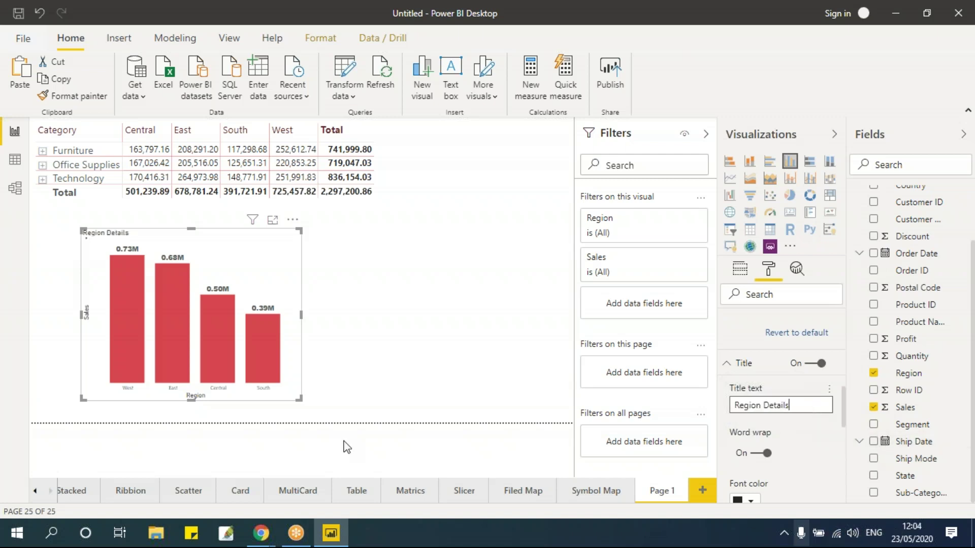
scroll(766, 449, "down", 2)
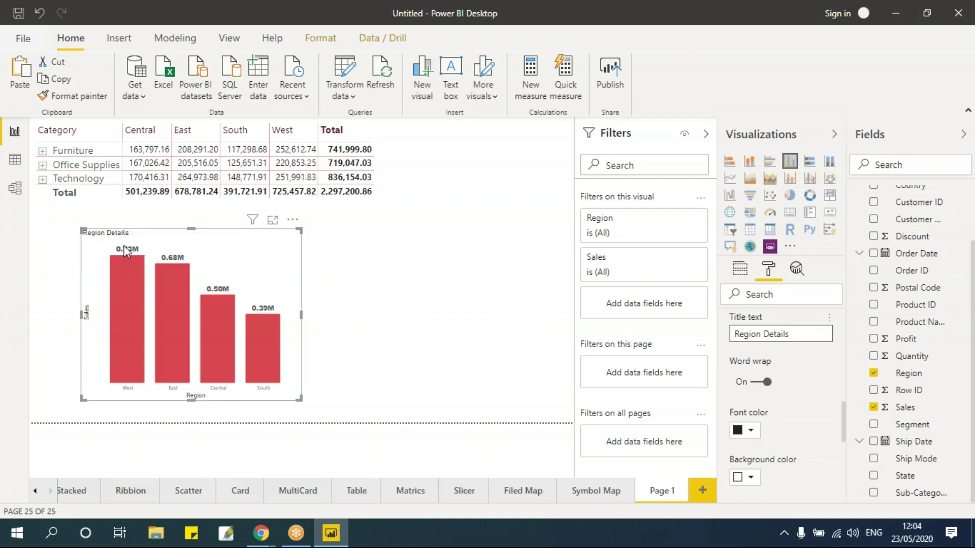
scroll(808, 407, "down", 5)
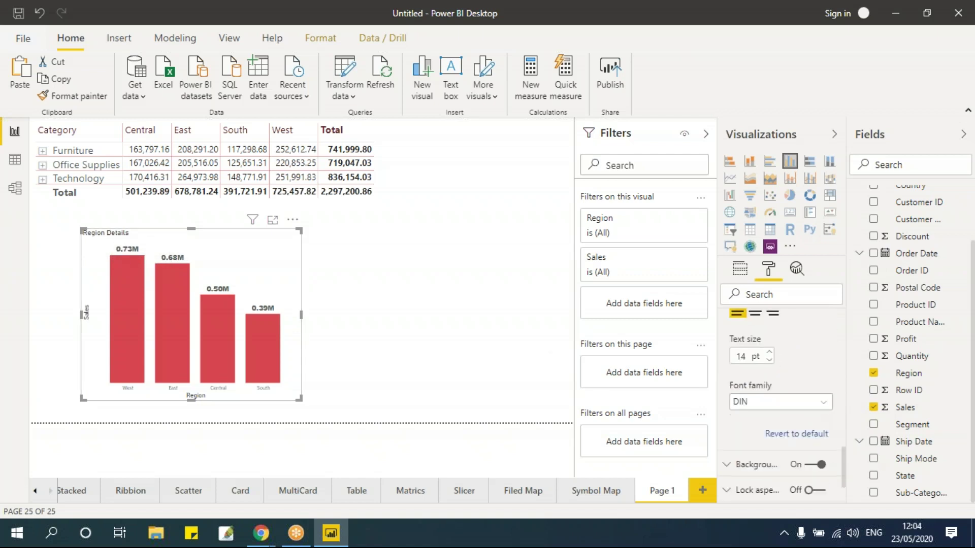
scroll(790, 383, "up", 2)
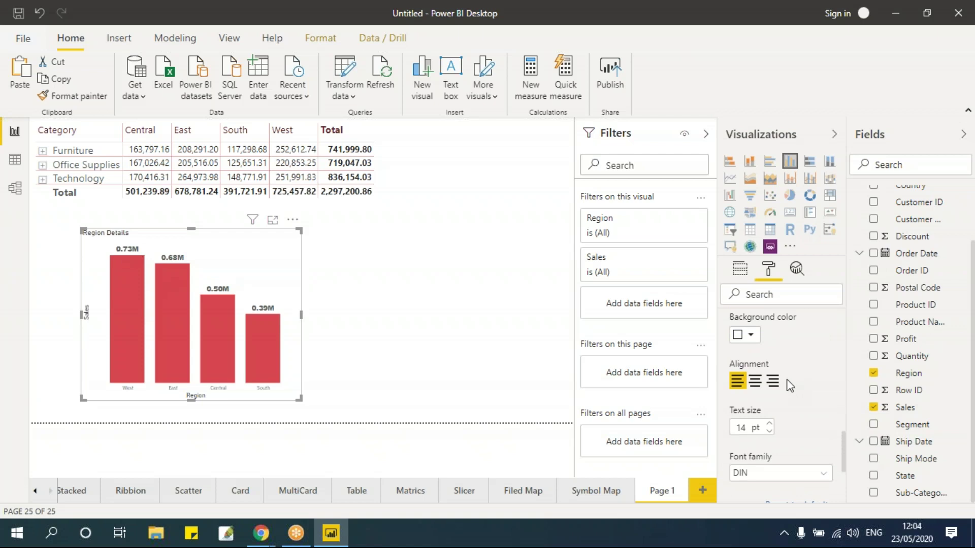
scroll(808, 382, "down", 4)
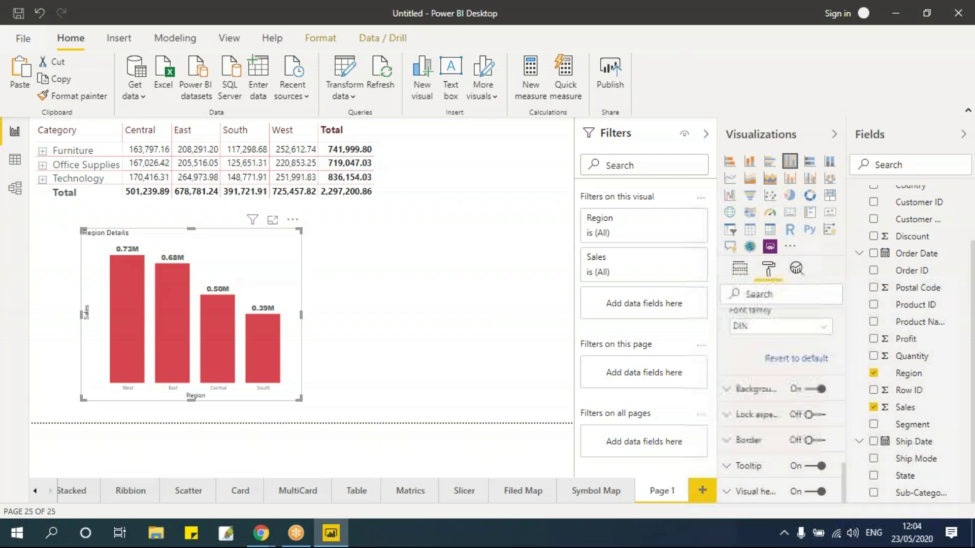
Step: Set the column chart's background transparency to 100% and test it by moving the chart over the matrix and back below it
left_click(751, 394)
scroll(790, 404, "down", 1)
scroll(789, 403, "down", 3)
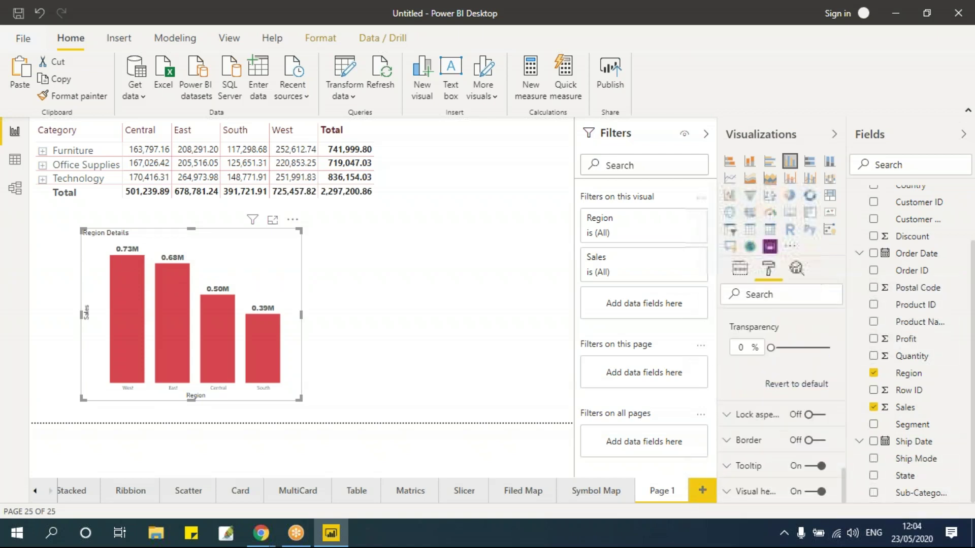
scroll(779, 422, "up", 2)
left_click_drag(771, 420, 846, 438)
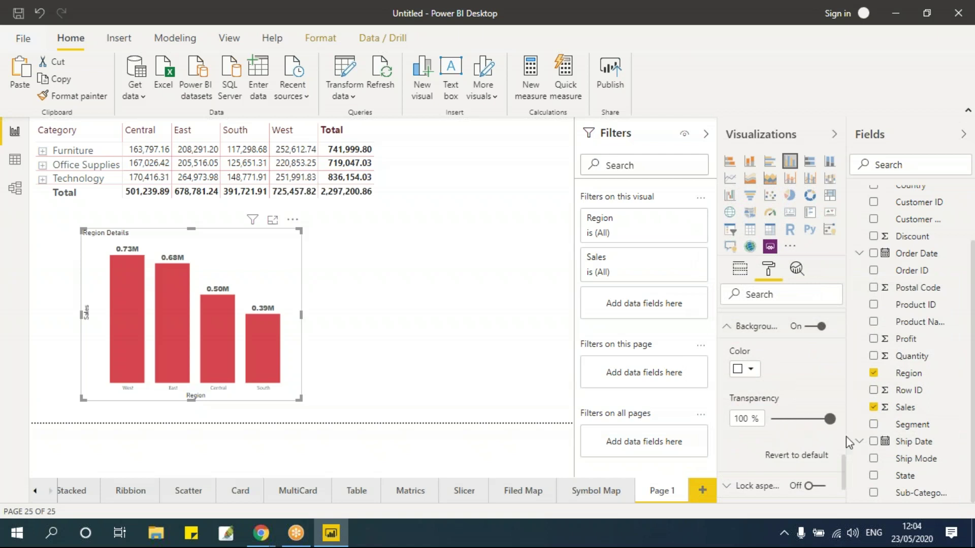
left_click_drag(249, 249, 344, 174)
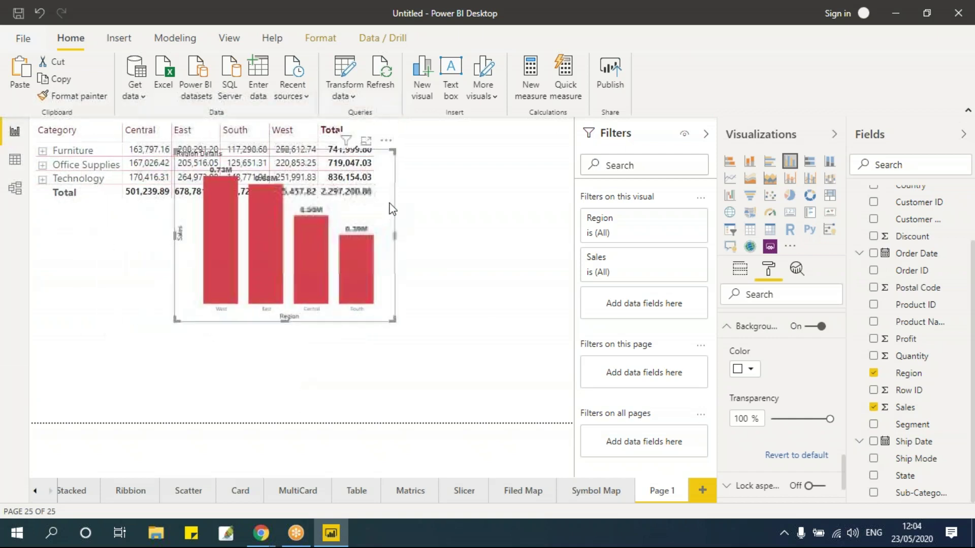
left_click_drag(382, 202, 370, 268)
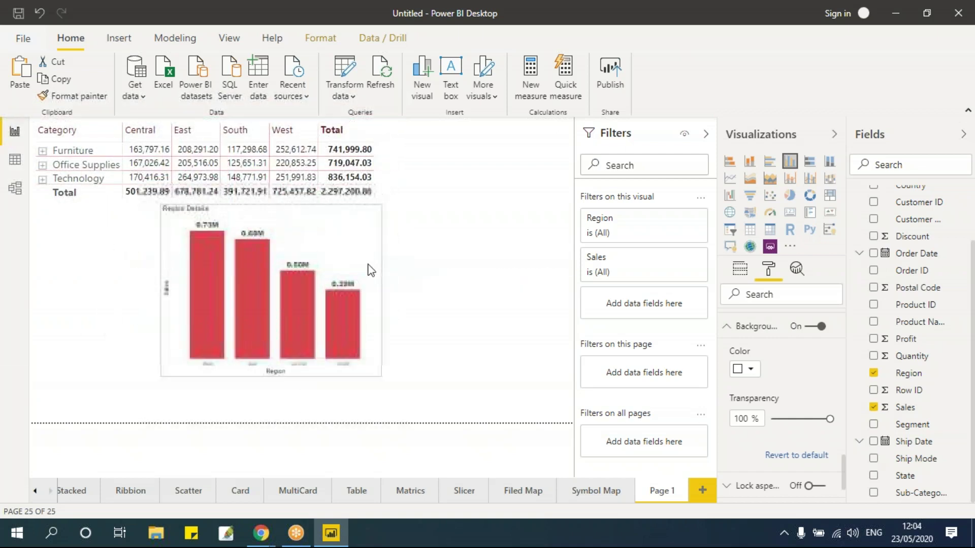
Step: Set the column chart's background transparency to 50% and test the overlap with the matrix before moving the chart back below it
left_click_drag(830, 419, 795, 462)
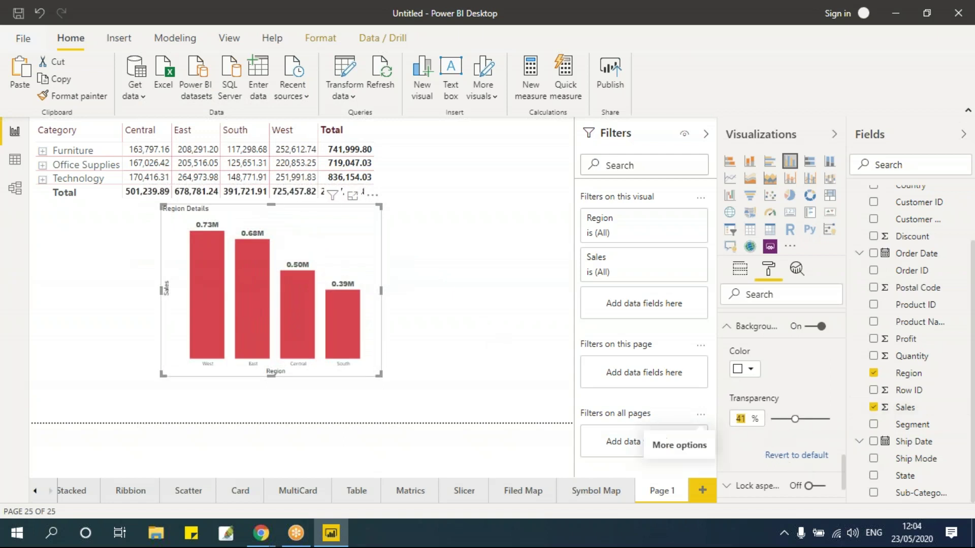
type("50")
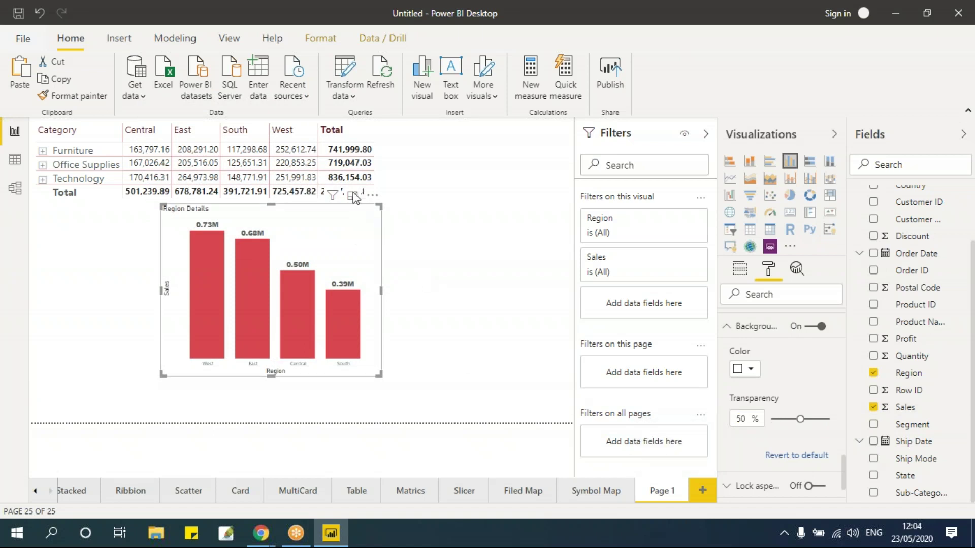
left_click_drag(358, 208, 350, 158)
left_click_drag(352, 191, 239, 250)
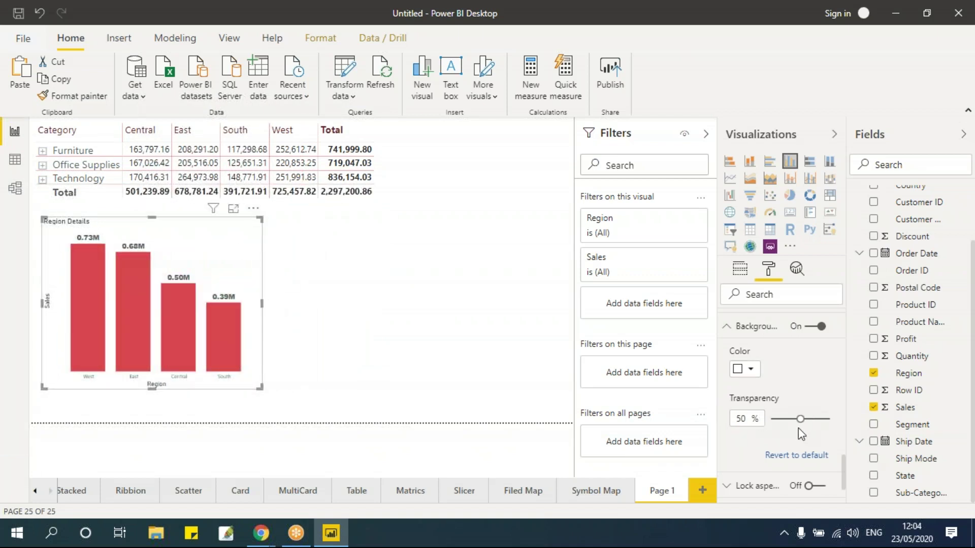
Step: Return the column chart's background transparency to 0% and align the chart with the matrix's left edge, just below it
left_click_drag(800, 420, 772, 419)
left_click_drag(259, 256, 236, 265)
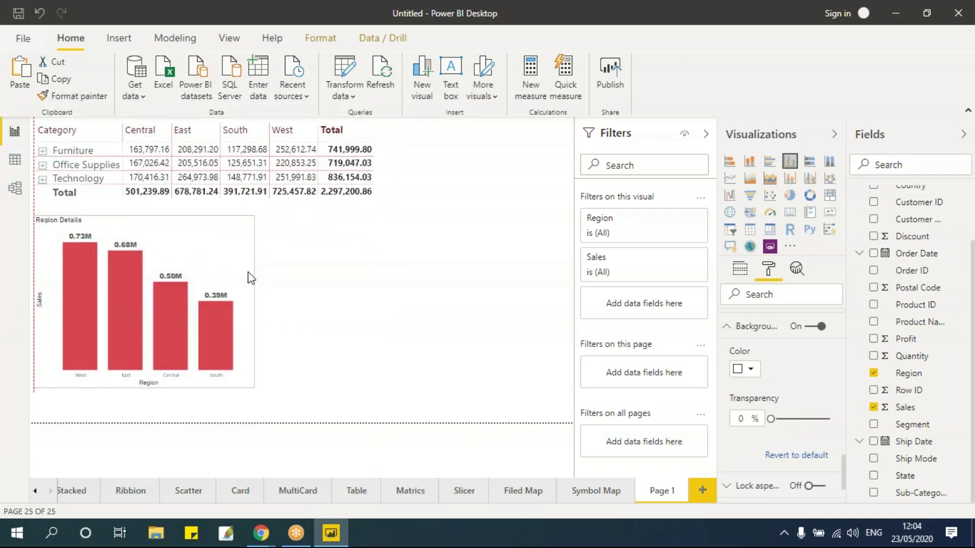
left_click(729, 329)
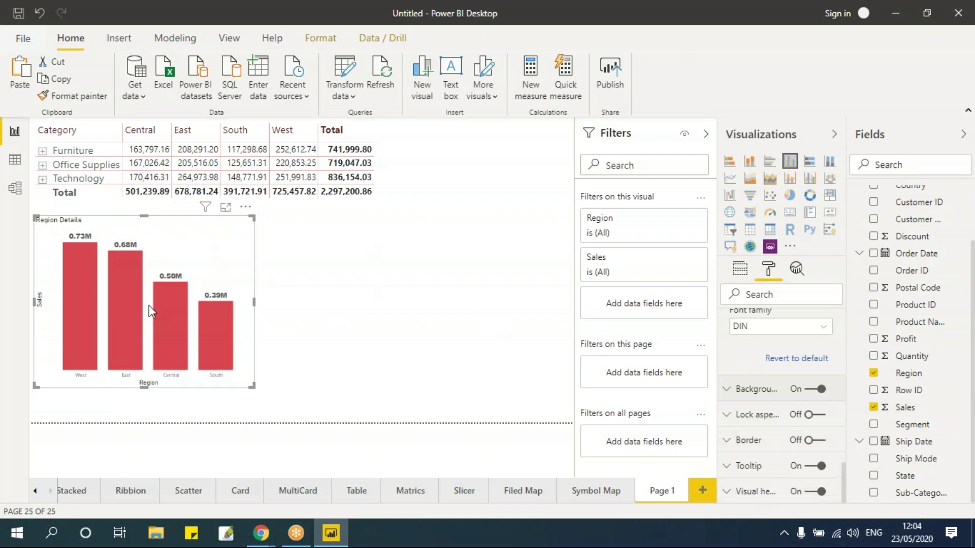
left_click(321, 275)
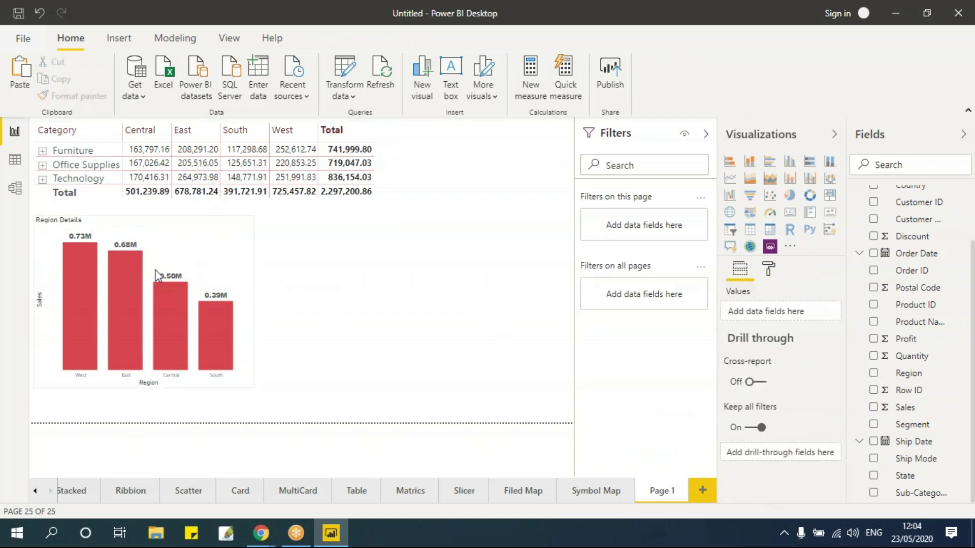
Step: Cross-filter the matrix by selecting the South, Central, East and West columns of the chart one after another
left_click(218, 336)
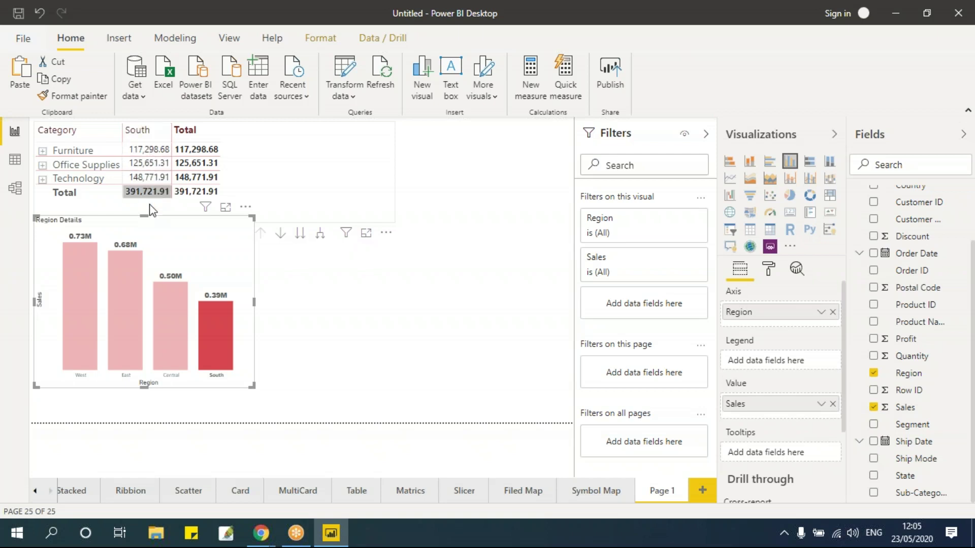
left_click(162, 323)
left_click(128, 316)
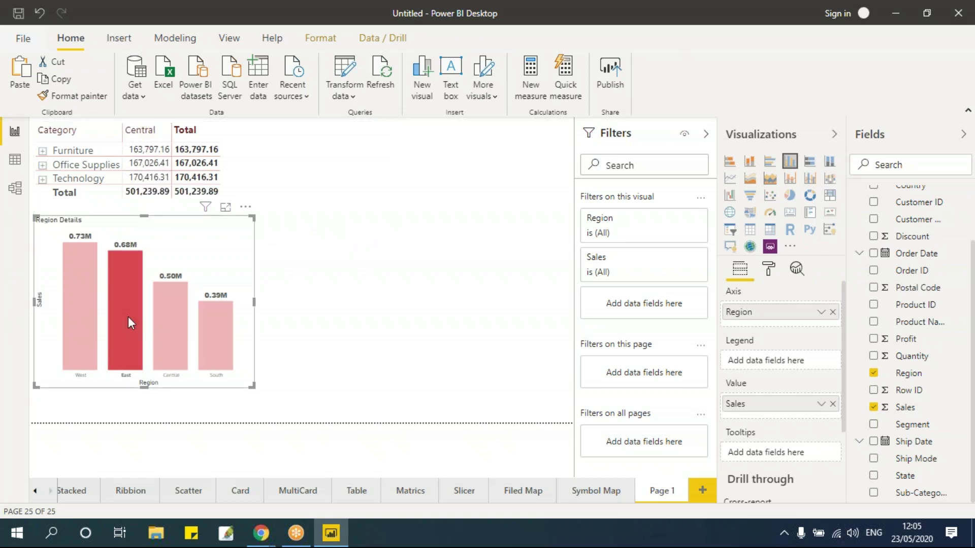
left_click(81, 276)
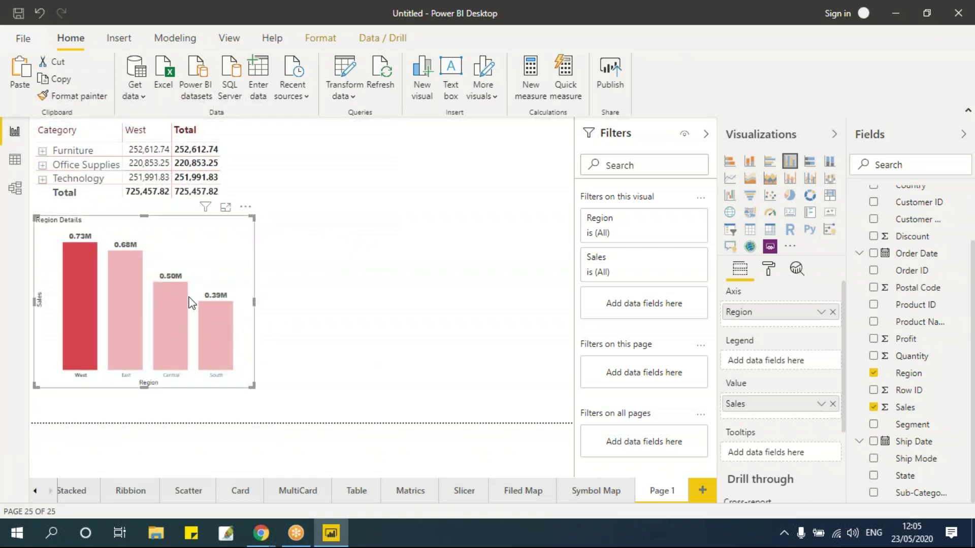
left_click(136, 306)
left_click(168, 323)
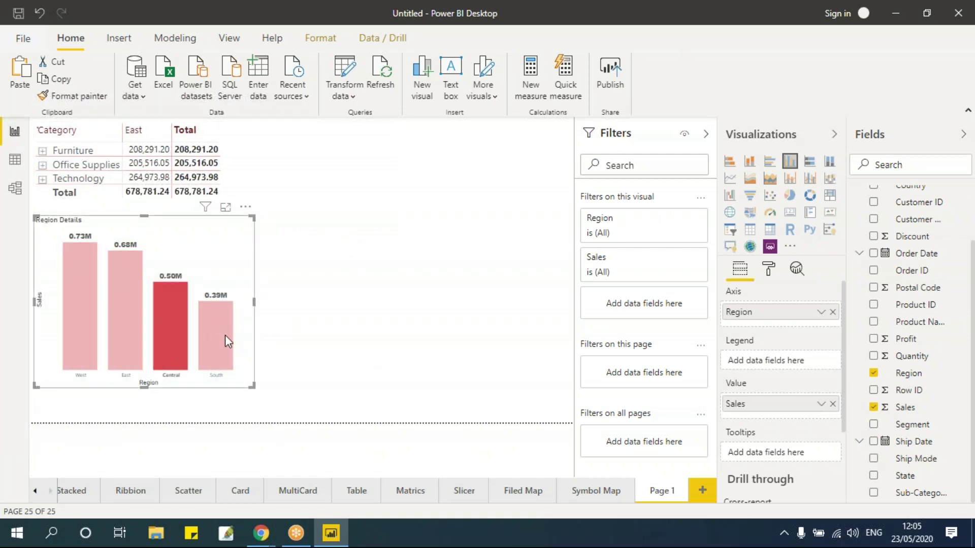
left_click(225, 335)
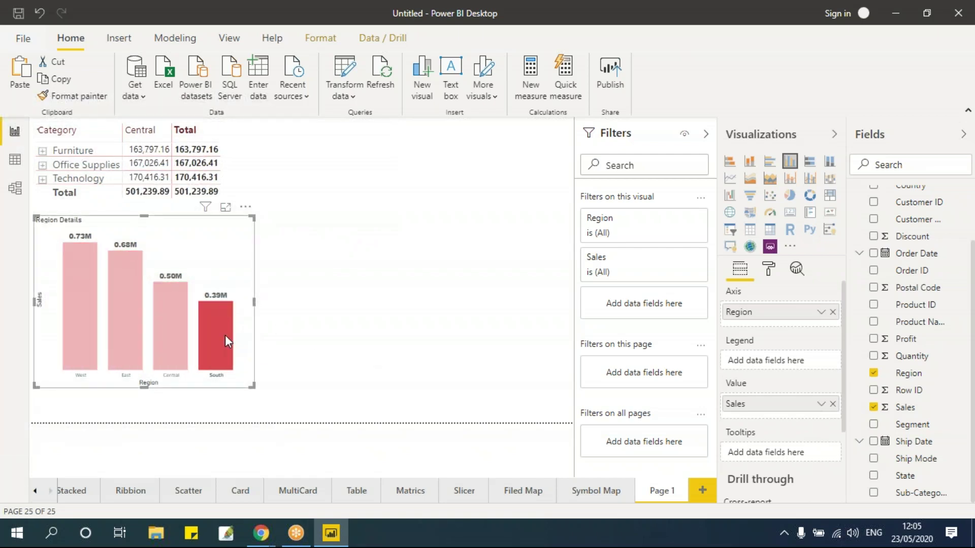
left_click(481, 332)
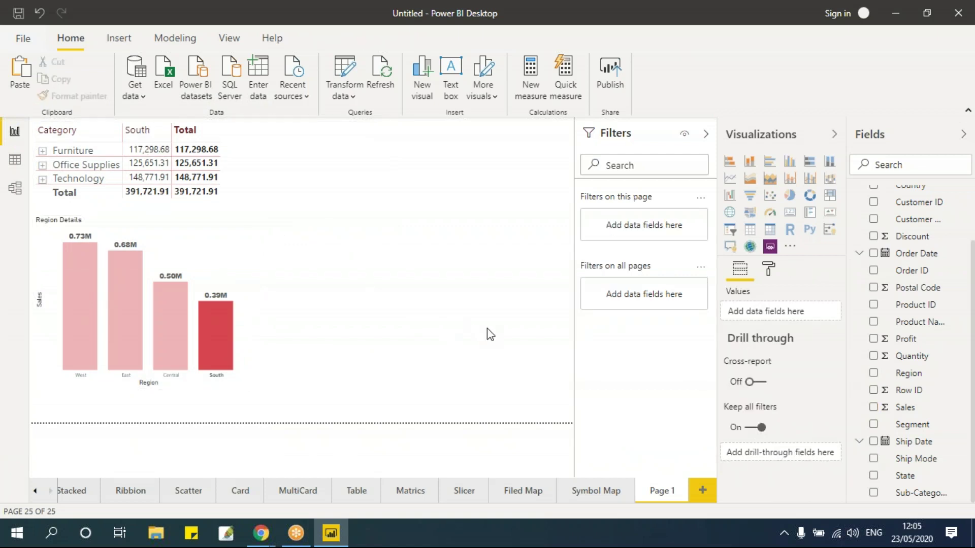
Step: Cross-highlight the column chart by selecting the Furniture, Technology and Office Supplies rows of the matrix in turn
left_click(99, 149)
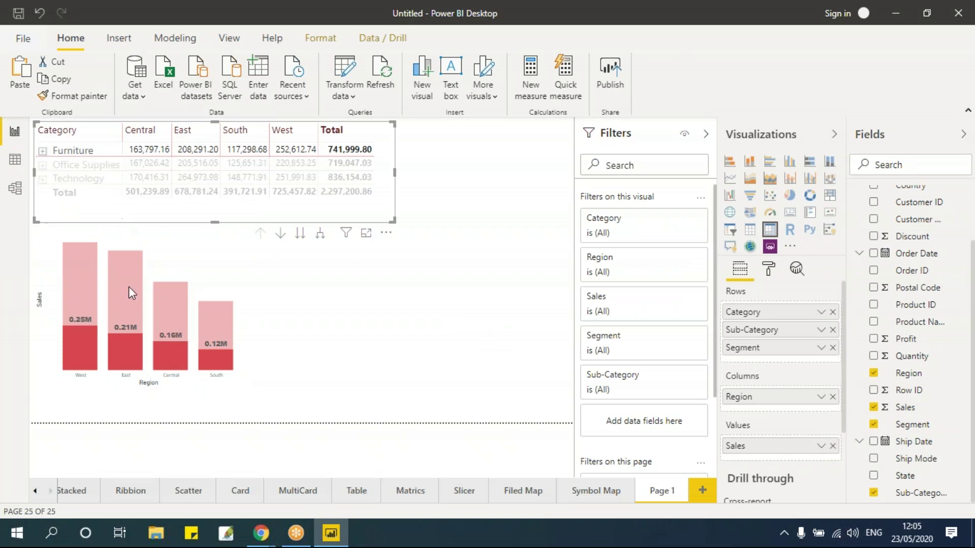
left_click(103, 180)
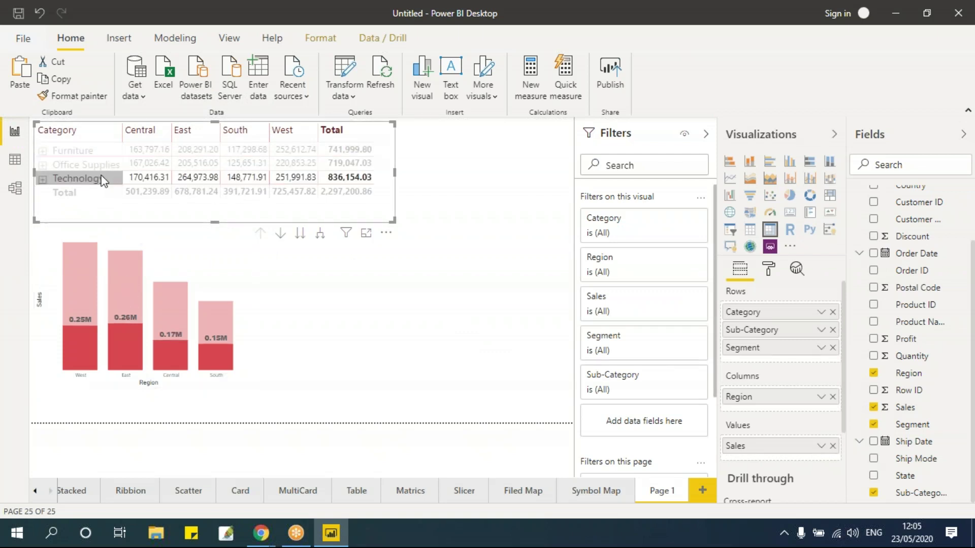
left_click(100, 165)
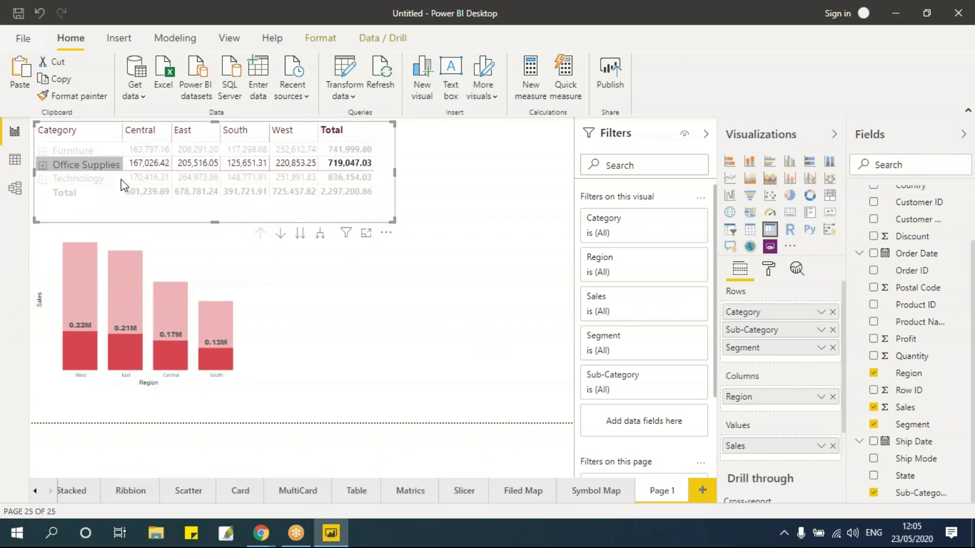
left_click(494, 262)
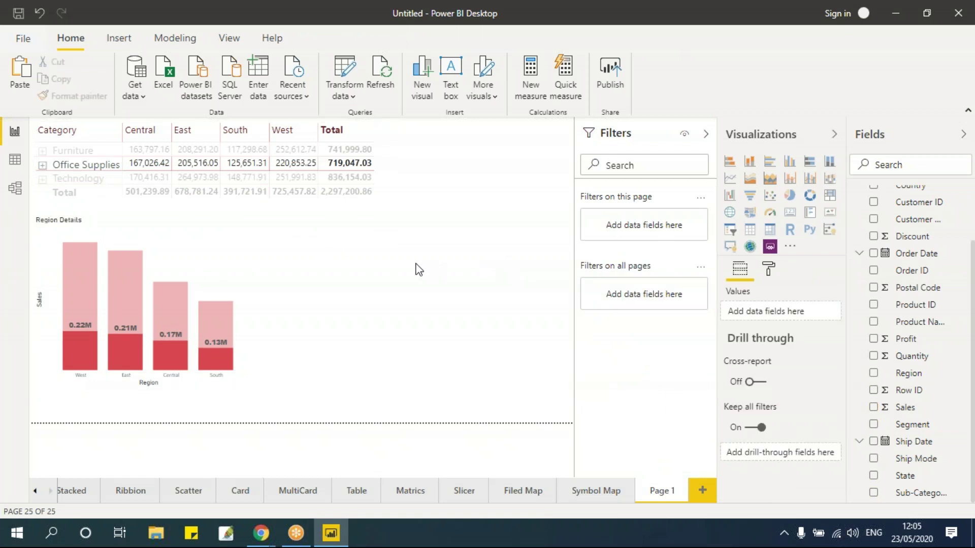
Step: Filter the matrix by the chart's West, Central and South columns again, and select the matrix itself
left_click(80, 304)
left_click(398, 274)
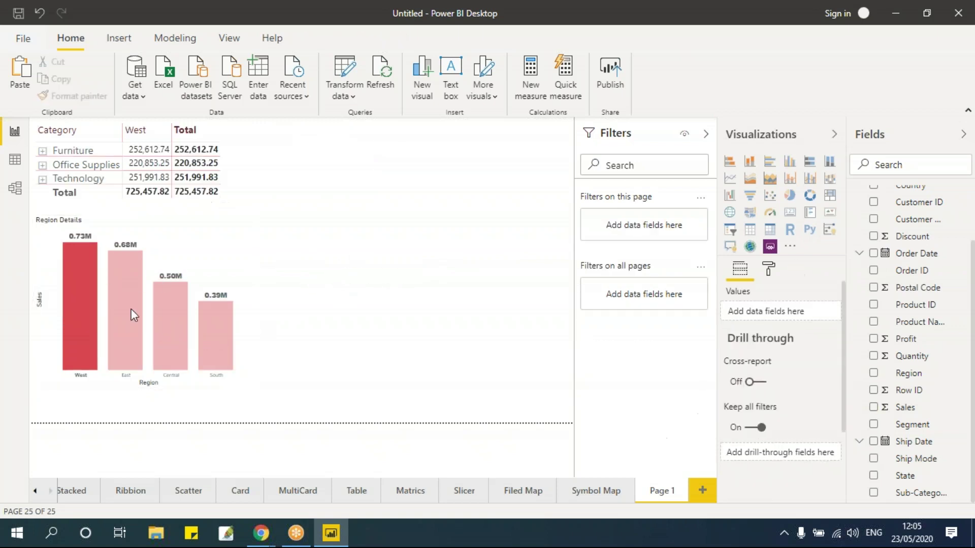
left_click(166, 312)
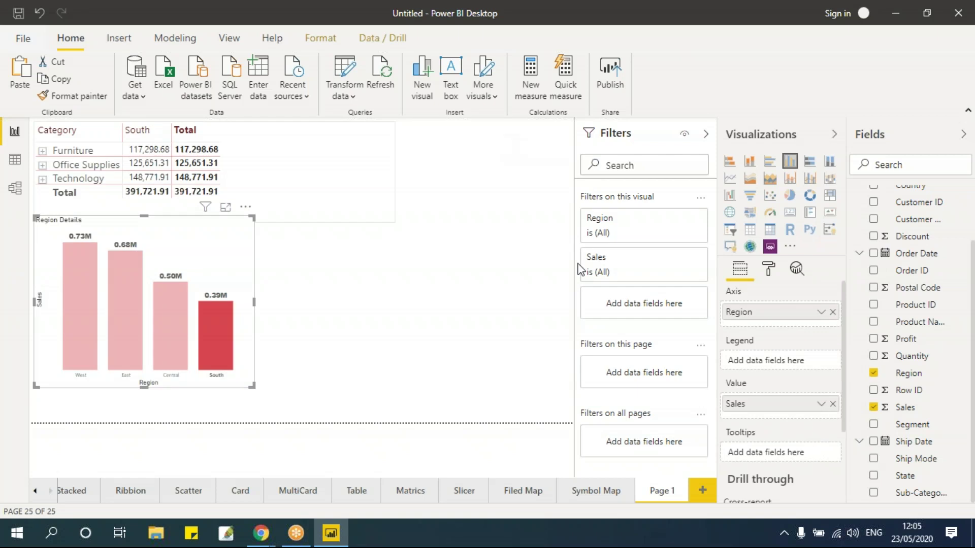
left_click(385, 199)
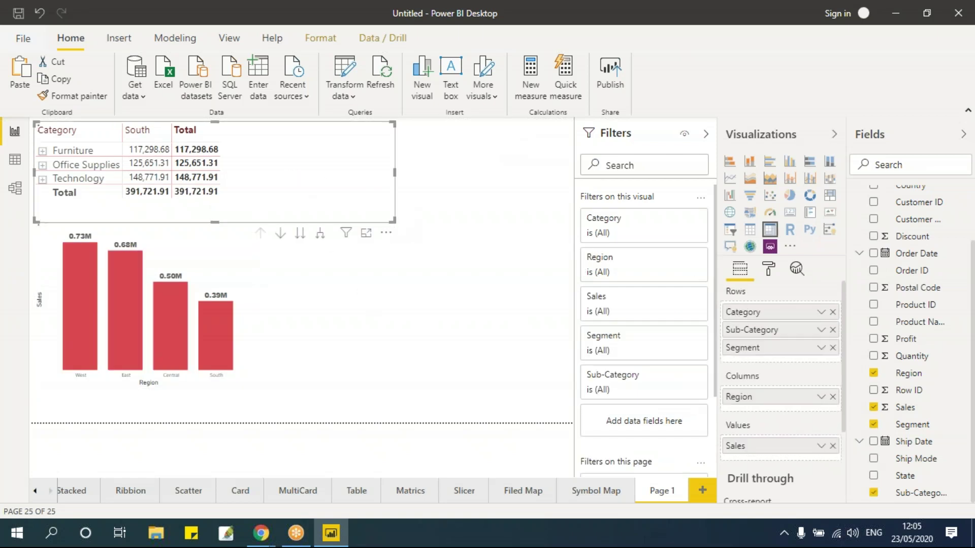
Step: Shrink the matrix to end within the West column, and add a donut chart of Profit by Segment beside the column chart
left_click_drag(393, 221, 312, 211)
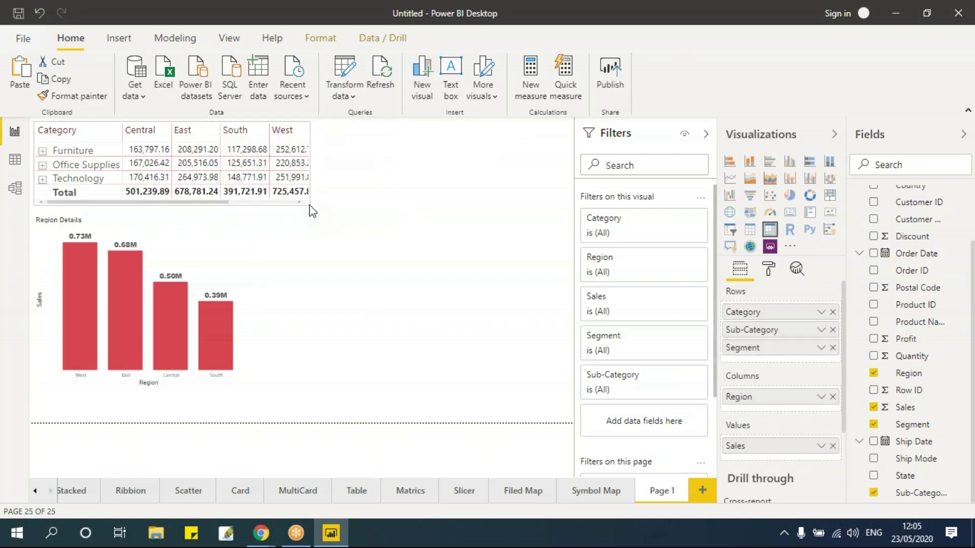
left_click(402, 309)
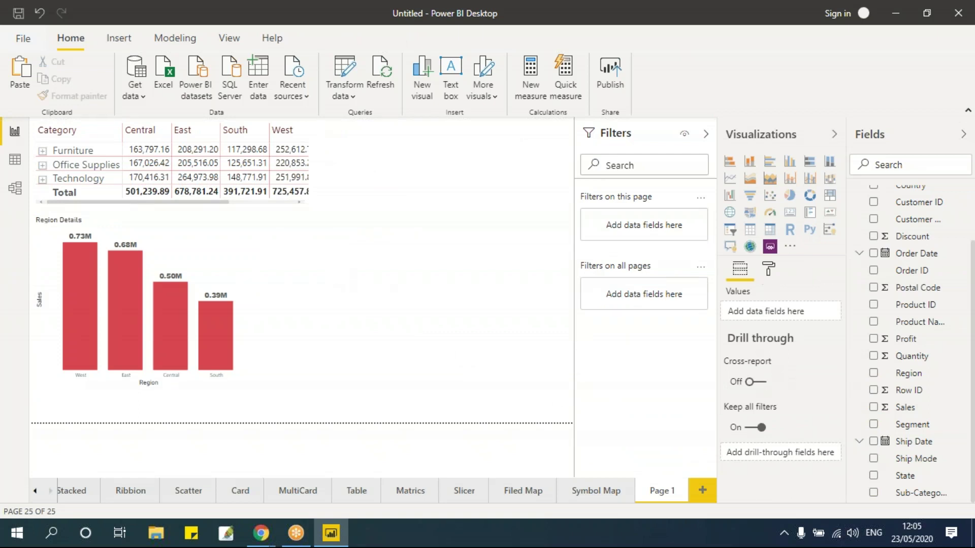
left_click(810, 202)
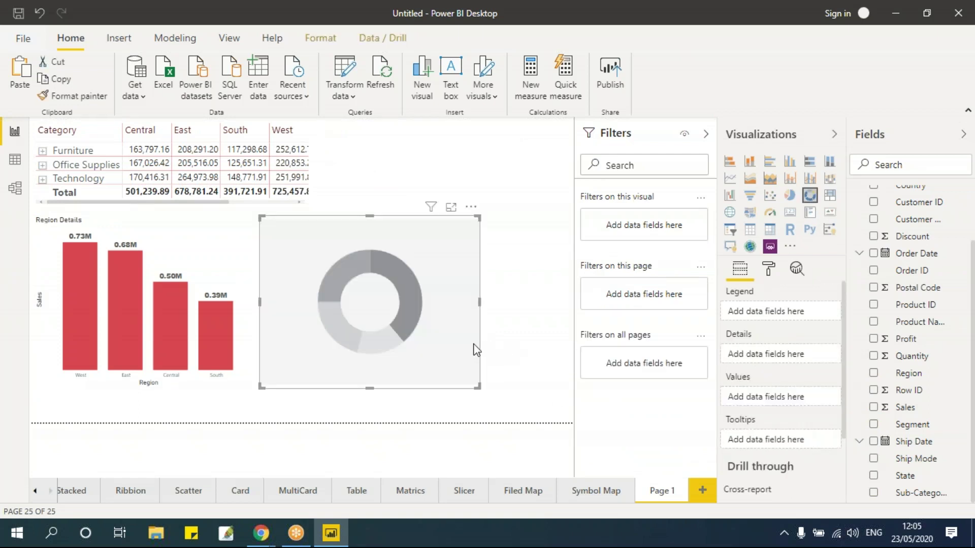
left_click_drag(382, 234, 406, 233)
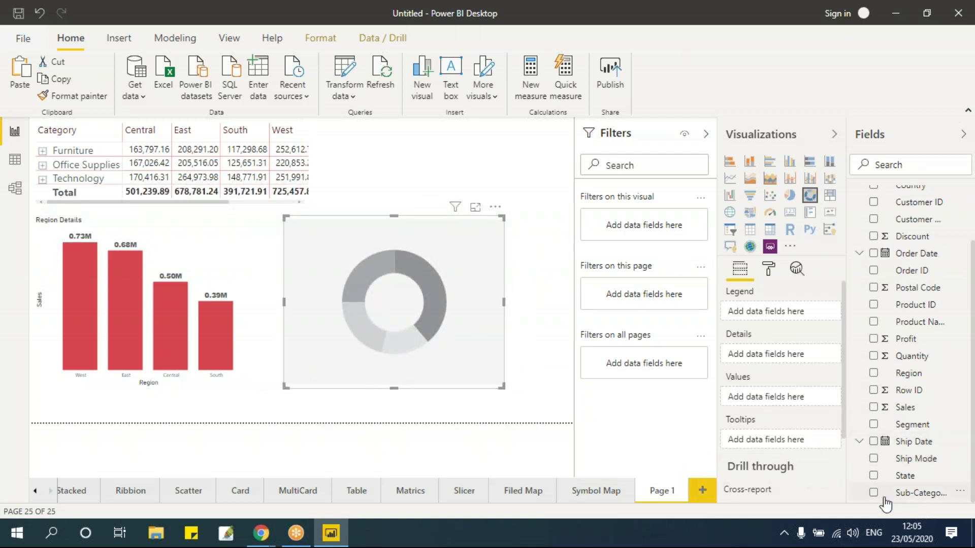
left_click(873, 426)
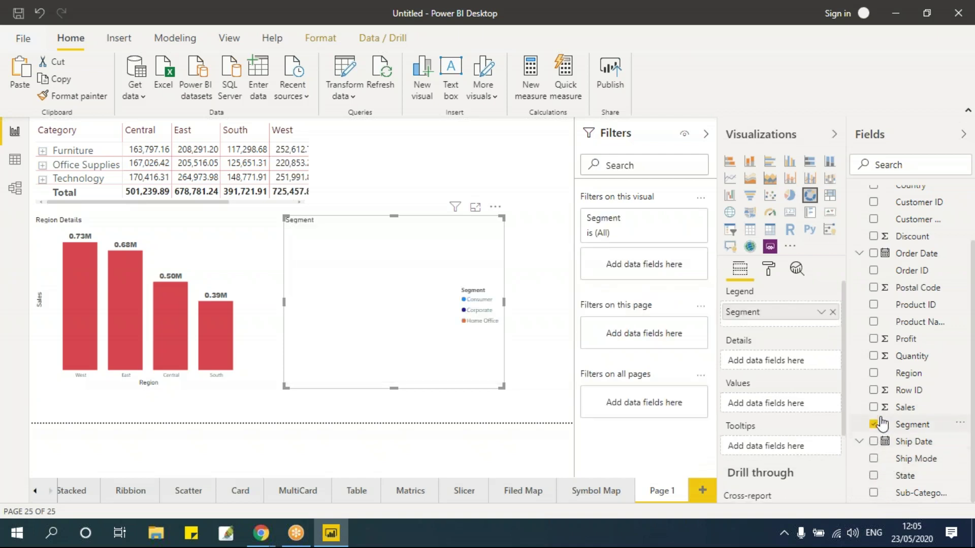
left_click_drag(871, 340, 781, 404)
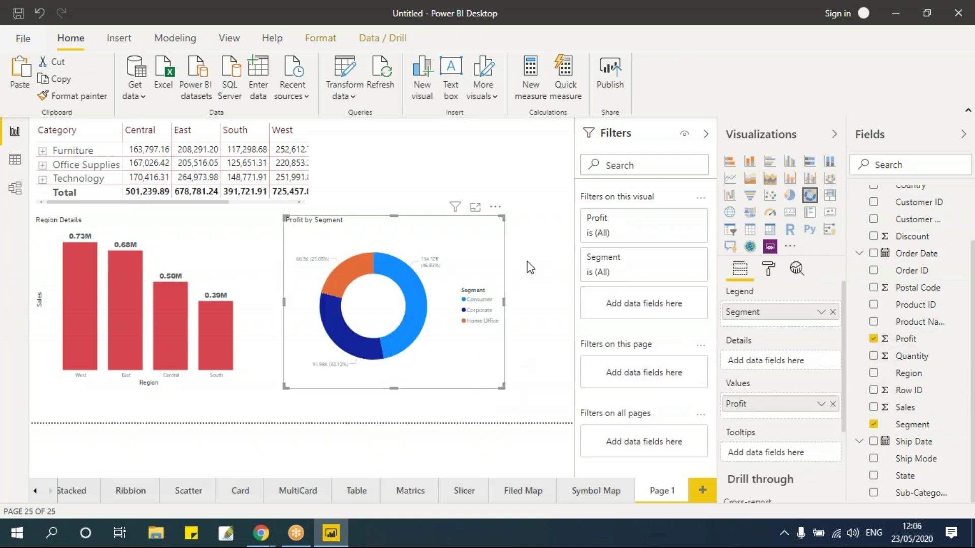
Step: Turn off the donut chart's legend and detail labels, leaving its data colors unchanged
left_click(773, 272)
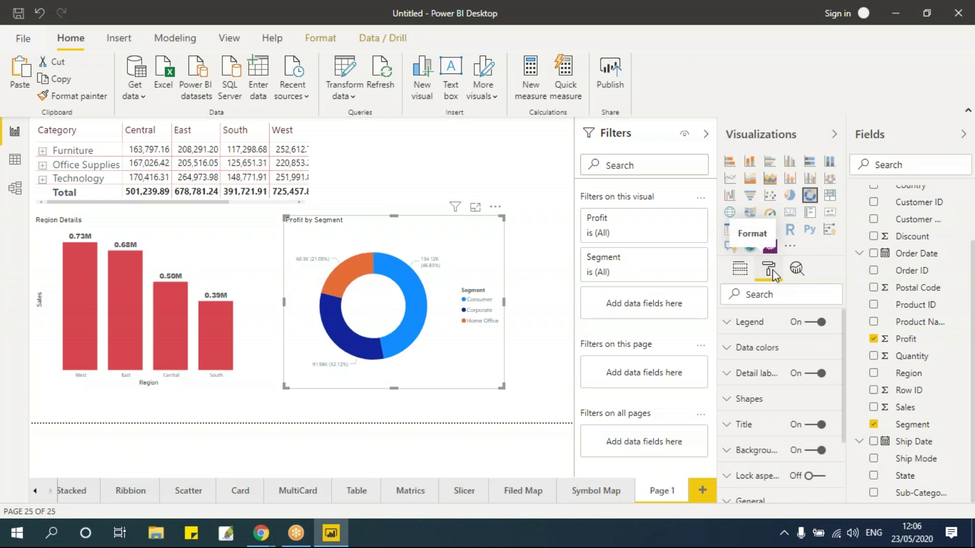
left_click(748, 329)
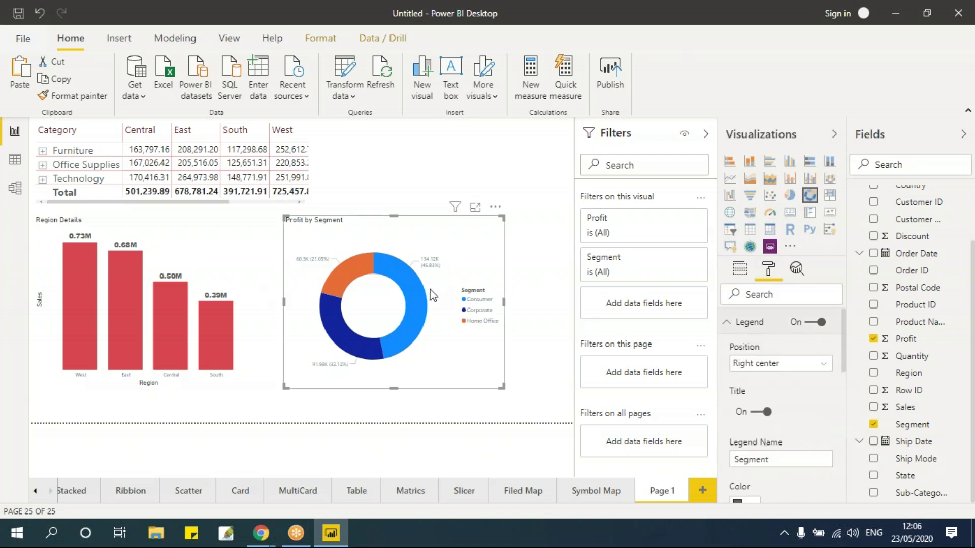
left_click(809, 323)
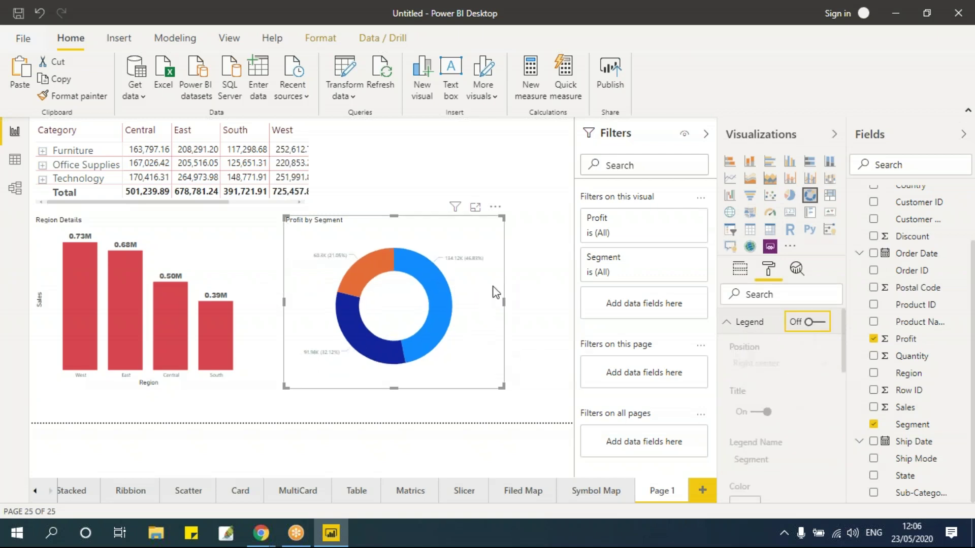
left_click(745, 324)
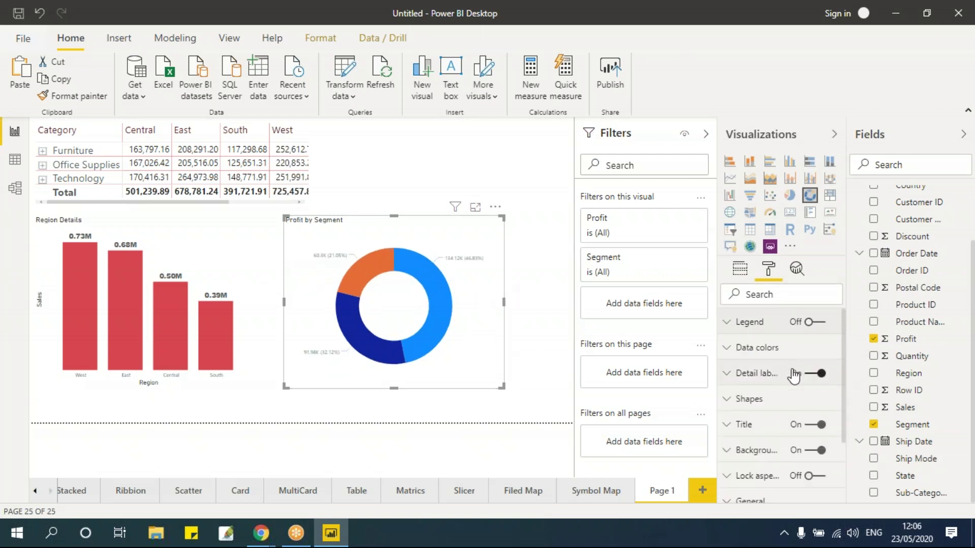
left_click(776, 356)
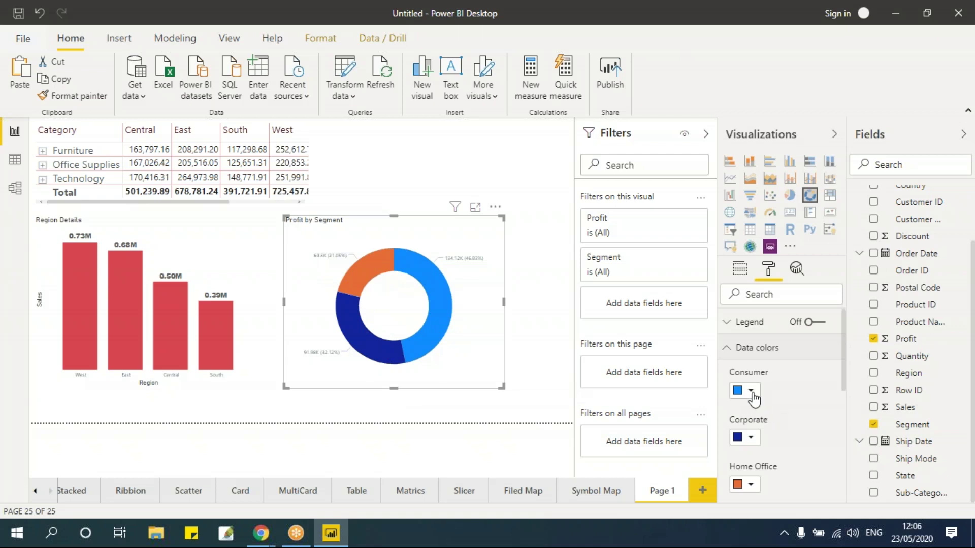
left_click(768, 355)
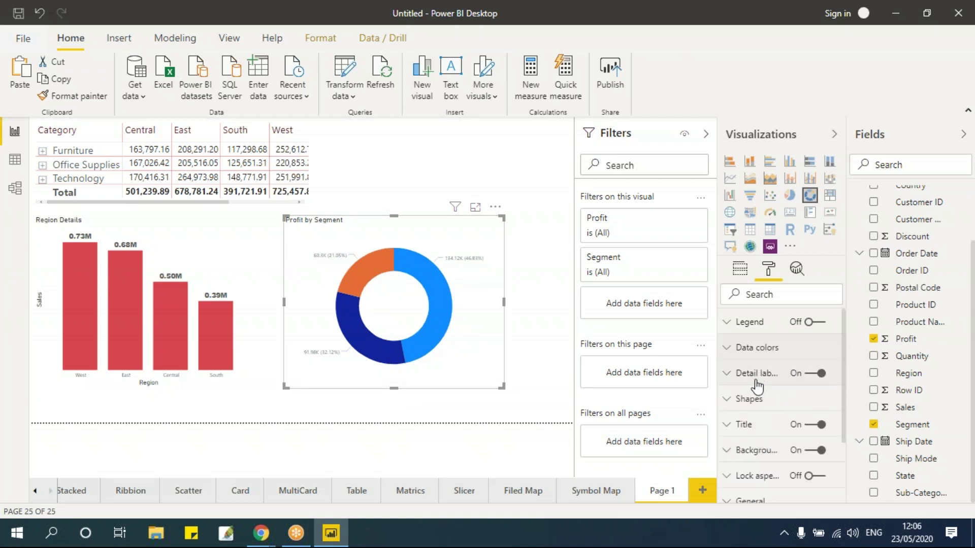
left_click(808, 378)
Step: Try an inner radius of 73 for the donut chart's shape, and reduce it to 57
left_click(801, 401)
scroll(800, 403, "down", 5)
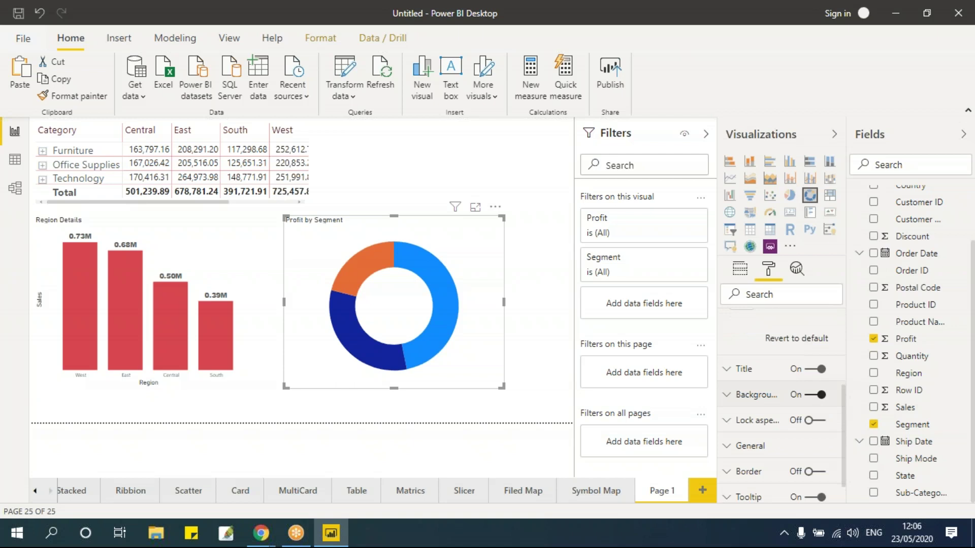
scroll(782, 406, "up", 3)
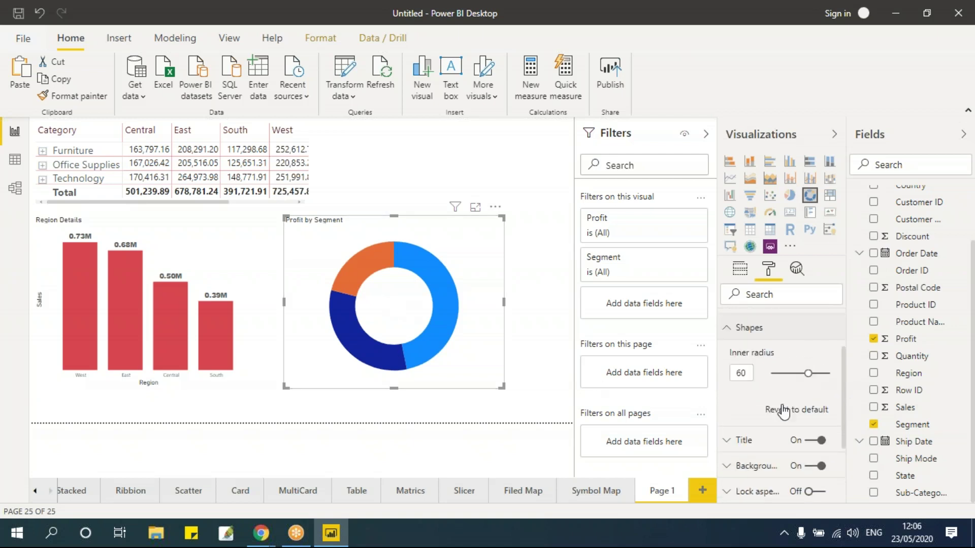
mouse_move(801, 374)
left_mouse_down()
mouse_move(815, 374)
mouse_move(783, 374)
mouse_move(815, 374)
left_mouse_up()
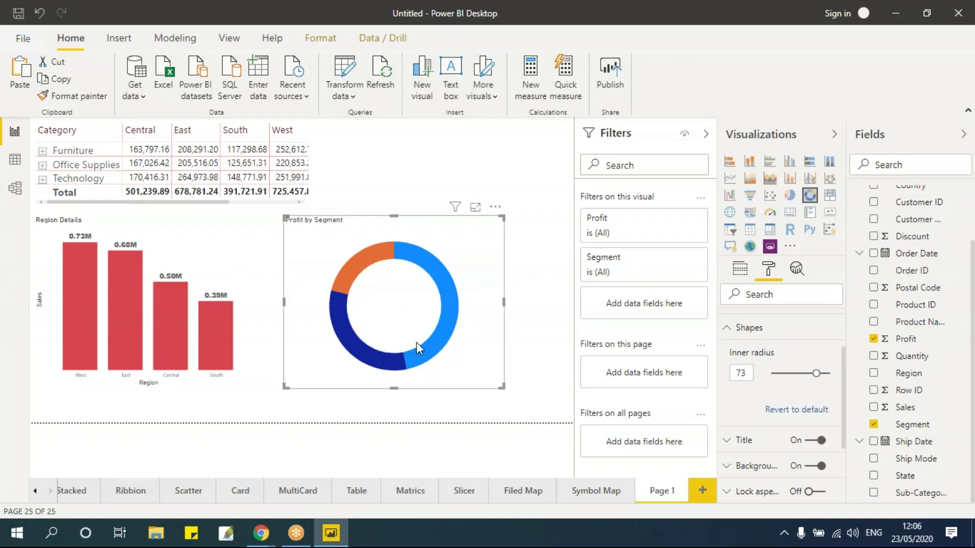
left_click_drag(816, 373, 806, 374)
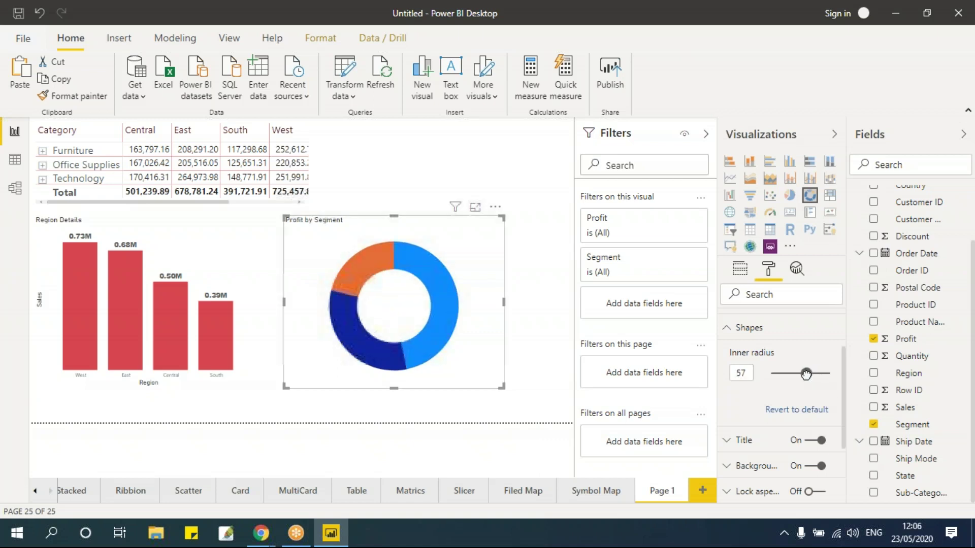
scroll(780, 412, "down", 3)
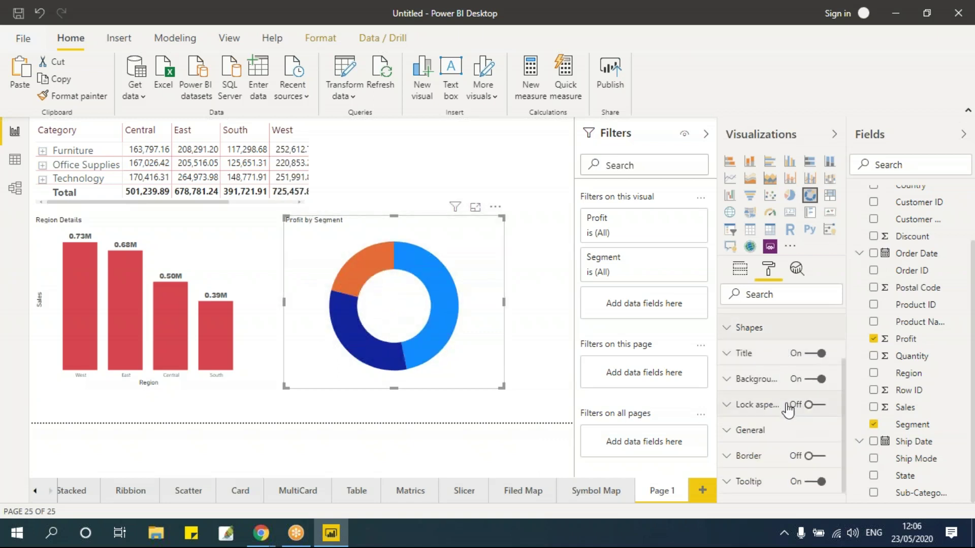
Step: Set the donut chart's background transparency to 100% and move the chart slightly away from the column chart
left_click(773, 364)
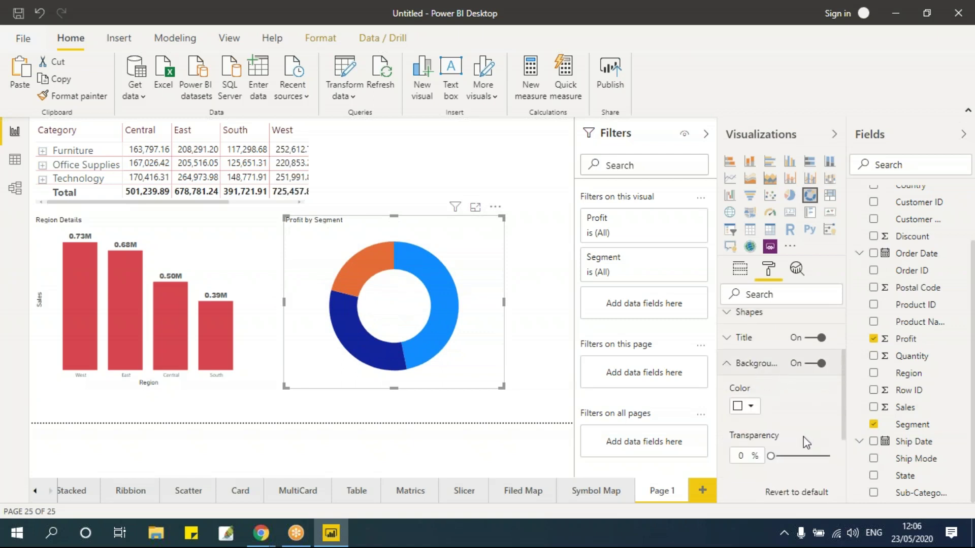
scroll(805, 436, "down", 3)
left_click_drag(772, 385, 836, 436)
mouse_move(464, 262)
left_mouse_down()
mouse_move(355, 200)
mouse_move(353, 186)
mouse_move(475, 260)
left_mouse_up()
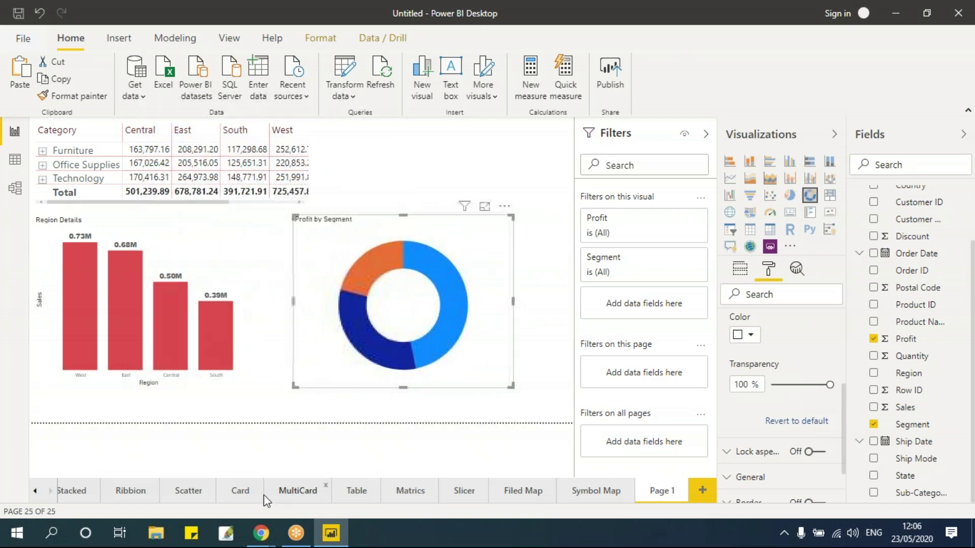
Step: Examine the Donut page by moving its donut chart over the Sales card and back off it, and return to Page 1
left_click(35, 490)
left_click(35, 491)
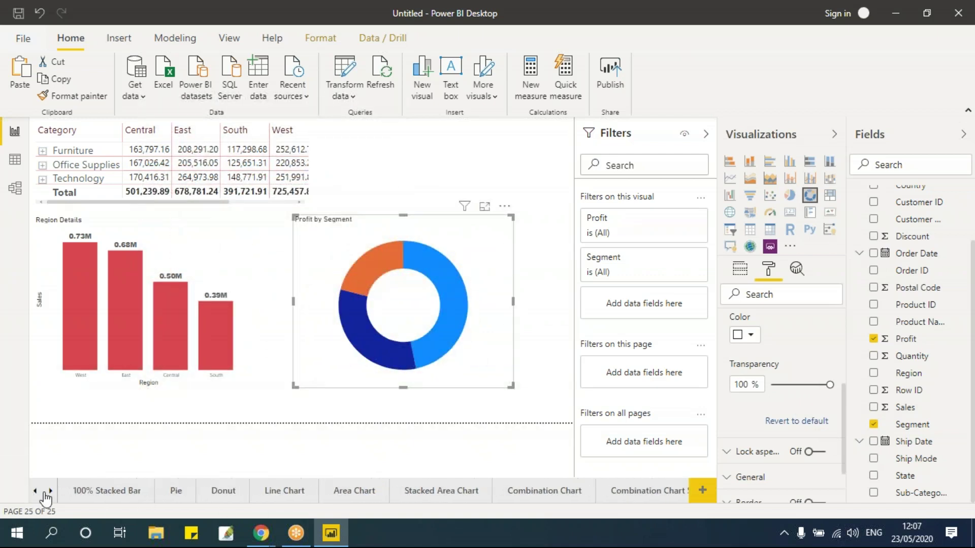
left_click(235, 490)
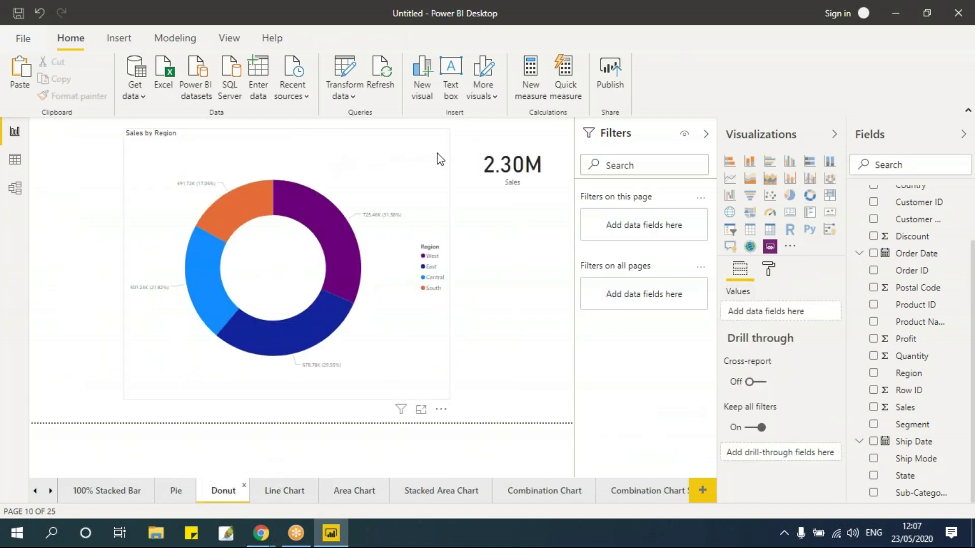
left_click(435, 160)
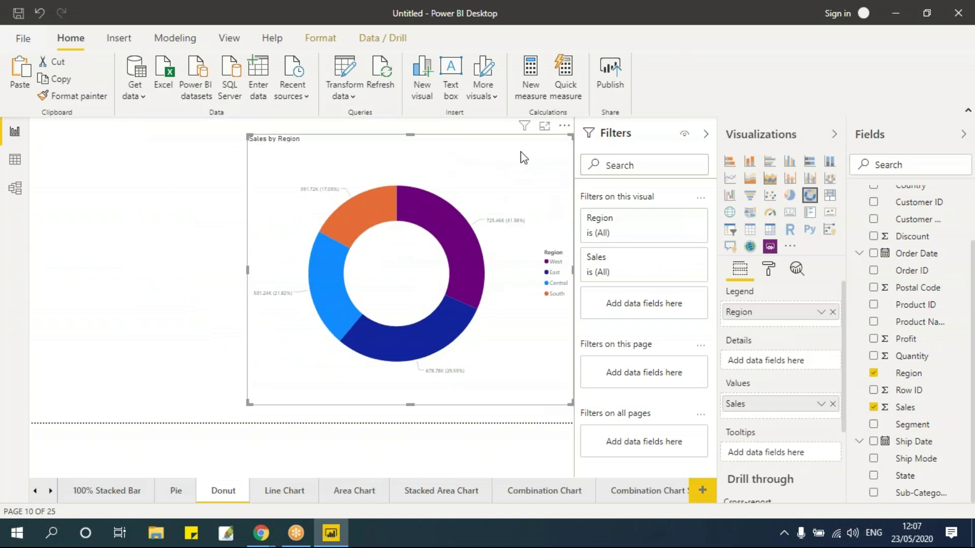
left_click_drag(496, 151, 355, 147)
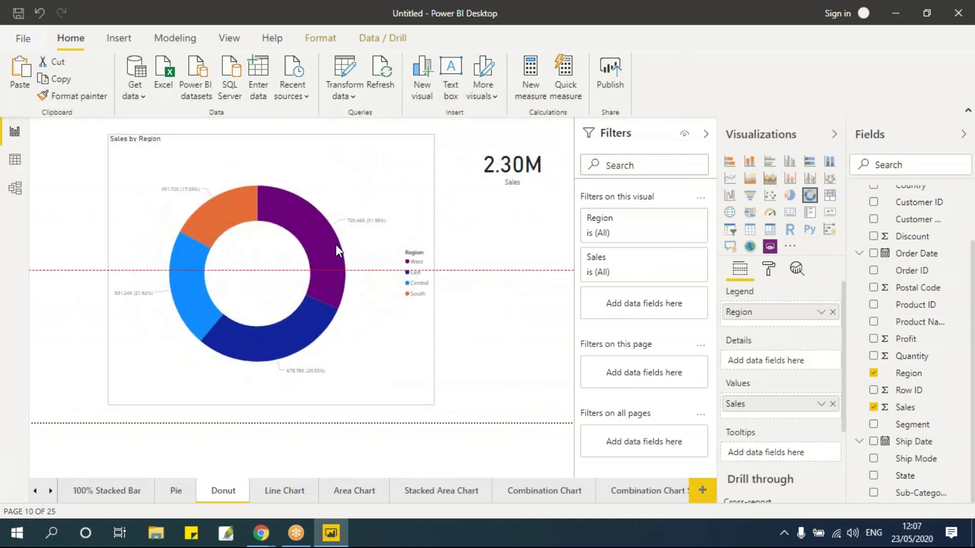
left_click(50, 492)
left_click(50, 491)
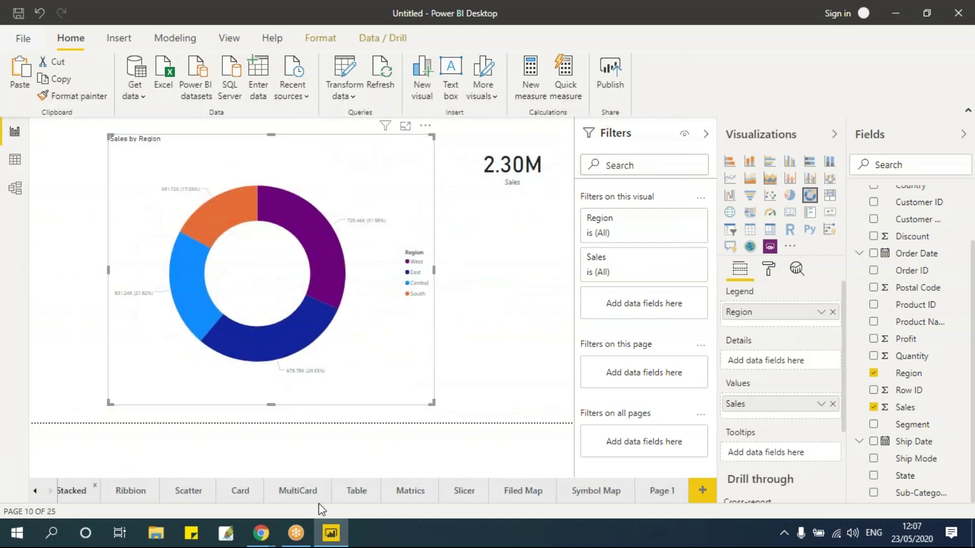
left_click(669, 500)
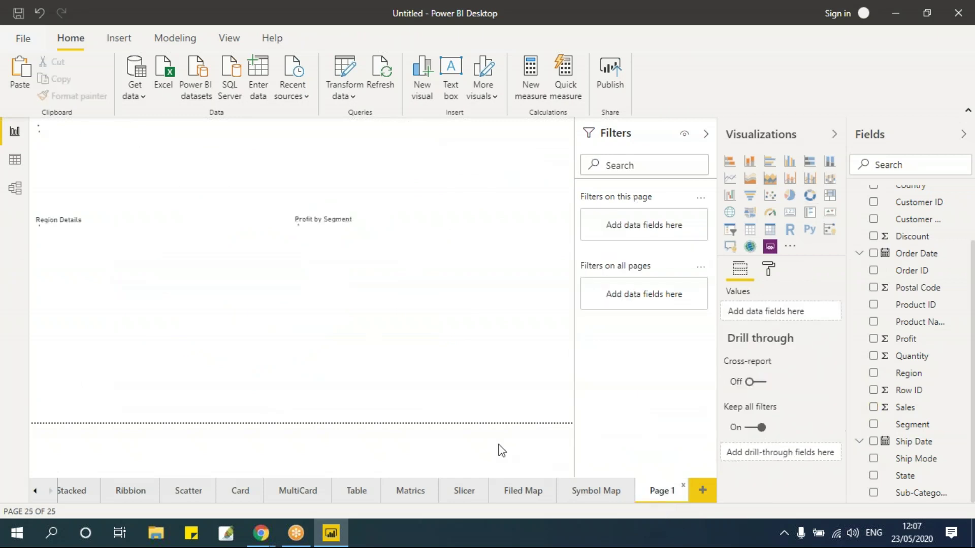
Step: Move the donut chart closer to the column chart, level with it, and add a small card showing Profit above the donut
mouse_move(333, 249)
left_mouse_down()
mouse_move(130, 261)
mouse_move(373, 256)
mouse_move(346, 251)
left_mouse_up()
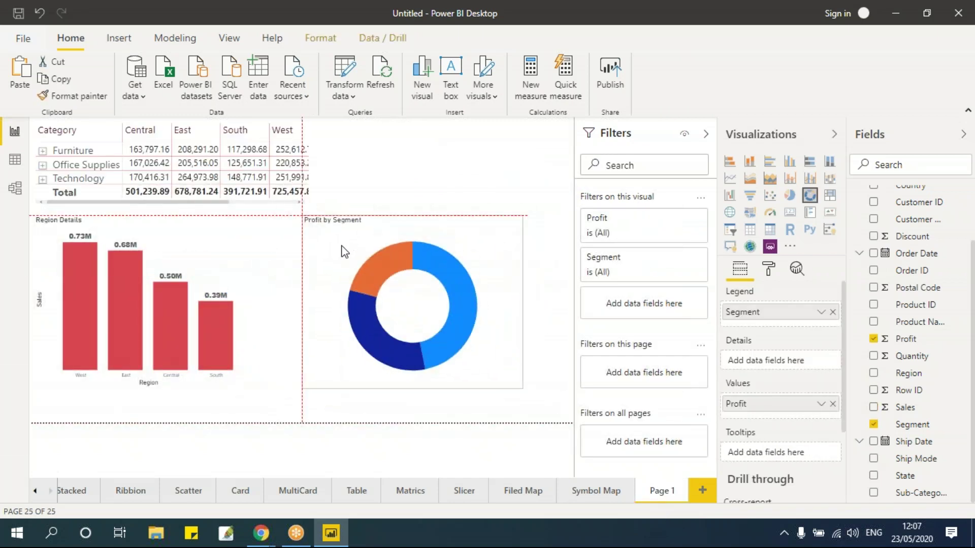
left_click_drag(436, 229, 413, 229)
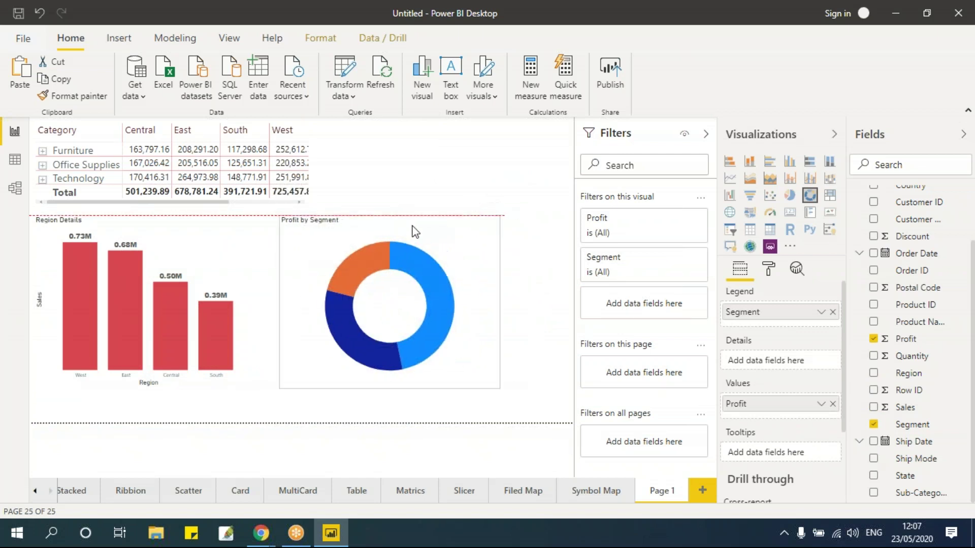
left_click(484, 179)
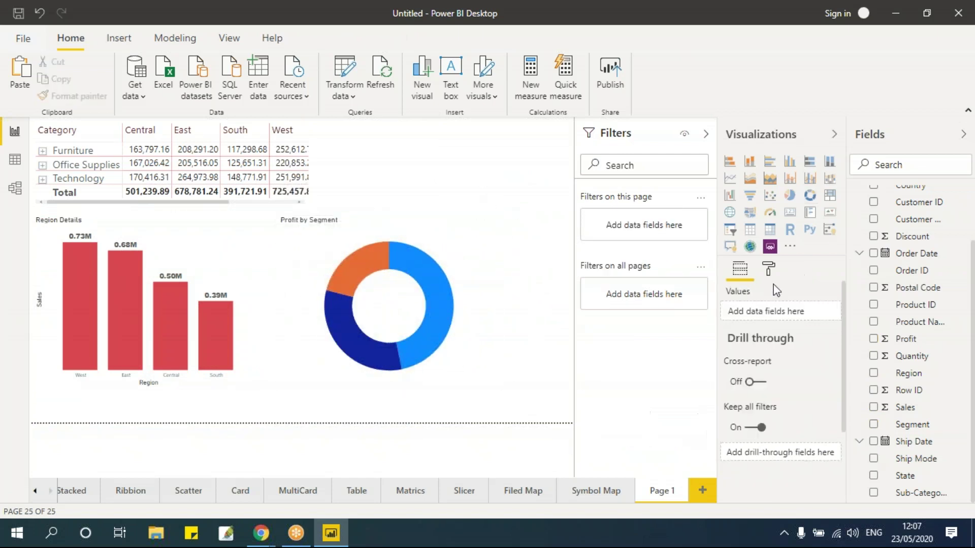
left_click(791, 218)
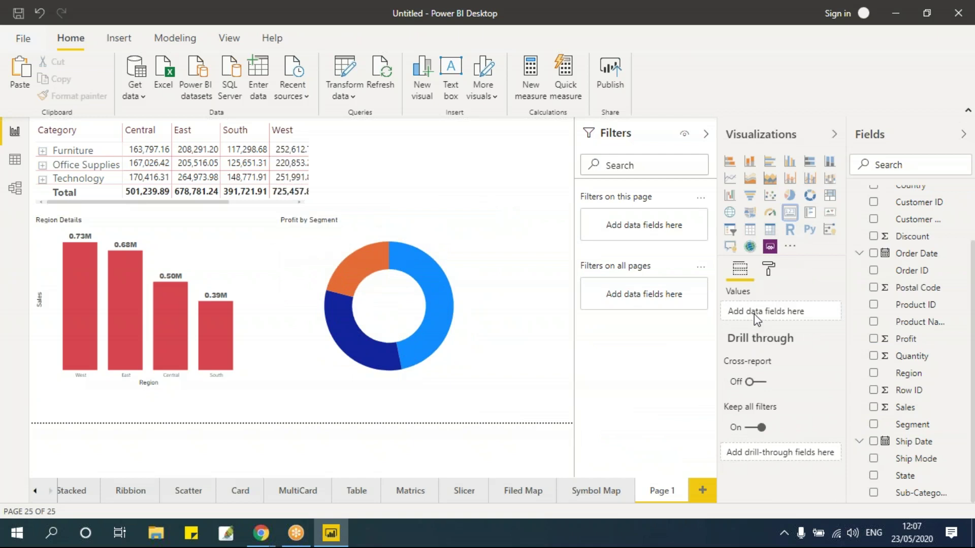
left_click(874, 339)
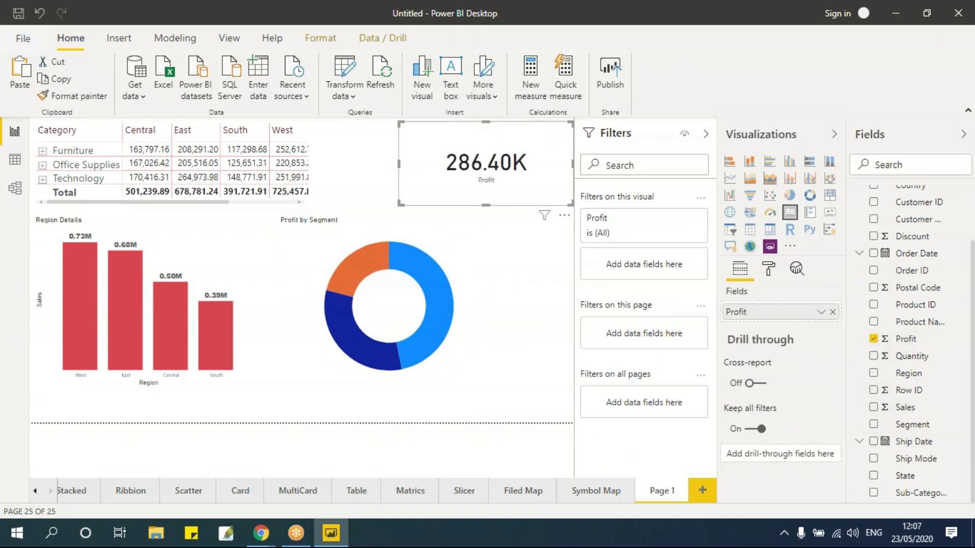
left_click_drag(572, 205, 504, 185)
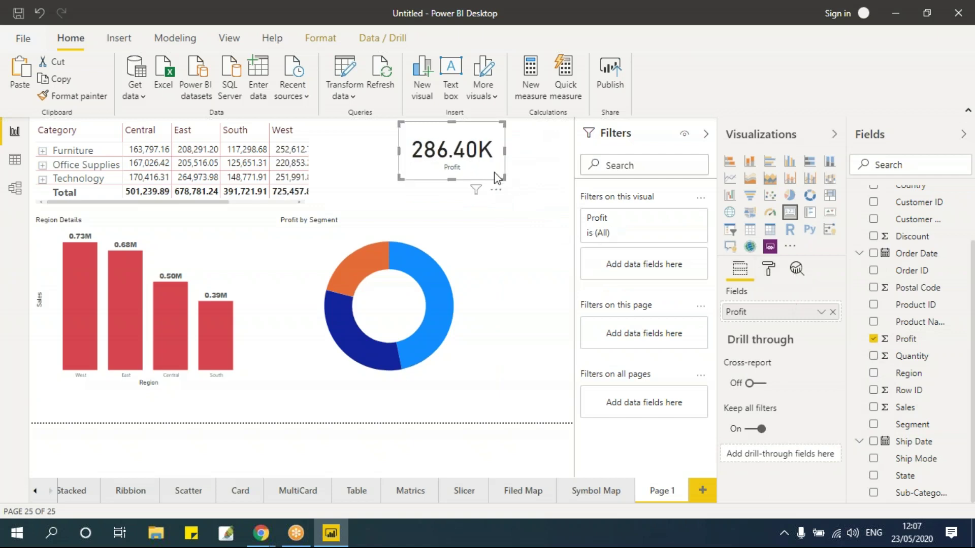
Step: Set the Profit card's data label color to the red theme color matching the column chart
left_click(771, 270)
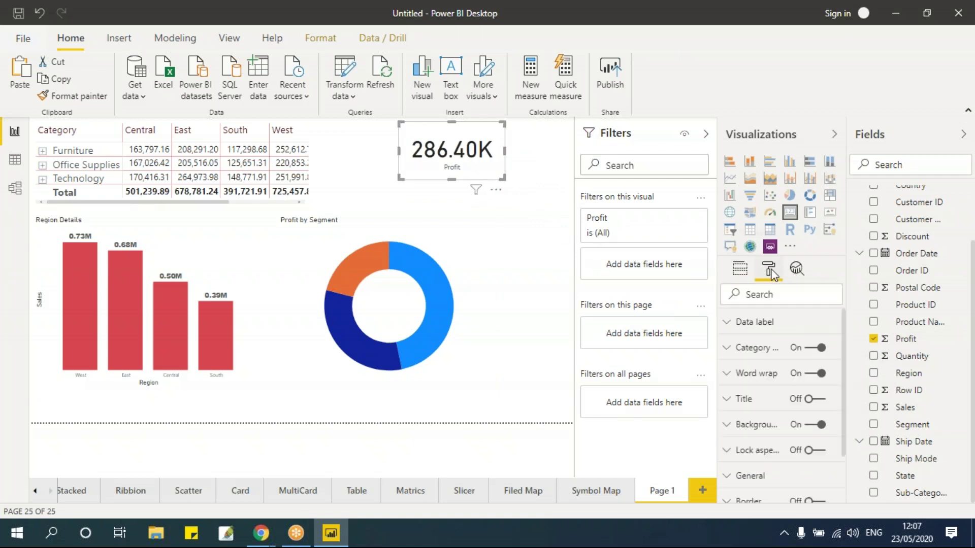
left_click(755, 322)
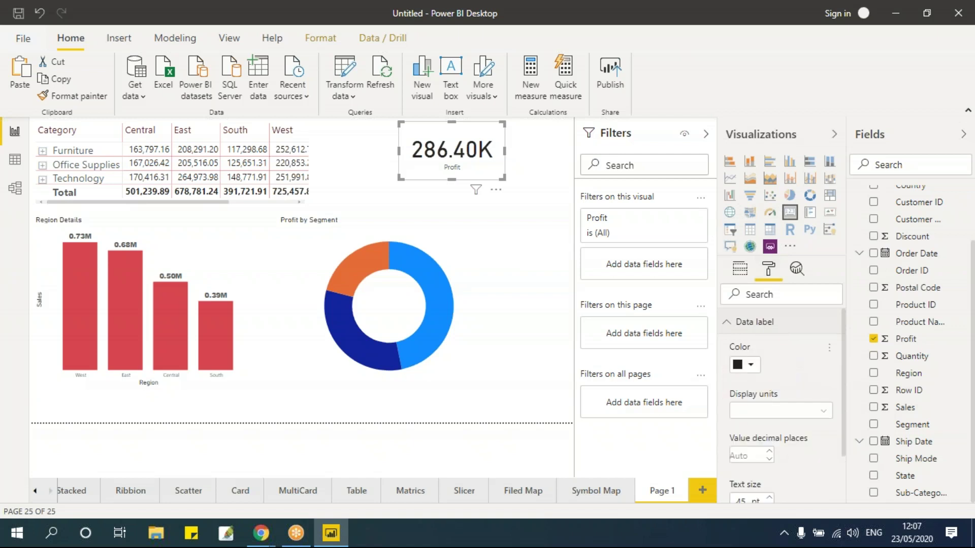
left_click(750, 366)
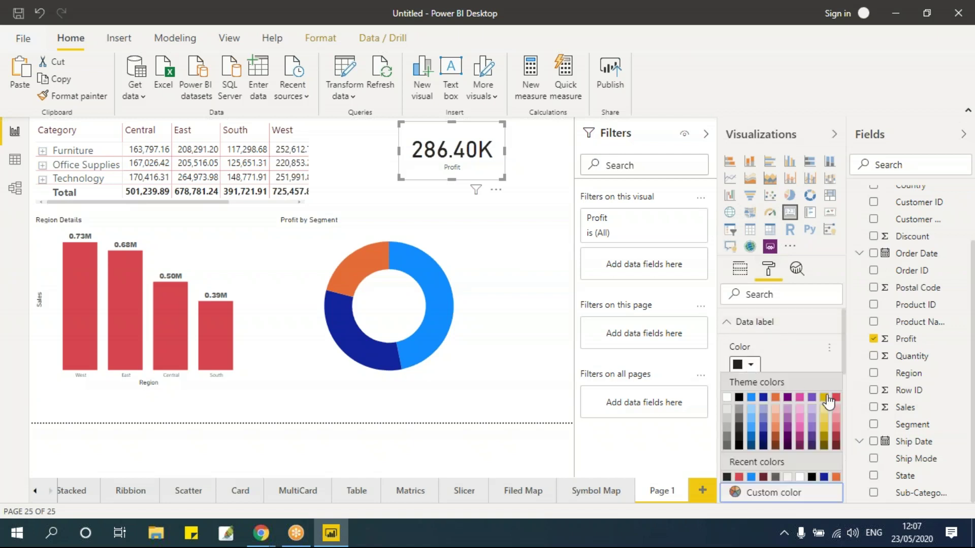
left_click(835, 398)
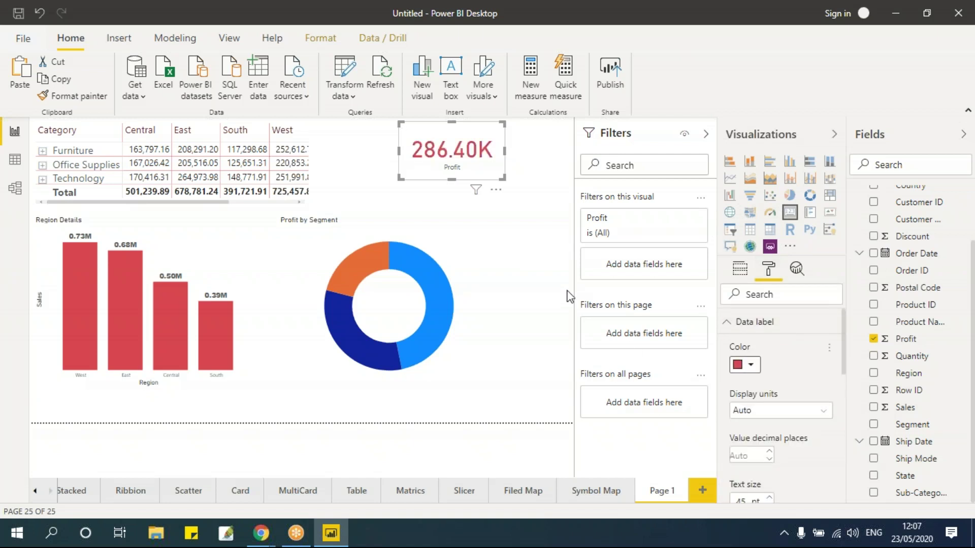
Step: Set the Profit card's background transparency to 100%
scroll(765, 387, "down", 1)
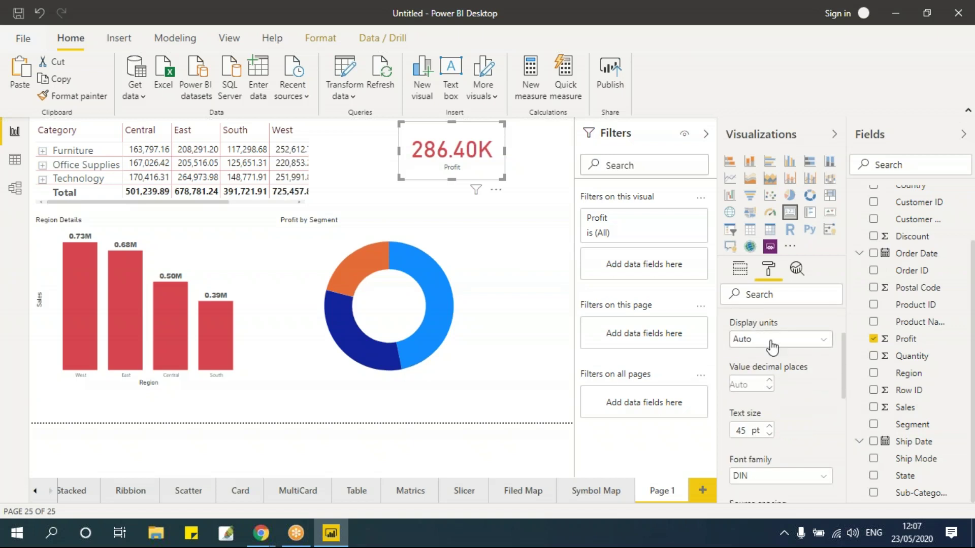
left_click(771, 340)
left_click(772, 355)
scroll(788, 415, "down", 3)
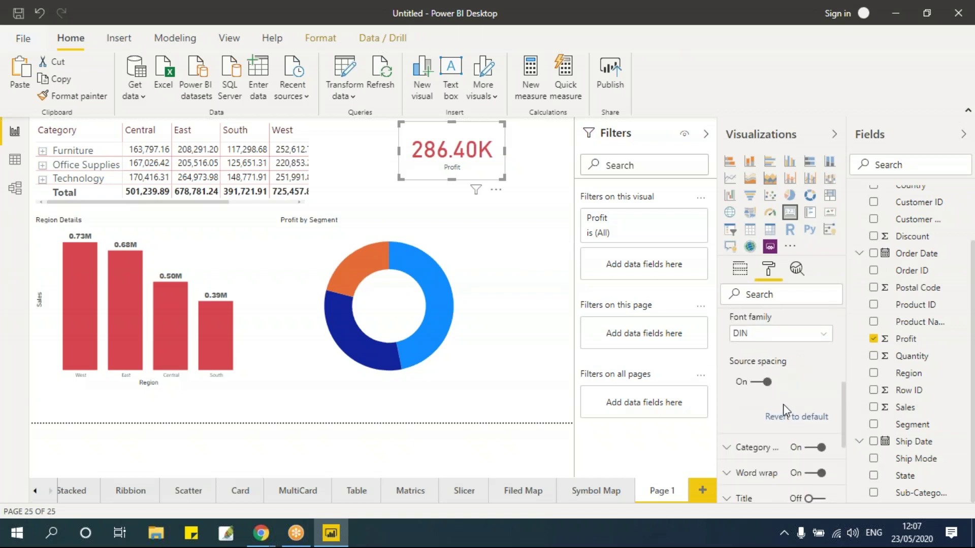
scroll(785, 409, "down", 3)
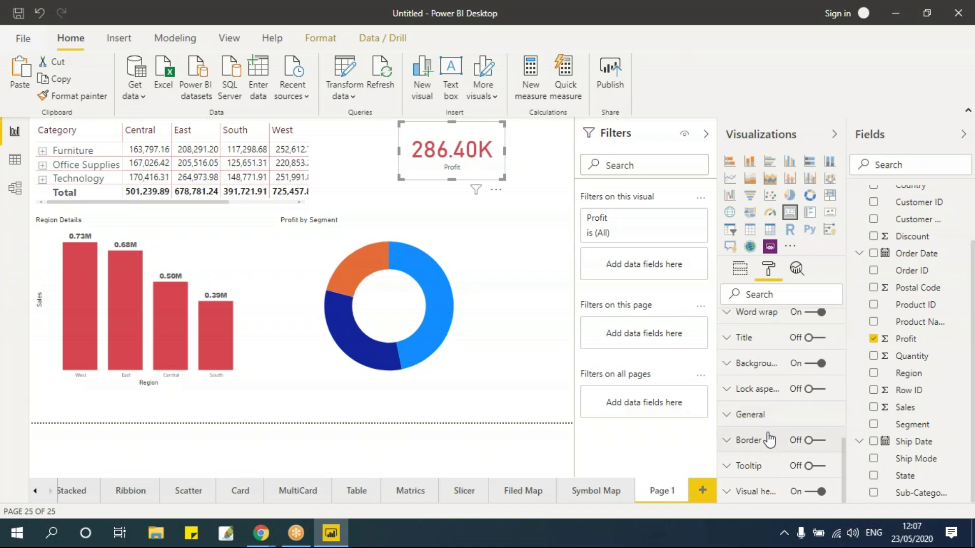
left_click(762, 364)
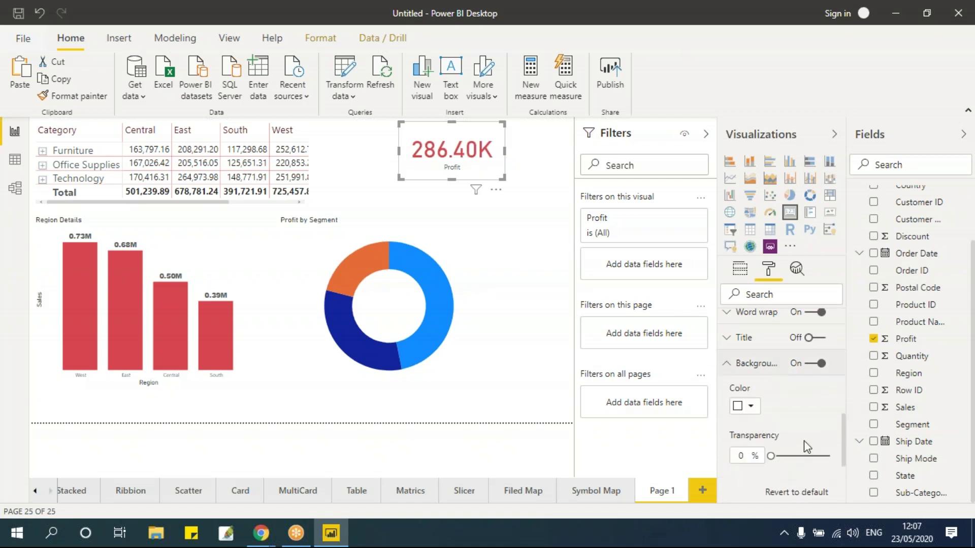
left_click_drag(771, 456, 832, 472)
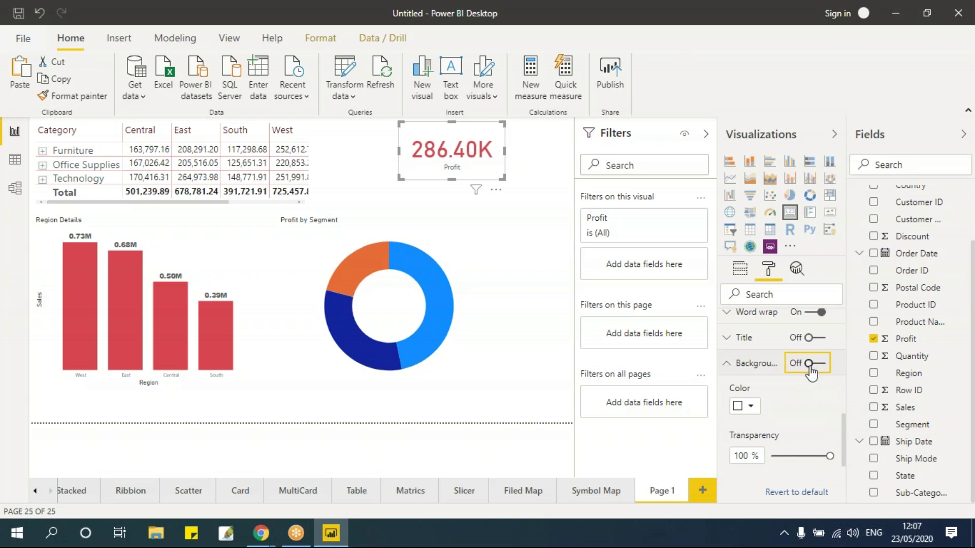
Step: Move the Profit card into the center of the donut chart and set its data label text size to 38 pt
left_click_drag(480, 136, 410, 300)
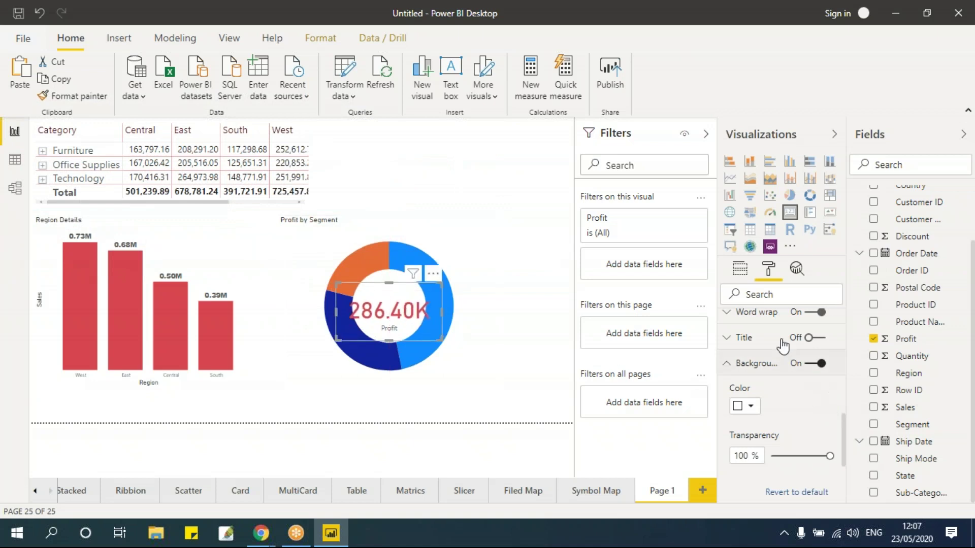
scroll(782, 356, "up", 5)
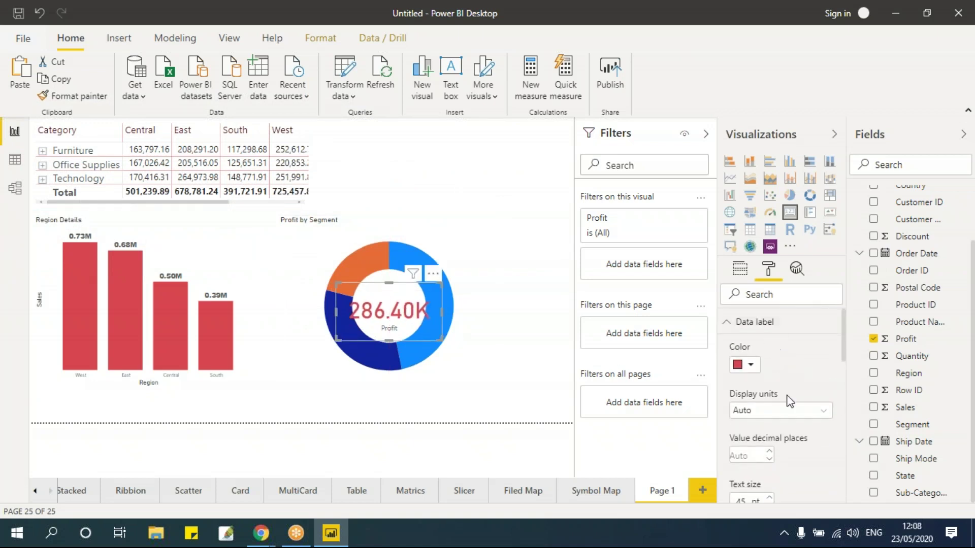
scroll(771, 385, "down", 2)
left_click(769, 432)
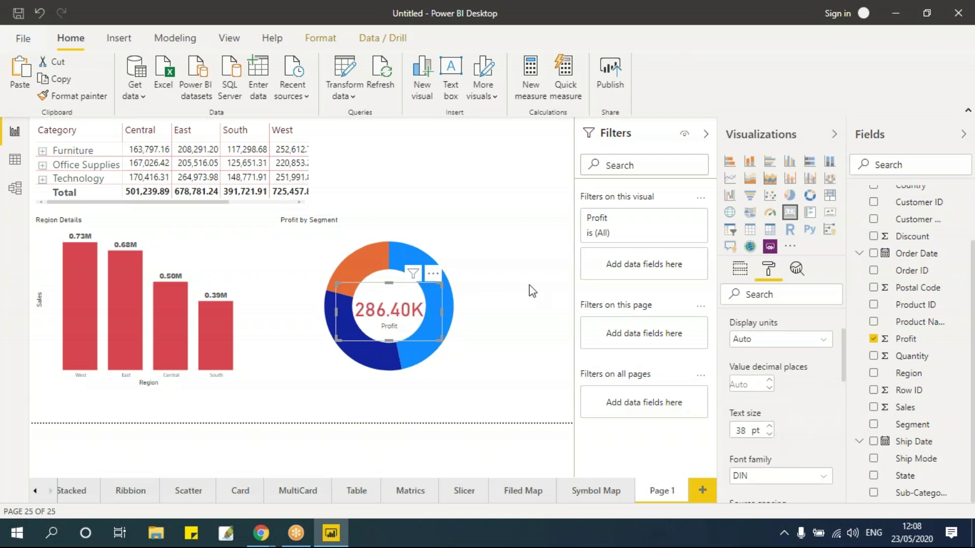
Step: Cross-filter the page by selecting the donut chart's segments in turn, ending on the orange segment, to examine how the other visuals respond
left_click(481, 256)
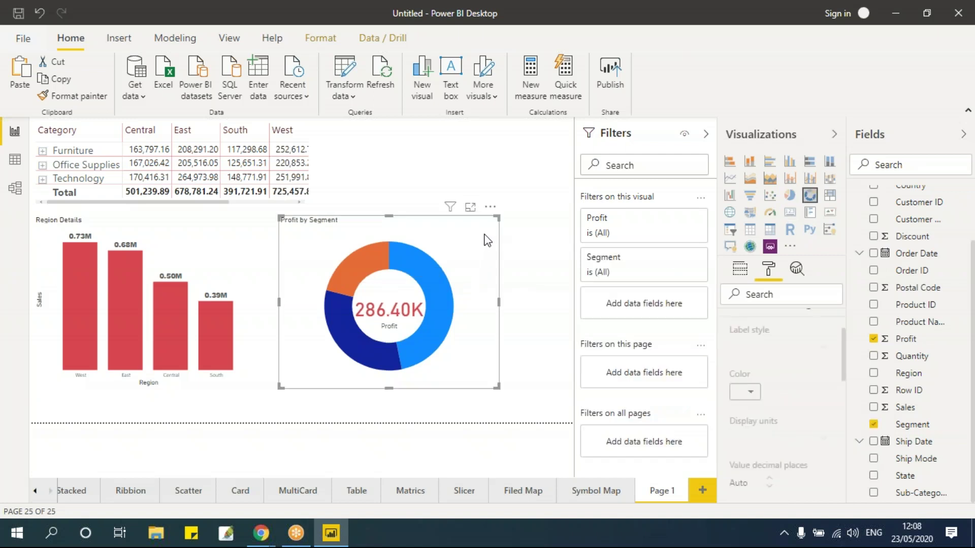
left_click(431, 270)
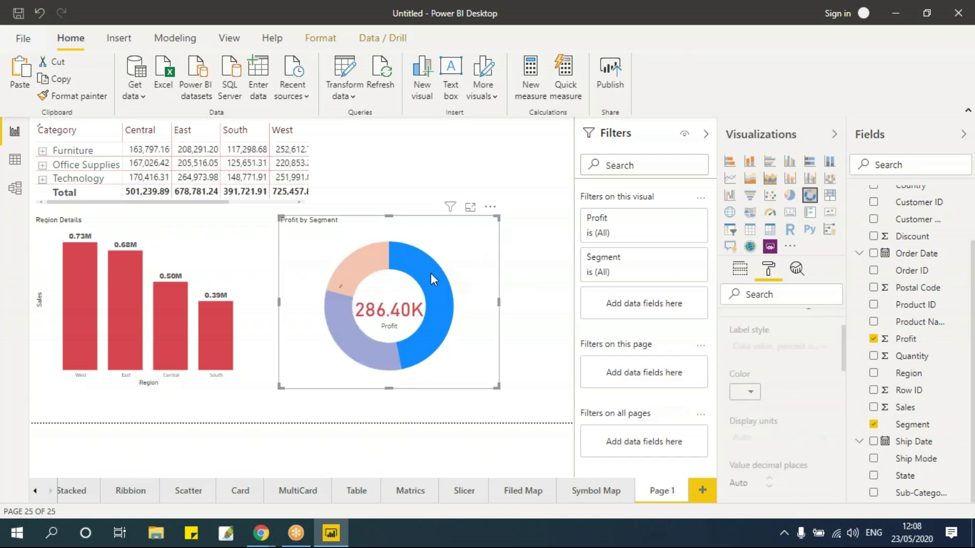
left_click(364, 353)
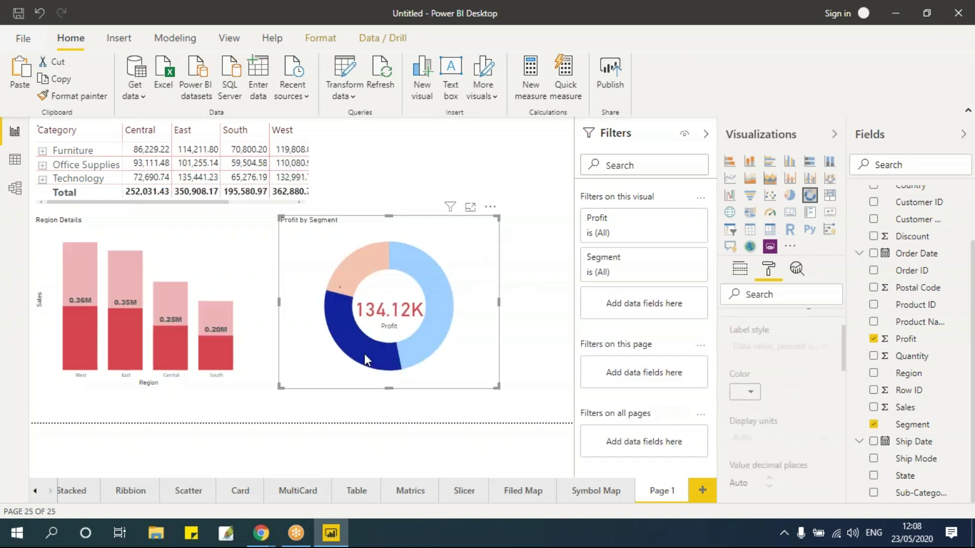
left_click(355, 263)
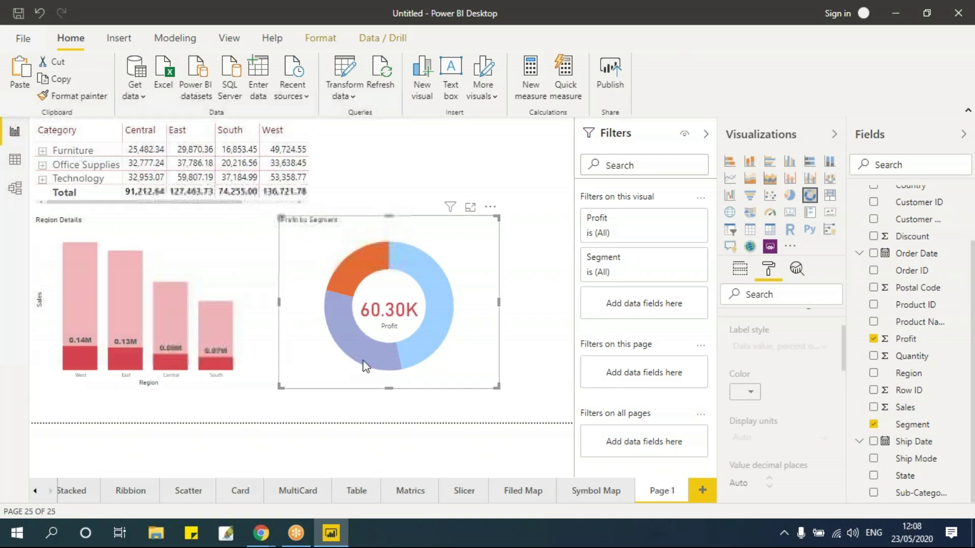
left_click(388, 353)
left_click(452, 284)
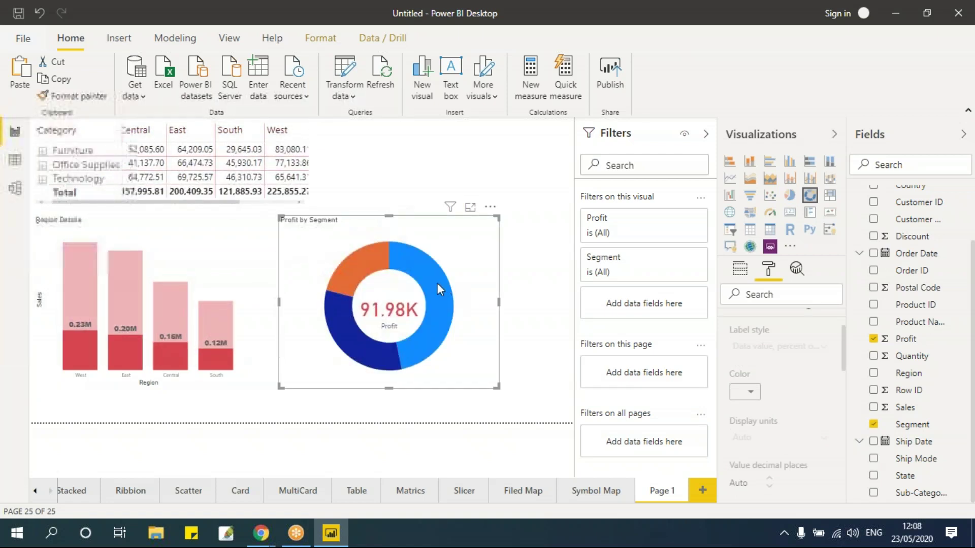
left_click(350, 304)
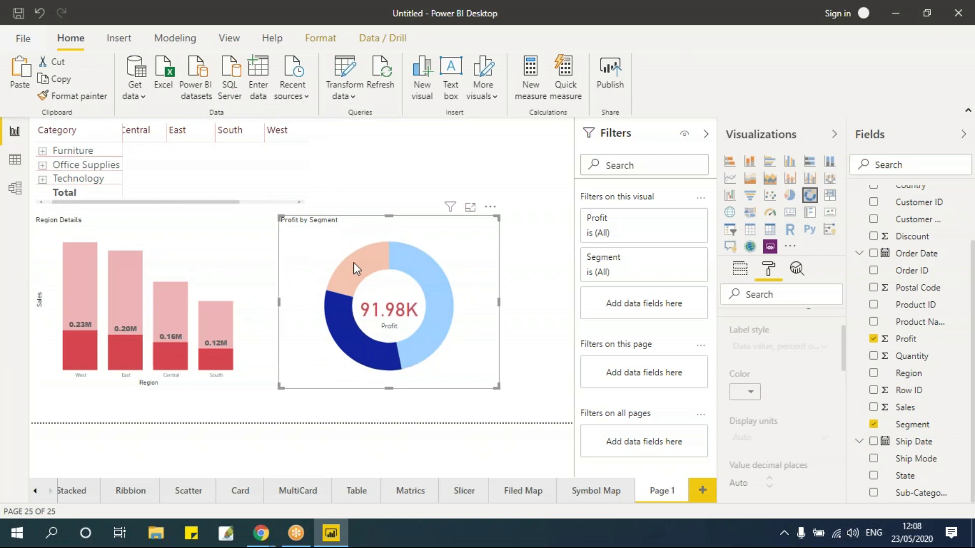
left_click(353, 263)
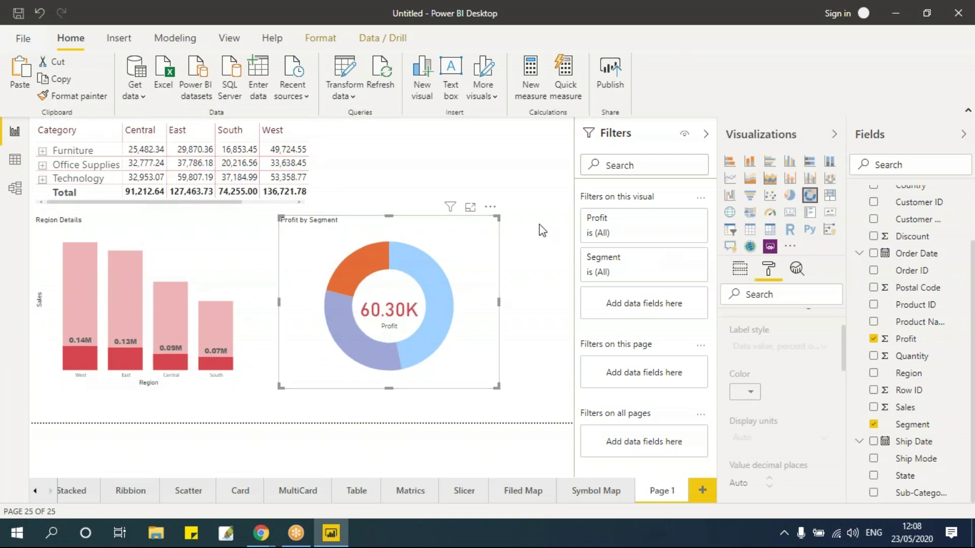
Step: Add a slicer on the Category field in the empty area beside the matrix
left_click(732, 231)
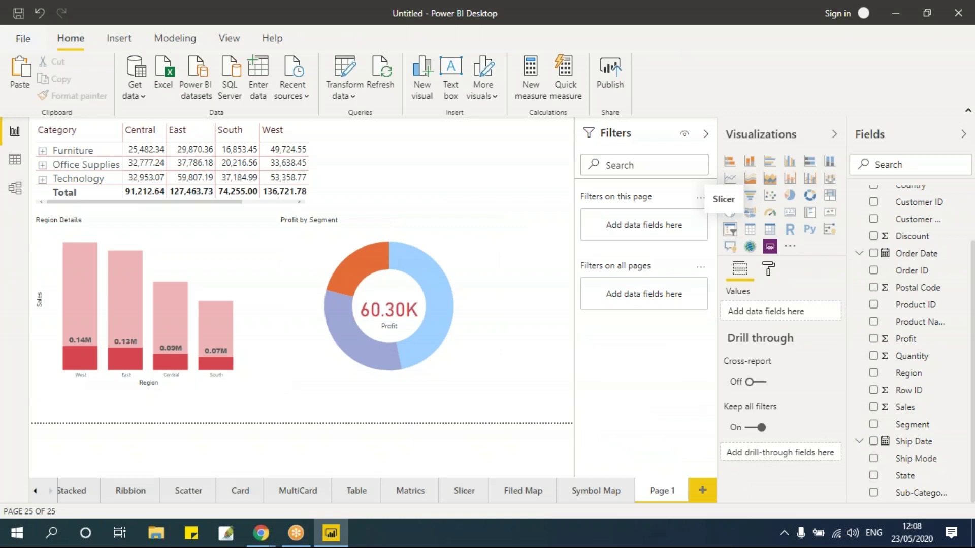
left_click(730, 231)
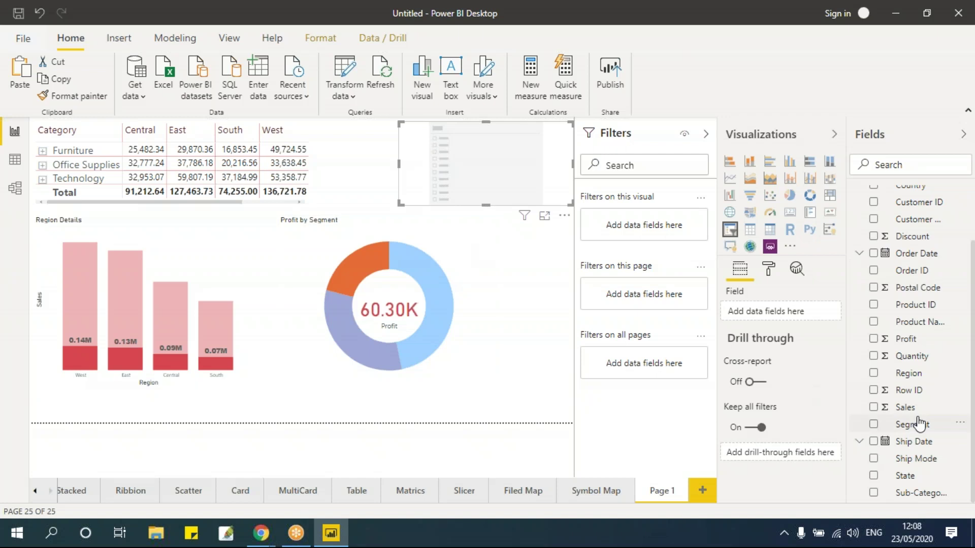
scroll(919, 424, "up", 3)
left_click(874, 216)
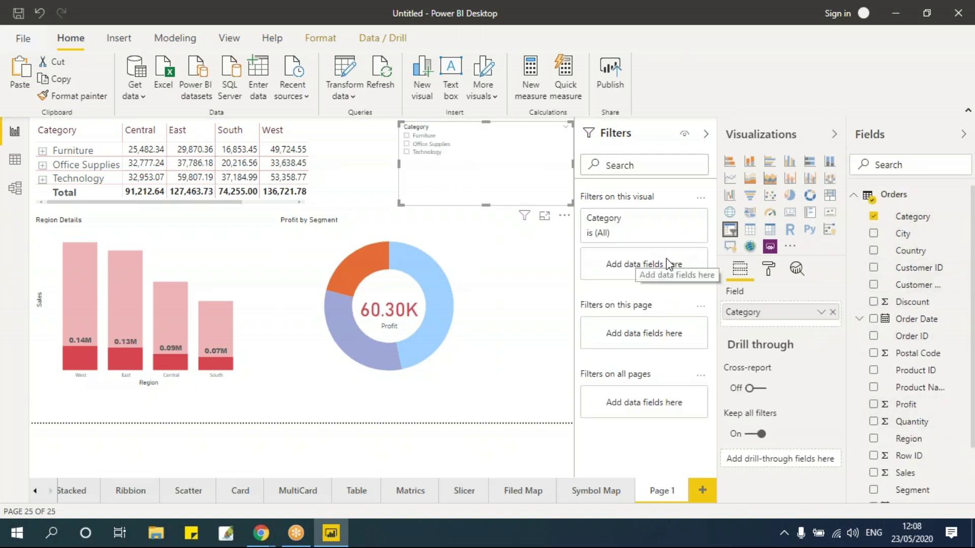
Step: Replace the slicer's Category field with Ship Mode and shrink the slicer to fit its list of options
scroll(929, 406, "down", 3)
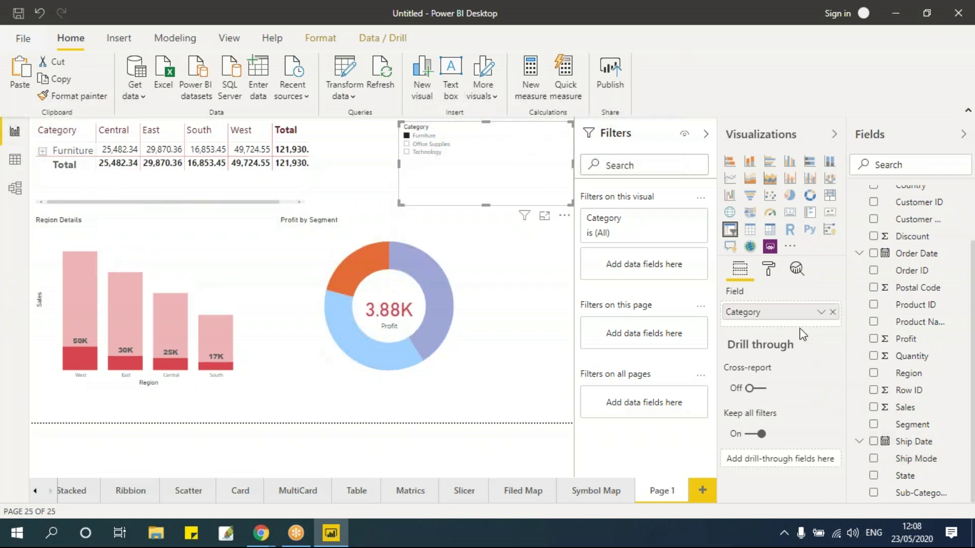
left_click(832, 312)
left_click(873, 458)
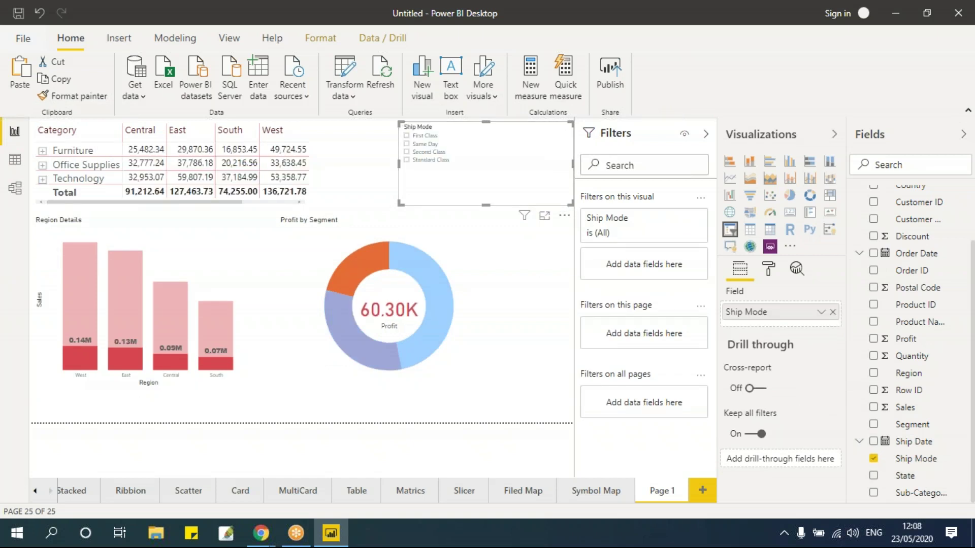
mouse_move(527, 198)
left_mouse_down()
mouse_move(522, 181)
mouse_move(531, 181)
left_mouse_up()
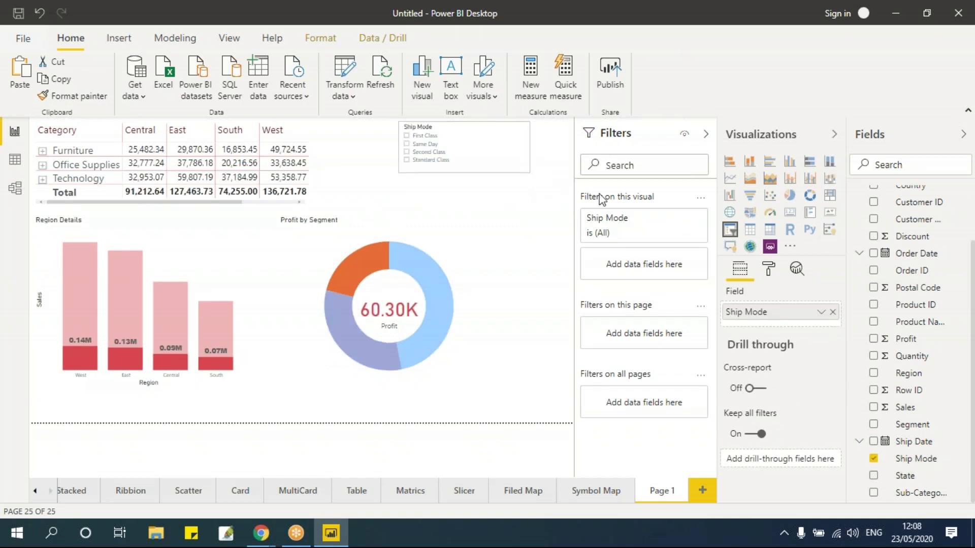
Step: Filter the page to First Class with the Ship Mode slicer
left_click(457, 186)
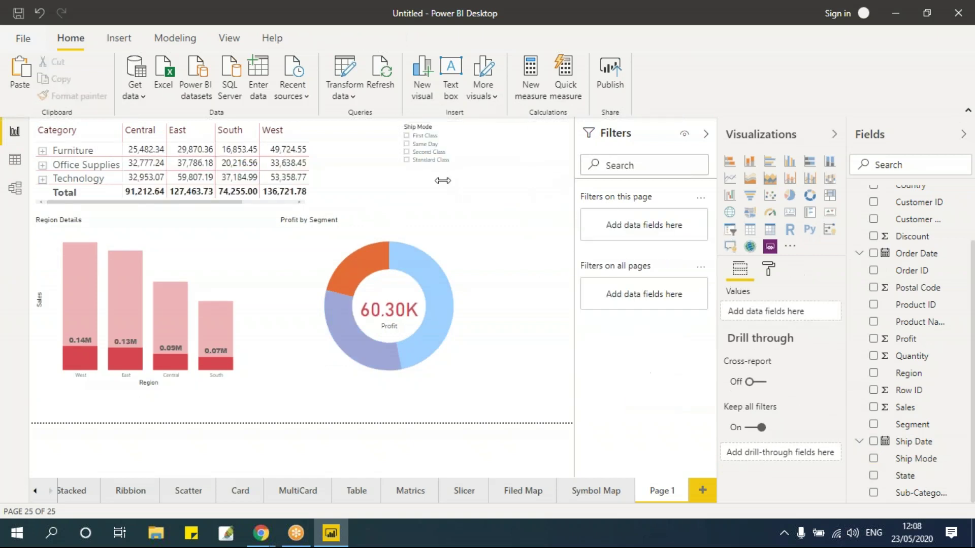
left_click(500, 141)
left_click(412, 138)
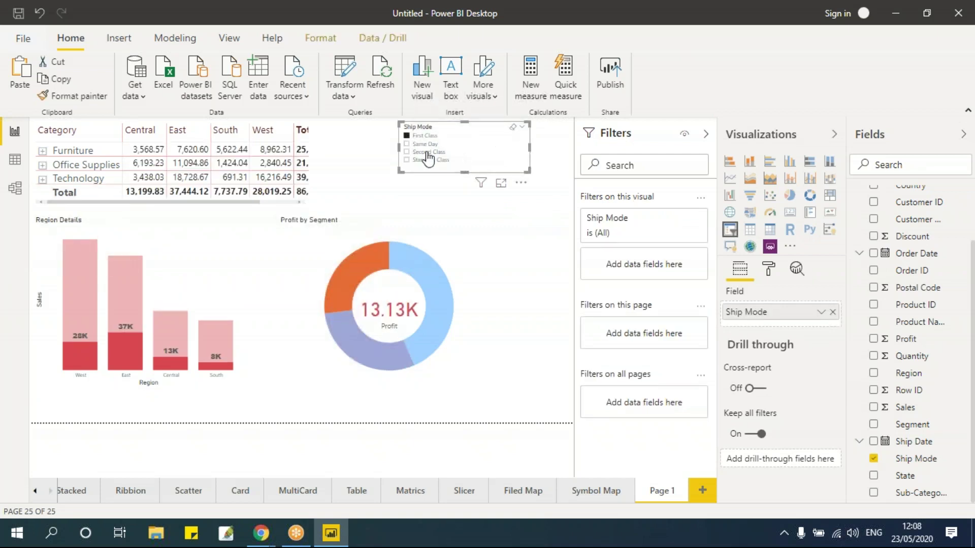
Step: Examine the Ship Mode slicer's general formatting options, including outline, orientation, position and size
left_click(768, 270)
scroll(803, 439, "down", 1)
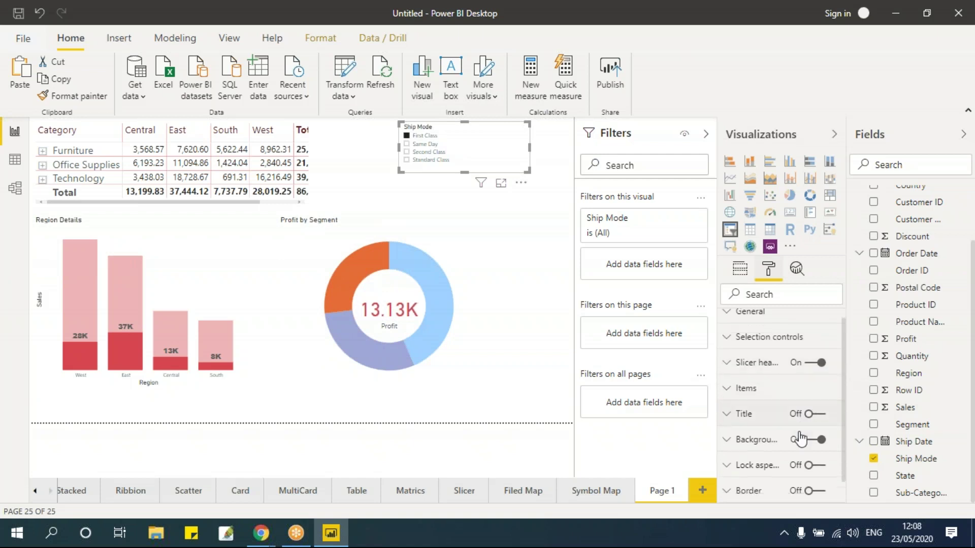
scroll(789, 466, "up", 1)
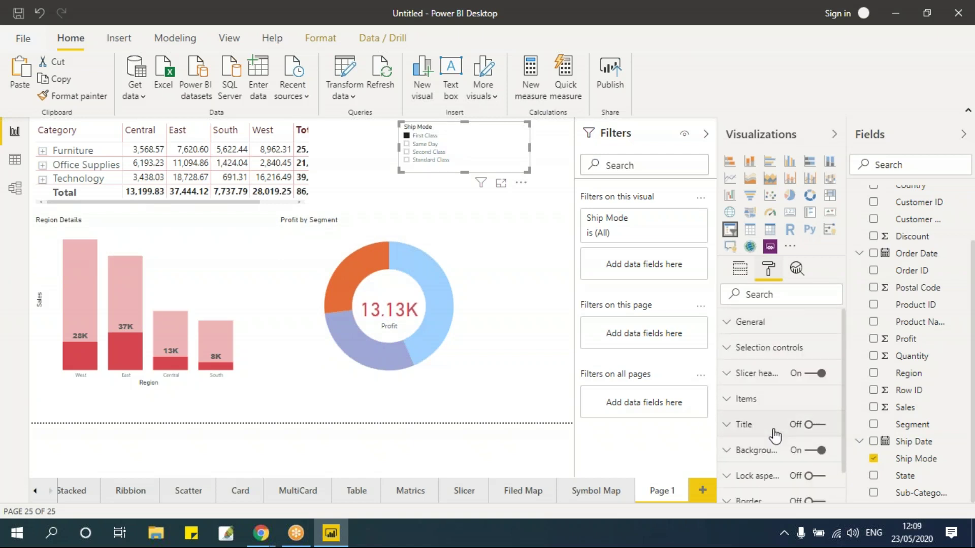
left_click(763, 327)
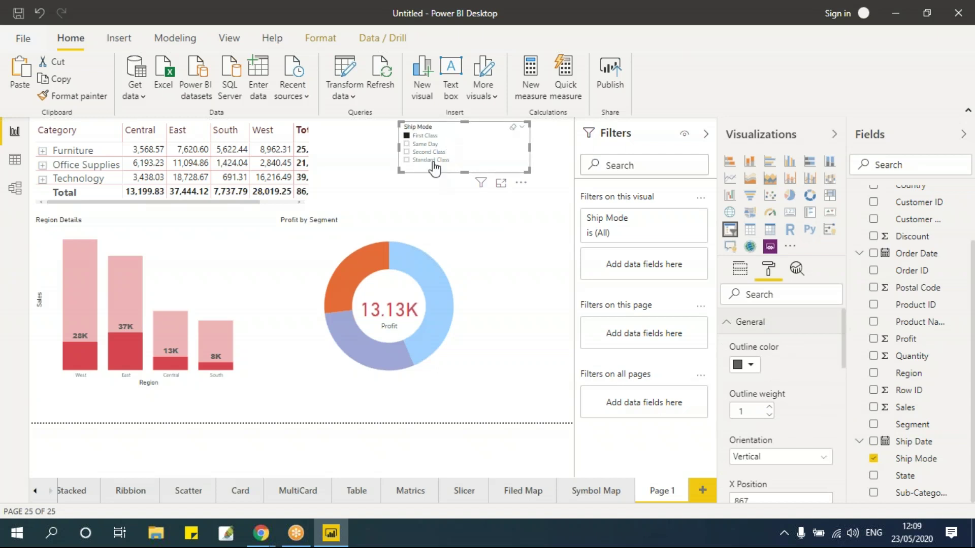
left_click_drag(450, 128, 449, 124)
scroll(825, 398, "down", 5)
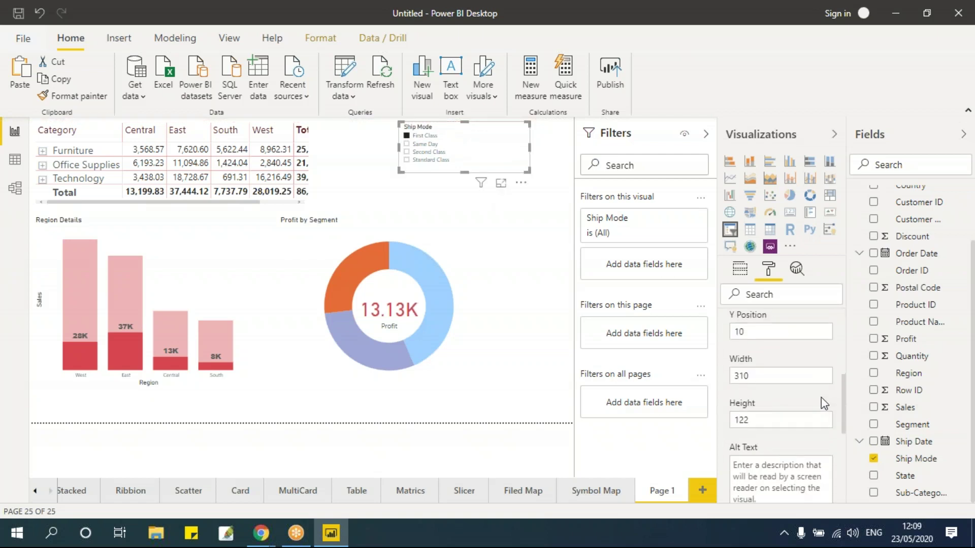
scroll(771, 408, "up", 2)
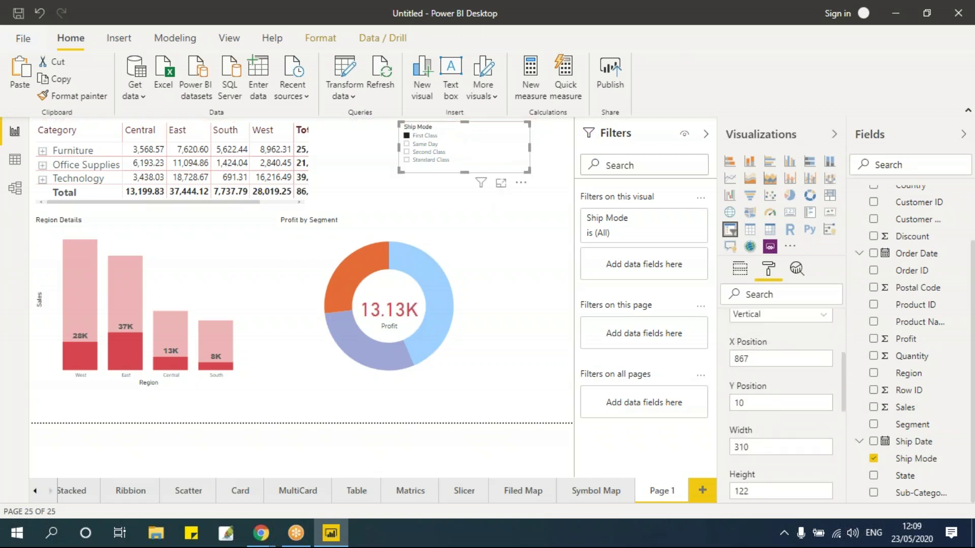
scroll(781, 401, "down", 2)
scroll(782, 402, "up", 4)
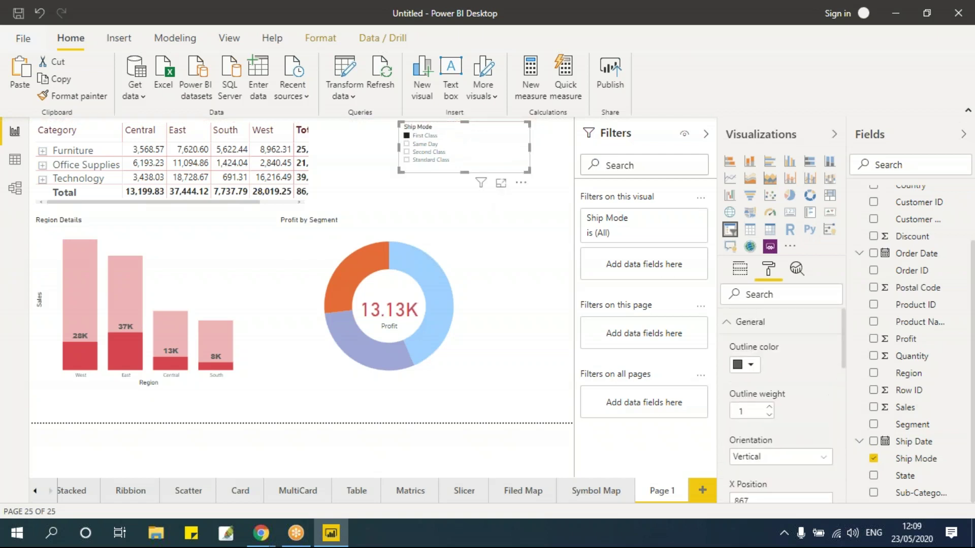
Step: Set the Ship Mode slicer's outline color to a light theme color from the white column
left_click(752, 366)
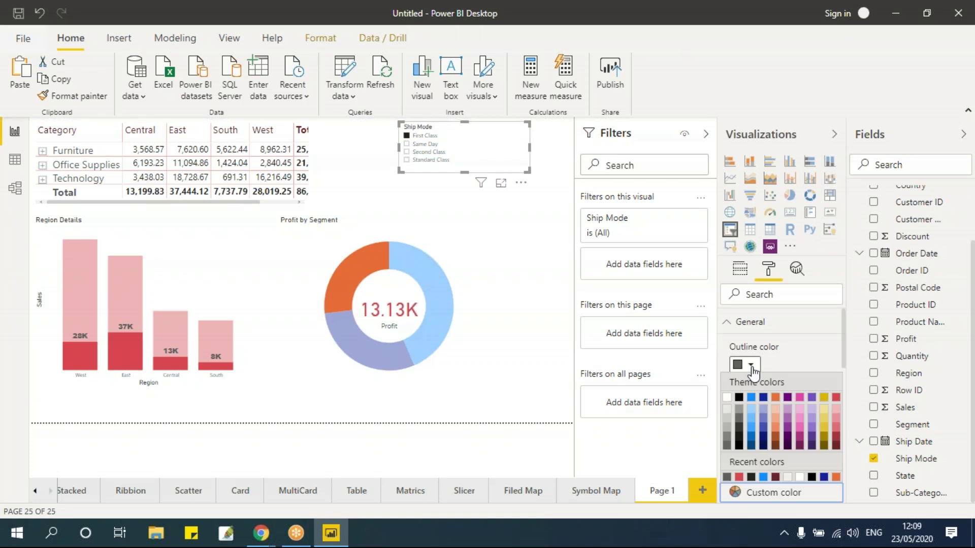
left_click(730, 405)
left_click(442, 191)
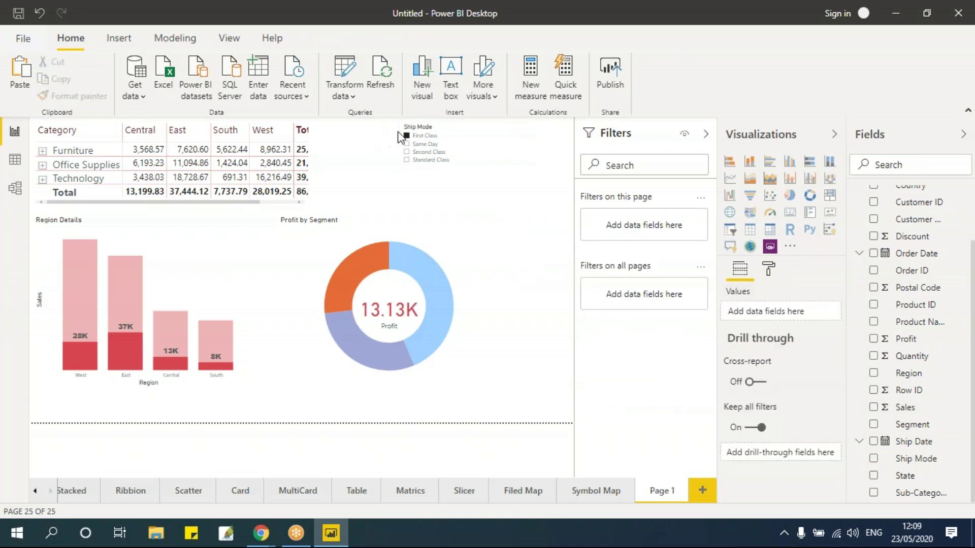
Step: Filter the page to Same Day with the Ship Mode slicer and examine the slicer's selection control options
left_click(477, 145)
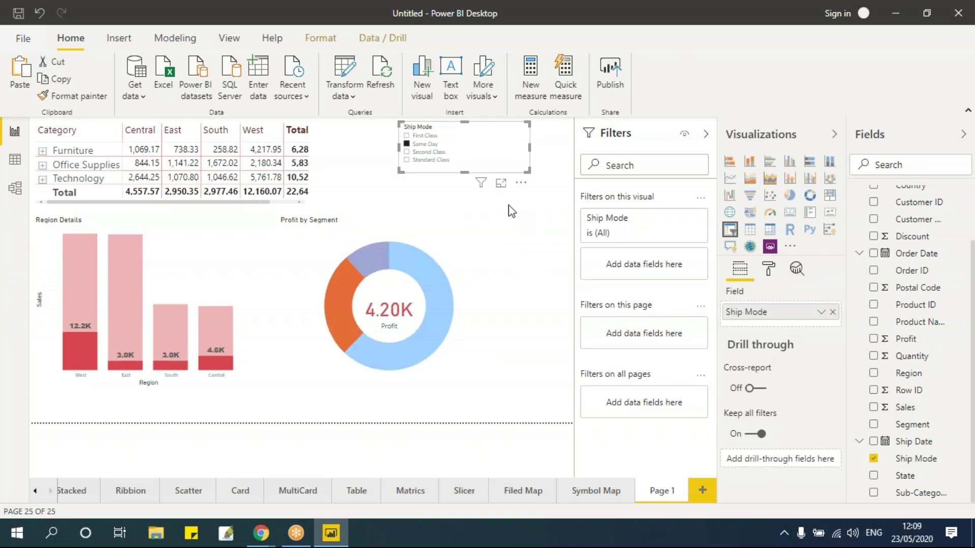
left_click(768, 270)
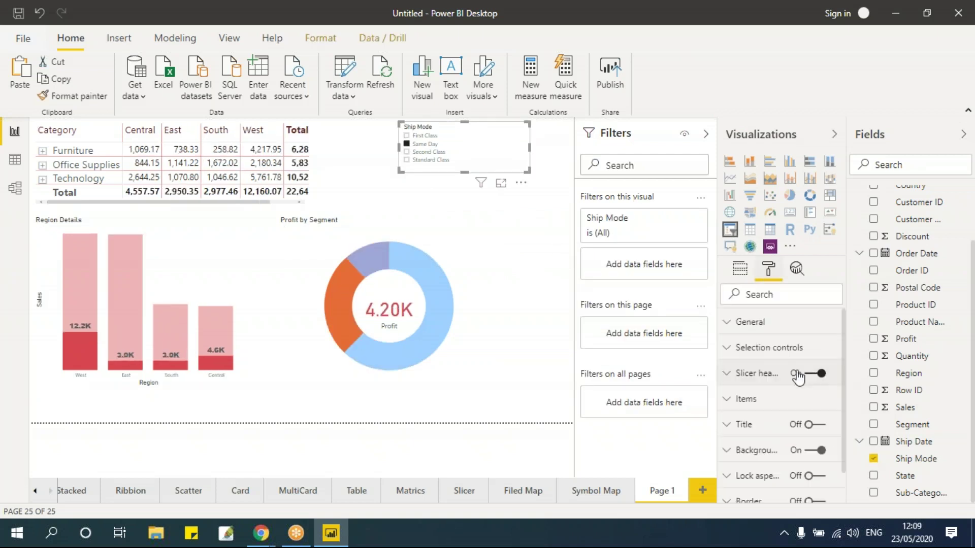
left_click(784, 348)
scroll(772, 371, "down", 1)
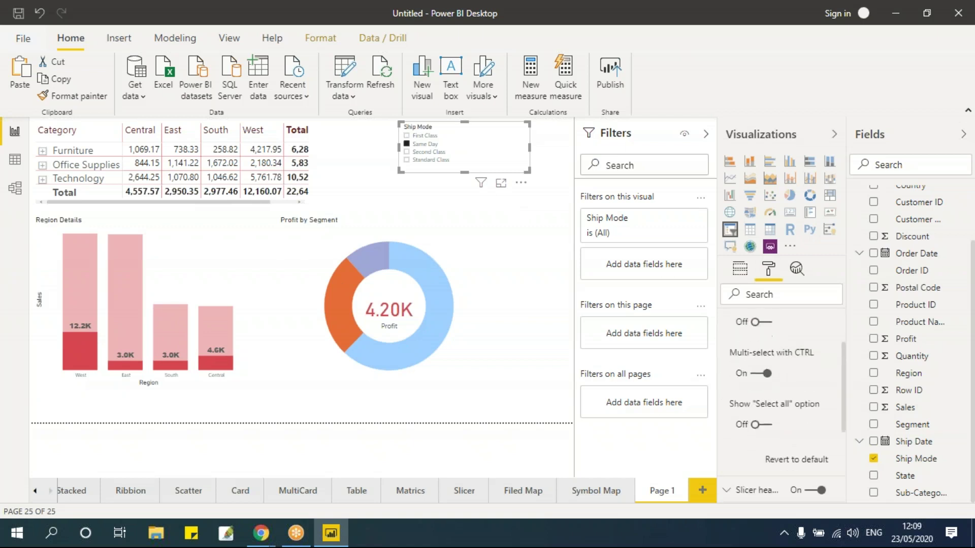
scroll(765, 384, "up", 1)
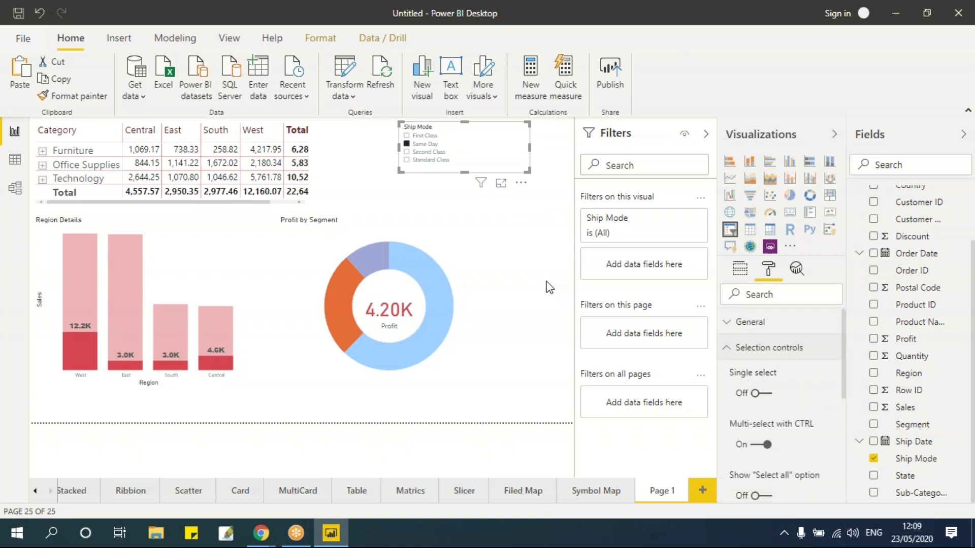
Step: Try single select on the Ship Mode slicer by filtering to Standard Class, and switch single select back off
left_click(407, 145)
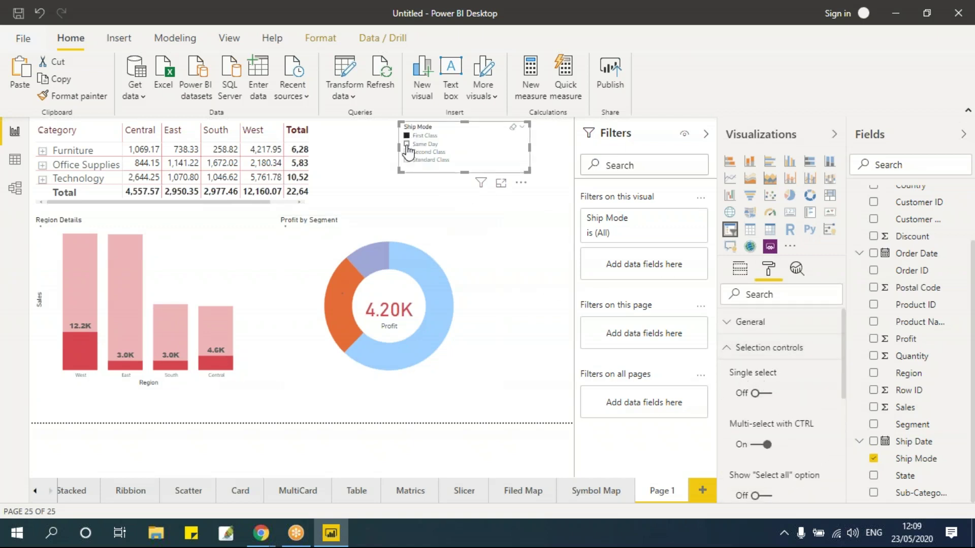
left_click(406, 145)
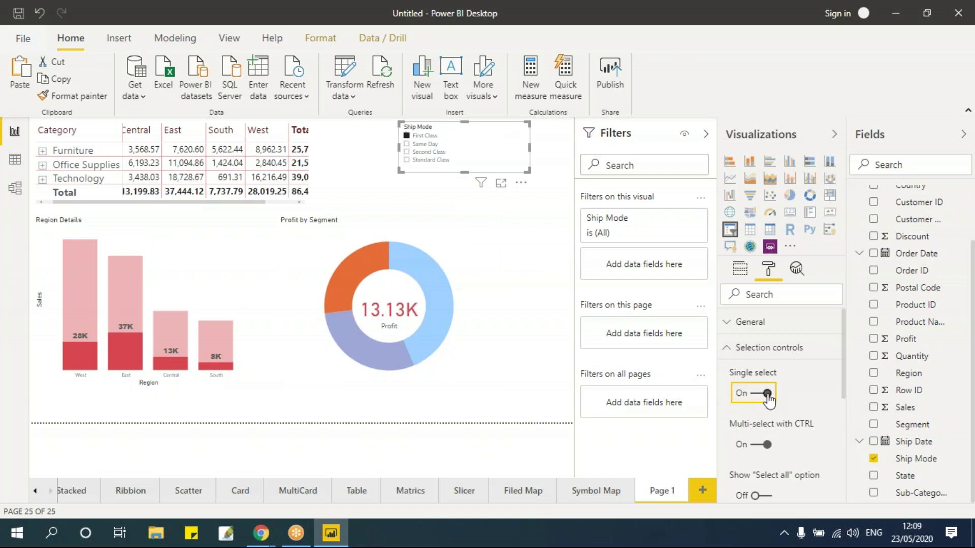
left_click(767, 395)
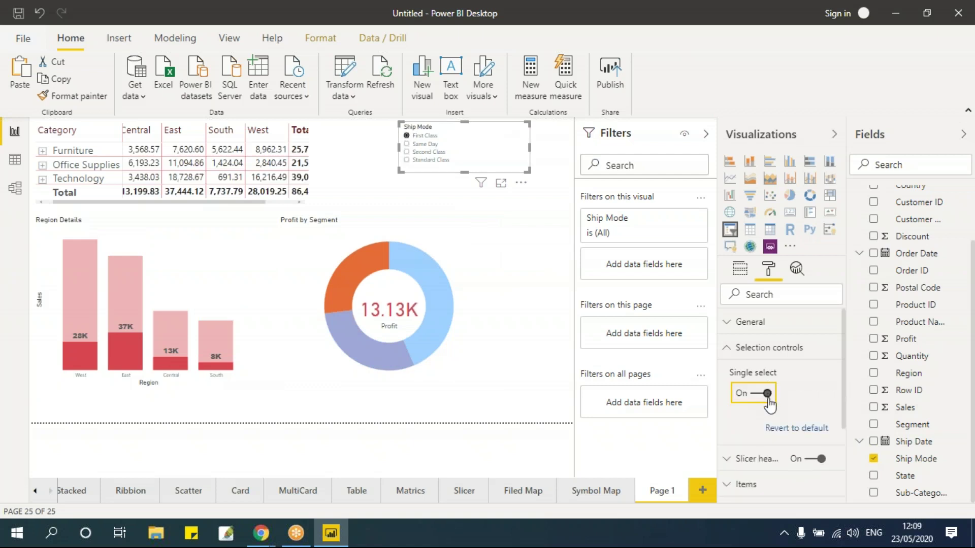
left_click(407, 160)
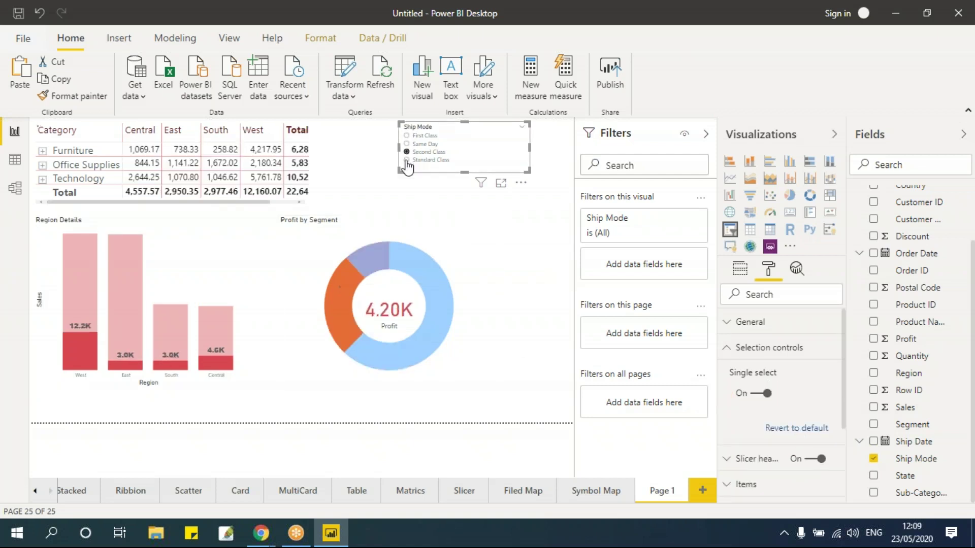
left_click(761, 393)
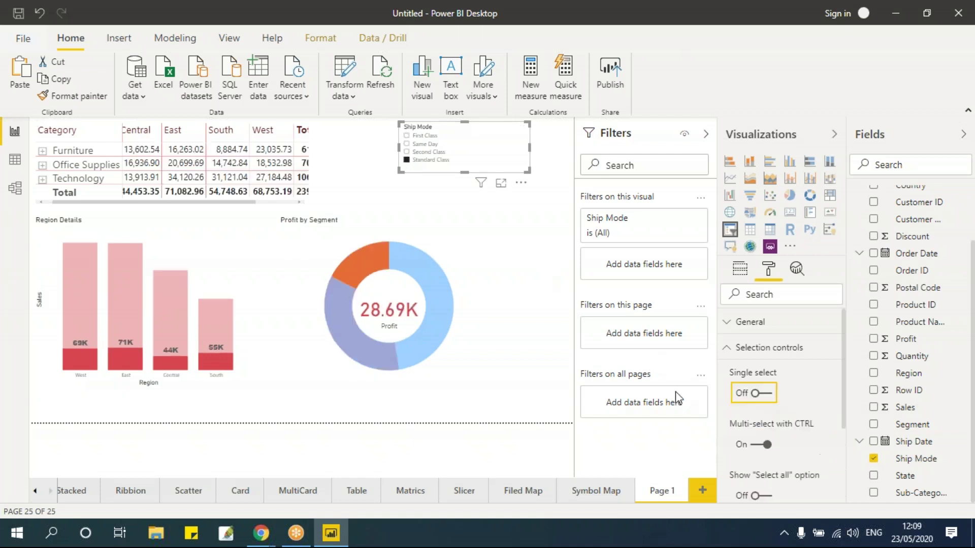
Step: Turn off multi-select with CTRL for the Ship Mode slicer and check all four ship modes
left_click(411, 140)
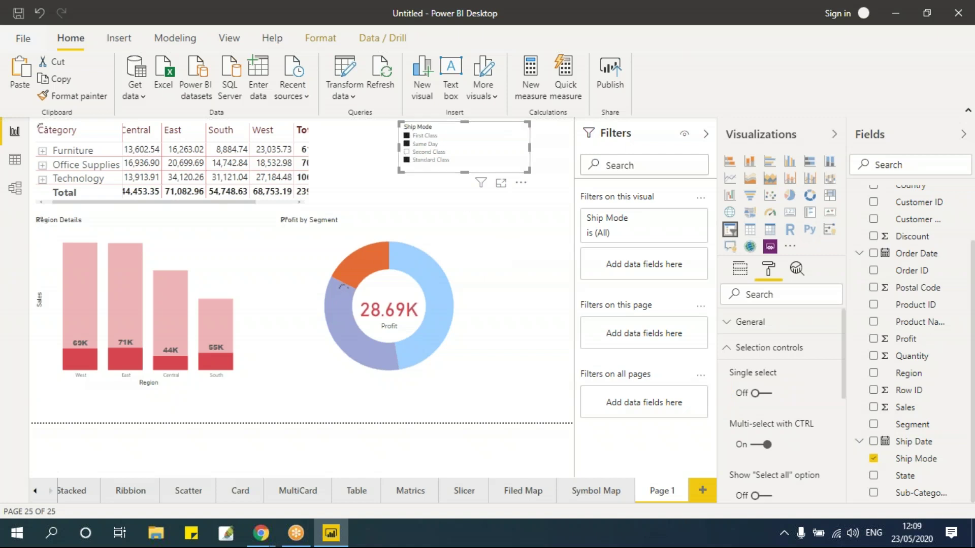
scroll(802, 417, "down", 1)
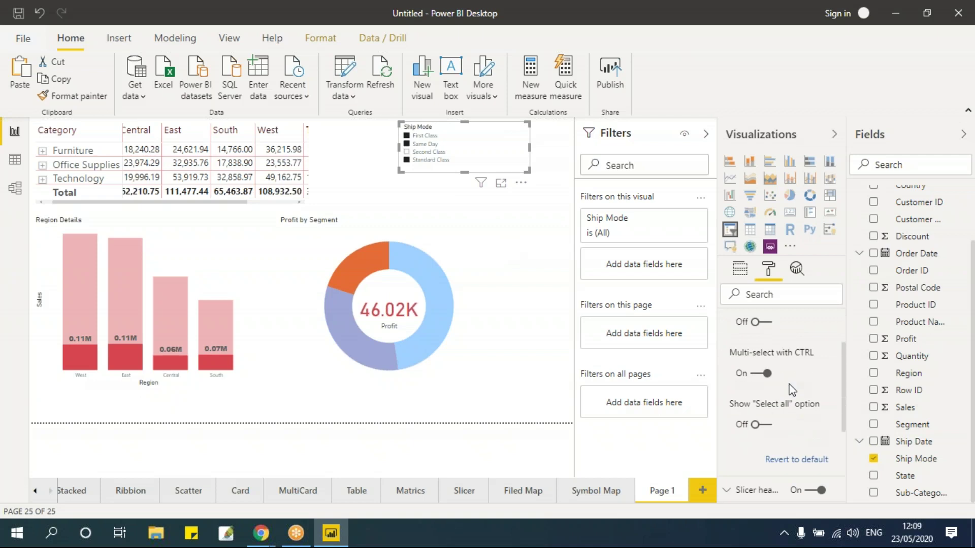
left_click(760, 374)
left_click(406, 144)
left_click(407, 160)
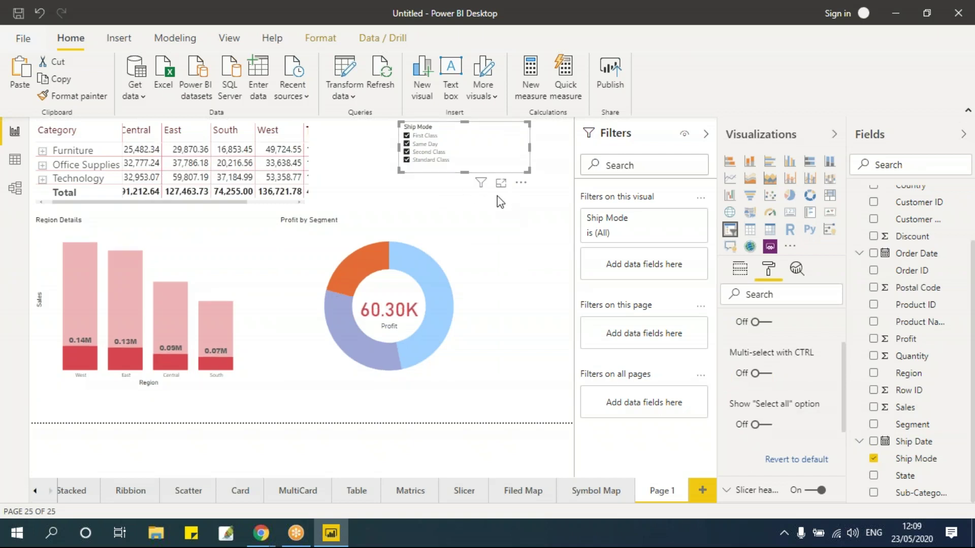
Step: Move the Ship Mode slicer slightly down and show its "Select all" option, selecting every ship mode with it
left_click_drag(476, 135, 479, 152)
left_click_drag(486, 196, 487, 198)
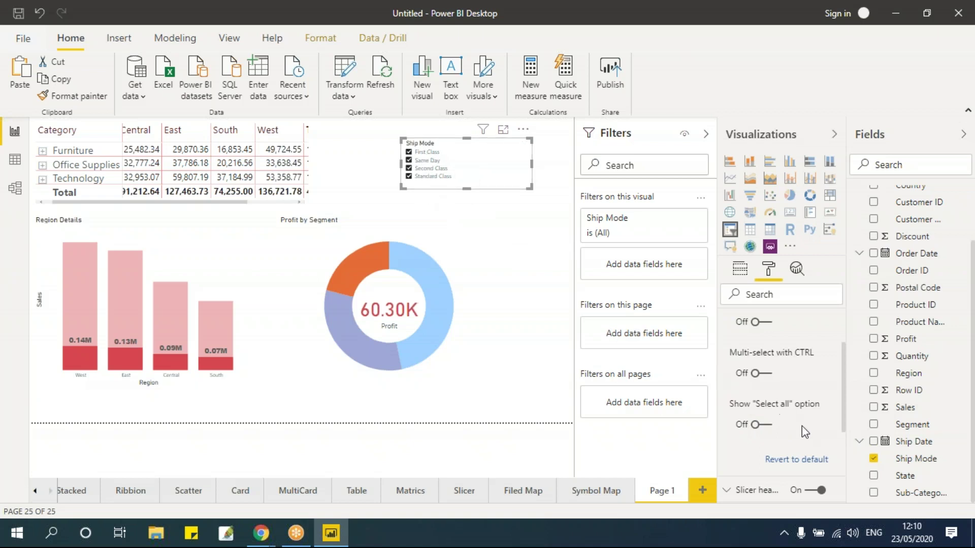
left_click(768, 427)
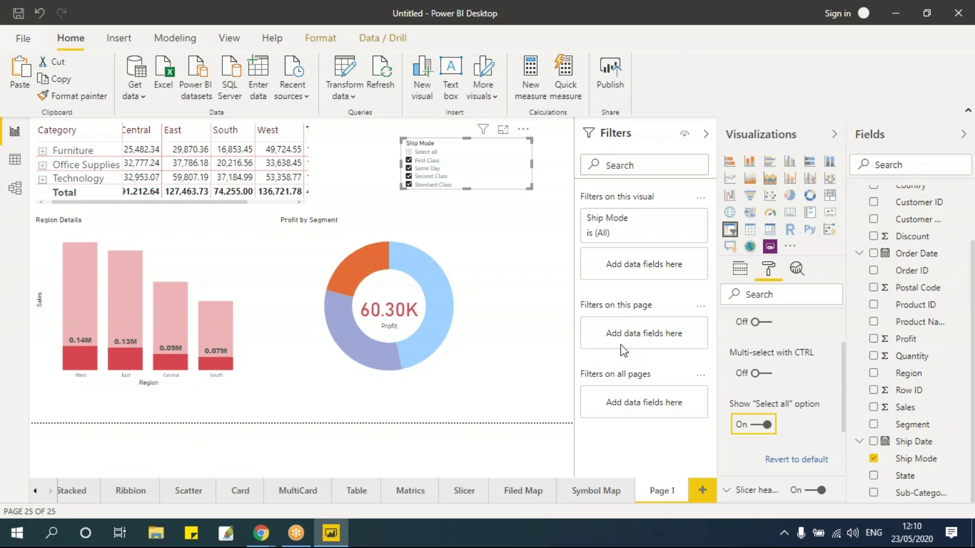
left_click(410, 154)
left_click(410, 153)
left_click(432, 186)
Step: Examine the Ship Mode slicer's header and items formatting options, including font color, background, outline, text size and font family
scroll(788, 432, "down", 5)
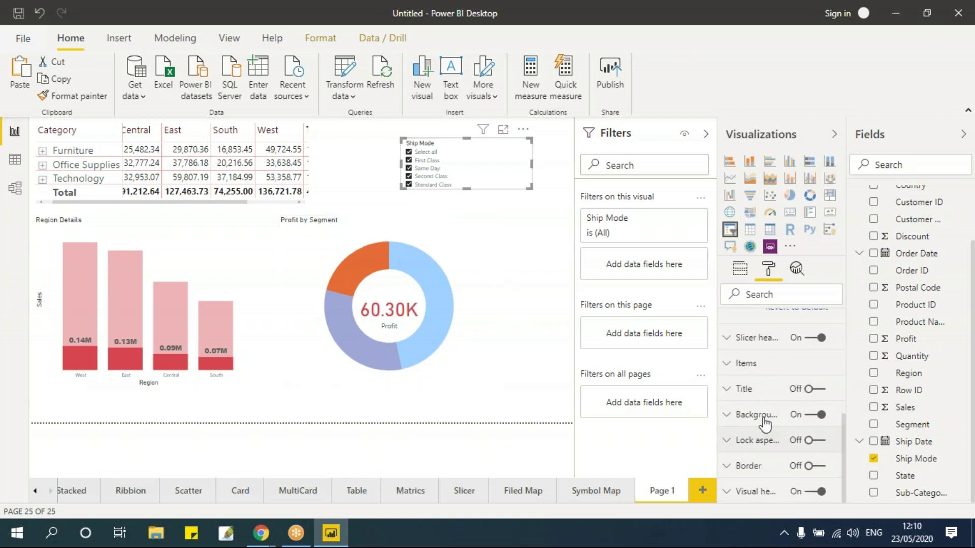
left_click(762, 343)
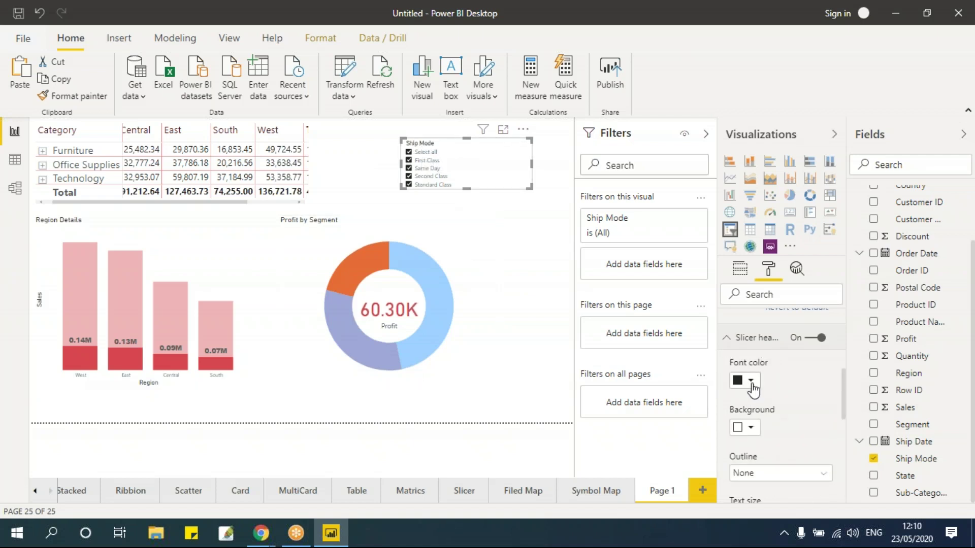
scroll(787, 419, "down", 3)
scroll(773, 380, "down", 4)
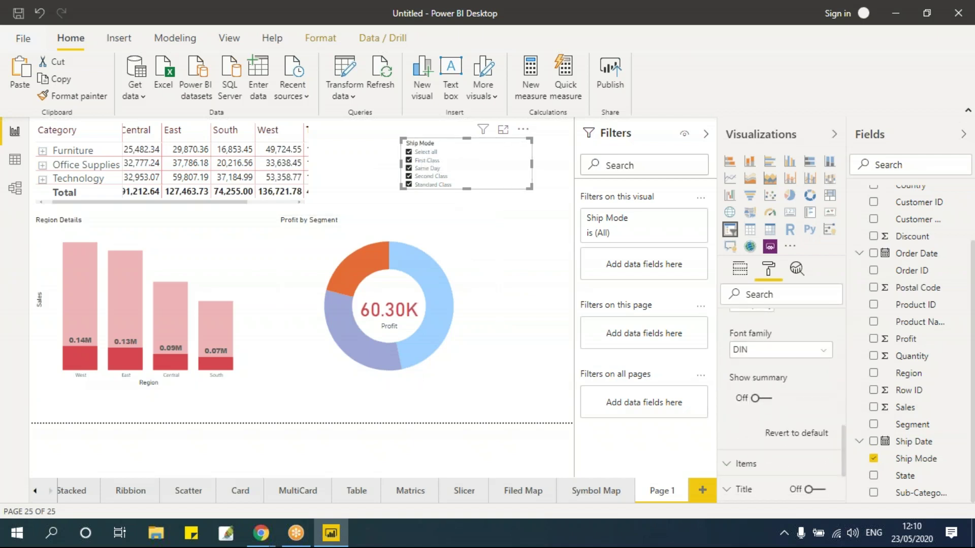
left_click(769, 373)
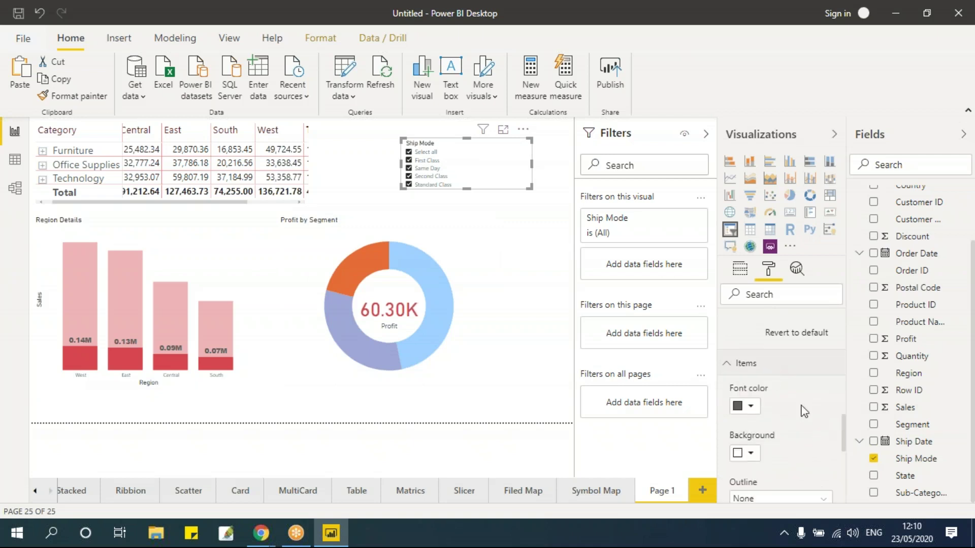
scroll(805, 406, "down", 3)
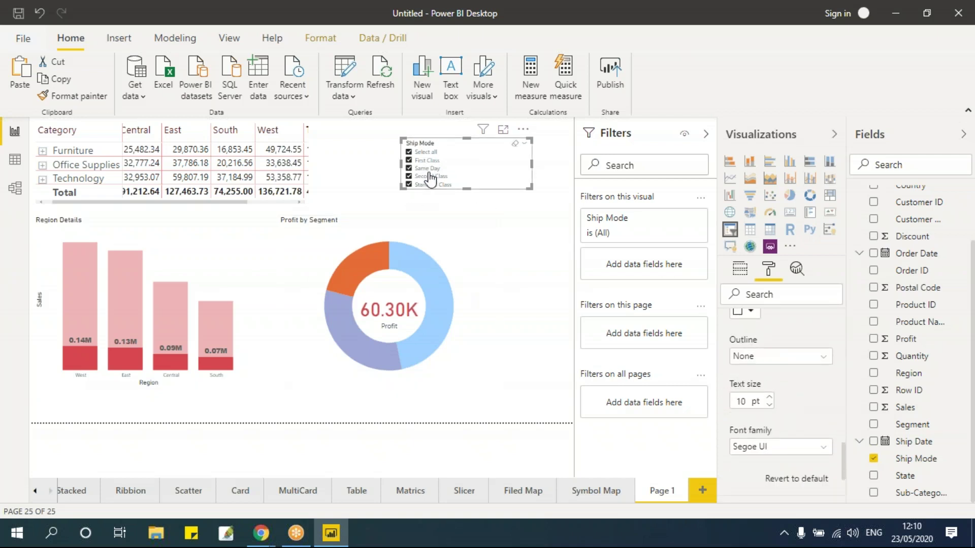
scroll(781, 418, "down", 1)
scroll(782, 406, "down", 1)
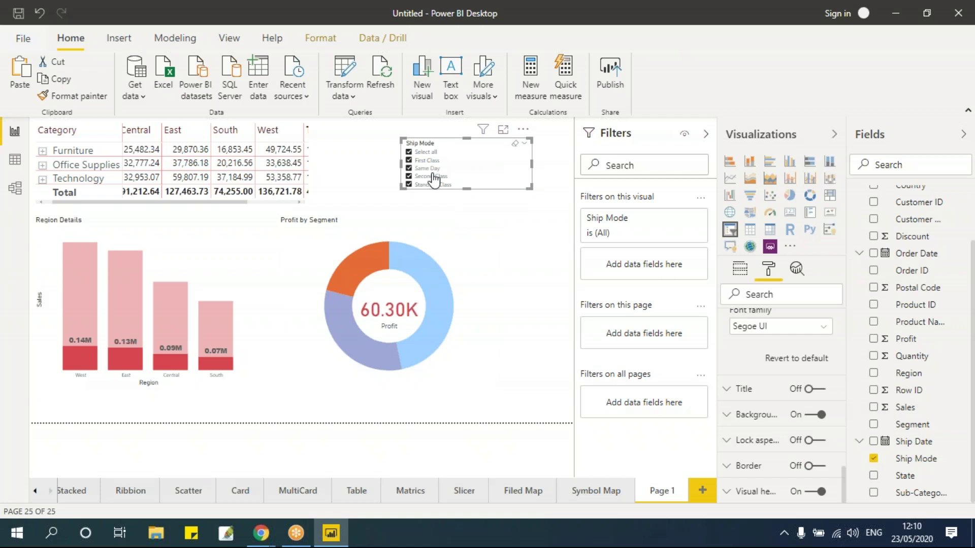
Step: Set the text size of the Ship Mode slicer's items to 15 pt and enlarge the slicer so all options fit
scroll(790, 419, "up", 3)
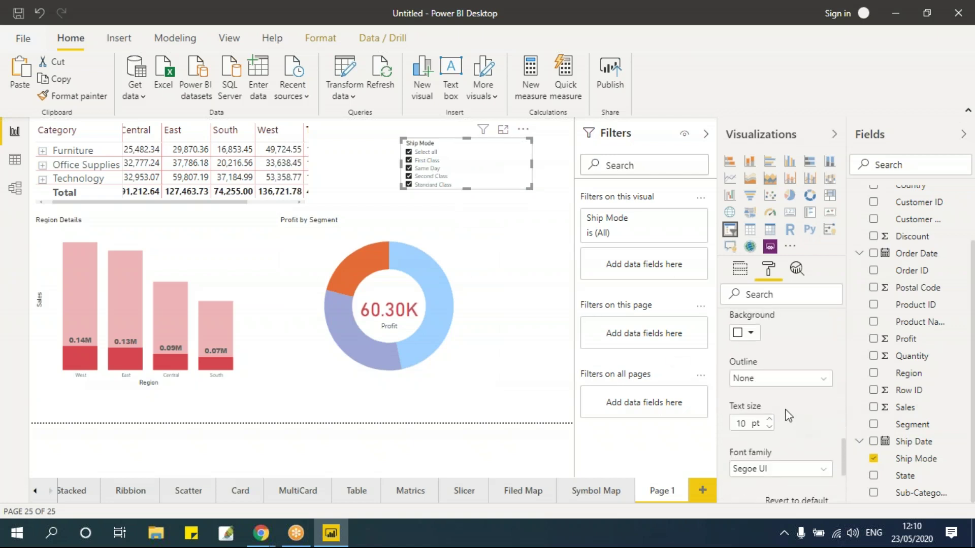
scroll(784, 403, "up", 2)
scroll(774, 392, "down", 3)
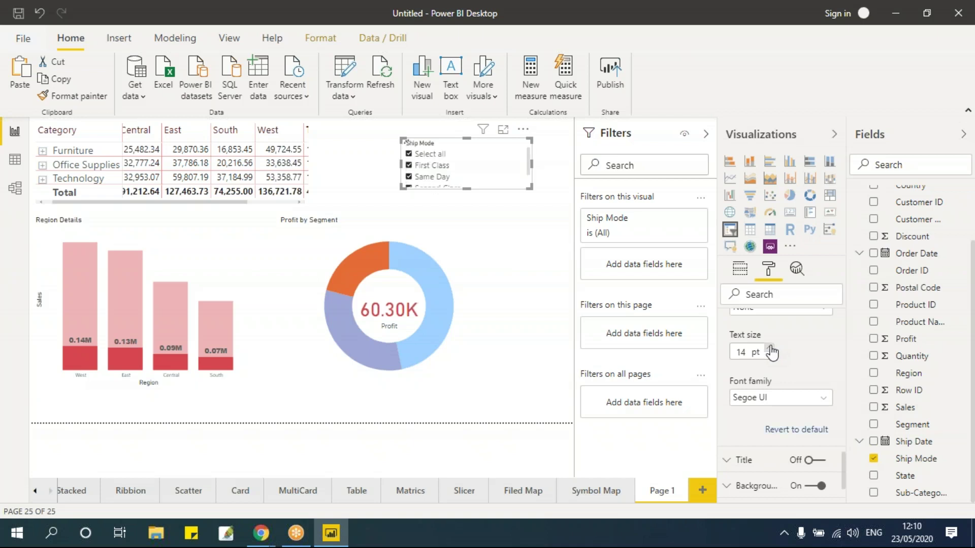
left_click_drag(530, 187, 545, 215)
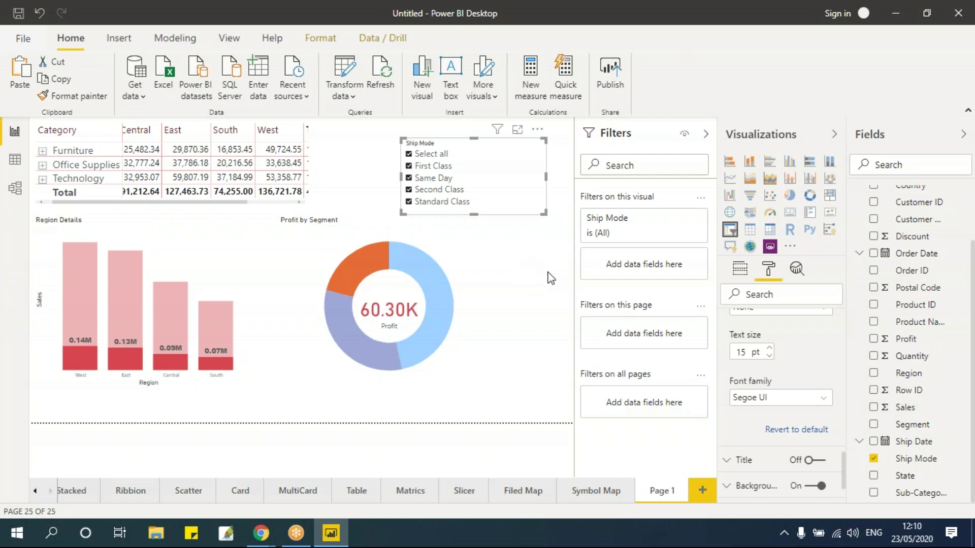
key("Escape")
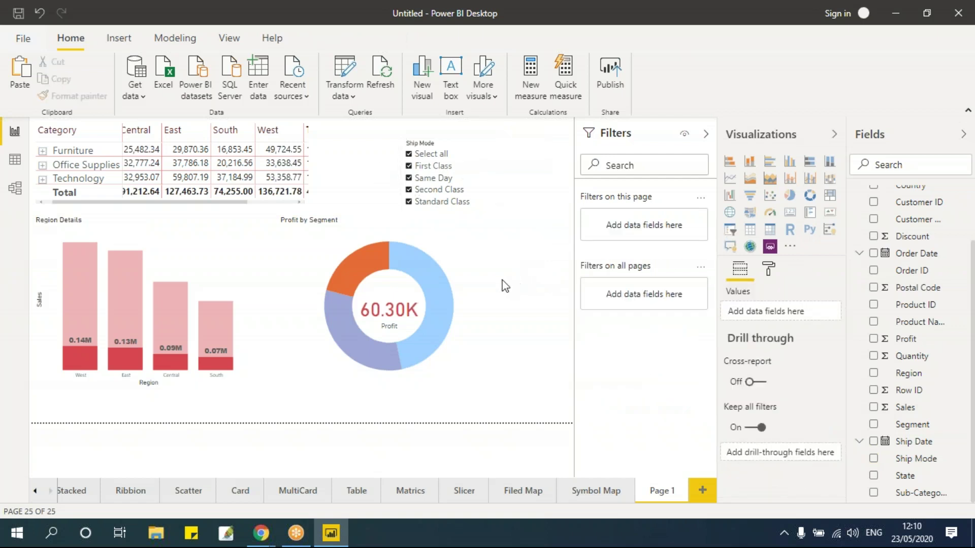
Step: Clear the matrix cell selection that cross-highlights the column chart, donut and Profit card
left_click(398, 237)
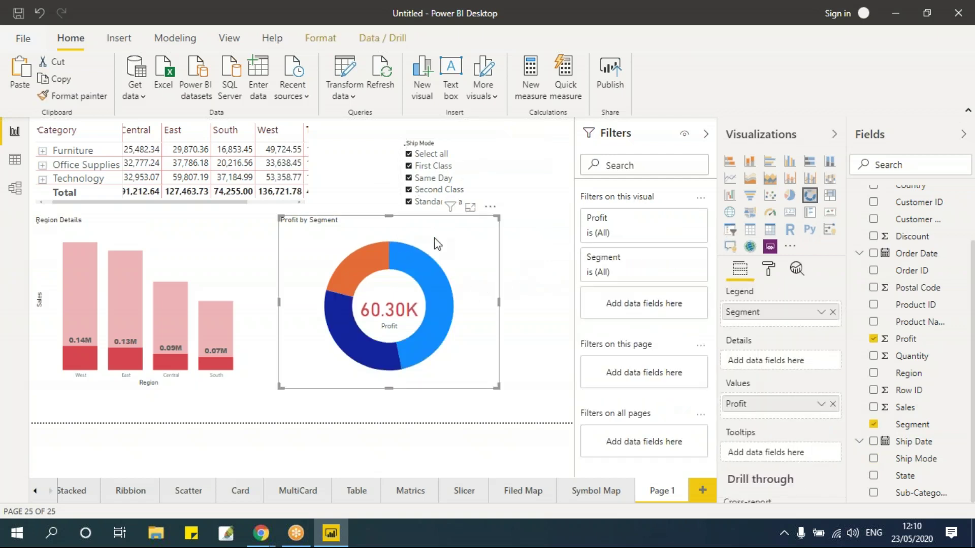
left_click(200, 255)
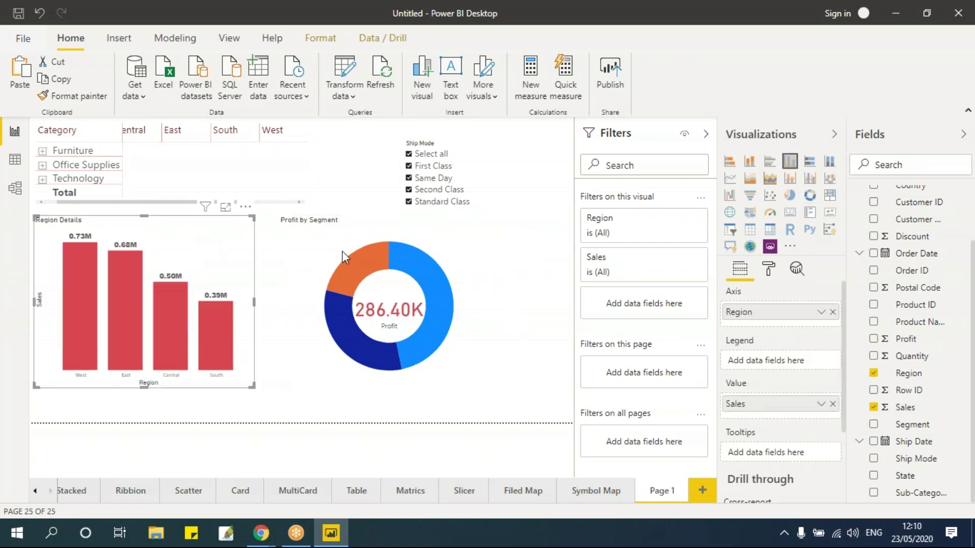
left_click(335, 191)
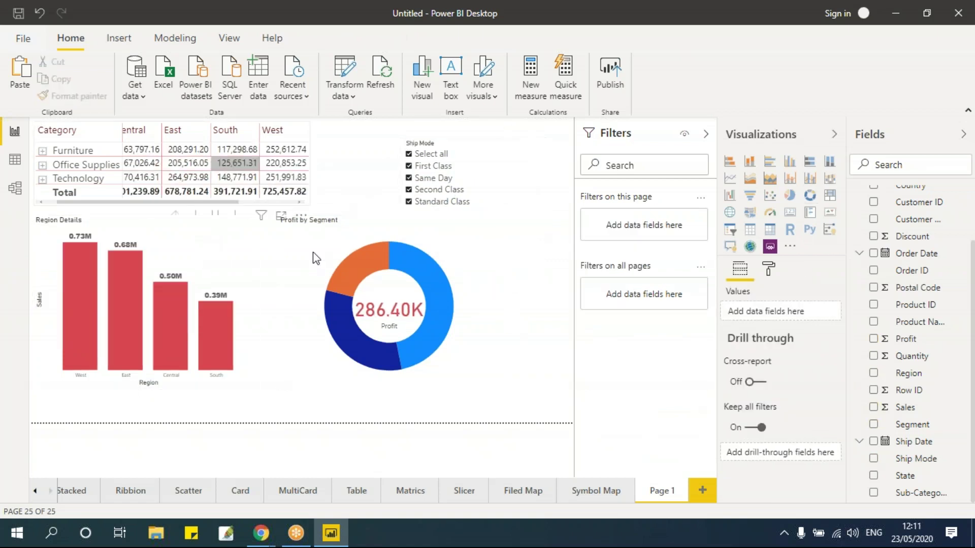
Step: Deselect all ship modes and filter the page to First Class, followed by Same Day alone
left_click(409, 155)
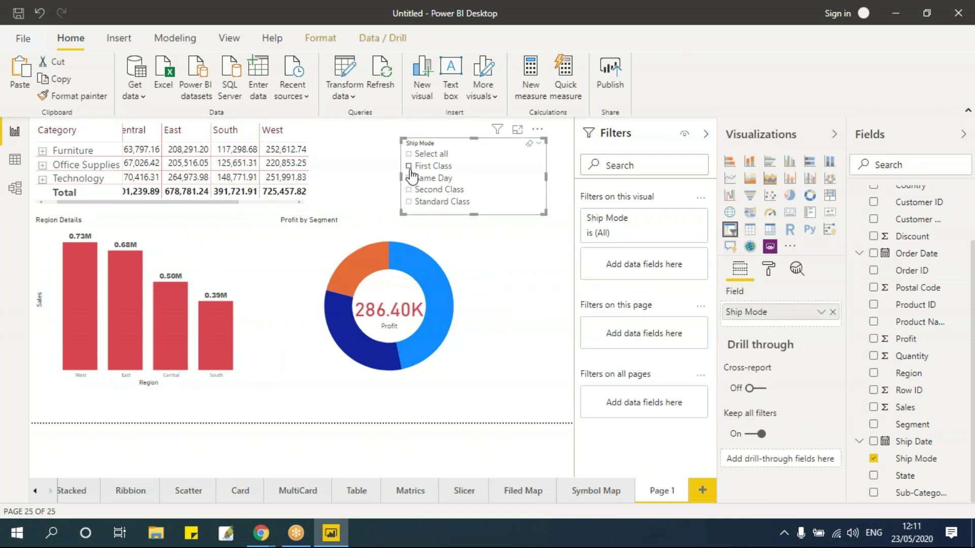
left_click(409, 166)
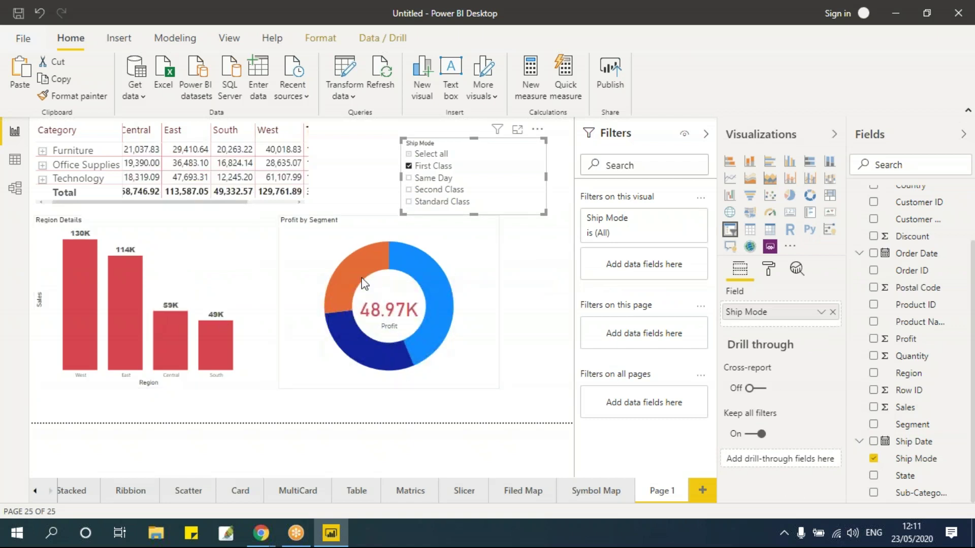
left_click(410, 177)
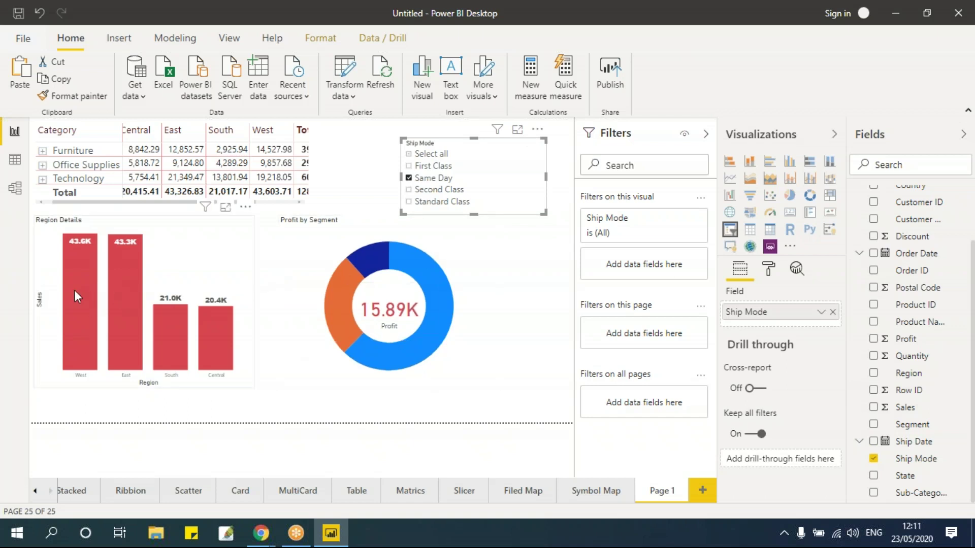
Step: Cross-highlight the charts by Furniture from the matrix, switch the slicer to First Class, and clear the Furniture highlight
left_click(75, 152)
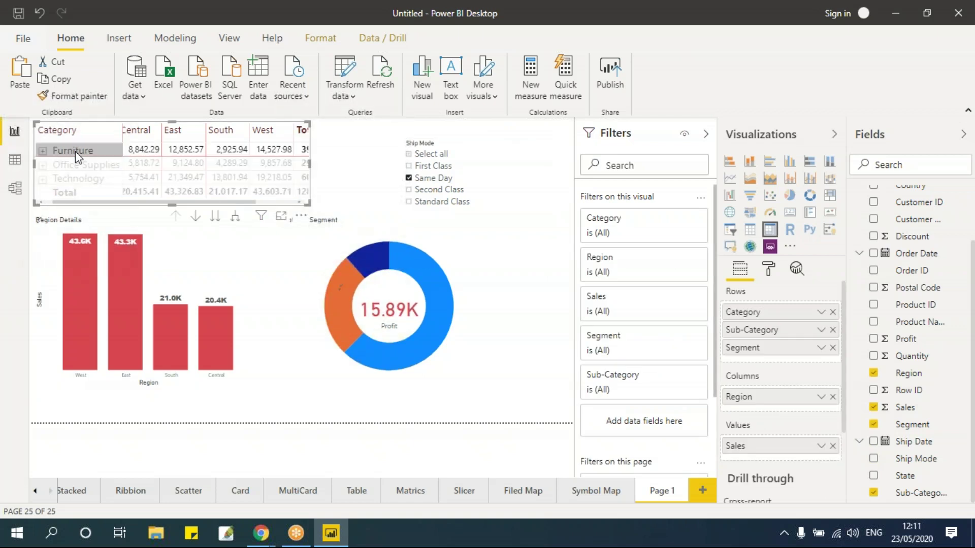
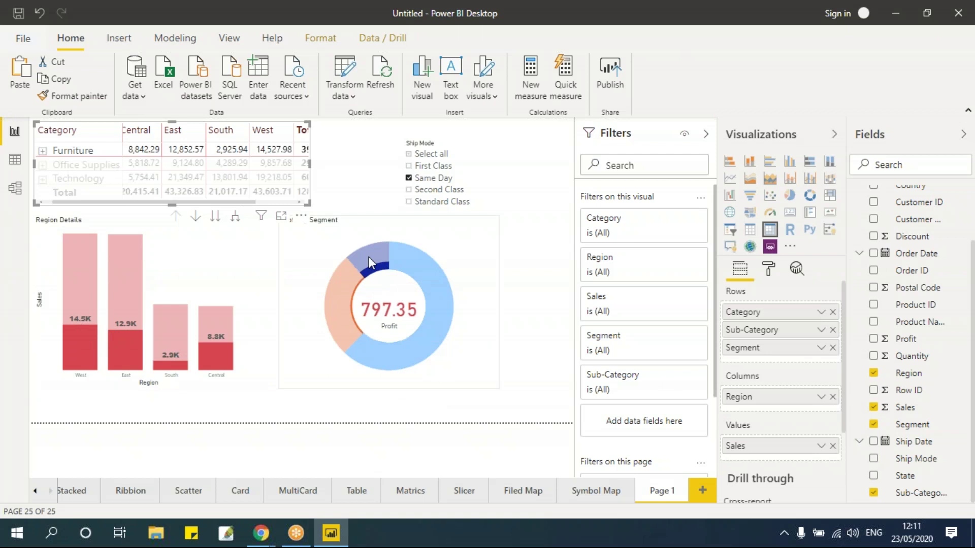
mouse_move(369, 257)
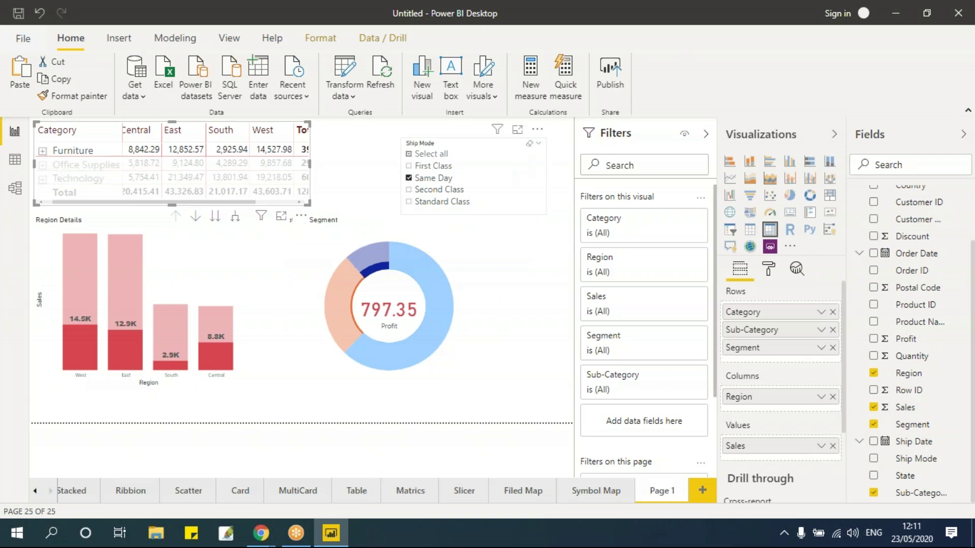
left_click(477, 158)
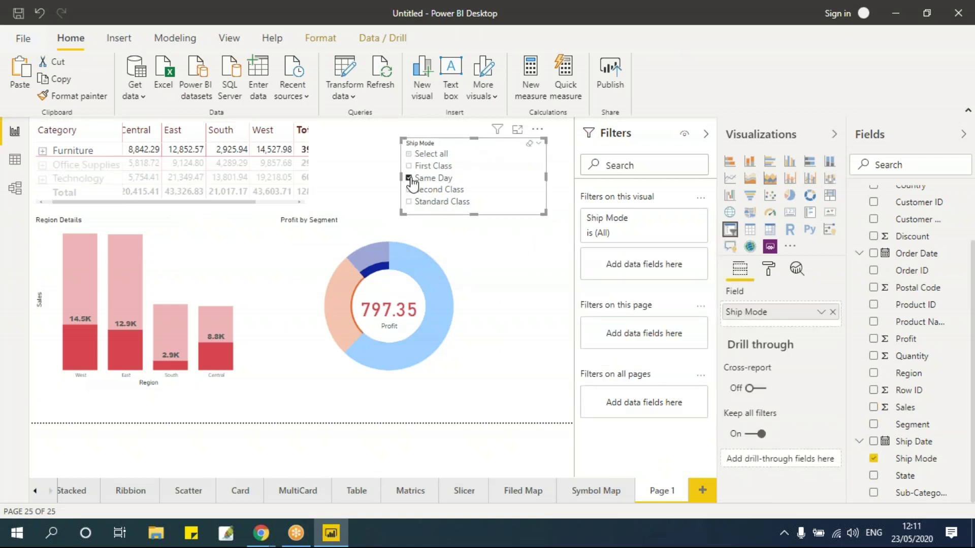
left_click(410, 168)
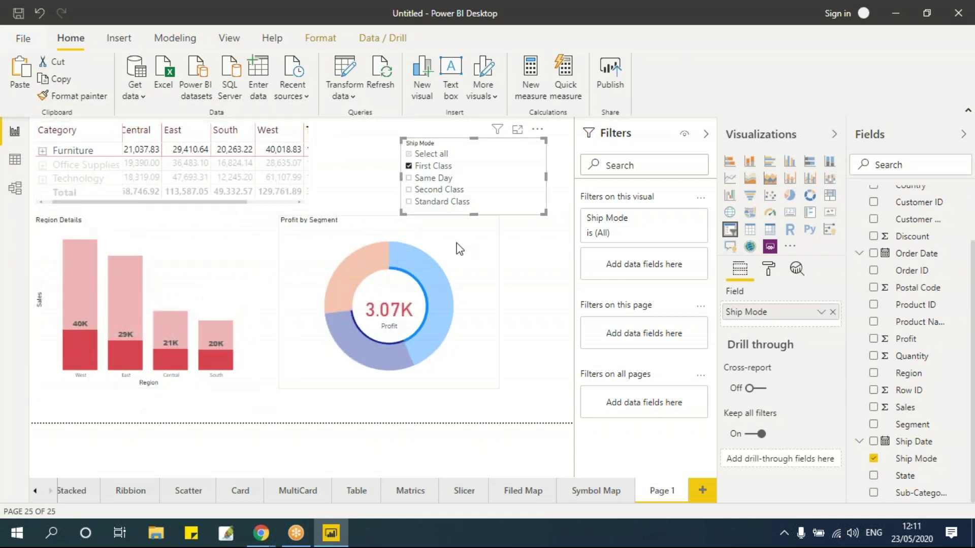
left_click(475, 263)
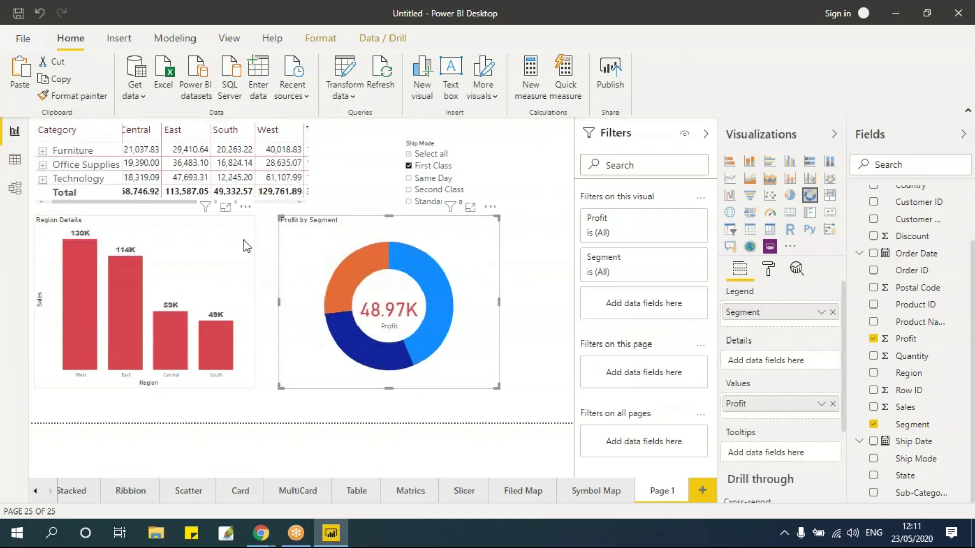
Step: Filter the page to Same Day and change the Ship Mode slicer from a list to a dropdown
left_click(410, 179)
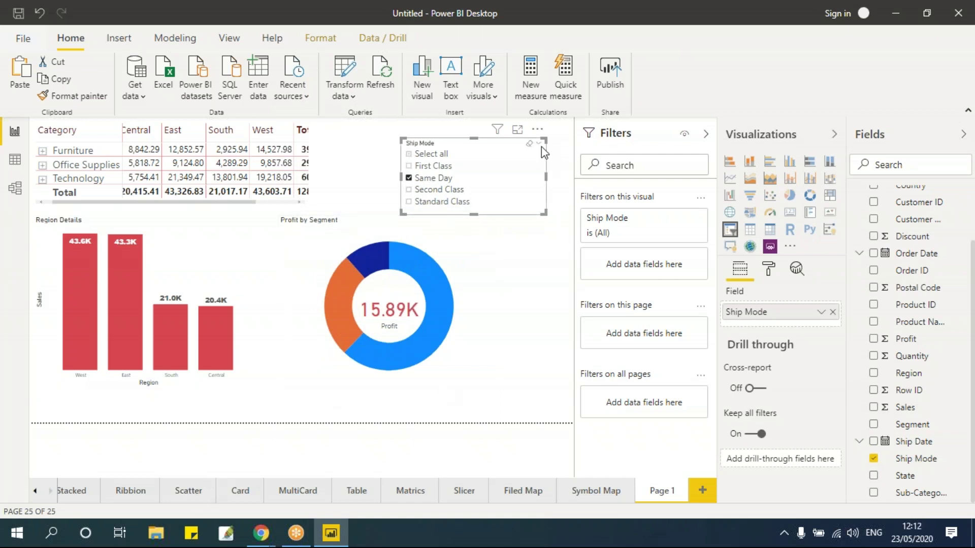
left_click(539, 148)
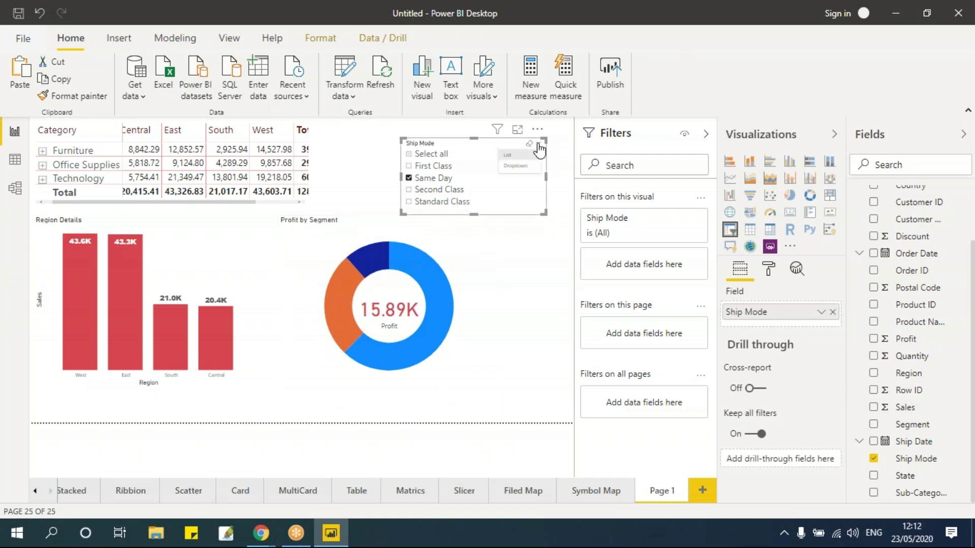
left_click(521, 174)
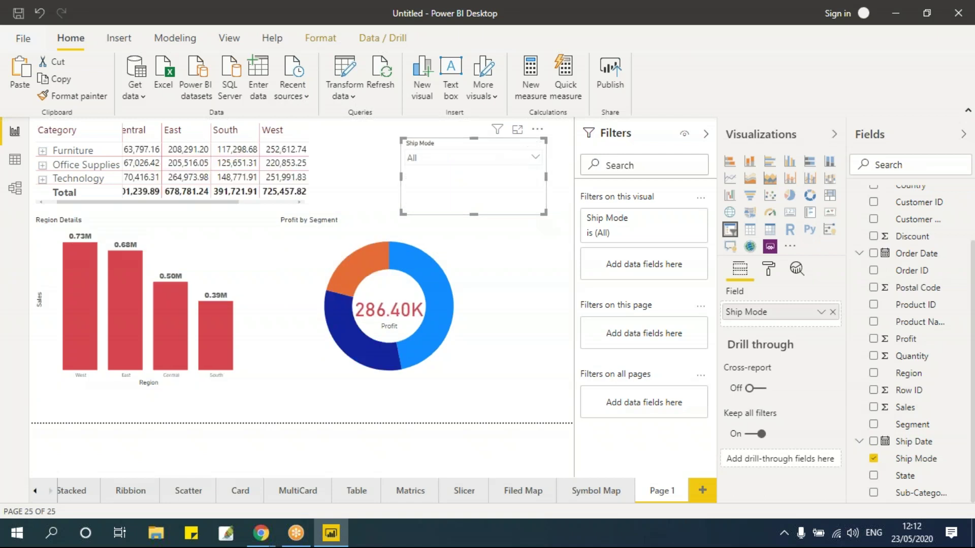
Step: Shrink the Ship Mode slicer to fit its dropdown and filter the page to First Class and Same Day
left_click_drag(544, 215, 553, 178)
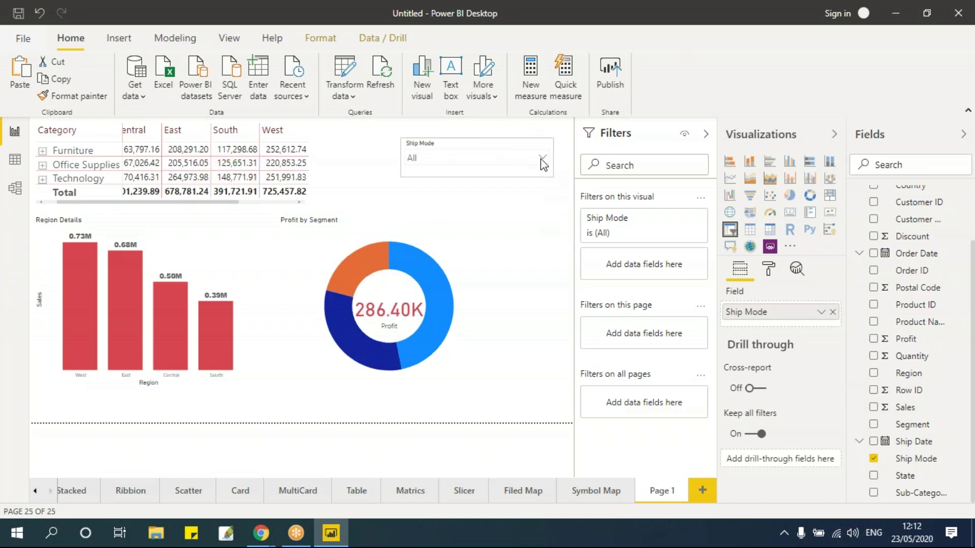
left_click(543, 160)
left_click(414, 187)
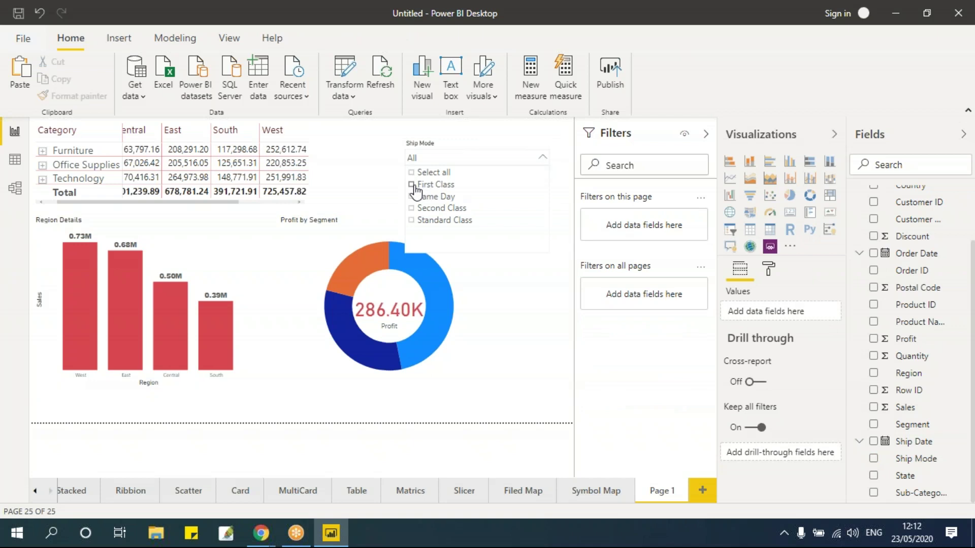
left_click(412, 197)
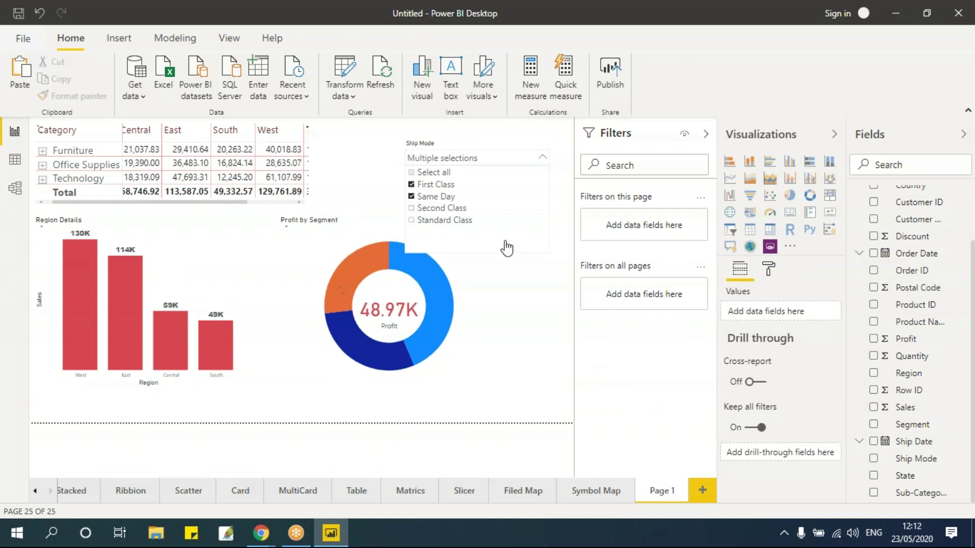
left_click(547, 297)
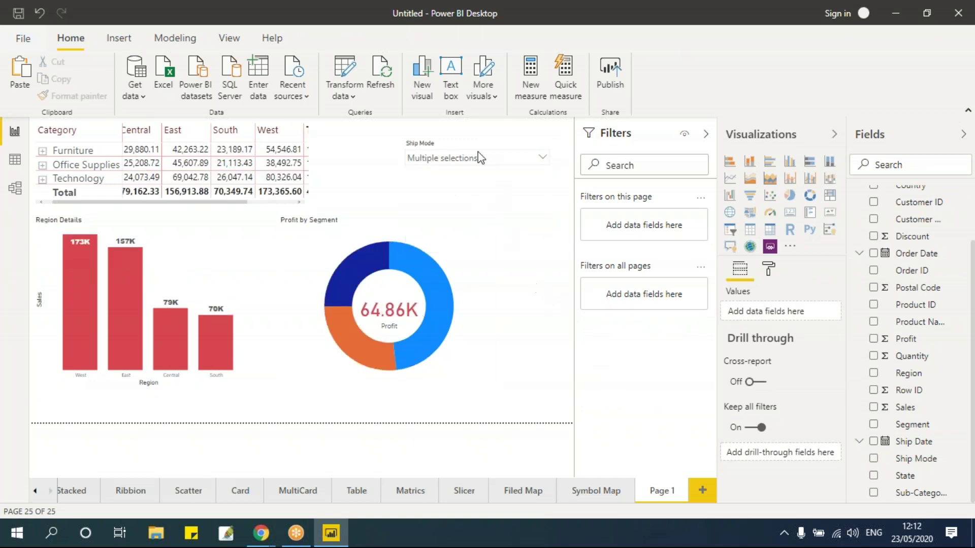
Step: Move the Ship Mode slicer closer to the matrix
left_click(456, 150)
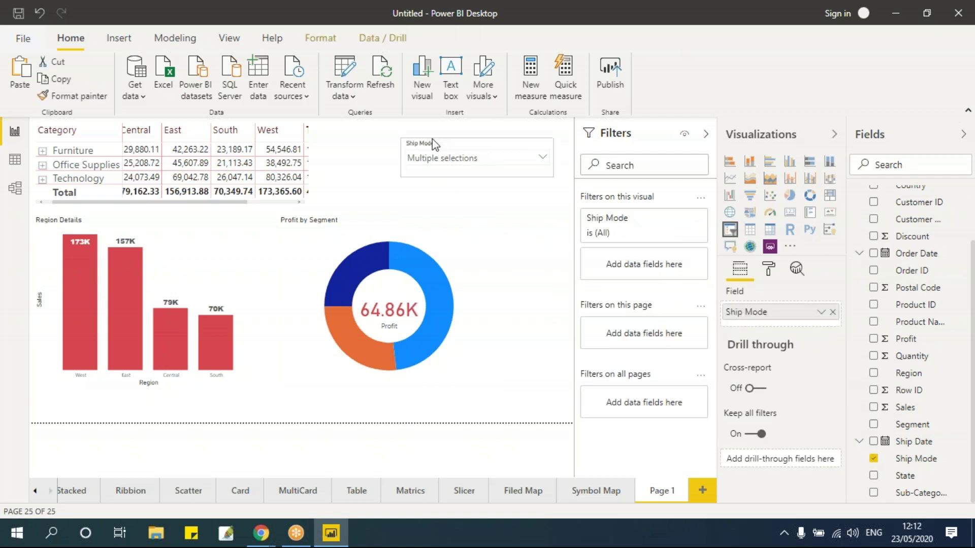
left_click_drag(474, 141, 431, 140)
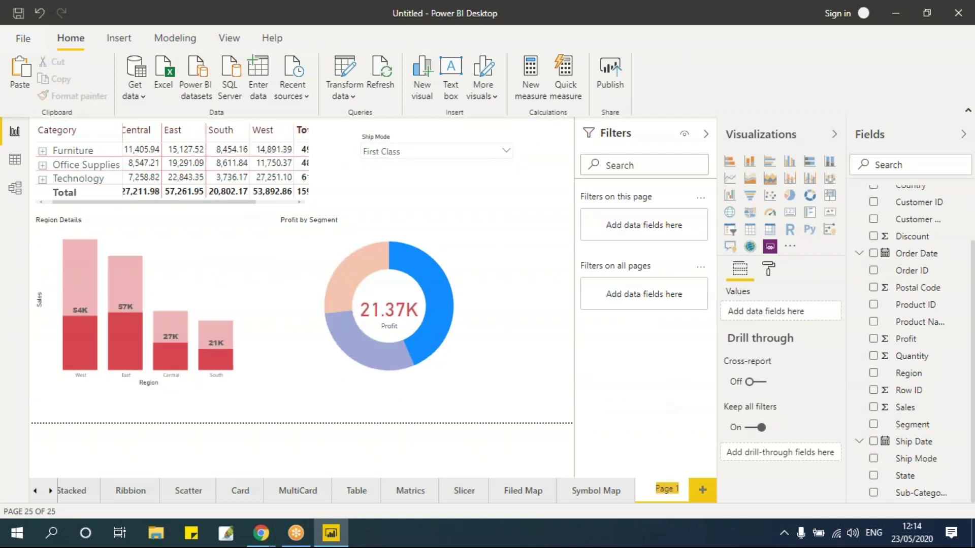
Step: Rename the page as Visualizations and clear the cross-highlighting on the column chart and donut
type("Visu")
key("Return")
left_click(434, 231)
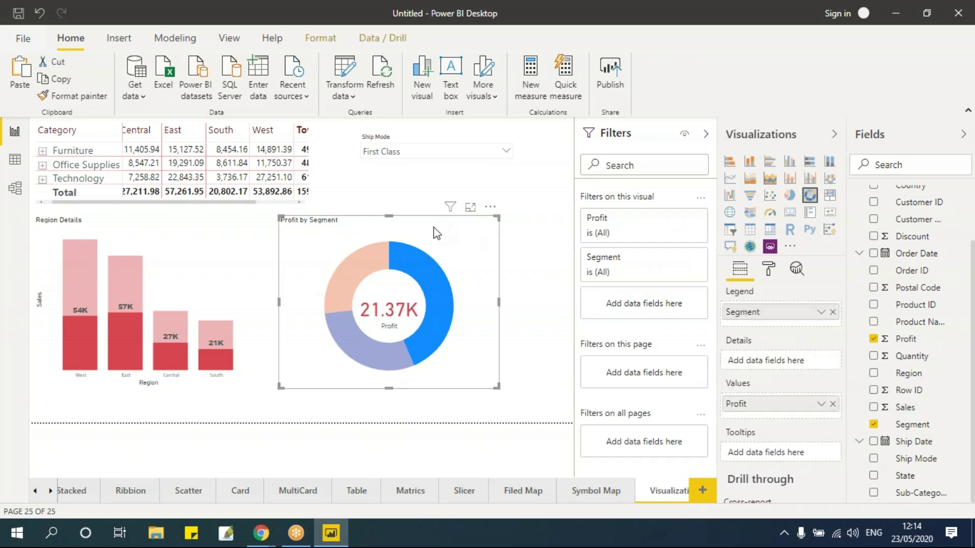
left_click(531, 245)
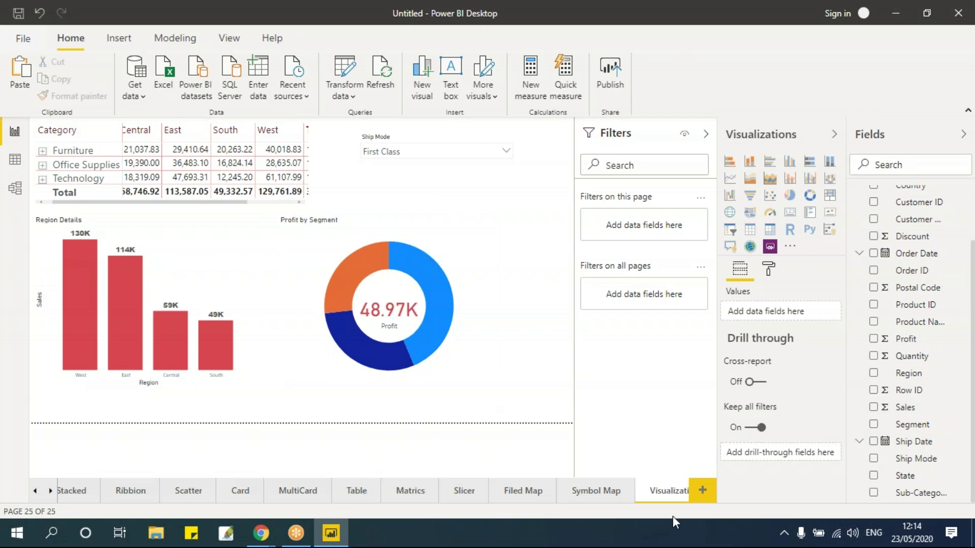
Step: Add a new report page and insert an empty clustered column chart
left_click(701, 489)
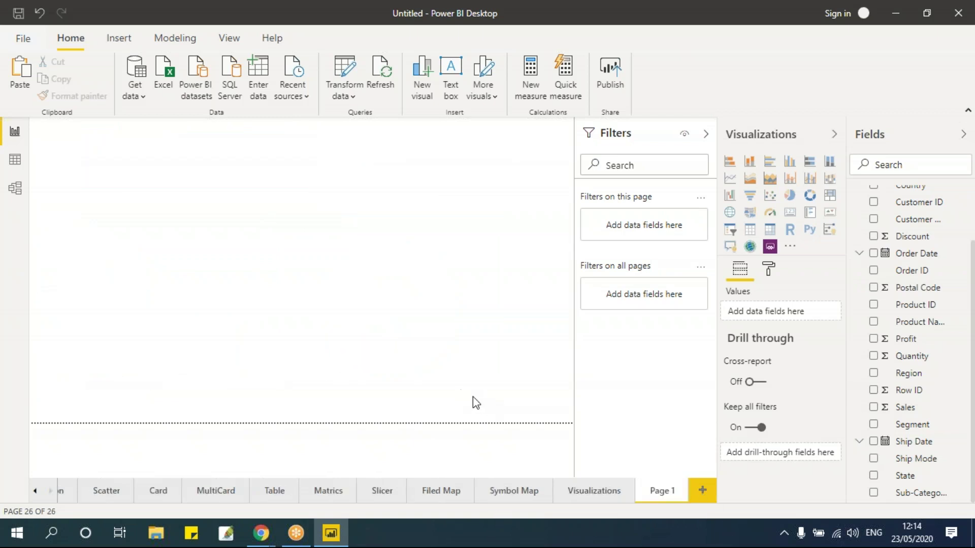
left_click(790, 162)
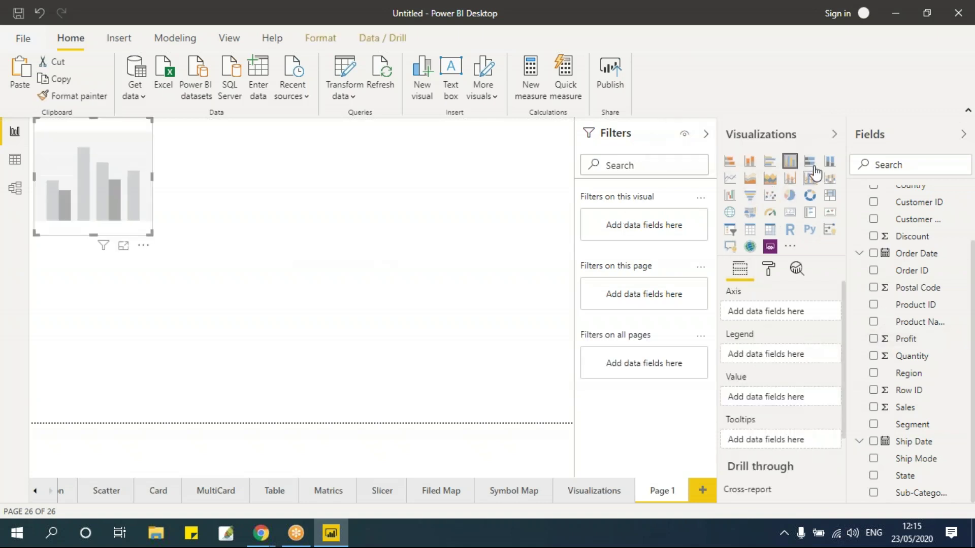
left_click(730, 177)
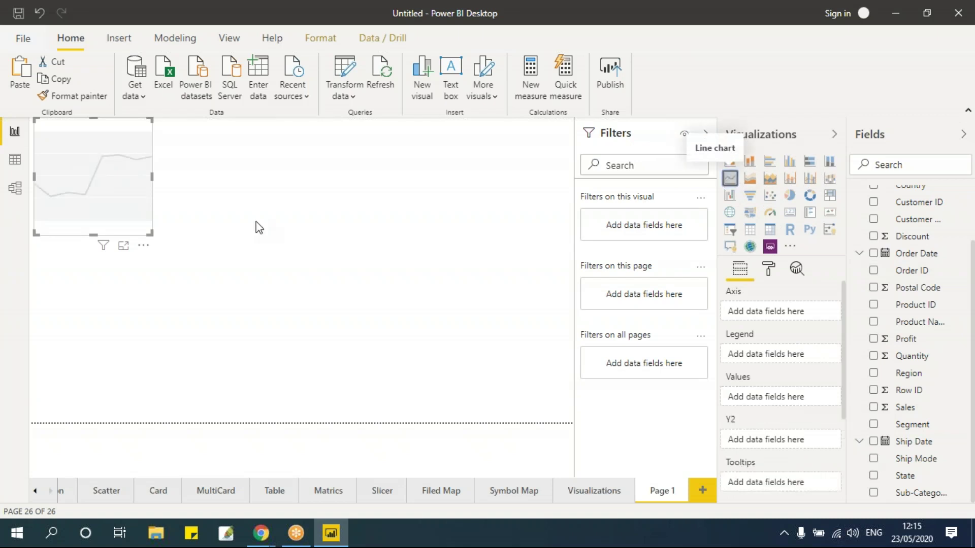
left_click(790, 161)
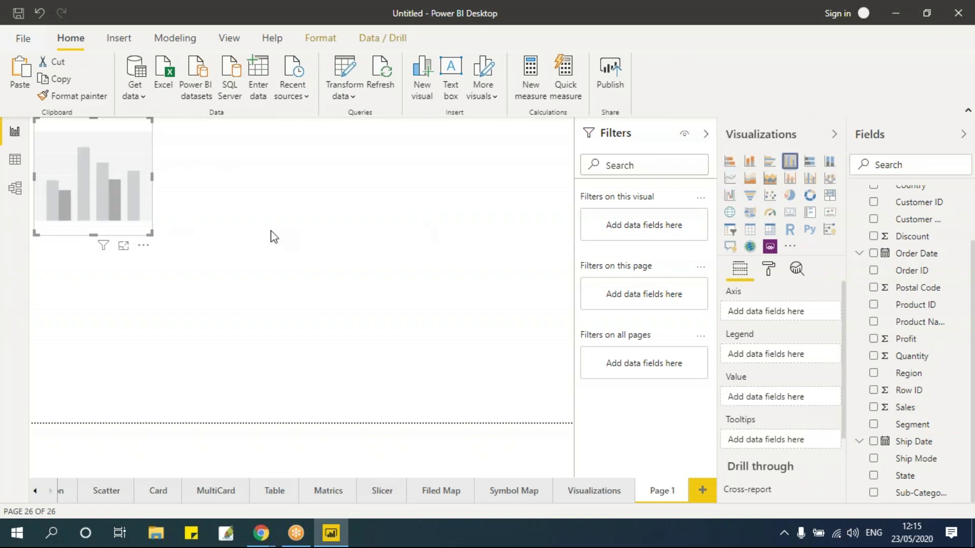
left_click(384, 249)
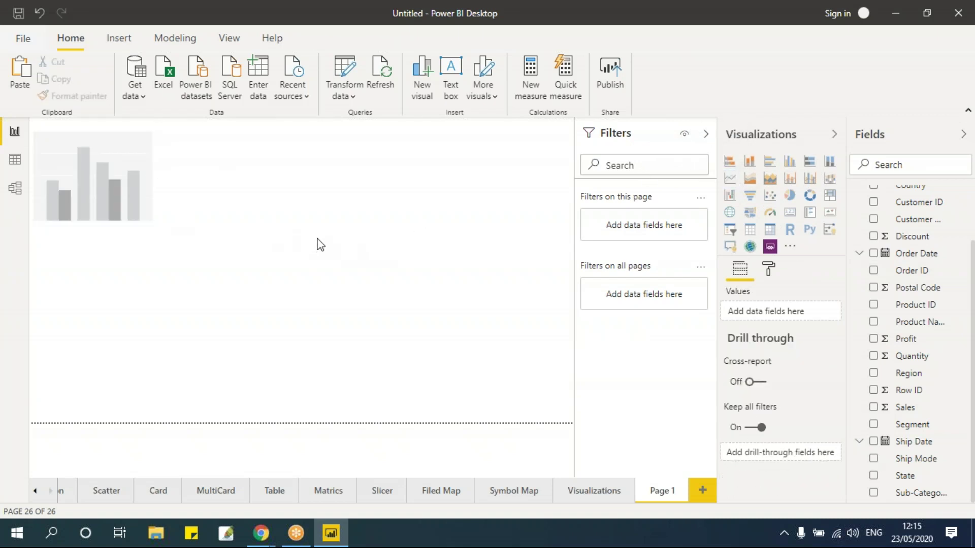
Step: Insert an empty line chart, pie chart, table and area chart as separate visuals on the new page
left_click(730, 179)
left_click(290, 274)
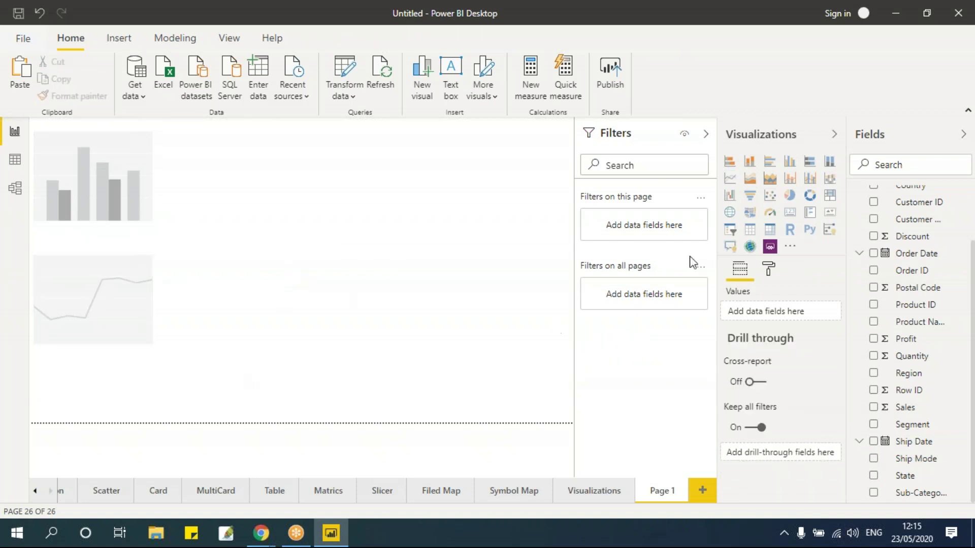
left_click(790, 195)
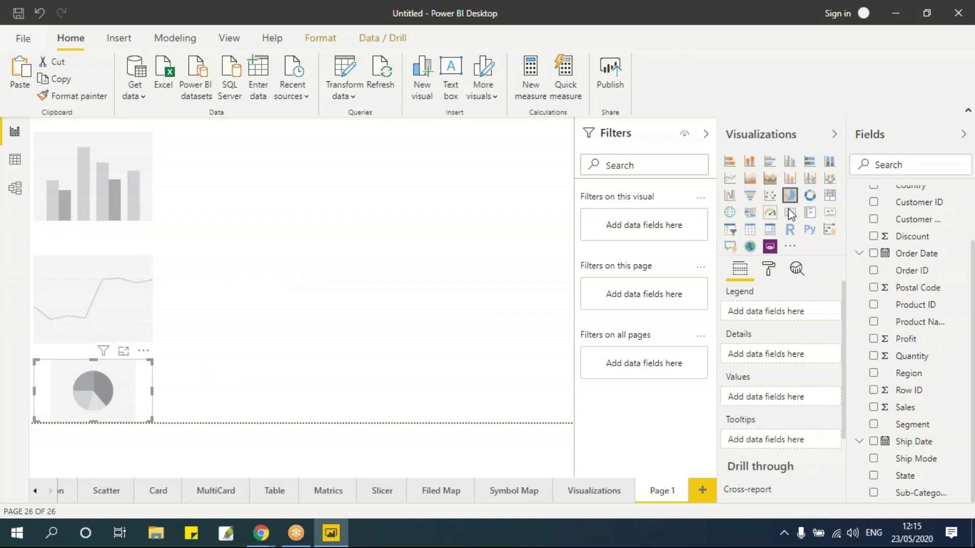
left_click(368, 237)
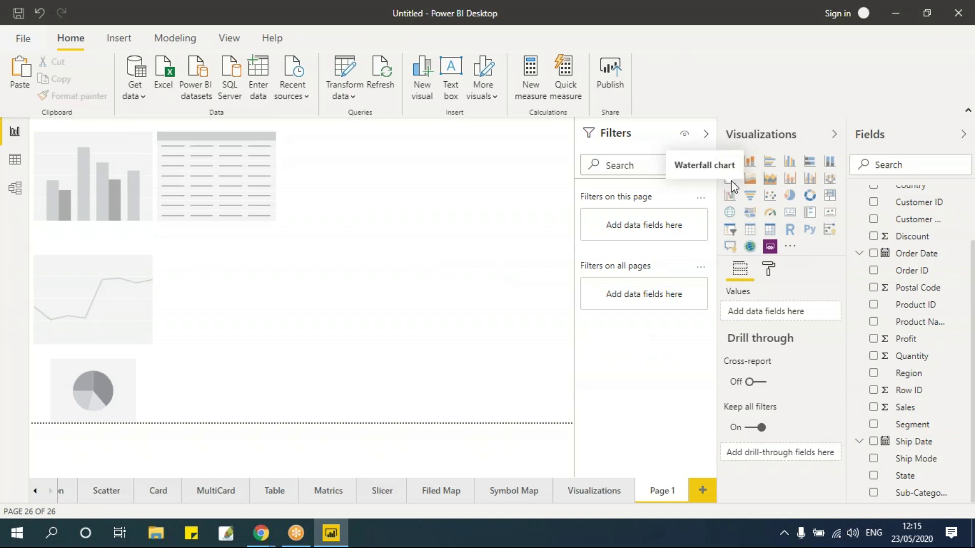
left_click(750, 179)
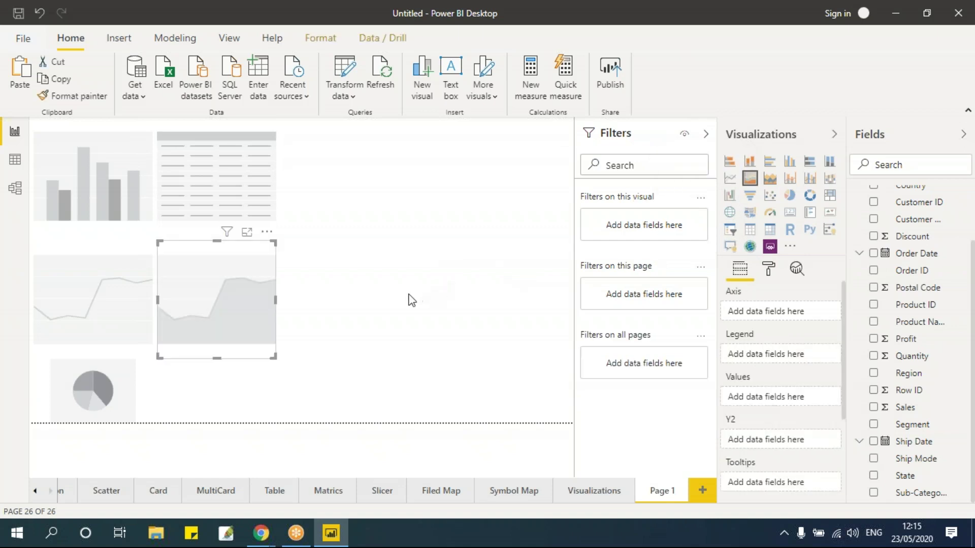
left_click(199, 384)
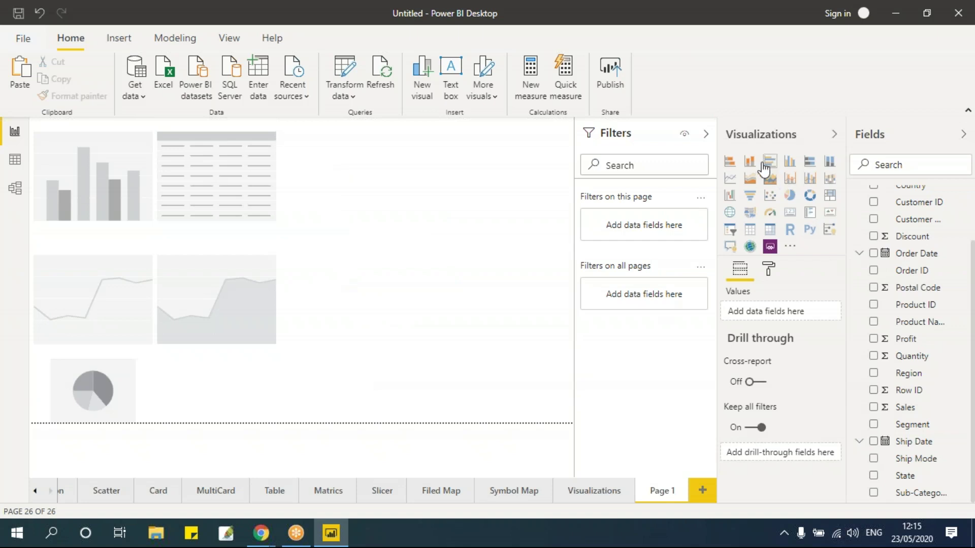
Step: Insert an empty stacked bar, stacked column, clustered bar and stacked area chart as separate visuals
left_click(743, 162)
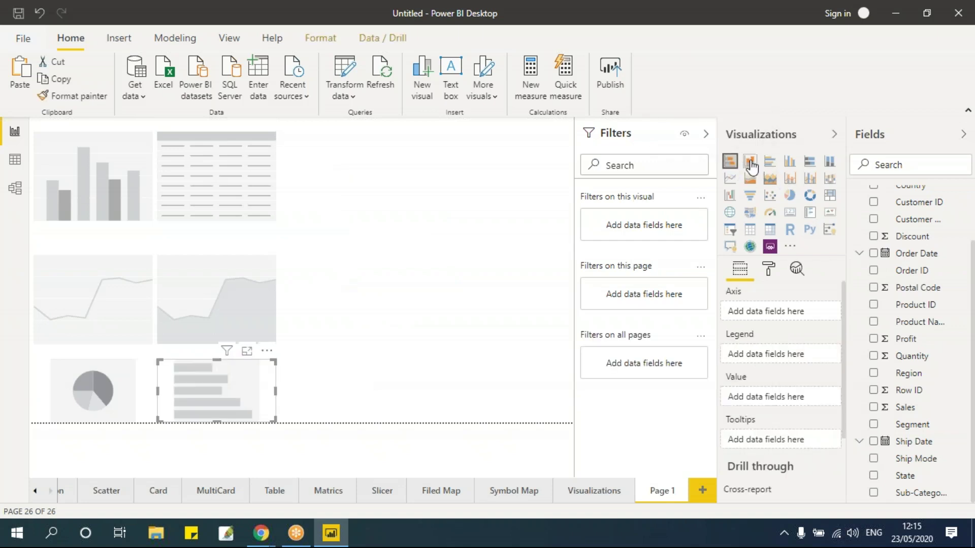
key("Escape")
left_click(750, 162)
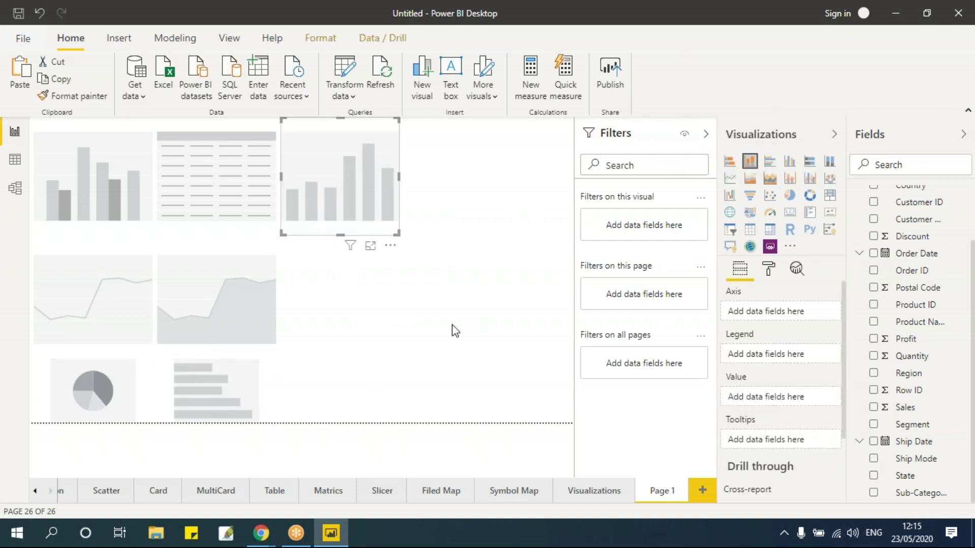
key("Escape")
left_click(770, 165)
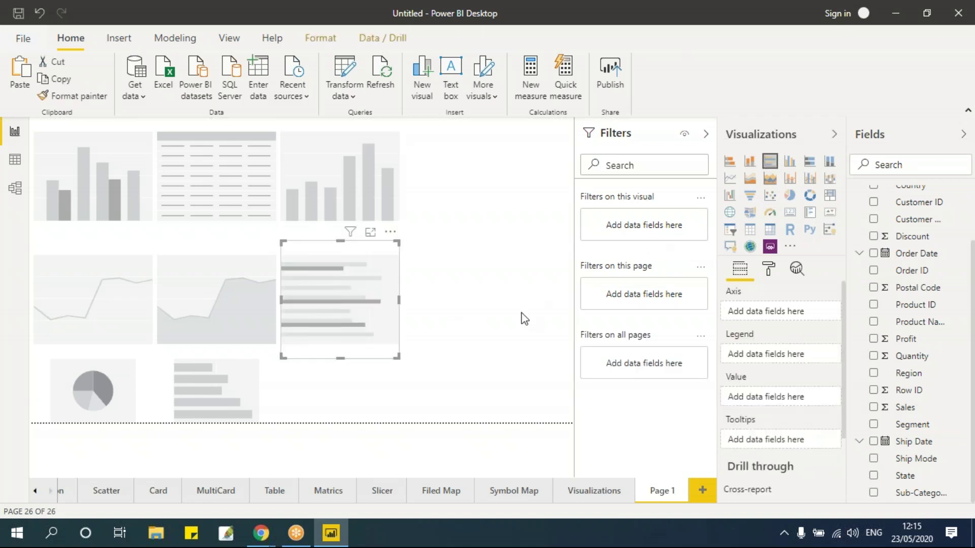
key("Escape")
left_click(771, 178)
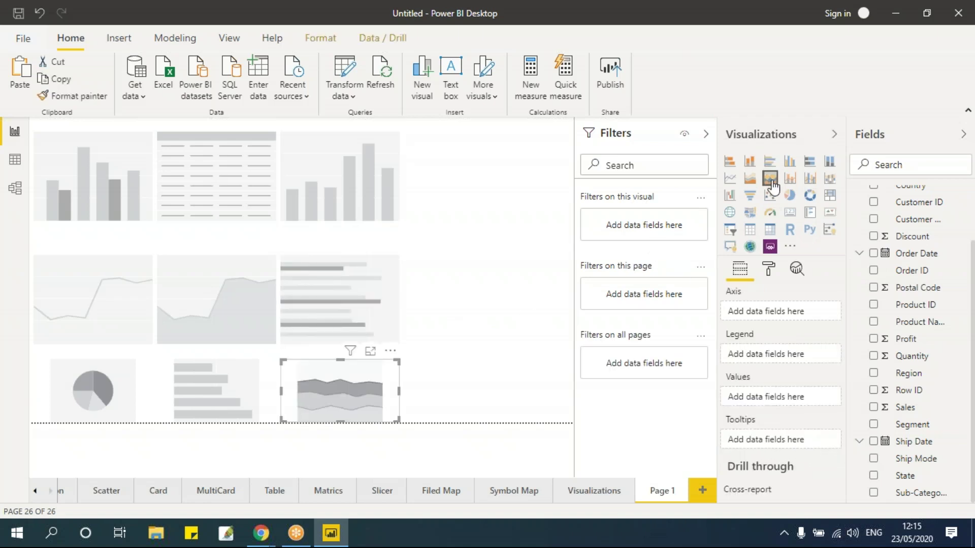
key("Escape")
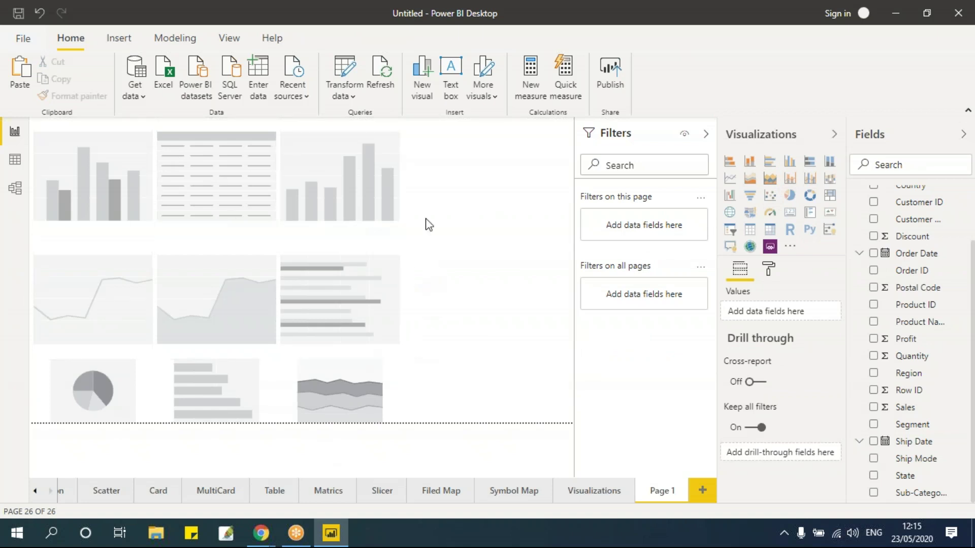
Step: Fill the clustered column chart with Region on the axis and Sales as the value
left_click(130, 130)
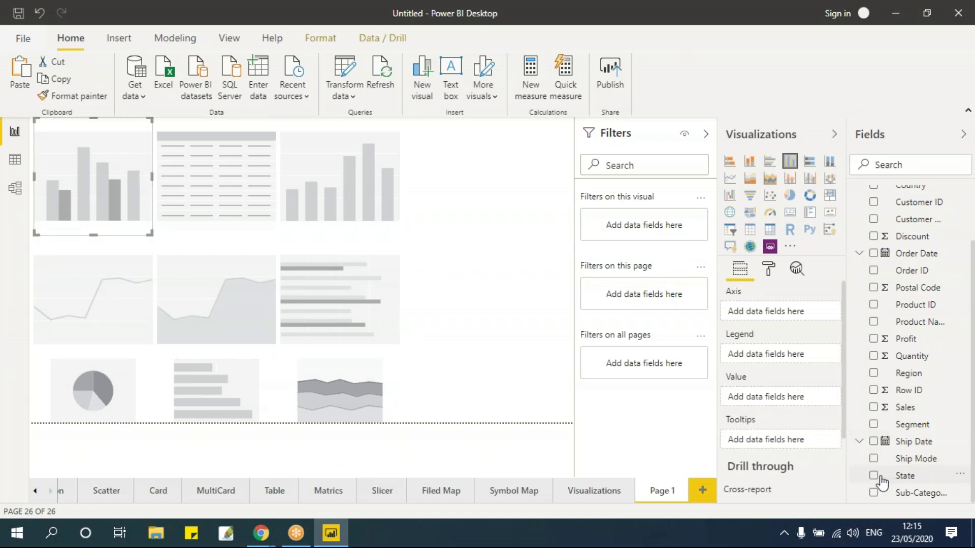
left_click(873, 373)
left_click(874, 408)
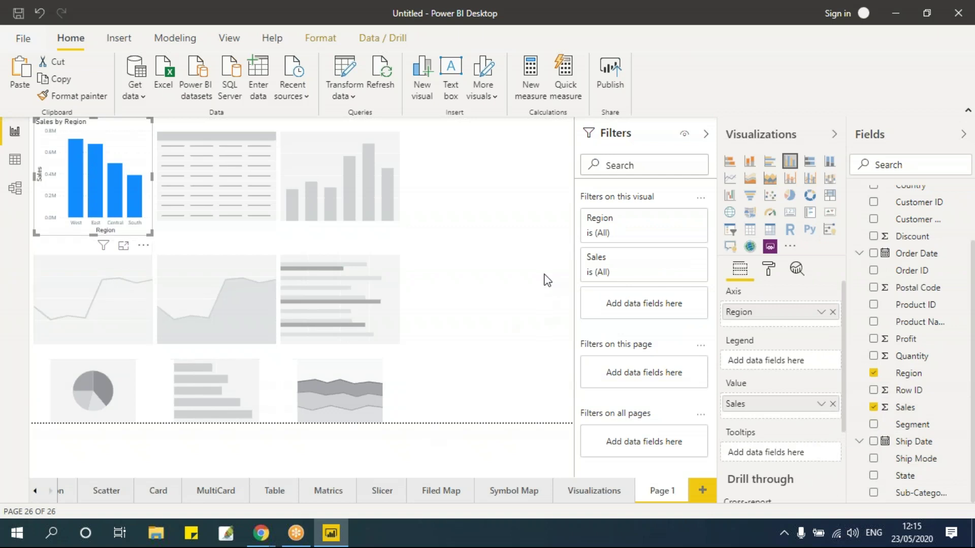
Step: Fill the empty table with the Ship Mode and Profit fields
left_click(188, 175)
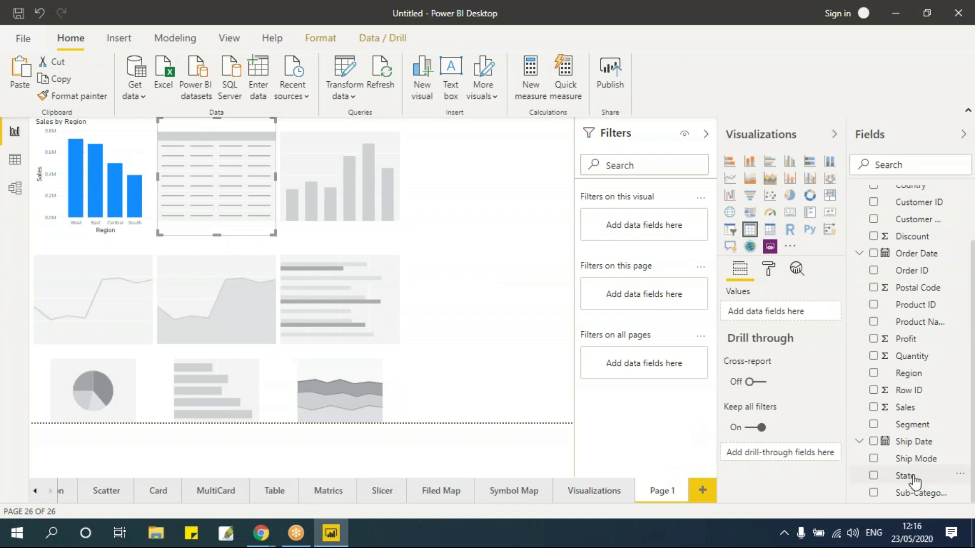
left_click(873, 458)
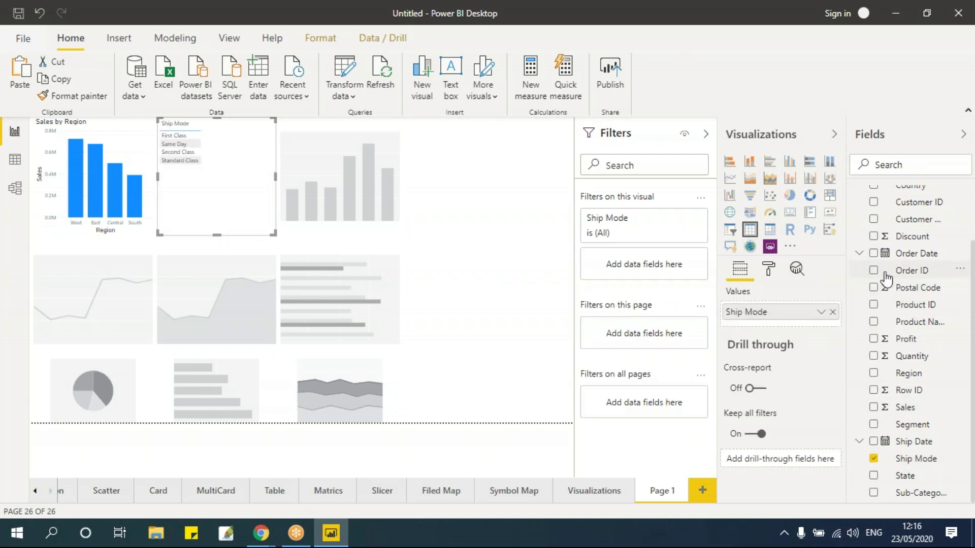
left_click(874, 339)
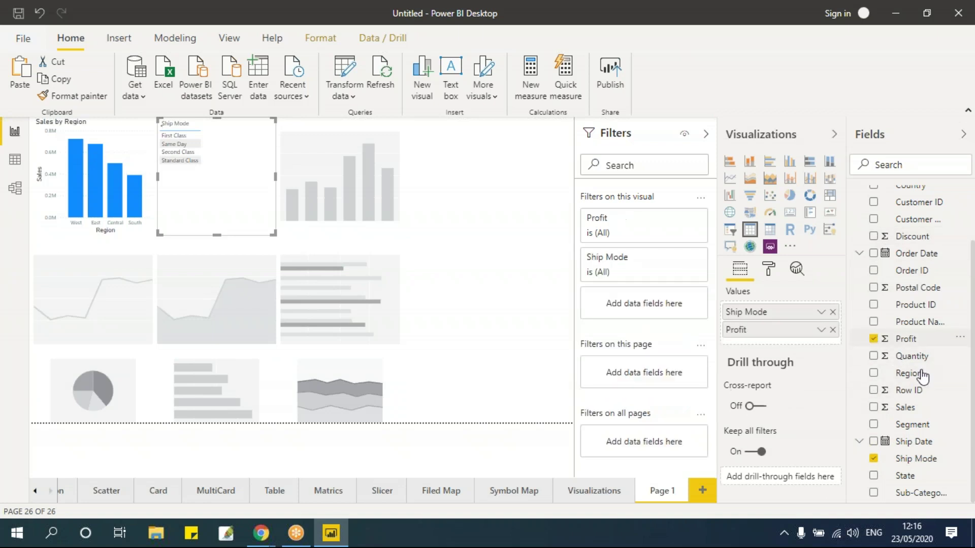
left_click(462, 200)
Step: Fill the stacked column chart with Segment on the axis and Quantity as the value
left_click(311, 131)
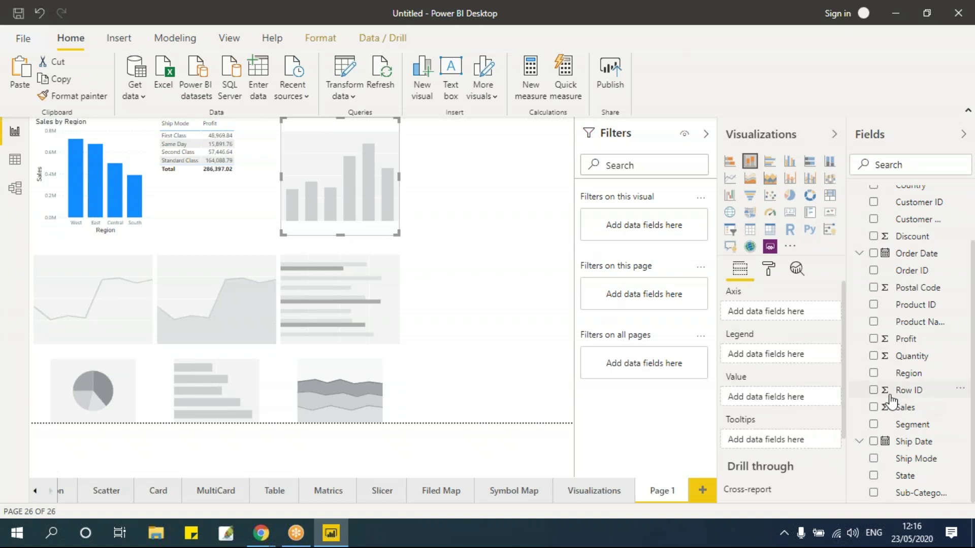
left_click(873, 424)
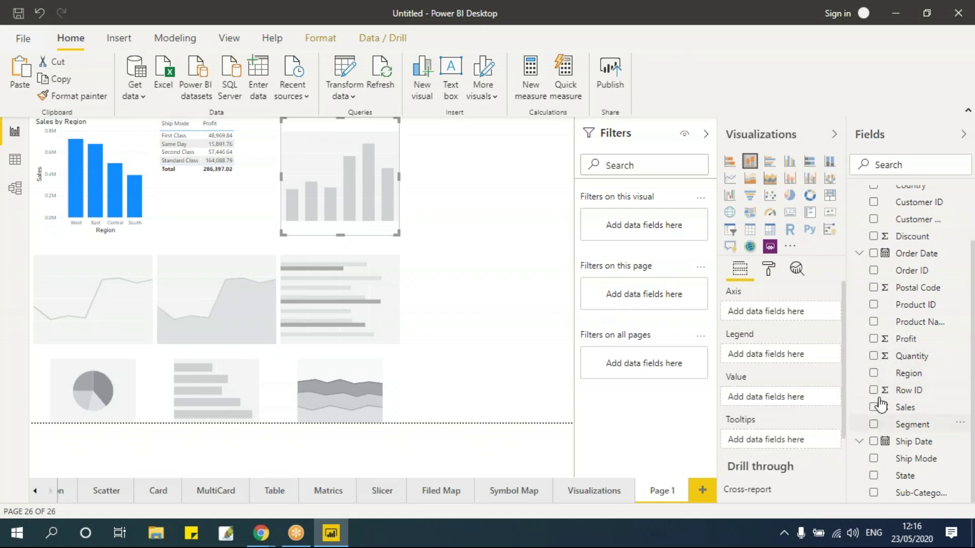
left_click(873, 355)
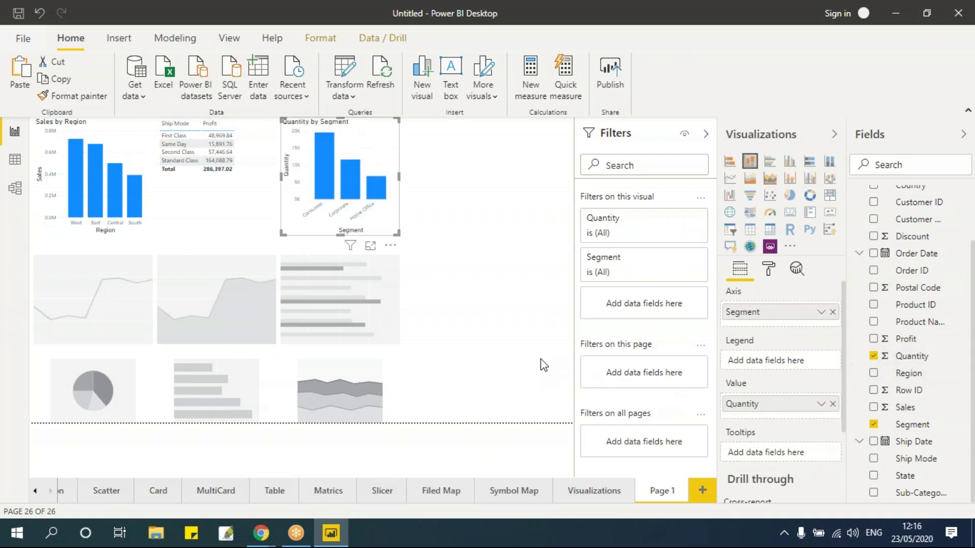
left_click(517, 341)
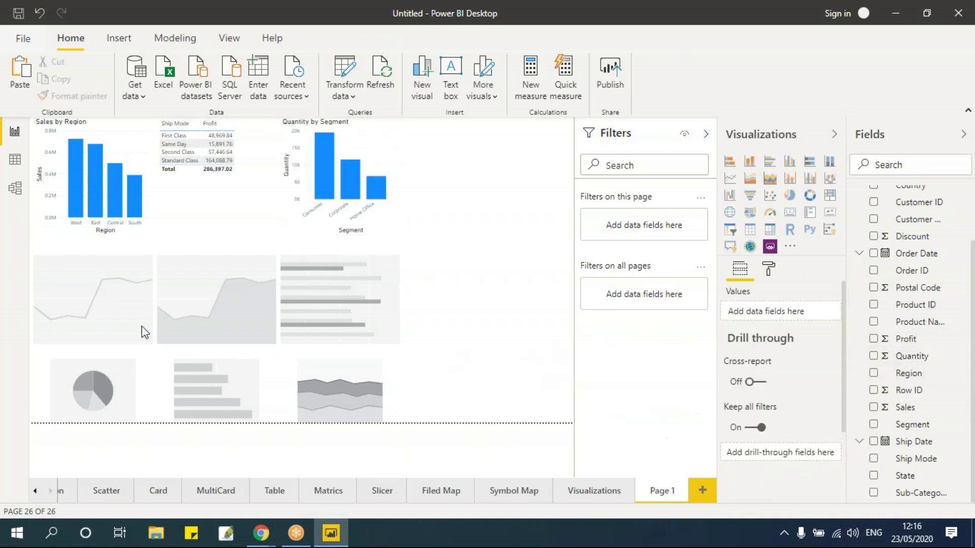
Step: Fill the line chart with Order Date on the axis and Sales as the values
left_click(106, 251)
left_click(873, 253)
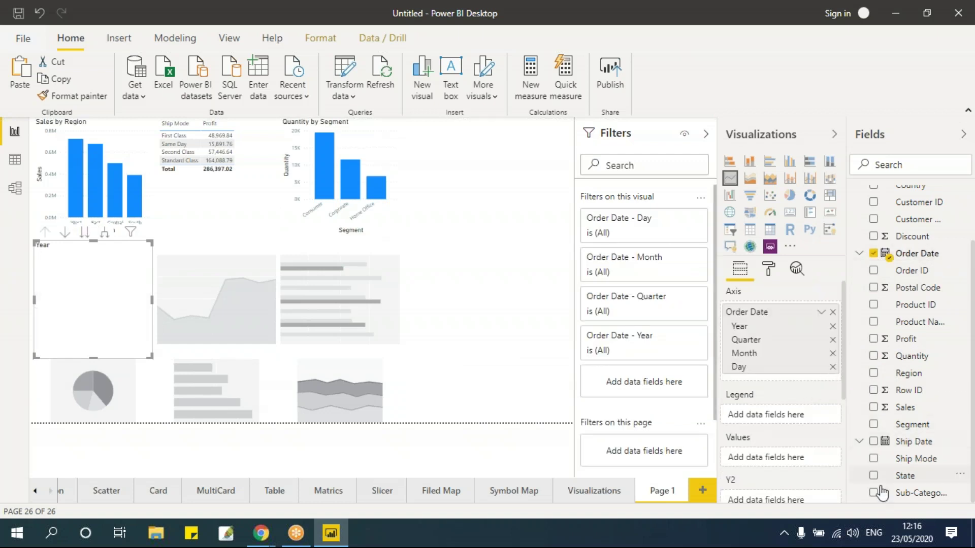
left_click_drag(886, 408, 731, 425)
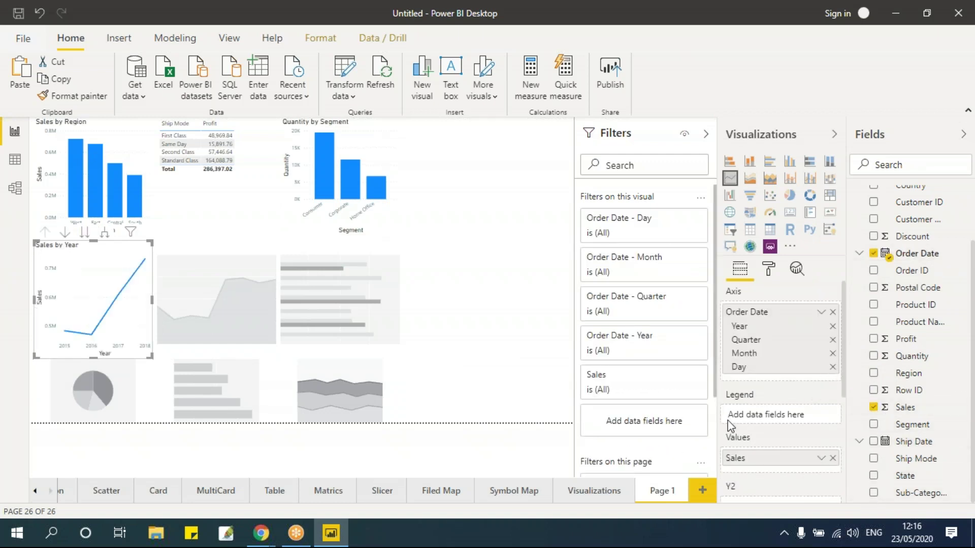
left_click(491, 255)
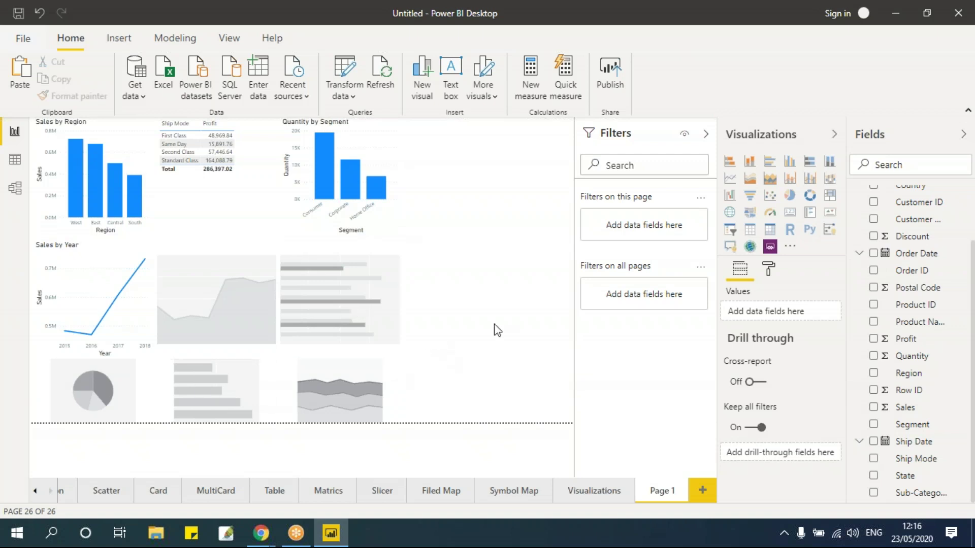
Step: Cross-highlight the page's visuals by the West region, then by the Consumer, Corporate and Home Office segments
left_click(80, 178)
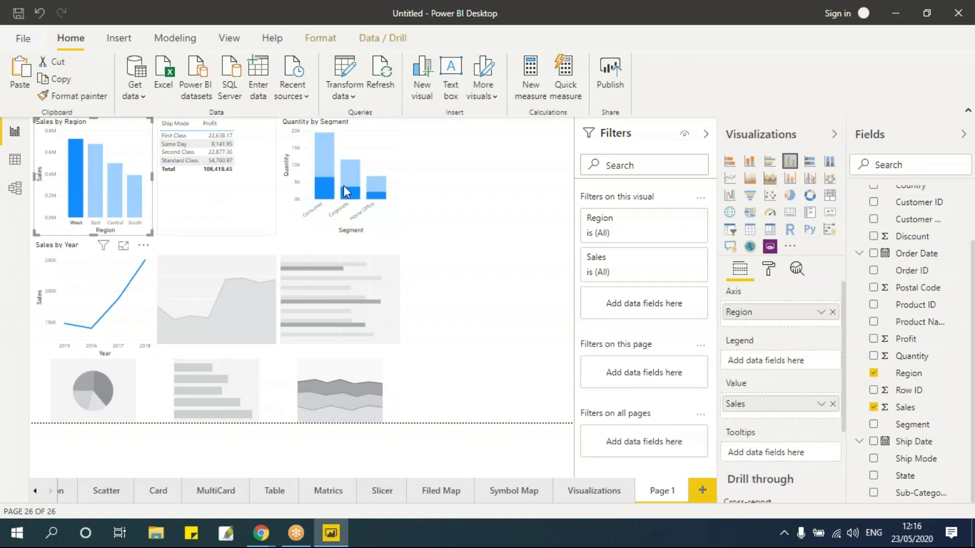
left_click(331, 165)
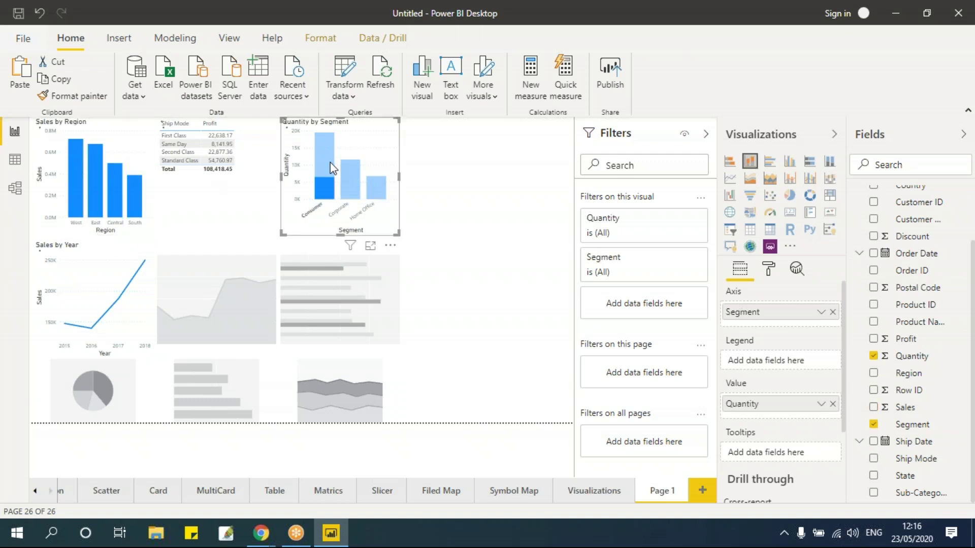
left_click(341, 181)
left_click(374, 192)
left_click(469, 209)
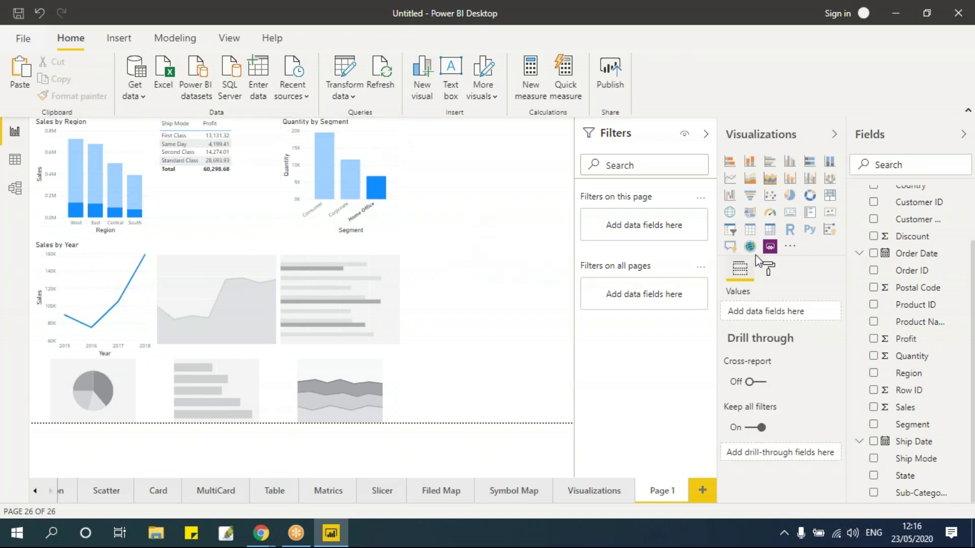
Step: Add a Category slicer beside the Quantity by Segment chart and shorten its frame to fit the three categories
left_click(730, 231)
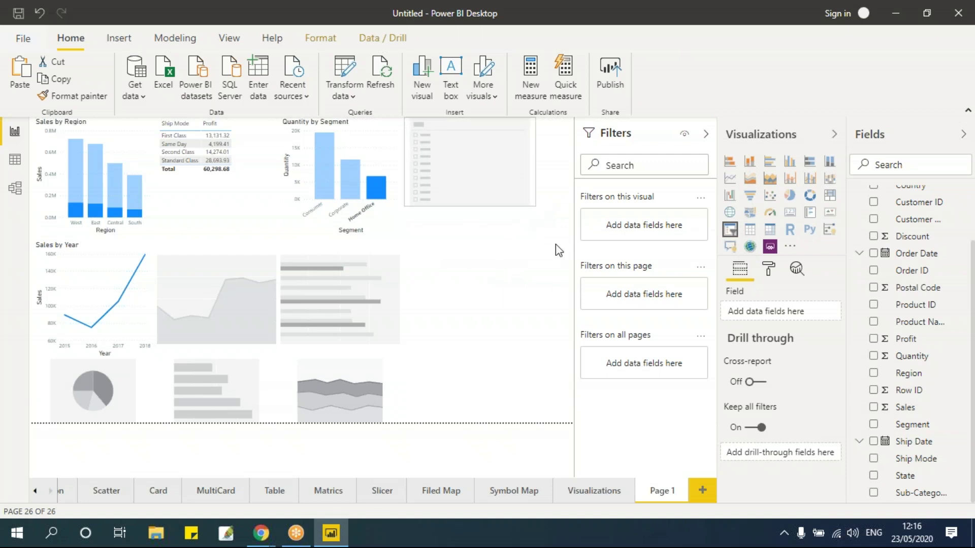
scroll(909, 312, "up", 2)
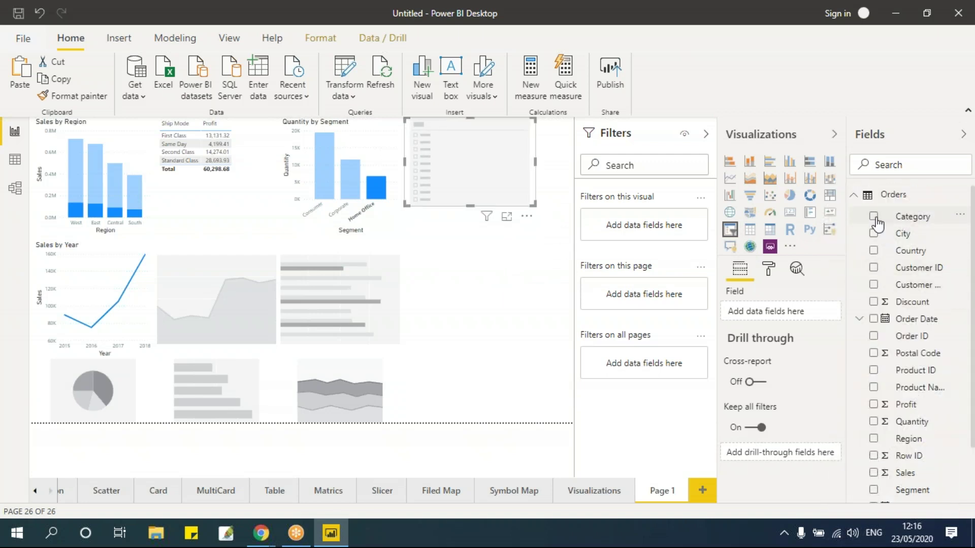
left_click(874, 216)
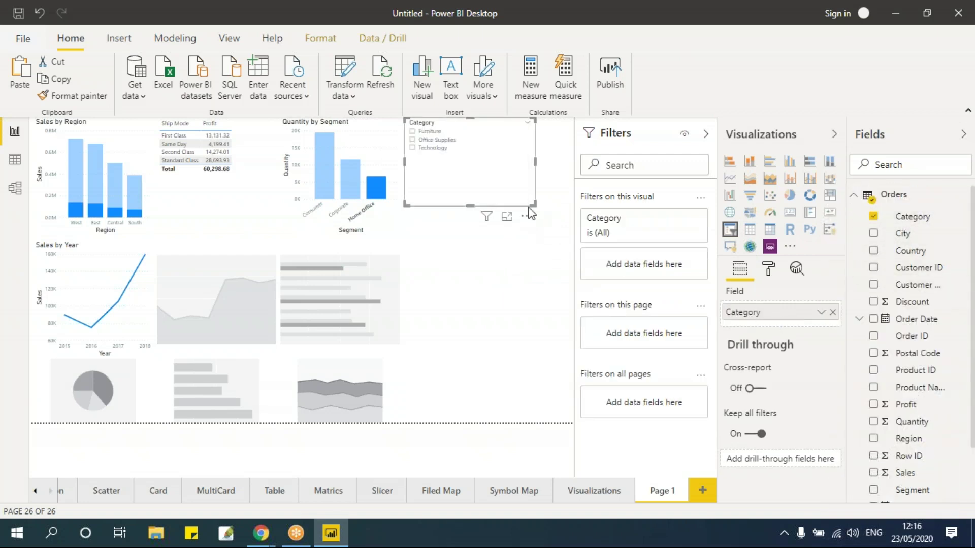
left_click_drag(533, 205, 534, 165)
left_click(500, 208)
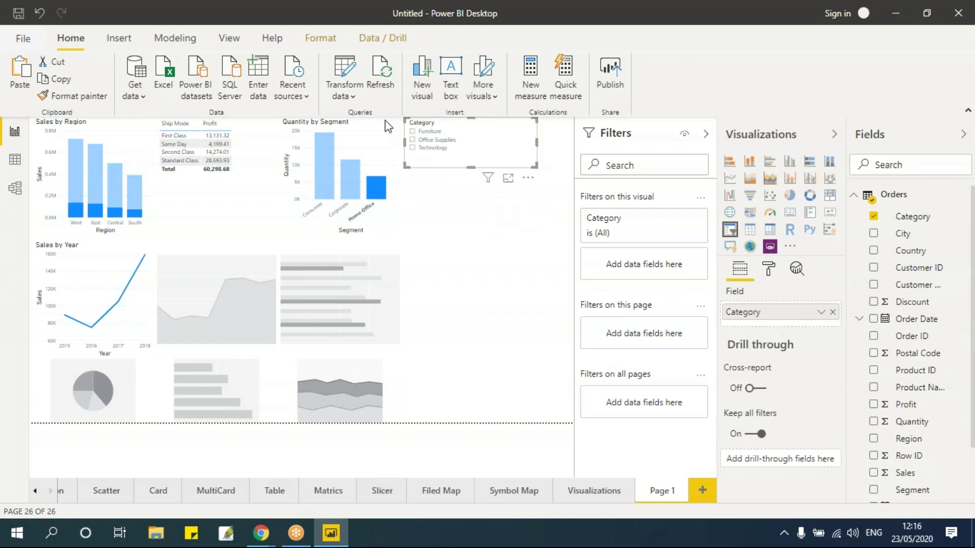
Step: Filter the page with the Category slicer, first by Office Supplies and finally by Technology
left_click(413, 140)
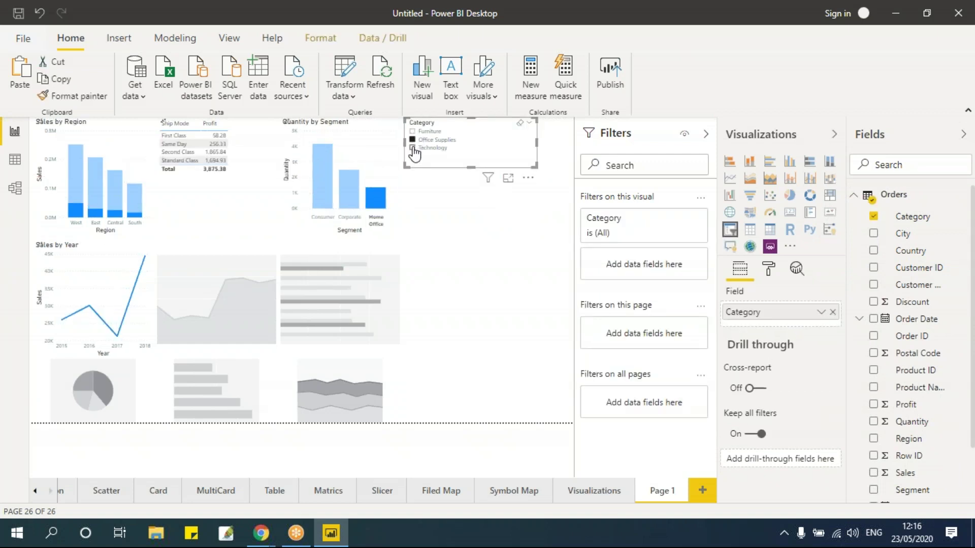
left_click(414, 148)
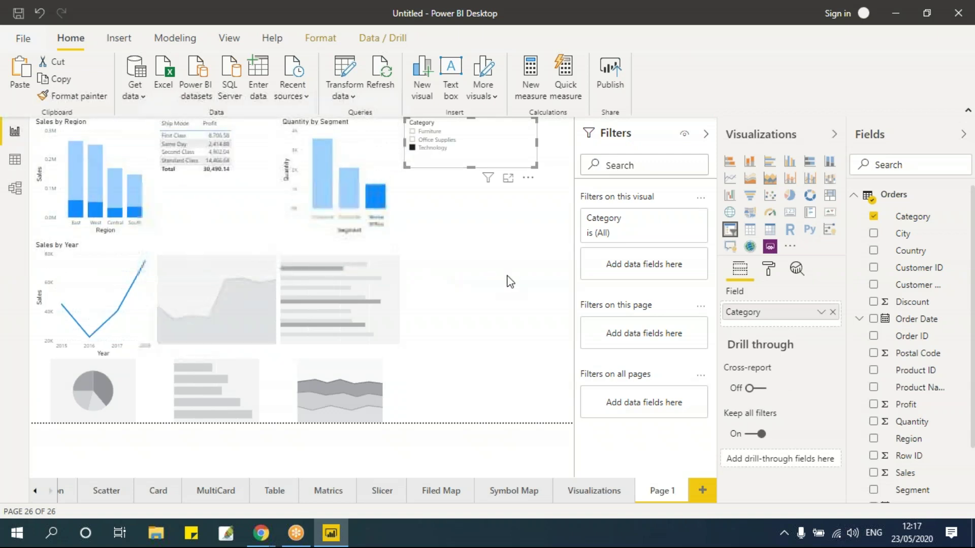
left_click(445, 300)
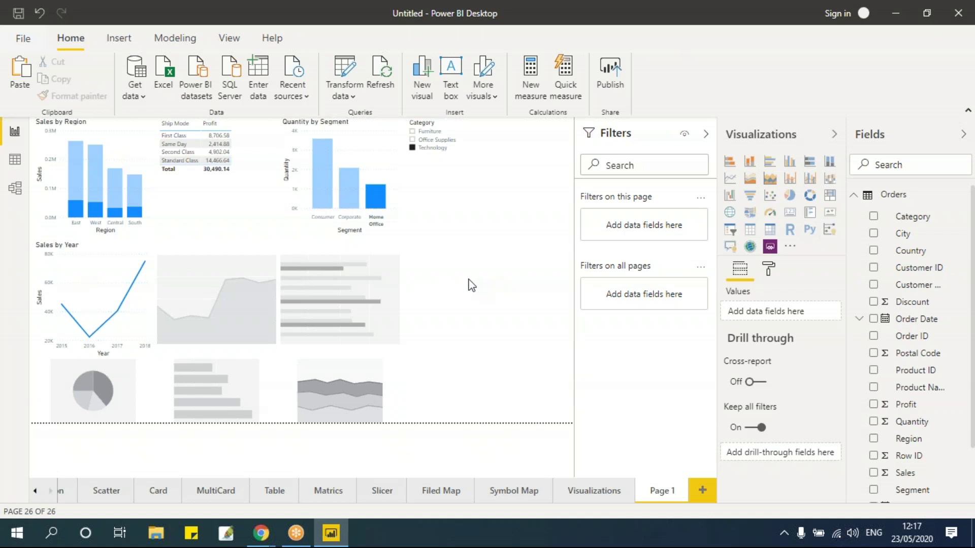
Step: Examine the general format and position settings of the Category slicer, the Ship Mode table and the Quantity by Segment chart
mouse_move(261, 533)
left_click(405, 132)
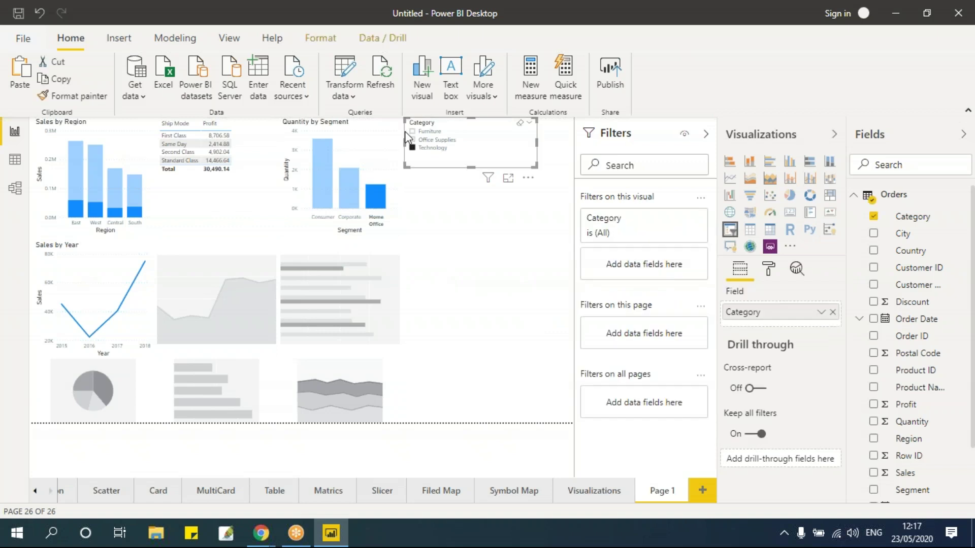
left_click(770, 270)
scroll(762, 386, "down", 2)
scroll(762, 386, "up", 1)
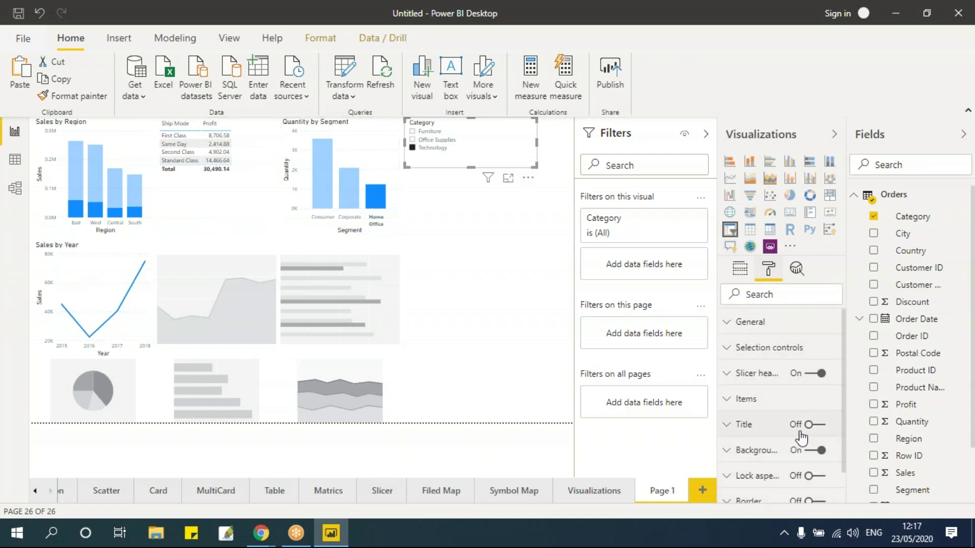
left_click(256, 151)
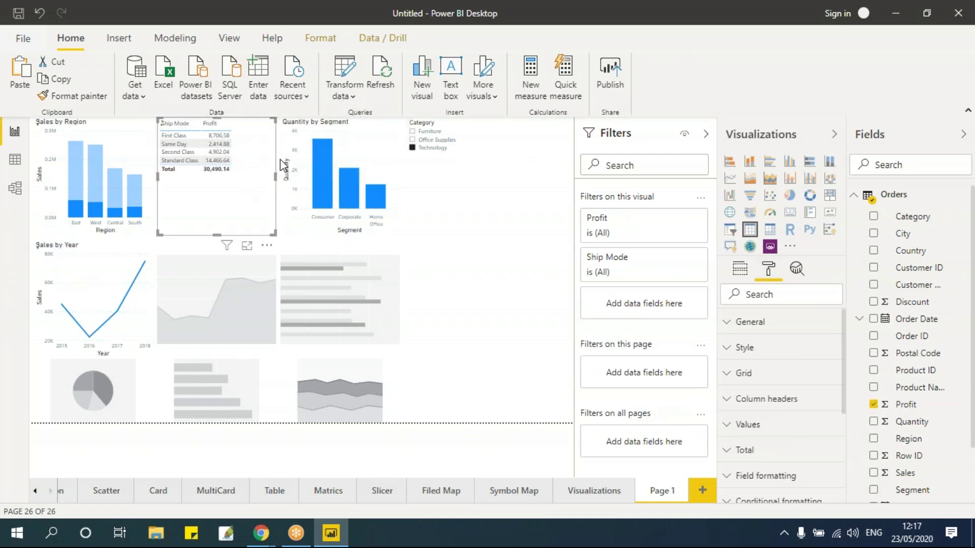
left_click(764, 325)
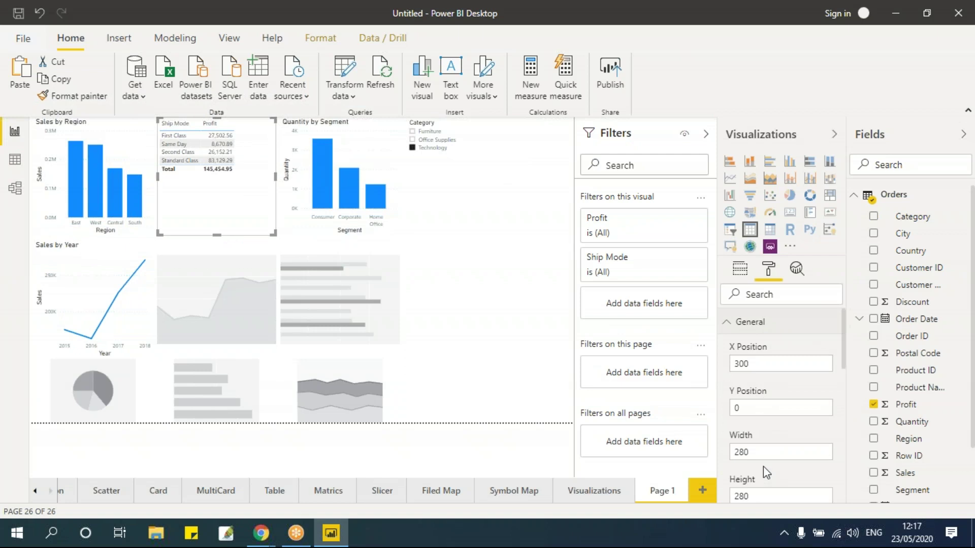
left_click(754, 409)
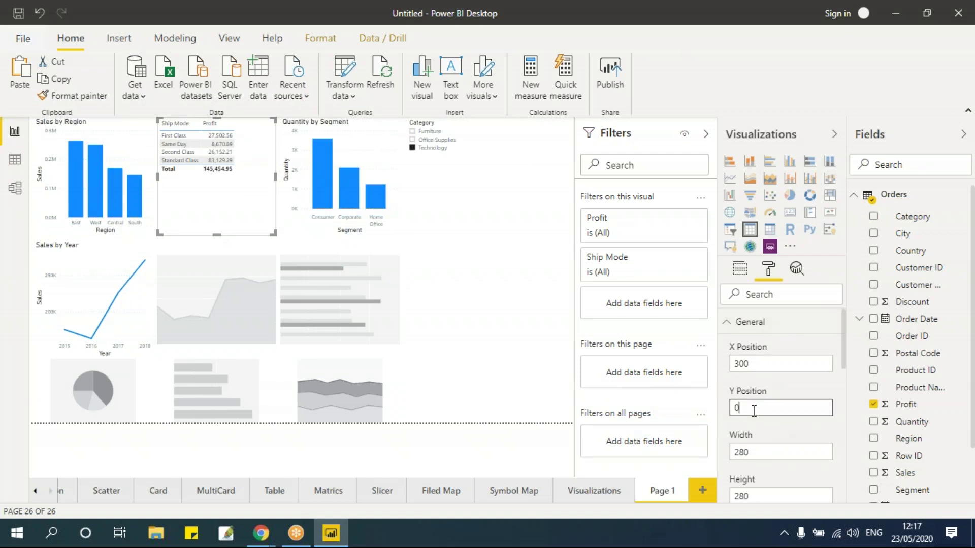
left_click(372, 130)
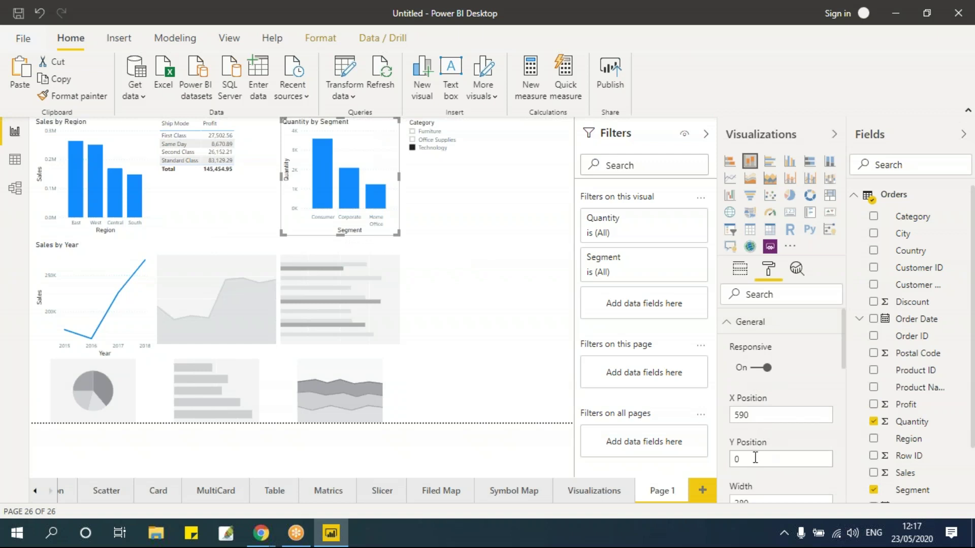
left_click(461, 133)
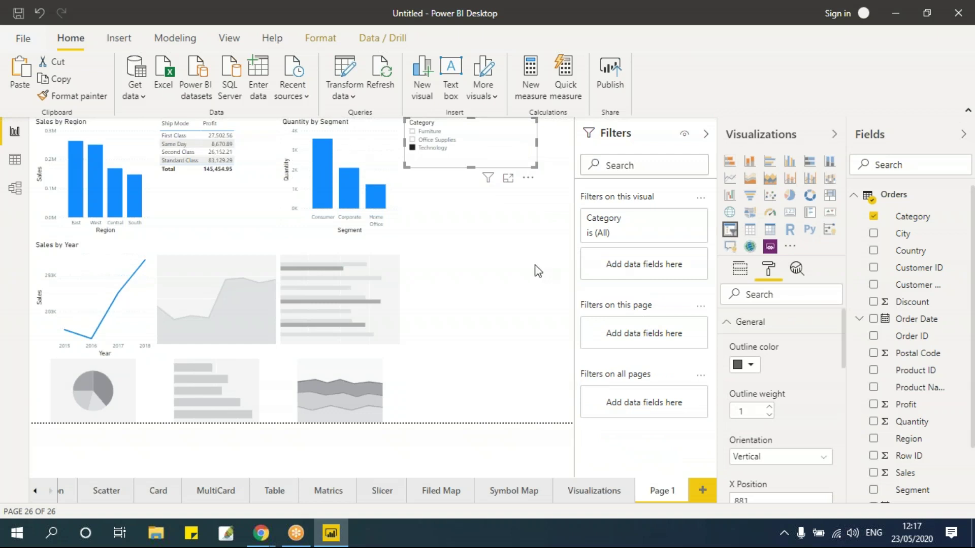
Step: Move the Quantity by Segment chart and the Category slicer lower on the page, out of line with the first row
left_click(380, 126)
left_click_drag(386, 127, 401, 184)
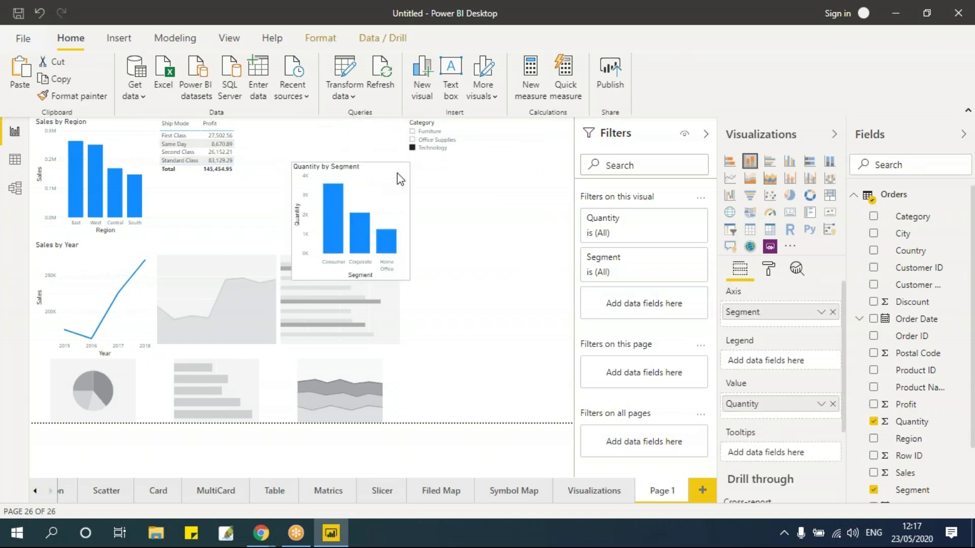
left_click(531, 163)
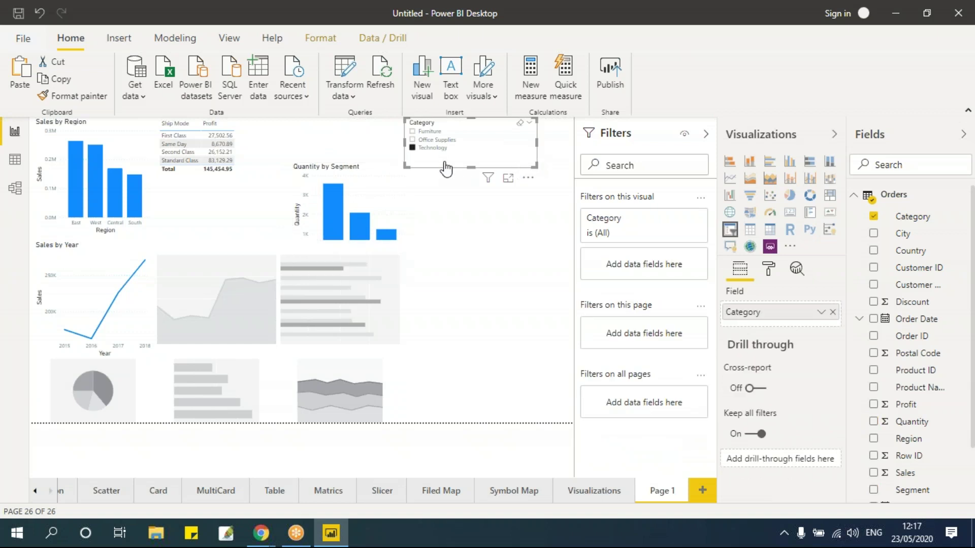
left_click_drag(496, 126, 505, 173)
left_click(435, 230)
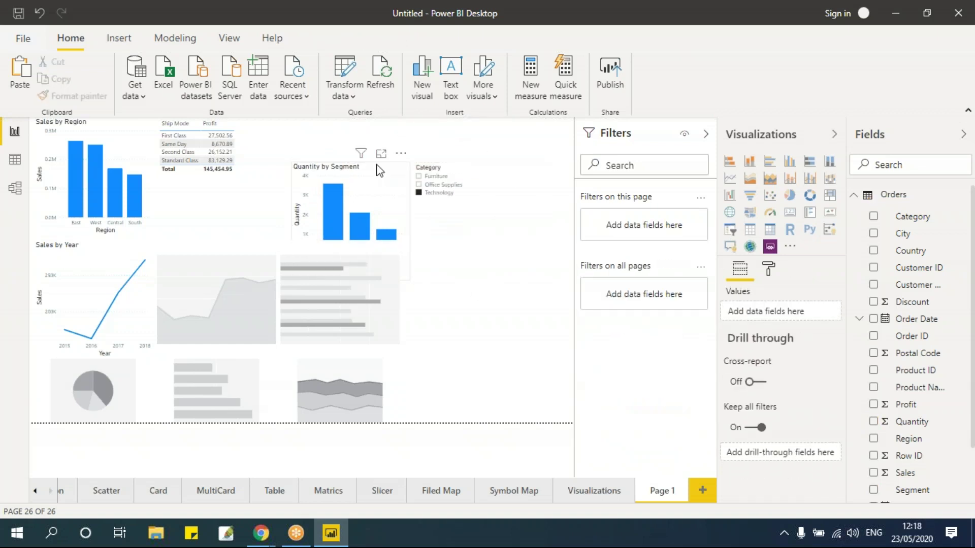
Step: Set the Y position of the Quantity by Segment chart to 0
left_click(380, 172)
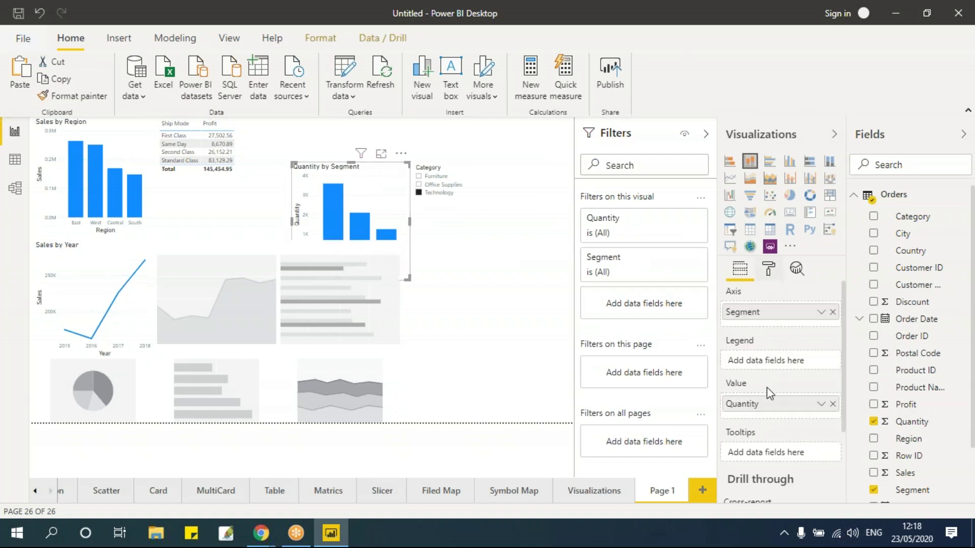
left_click(768, 269)
scroll(777, 365, "down", 2)
scroll(777, 366, "up", 2)
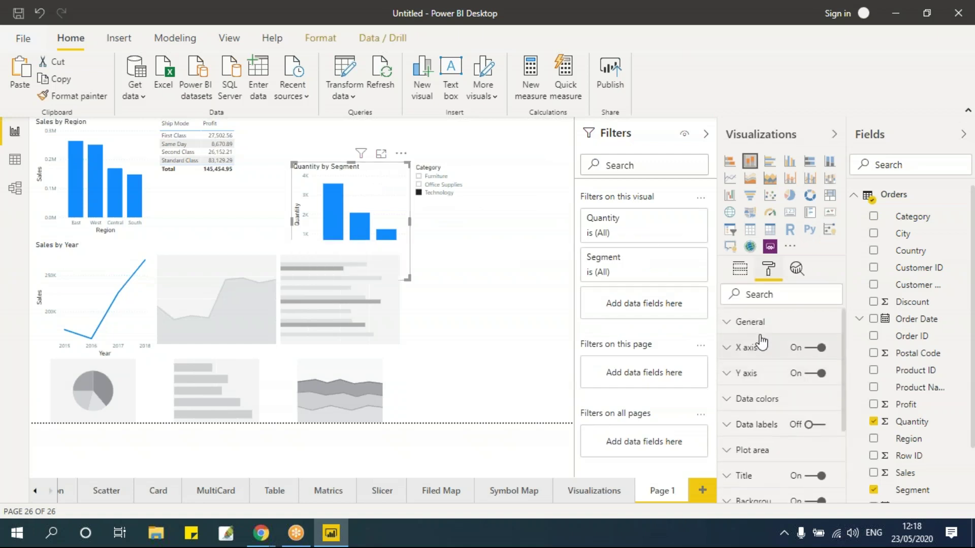
left_click(750, 321)
scroll(777, 409, "down", 1)
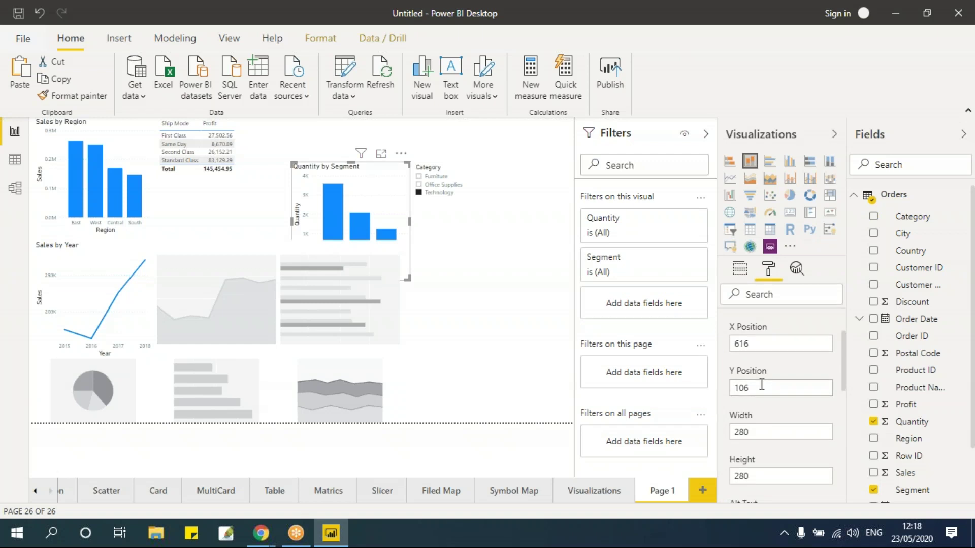
left_click(760, 386)
type("0")
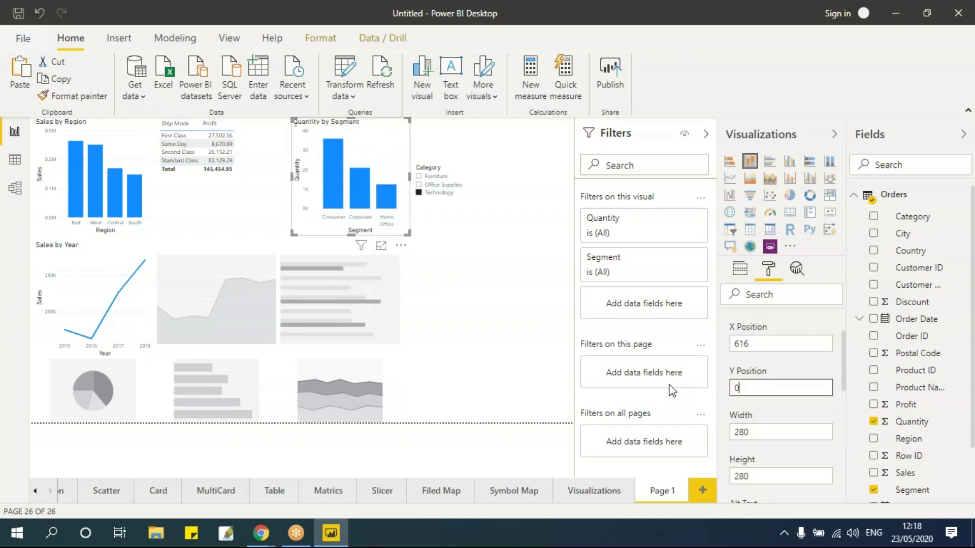
Step: Move the Quantity by Segment chart closer to the table, at an X position of about 547, and raise the Category slicer beside it
left_click_drag(394, 130, 358, 130)
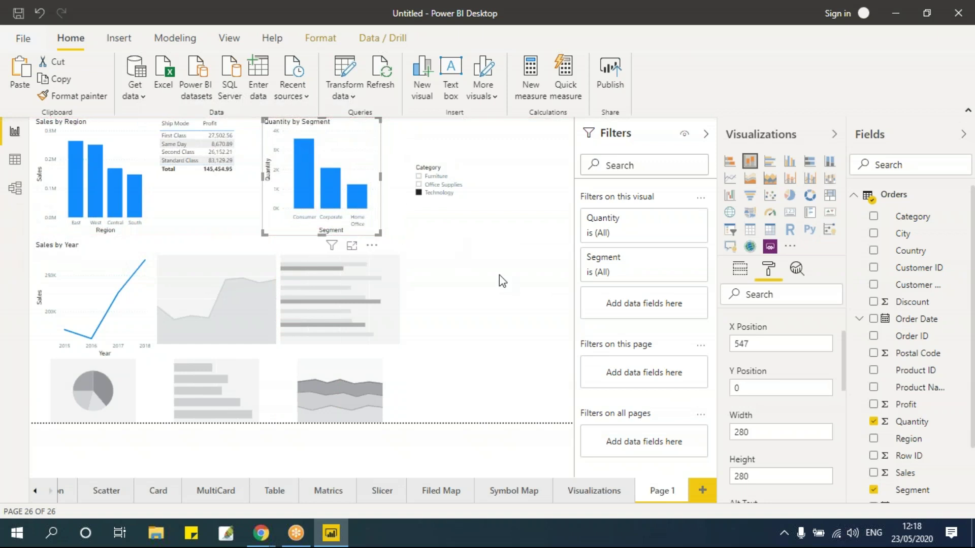
left_click(471, 169)
left_click_drag(488, 174, 473, 137)
left_click(152, 210)
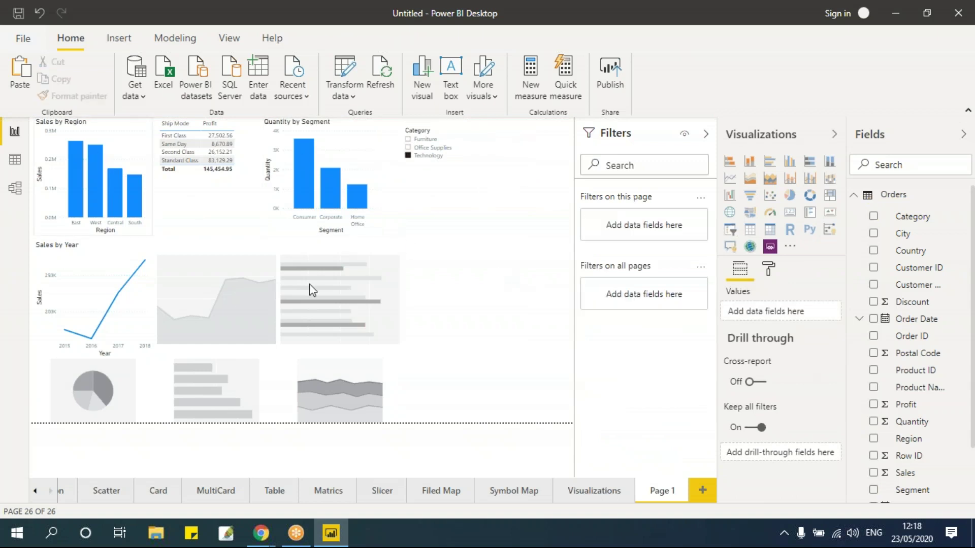
Step: Apply a dark theme with a dark grey page background to the report
mouse_move(237, 296)
left_click(227, 35)
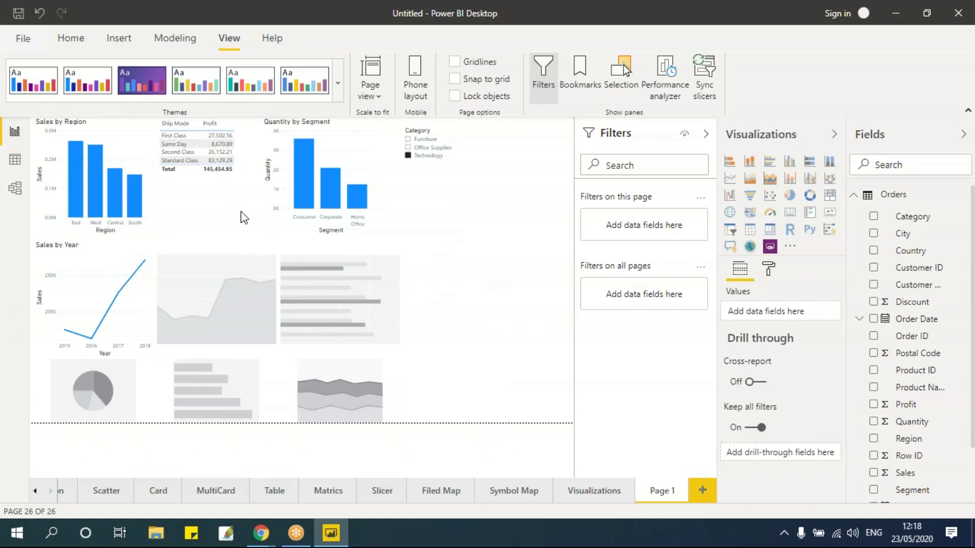
left_click(339, 80)
left_click(165, 289)
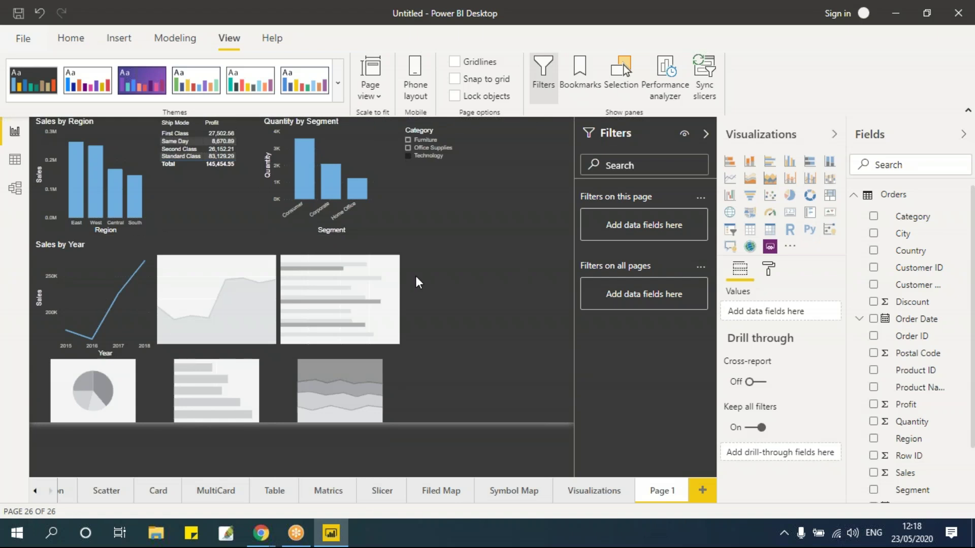
Step: View the dark theme on the Table page, restore the default white theme there, and return to Page 1
left_click(273, 490)
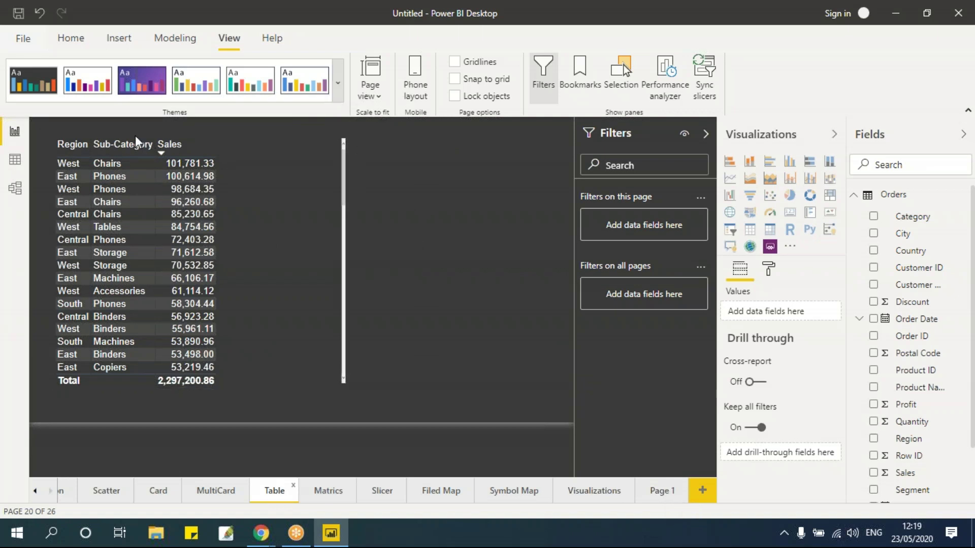
left_click(338, 83)
left_click(45, 213)
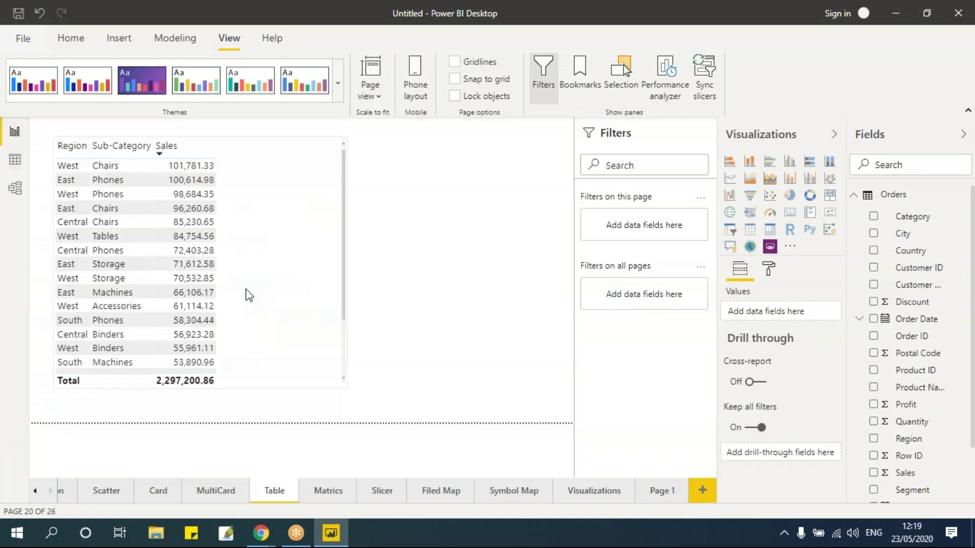
left_click(662, 492)
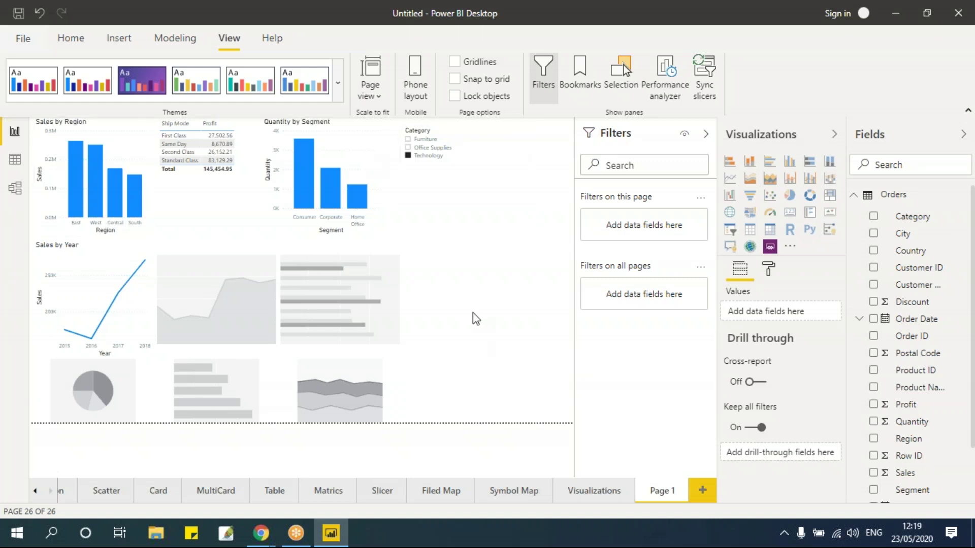
left_click(855, 198)
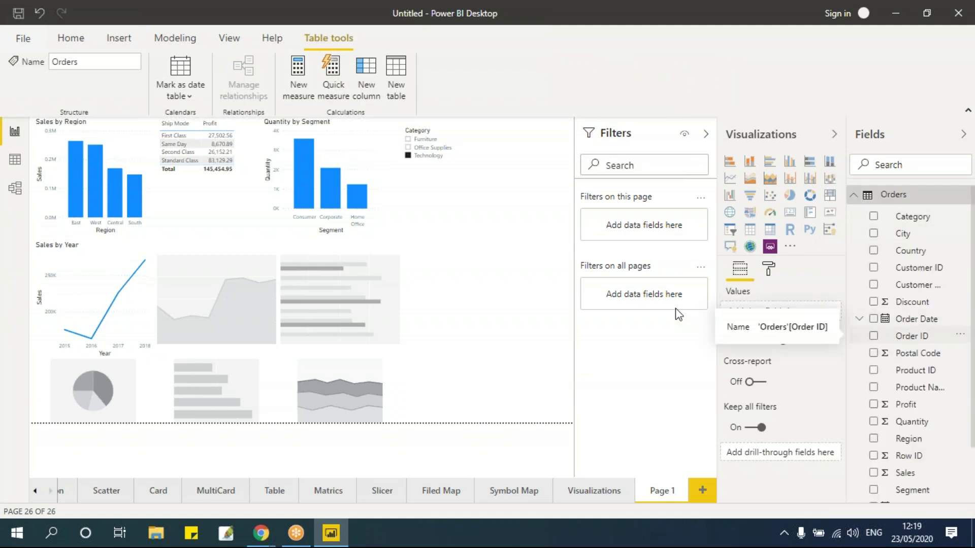
left_click(472, 243)
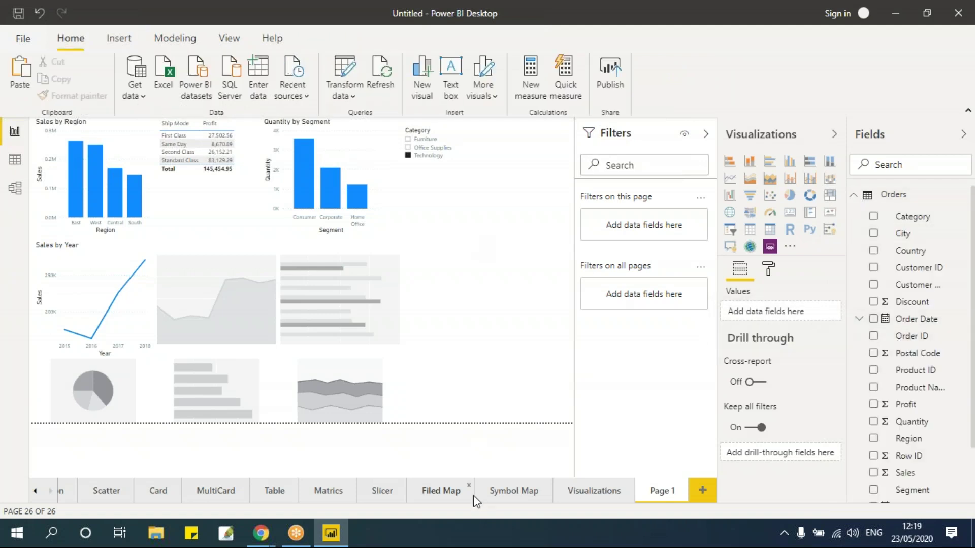